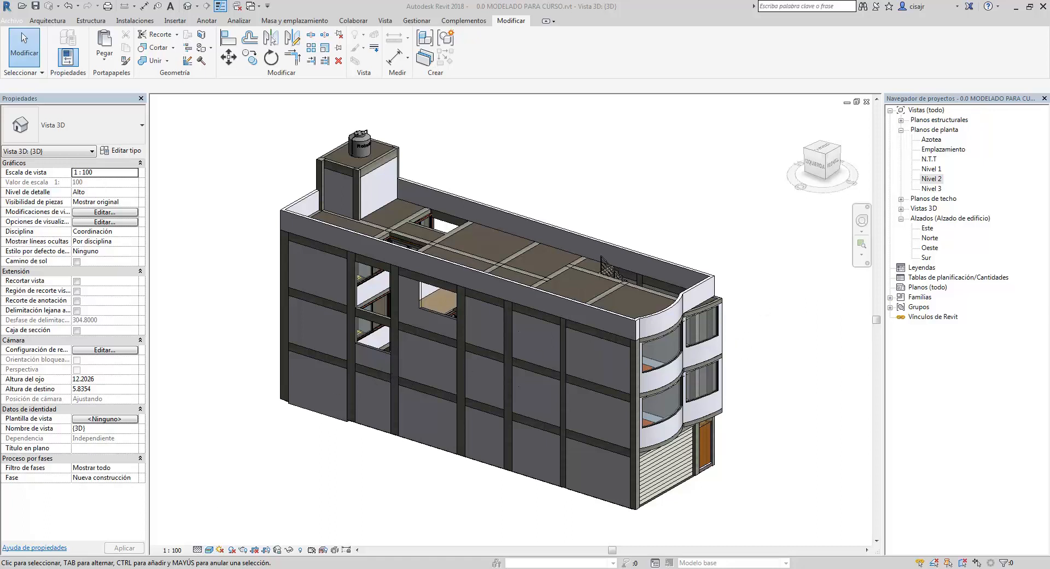
pyautogui.hotkey('alt', 'Tab')
pyautogui.scroll(-4, 377, 327)
pyautogui.moveTo(490, 372)
pyautogui.mouseDown(button='middle')
pyautogui.moveTo(586, 324)
pyautogui.moveTo(534, 300)
pyautogui.mouseUp(button='middle')
pyautogui.scroll(8, 597, 352)
pyautogui.moveTo(598, 351); pyautogui.dragTo(658, 394, button='middle')
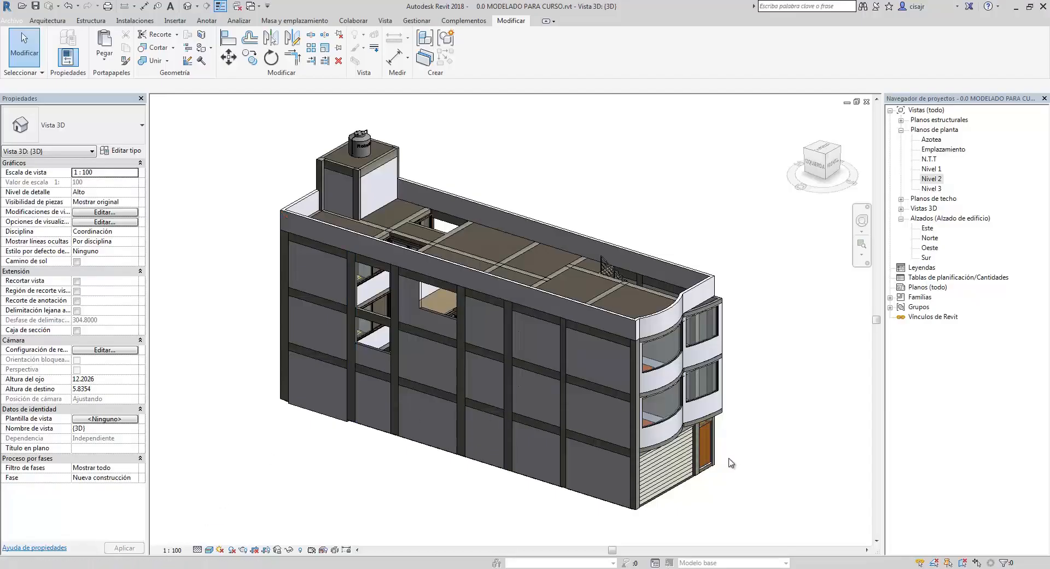
pyautogui.keyDown('shift'); pyautogui.moveTo(731, 463); pyautogui.dragTo(559, 444, button='middle'); pyautogui.keyUp('shift')
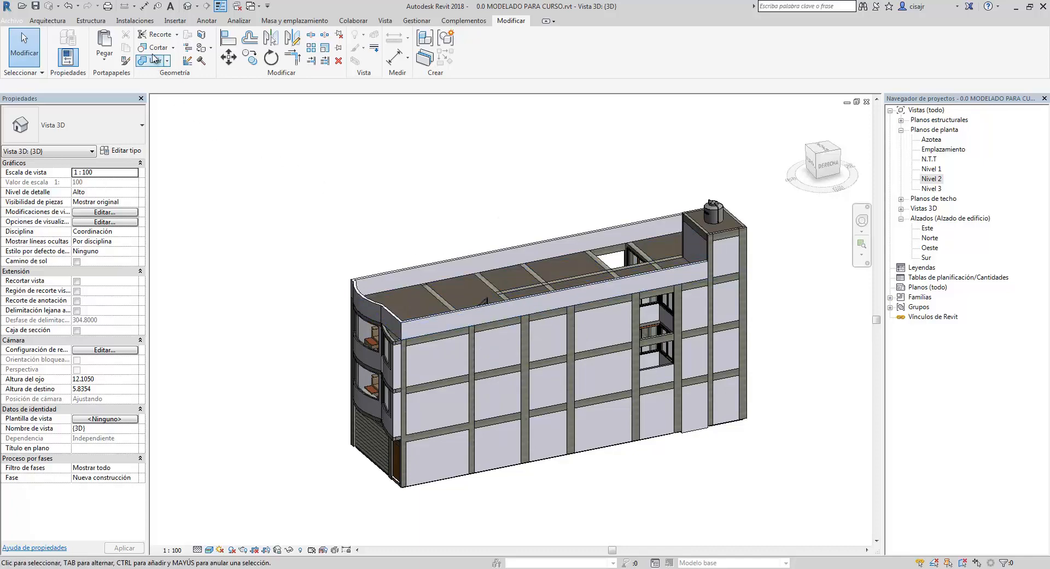
# Start the structural truss command, agree to load a family, and open the Vigas de celosía estructurales folder in the library
pyautogui.click(92, 22)
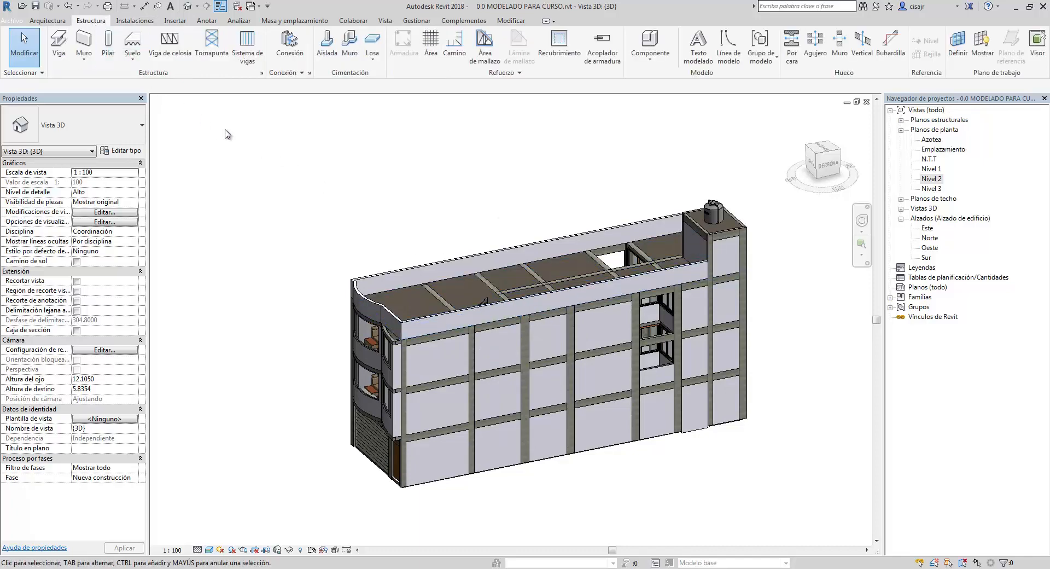
pyautogui.click(171, 57)
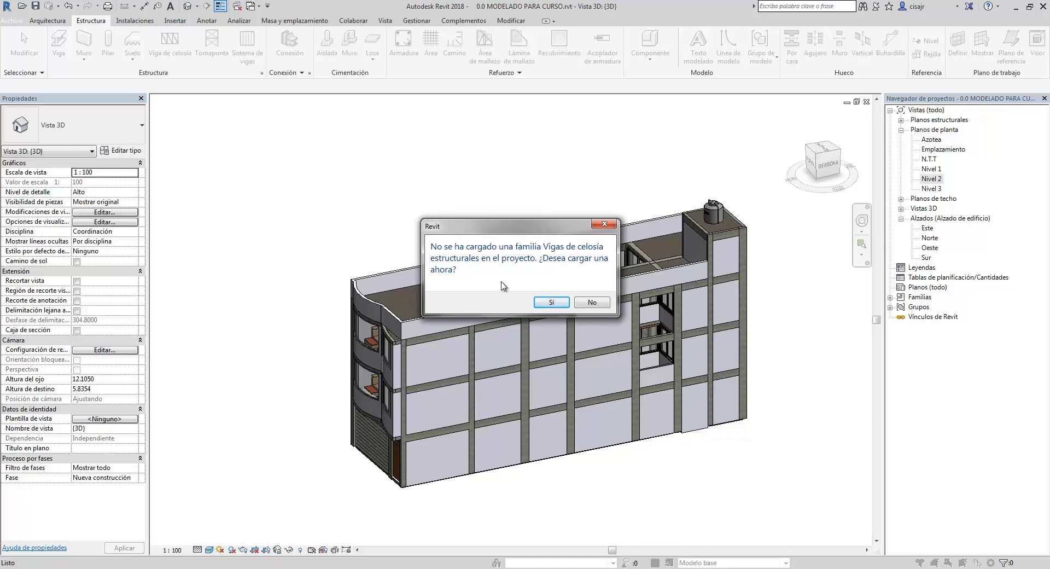
pyautogui.click(551, 302)
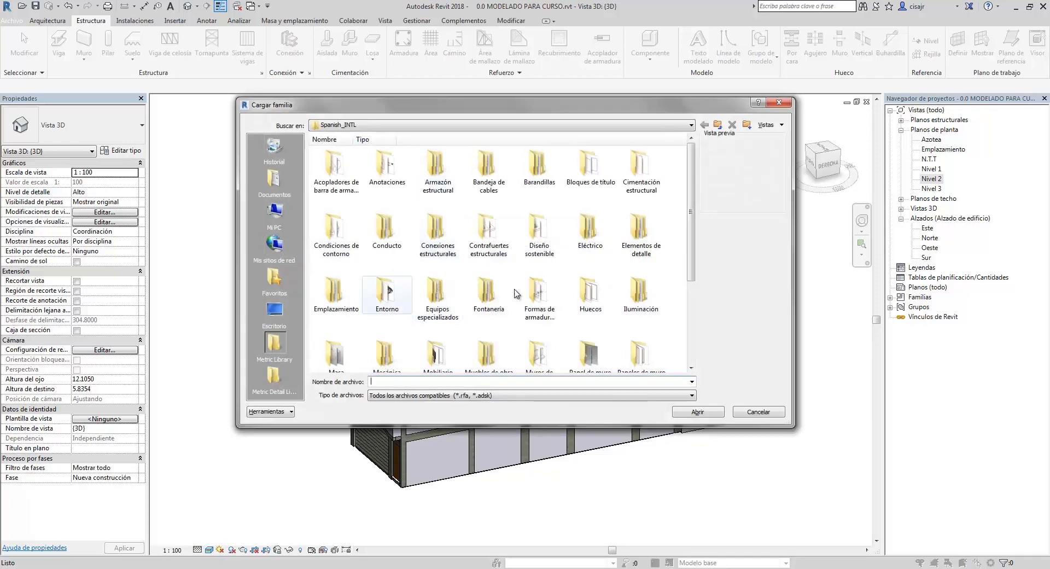
pyautogui.moveTo(523, 109); pyautogui.dragTo(520, 89)
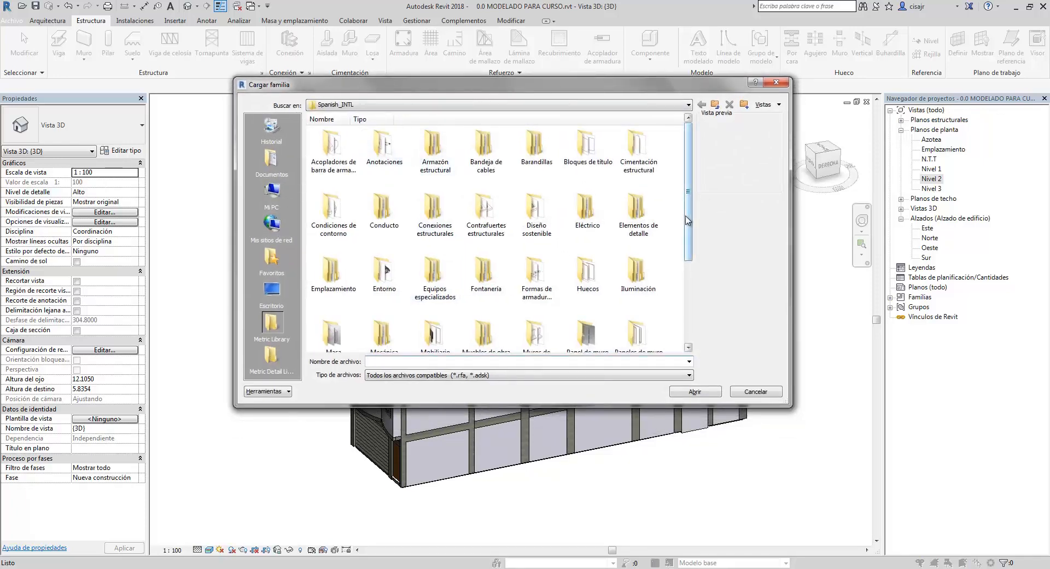
pyautogui.moveTo(687, 219); pyautogui.dragTo(676, 330)
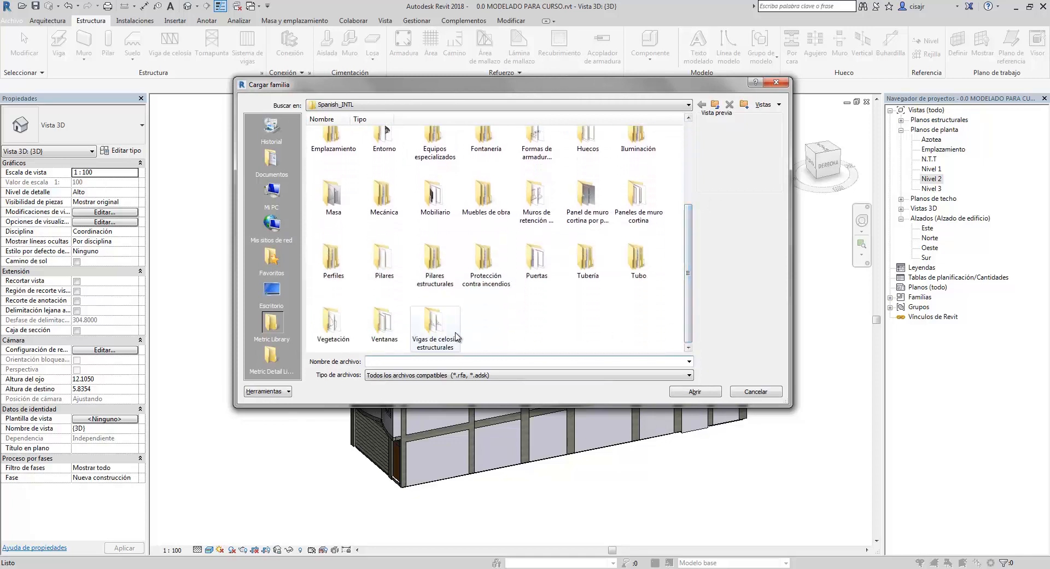
pyautogui.doubleClick(456, 335)
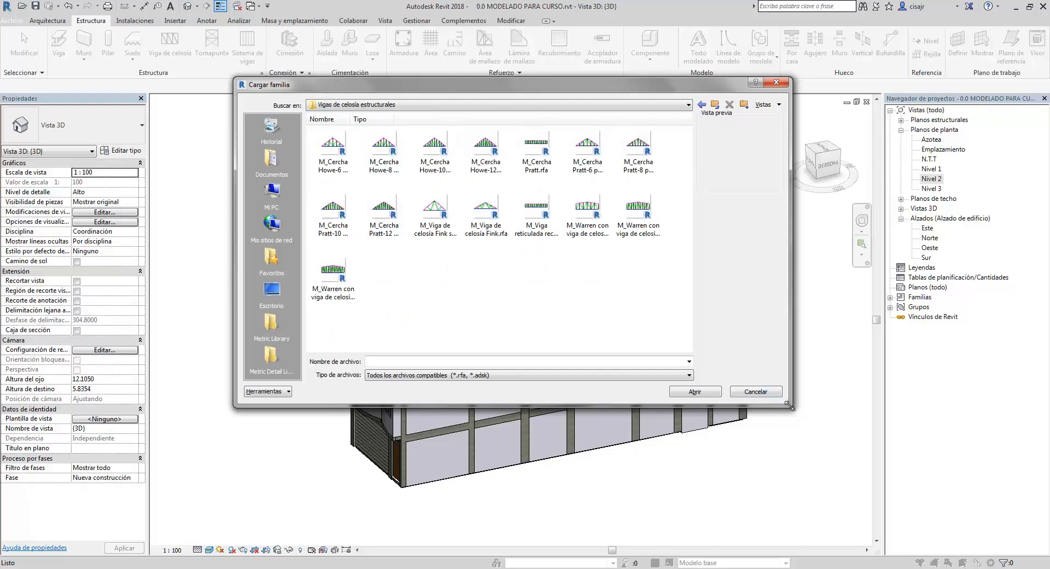
# Enlarge the family loading dialog and preview the Howe truss families with 6, 8 and 12 panels
pyautogui.moveTo(789, 405); pyautogui.dragTo(833, 460)
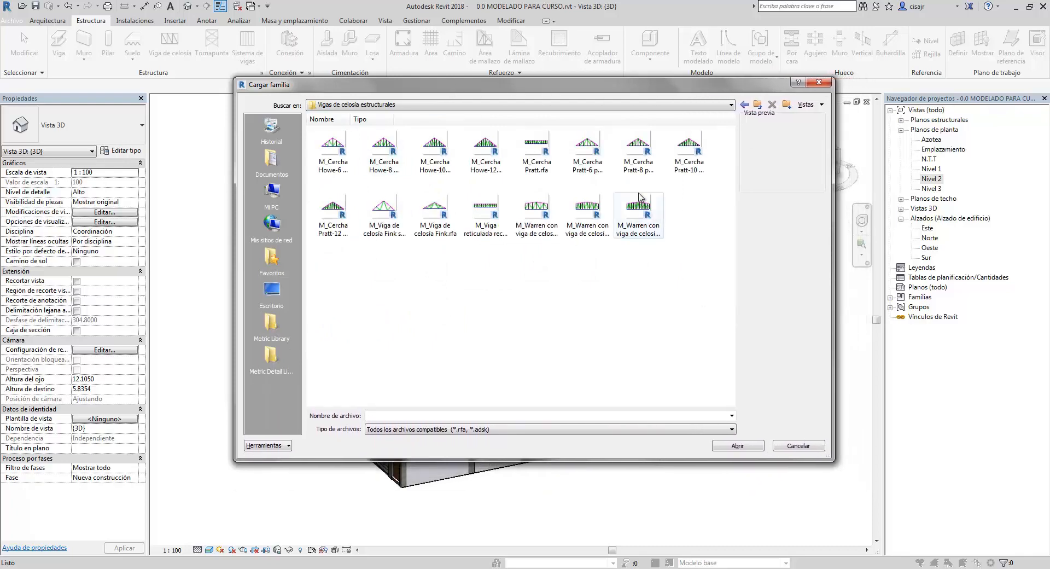
pyautogui.moveTo(541, 89); pyautogui.dragTo(513, 90)
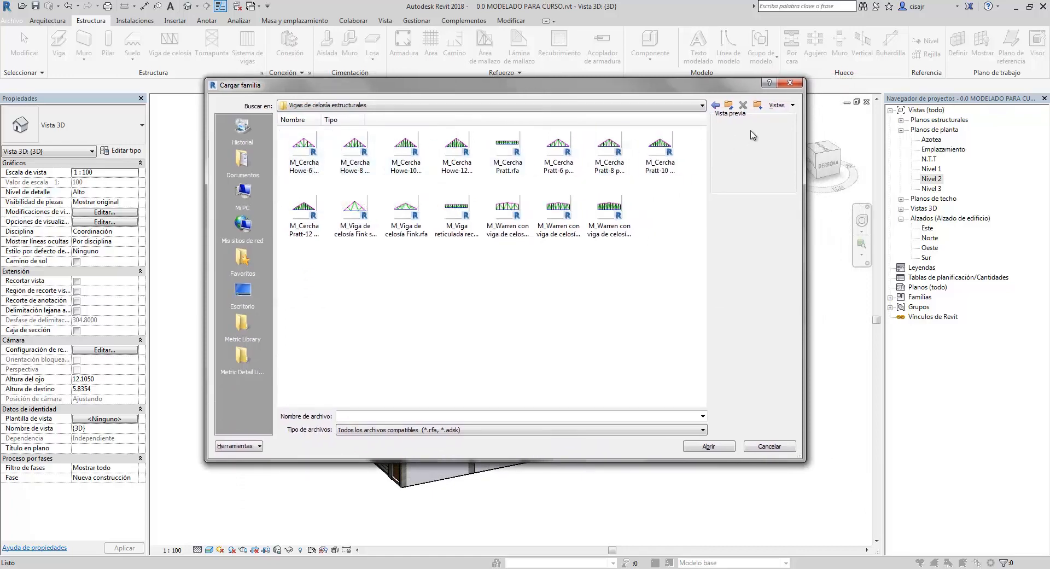
pyautogui.click(772, 106)
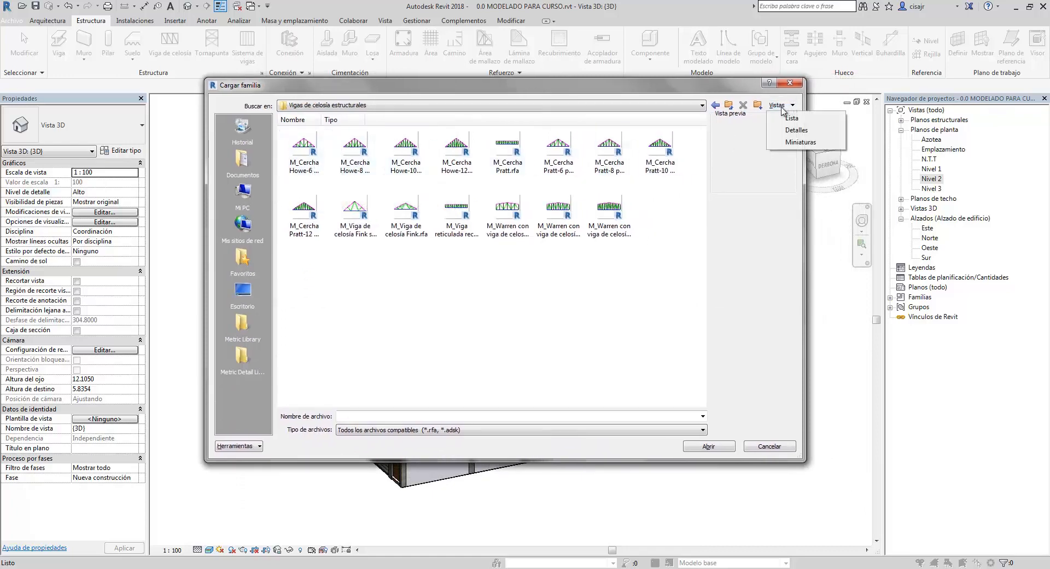
pyautogui.click(632, 264)
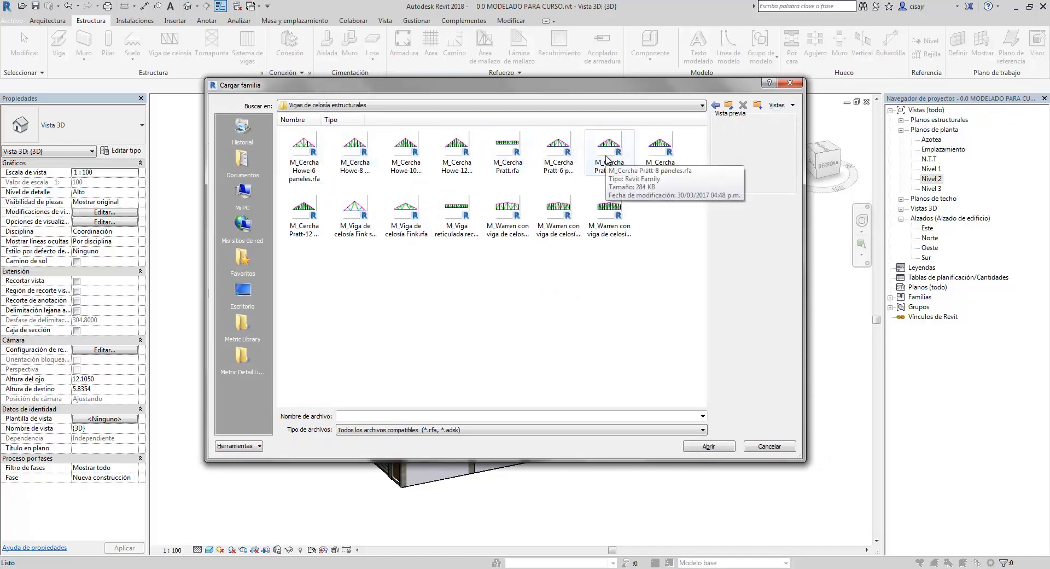
pyautogui.click(304, 174)
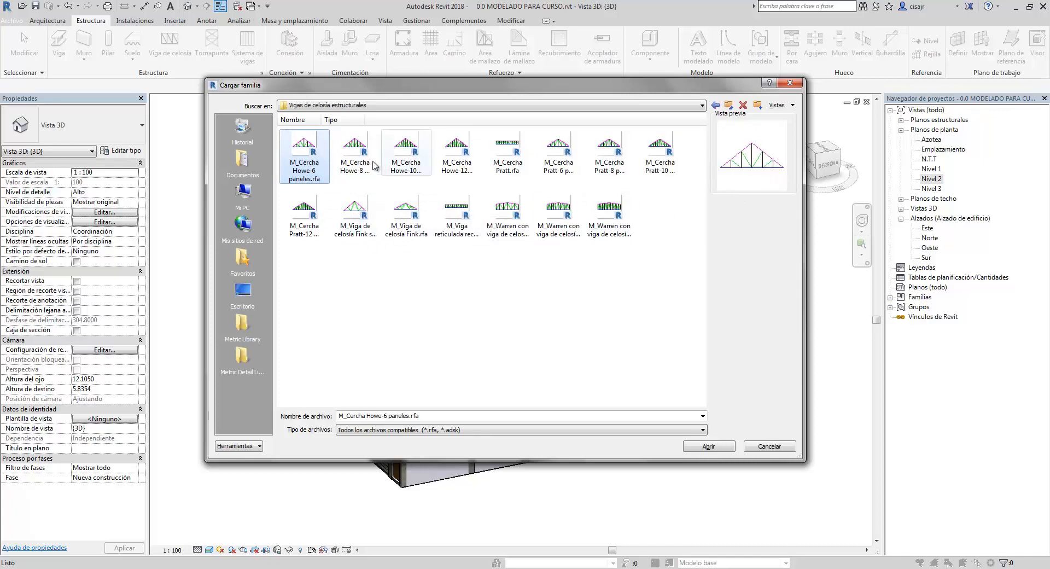
pyautogui.click(355, 156)
pyautogui.click(449, 163)
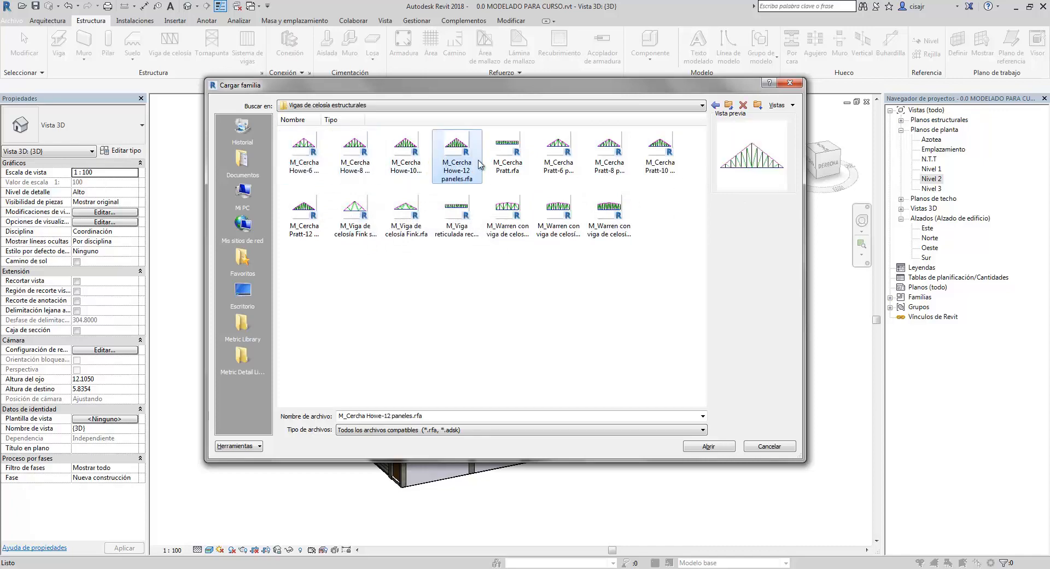
# Preview the M_Cercha Pratt family, the Howe truss with 10 panels, and the Pratt trusses with 6, 8 and 10 panels
pyautogui.click(510, 167)
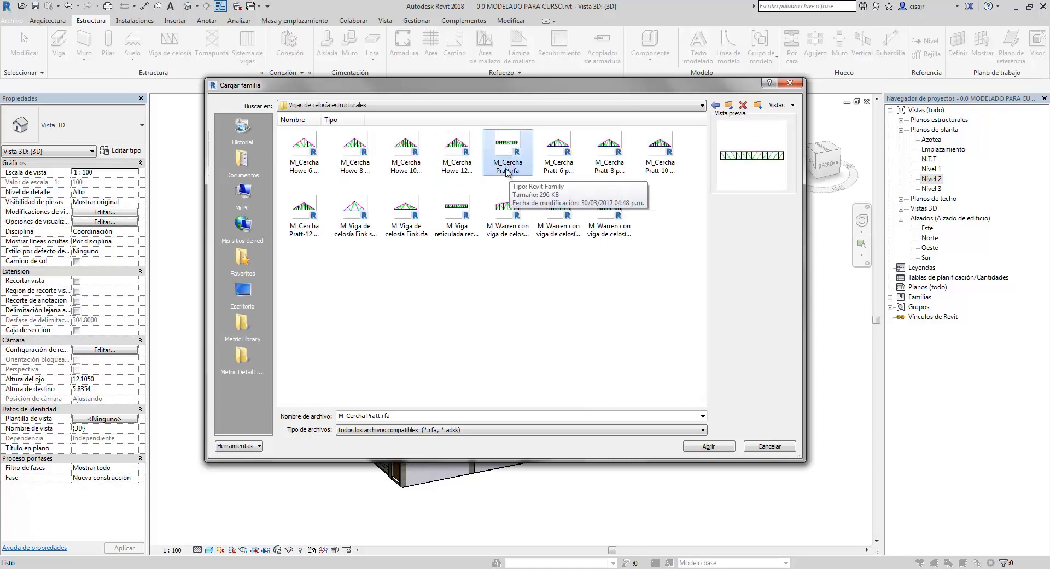
pyautogui.click(560, 164)
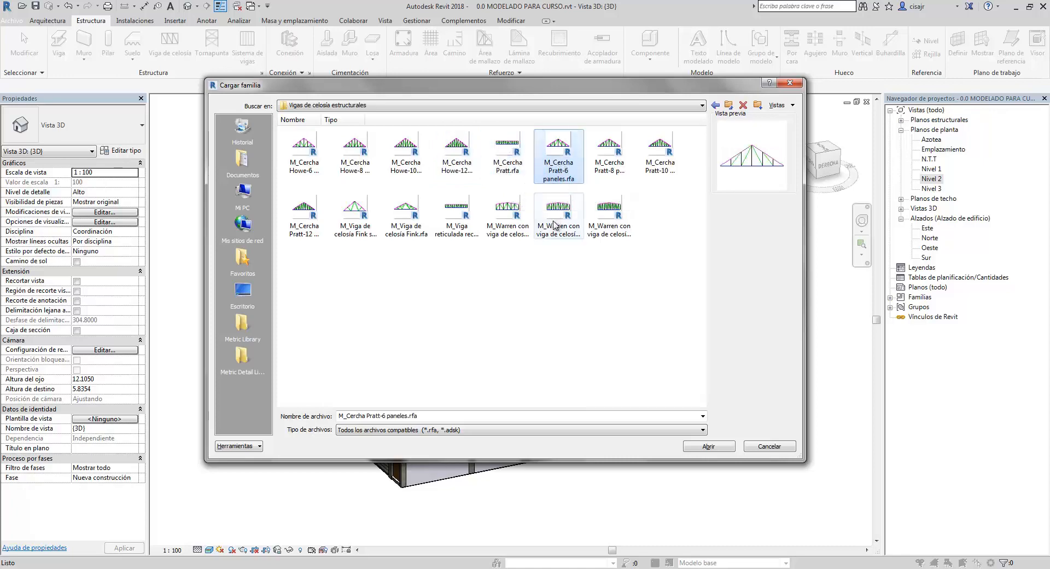
pyautogui.click(405, 159)
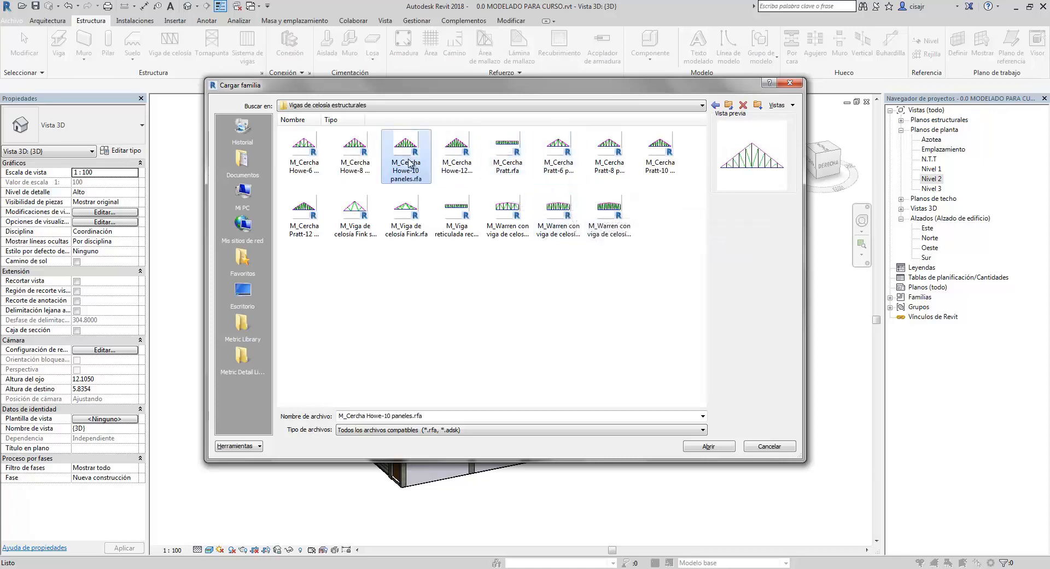
pyautogui.click(554, 165)
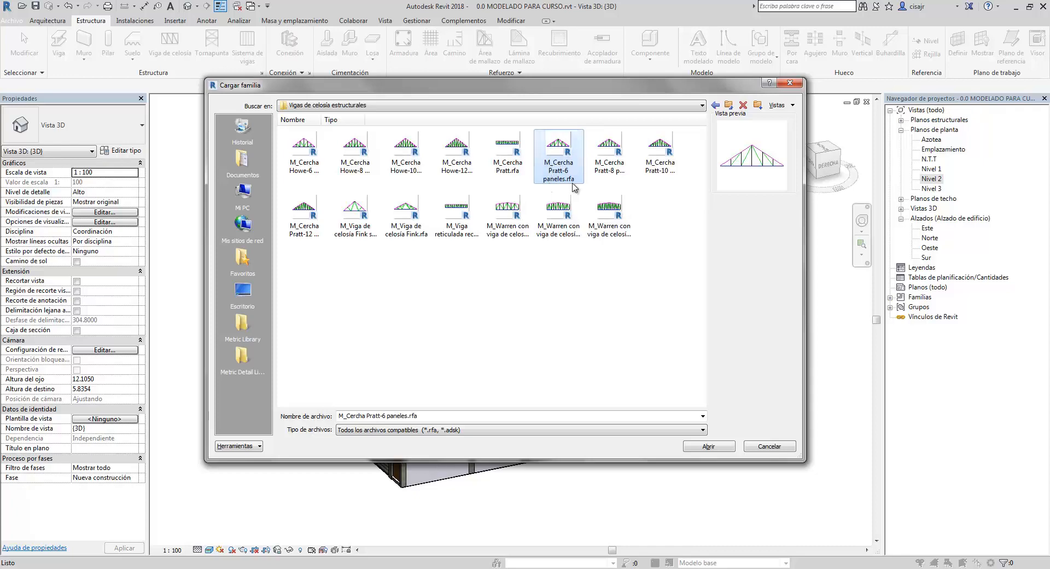
pyautogui.click(616, 167)
pyautogui.click(660, 160)
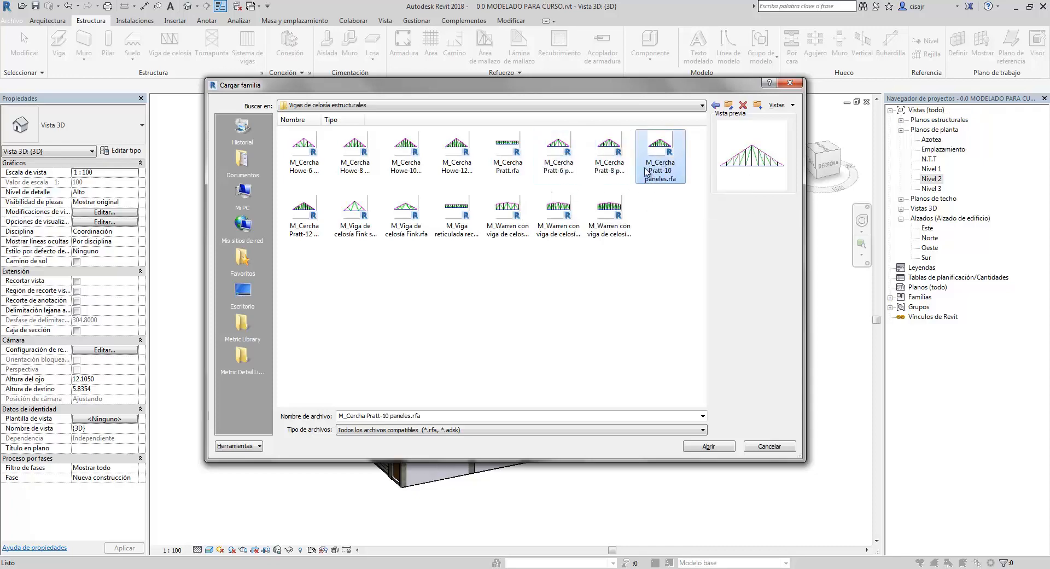
# Preview the Warren, reticulated and Fink truss families, and close the loading dialog without loading any
pyautogui.click(598, 236)
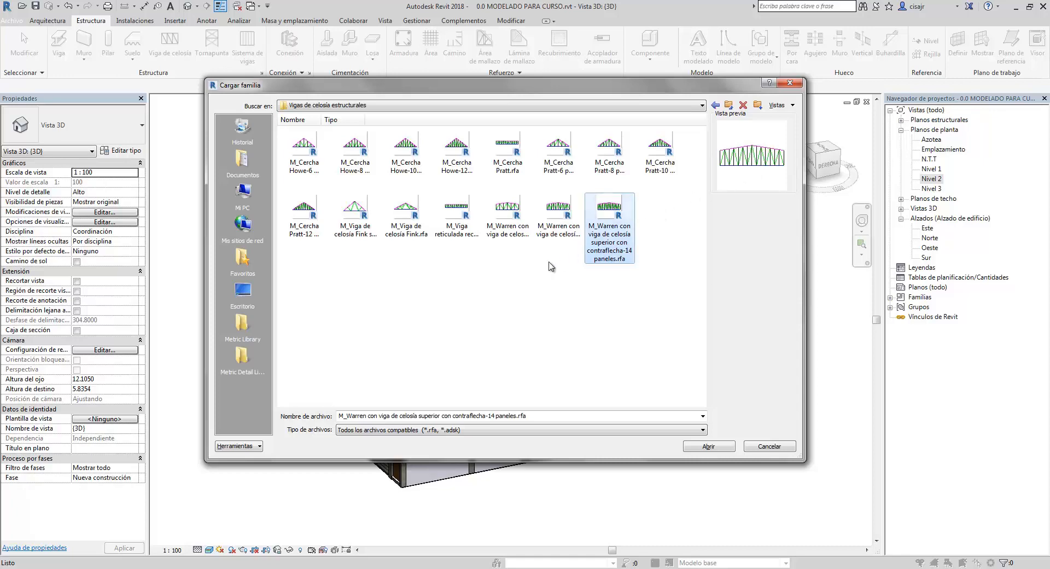
pyautogui.click(547, 222)
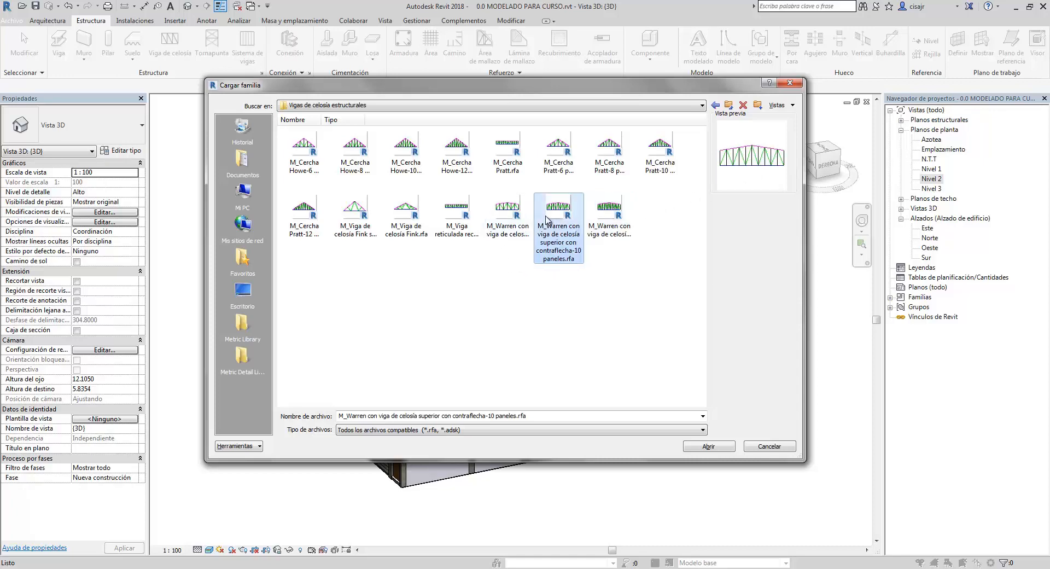
pyautogui.click(507, 219)
pyautogui.click(455, 225)
pyautogui.click(411, 228)
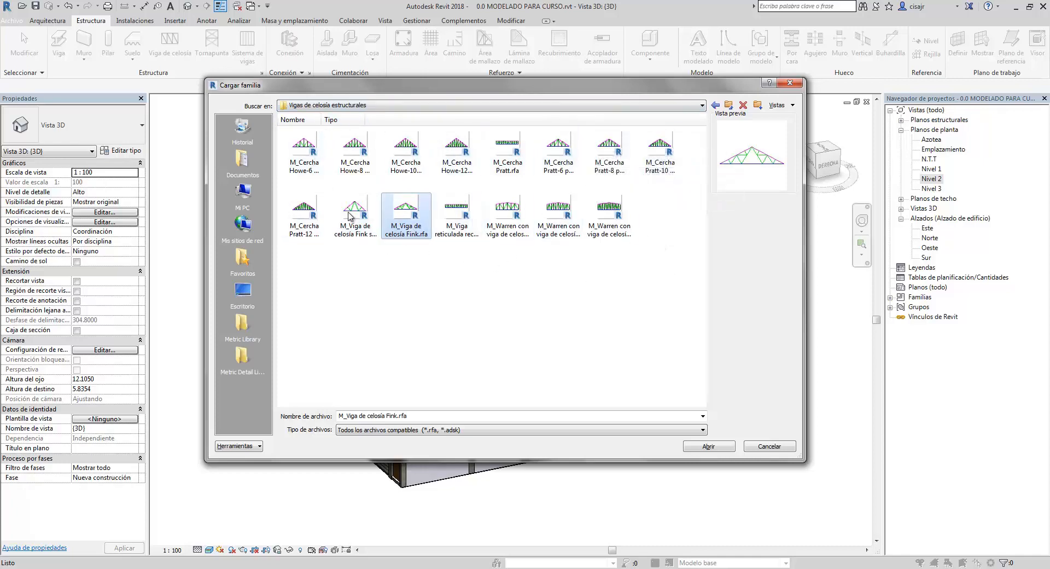
pyautogui.click(789, 83)
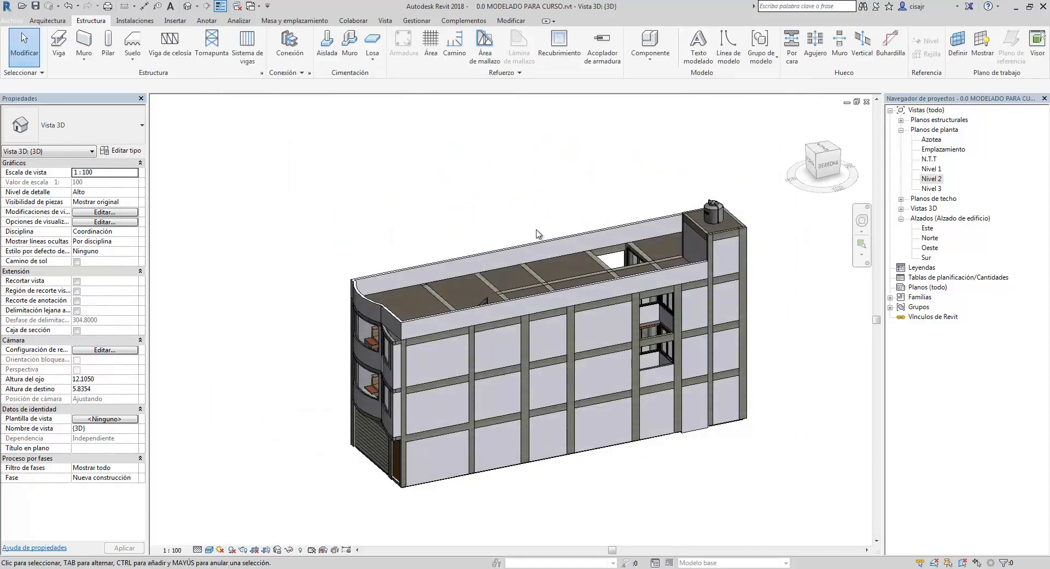
# Open the Azotea floor plan and examine the stair area between grid lines C and D down to grid 7
pyautogui.moveTo(546, 223)
pyautogui.mouseDown(button='middle')
pyautogui.moveTo(562, 208)
pyautogui.moveTo(551, 207)
pyautogui.mouseUp(button='middle')
pyautogui.keyDown('shift'); pyautogui.moveTo(542, 353); pyautogui.dragTo(709, 404, button='middle'); pyautogui.keyUp('shift')
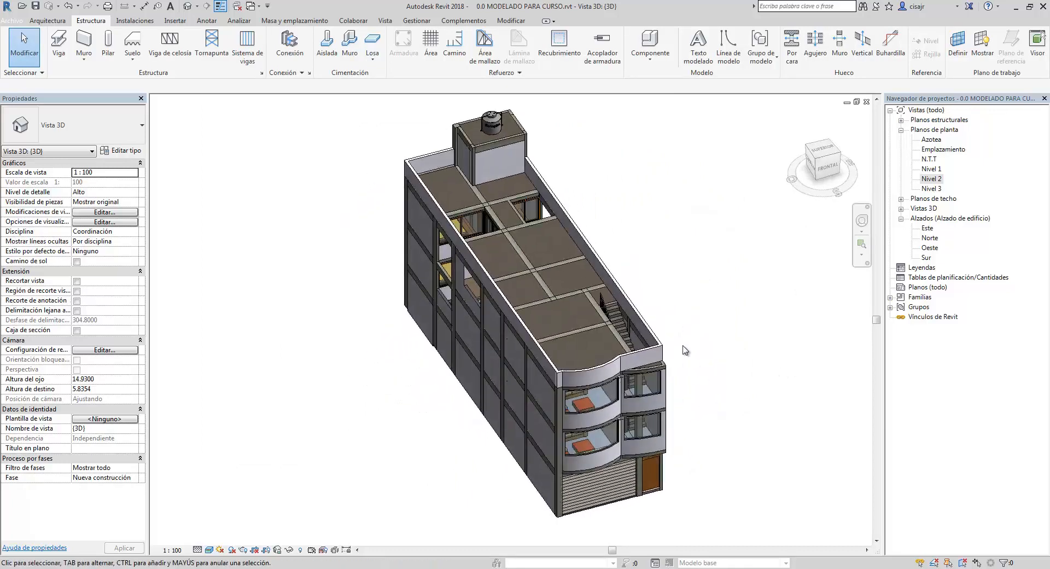
pyautogui.doubleClick(934, 141)
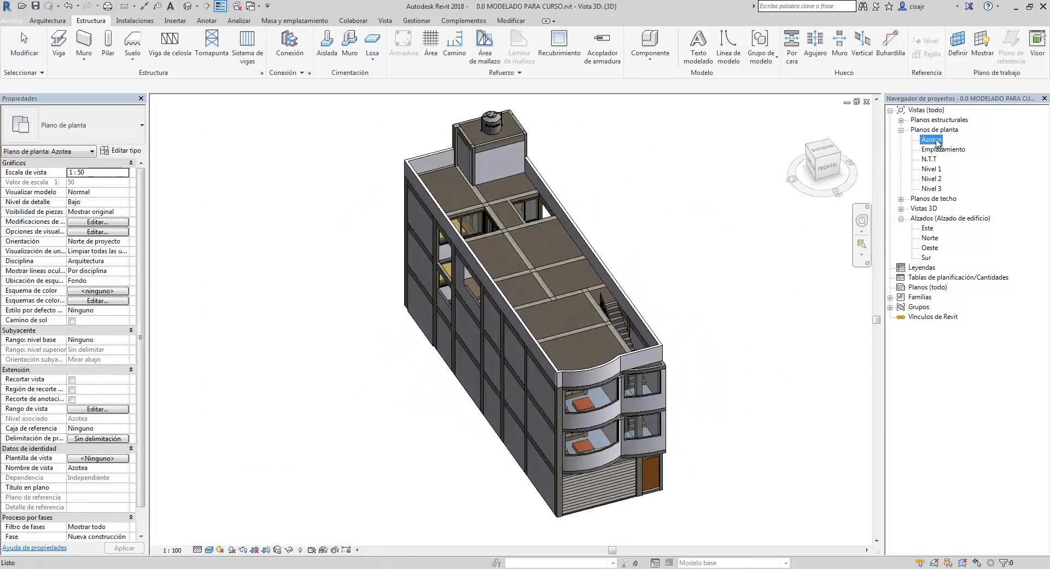
pyautogui.scroll(5, 583, 298)
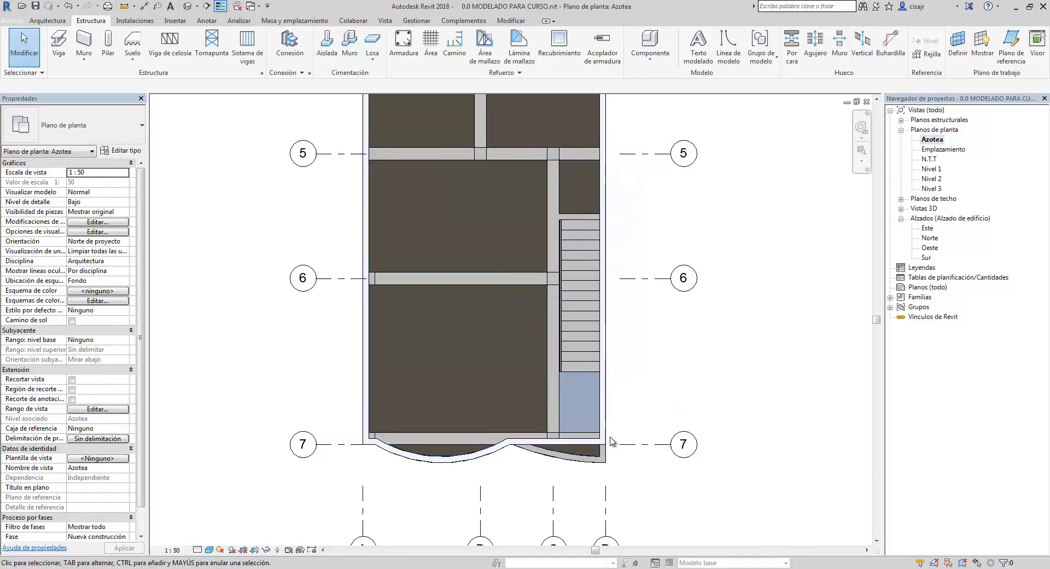
pyautogui.moveTo(622, 429); pyautogui.dragTo(646, 298, button='middle')
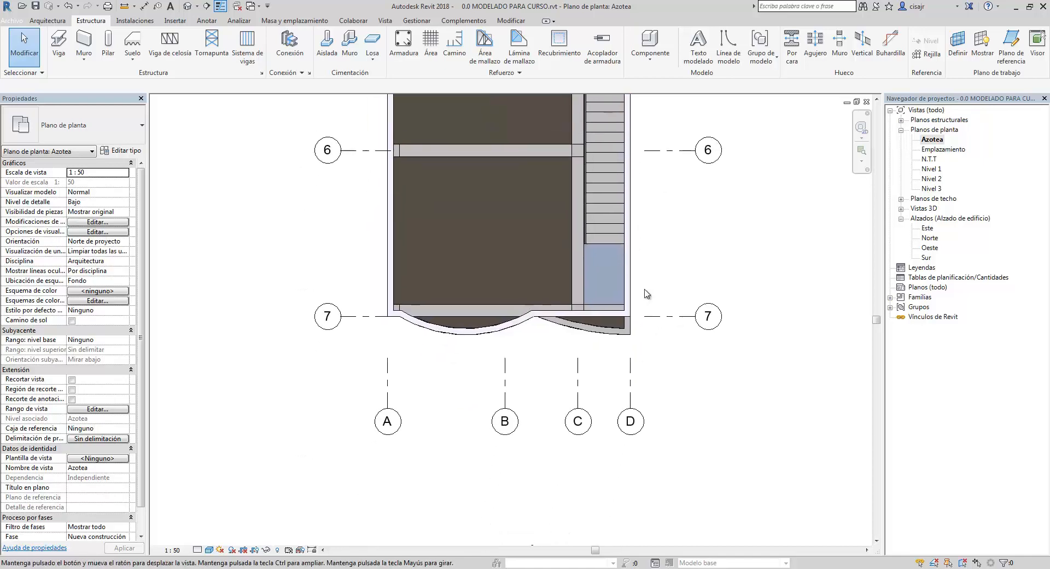
pyautogui.moveTo(556, 343)
pyautogui.mouseDown(button='middle')
pyautogui.moveTo(525, 395)
pyautogui.moveTo(560, 350)
pyautogui.mouseUp(button='middle')
pyautogui.scroll(-1, 562, 350)
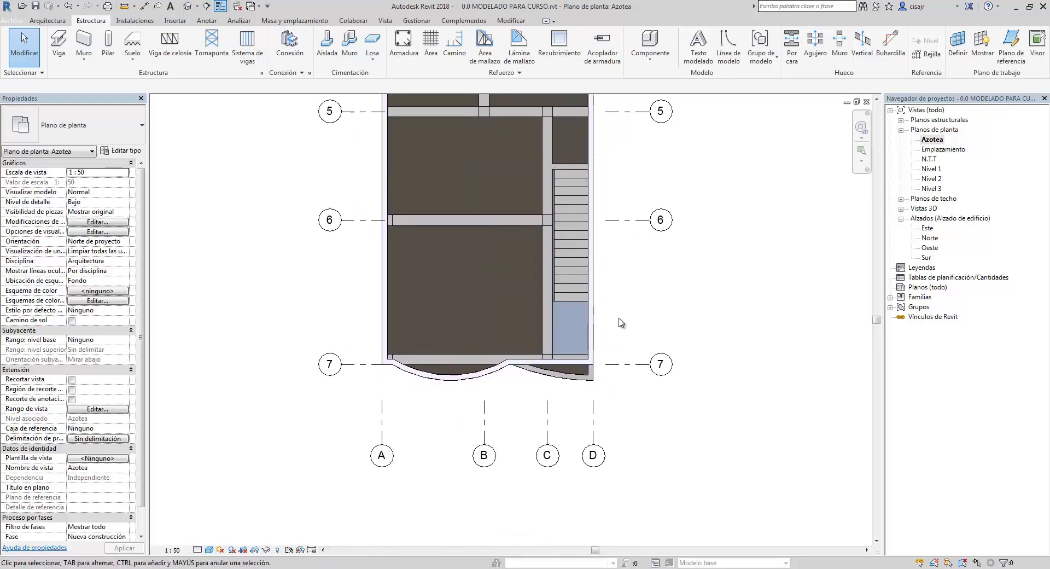
# Open the default 3D view and show the building's front stairwell side
pyautogui.click(186, 8)
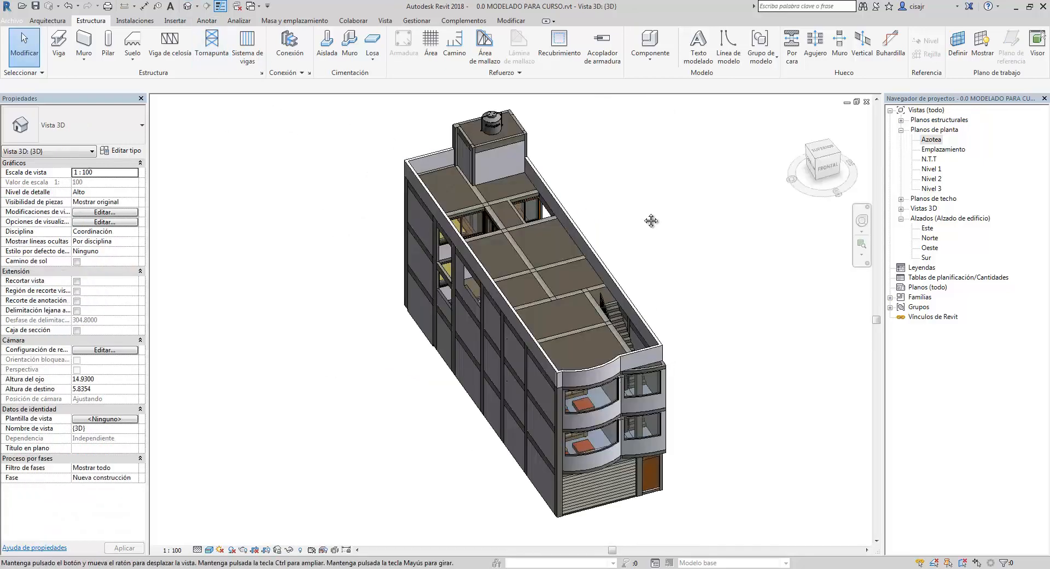
pyautogui.moveTo(651, 221); pyautogui.dragTo(643, 212, button='middle')
pyautogui.keyDown('shift'); pyautogui.moveTo(651, 287); pyautogui.dragTo(580, 309, button='middle'); pyautogui.keyUp('shift')
pyautogui.scroll(3, 572, 316)
pyautogui.scroll(2, 567, 276)
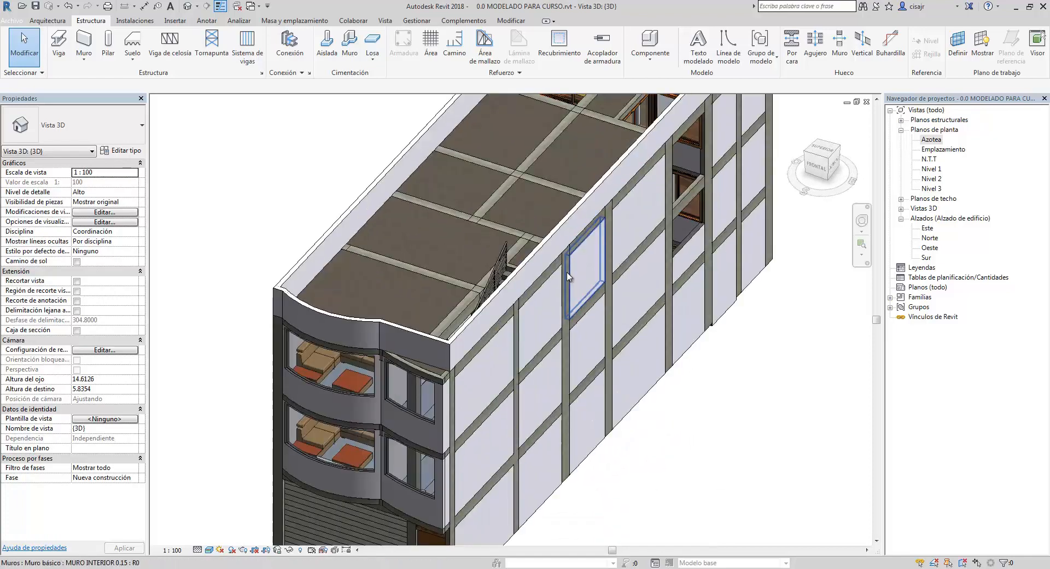
# Set the upper level of the four structural columns around the front stairwell to N.T.T
pyautogui.click(567, 276)
pyautogui.moveTo(566, 277); pyautogui.dragTo(532, 238)
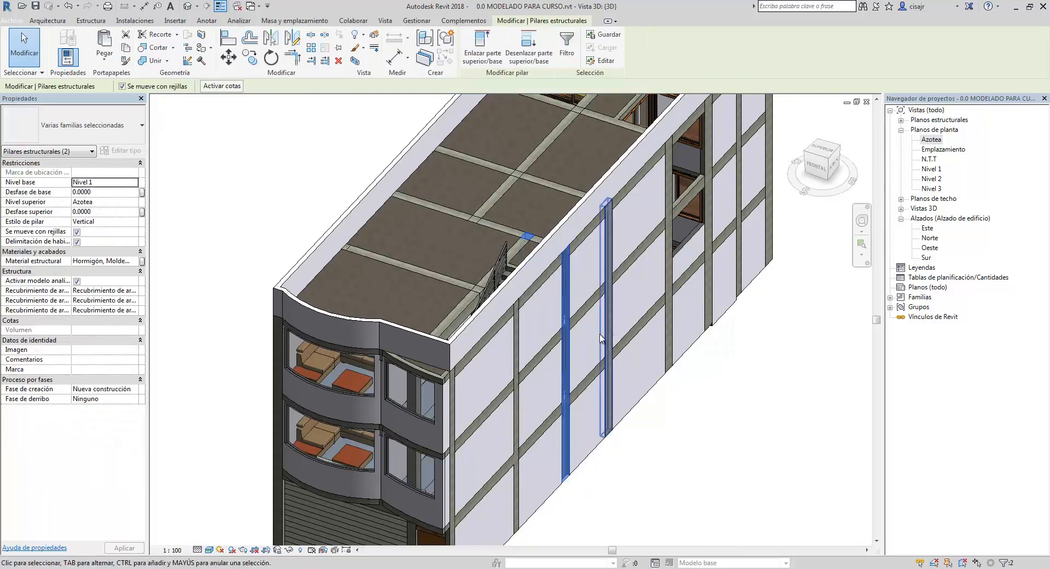
pyautogui.keyDown('shift'); pyautogui.moveTo(604, 347); pyautogui.dragTo(560, 353, button='middle'); pyautogui.keyUp('shift')
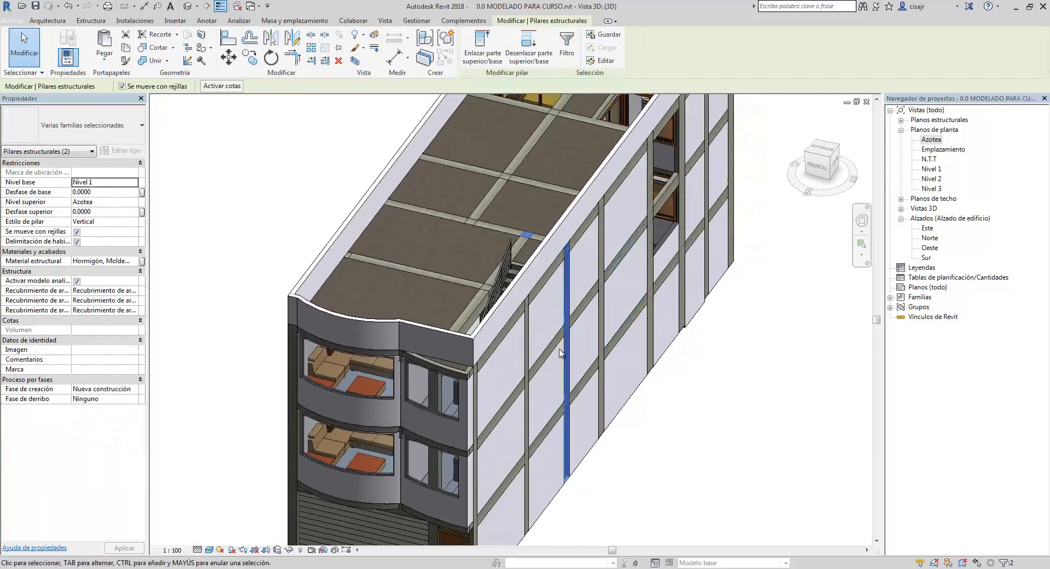
pyautogui.keyDown('ctrl'); pyautogui.click(479, 384); pyautogui.keyUp('ctrl')
pyautogui.keyDown('shift'); pyautogui.moveTo(499, 368); pyautogui.dragTo(709, 284, button='middle'); pyautogui.keyUp('shift')
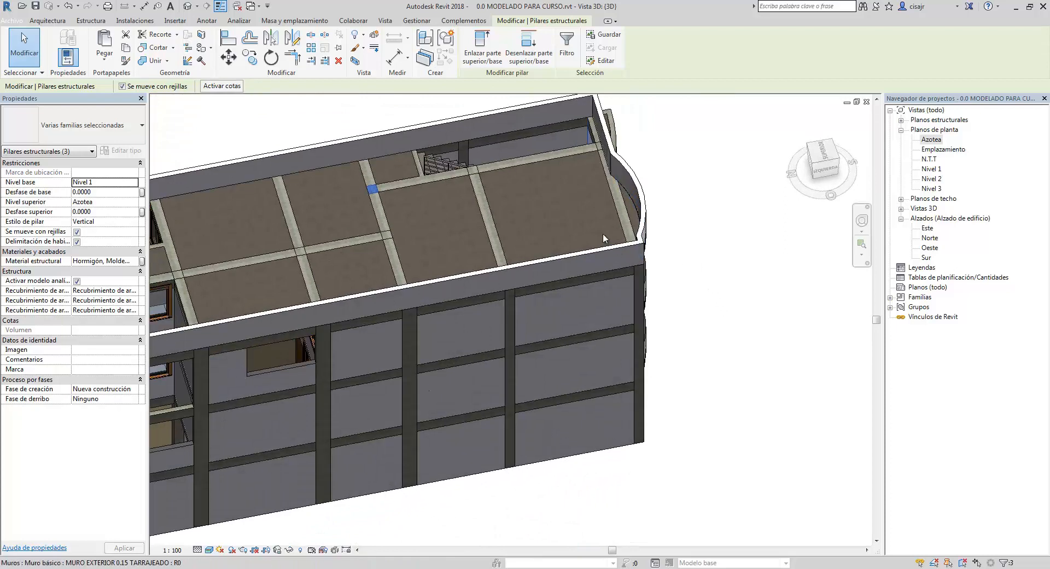
pyautogui.keyDown('ctrl'); pyautogui.click(605, 152); pyautogui.keyUp('ctrl')
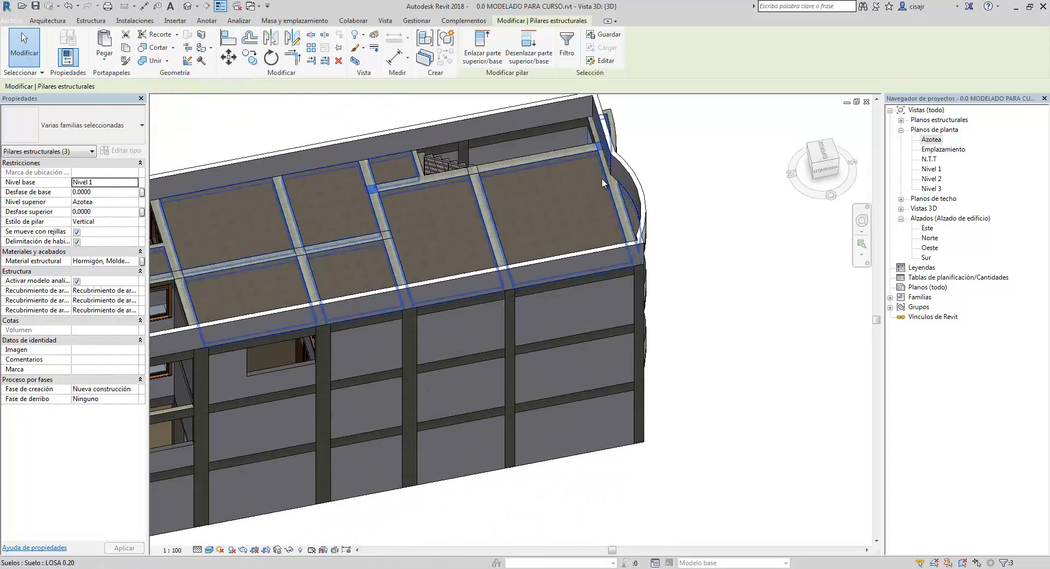
pyautogui.keyDown('shift'); pyautogui.moveTo(747, 285); pyautogui.dragTo(559, 297, button='middle'); pyautogui.keyUp('shift')
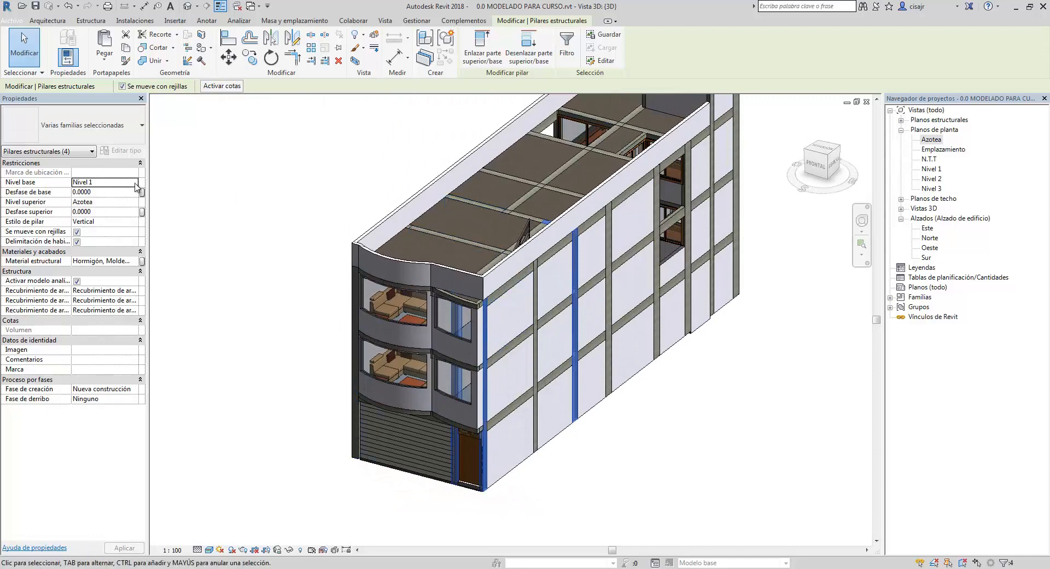
pyautogui.click(136, 204)
pyautogui.click(133, 203)
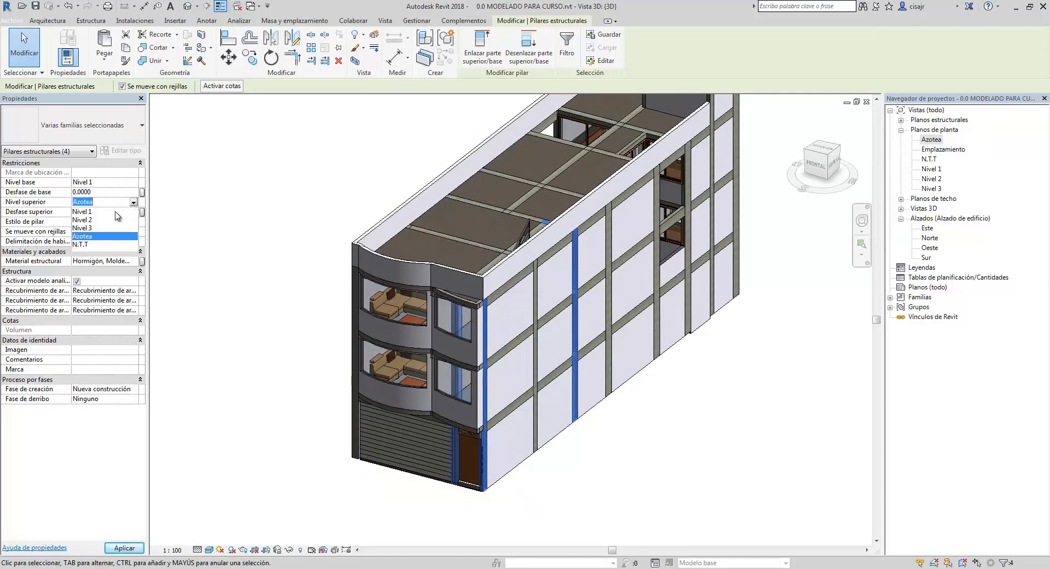
pyautogui.click(99, 245)
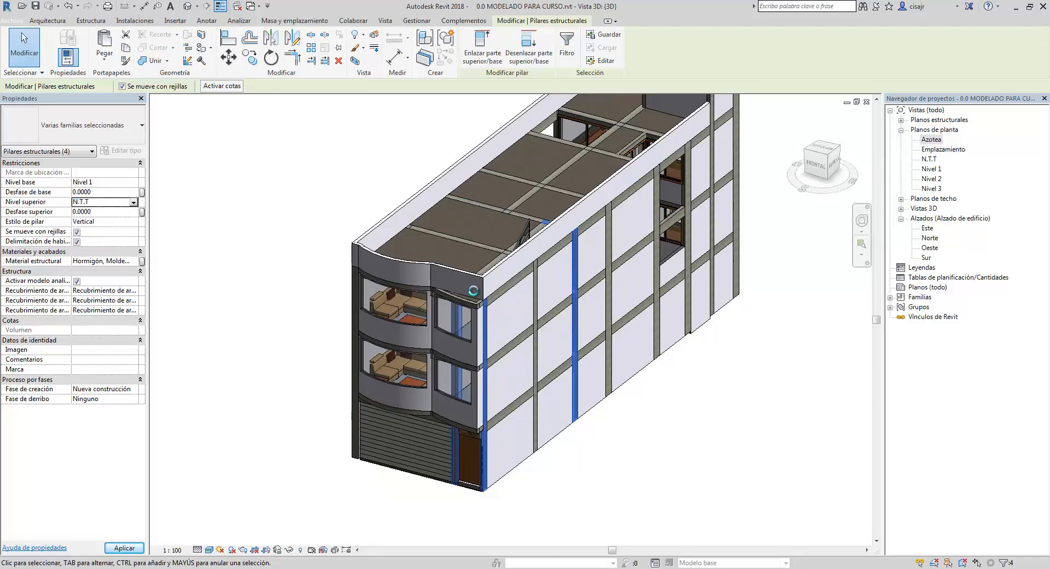
pyautogui.keyDown('shift'); pyautogui.moveTo(552, 307); pyautogui.dragTo(534, 315, button='middle'); pyautogui.keyUp('shift')
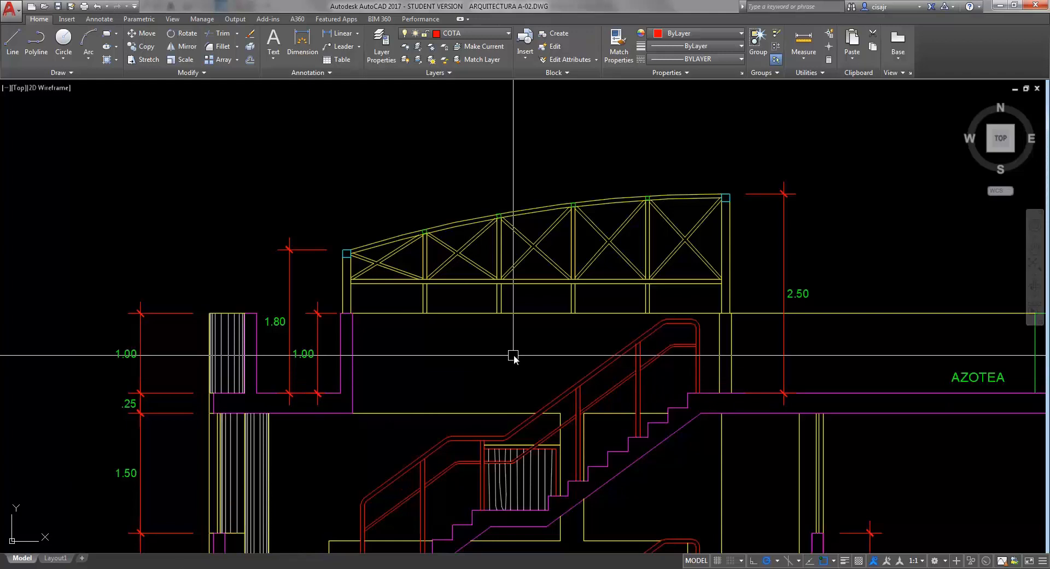
pyautogui.scroll(-2, 399, 313)
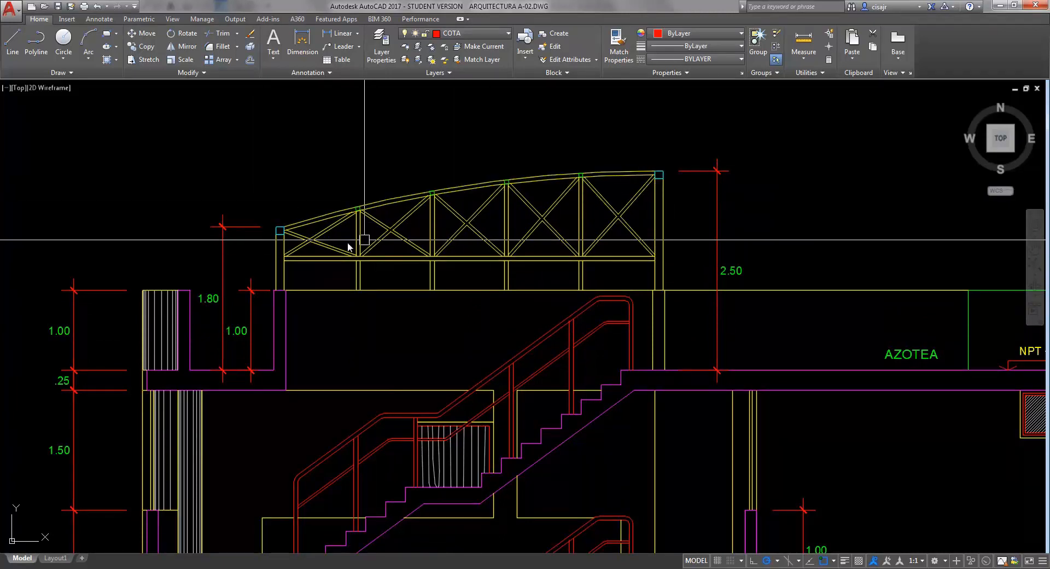
pyautogui.click(332, 32)
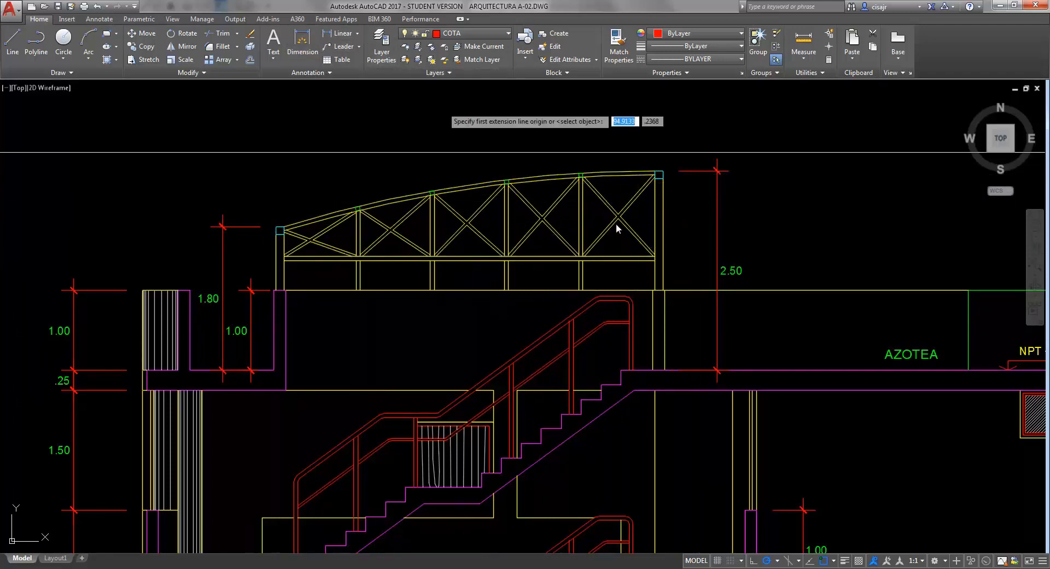
pyautogui.click(654, 261)
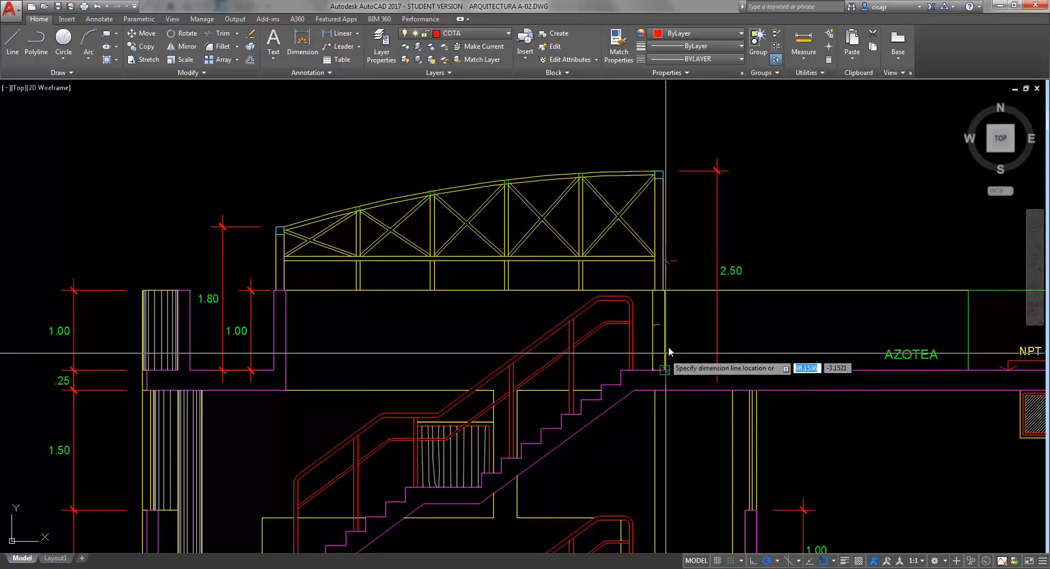
pyautogui.scroll(3, 669, 355)
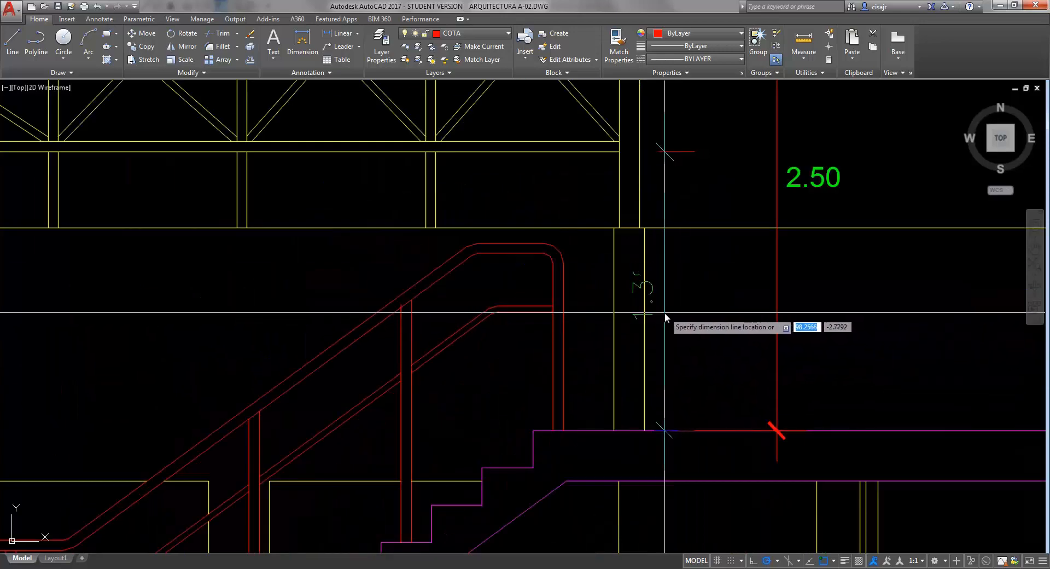
pyautogui.press('Escape')
# In AutoCAD's stair section, add a vertical linear dimension from the underside of the truss's bottom chord down to the roof floor
pyautogui.press('Return')
pyautogui.click(618, 152)
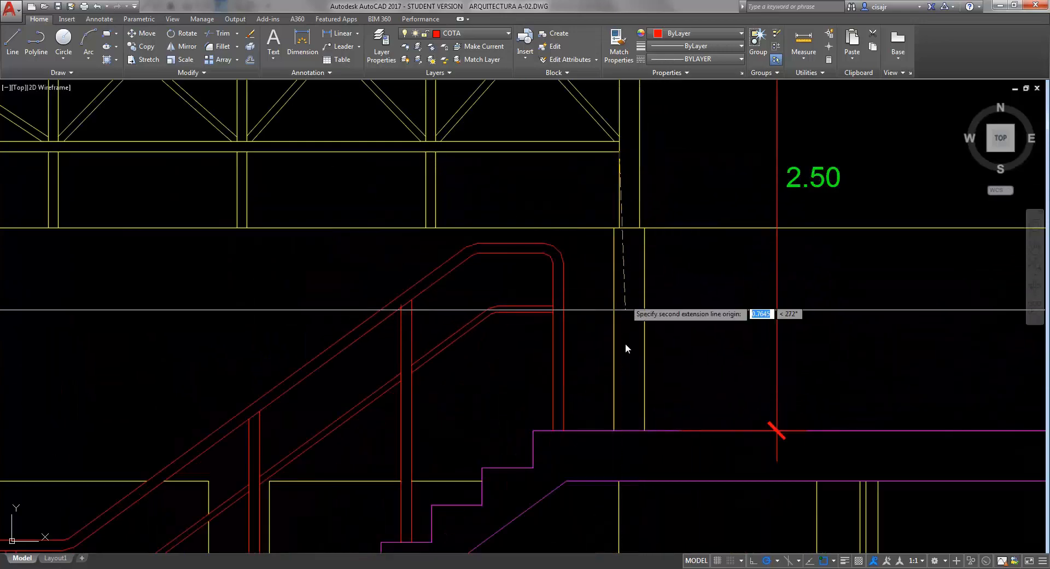
pyautogui.click(621, 431)
pyautogui.scroll(-5, 678, 356)
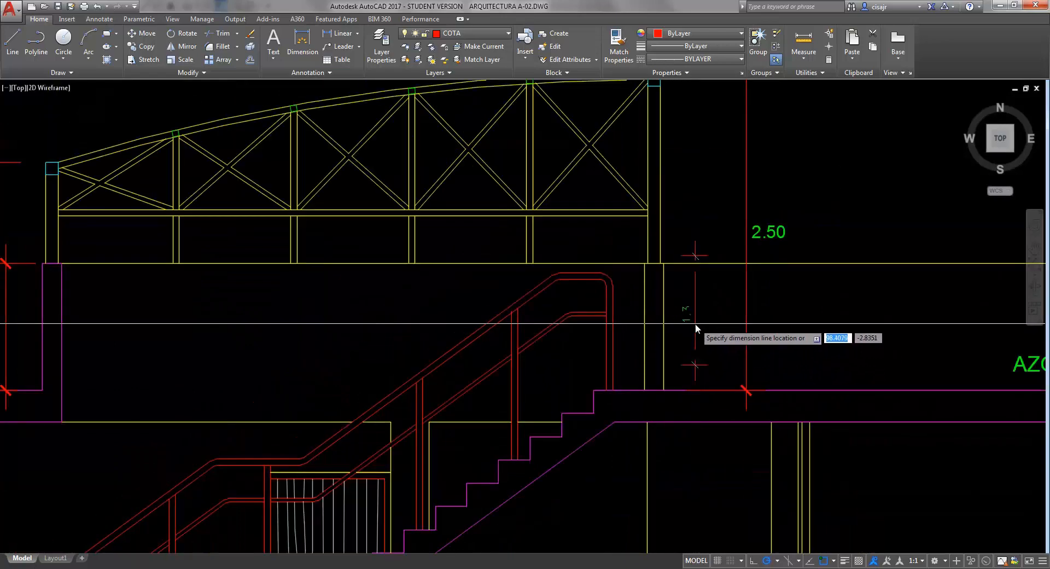
pyautogui.moveTo(690, 239); pyautogui.dragTo(686, 215, button='middle')
pyautogui.click(691, 189)
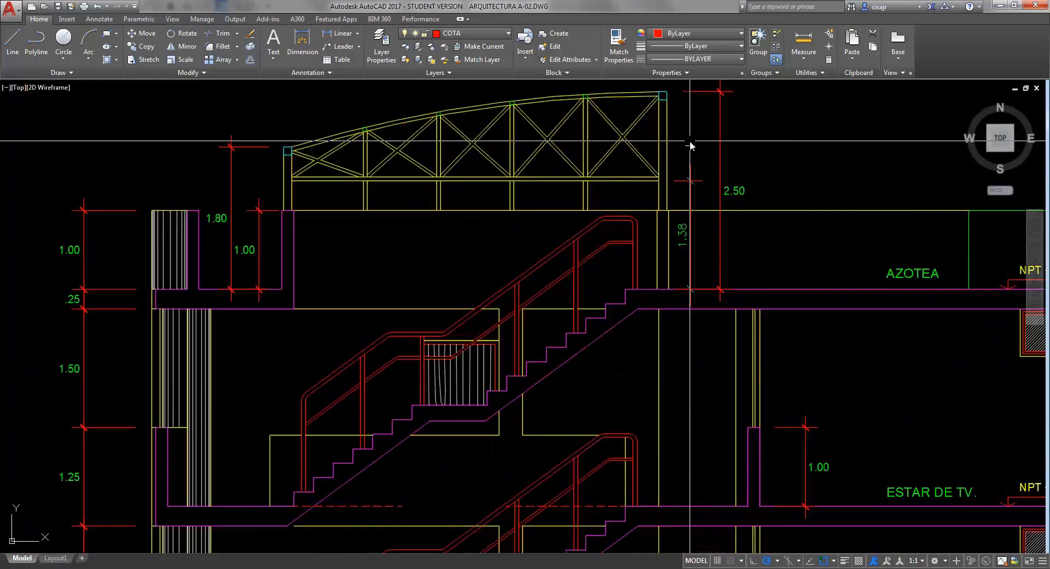
pyautogui.scroll(4, 690, 140)
pyautogui.press('Return')
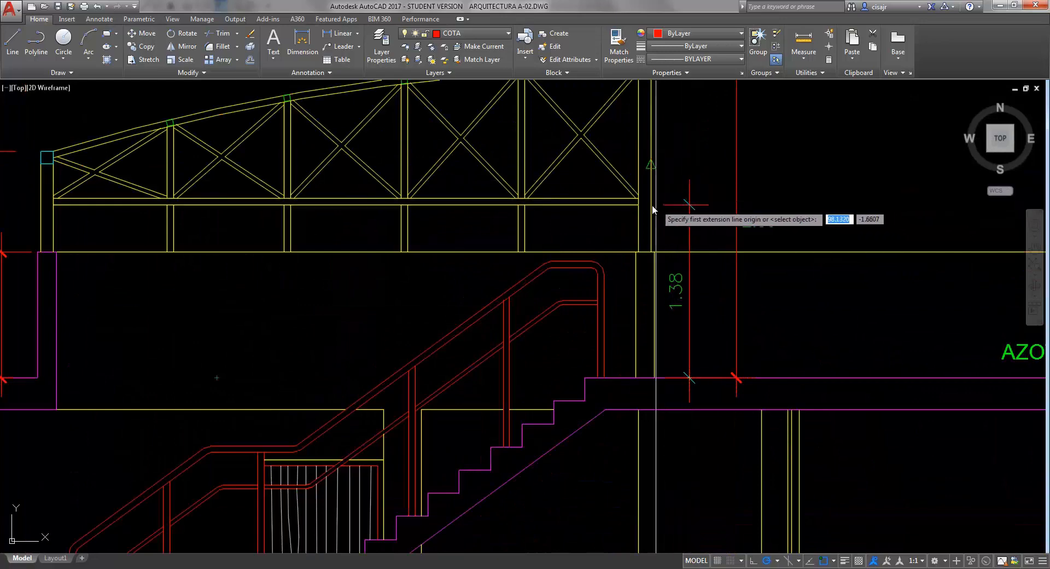
pyautogui.moveTo(629, 151); pyautogui.dragTo(637, 262, button='middle')
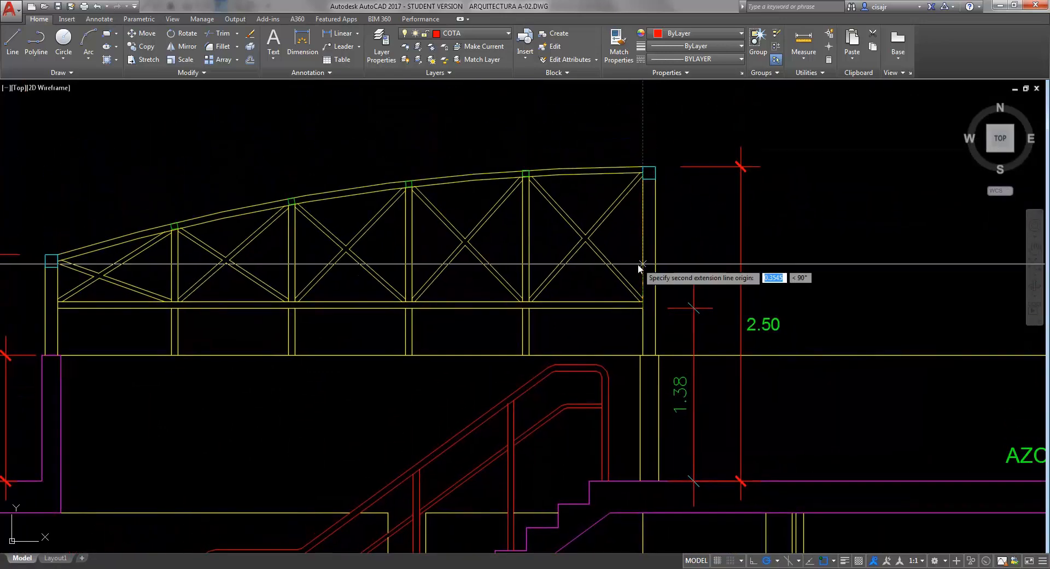
pyautogui.click(643, 168)
pyautogui.press('Escape')
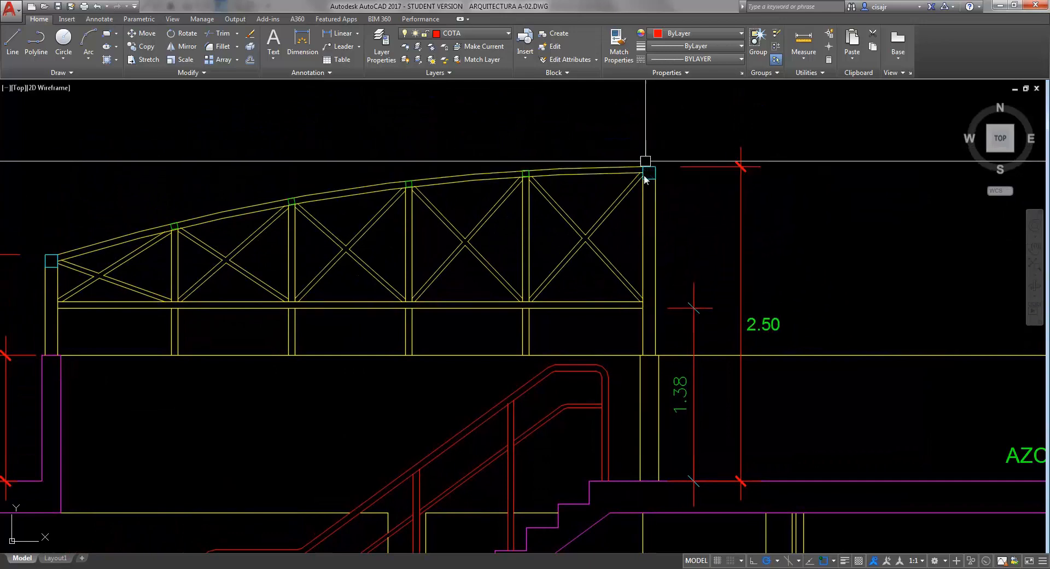
# Dimension the truss height from the underside of the bottom chord to its highest end, in line with the lower dimension
pyautogui.press('space')
pyautogui.click(643, 307)
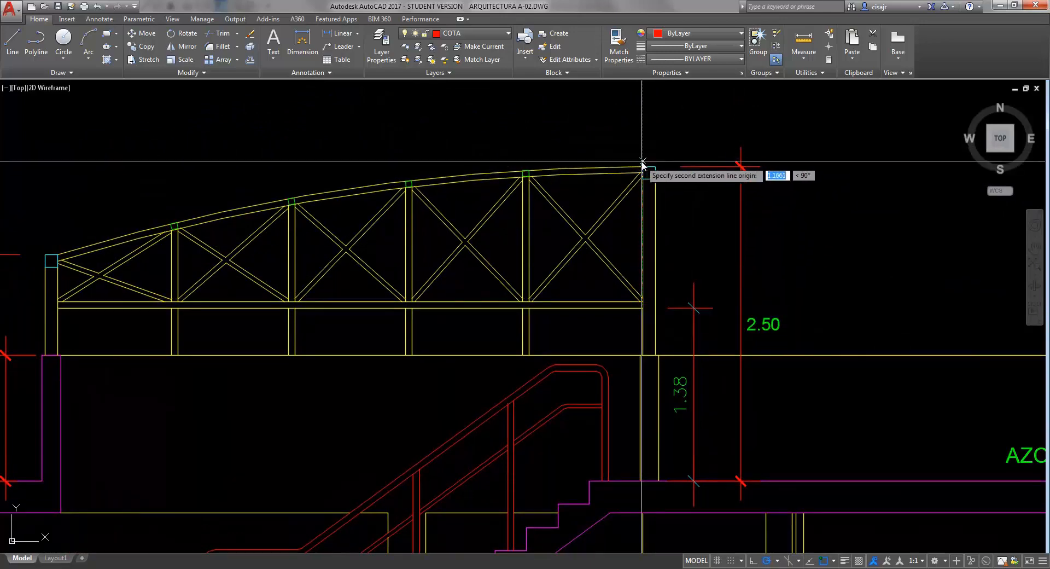
pyautogui.click(642, 167)
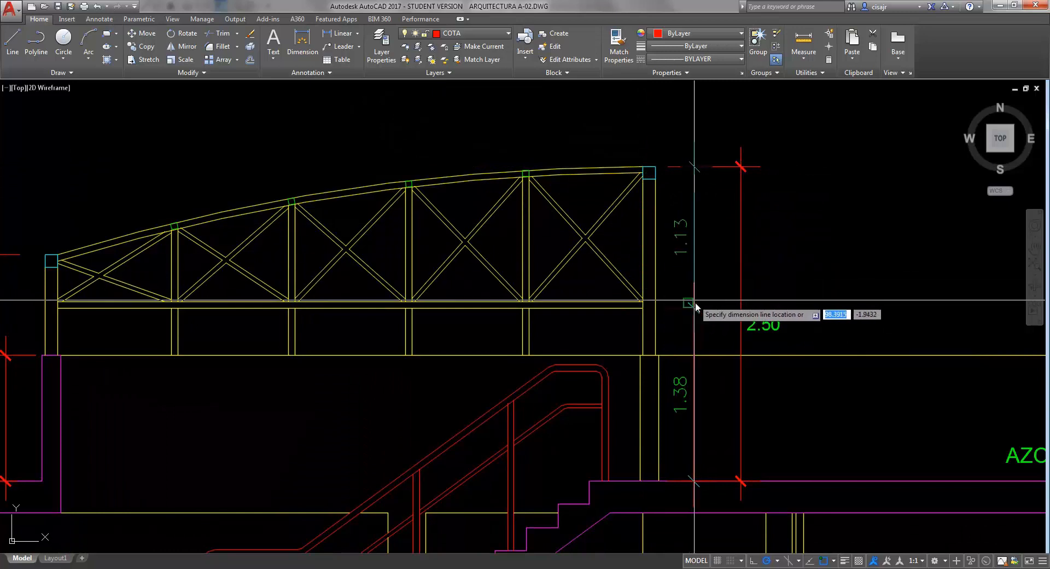
pyautogui.click(692, 311)
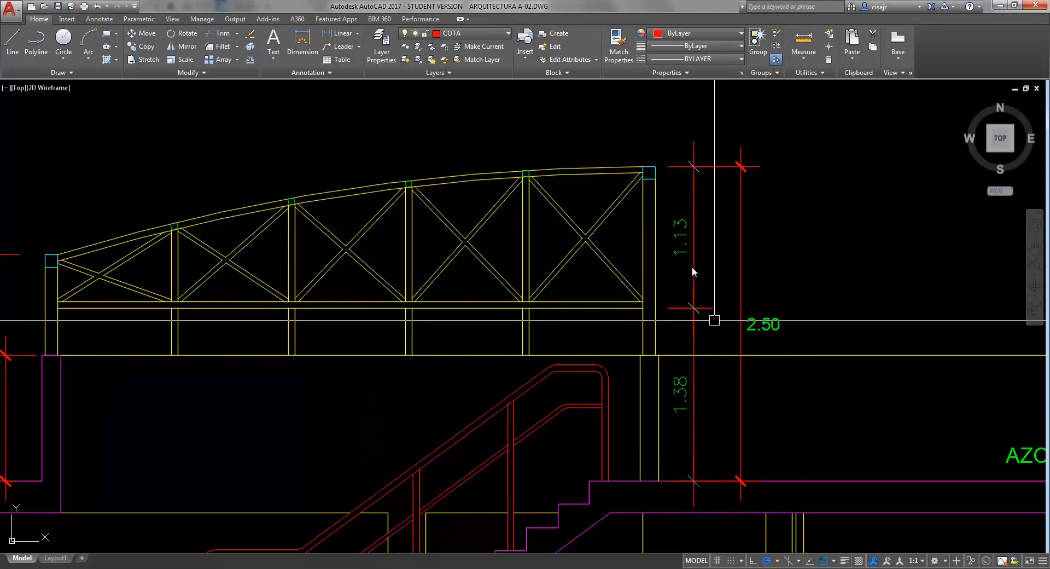
pyautogui.moveTo(733, 298)
pyautogui.mouseDown(button='middle')
pyautogui.moveTo(736, 266)
pyautogui.moveTo(709, 259)
pyautogui.mouseUp(button='middle')
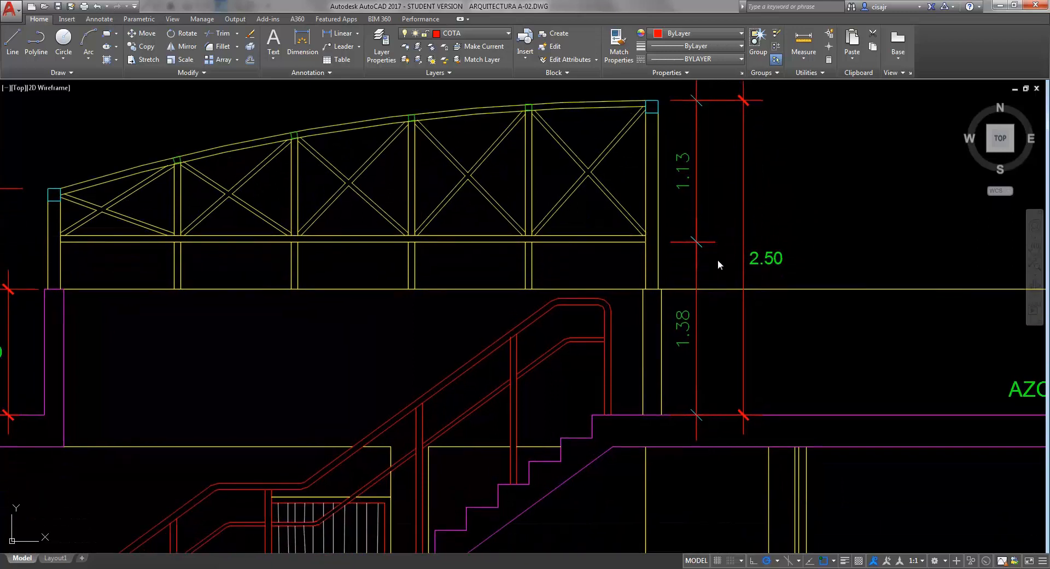
pyautogui.click(696, 263)
pyautogui.click(696, 223)
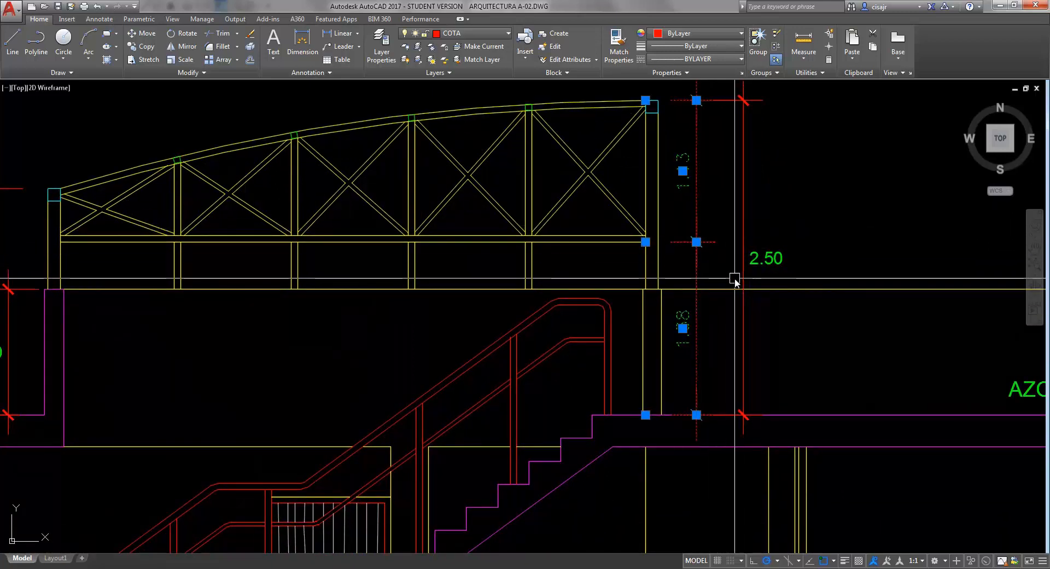
pyautogui.press('Escape')
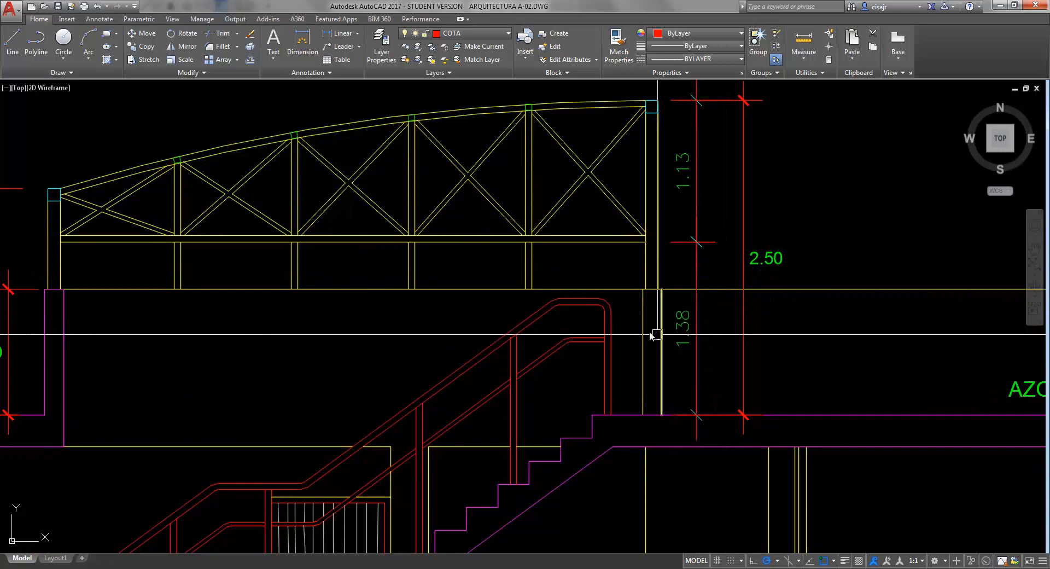
pyautogui.scroll(-2, 651, 298)
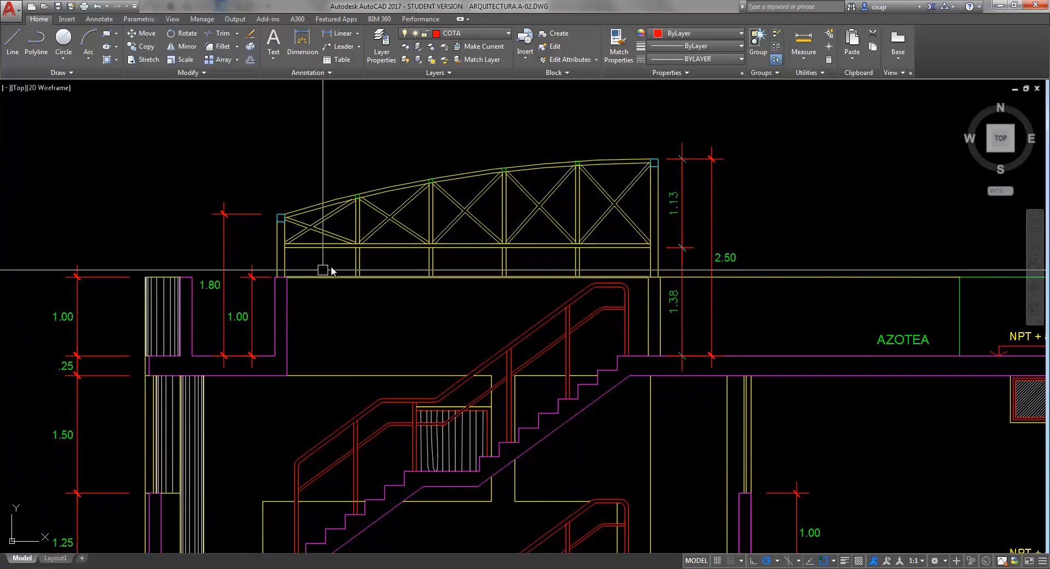
pyautogui.moveTo(356, 294); pyautogui.dragTo(386, 296, button='middle')
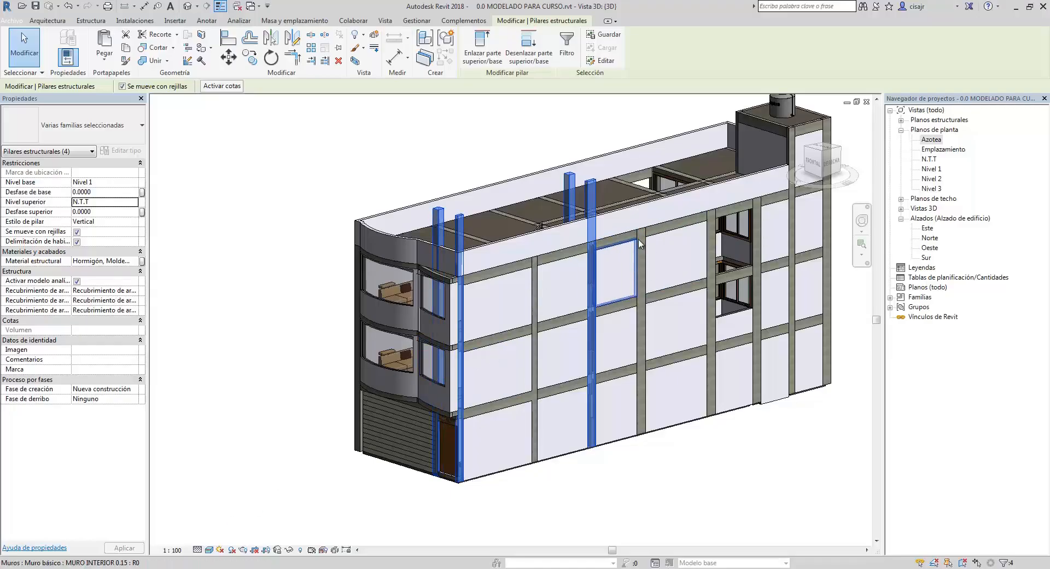
# Back in Revit, check the columns in the Sur elevation and set the four stairwell columns' top offset to -1.1000
pyautogui.doubleClick(926, 257)
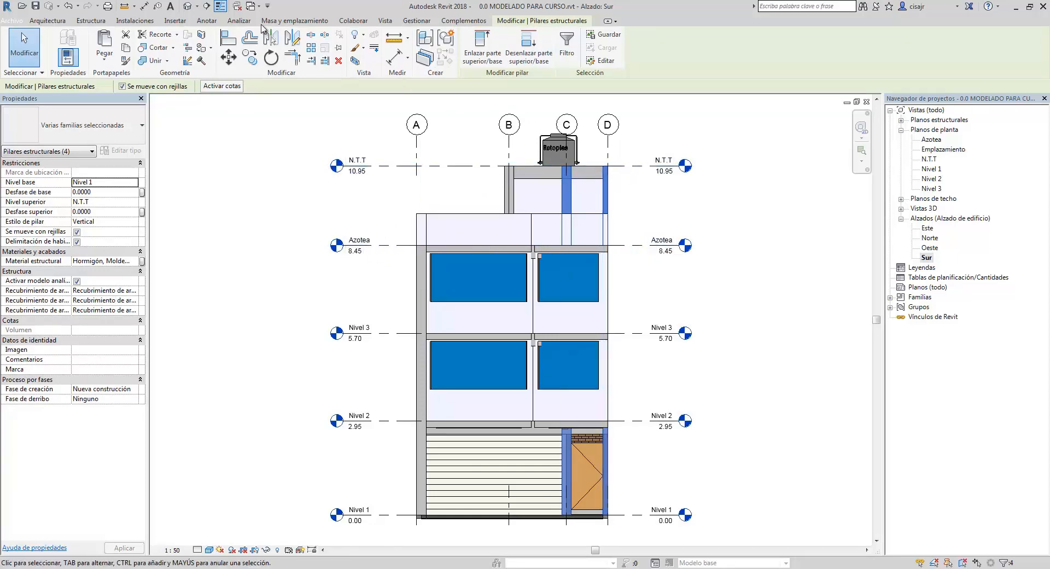
pyautogui.click(867, 104)
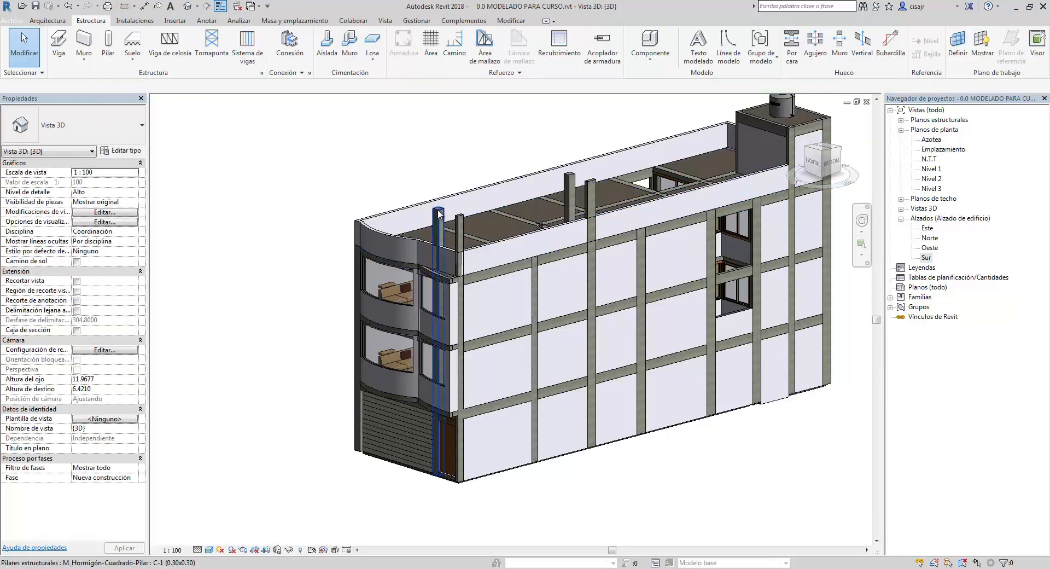
pyautogui.click(439, 213)
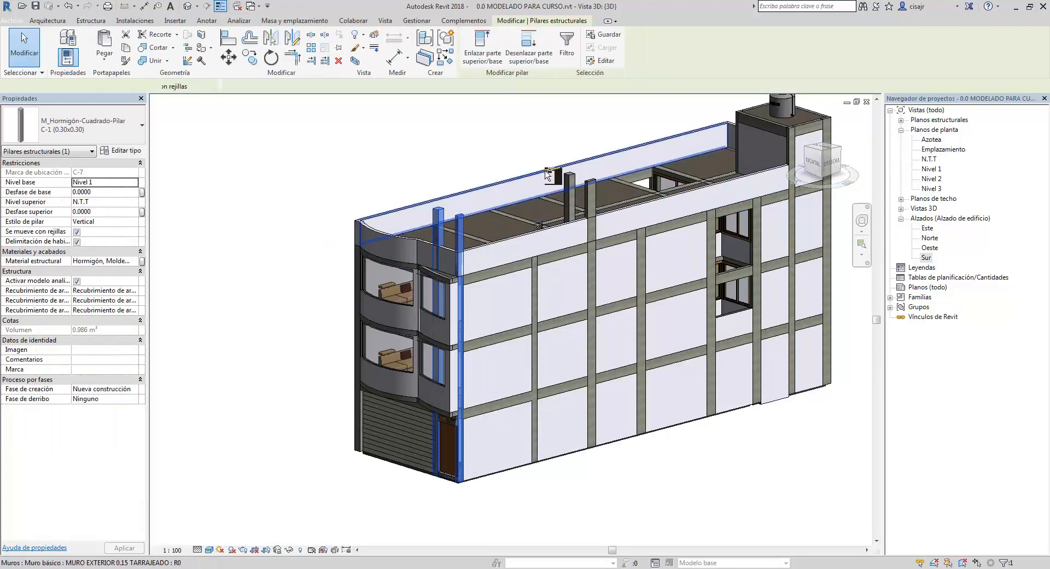
pyautogui.keyDown('ctrl'); pyautogui.click(569, 183); pyautogui.keyUp('ctrl')
pyautogui.keyDown('ctrl'); pyautogui.click(594, 186); pyautogui.keyUp('ctrl')
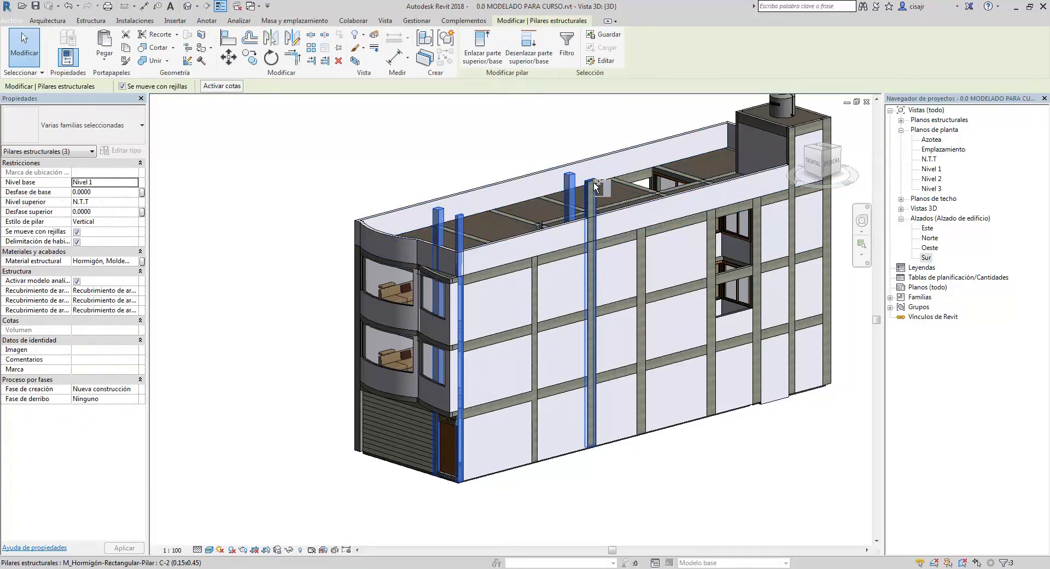
pyautogui.keyDown('ctrl'); pyautogui.click(595, 186); pyautogui.keyUp('ctrl')
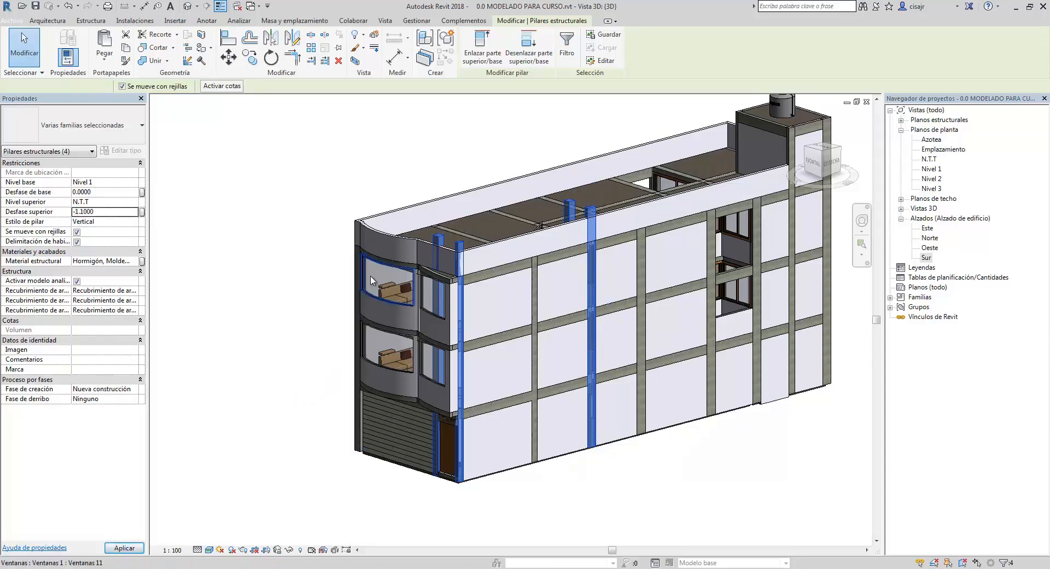
pyautogui.press('Escape')
pyautogui.keyDown('shift'); pyautogui.moveTo(542, 350); pyautogui.dragTo(667, 342, button='middle'); pyautogui.keyUp('shift')
pyautogui.keyDown('shift'); pyautogui.moveTo(665, 329); pyautogui.dragTo(615, 334, button='middle'); pyautogui.keyUp('shift')
pyautogui.scroll(5, 507, 257)
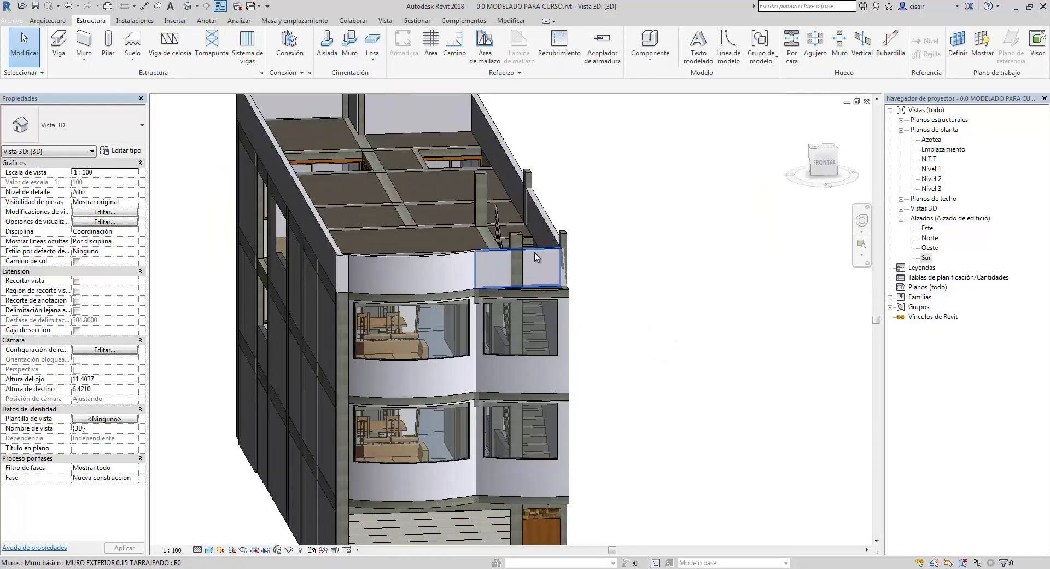
pyautogui.moveTo(555, 234)
pyautogui.keyDown('shift'); pyautogui.mouseDown(button='middle')
pyautogui.moveTo(542, 233)
pyautogui.moveTo(558, 232)
pyautogui.mouseUp(button='middle'); pyautogui.keyUp('shift')
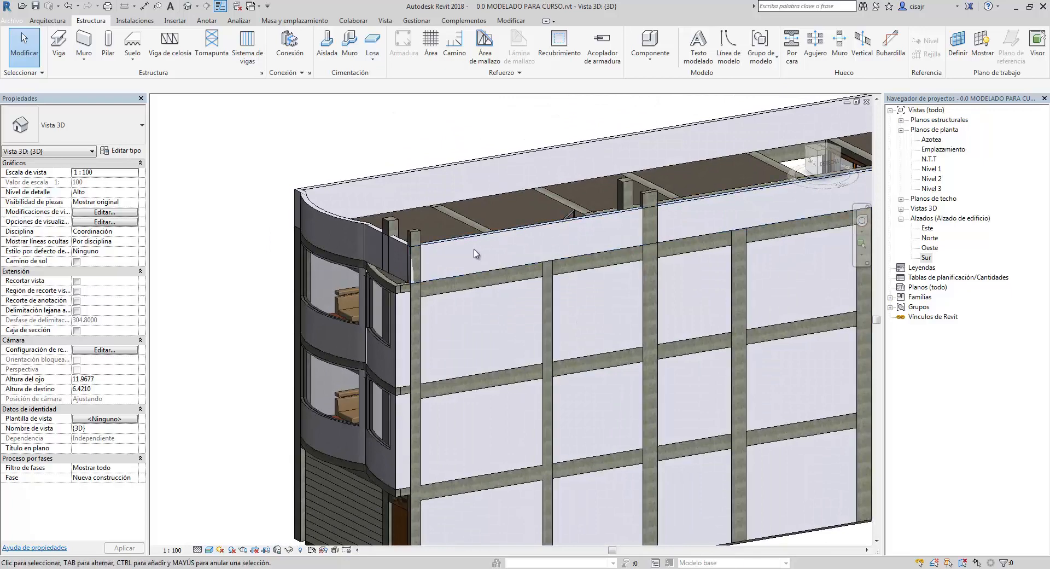
# Open the Azotea floor plan at the stairwell column on grid intersection D-5
pyautogui.keyDown('shift'); pyautogui.moveTo(523, 261); pyautogui.dragTo(569, 263, button='middle'); pyautogui.keyUp('shift')
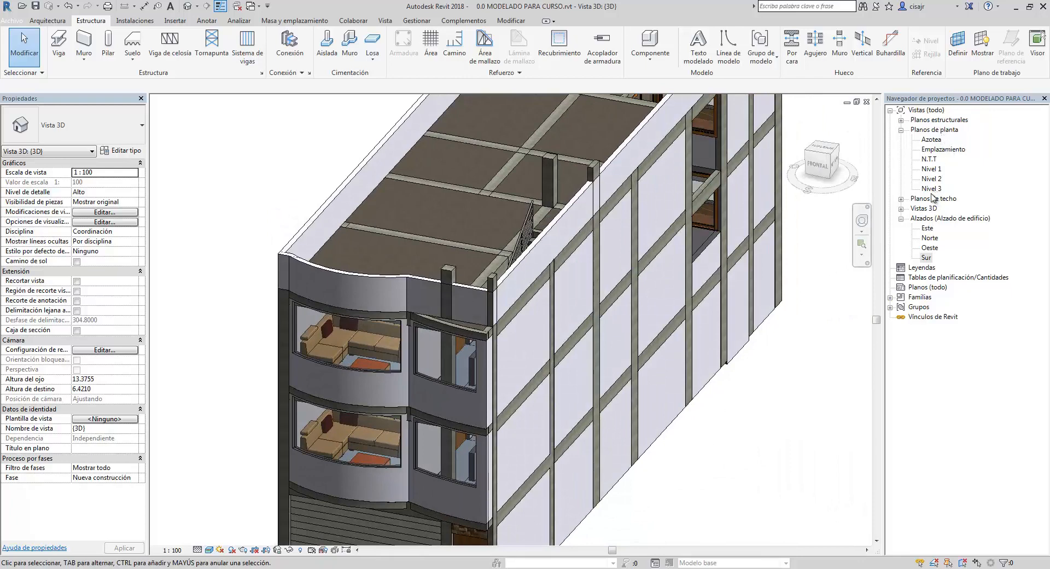
pyautogui.doubleClick(931, 139)
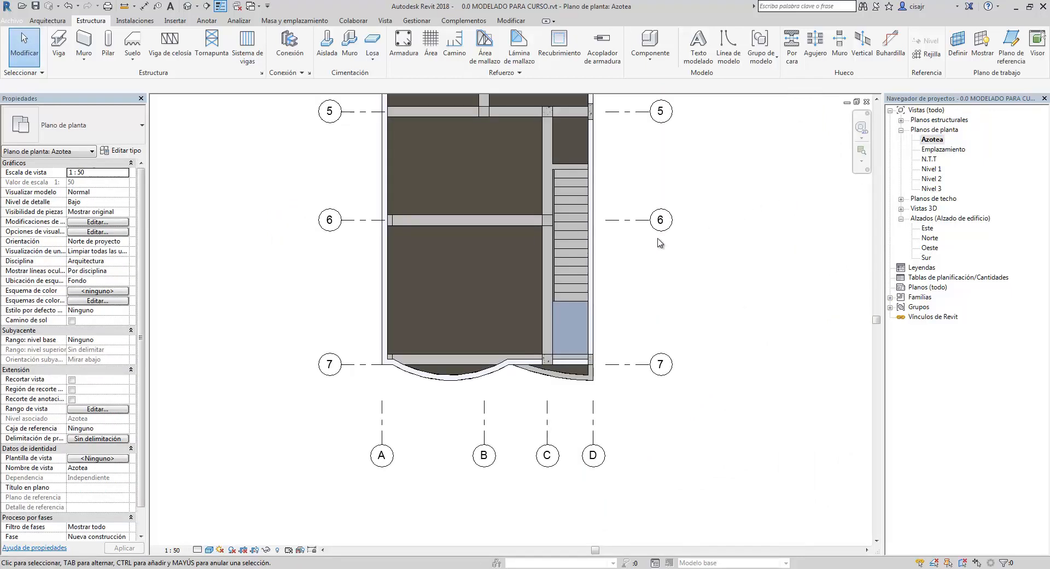
pyautogui.moveTo(613, 218); pyautogui.dragTo(614, 345, button='middle')
pyautogui.moveTo(635, 275); pyautogui.dragTo(628, 293, button='middle')
pyautogui.scroll(2, 608, 226)
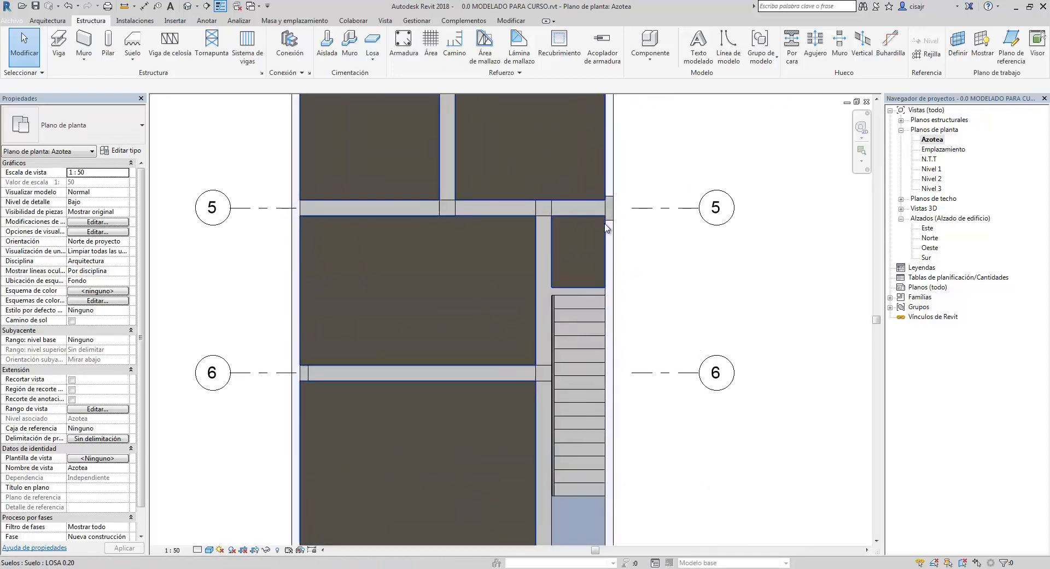
pyautogui.moveTo(610, 235); pyautogui.dragTo(656, 257, button='middle')
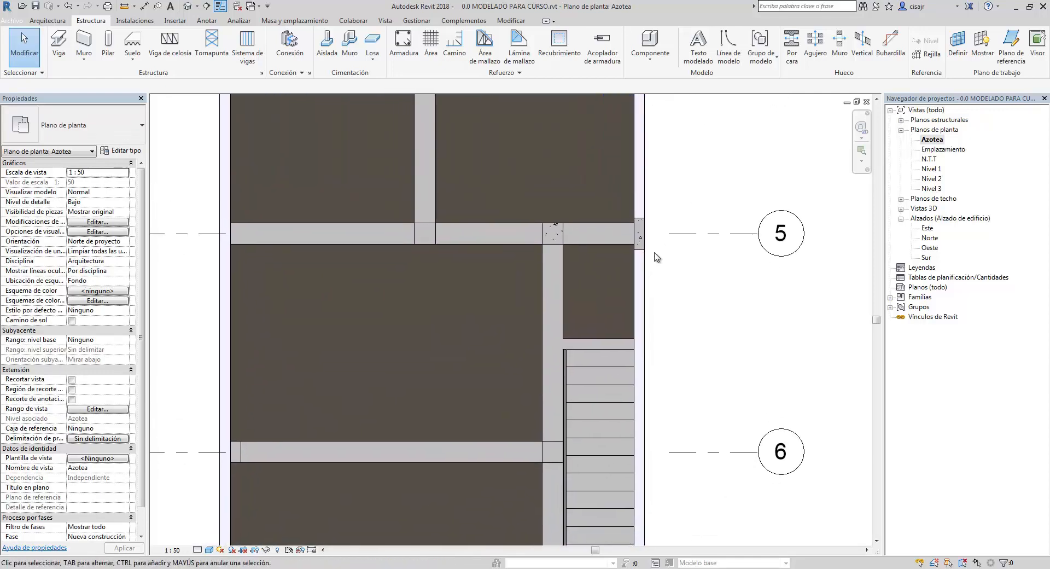
# Split the exterior side wall on both sides of the column at D-5 and delete the wall segment between the cuts
pyautogui.press('s')
pyautogui.press('l')
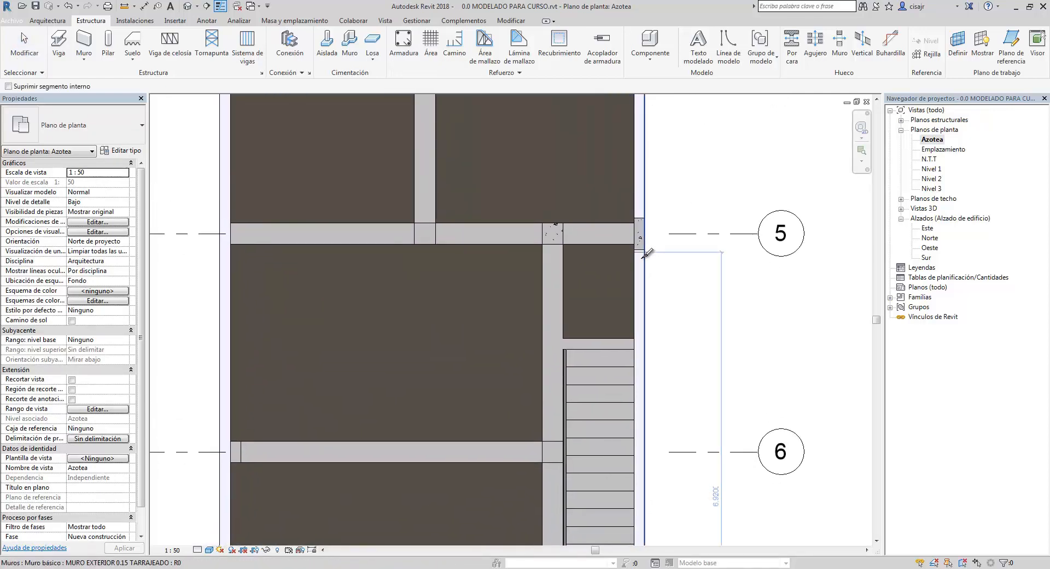
pyautogui.press('Escape')
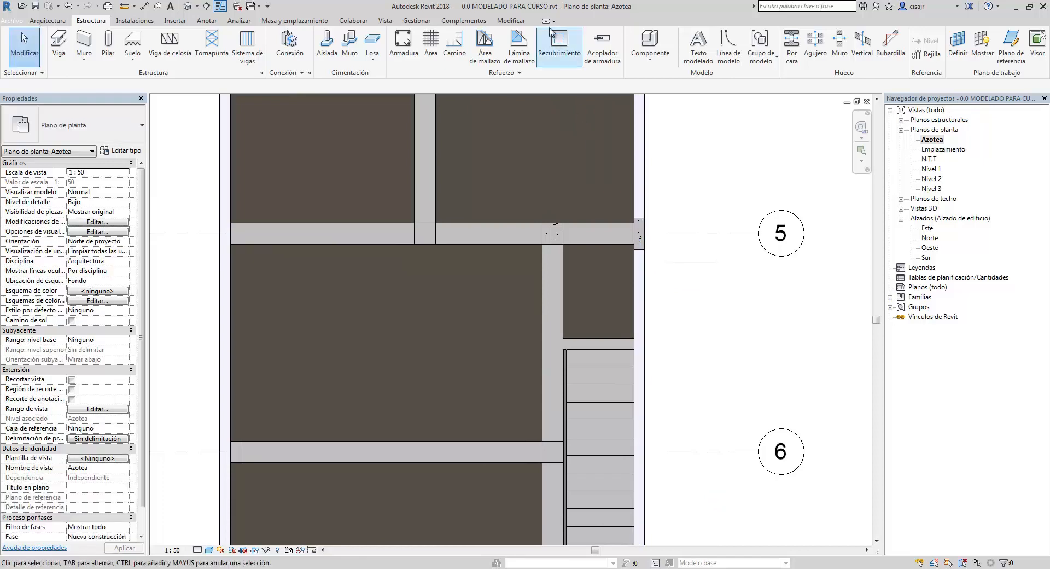
pyautogui.click(512, 21)
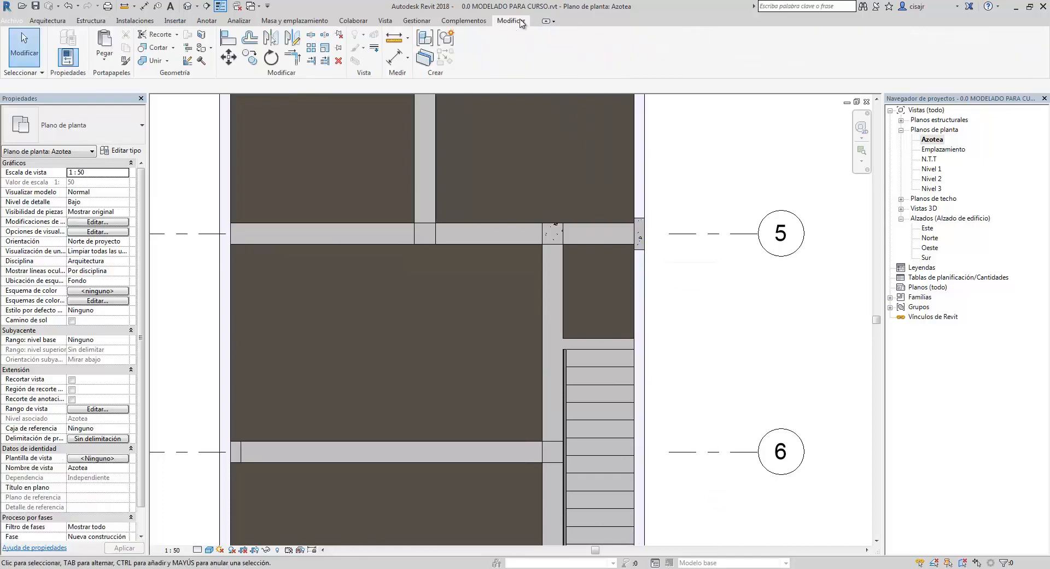
pyautogui.click(311, 37)
pyautogui.scroll(1, 641, 265)
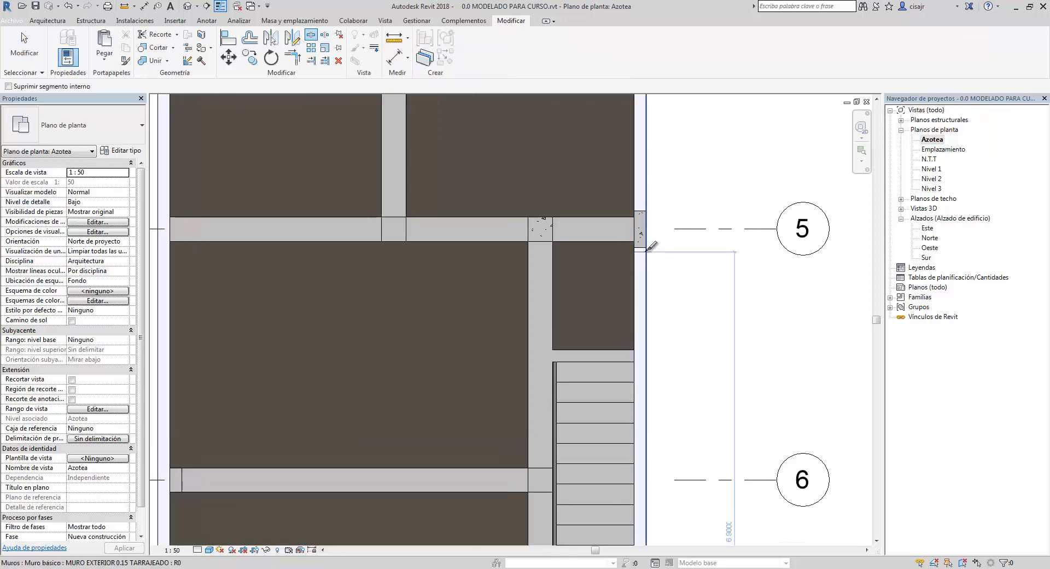
pyautogui.click(646, 250)
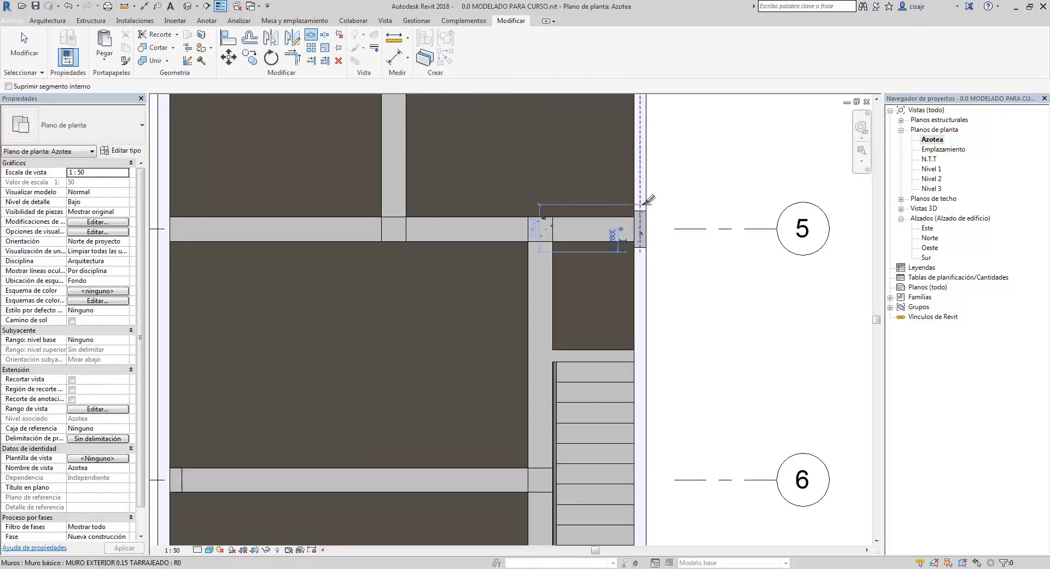
pyautogui.click(641, 205)
pyautogui.press('Escape')
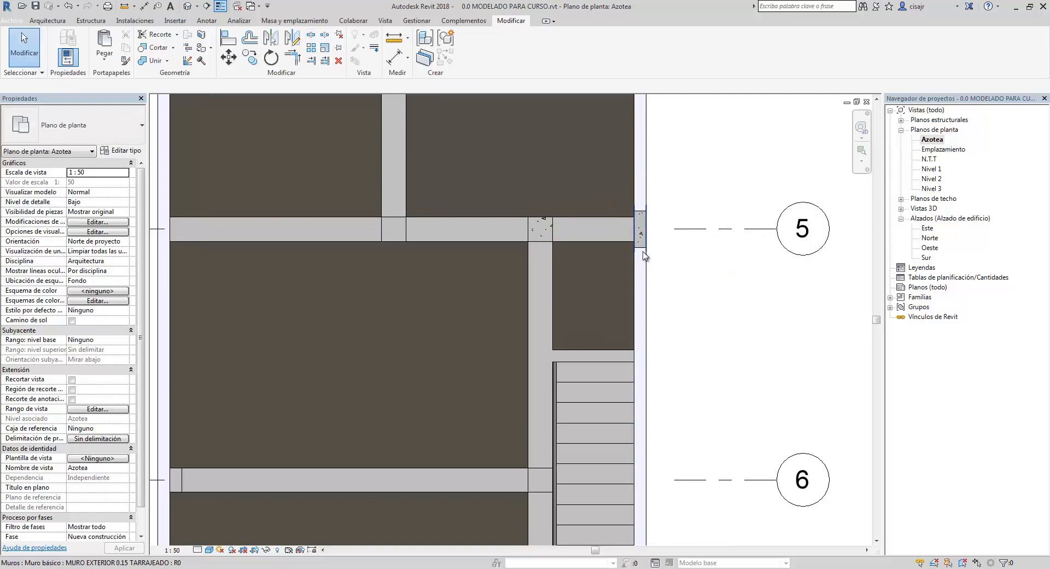
pyautogui.click(657, 257)
pyautogui.press('Delete')
# Extend the two cut wall ends so each meets the adjoining face of the column at D-5
pyautogui.scroll(1, 634, 199)
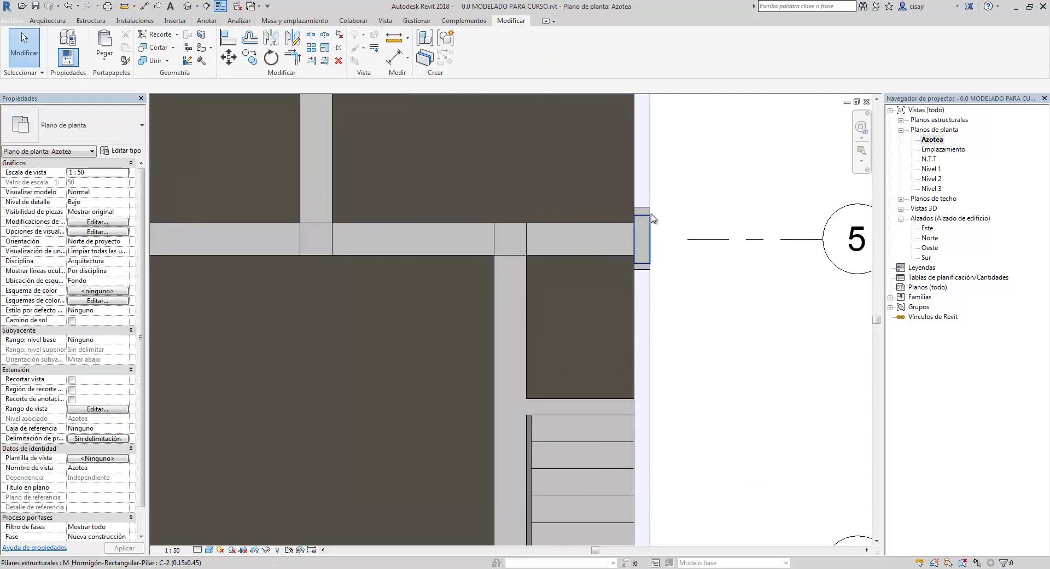
pyautogui.click(642, 209)
pyautogui.scroll(1, 636, 211)
pyautogui.scroll(1, 661, 224)
pyautogui.moveTo(659, 200); pyautogui.dragTo(659, 216)
pyautogui.click(659, 333)
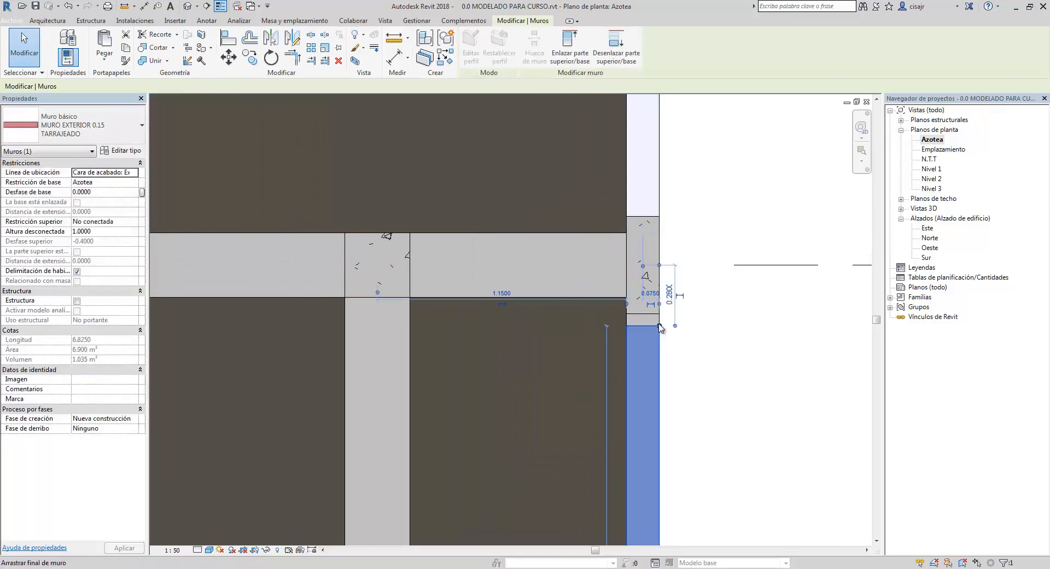
pyautogui.moveTo(659, 325); pyautogui.dragTo(659, 313)
pyautogui.click(678, 351)
pyautogui.scroll(-5, 602, 344)
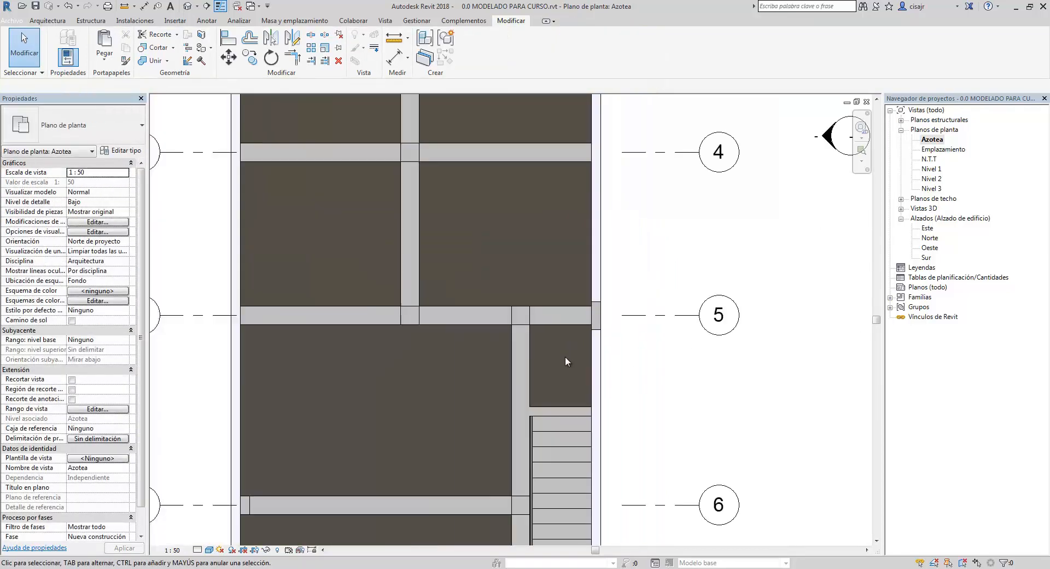
# Disallow the join at the straight front wall's D-7 end and shorten the wall to the corner column's inner face
pyautogui.scroll(4, 581, 331)
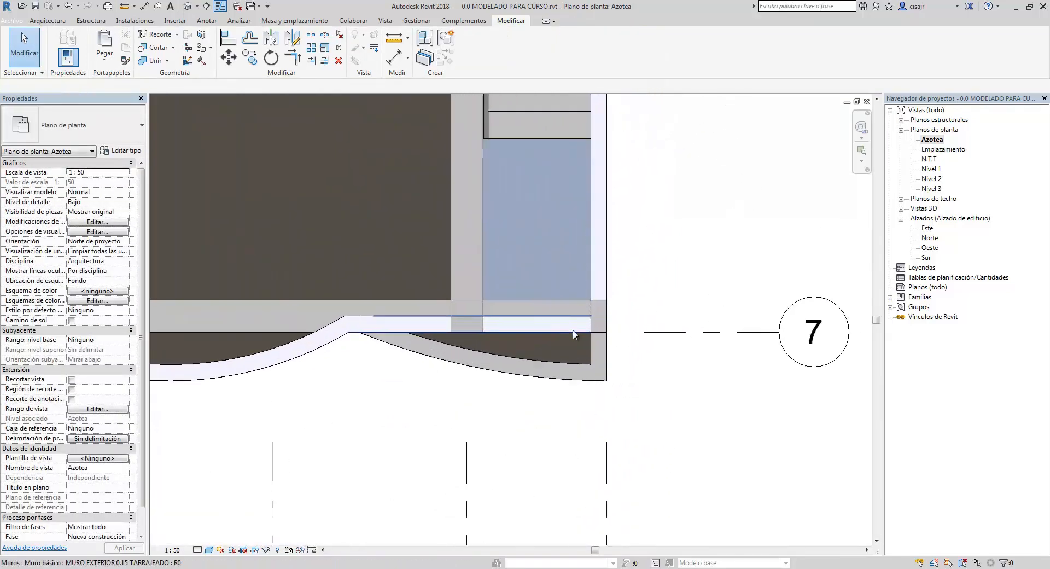
pyautogui.click(586, 323)
pyautogui.scroll(1, 599, 328)
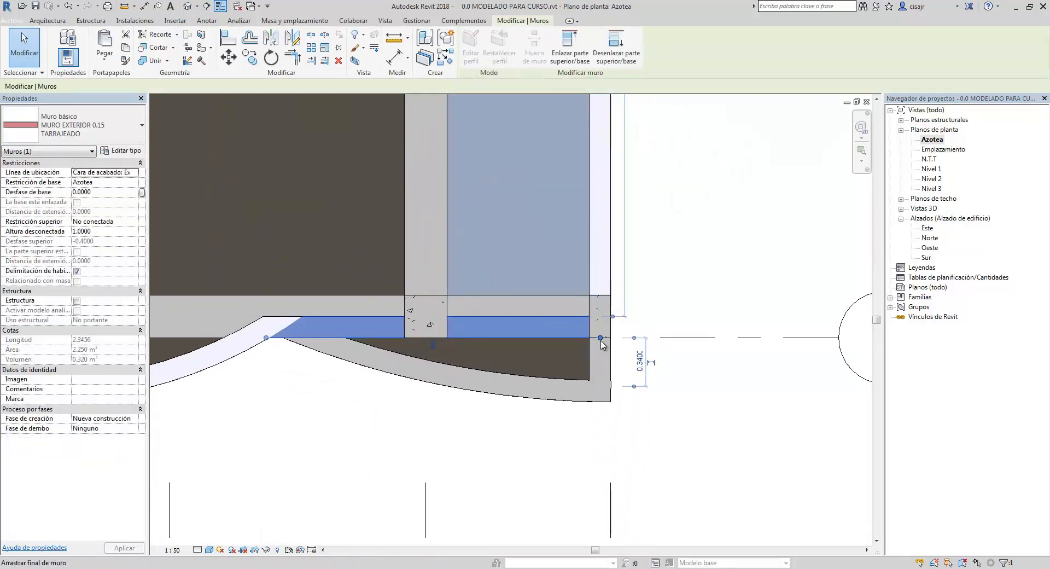
pyautogui.moveTo(600, 338); pyautogui.dragTo(602, 342)
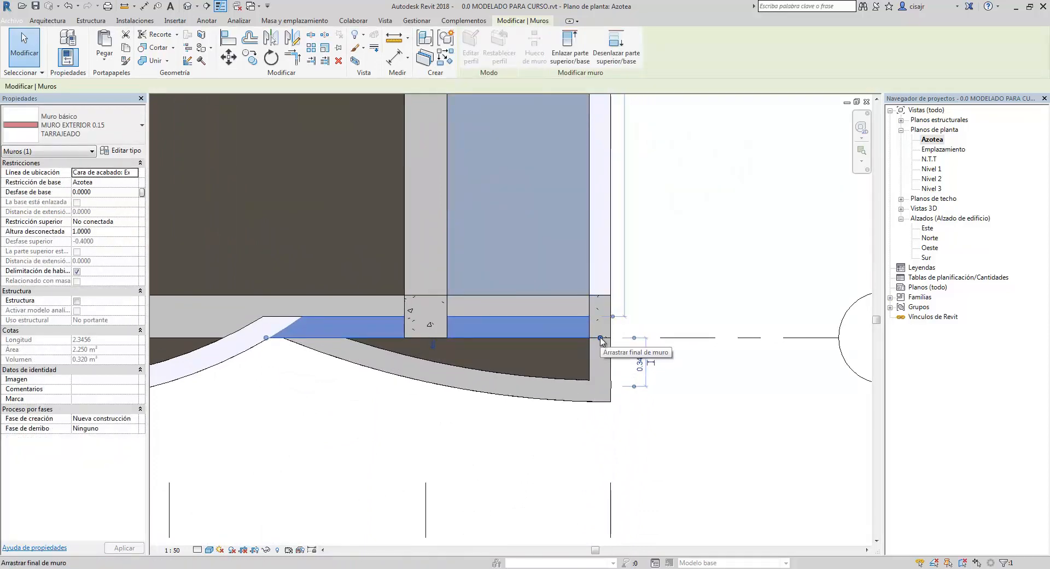
pyautogui.rightClick(600, 339)
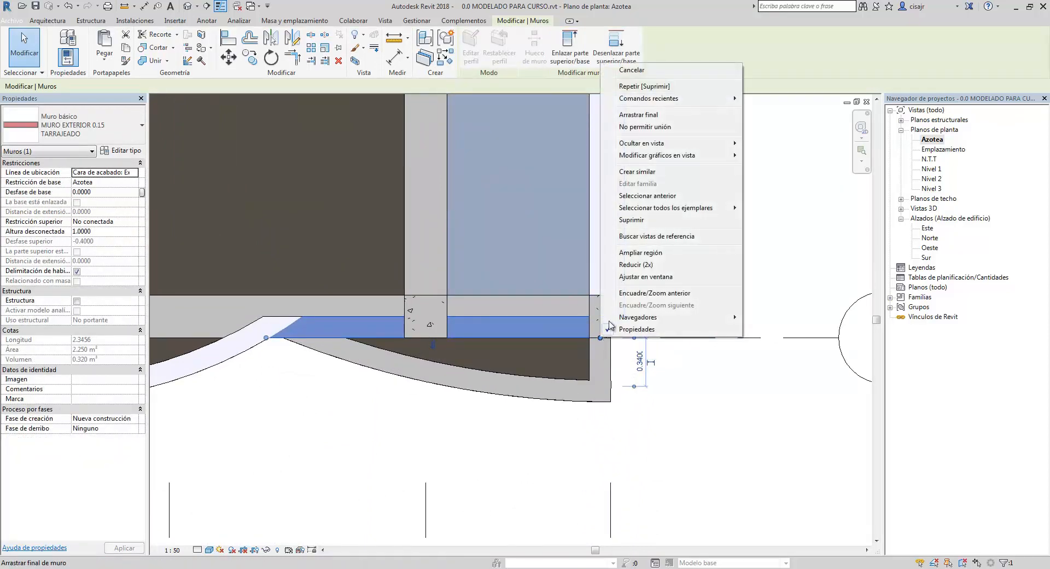
pyautogui.click(641, 127)
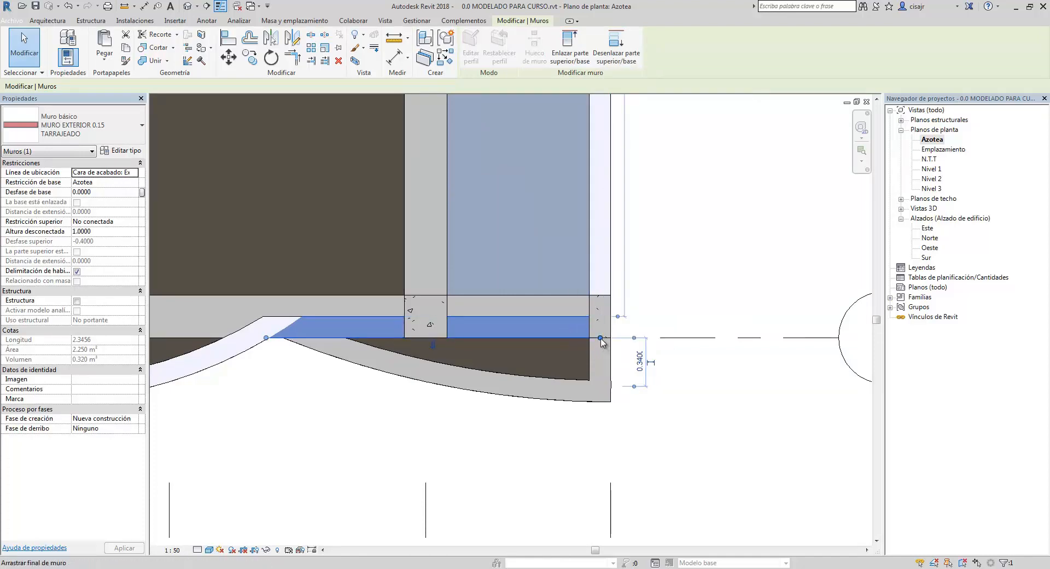
pyautogui.moveTo(600, 338); pyautogui.dragTo(589, 273)
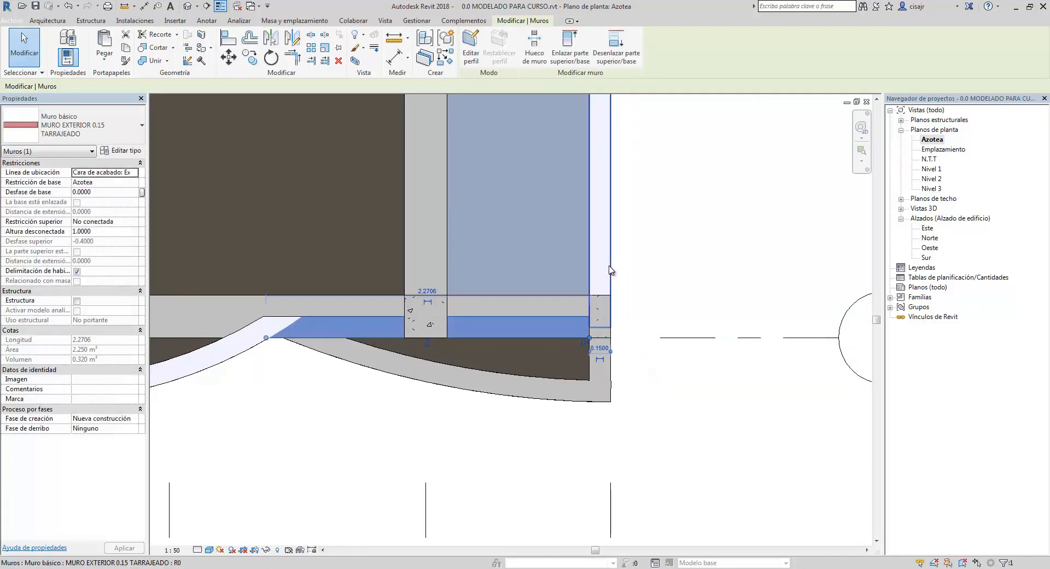
# Shorten the exterior side wall along grid D so it ends at the near face of the corner column at D-7
pyautogui.click(609, 270)
pyautogui.moveTo(610, 327); pyautogui.dragTo(611, 295)
pyautogui.press('Escape')
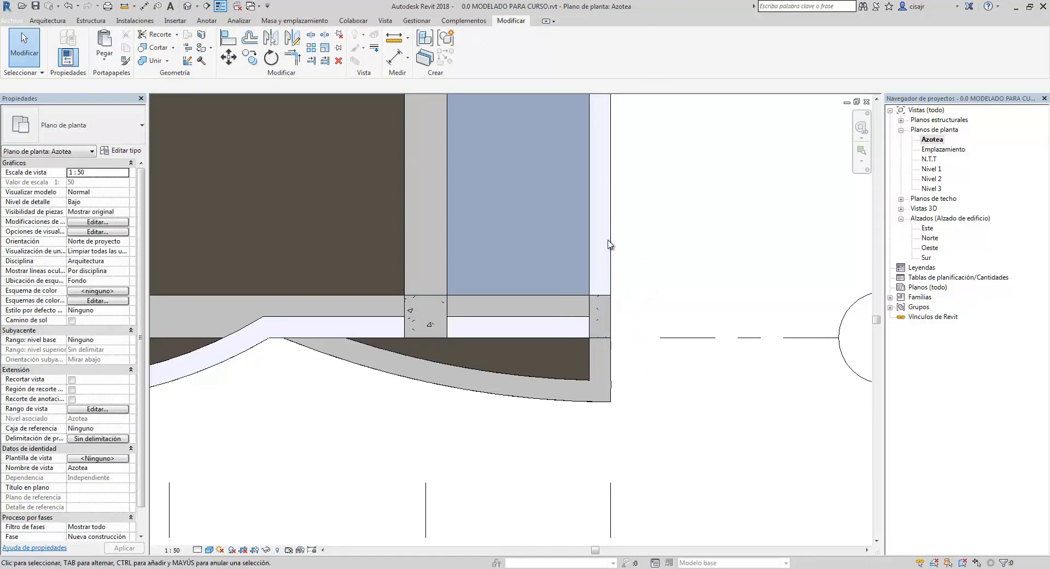
pyautogui.click(612, 243)
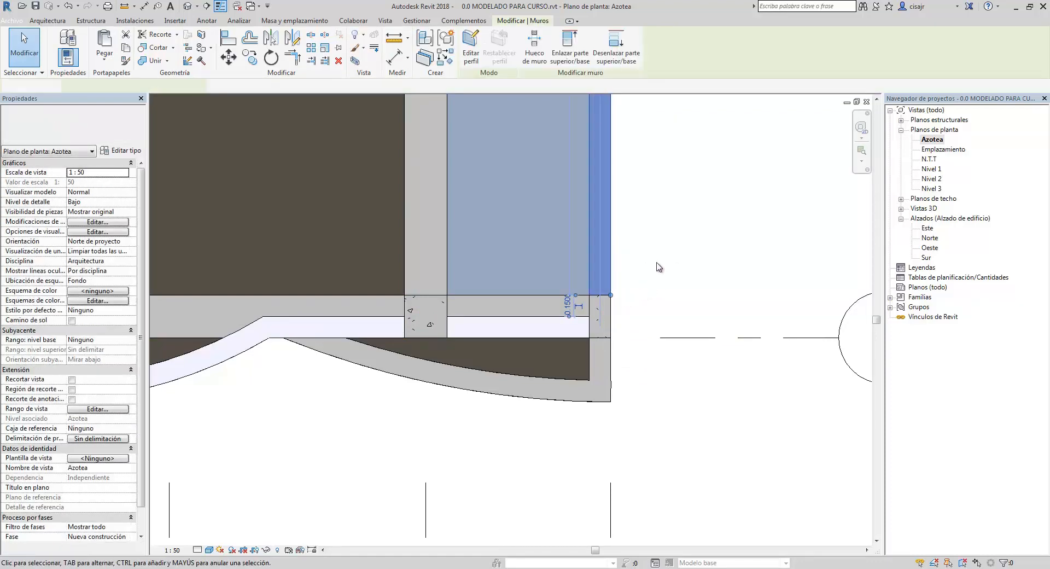
pyautogui.click(658, 267)
# Split the straight front wall on both sides of the column at C-7 and delete the wall segment crossing it
pyautogui.moveTo(607, 312); pyautogui.dragTo(731, 285, button='middle')
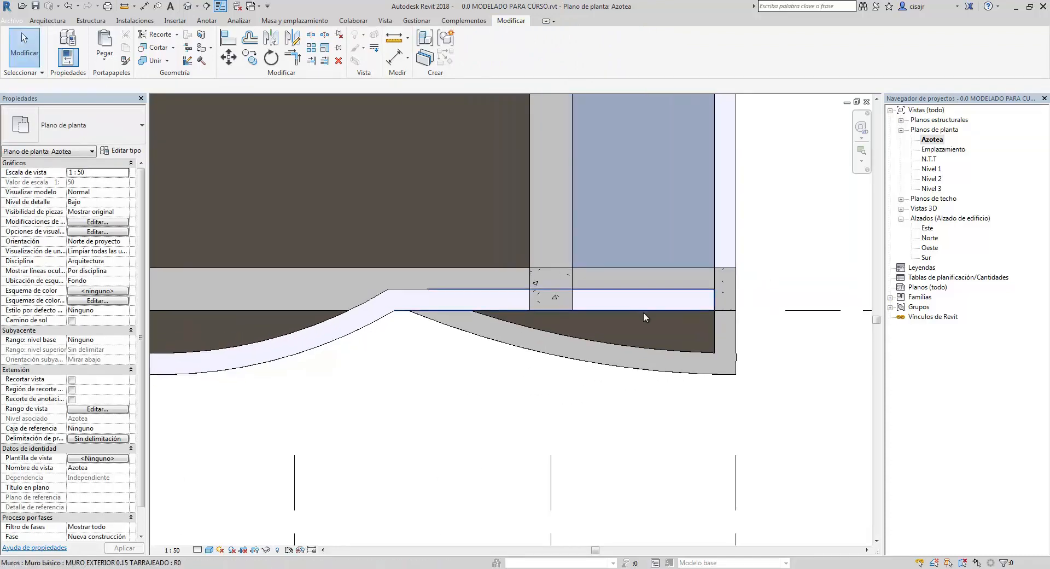
pyautogui.press('s')
pyautogui.press('l')
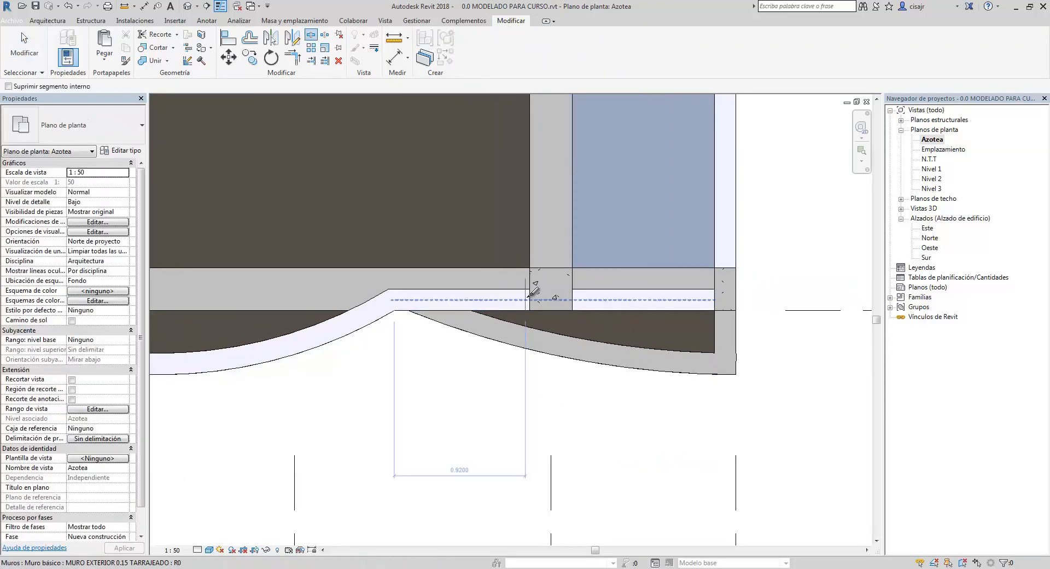
pyautogui.click(527, 298)
pyautogui.press('Escape')
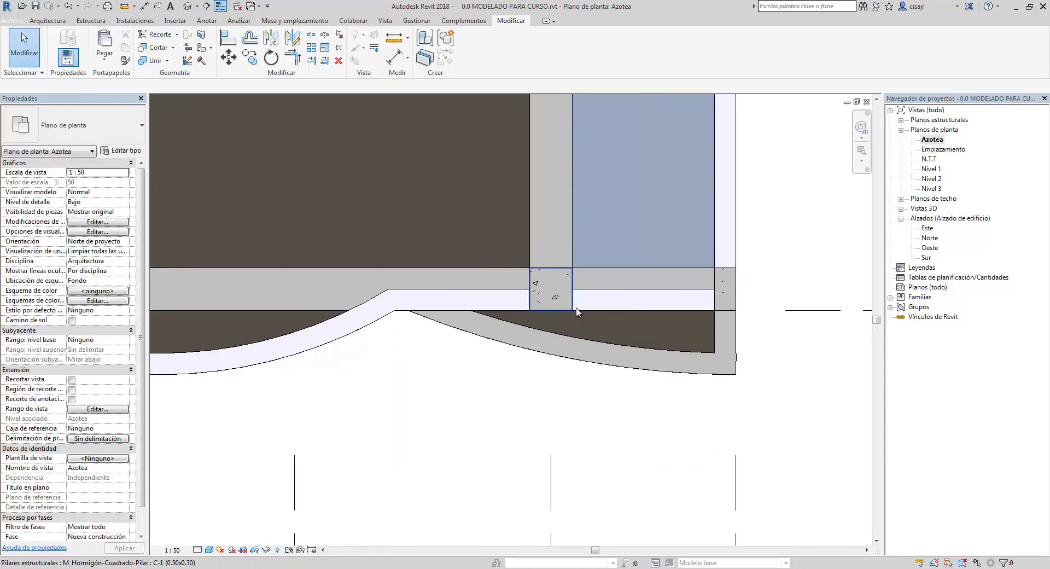
pyautogui.click(577, 310)
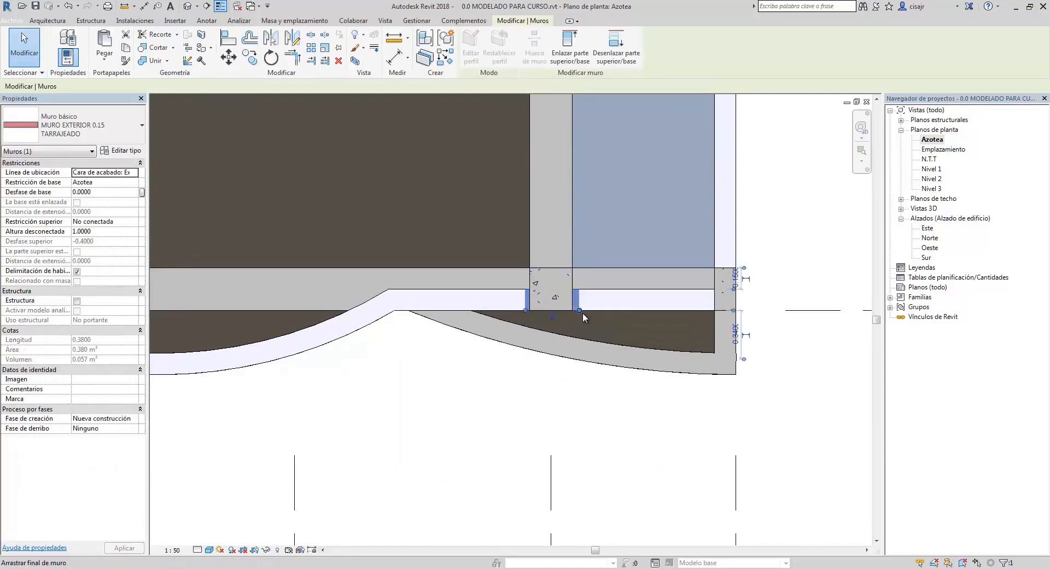
pyautogui.press('Escape')
# Extend the two cut front wall ends to the side faces of the column at C-7
pyautogui.click(585, 305)
pyautogui.scroll(2, 581, 322)
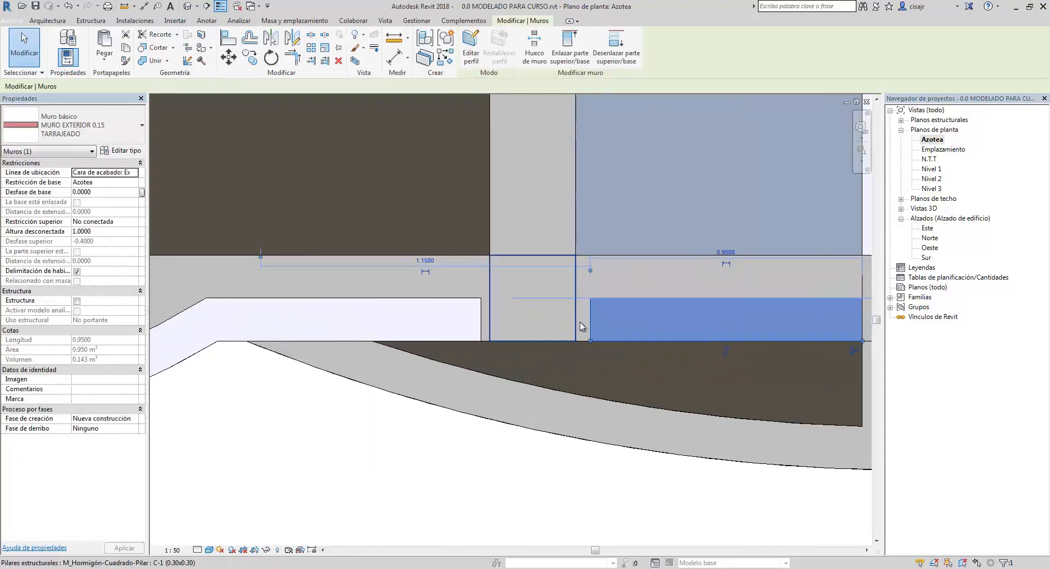
pyautogui.moveTo(590, 340); pyautogui.dragTo(575, 340)
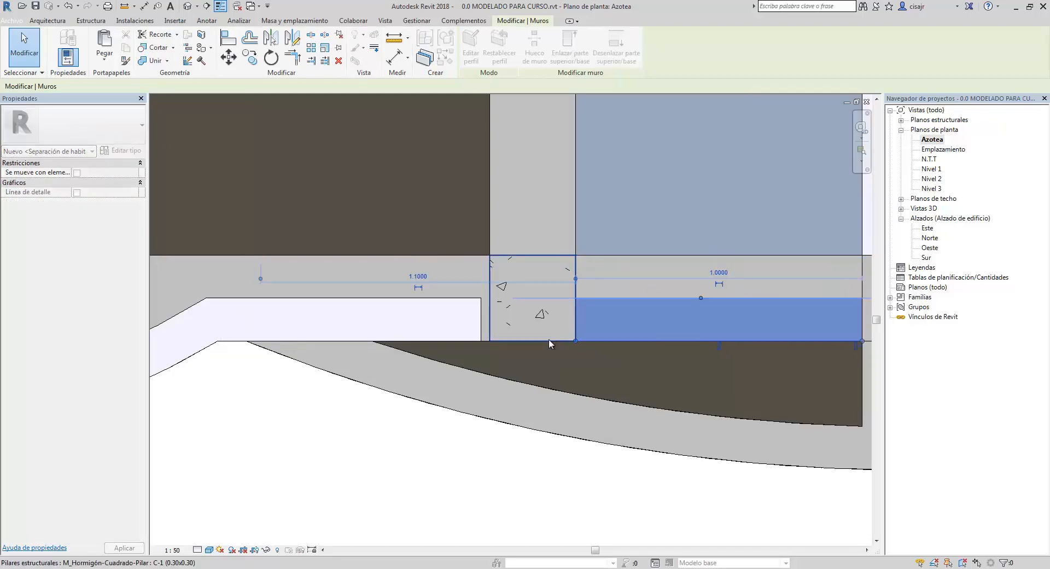
pyautogui.click(479, 338)
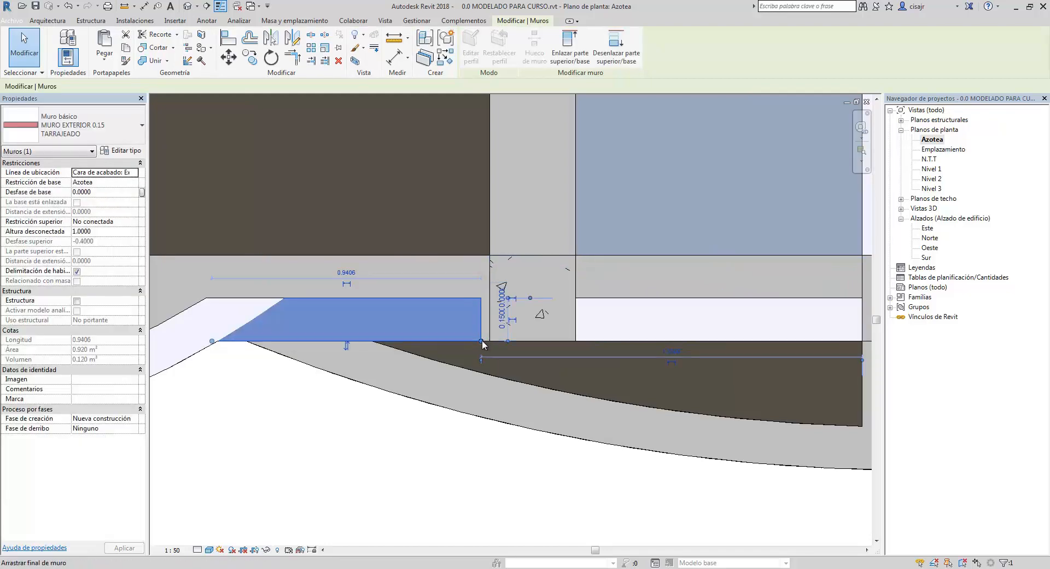
pyautogui.moveTo(481, 340); pyautogui.dragTo(490, 340)
pyautogui.click(492, 442)
pyautogui.scroll(-1, 577, 353)
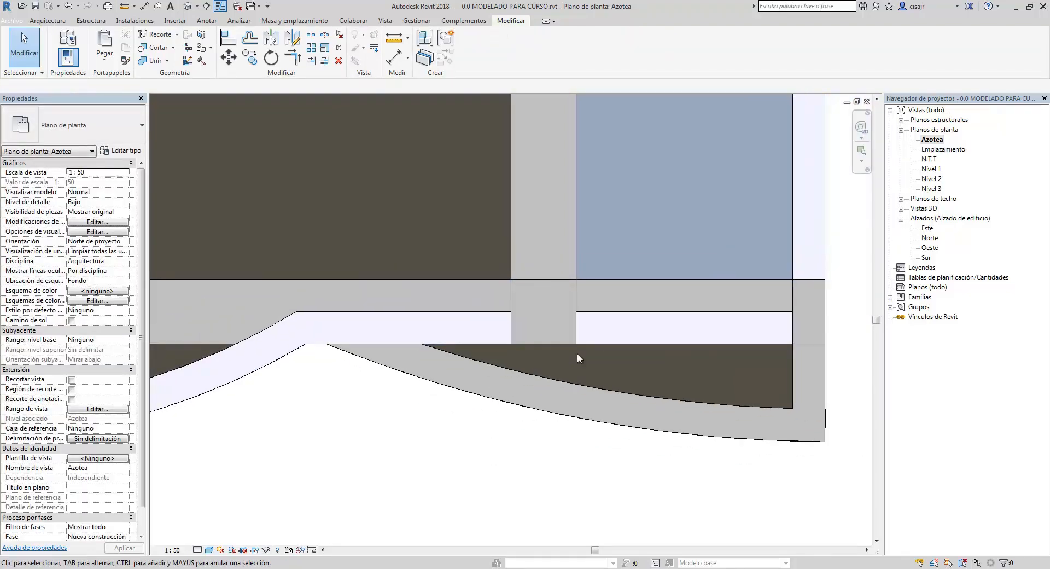
pyautogui.scroll(-2, 576, 352)
pyautogui.scroll(-2, 544, 408)
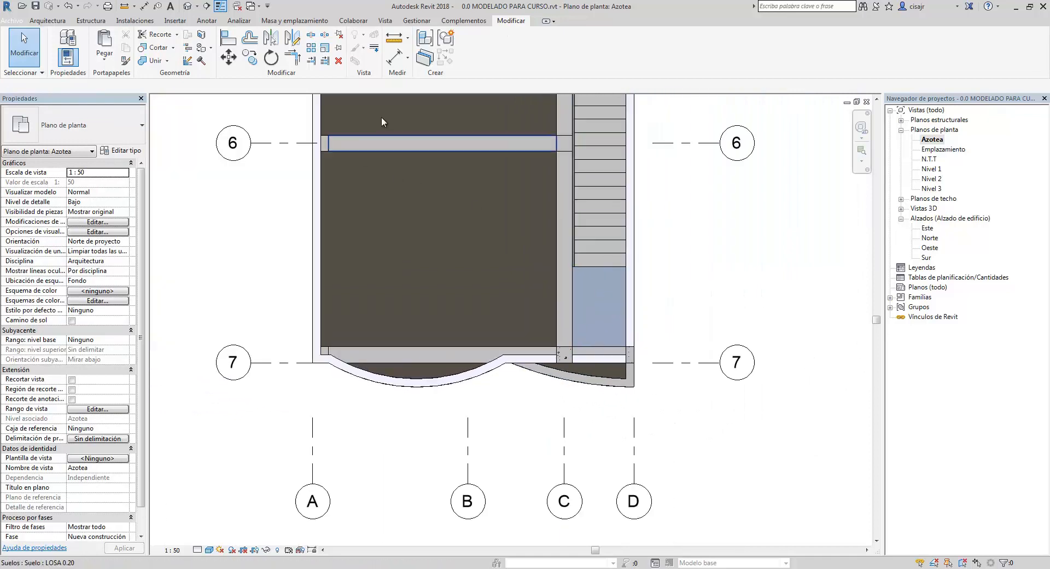
# Examine the extended columns and the trimmed roof walls in the 3D view
pyautogui.click(188, 6)
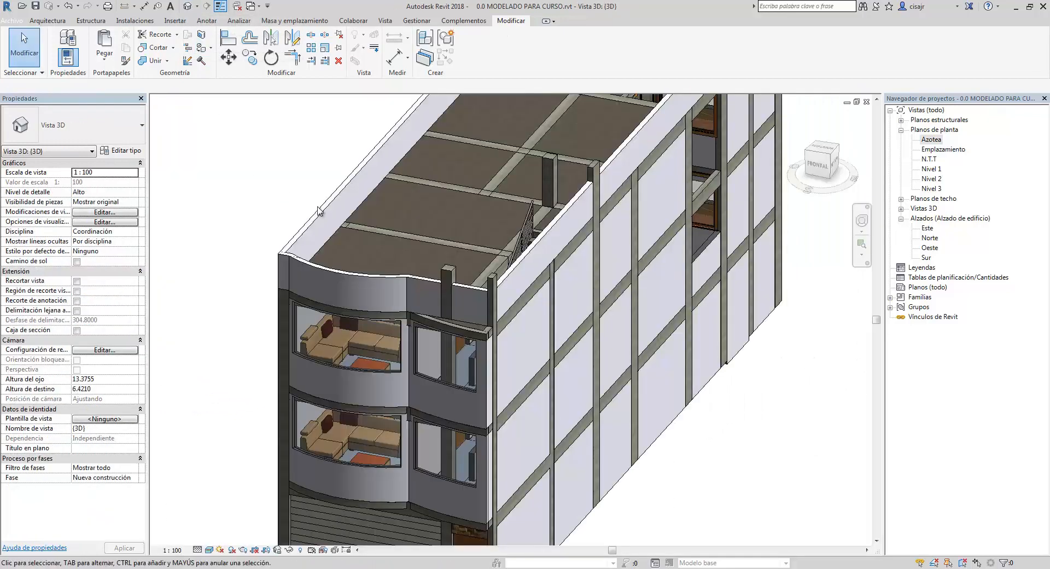
pyautogui.moveTo(320, 211); pyautogui.dragTo(311, 186, button='middle')
pyautogui.scroll(-1, 330, 195)
pyautogui.keyDown('shift'); pyautogui.moveTo(501, 323); pyautogui.dragTo(468, 347, button='middle'); pyautogui.keyUp('shift')
pyautogui.moveTo(539, 338); pyautogui.dragTo(542, 310, button='middle')
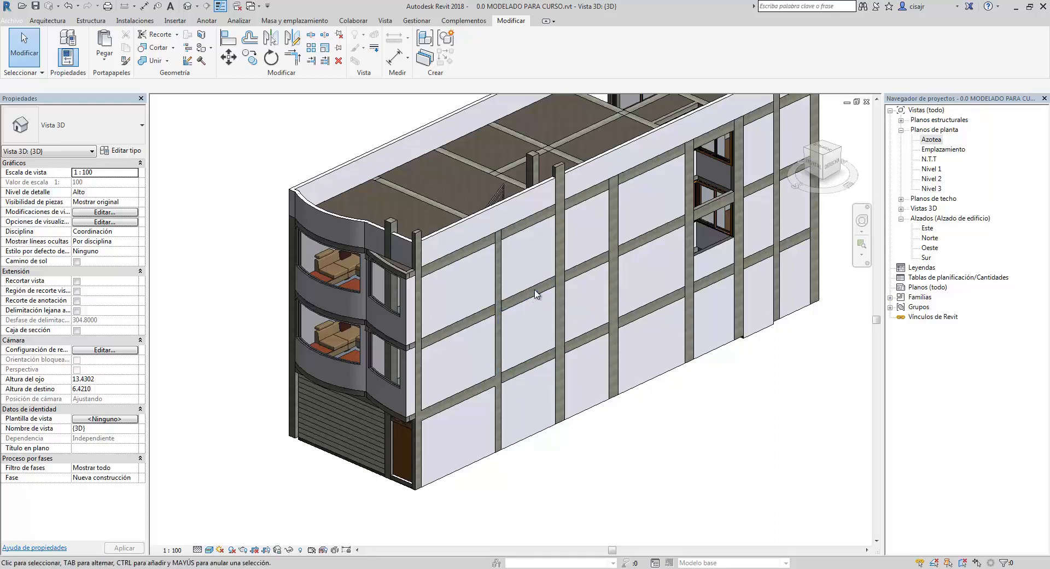
# Return to the Azotea floor plan and view the building's grid layout around the stairwell
pyautogui.doubleClick(933, 140)
pyautogui.scroll(-4, 719, 227)
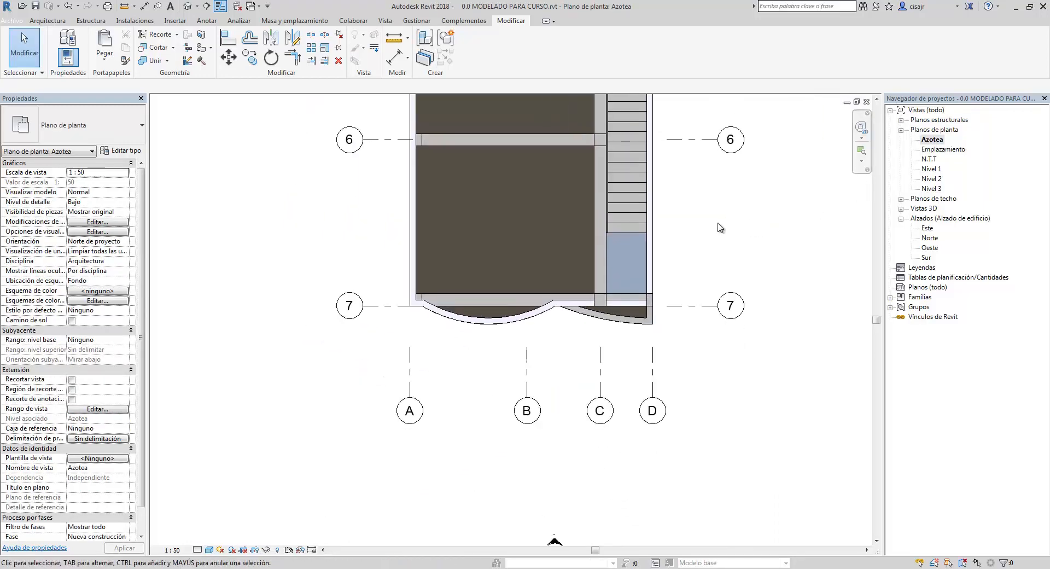
pyautogui.moveTo(696, 267); pyautogui.dragTo(686, 296, button='middle')
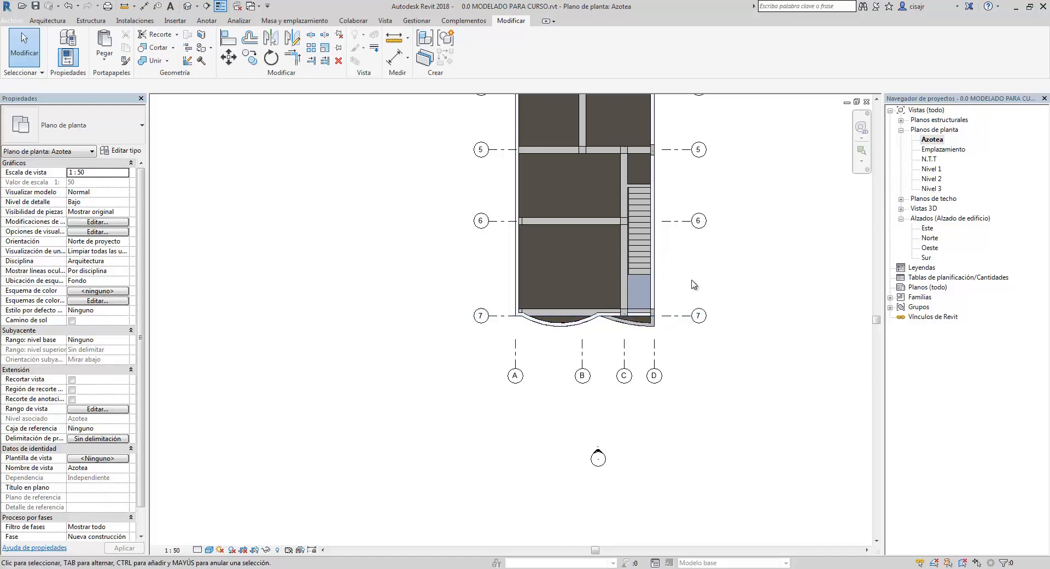
pyautogui.scroll(-2, 745, 298)
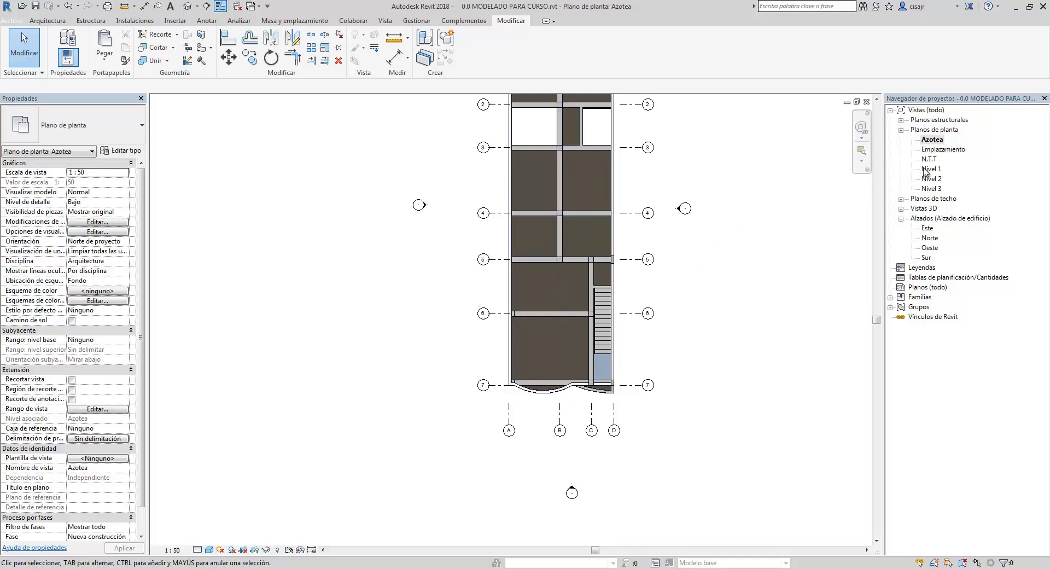
# Open the Este elevation, set its scale to 1:50 and display it with the consistent colours visual style
pyautogui.doubleClick(927, 228)
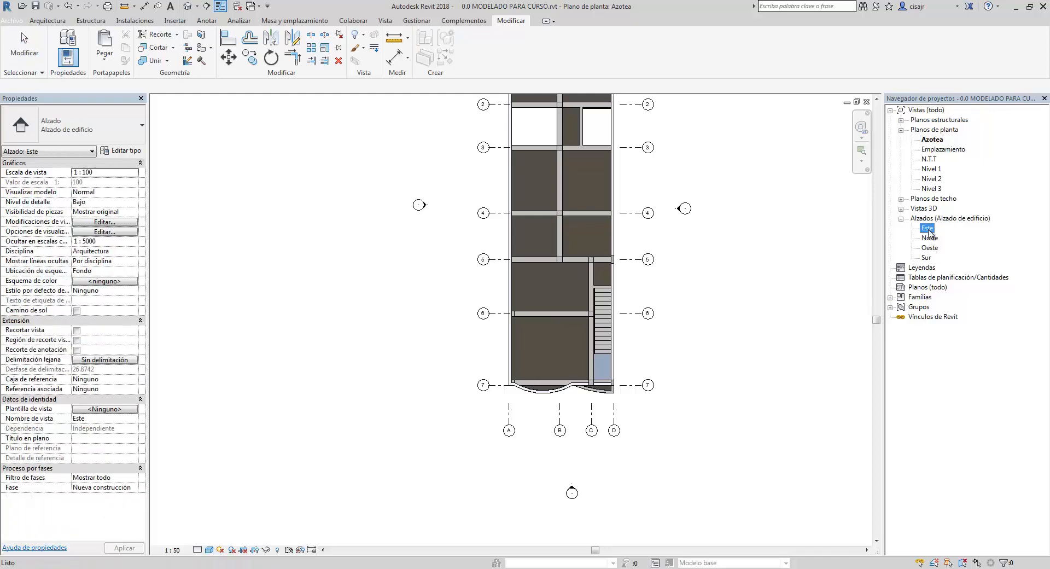
pyautogui.click(182, 551)
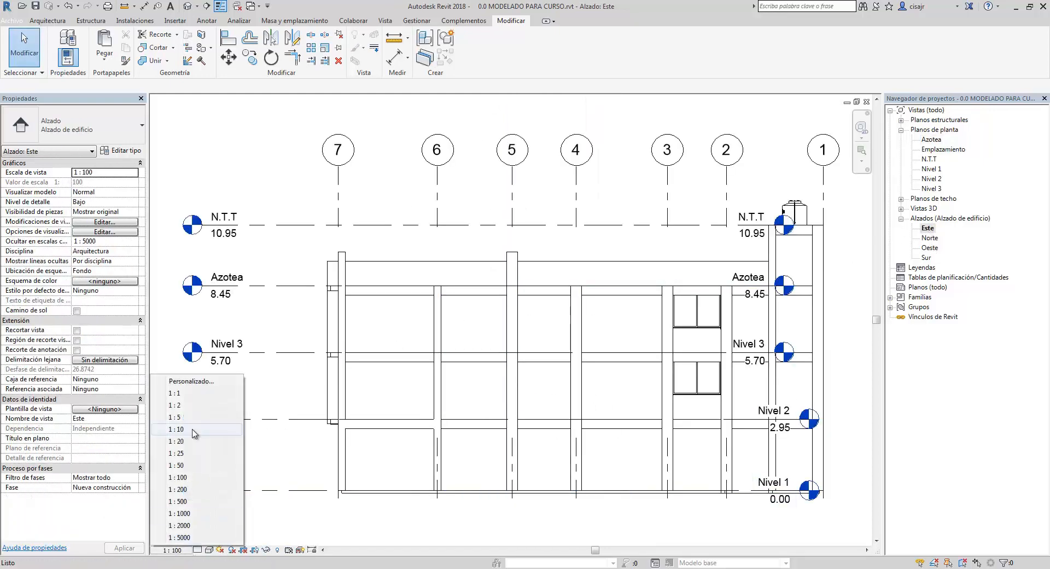
pyautogui.click(191, 473)
pyautogui.moveTo(469, 397); pyautogui.dragTo(467, 328, button='middle')
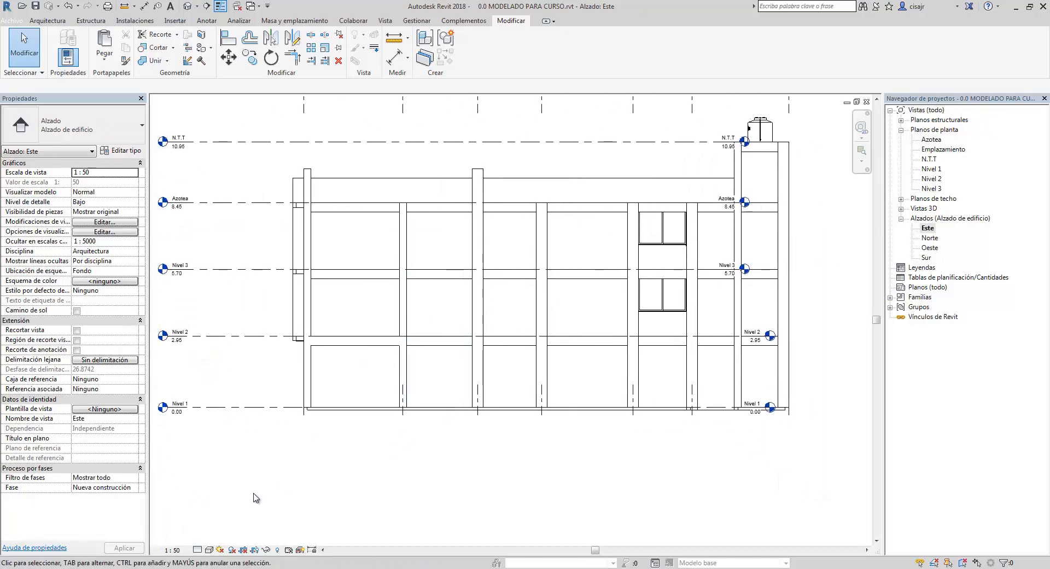
pyautogui.click(211, 550)
pyautogui.click(240, 518)
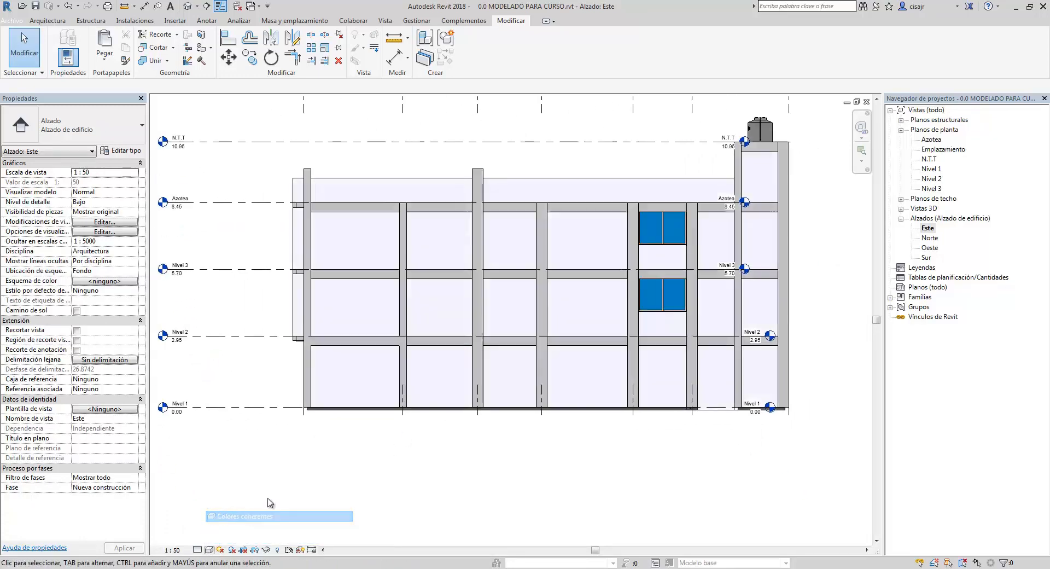
# Extend the aligned N.T.T, Azotea and Nivel 3 level lines so their heads sit clear of the building beyond grid 1
pyautogui.moveTo(353, 464); pyautogui.dragTo(359, 481, button='middle')
pyautogui.scroll(3, 520, 301)
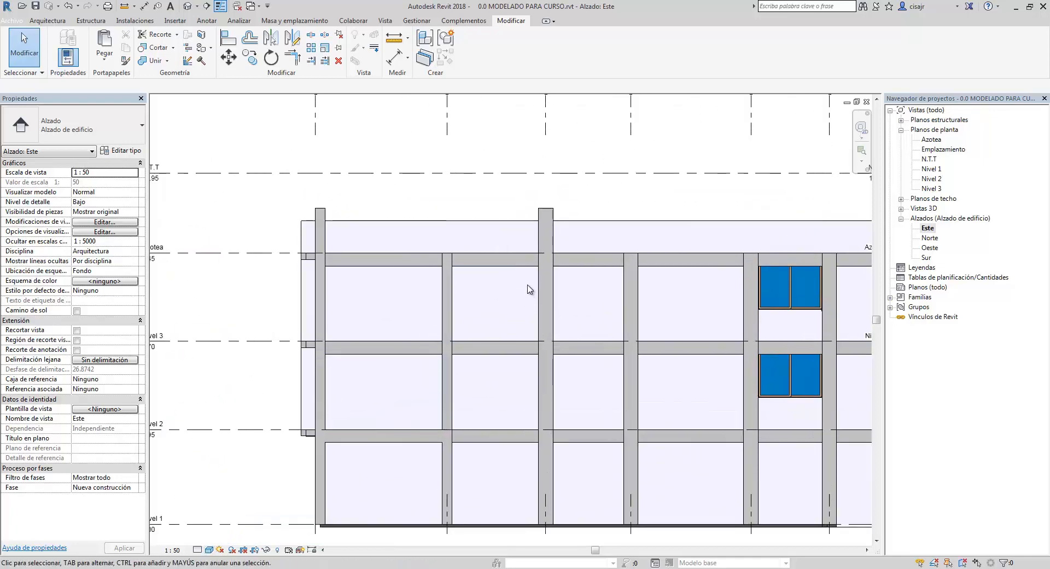
pyautogui.scroll(-5, 461, 293)
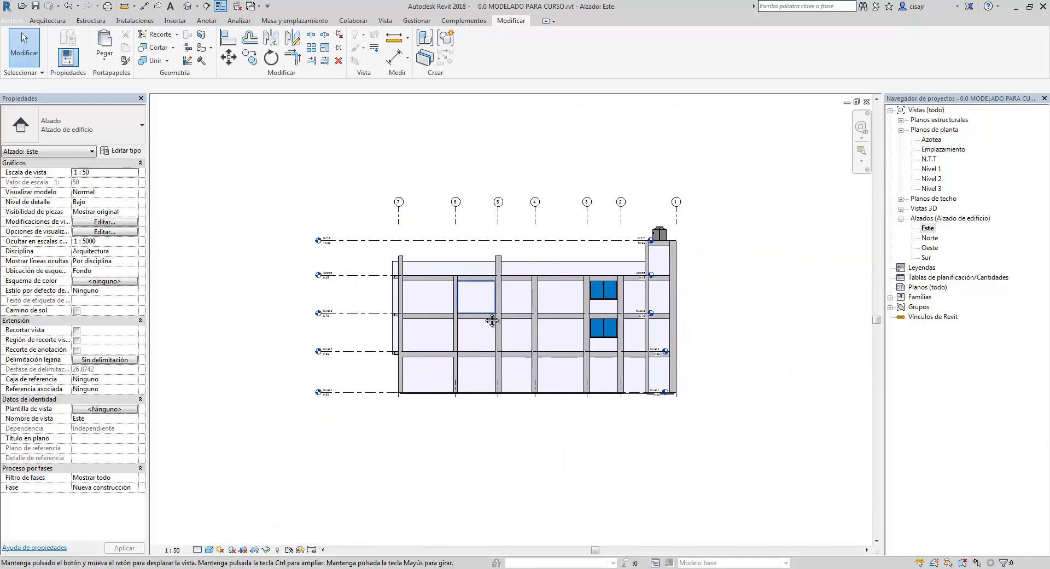
pyautogui.scroll(3, 585, 251)
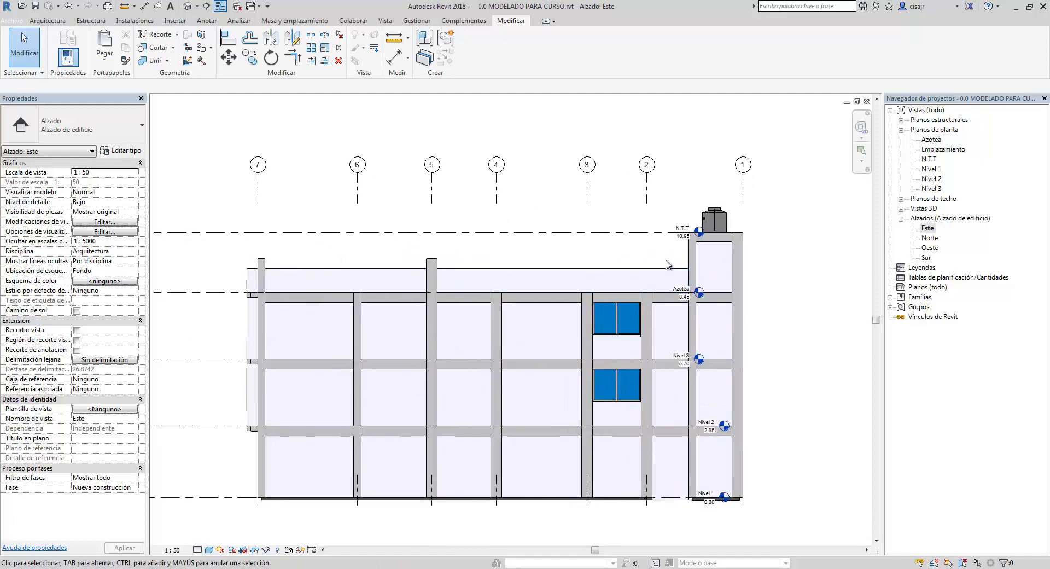
pyautogui.click(669, 233)
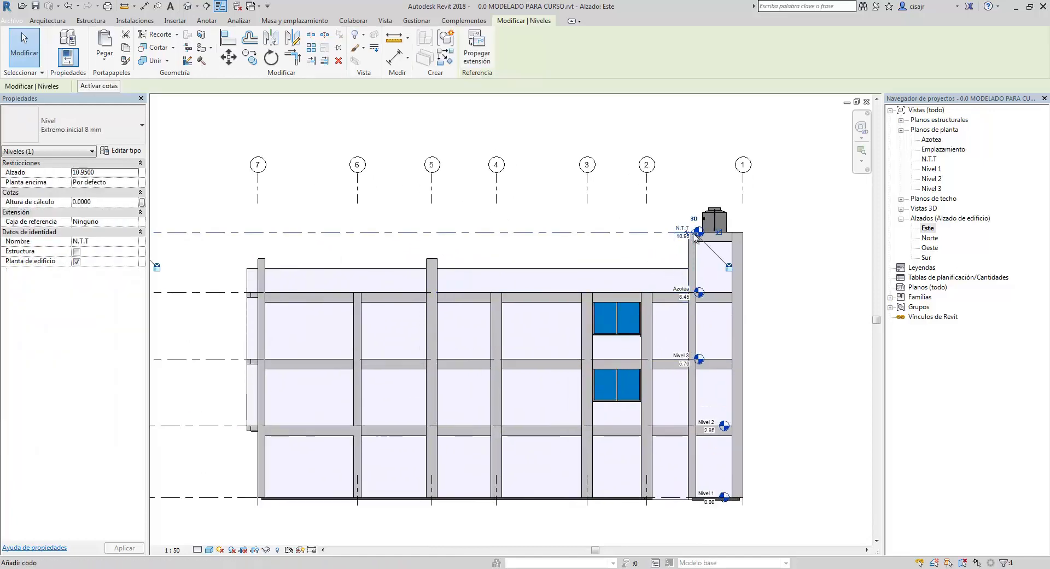
pyautogui.moveTo(694, 234); pyautogui.dragTo(799, 229)
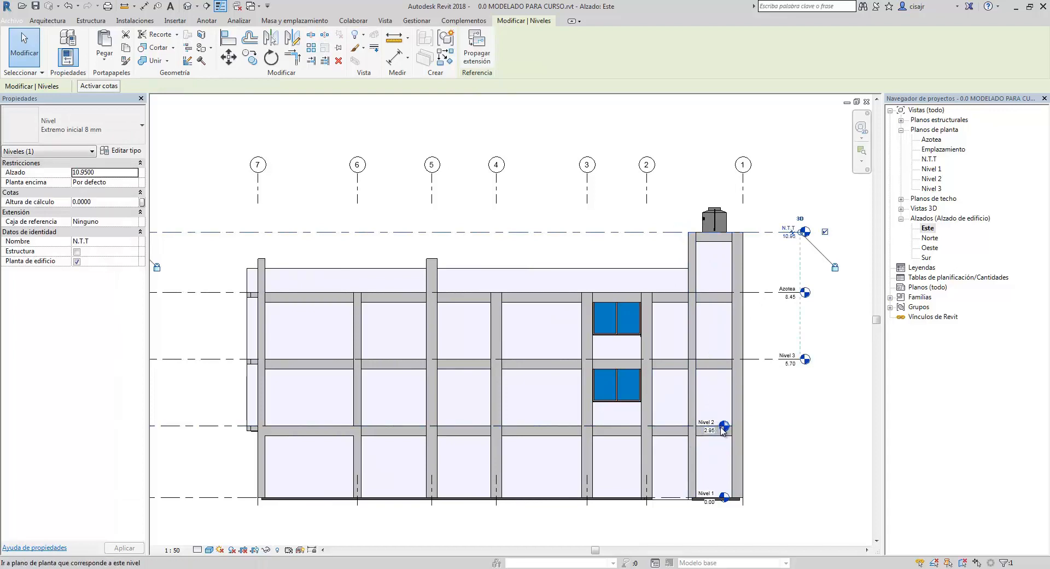
# Extend the Nivel 2 and Nivel 1 level lines beyond grid 1 to align their heads with the upper levels
pyautogui.scroll(4, 704, 431)
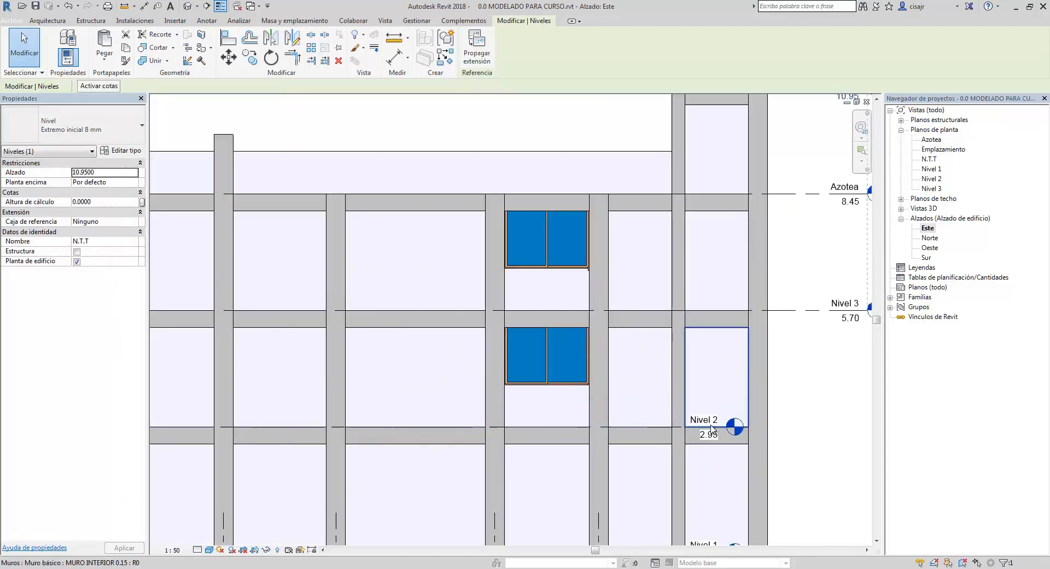
pyautogui.click(721, 419)
pyautogui.scroll(-3, 629, 435)
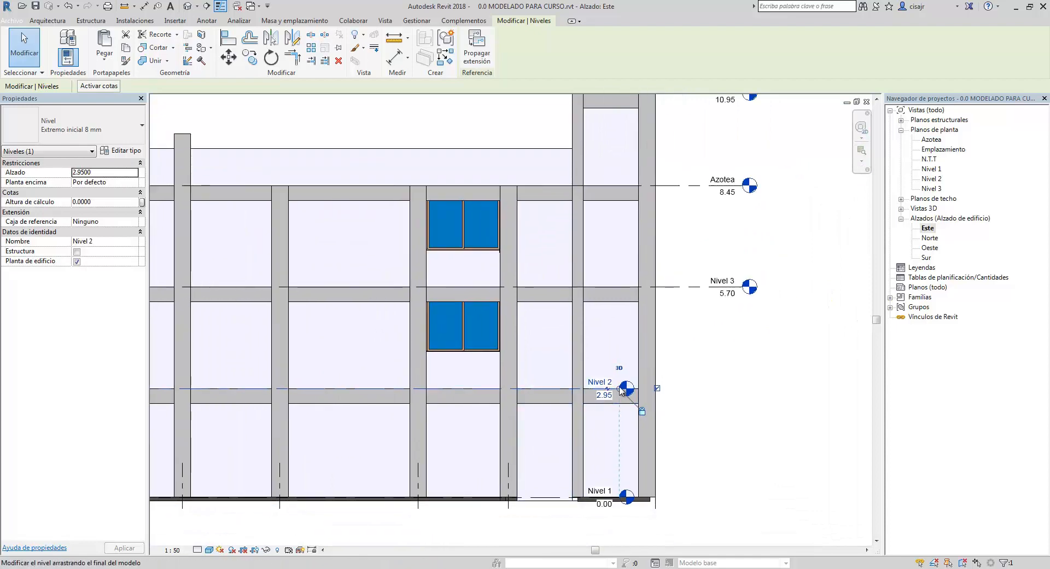
pyautogui.moveTo(709, 386); pyautogui.dragTo(760, 391)
pyautogui.click(779, 464)
pyautogui.scroll(-6, 678, 405)
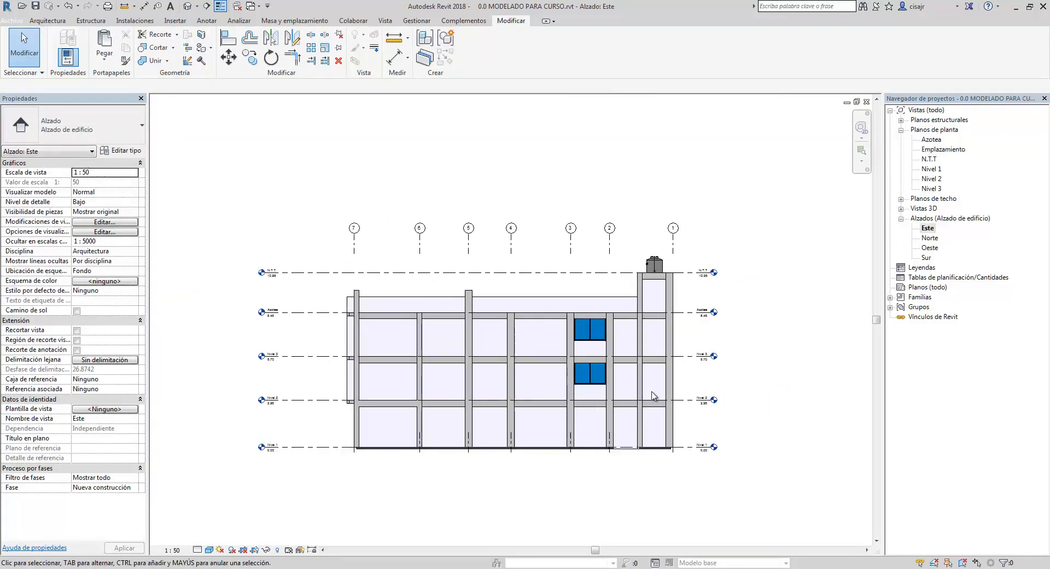
# Create an in-place component in the Armazón estructural category, keeping the name Armazón estructural 1
pyautogui.scroll(-1, 577, 394)
pyautogui.moveTo(506, 424); pyautogui.dragTo(660, 390, button='middle')
pyautogui.scroll(1, 492, 276)
pyautogui.moveTo(573, 290); pyautogui.dragTo(661, 275, button='middle')
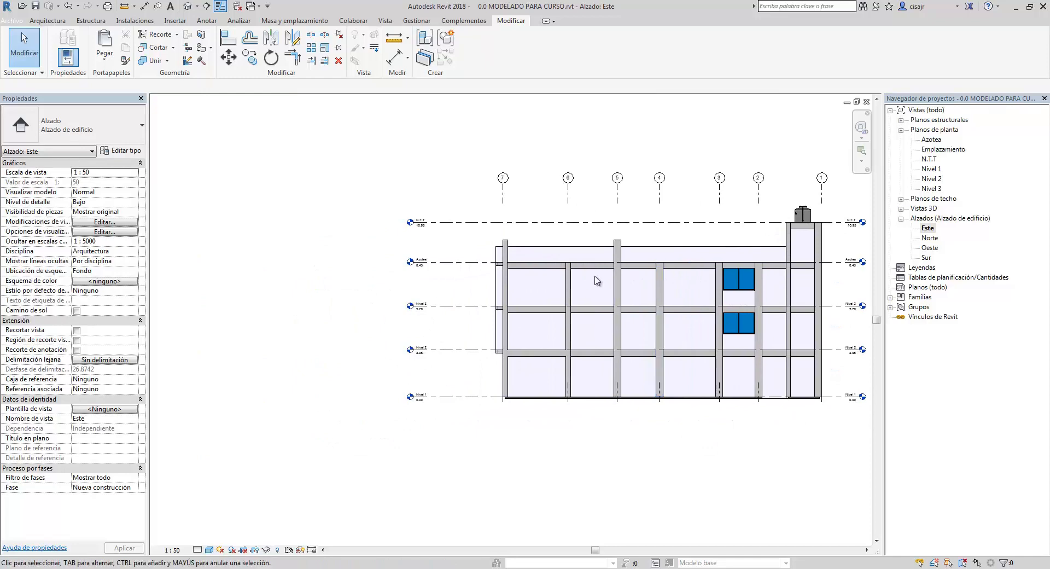
pyautogui.moveTo(571, 280); pyautogui.dragTo(532, 290, button='middle')
pyautogui.scroll(2, 525, 315)
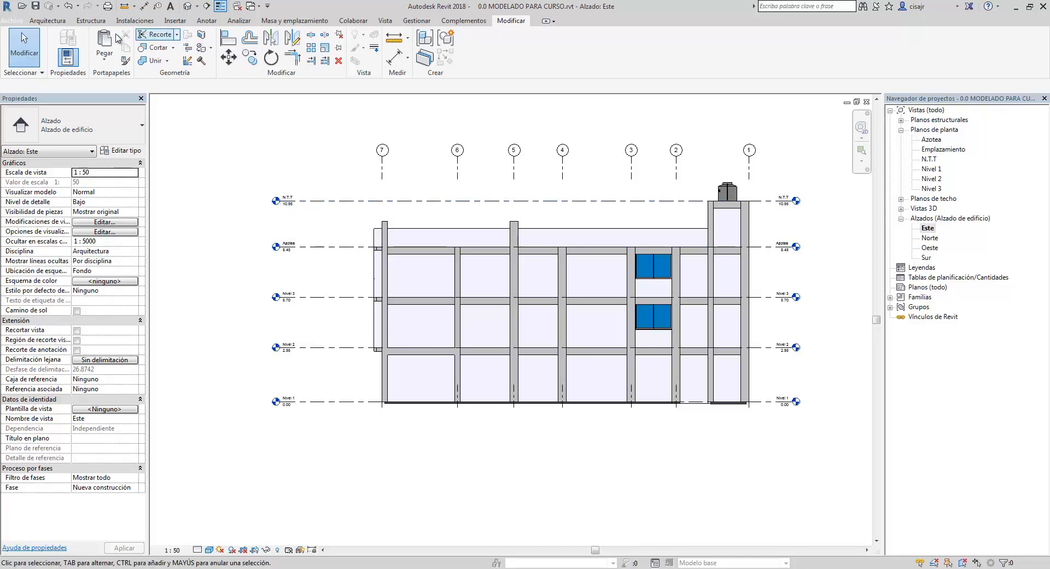
pyautogui.click(48, 21)
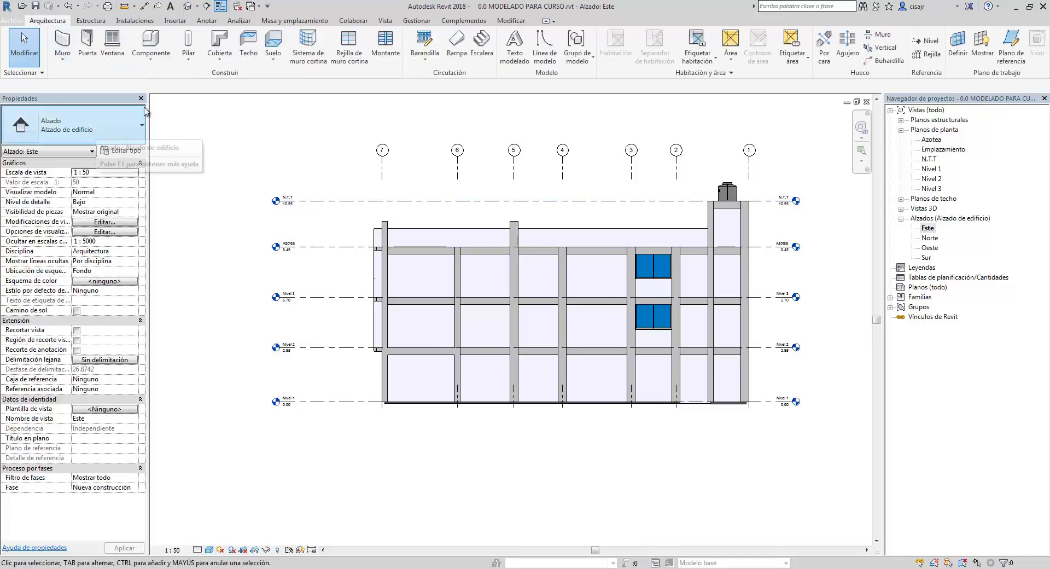
pyautogui.click(164, 65)
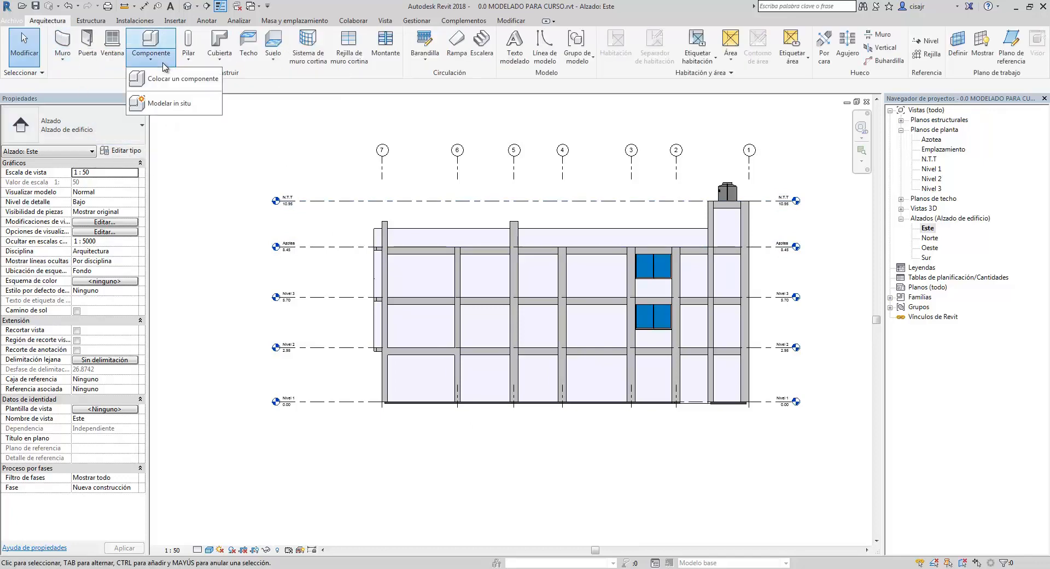
pyautogui.click(174, 103)
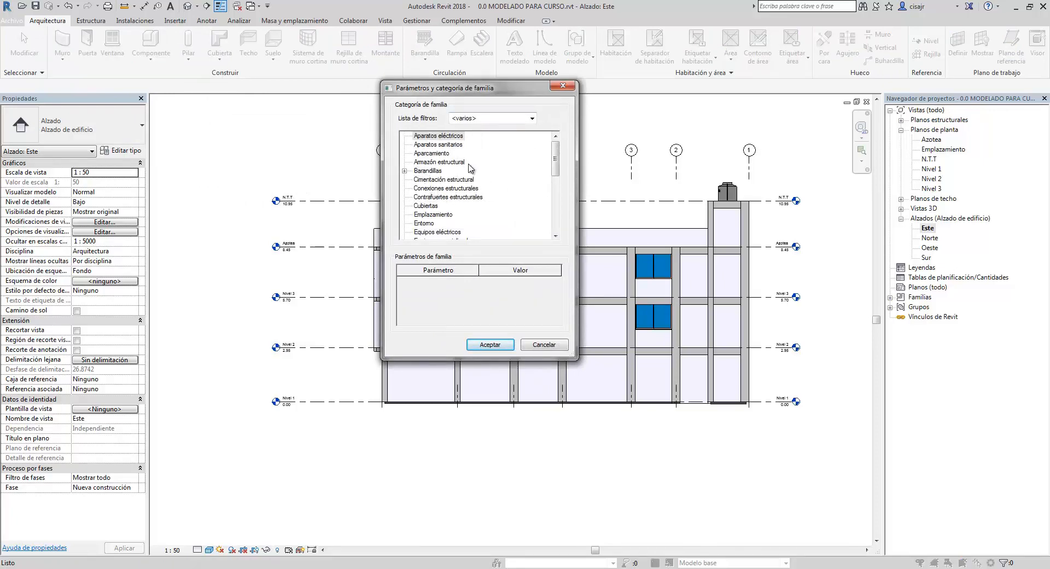
pyautogui.click(458, 162)
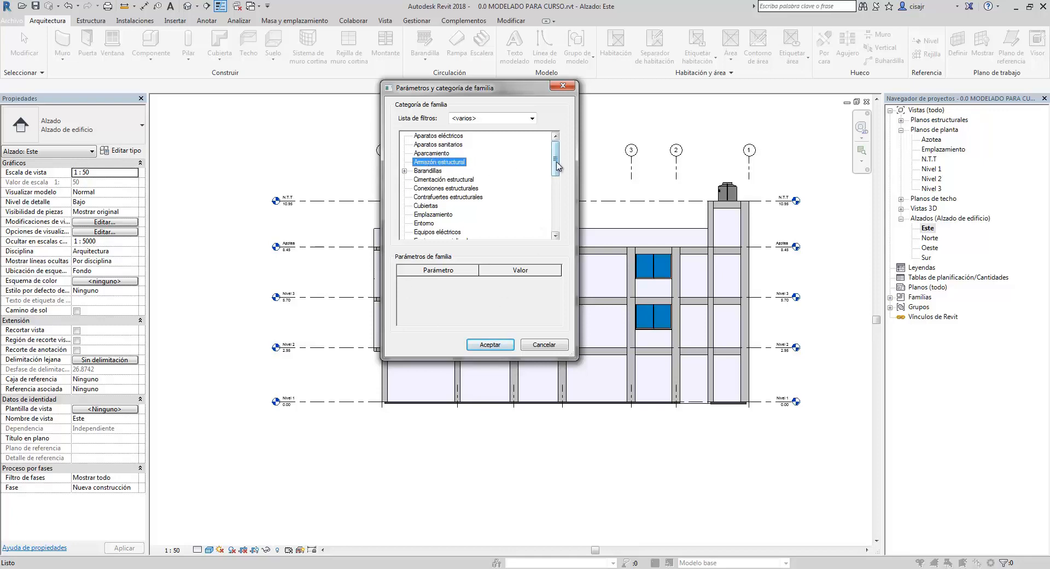
pyautogui.click(495, 345)
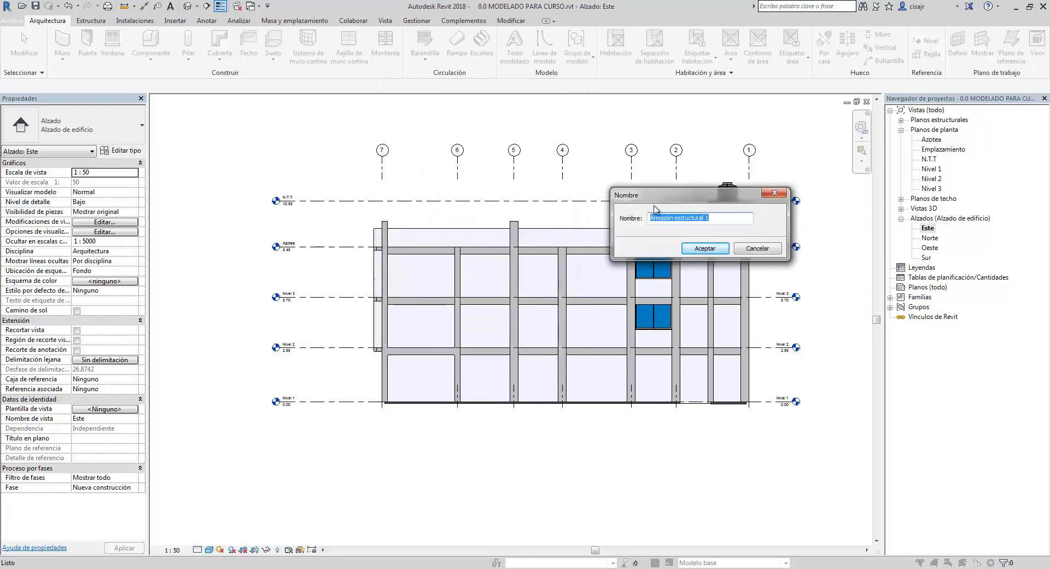
pyautogui.click(712, 253)
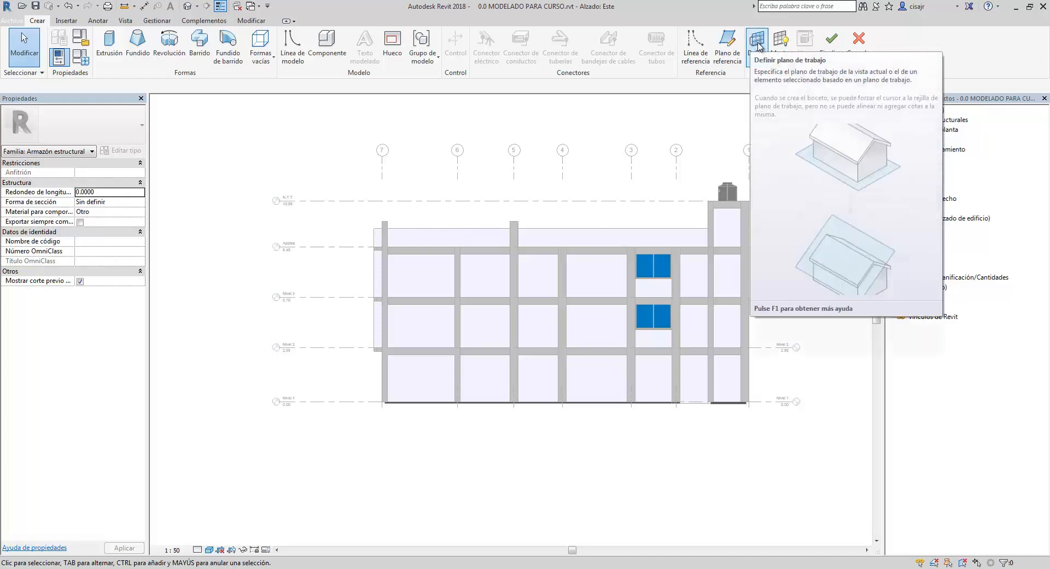
# Set the work plane of the in-place model to Rejilla : D
pyautogui.click(758, 47)
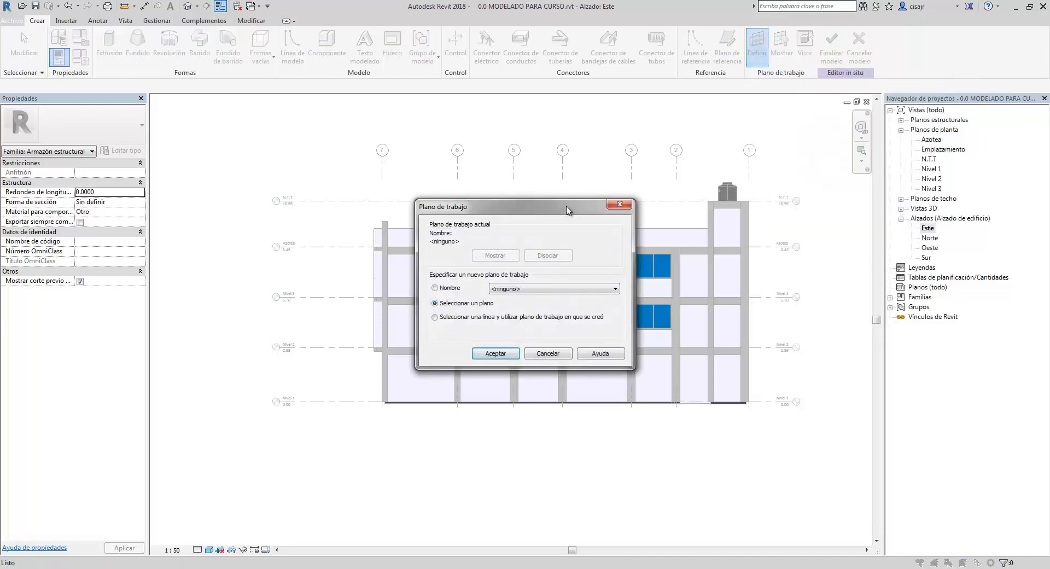
pyautogui.moveTo(569, 210); pyautogui.dragTo(684, 141)
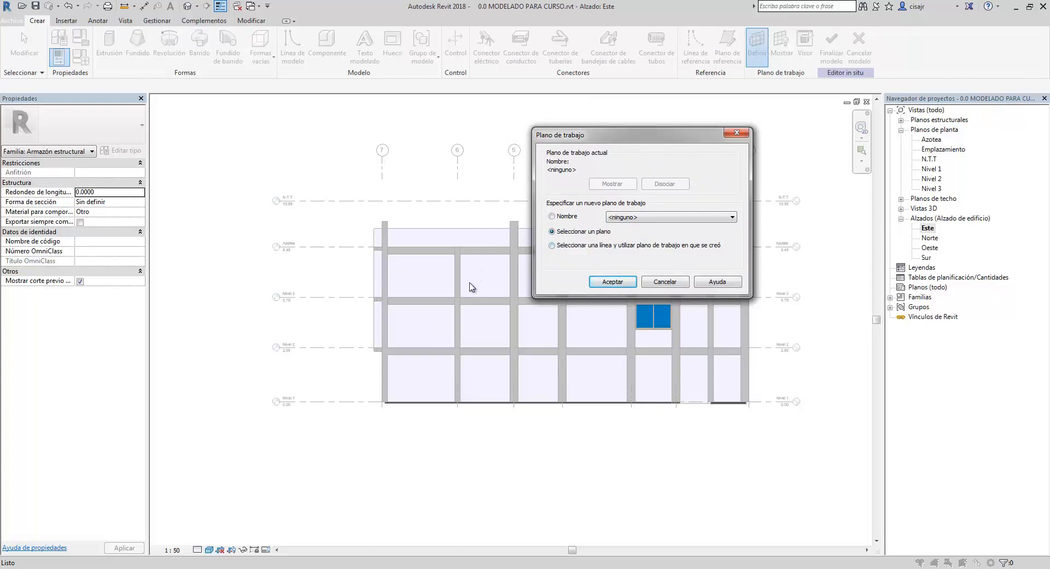
pyautogui.click(703, 218)
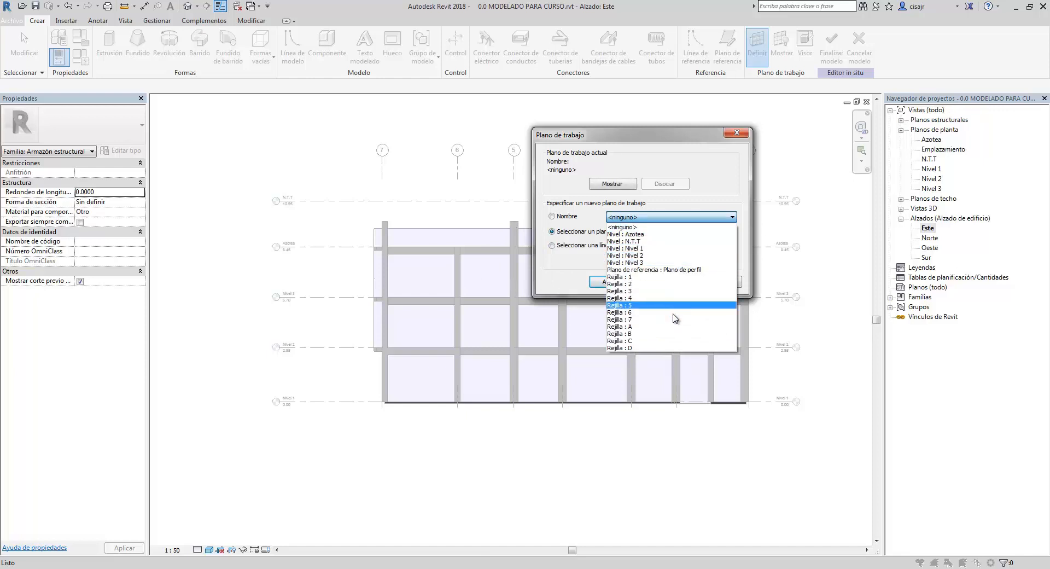
pyautogui.click(676, 348)
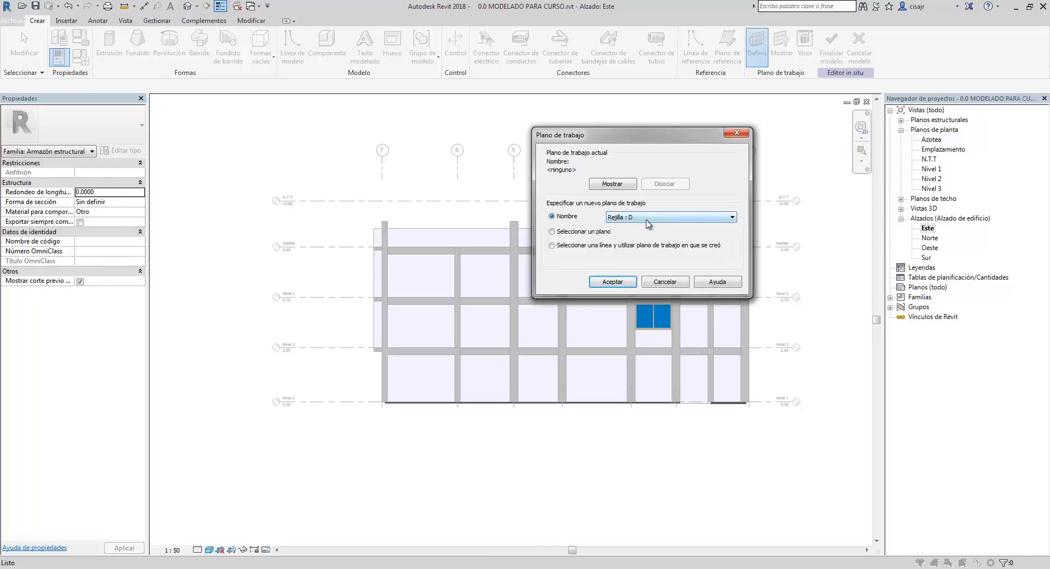
pyautogui.click(612, 281)
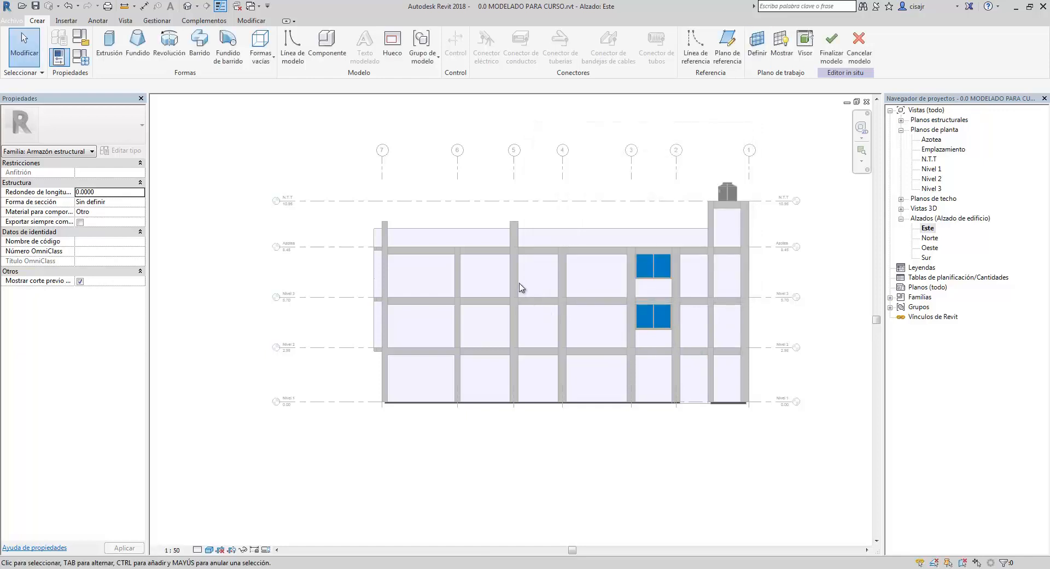
# Start a solid extrusion sketch with the line tool at the roof columns between grids 7 and 5
pyautogui.moveTo(575, 246)
pyautogui.mouseDown(button='middle')
pyautogui.moveTo(600, 246)
pyautogui.moveTo(556, 245)
pyautogui.mouseUp(button='middle')
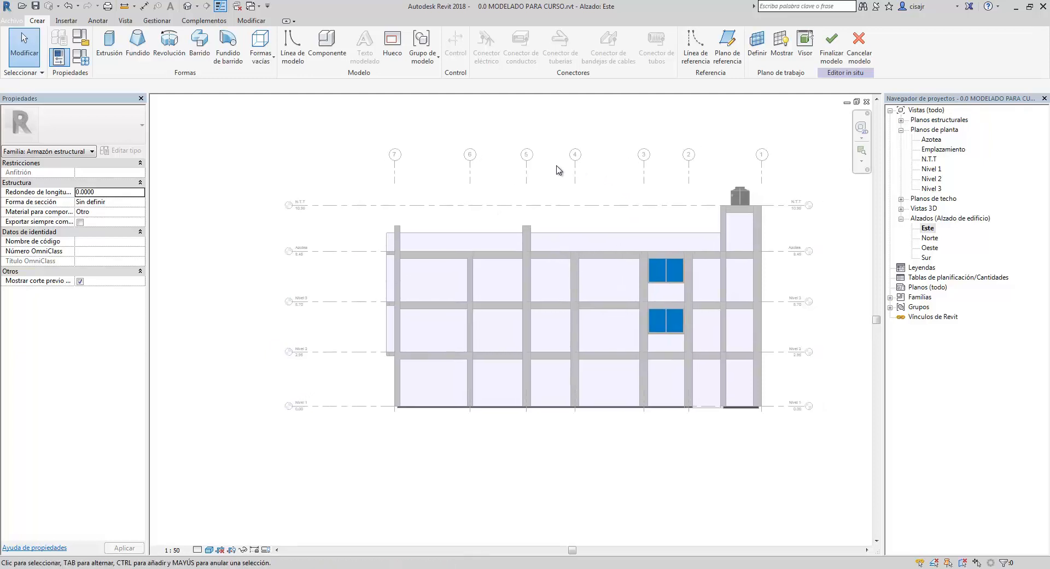
pyautogui.moveTo(448, 218); pyautogui.dragTo(462, 258, button='middle')
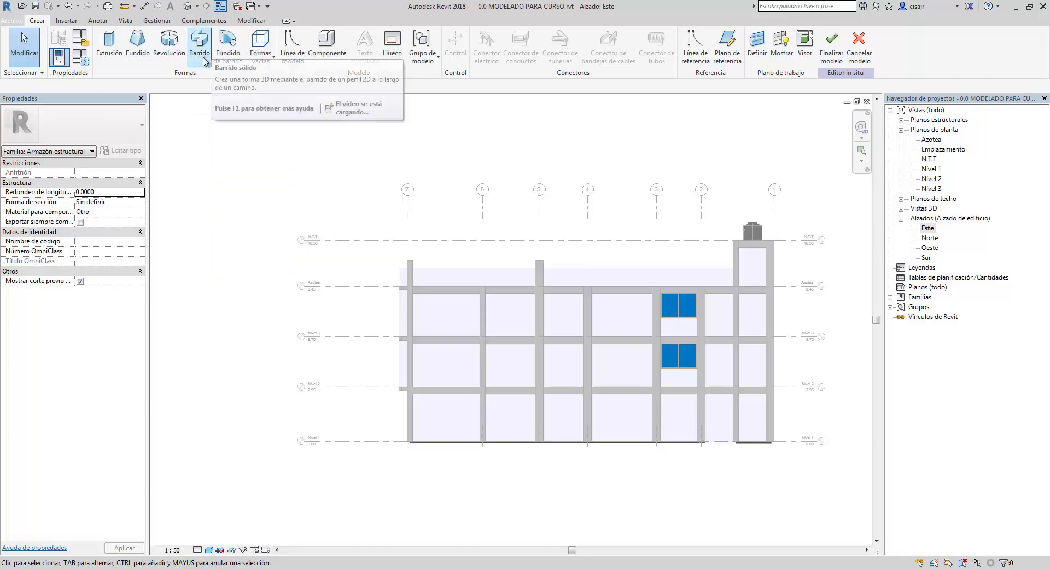
pyautogui.click(104, 52)
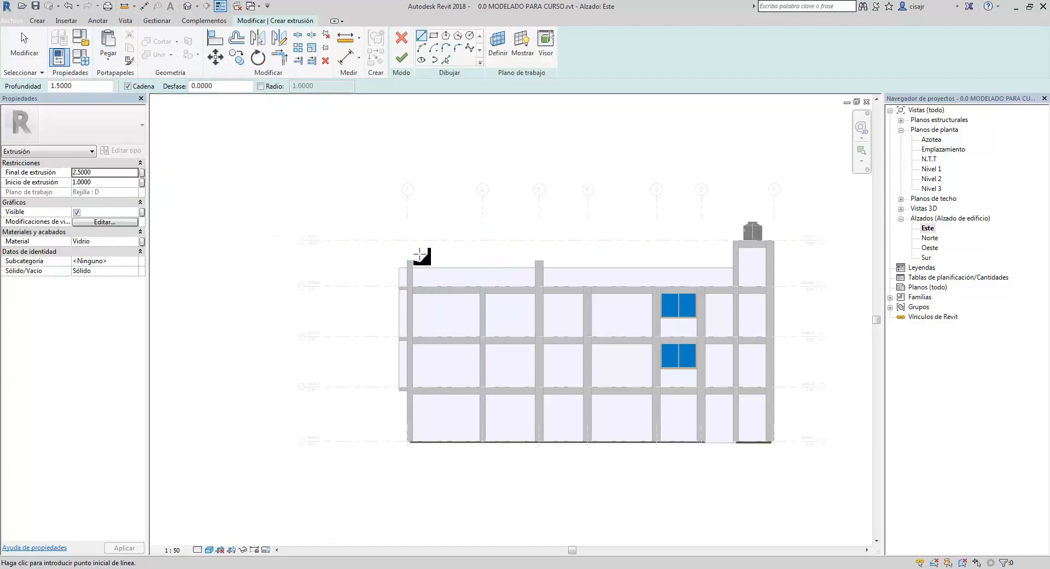
pyautogui.scroll(2, 543, 258)
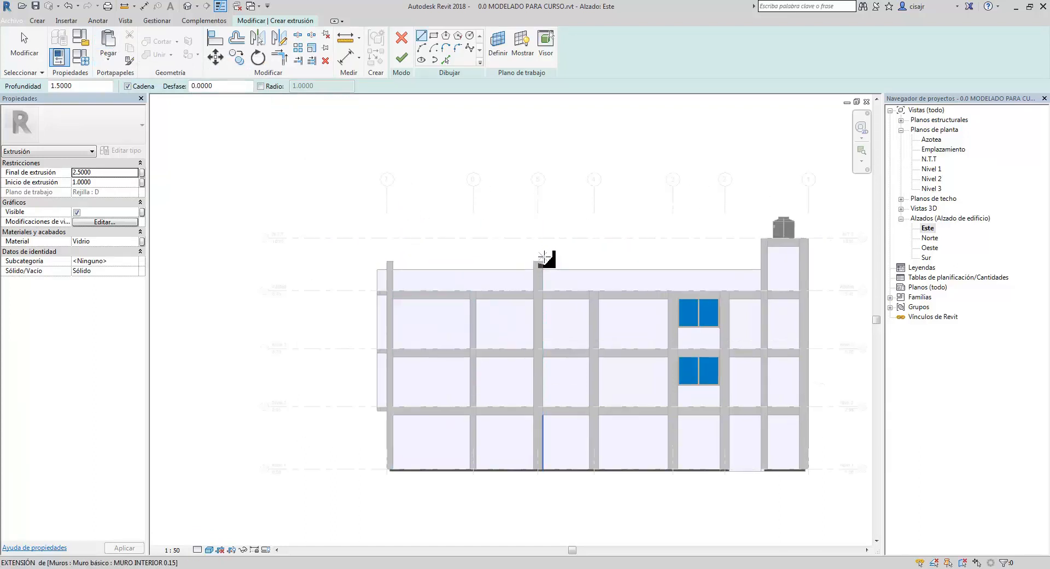
pyautogui.moveTo(525, 270)
pyautogui.mouseDown(button='middle')
pyautogui.moveTo(563, 284)
pyautogui.moveTo(642, 244)
pyautogui.mouseUp(button='middle')
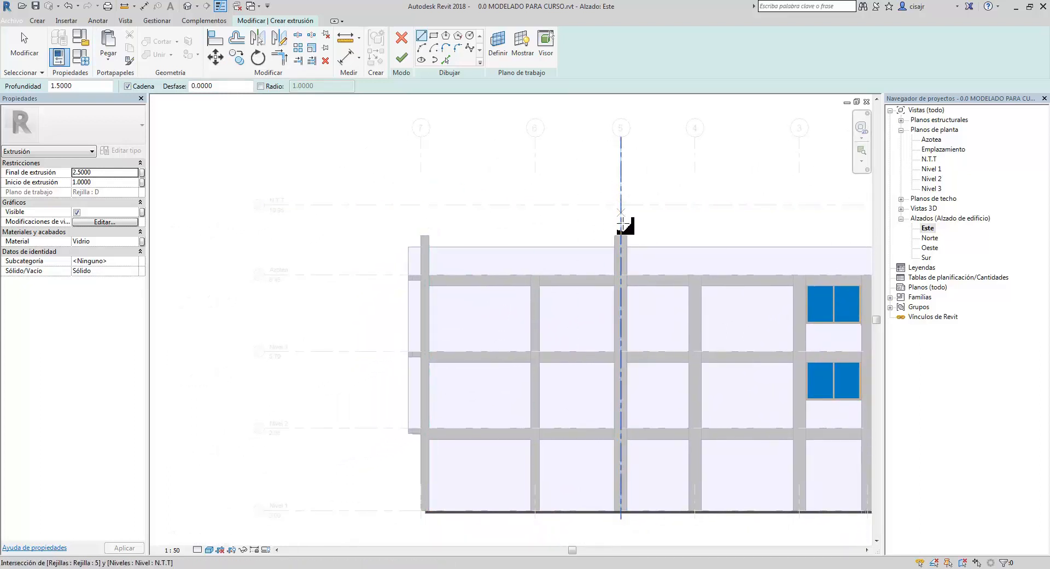
pyautogui.scroll(1, 606, 224)
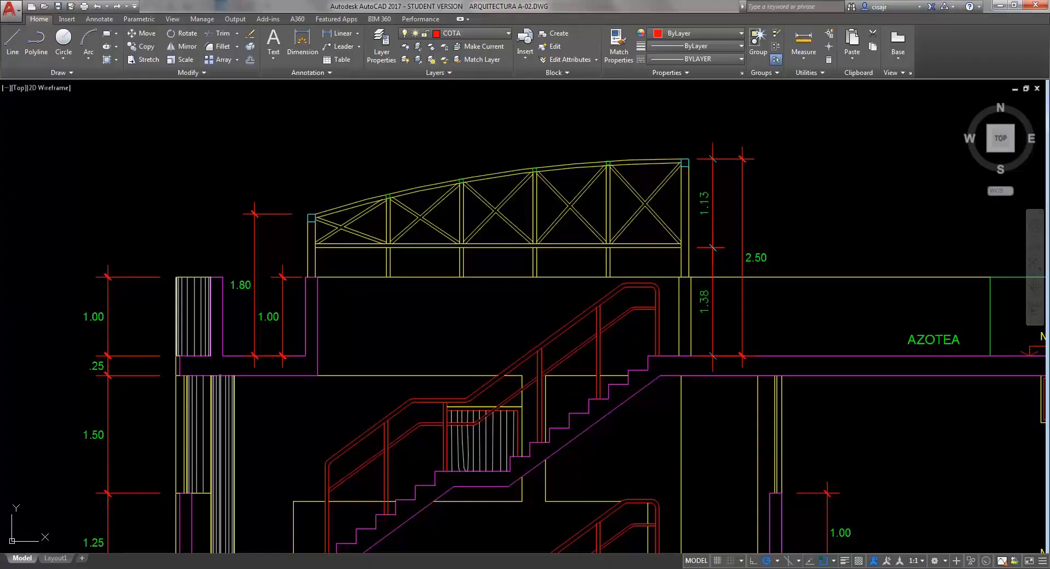
# Add a linear dimension for the truss height at its low end, from the bottom chord's underside to the top of the end post
pyautogui.moveTo(376, 228); pyautogui.dragTo(469, 239, button='middle')
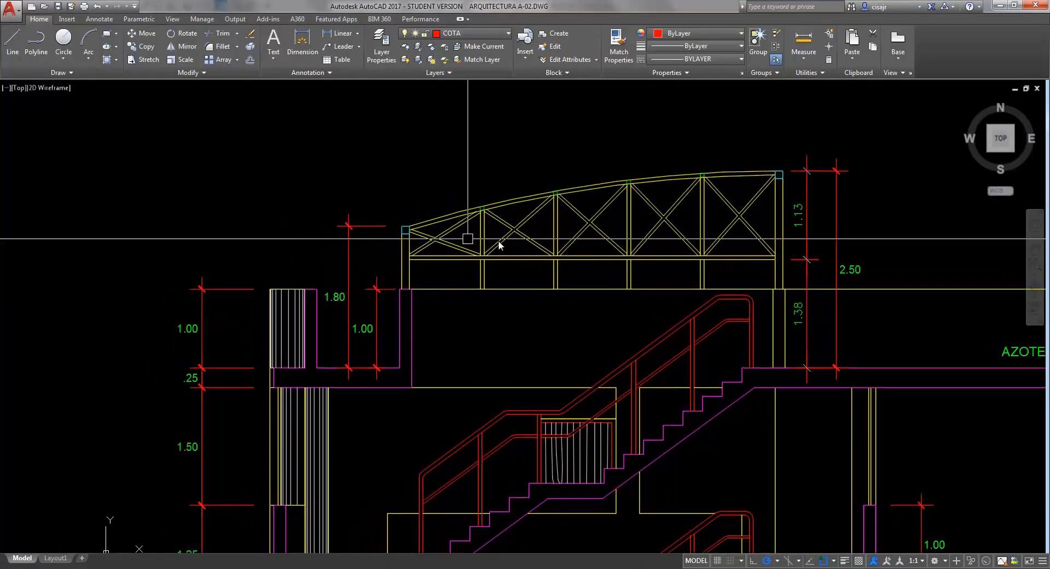
pyautogui.scroll(4, 402, 227)
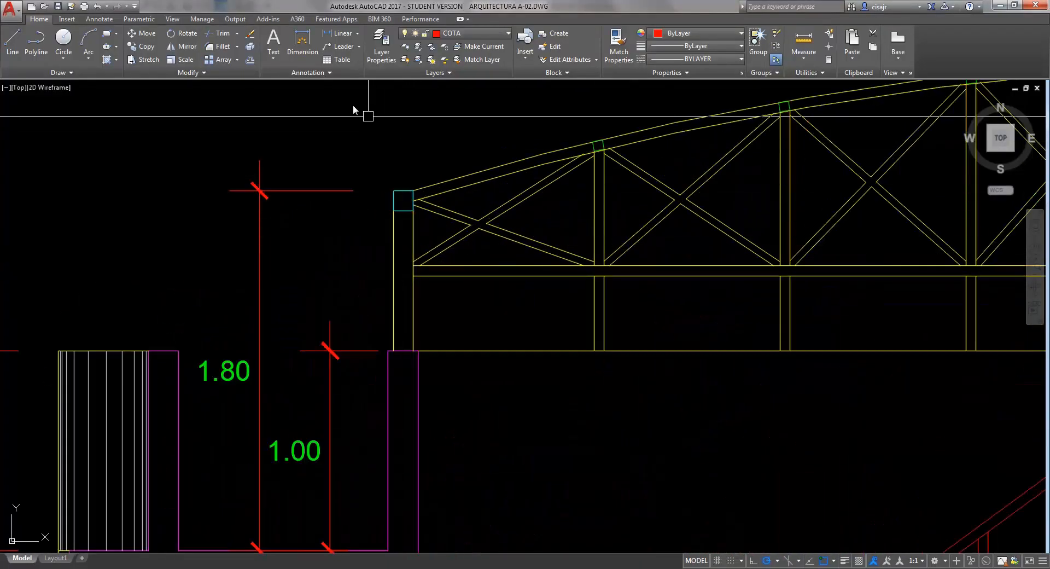
pyautogui.click(343, 34)
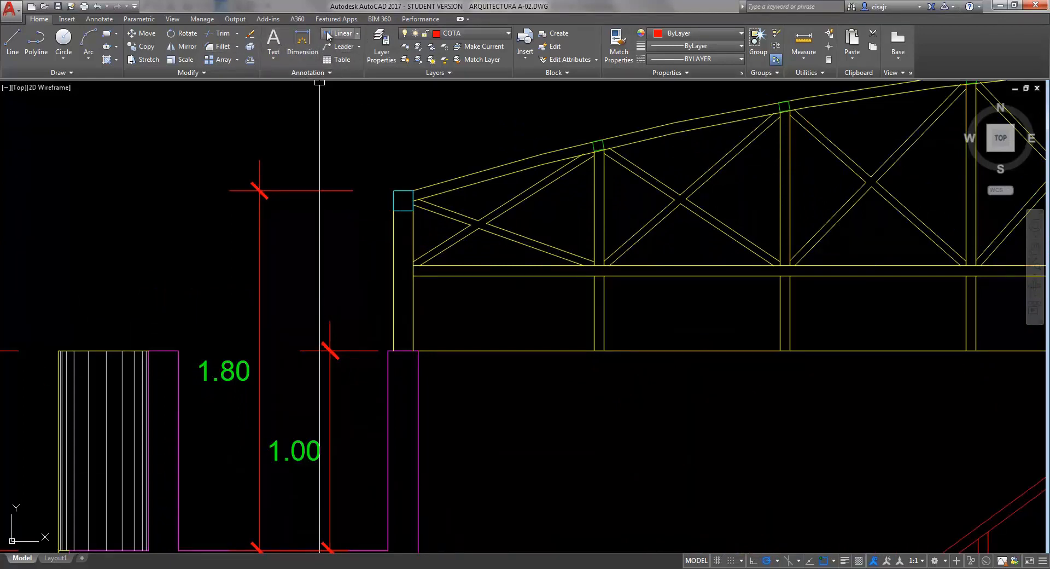
pyautogui.click(413, 272)
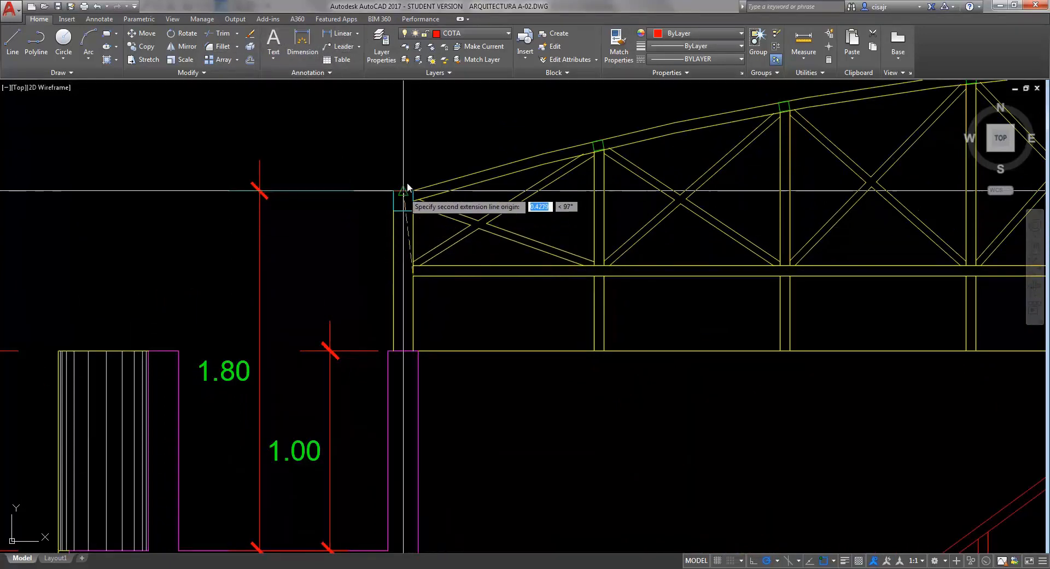
pyautogui.click(413, 191)
pyautogui.scroll(-4, 416, 224)
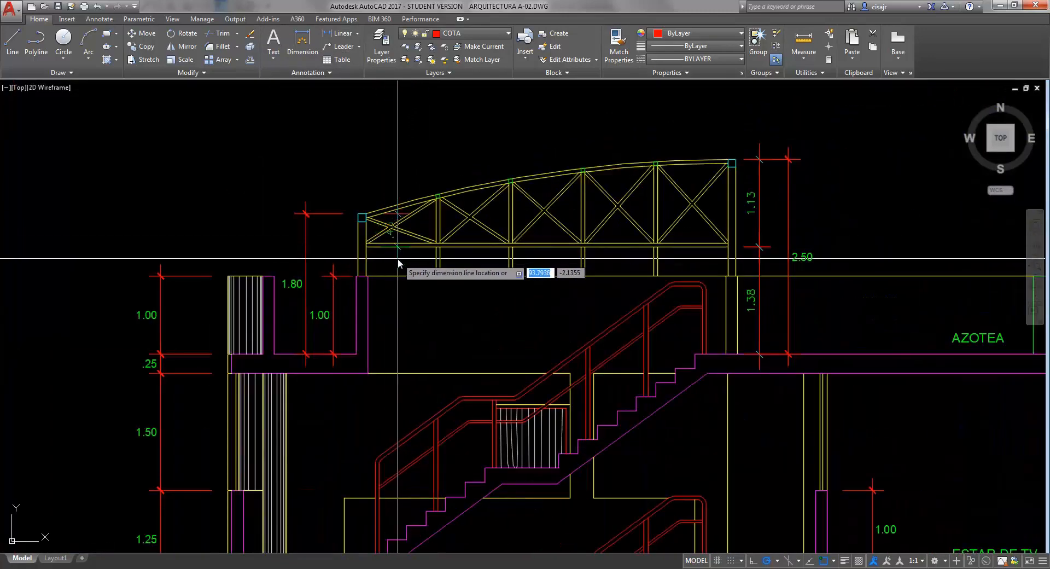
pyautogui.click(342, 247)
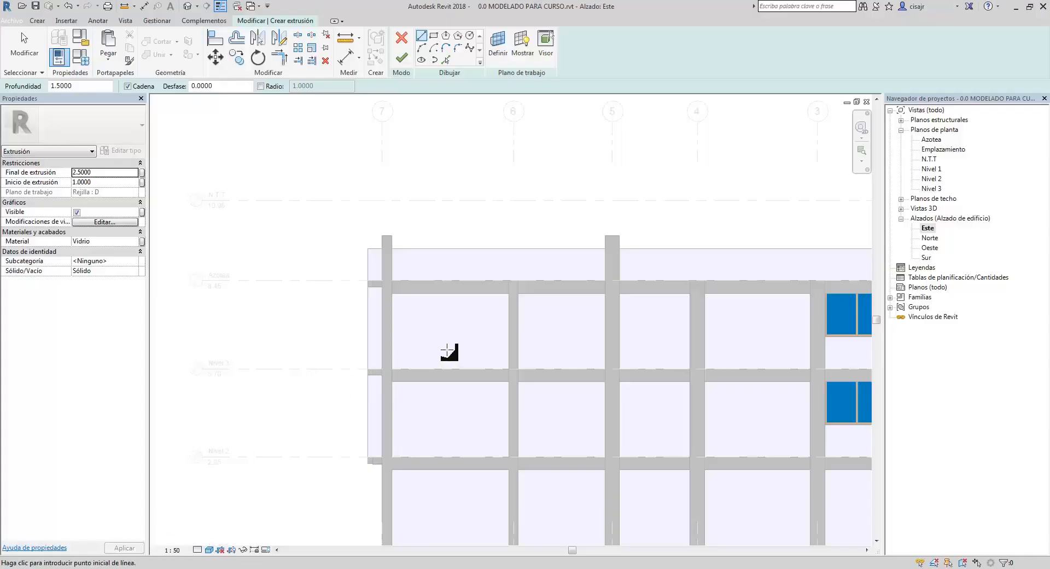
# Sketch the truss profile's horizontal base line from the outer top corner of the grid 5 column to that of the grid 7 column
pyautogui.moveTo(511, 250); pyautogui.dragTo(401, 234, button='middle')
pyautogui.scroll(1, 466, 206)
pyautogui.moveTo(507, 216); pyautogui.dragTo(563, 237, button='middle')
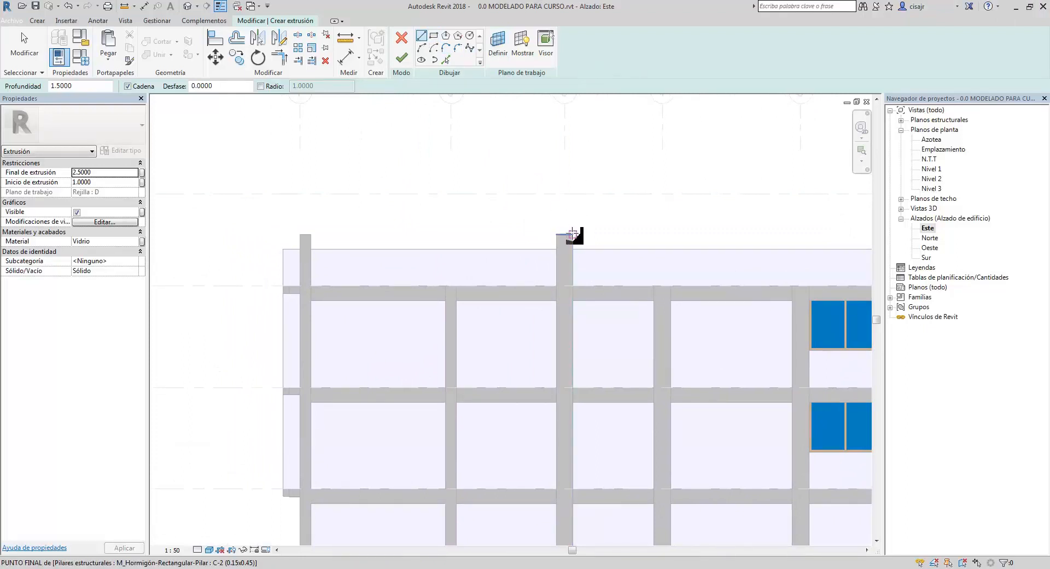
pyautogui.click(571, 234)
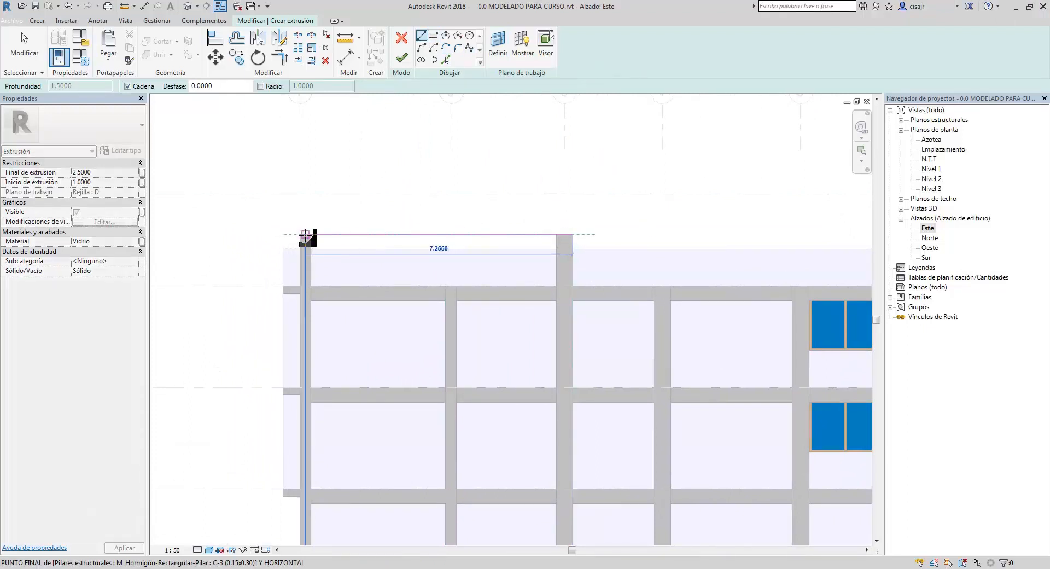
pyautogui.click(299, 234)
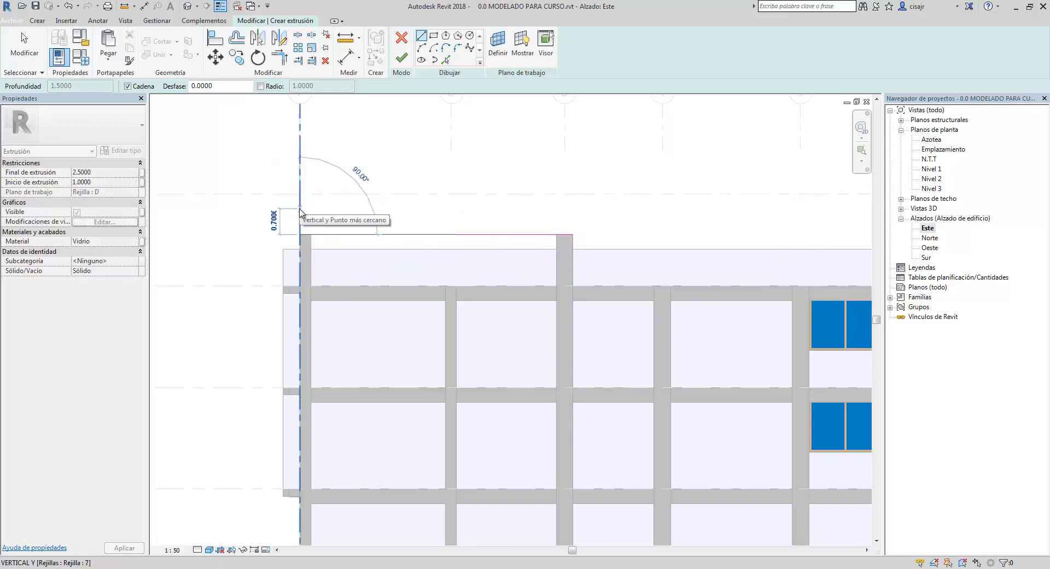
# Sketch the profile's vertical end lines, 0.43 m high at grid 7 and up to the N.T.T level at the grid 5 column
pyautogui.write('0.3')
pyautogui.press('Return')
pyautogui.press('Escape')
pyautogui.press('Escape')
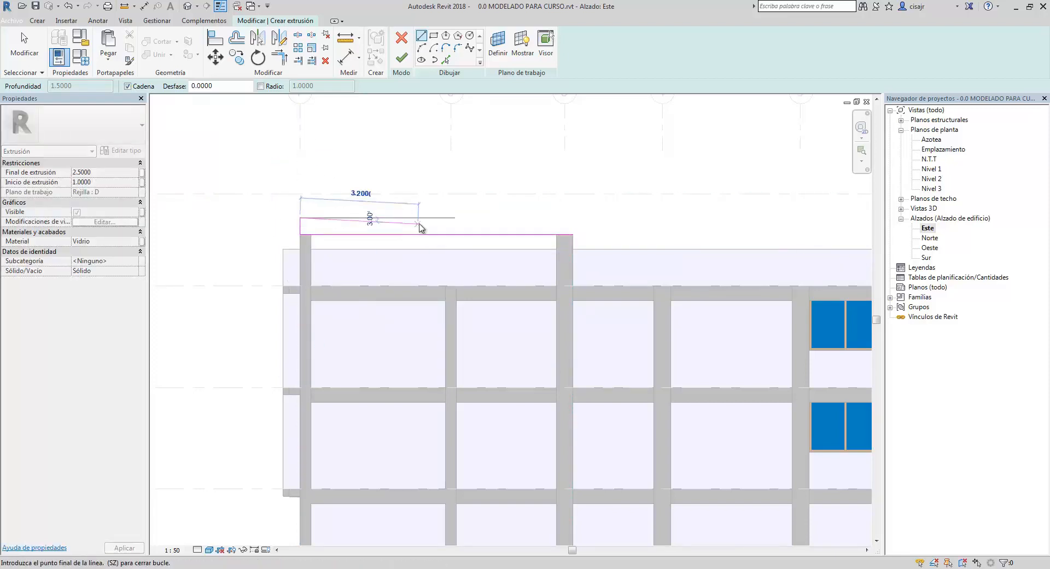
pyautogui.click(574, 233)
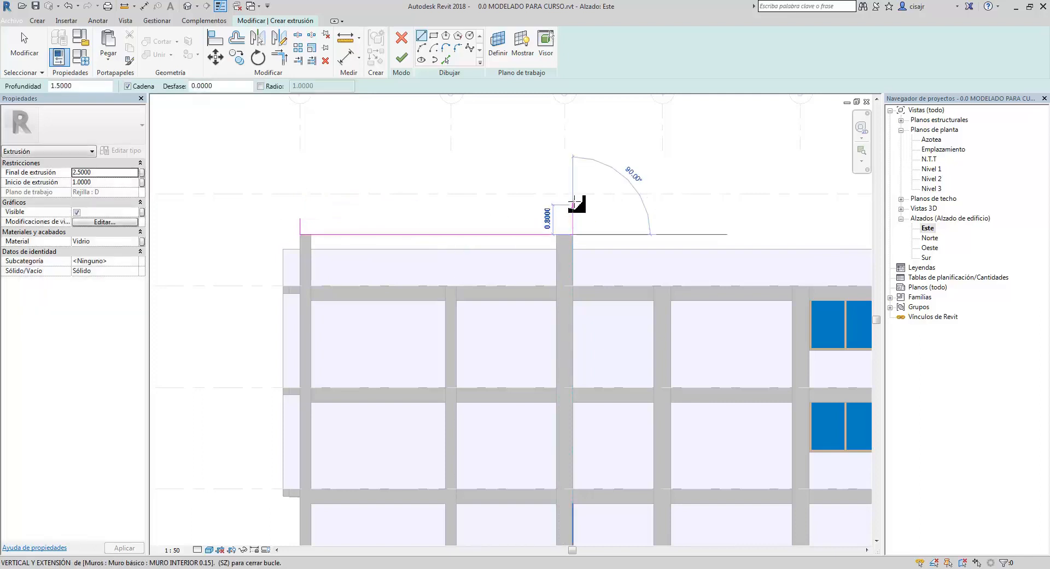
pyautogui.click(573, 194)
pyautogui.press('Escape')
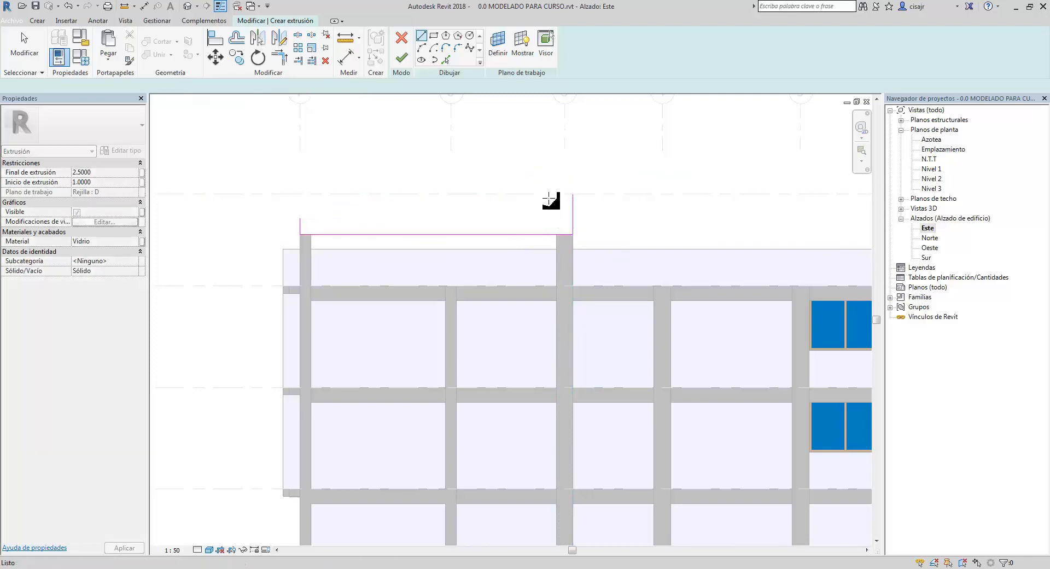
# Close the truss profile with a shallow three-point arc joining the upper ends of the two vertical lines
pyautogui.click(423, 50)
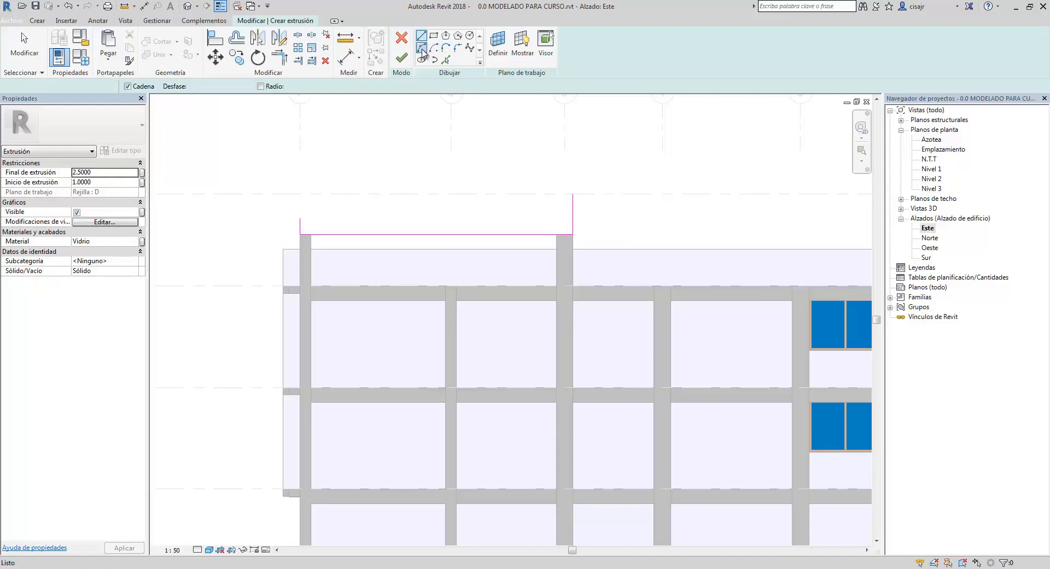
pyautogui.scroll(1, 558, 223)
pyautogui.click(573, 195)
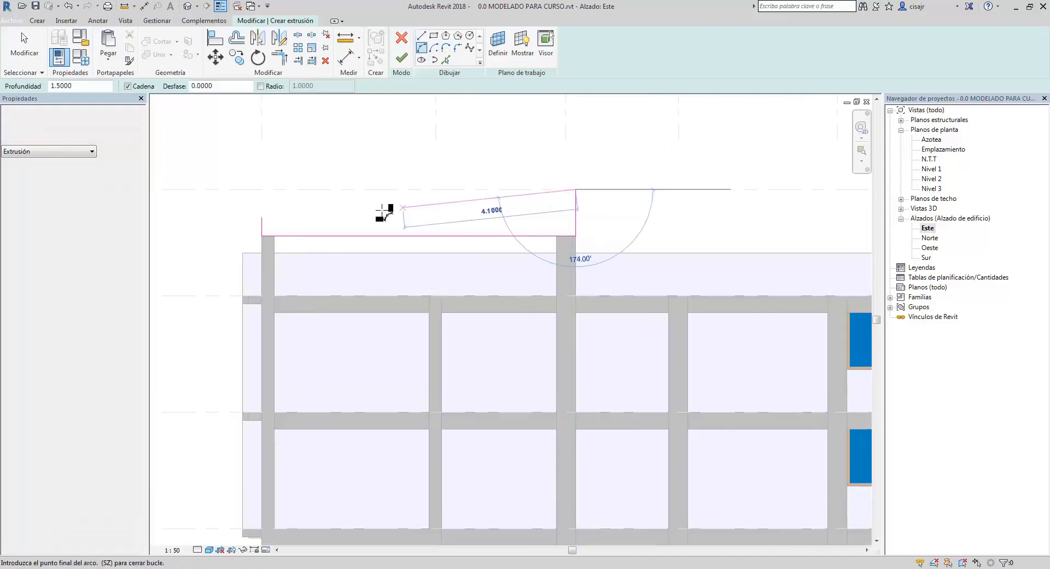
pyautogui.click(262, 217)
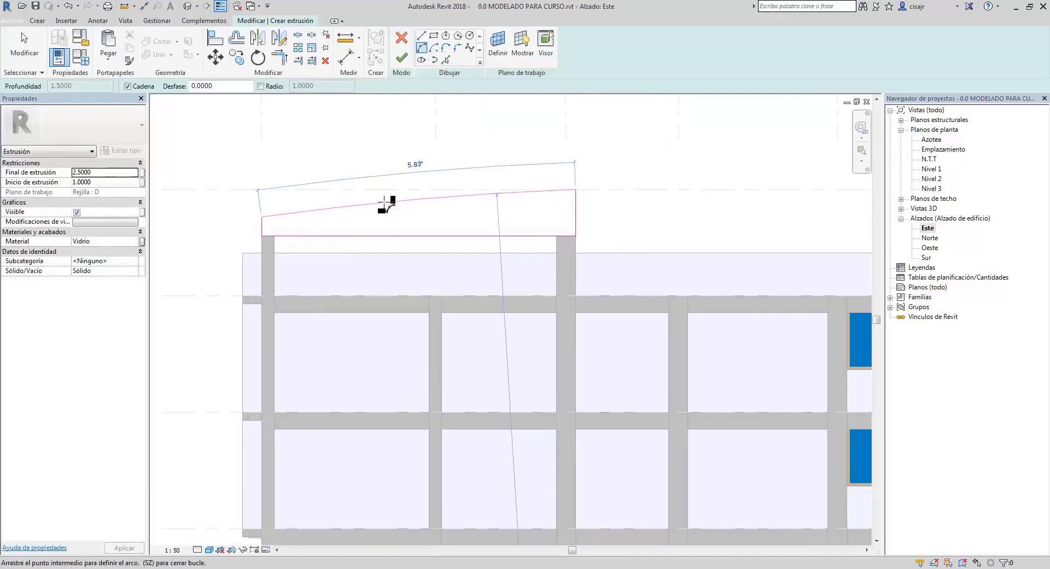
pyautogui.scroll(4, 386, 203)
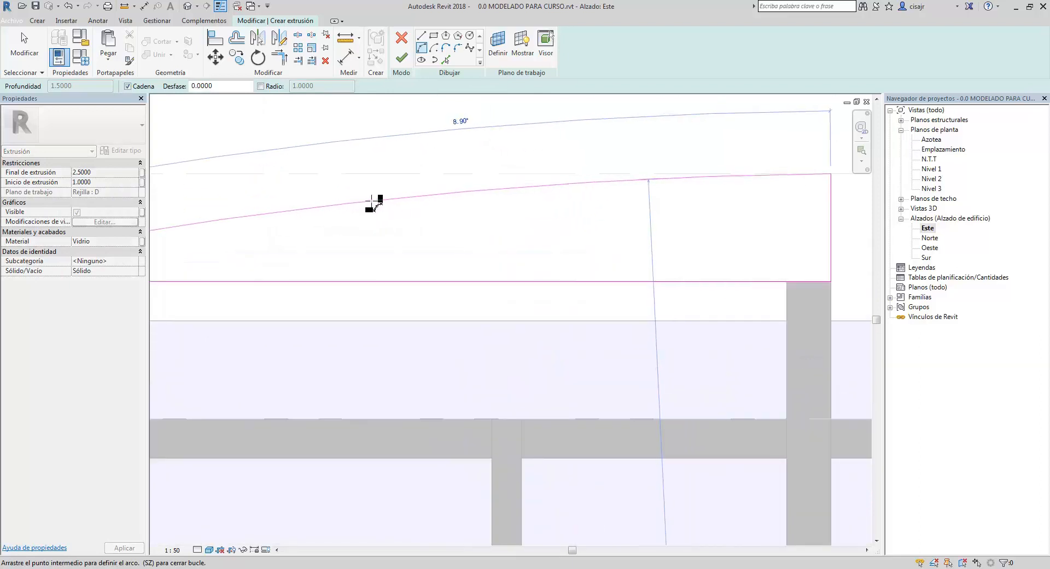
pyautogui.click(372, 202)
pyautogui.scroll(-4, 535, 197)
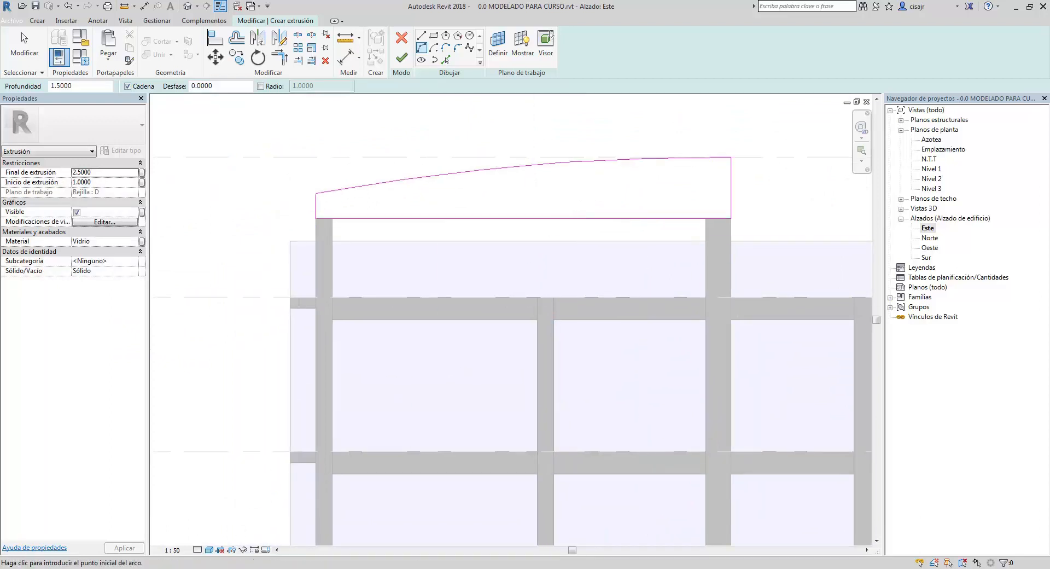
# Switch to AutoCAD and measure the width of the truss's first intermediate vertical member with a temporary linear dimension
pyautogui.hotkey('alt', 'Tab')
pyautogui.moveTo(396, 304); pyautogui.dragTo(382, 325, button='middle')
pyautogui.scroll(6, 403, 271)
pyautogui.moveTo(425, 273); pyautogui.dragTo(433, 267, button='middle')
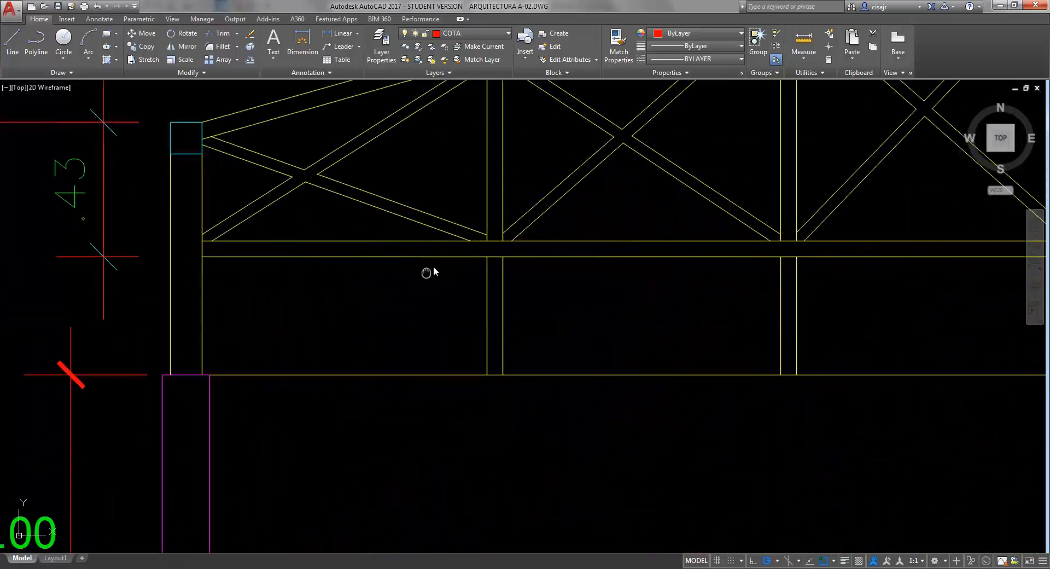
pyautogui.scroll(-2, 432, 268)
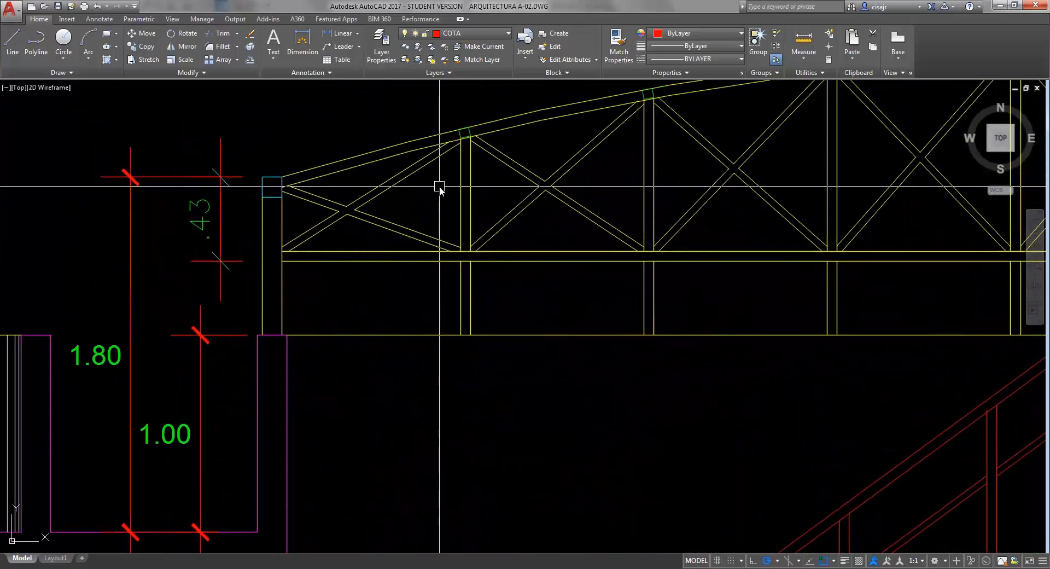
pyautogui.click(339, 34)
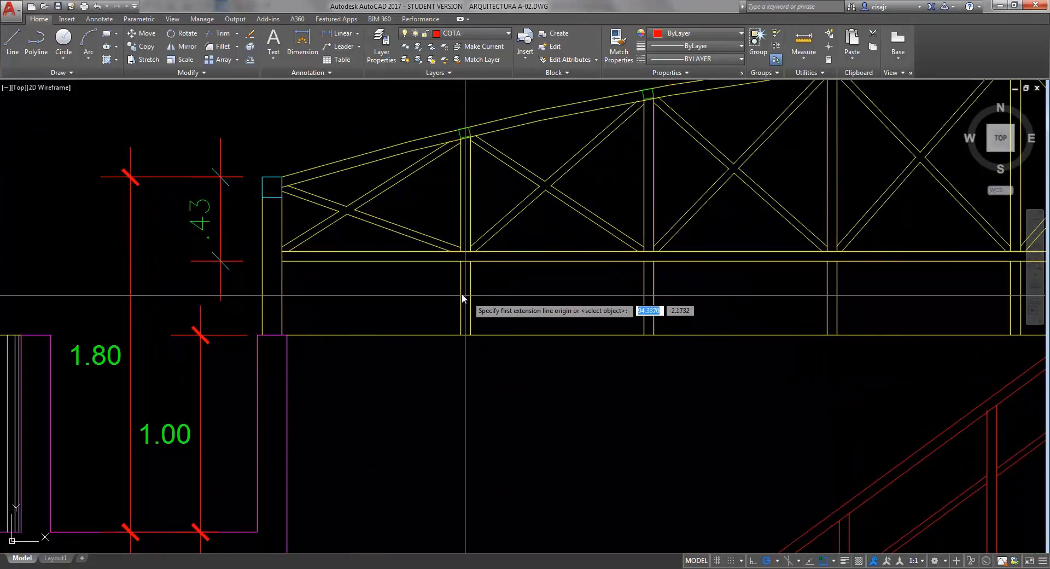
pyautogui.click(465, 195)
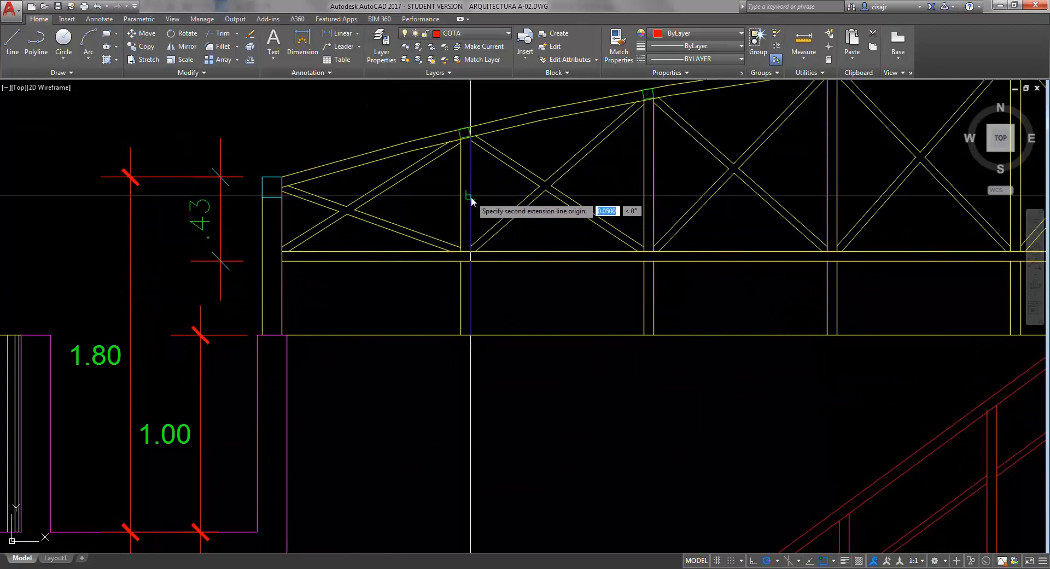
pyautogui.click(471, 196)
pyautogui.scroll(-2, 472, 200)
pyautogui.scroll(2, 475, 198)
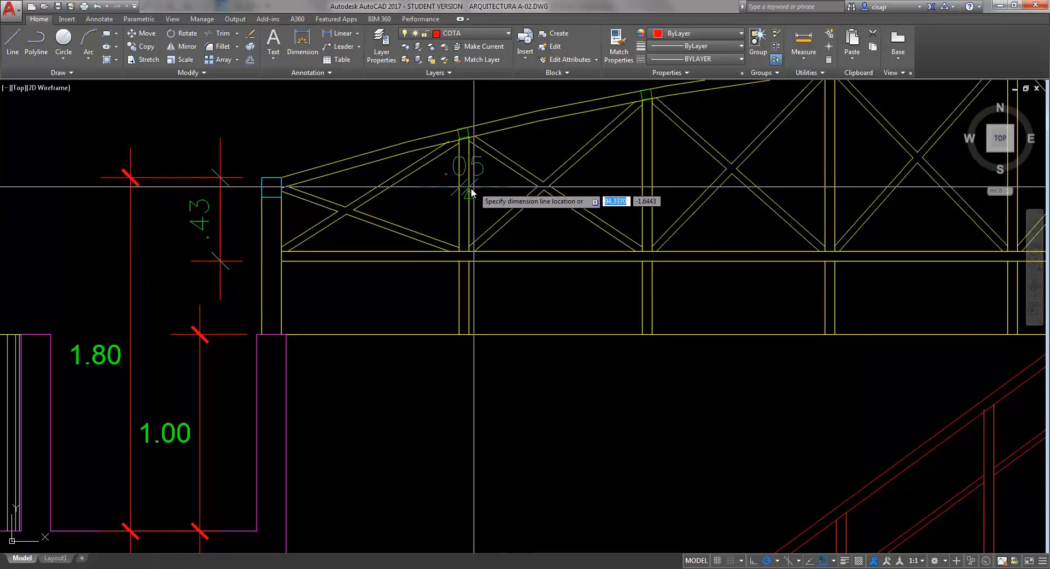
pyautogui.press('Escape')
# Measure the clear widths of the first two truss bays from the low end along the bottom chord
pyautogui.press('Return')
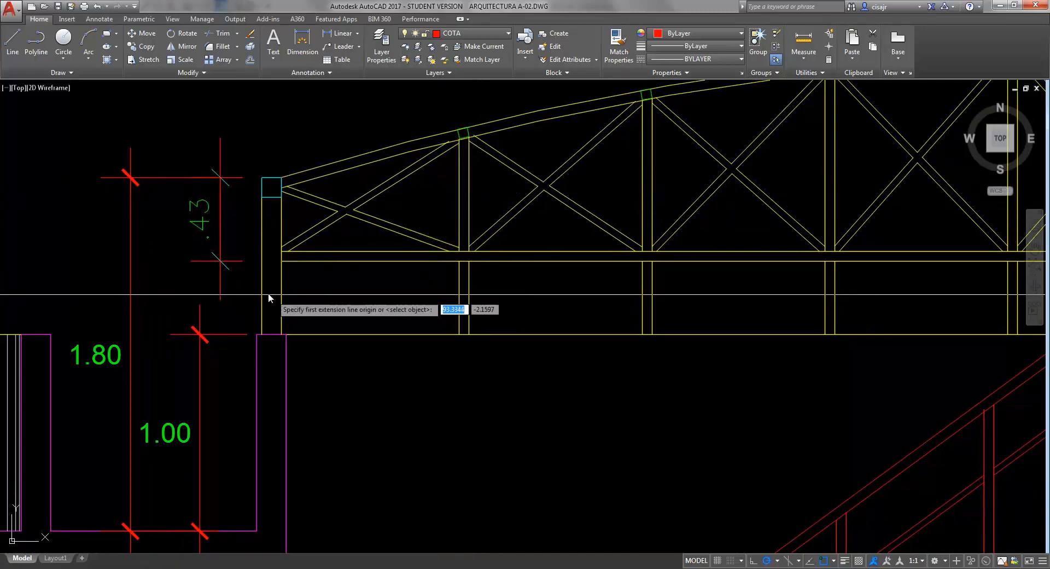
pyautogui.click(283, 261)
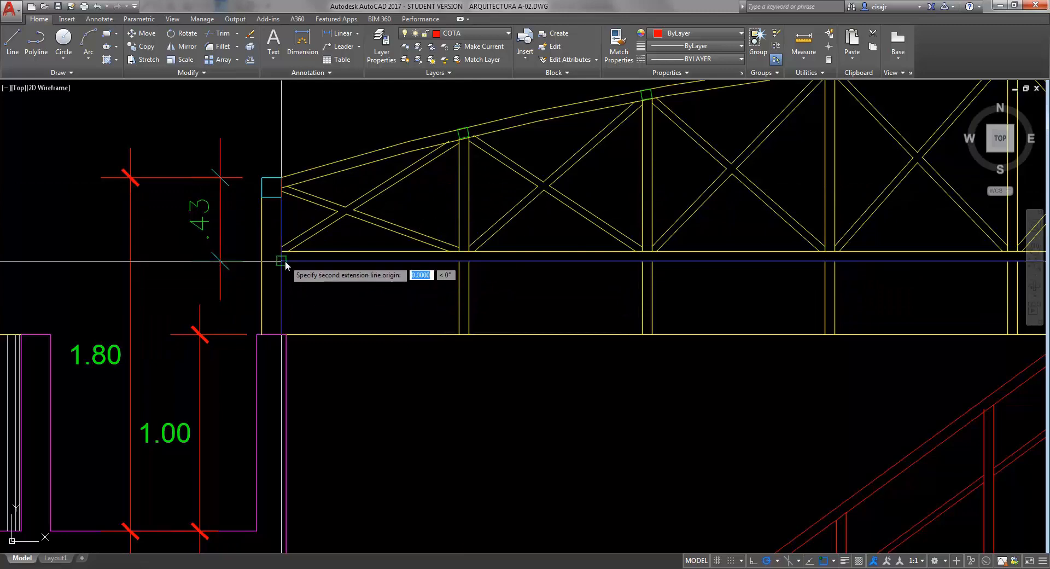
pyautogui.click(458, 262)
pyautogui.moveTo(445, 276)
pyautogui.mouseDown(button='middle')
pyautogui.moveTo(466, 245)
pyautogui.moveTo(394, 250)
pyautogui.mouseUp(button='middle')
pyautogui.press('Escape')
pyautogui.press('space')
pyautogui.click(407, 237)
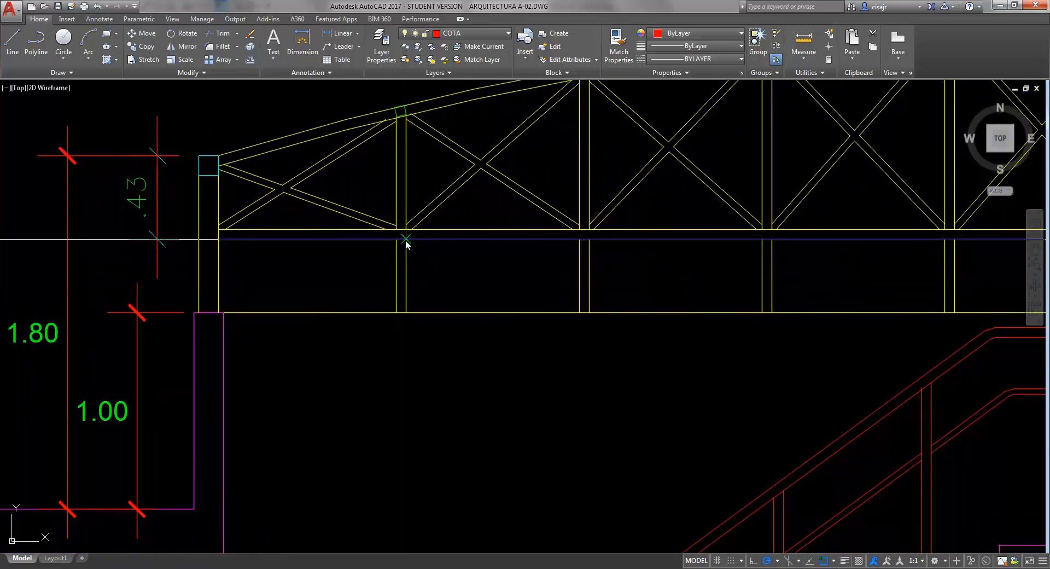
pyautogui.click(579, 239)
pyautogui.moveTo(577, 264); pyautogui.dragTo(487, 266, button='middle')
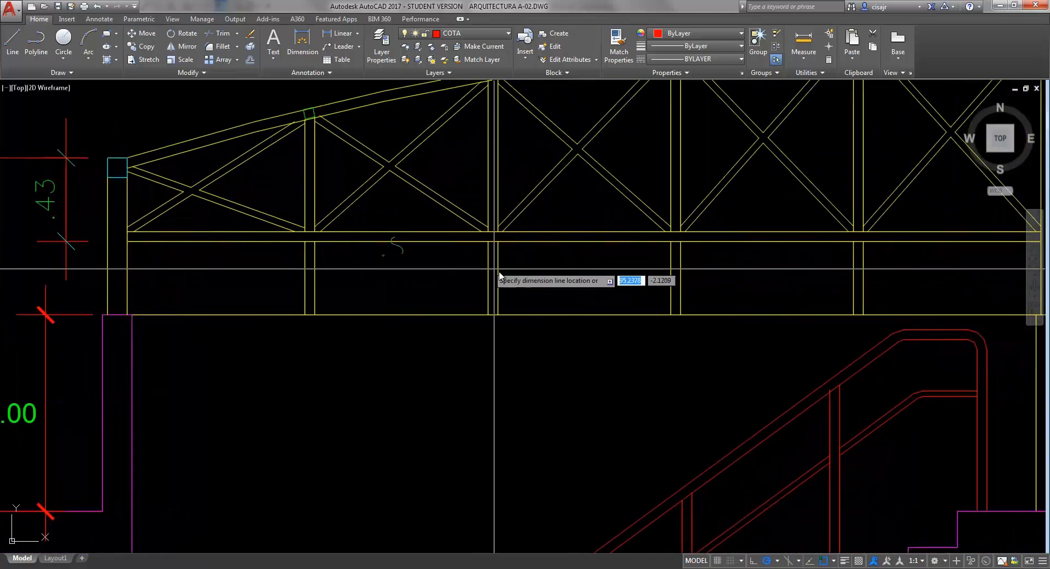
pyautogui.press('Escape')
# Measure the clear widths of the third and fourth truss bays between their vertical members along the bottom chord
pyautogui.press('space')
pyautogui.click(501, 240)
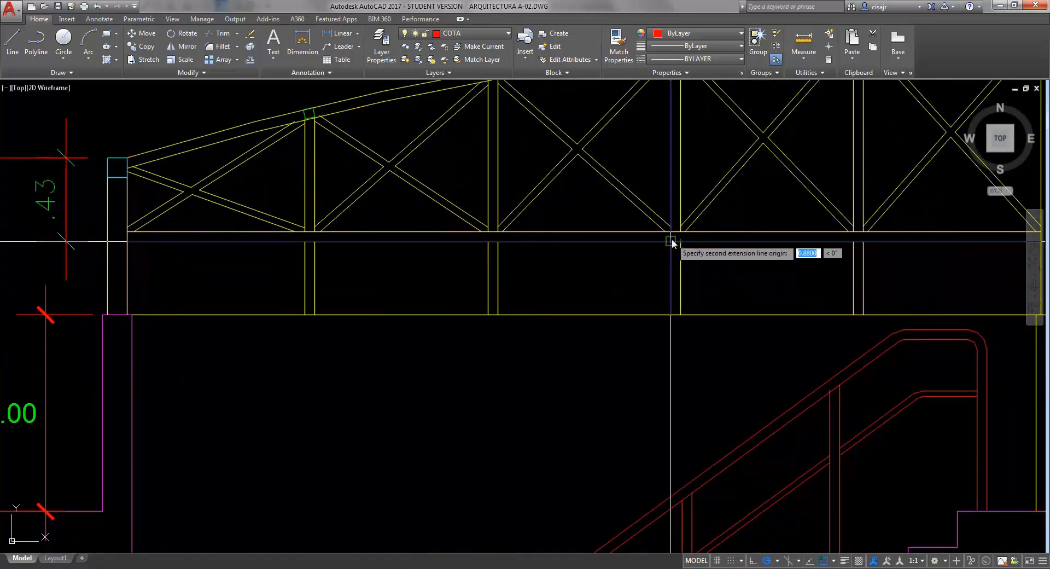
pyautogui.moveTo(663, 260); pyautogui.dragTo(610, 259, button='middle')
pyautogui.press('Escape')
pyautogui.press('space')
pyautogui.click(628, 240)
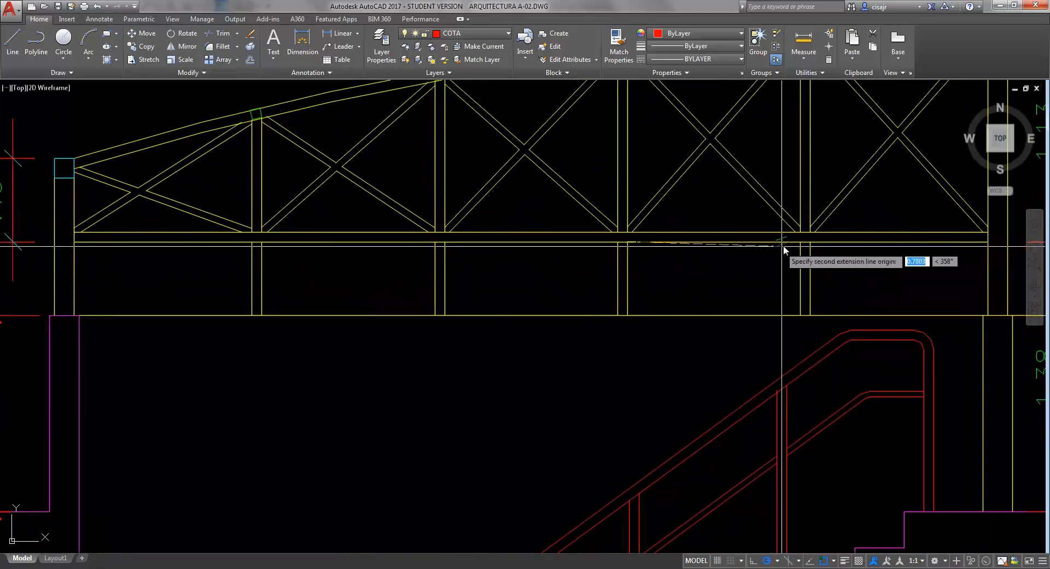
pyautogui.click(801, 242)
pyautogui.moveTo(793, 267); pyautogui.dragTo(608, 269, button='middle')
pyautogui.press('Escape')
# Measure the clear width of the last truss bay up to the tall end post, discarding the temporary dimension
pyautogui.press('space')
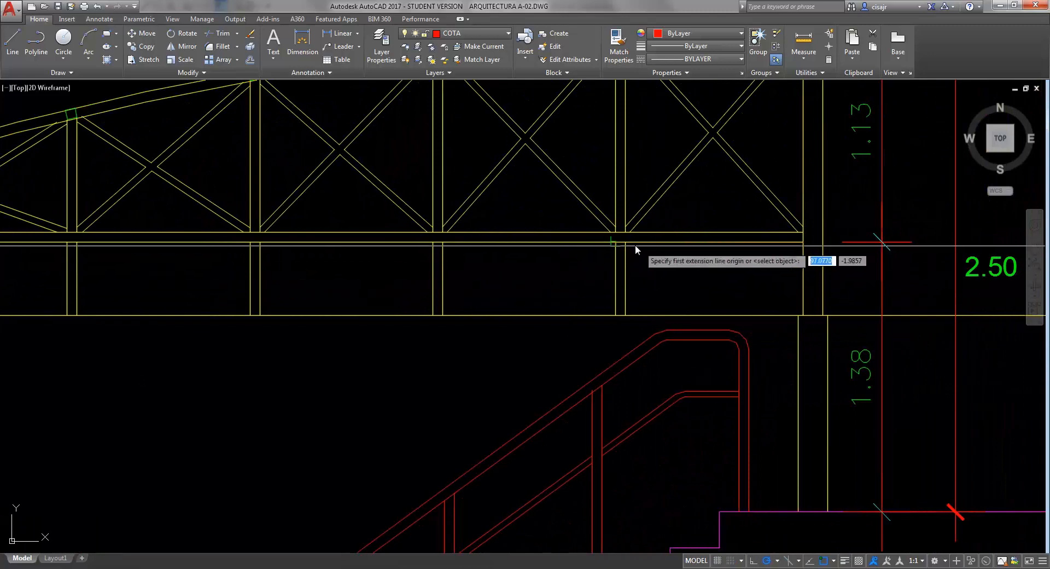
pyautogui.click(628, 243)
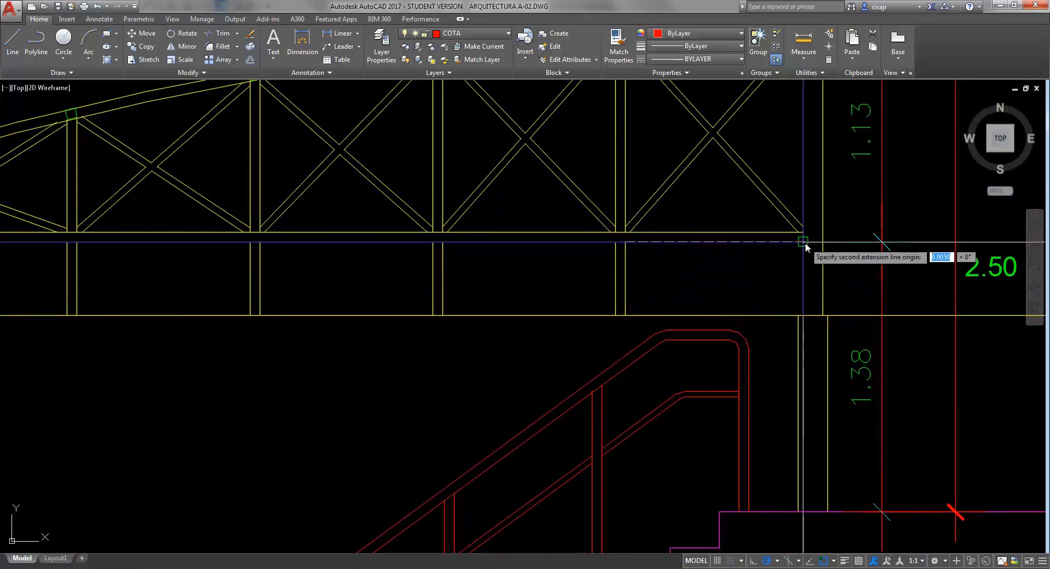
pyautogui.click(805, 241)
pyautogui.scroll(-4, 799, 249)
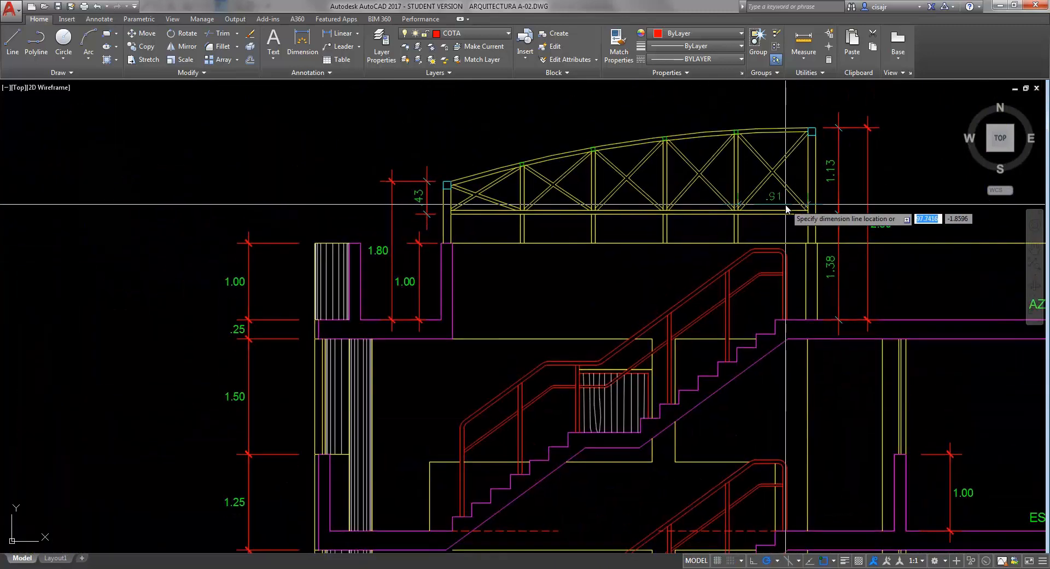
pyautogui.scroll(3, 788, 211)
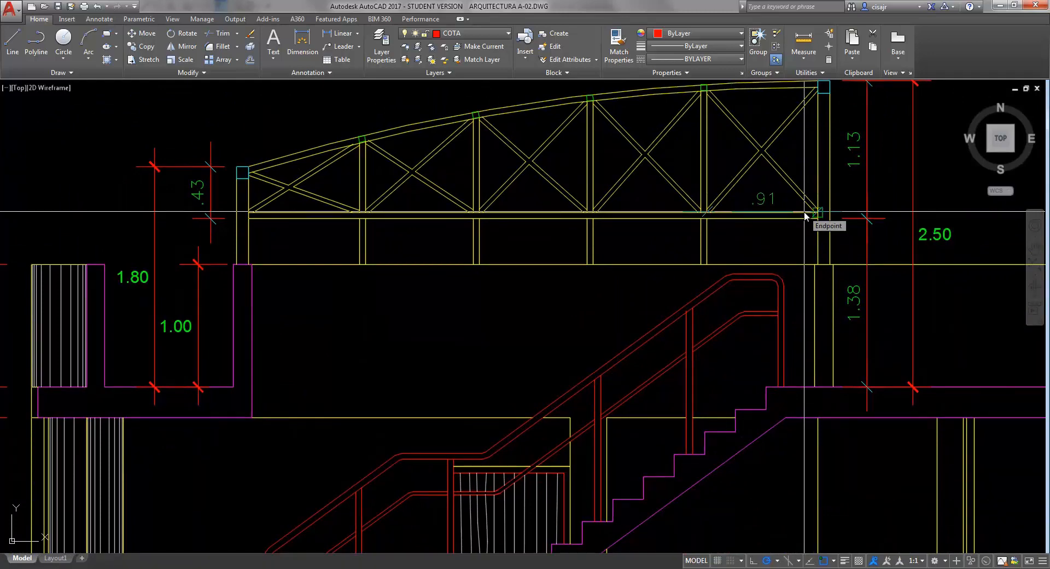
pyautogui.moveTo(805, 215); pyautogui.dragTo(821, 247, button='middle')
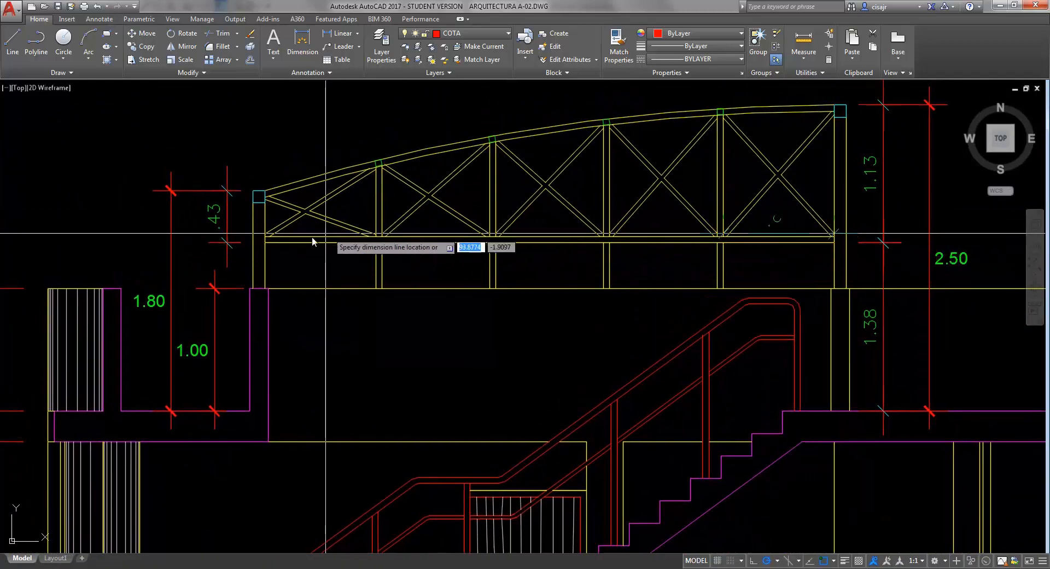
pyautogui.press('Escape')
pyautogui.moveTo(470, 242); pyautogui.dragTo(495, 248, button='middle')
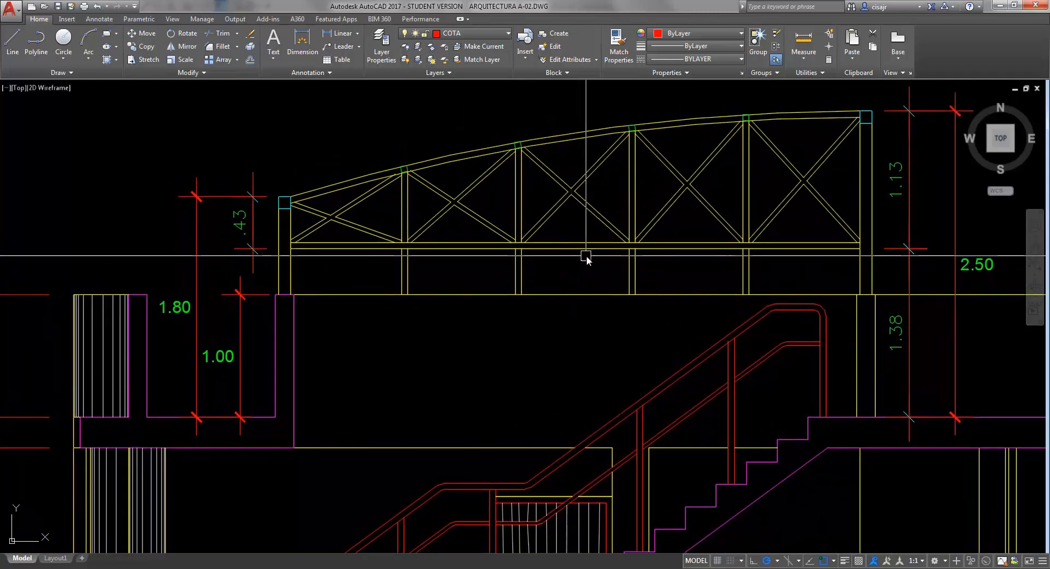
pyautogui.scroll(4, 491, 156)
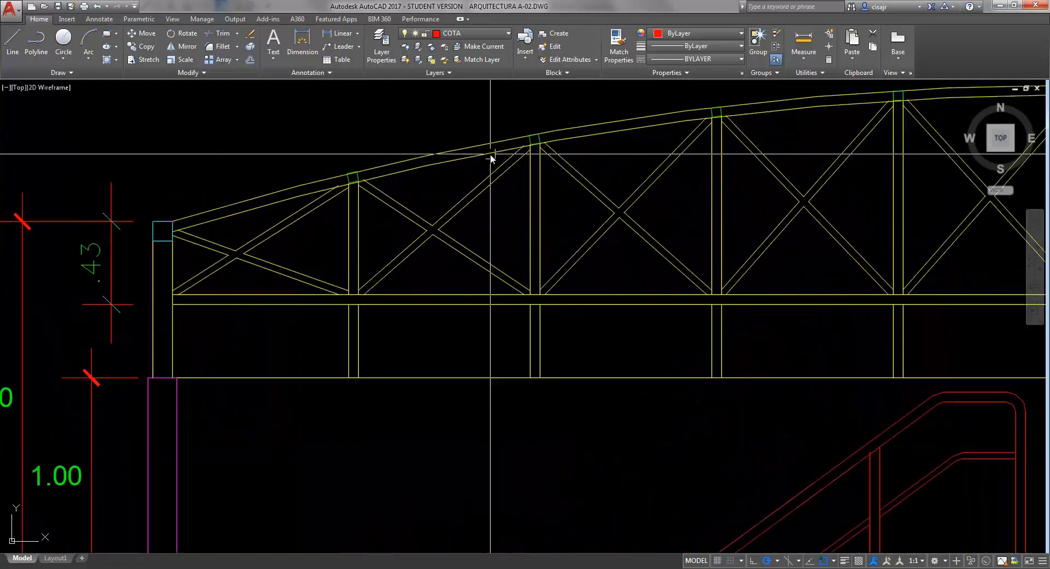
# Measure the thickness of the truss's curved top chord with temporary linear dimensions, discarding them without placing them
pyautogui.click(331, 34)
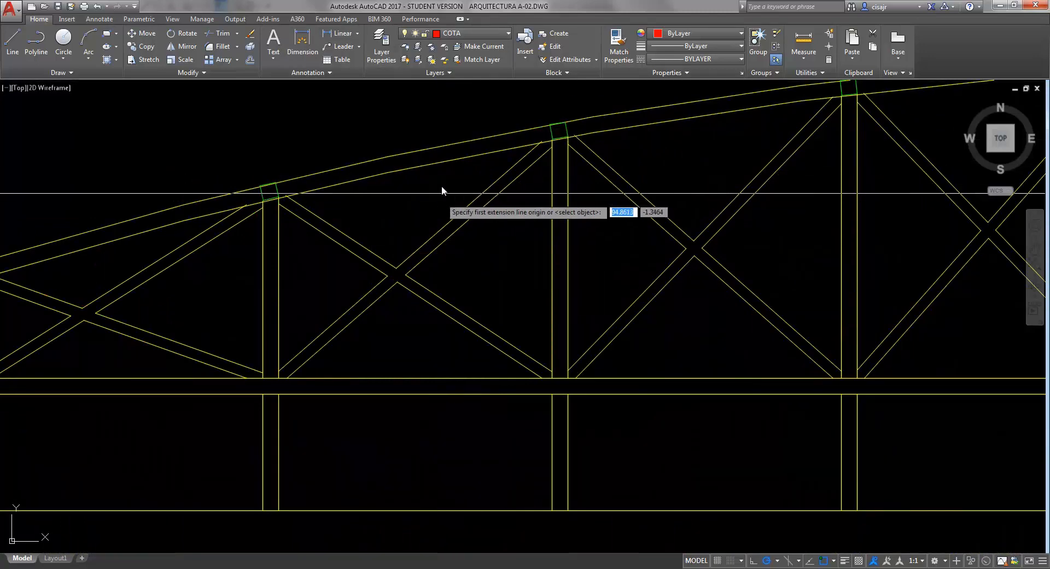
pyautogui.click(696, 116)
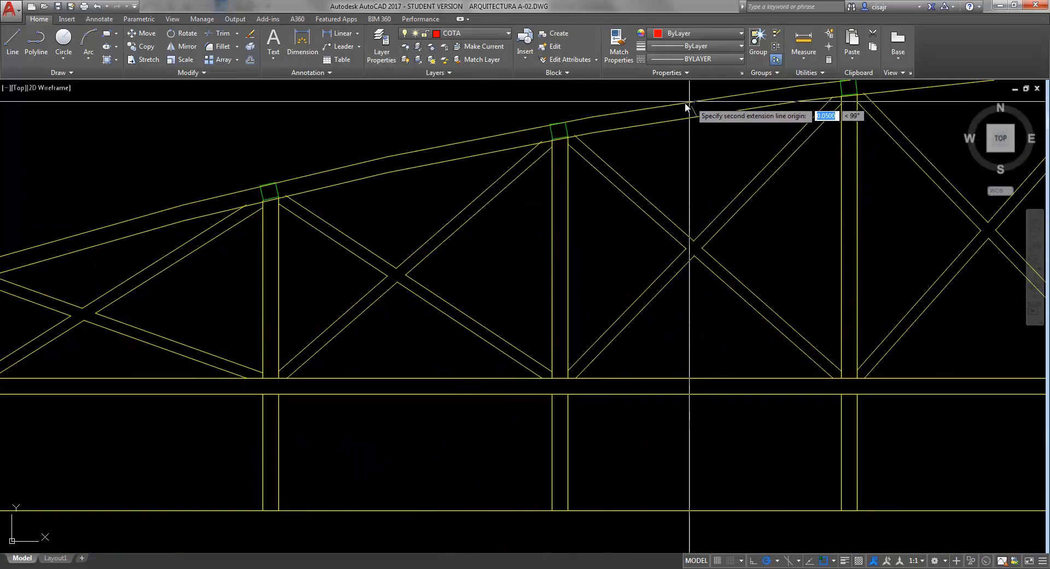
pyautogui.click(691, 103)
pyautogui.scroll(-4, 691, 103)
pyautogui.moveTo(684, 137); pyautogui.dragTo(652, 123, button='middle')
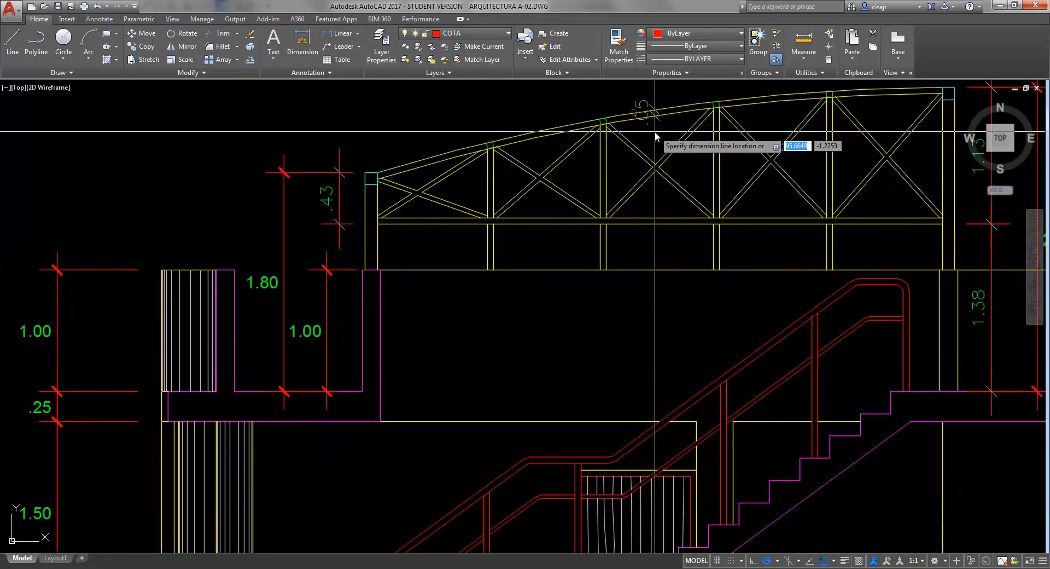
pyautogui.press('Escape')
pyautogui.press('space')
pyautogui.scroll(4, 588, 158)
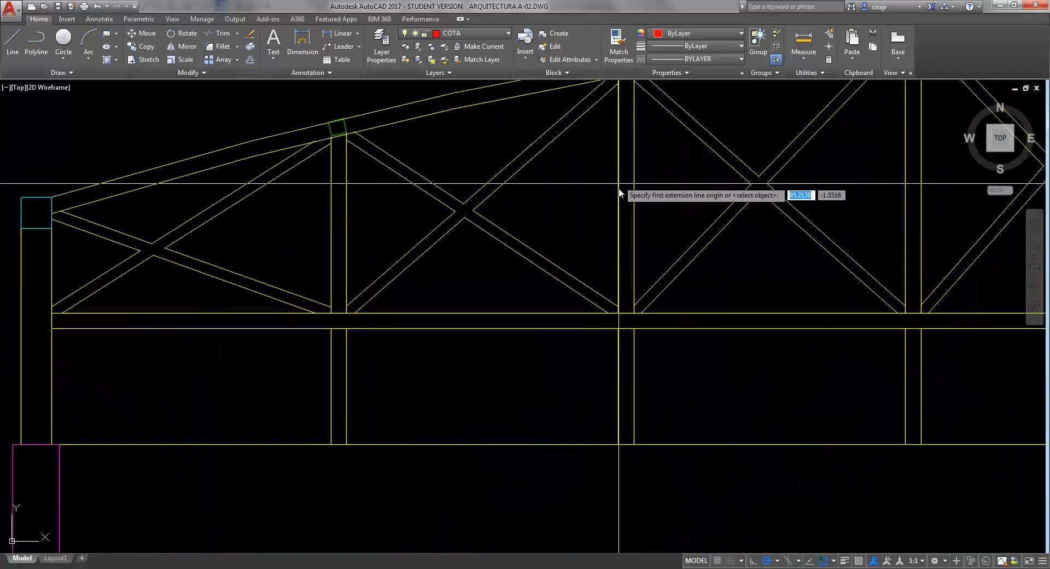
pyautogui.click(628, 196)
pyautogui.click(630, 201)
pyautogui.scroll(-5, 630, 201)
pyautogui.moveTo(628, 202); pyautogui.dragTo(625, 187, button='middle')
pyautogui.press('Escape')
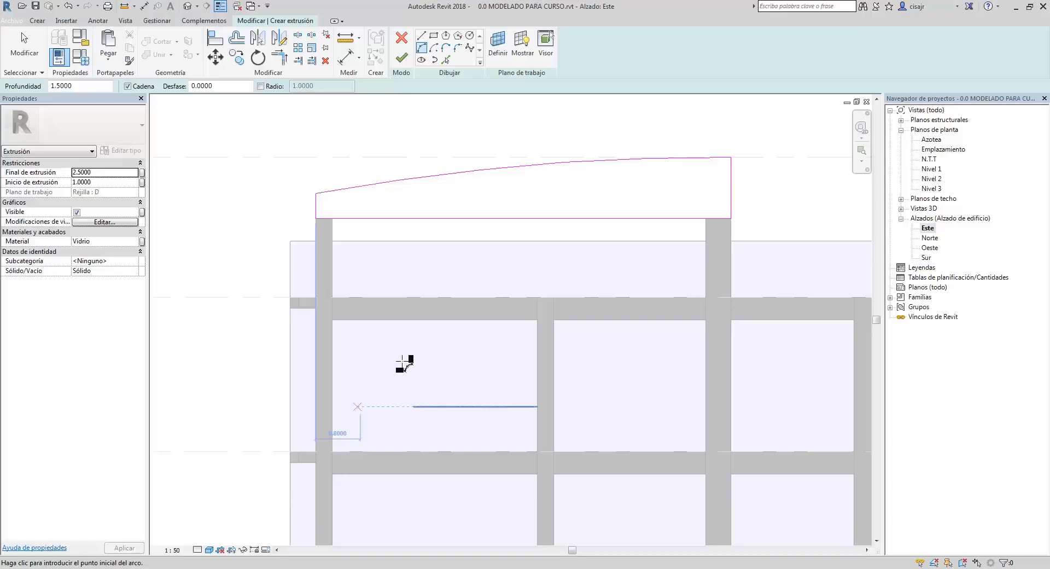
# Switch to Revit and offset the curved top, bottom and both end lines of the truss outline 0.05 inward, keeping the originals
pyautogui.scroll(5, 424, 244)
pyautogui.press('Escape')
pyautogui.press('Escape')
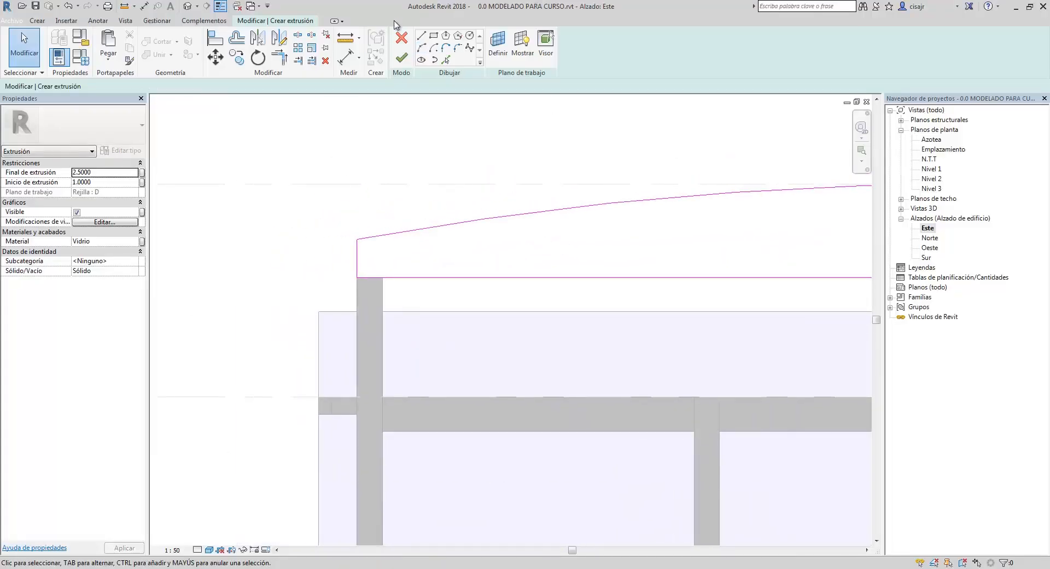
pyautogui.click(238, 39)
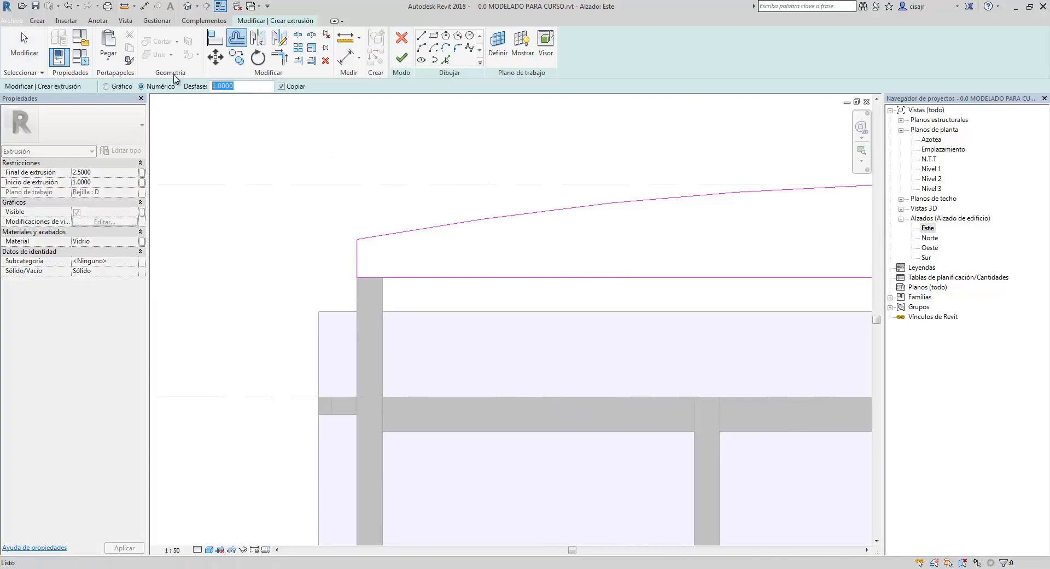
pyautogui.scroll(-1, 457, 211)
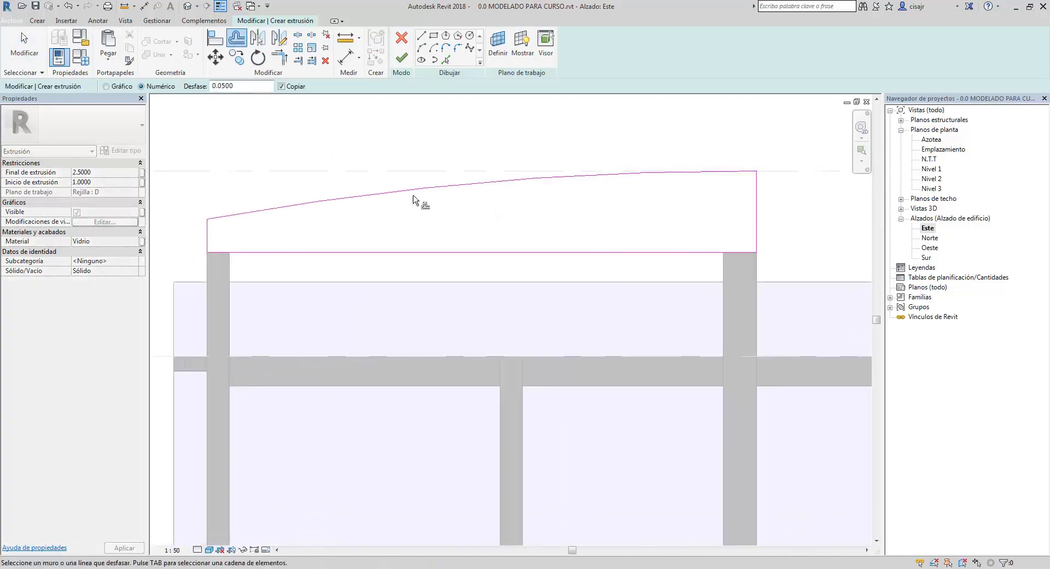
pyautogui.click(292, 221)
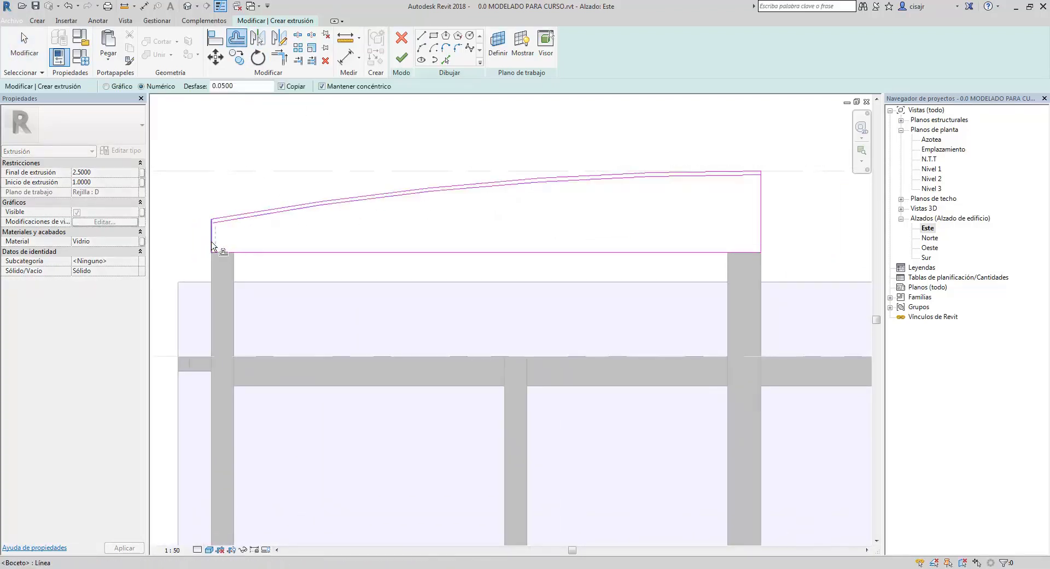
pyautogui.click(291, 257)
pyautogui.click(760, 216)
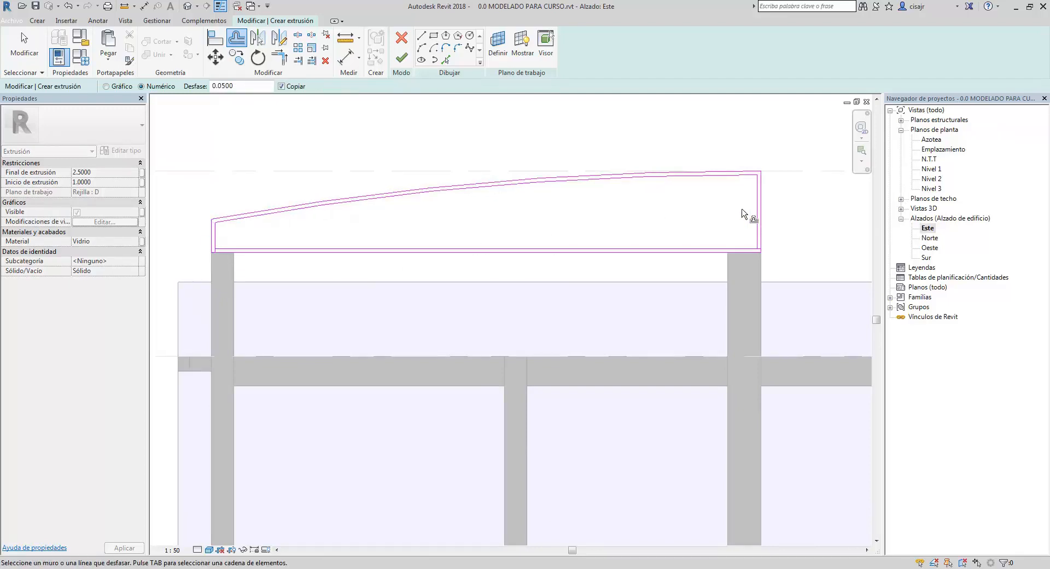
pyautogui.press('Escape')
# Sketch the first two vertical members from the tall end by offsetting copies 0.88 for the bays and 0.05 for the member widths
pyautogui.moveTo(673, 243)
pyautogui.mouseDown(button='middle')
pyautogui.moveTo(688, 224)
pyautogui.moveTo(668, 205)
pyautogui.moveTo(691, 238)
pyautogui.mouseUp(button='middle')
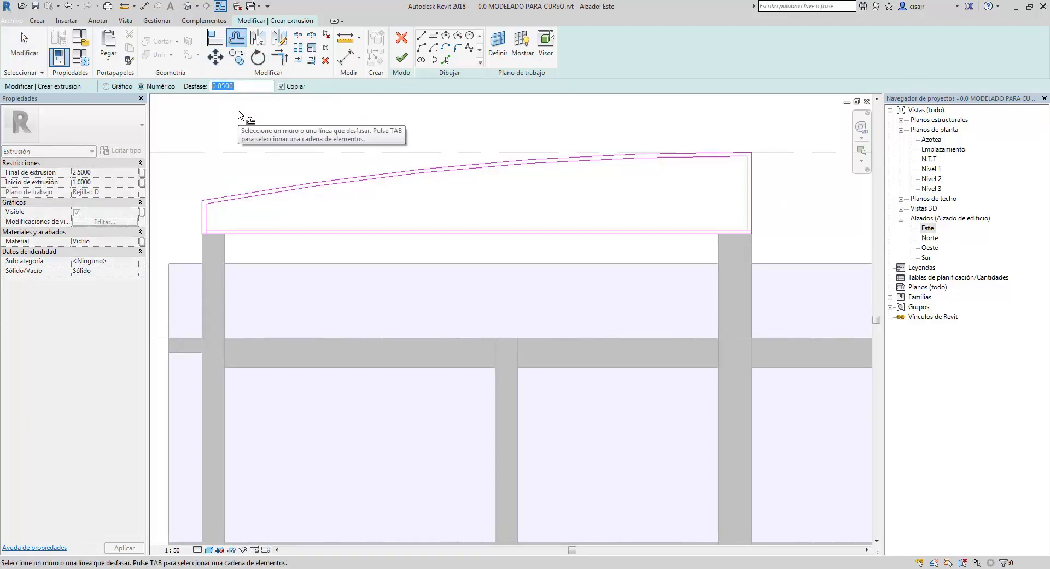
pyautogui.press('Return')
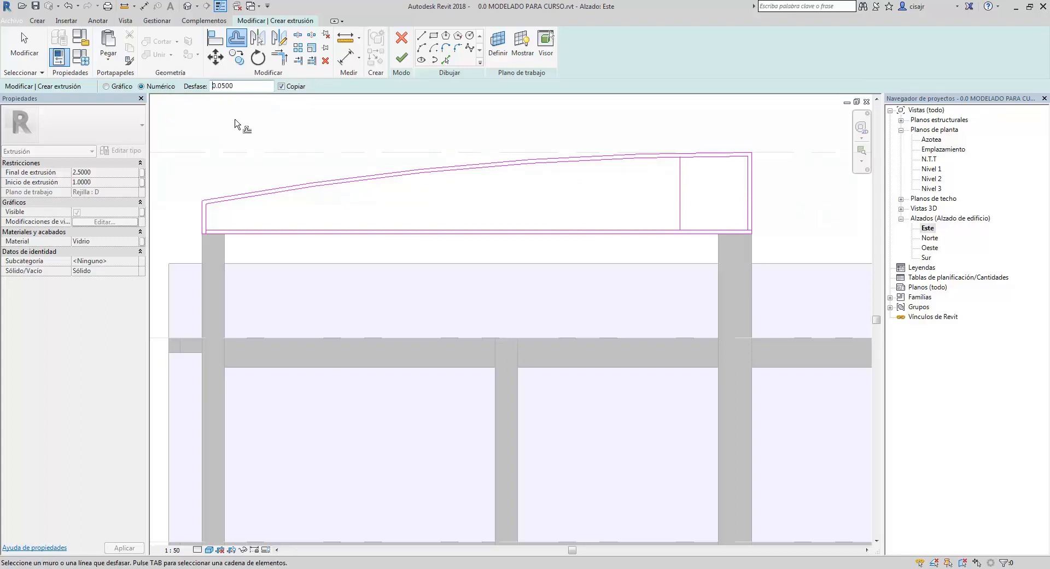
pyautogui.click(680, 204)
pyautogui.moveTo(633, 205); pyautogui.dragTo(624, 205, button='middle')
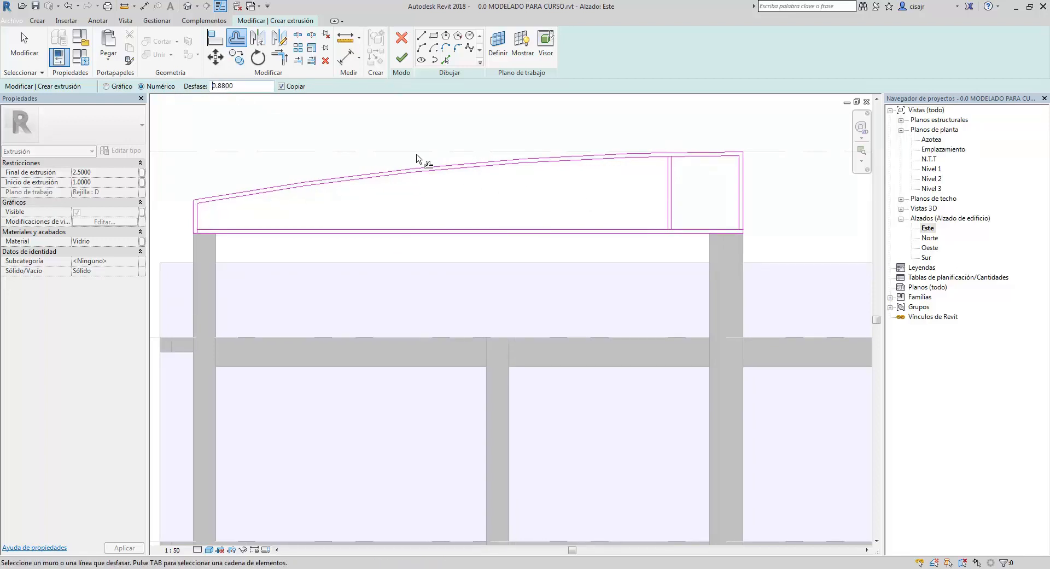
pyautogui.click(667, 201)
pyautogui.press('Escape')
pyautogui.scroll(2, 629, 149)
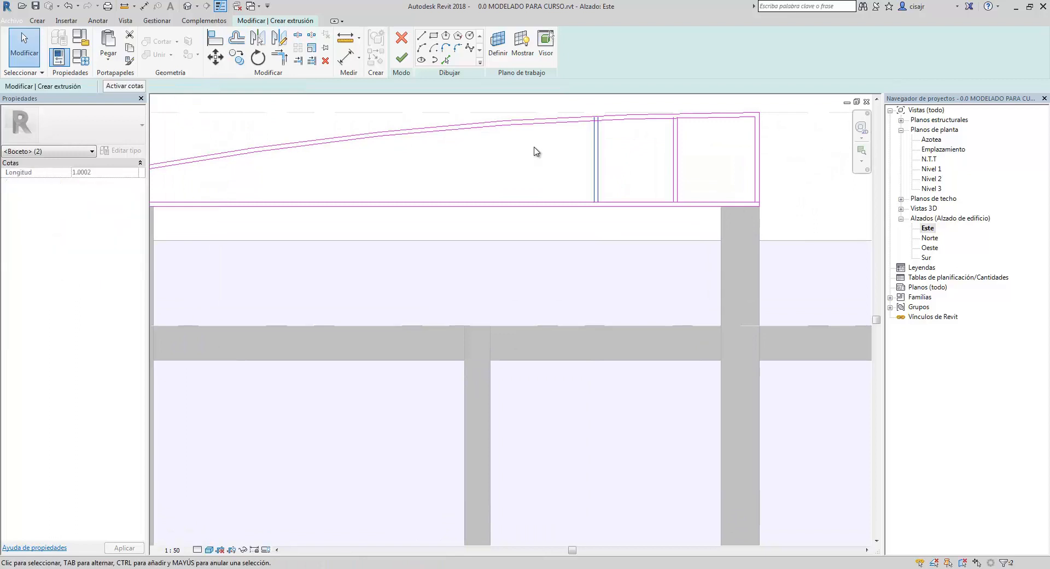
# Copy the second vertical member's line pair one bay toward the low end to form the third vertical
pyautogui.click(237, 61)
pyautogui.scroll(1, 664, 195)
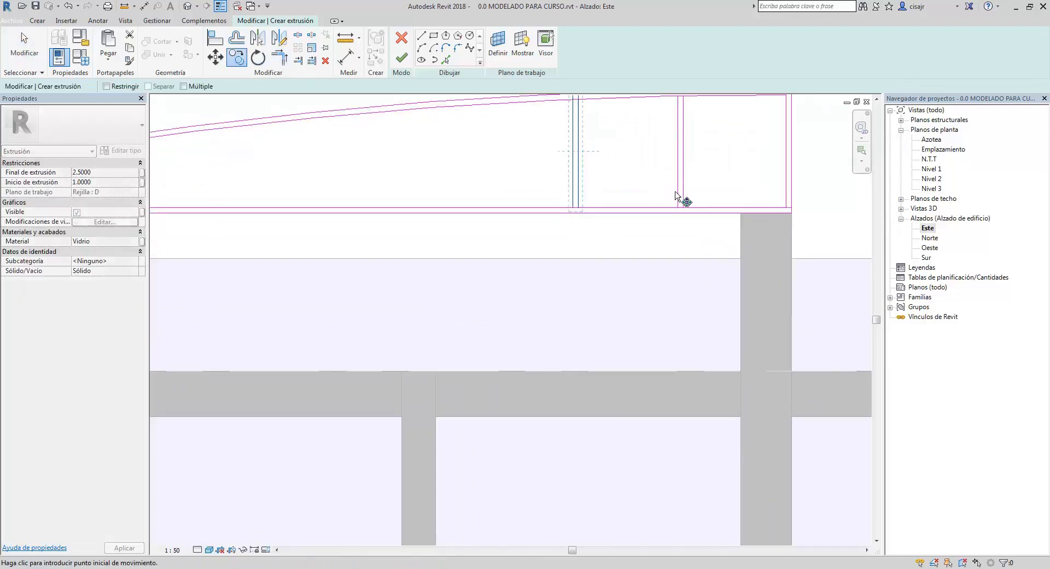
pyautogui.click(563, 208)
pyautogui.moveTo(563, 220); pyautogui.dragTo(742, 259, button='middle')
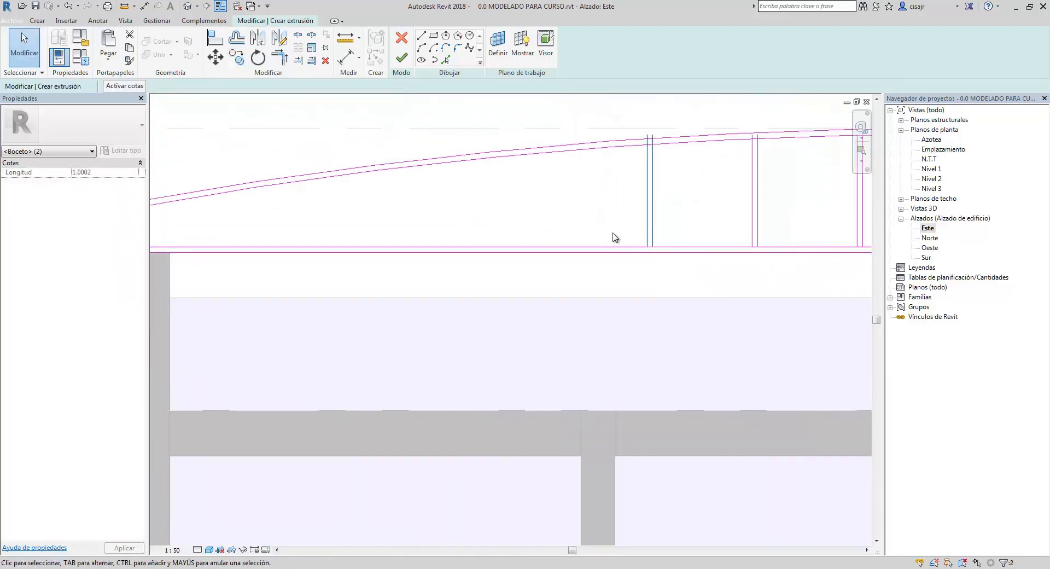
# Make four more copies of the third vertical member toward the low end with multiple copying, keeping 0.88 clear bays
pyautogui.press('c')
pyautogui.press('o')
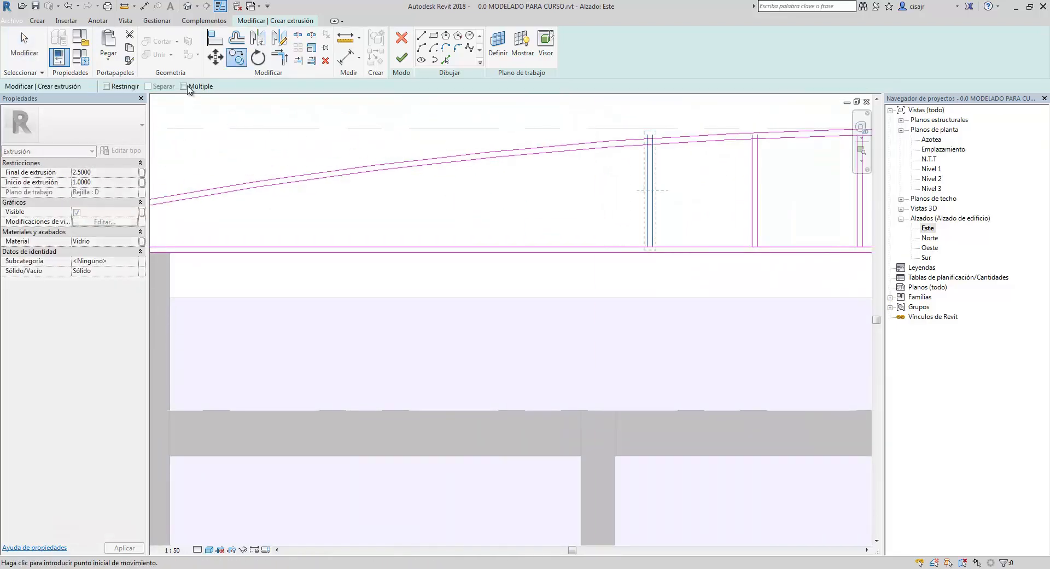
pyautogui.click(666, 253)
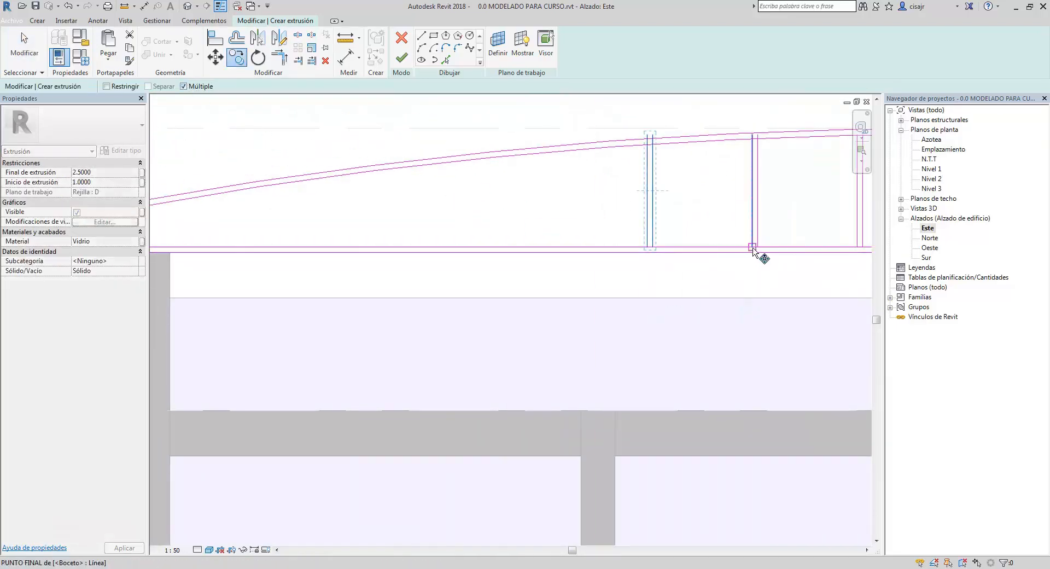
pyautogui.click(750, 246)
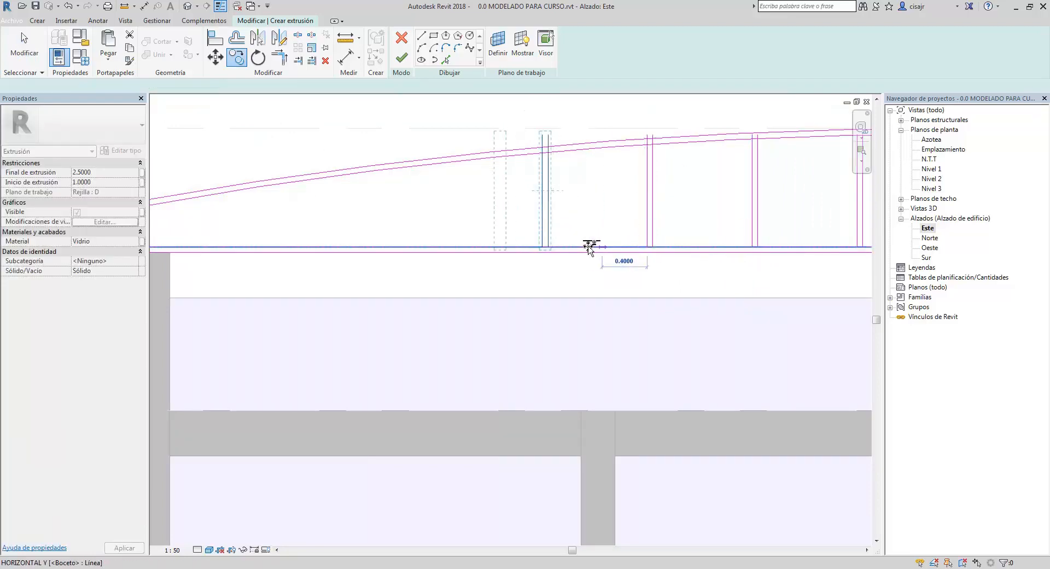
pyautogui.click(547, 246)
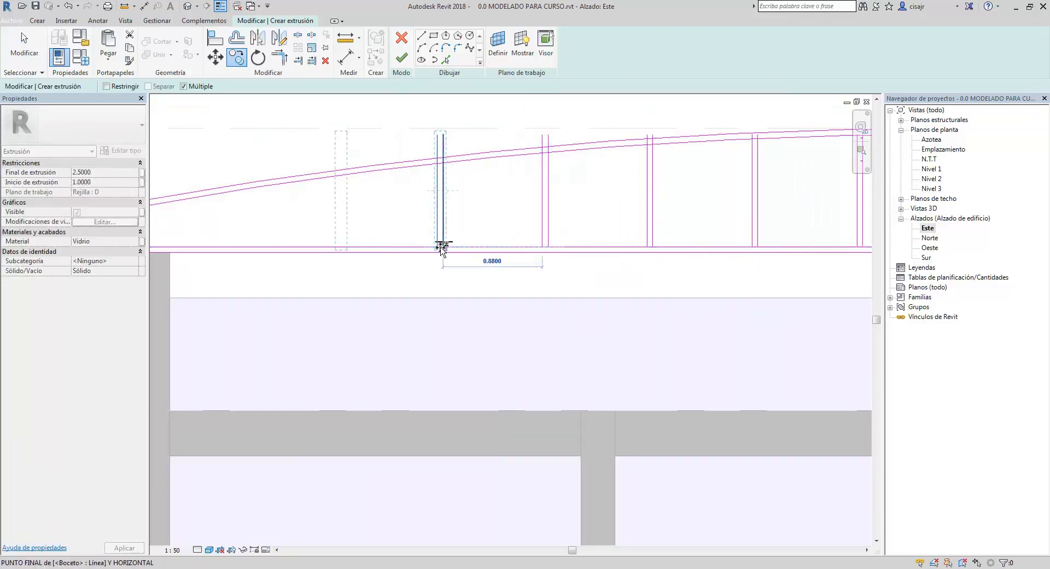
pyautogui.moveTo(436, 252); pyautogui.dragTo(529, 252, button='middle')
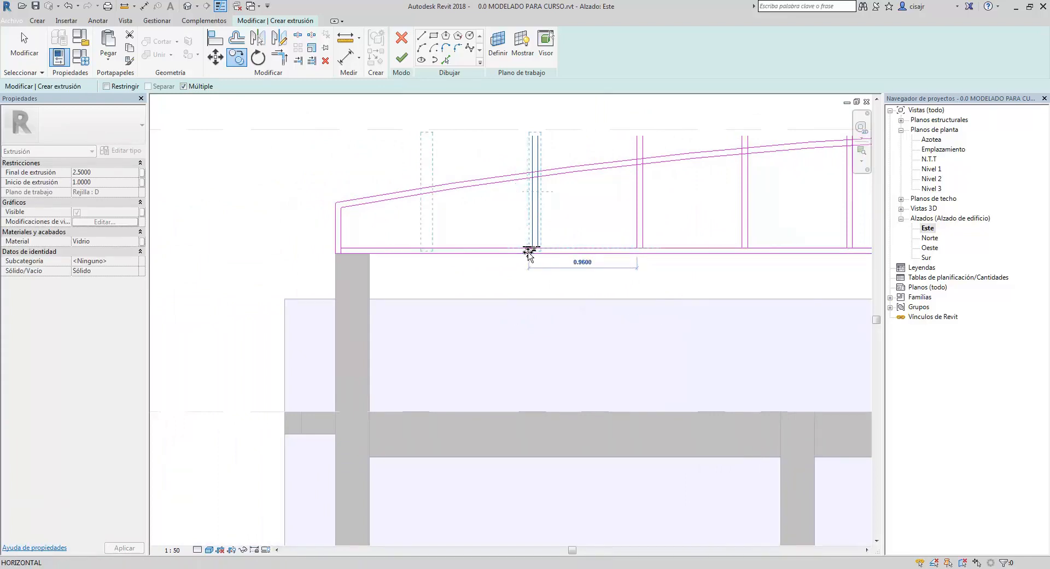
pyautogui.click(533, 249)
pyautogui.scroll(-3, 494, 260)
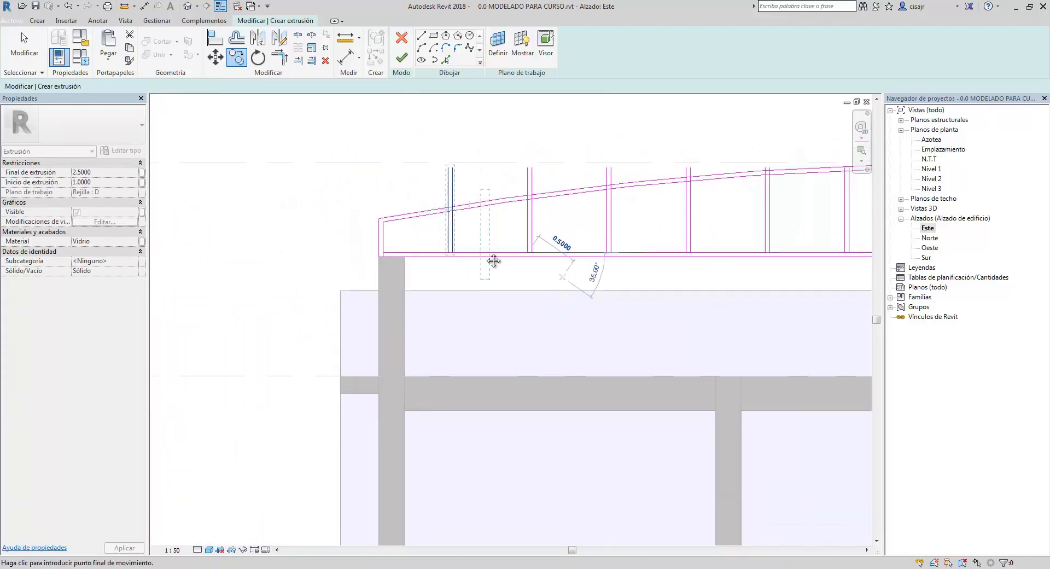
pyautogui.scroll(-4, 511, 279)
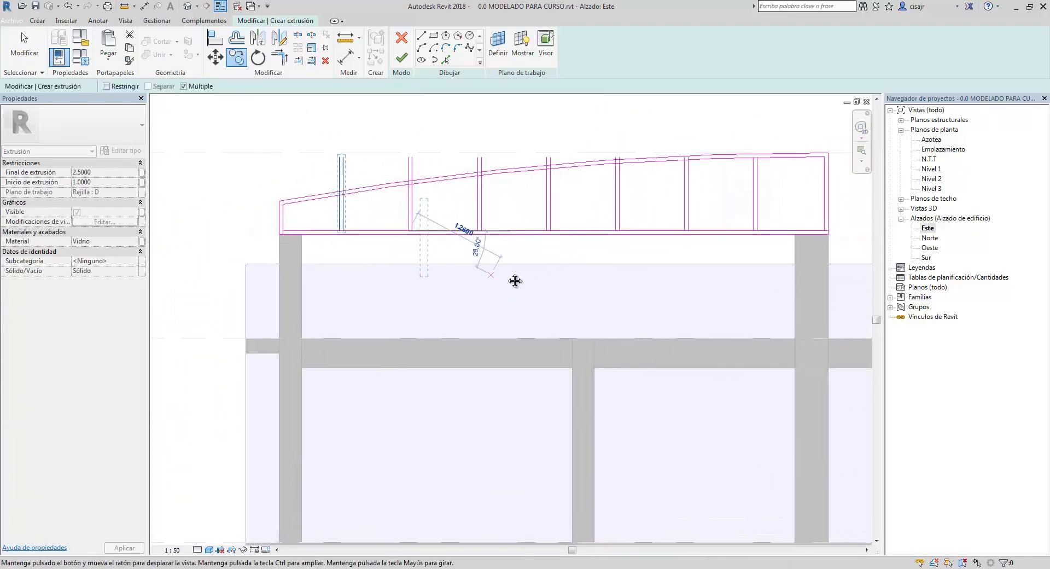
pyautogui.press('Escape')
pyautogui.moveTo(425, 192)
pyautogui.mouseDown(button='middle')
pyautogui.moveTo(450, 199)
pyautogui.moveTo(417, 177)
pyautogui.mouseUp(button='middle')
pyautogui.scroll(3, 437, 202)
pyautogui.scroll(1, 428, 176)
pyautogui.press('Escape')
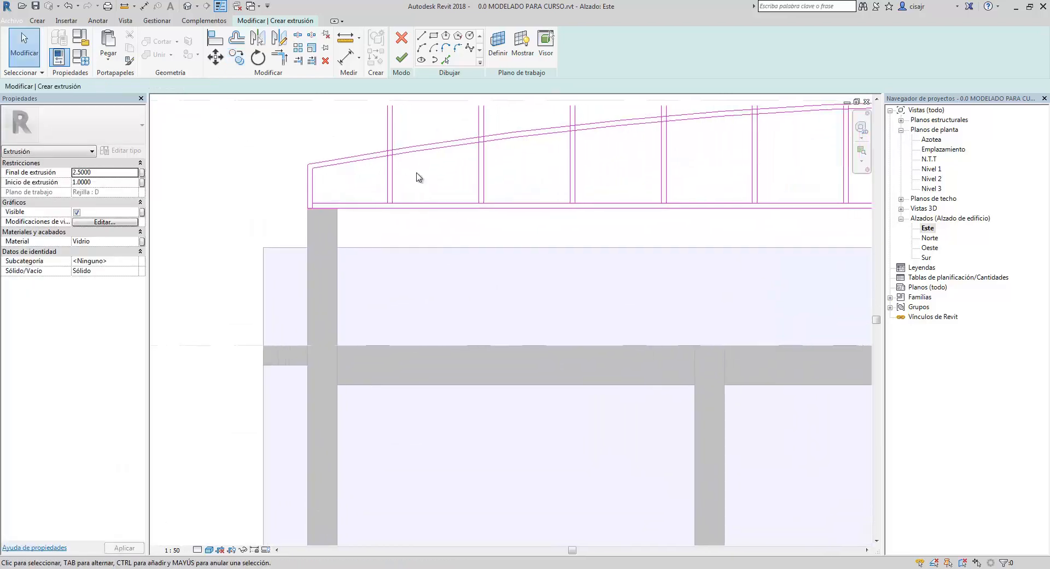
# Trim the upper ends of all the vertical member lines to the inner curve of the top chord
pyautogui.click(298, 61)
pyautogui.click(448, 154)
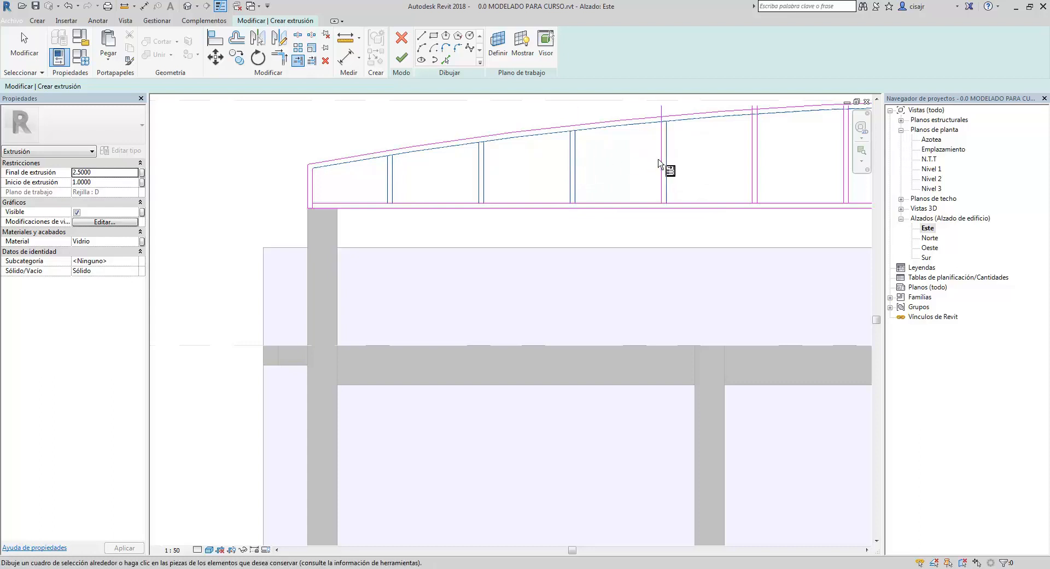
pyautogui.moveTo(563, 182); pyautogui.dragTo(420, 189, button='middle')
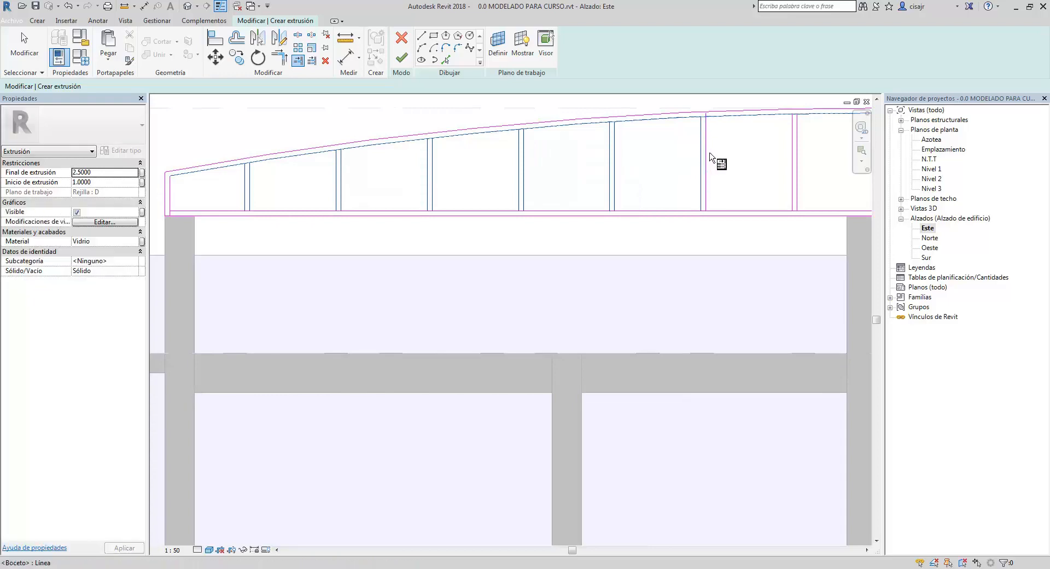
pyautogui.moveTo(745, 164); pyautogui.dragTo(621, 166, button='middle')
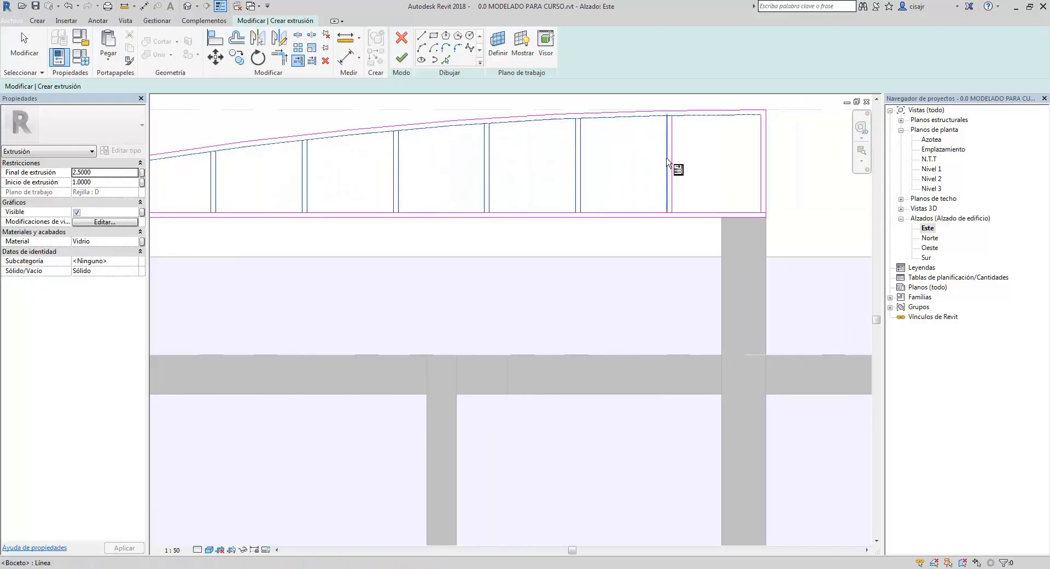
pyautogui.press('Escape')
pyautogui.press('Escape')
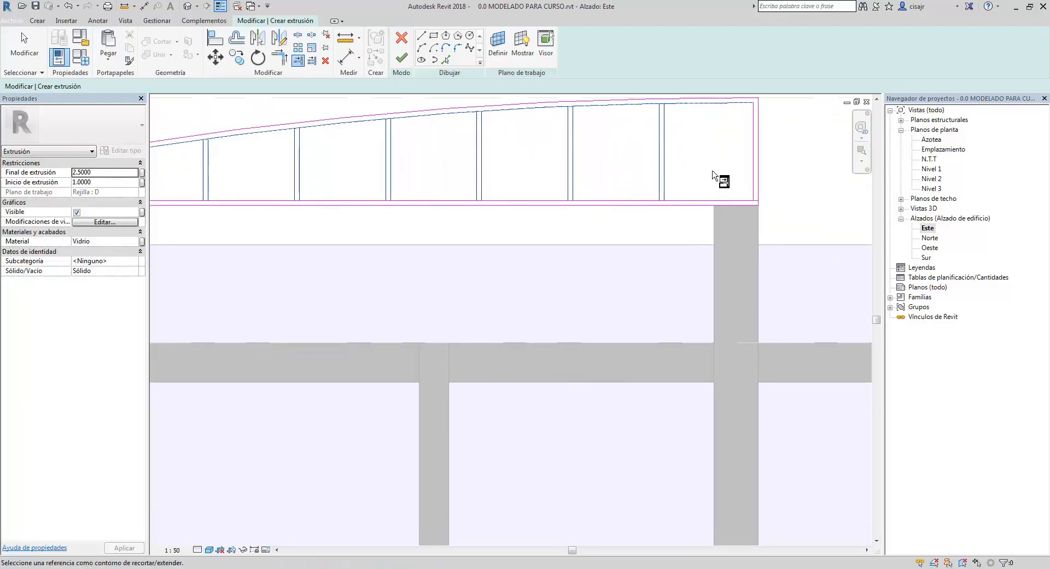
# Trim the inner bottom chord line and the inner end post lines to meet in corners at both ends of the truss
pyautogui.scroll(-1, 608, 217)
pyautogui.moveTo(450, 222); pyautogui.dragTo(488, 197, button='middle')
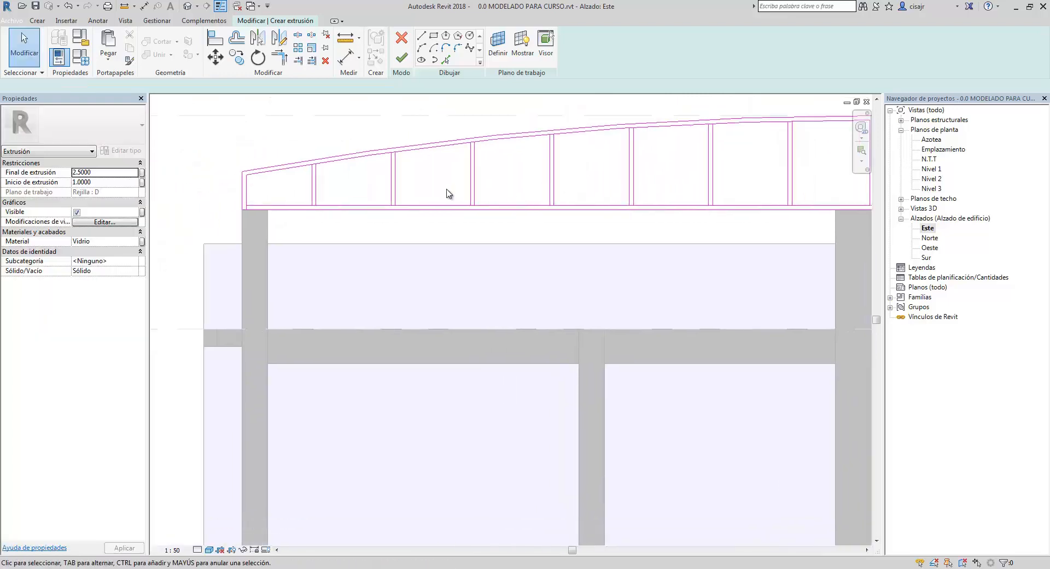
pyautogui.scroll(3, 300, 211)
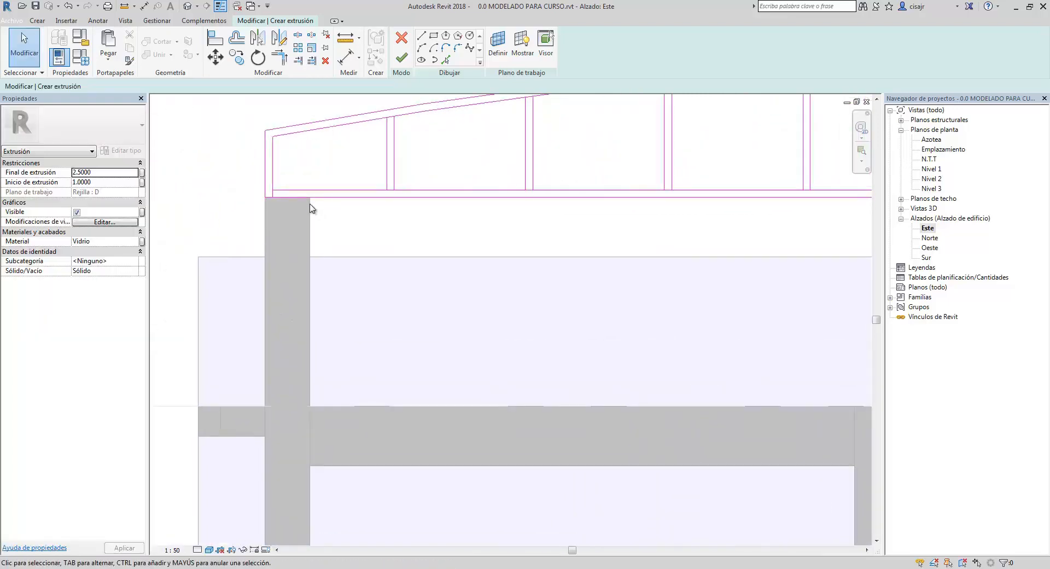
pyautogui.press('t')
pyautogui.press('r')
pyautogui.click(284, 190)
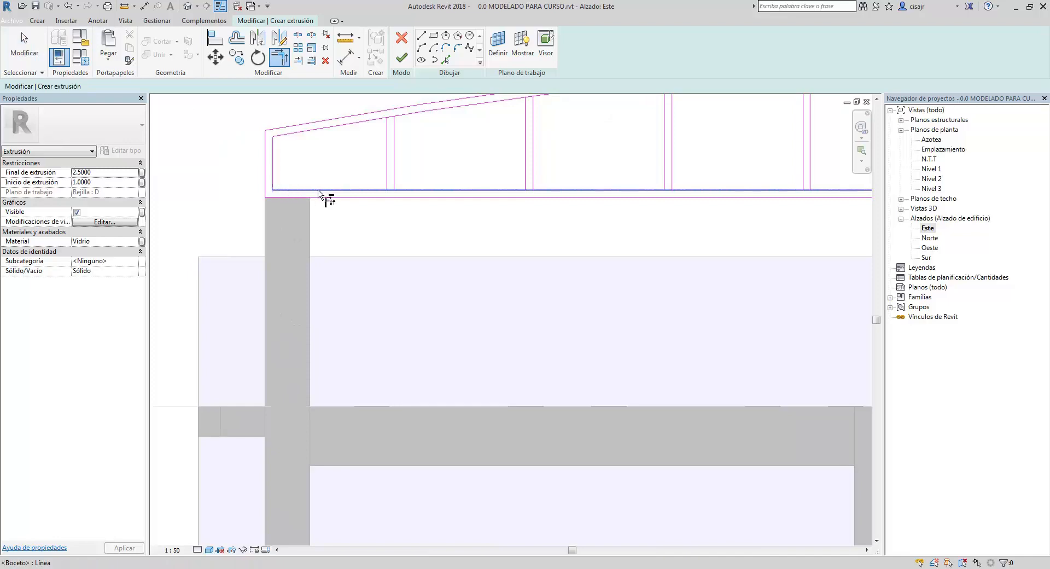
pyautogui.scroll(-2, 447, 196)
pyautogui.moveTo(584, 211); pyautogui.dragTo(240, 211, button='middle')
pyautogui.scroll(1, 592, 182)
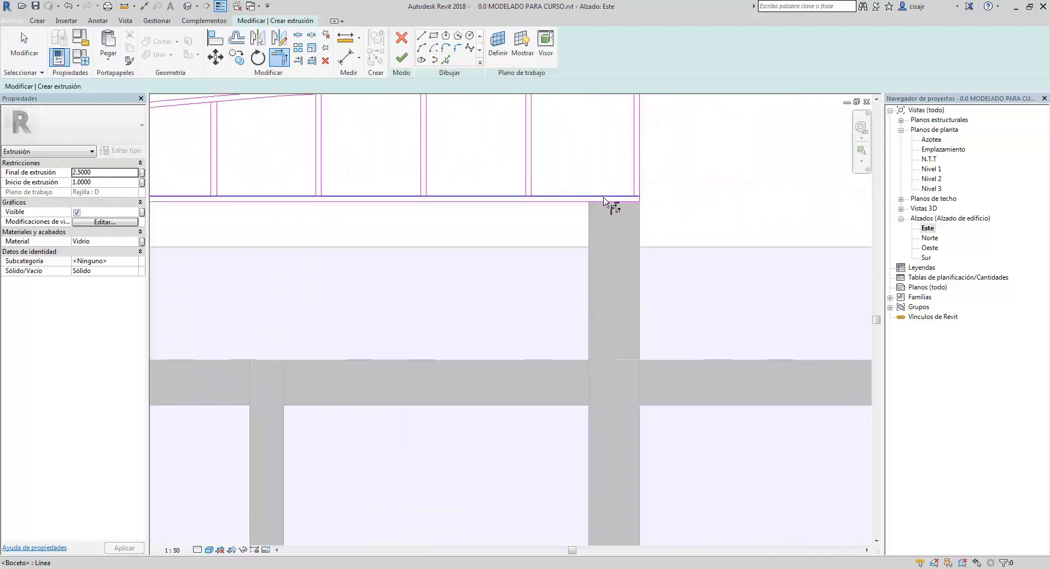
pyautogui.click(604, 197)
pyautogui.click(634, 186)
pyautogui.scroll(-2, 559, 201)
pyautogui.moveTo(483, 225); pyautogui.dragTo(602, 214, button='middle')
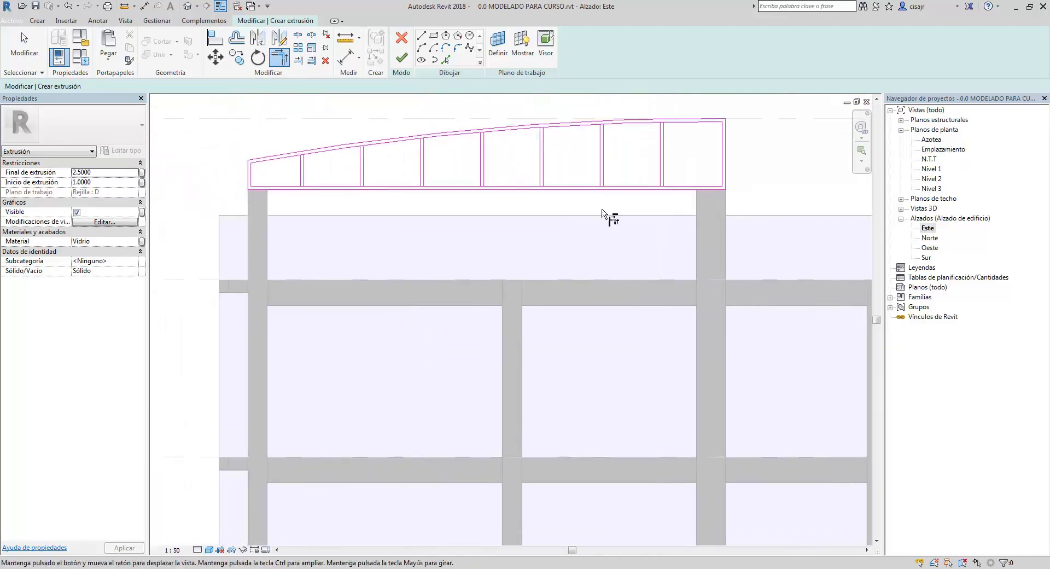
pyautogui.press('Escape')
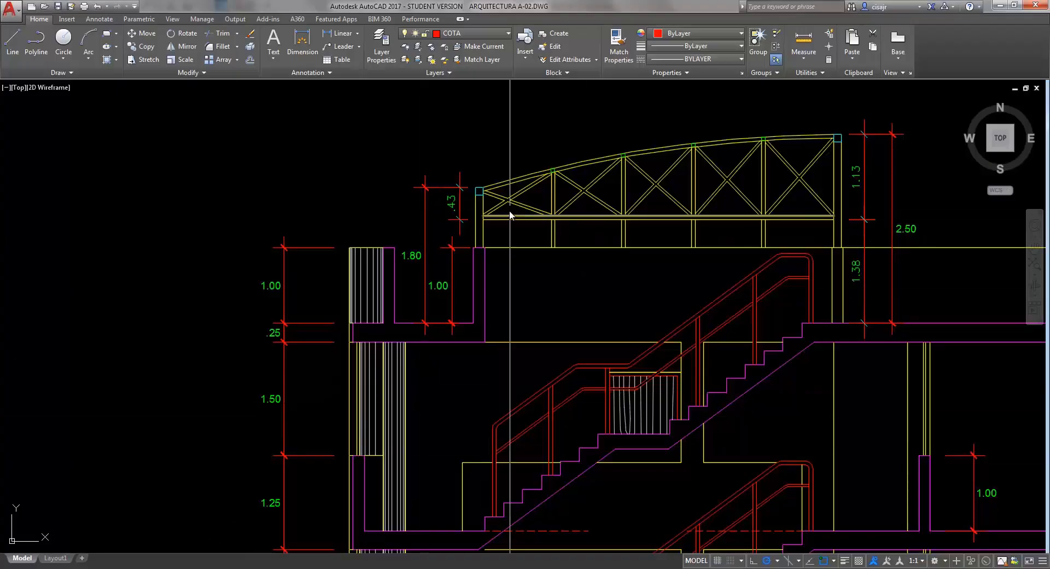
# In the AutoCAD section, measure the width of a diagonal member in the truss's second bay with a linear dimension
pyautogui.scroll(5, 479, 235)
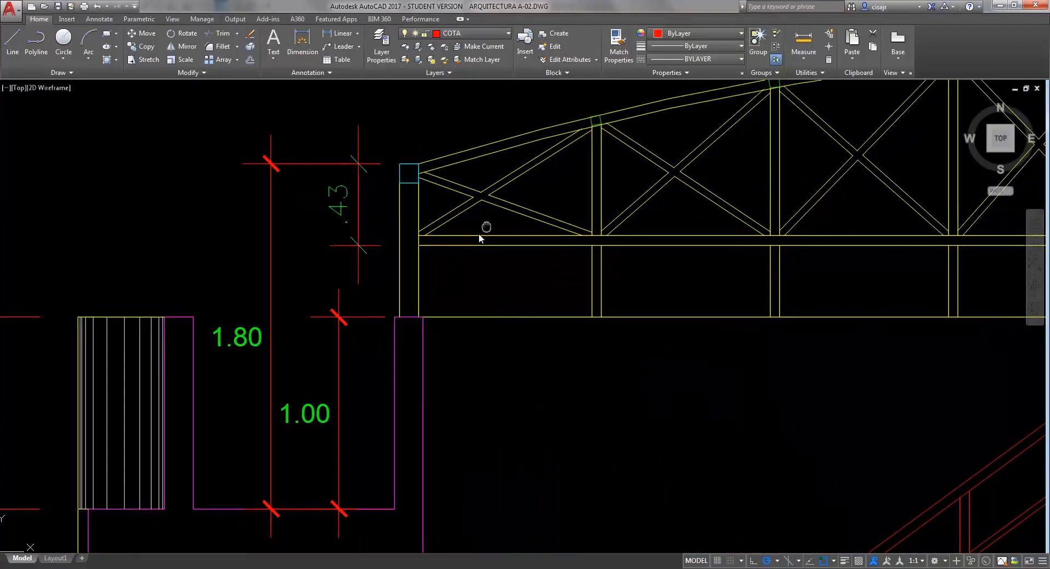
pyautogui.scroll(6, 581, 124)
pyautogui.scroll(-4, 618, 235)
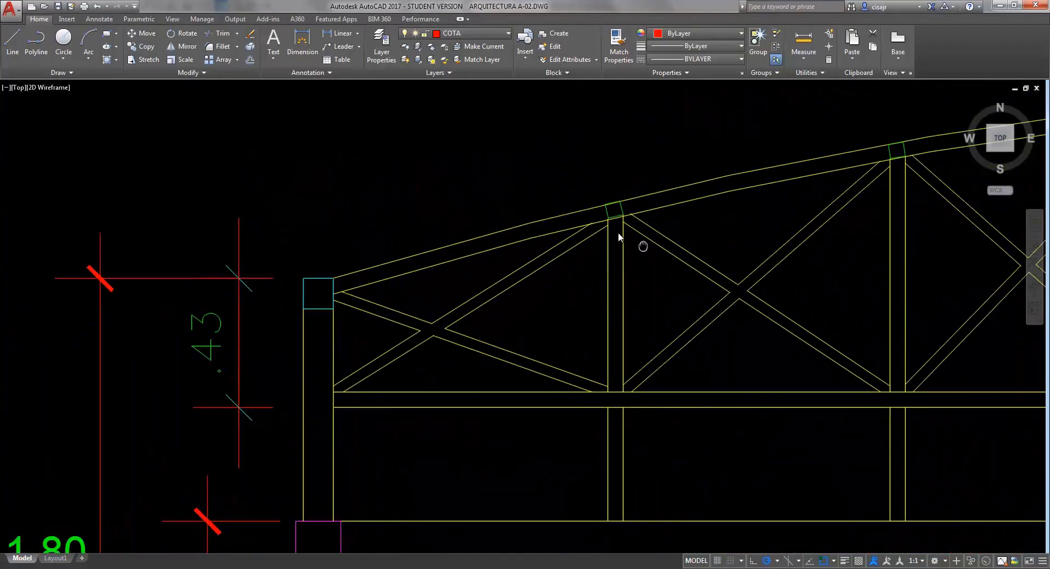
pyautogui.scroll(-2, 747, 197)
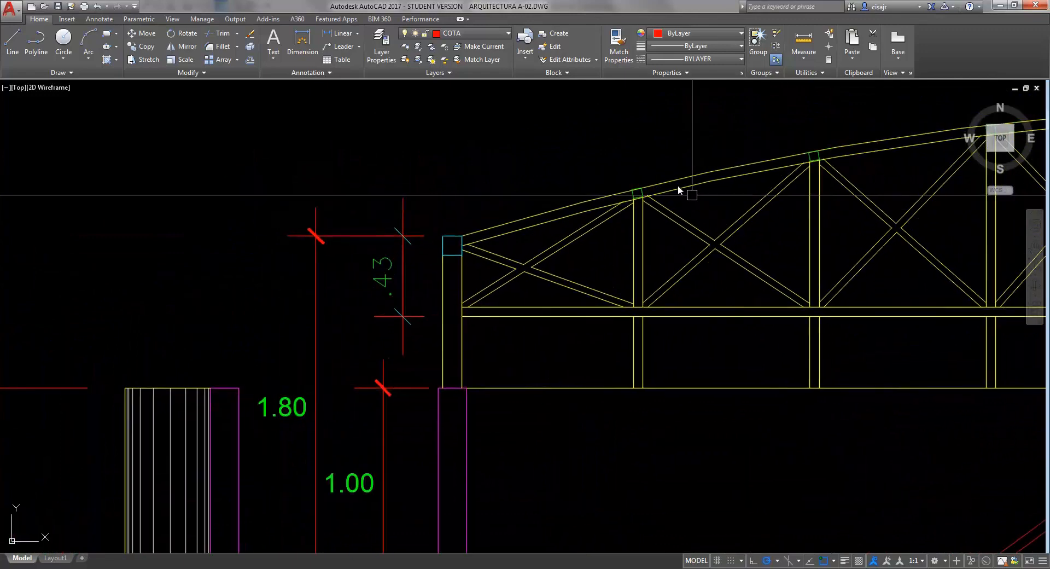
pyautogui.click(340, 41)
pyautogui.scroll(4, 730, 216)
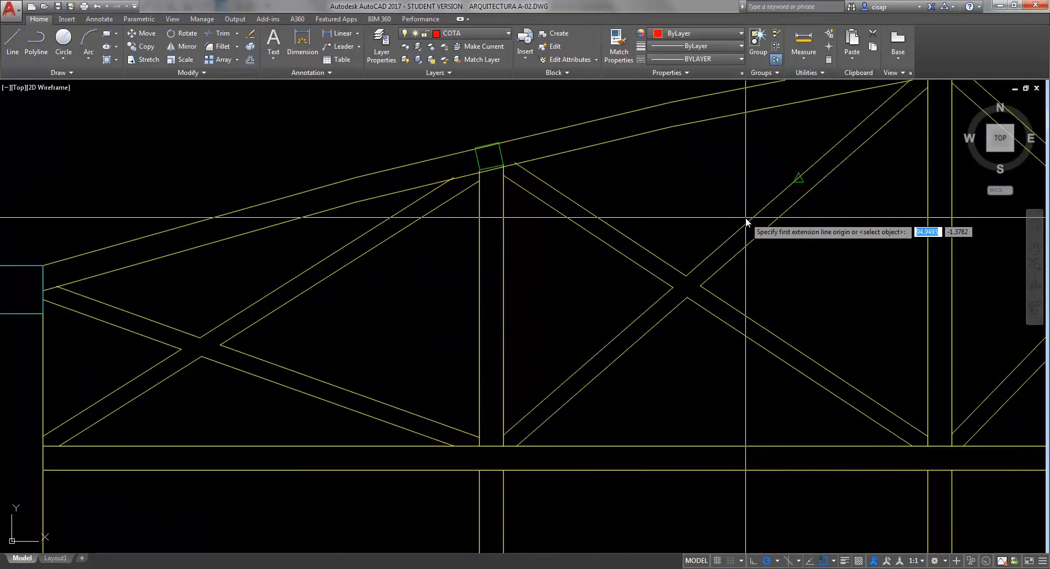
pyautogui.click(798, 178)
pyautogui.click(807, 189)
pyautogui.scroll(-2, 808, 190)
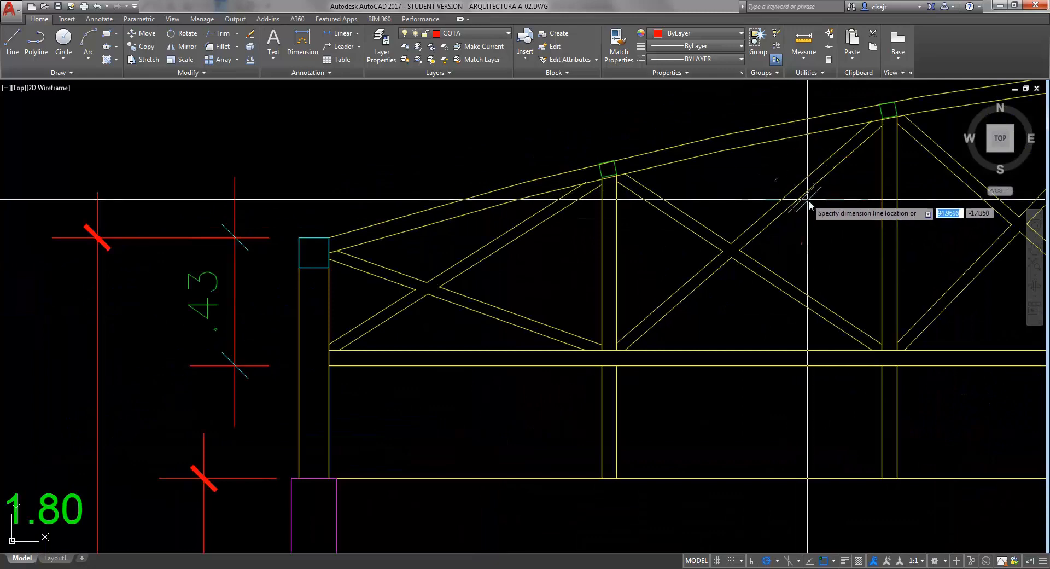
pyautogui.scroll(1, 809, 200)
pyautogui.scroll(1, 792, 210)
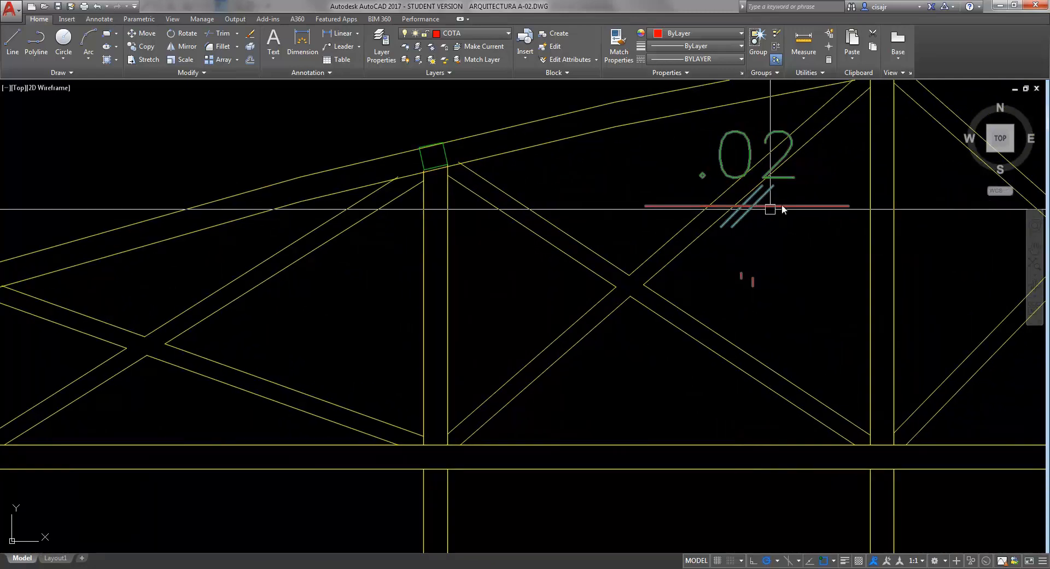
# Inspect the diagonal's width dimension in its properties, previewing it with 0.000 precision
pyautogui.click(781, 205)
pyautogui.scroll(-2, 724, 208)
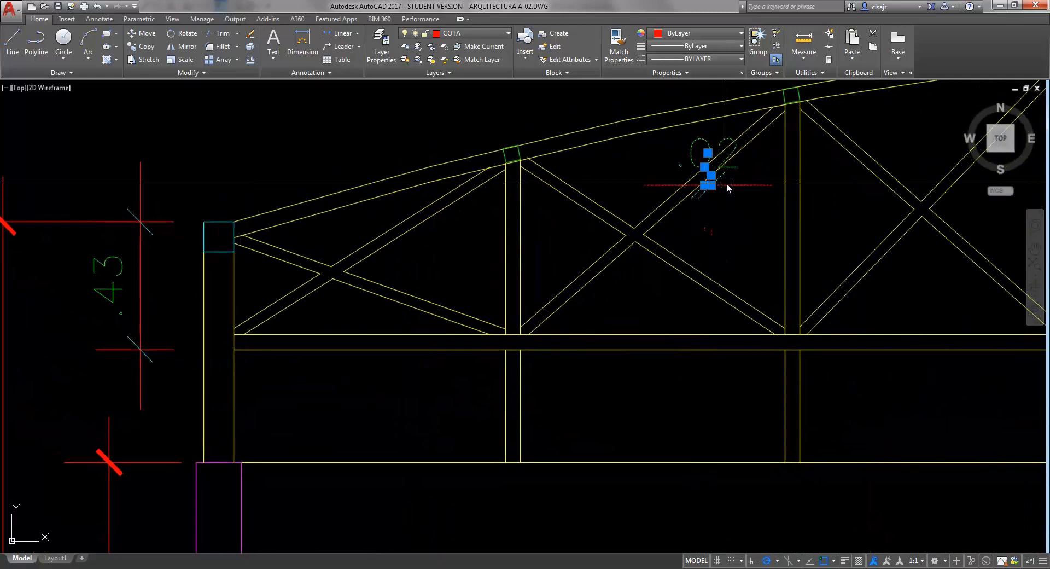
pyautogui.rightClick(737, 202)
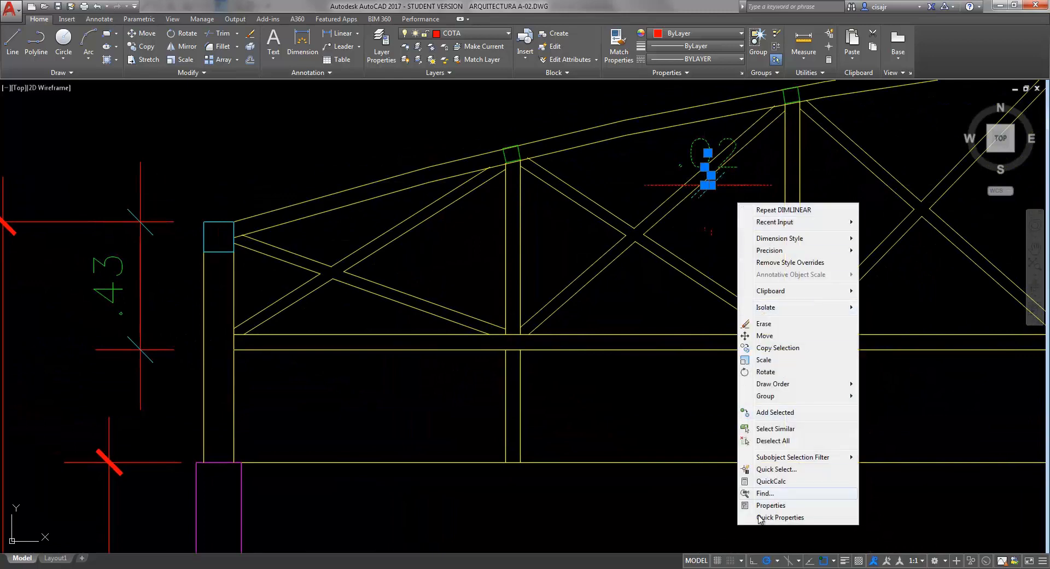
pyautogui.click(774, 505)
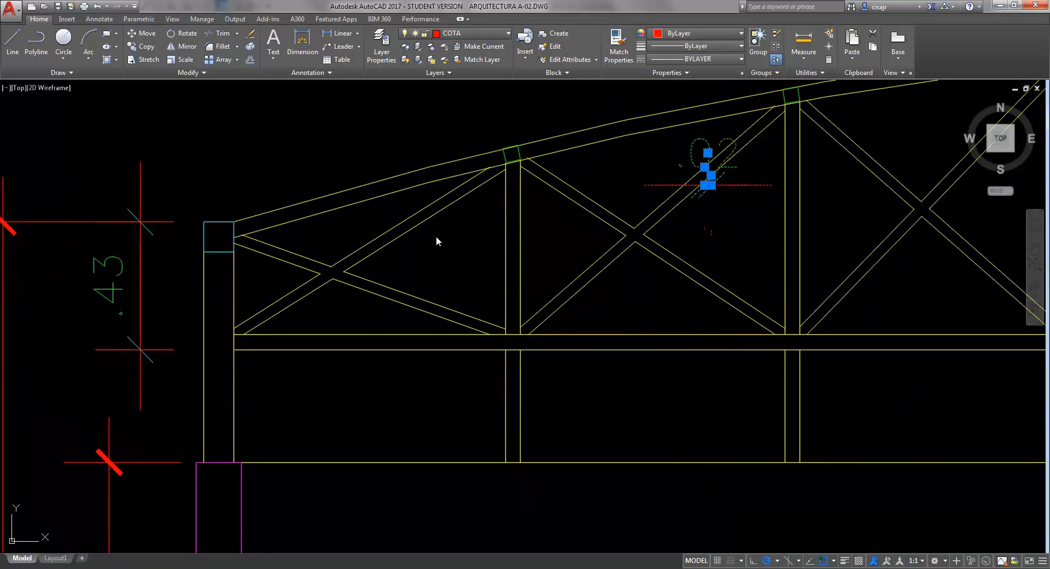
pyautogui.hotkey('ctrl', '1')
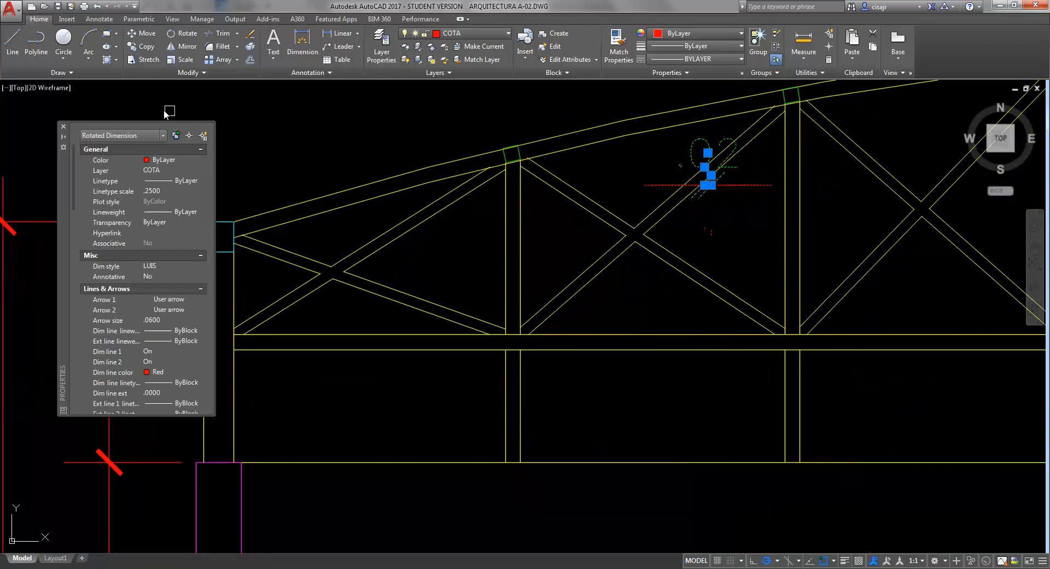
pyautogui.moveTo(72, 189); pyautogui.dragTo(55, 343)
pyautogui.click(202, 362)
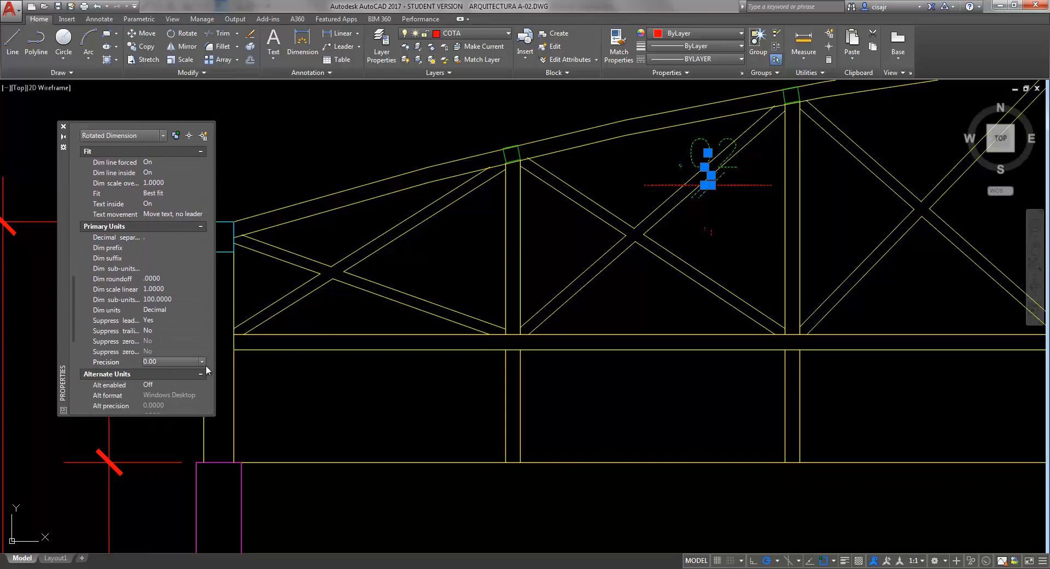
pyautogui.click(202, 361)
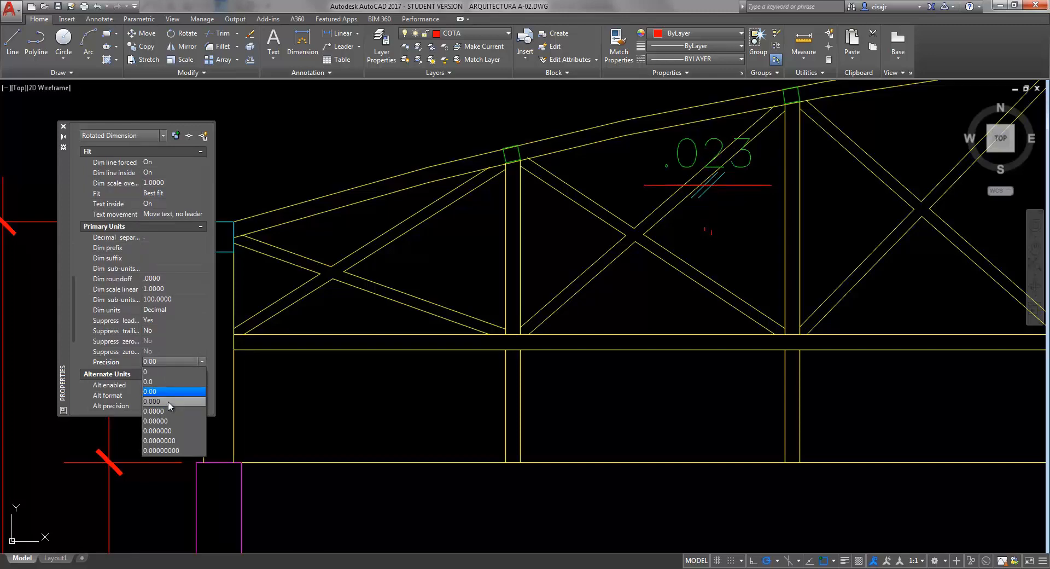
pyautogui.click(63, 130)
pyautogui.click(64, 127)
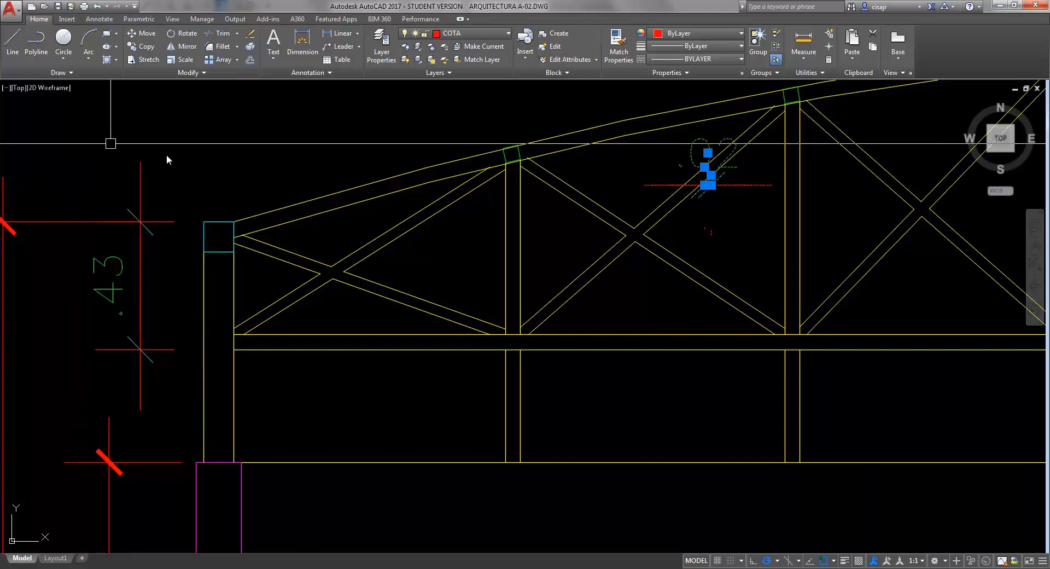
pyautogui.press('Escape')
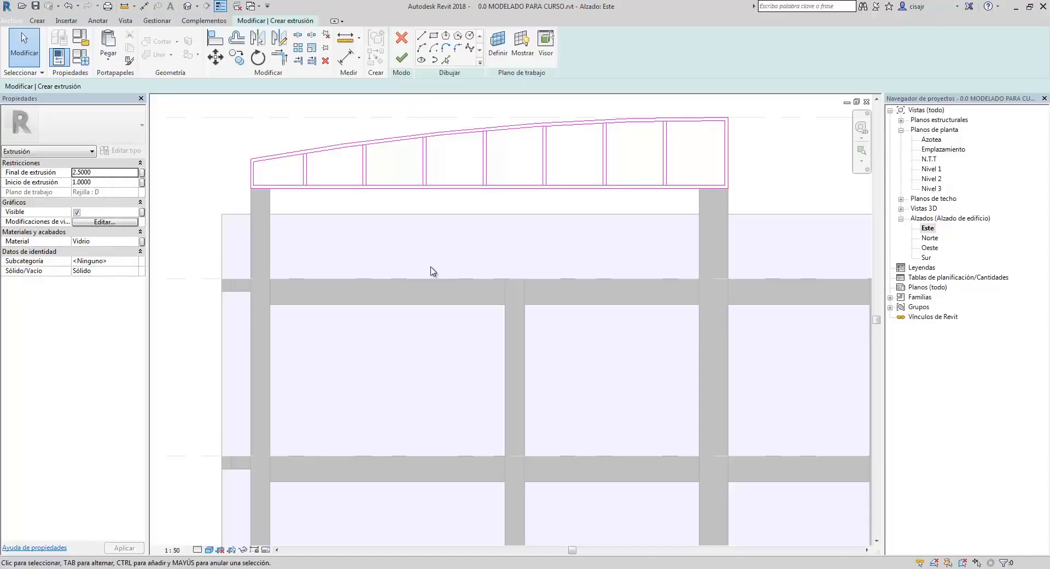
# In the Revit extrusion sketch, draw two crossing diagonal lines between the inner corners of the first bay at the low end
pyautogui.scroll(5, 429, 253)
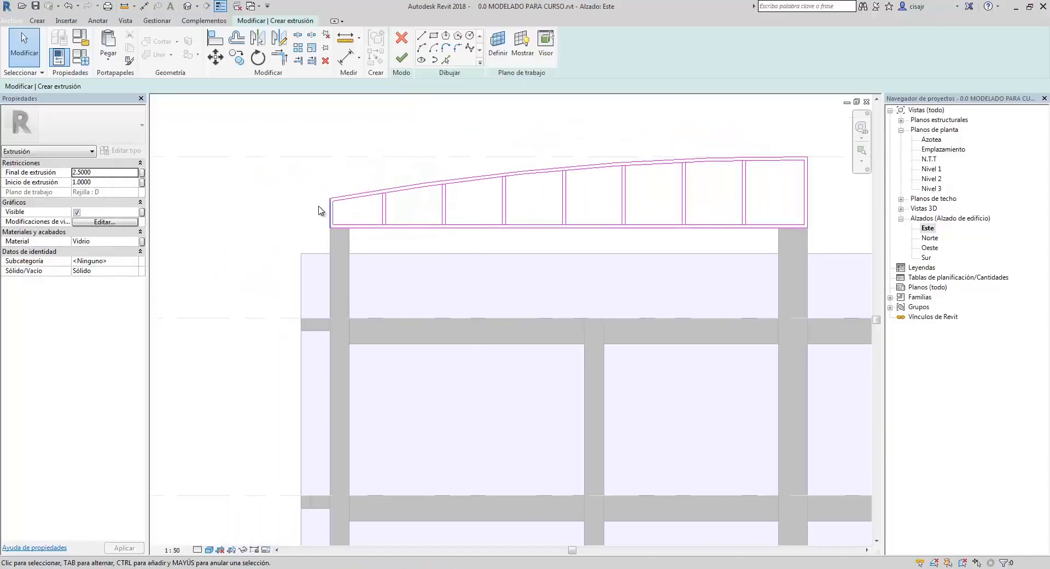
pyautogui.scroll(1, 532, 167)
pyautogui.moveTo(533, 167); pyautogui.dragTo(551, 164, button='middle')
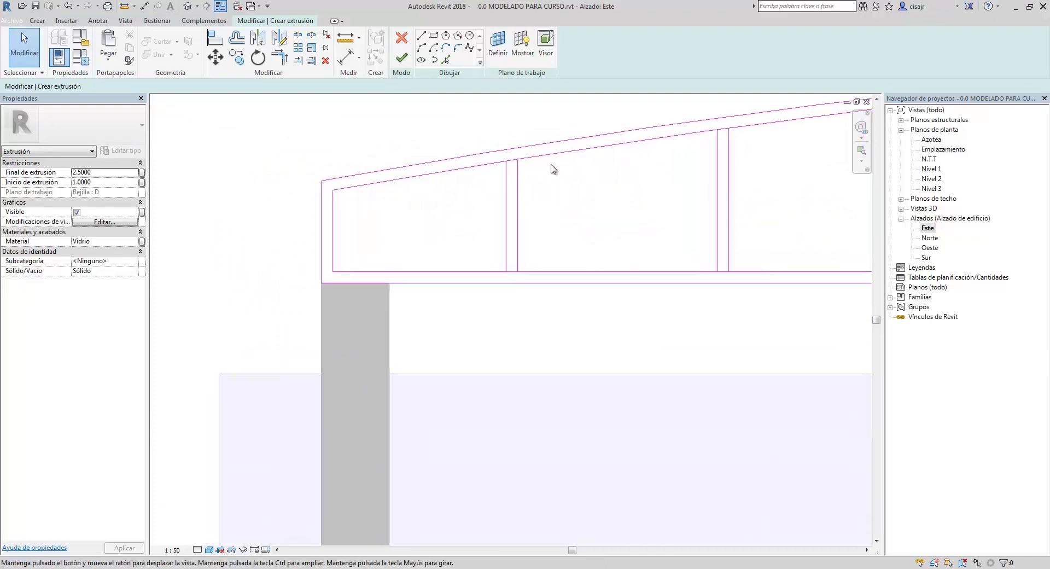
pyautogui.click(335, 270)
pyautogui.click(508, 162)
pyautogui.press('Escape')
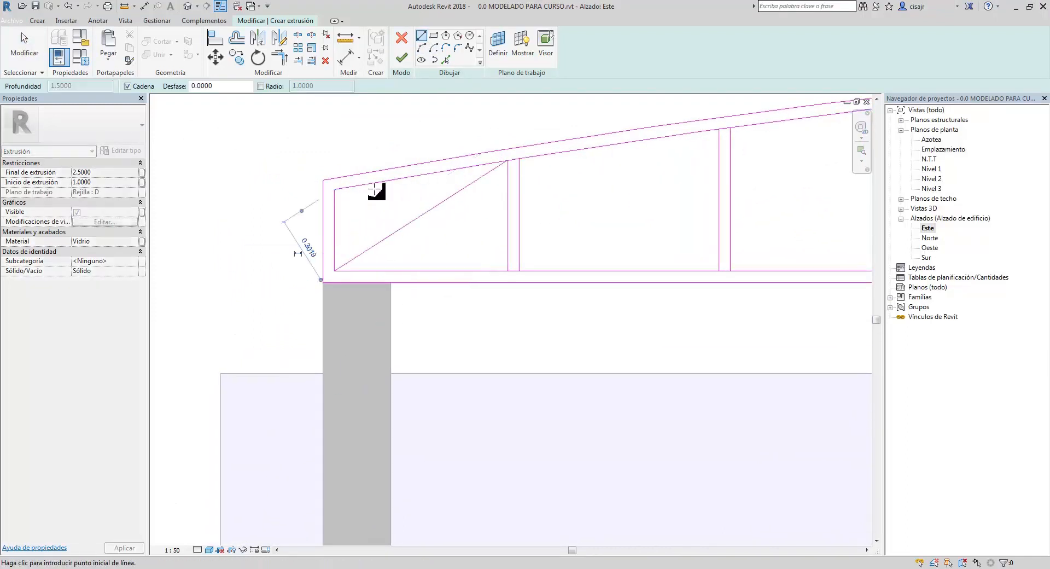
pyautogui.click(335, 190)
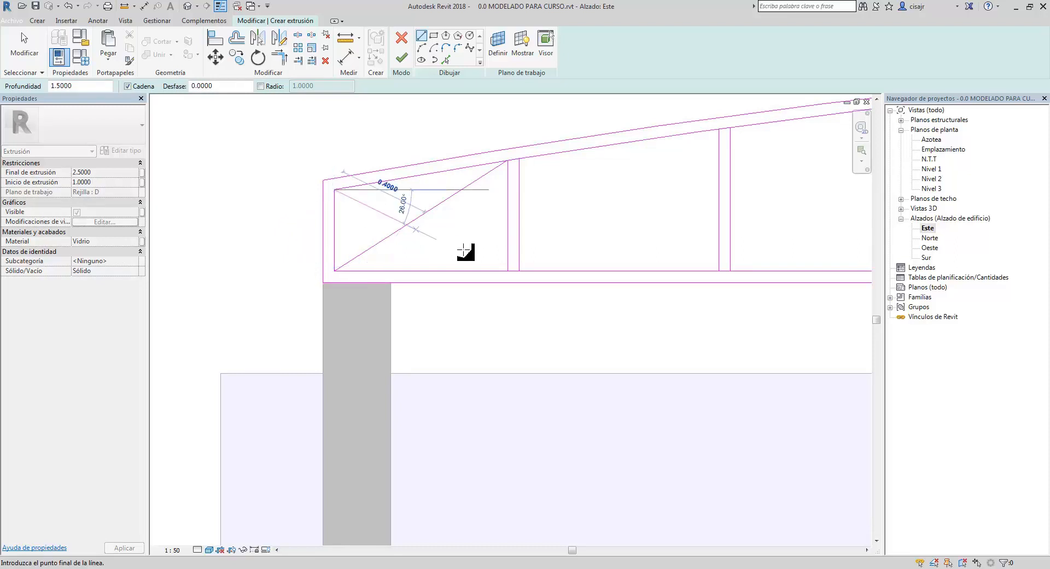
pyautogui.click(507, 270)
pyautogui.press('Escape')
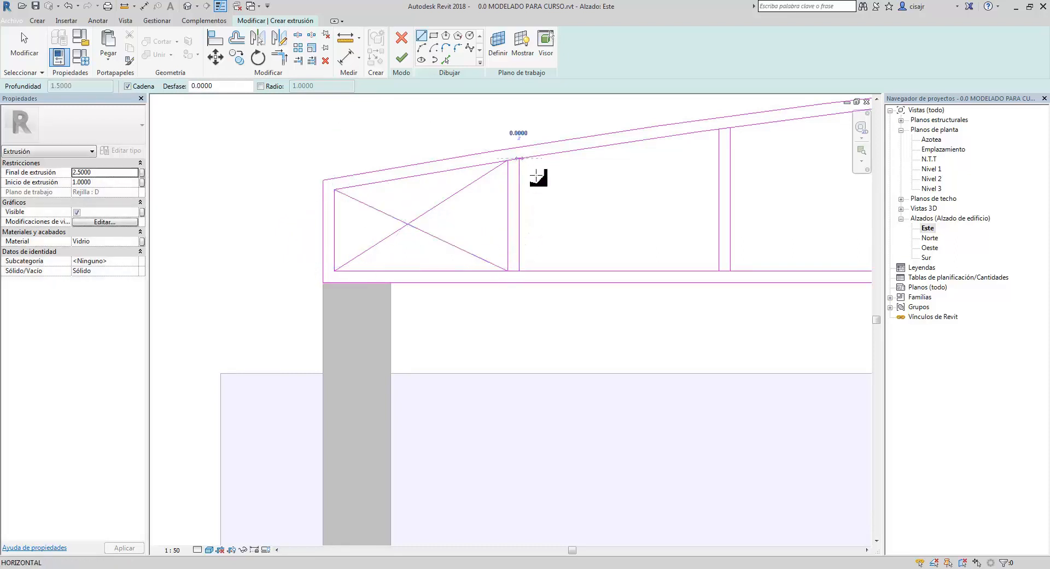
# Sketch two crossing diagonal lines between the inner corners of the second bay from the low end
pyautogui.click(519, 159)
pyautogui.click(718, 270)
pyautogui.press('Escape')
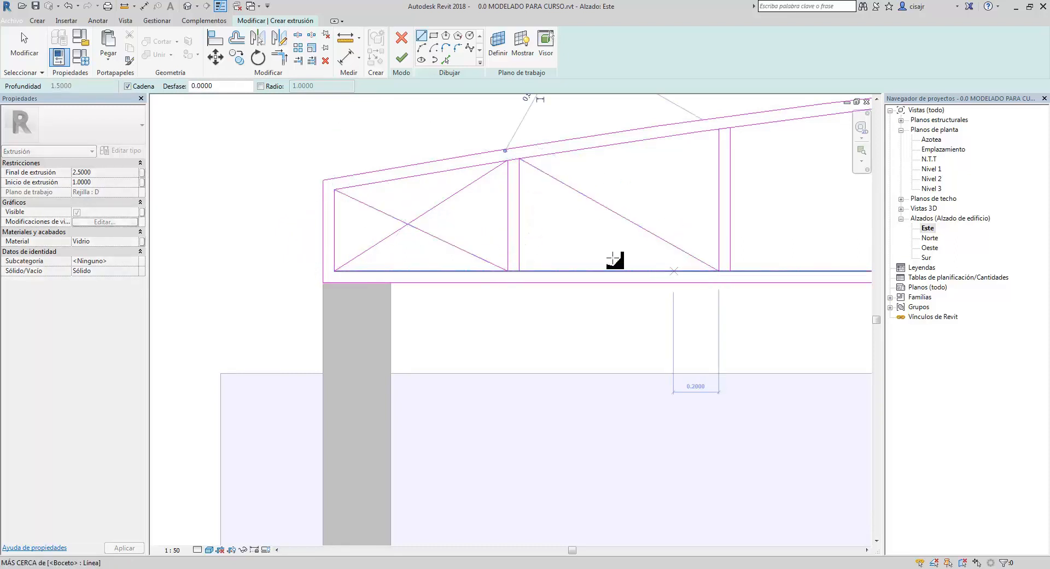
pyautogui.click(520, 269)
pyautogui.click(718, 131)
pyautogui.press('Escape')
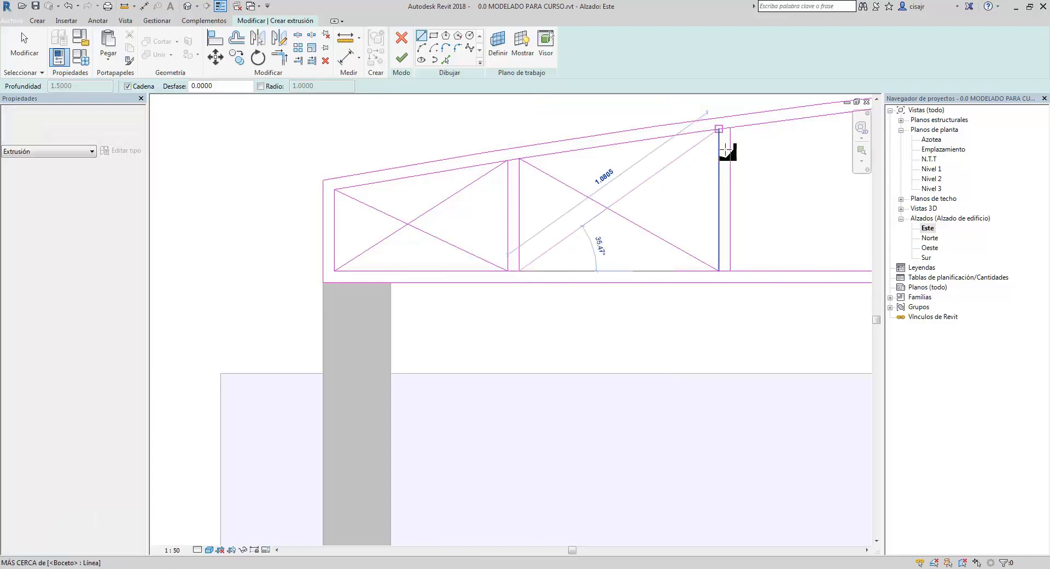
# Sketch two crossing diagonal lines between the inner corners of the third bay from the low end
pyautogui.moveTo(721, 170); pyautogui.dragTo(481, 194, button='middle')
pyautogui.scroll(-1, 542, 195)
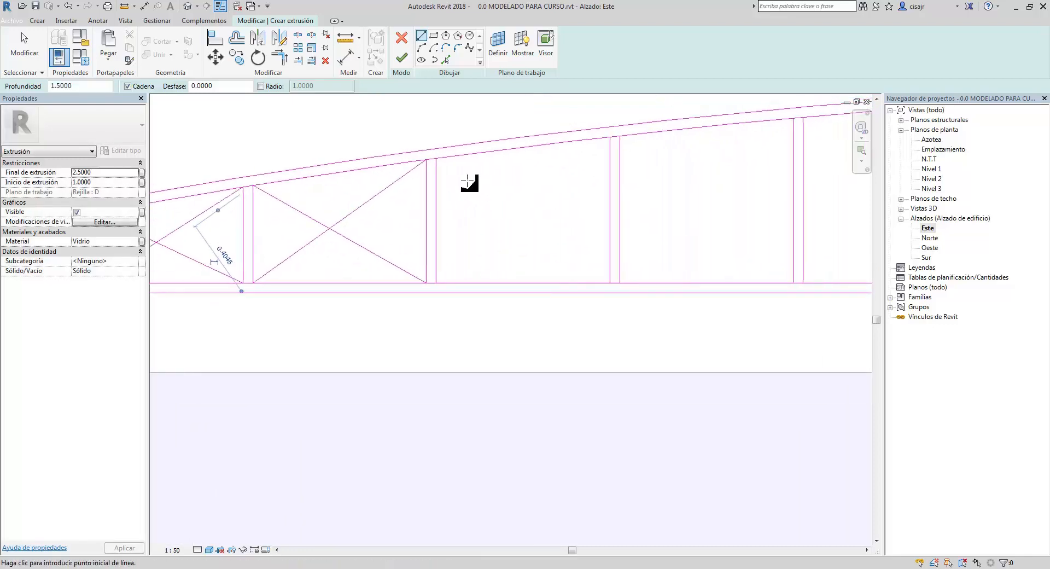
pyautogui.click(436, 159)
pyautogui.click(610, 282)
pyautogui.press('Escape')
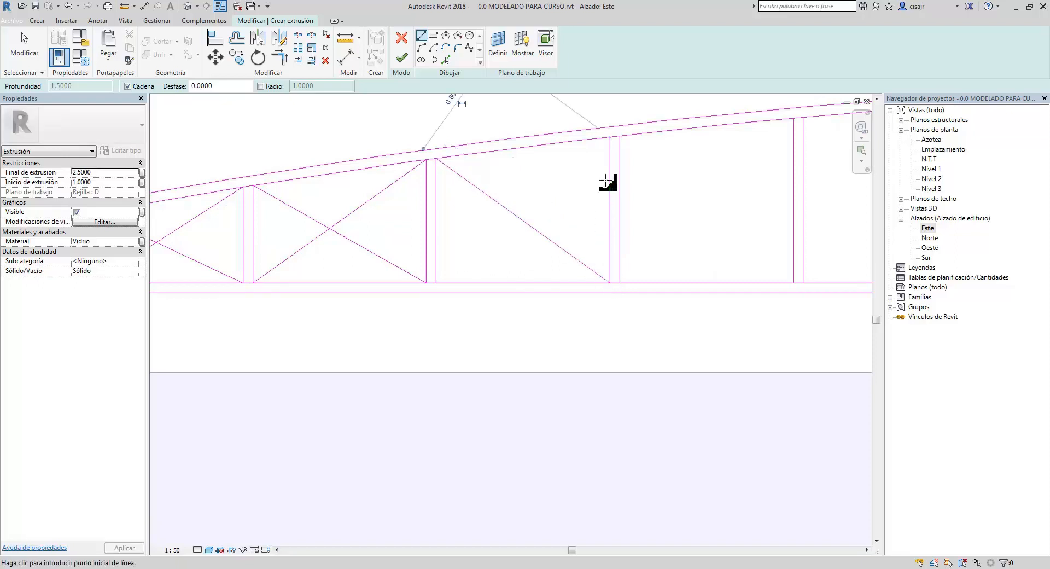
pyautogui.click(611, 136)
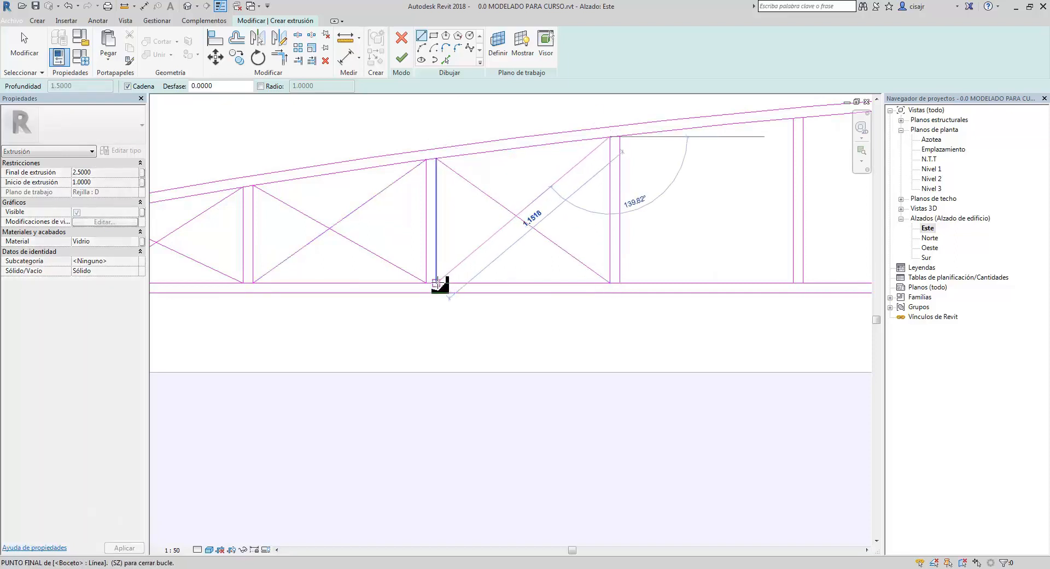
pyautogui.press('Escape')
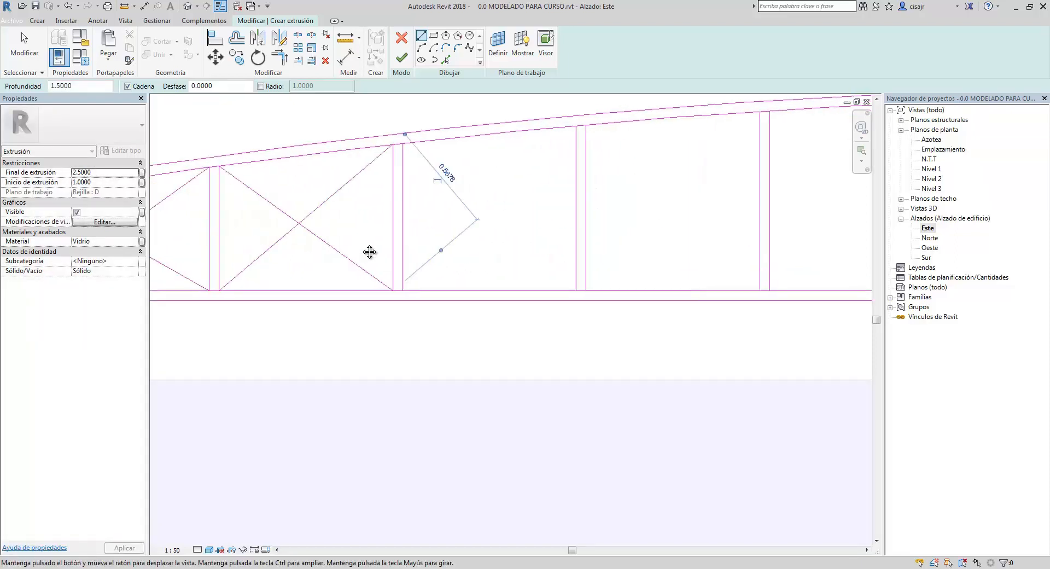
# Sketch two crossing diagonal lines between the inner corners of the fourth bay from the low end
pyautogui.click(421, 137)
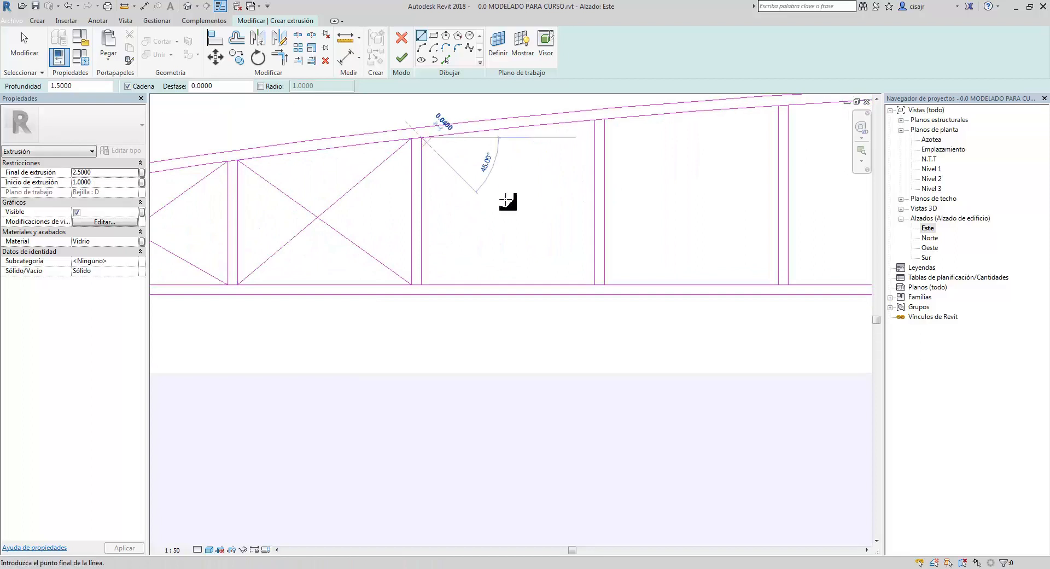
pyautogui.click(595, 285)
pyautogui.press('Escape')
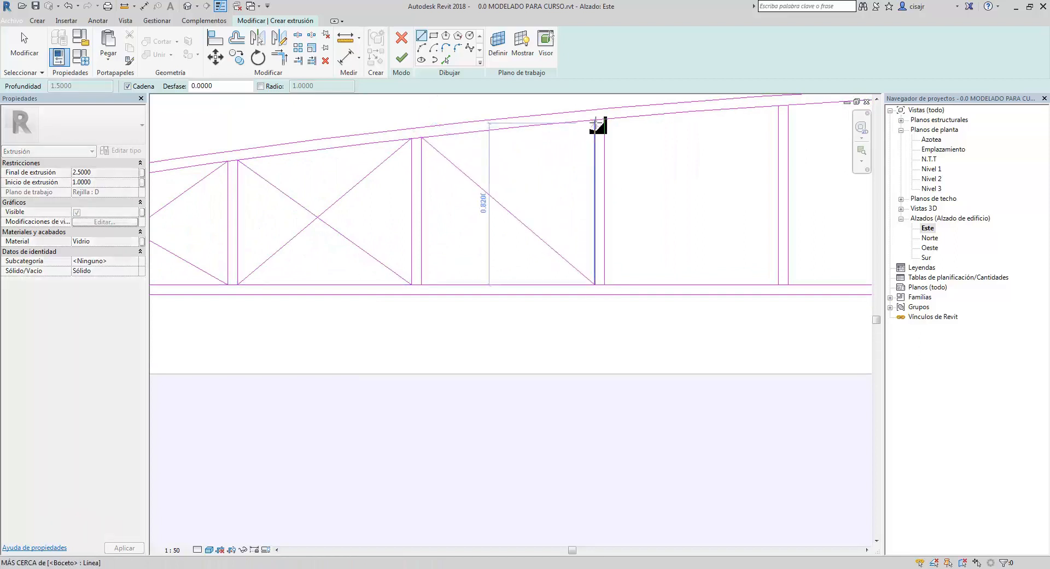
pyautogui.click(595, 122)
pyautogui.click(422, 283)
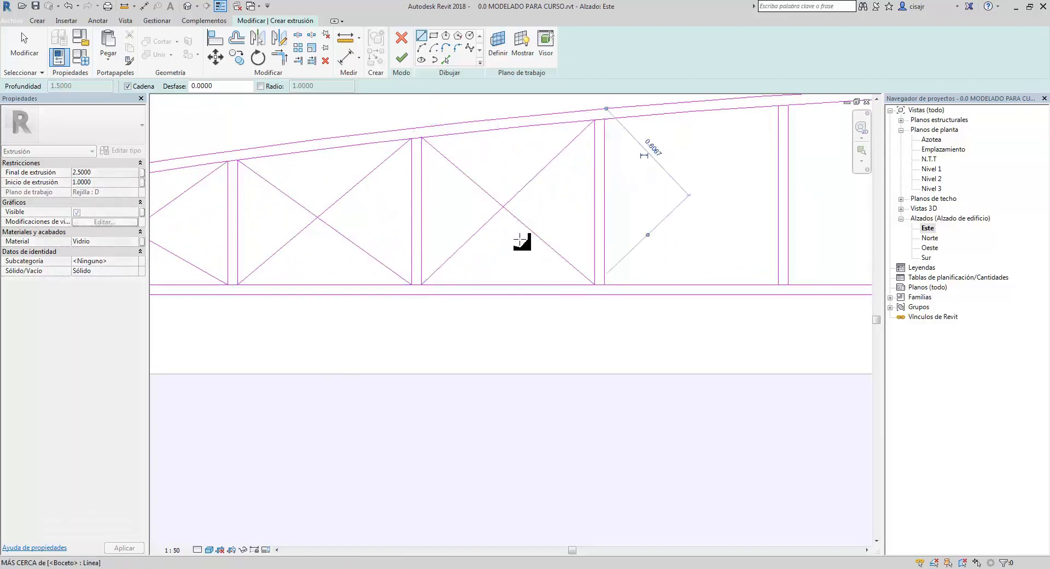
pyautogui.press('Escape')
# Sketch the fifth bay's falling diagonal from its upper corner nearest the low end to the opposite lower corner
pyautogui.moveTo(558, 198); pyautogui.dragTo(421, 221, button='middle')
pyautogui.click(467, 141)
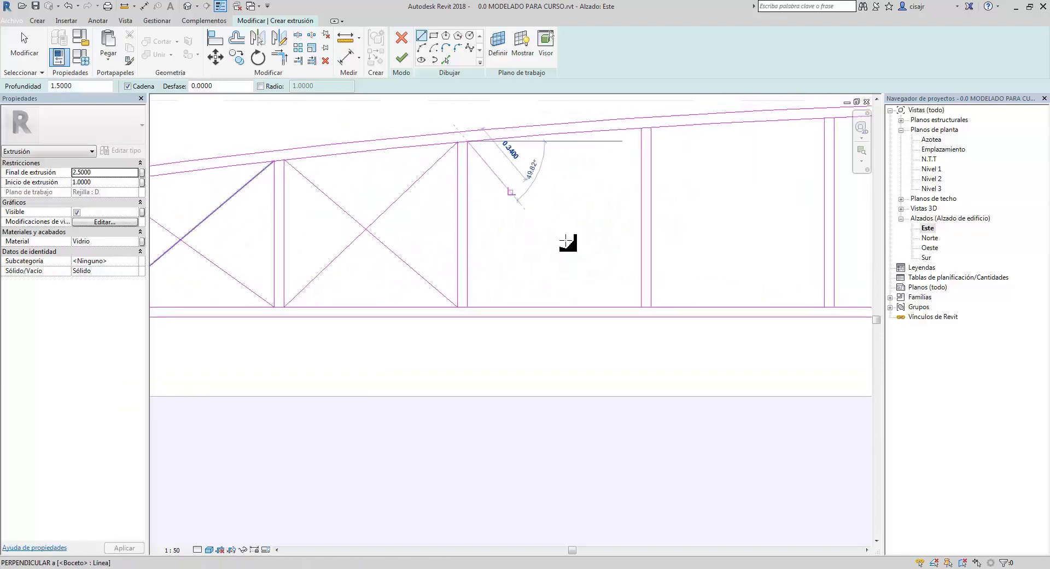
pyautogui.click(640, 306)
pyautogui.press('Escape')
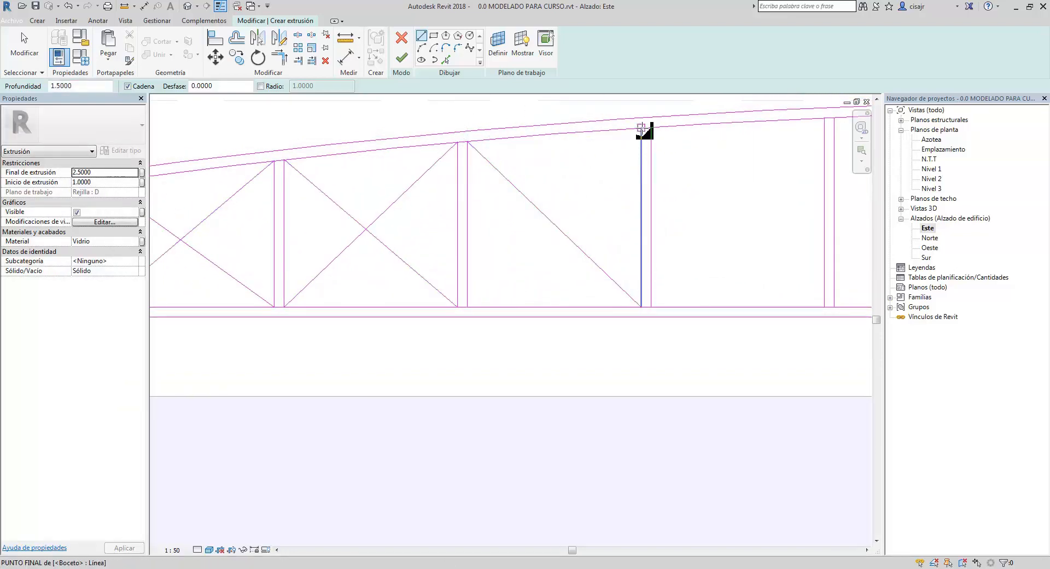
pyautogui.click(642, 129)
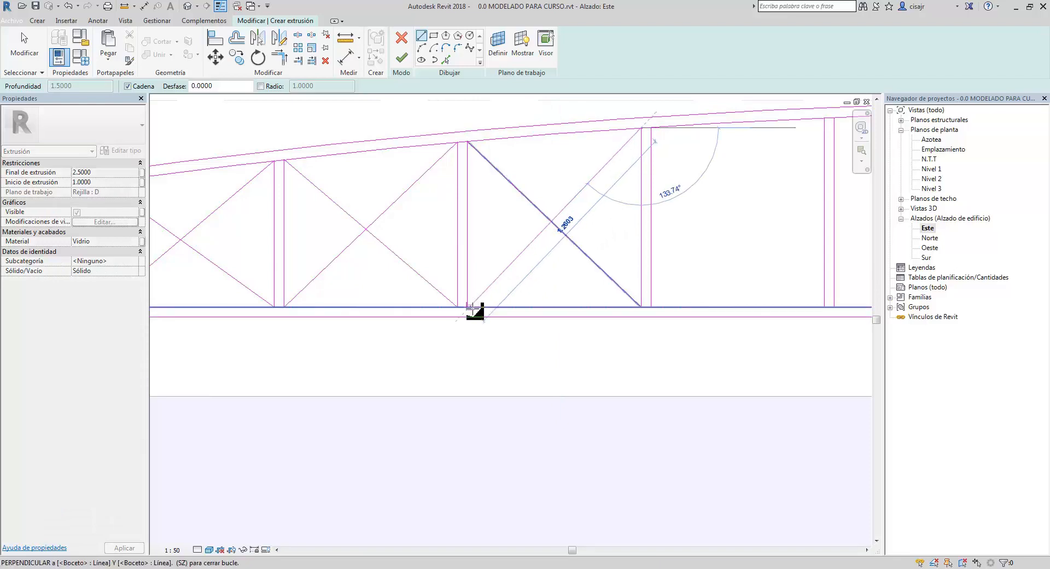
pyautogui.scroll(3, 464, 311)
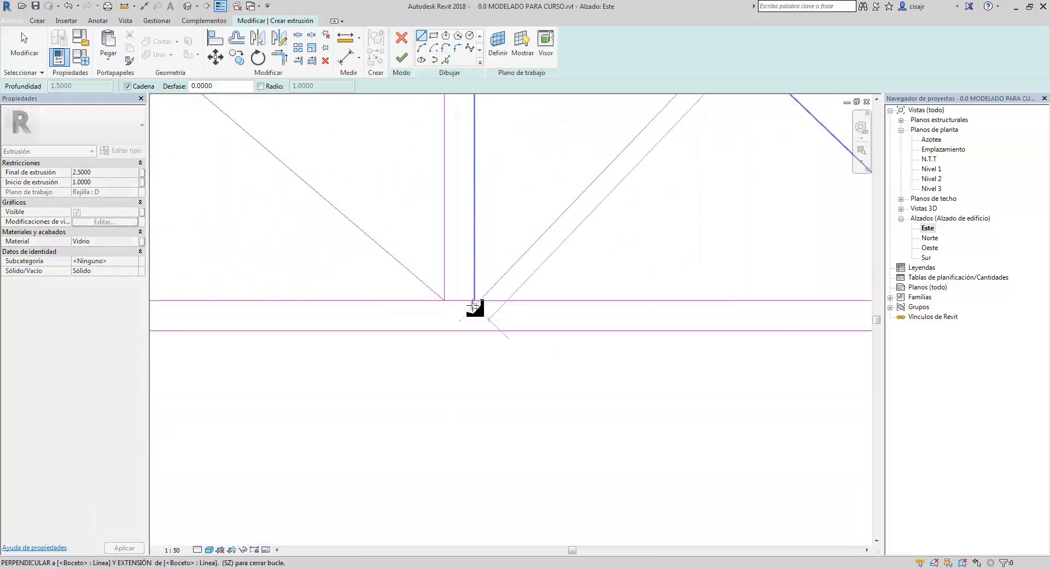
pyautogui.press('Escape')
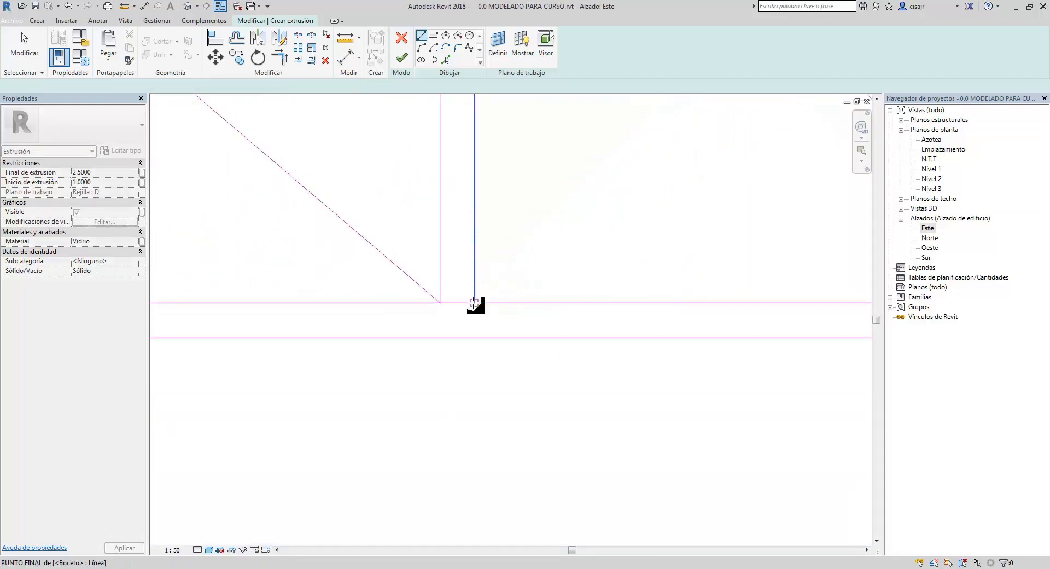
# Sketch the fifth bay's rising diagonal from its lower inner corner nearest the low end to the opposite upper corner
pyautogui.click(475, 300)
pyautogui.scroll(-3, 534, 246)
pyautogui.scroll(-1, 534, 234)
pyautogui.scroll(5, 586, 151)
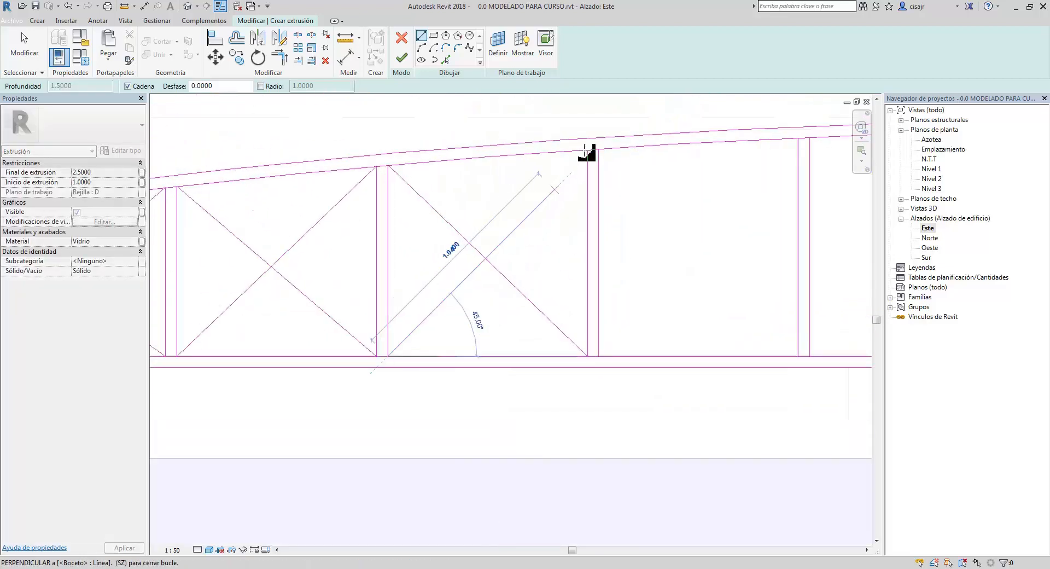
pyautogui.scroll(2, 591, 148)
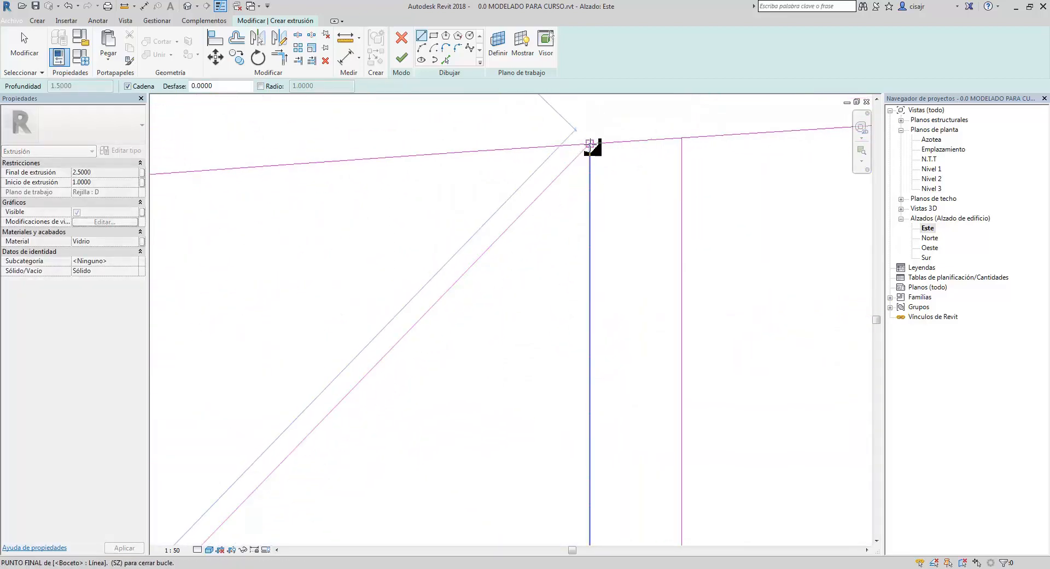
pyautogui.click(589, 144)
# Sketch two crossing diagonal lines between the inner corners of the sixth bay from the low end
pyautogui.click(681, 139)
pyautogui.scroll(-3, 738, 282)
pyautogui.moveTo(738, 281); pyautogui.dragTo(502, 207, button='middle')
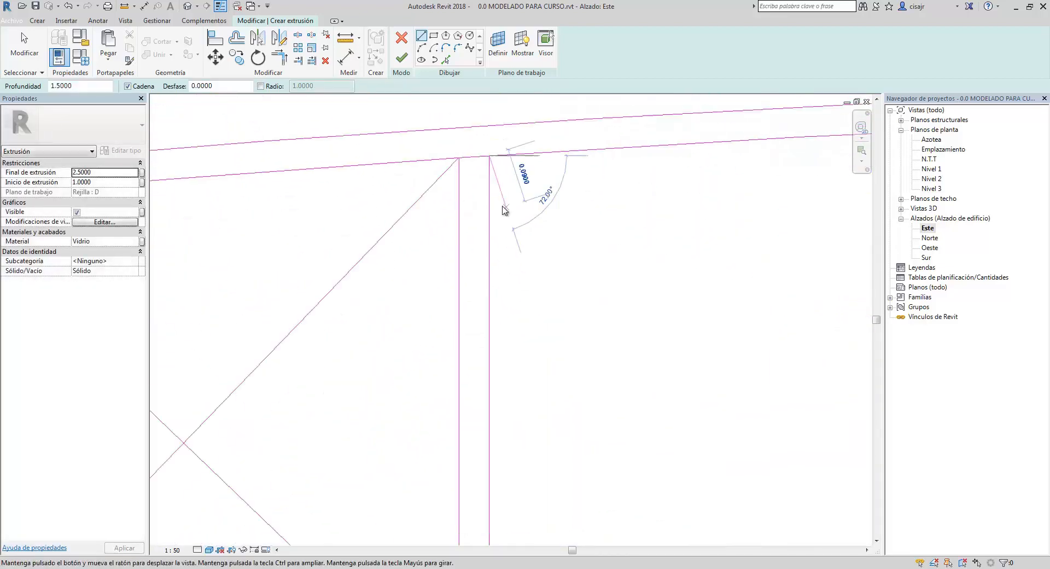
pyautogui.scroll(-4, 633, 274)
pyautogui.moveTo(723, 334); pyautogui.dragTo(577, 183, button='middle')
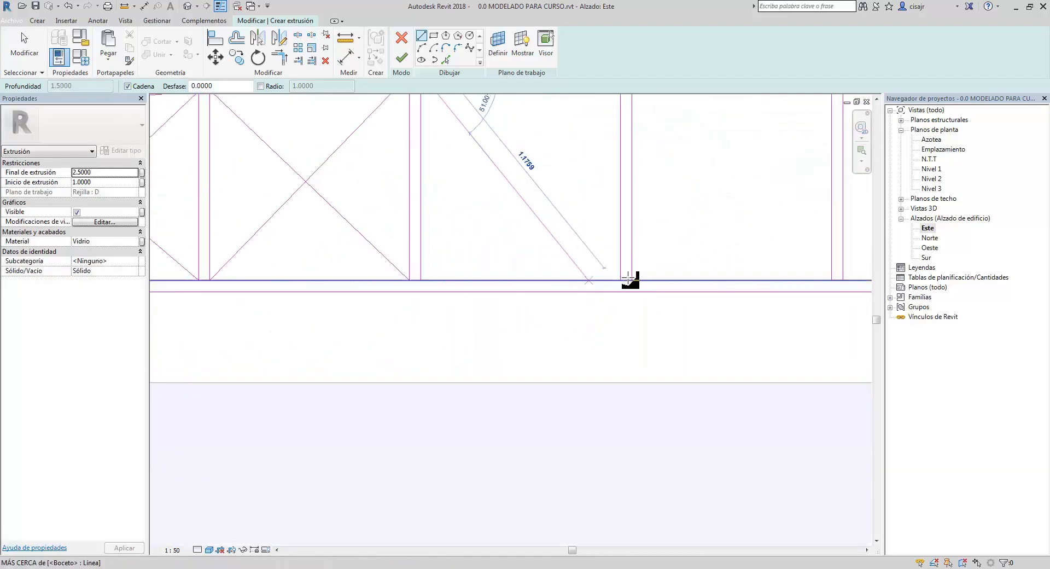
pyautogui.scroll(2, 629, 279)
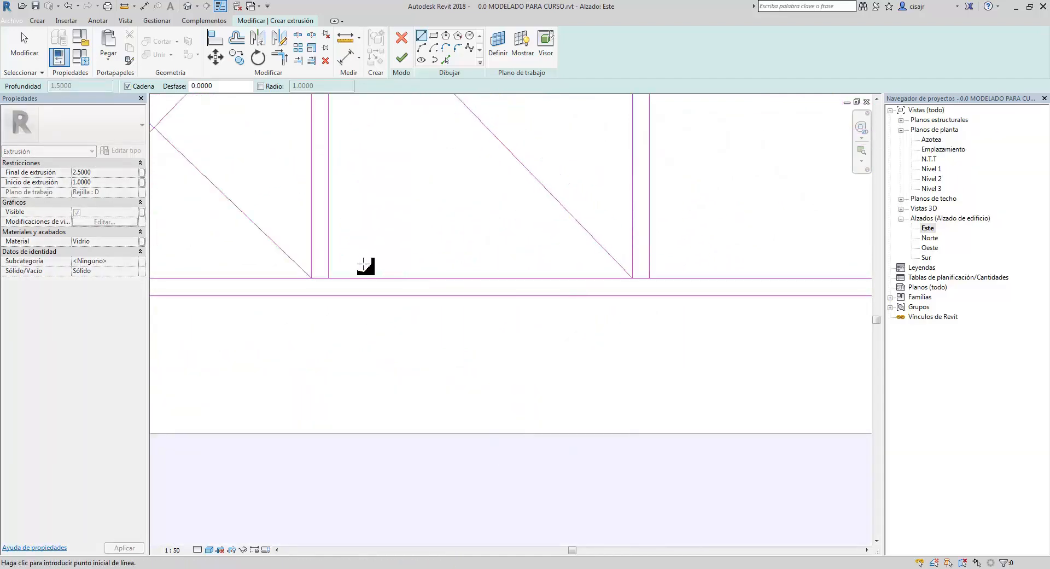
pyautogui.click(328, 277)
pyautogui.scroll(-3, 413, 241)
pyautogui.moveTo(482, 169); pyautogui.dragTo(513, 317, button='middle')
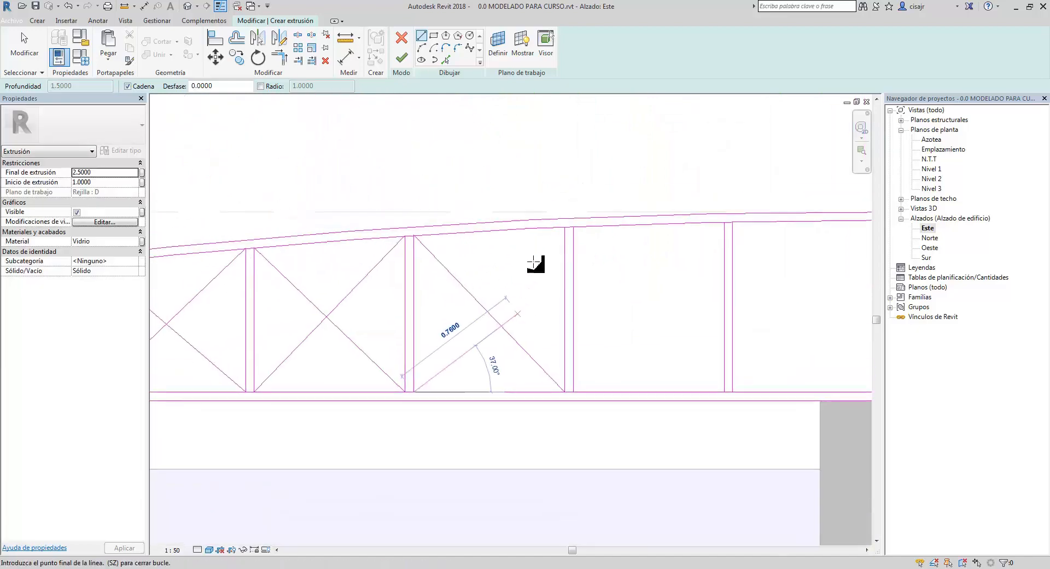
pyautogui.scroll(3, 541, 246)
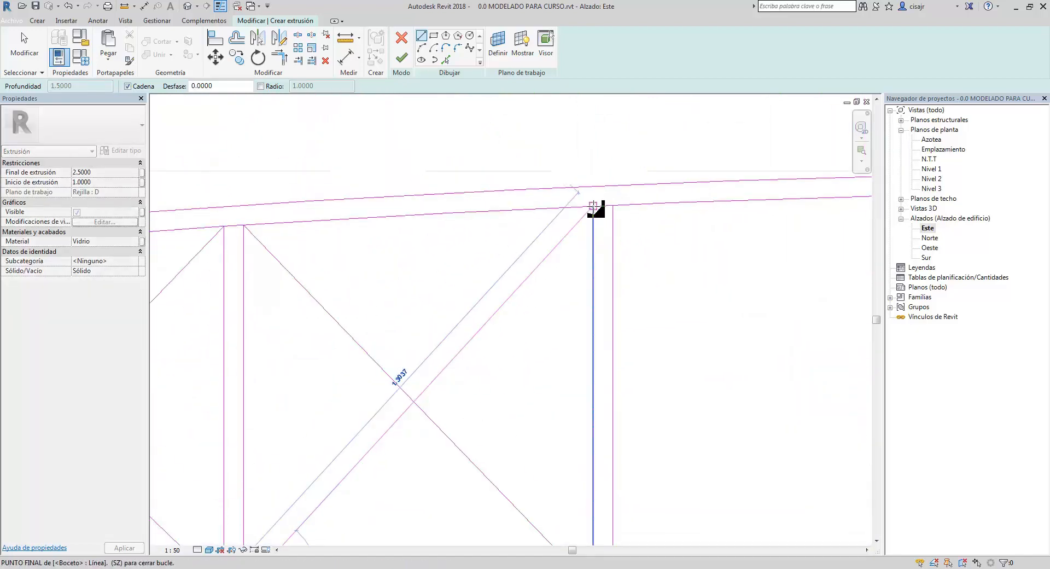
pyautogui.click(592, 208)
# Sketch two crossing diagonal lines between the inner corners of the seventh bay from the low end
pyautogui.click(613, 211)
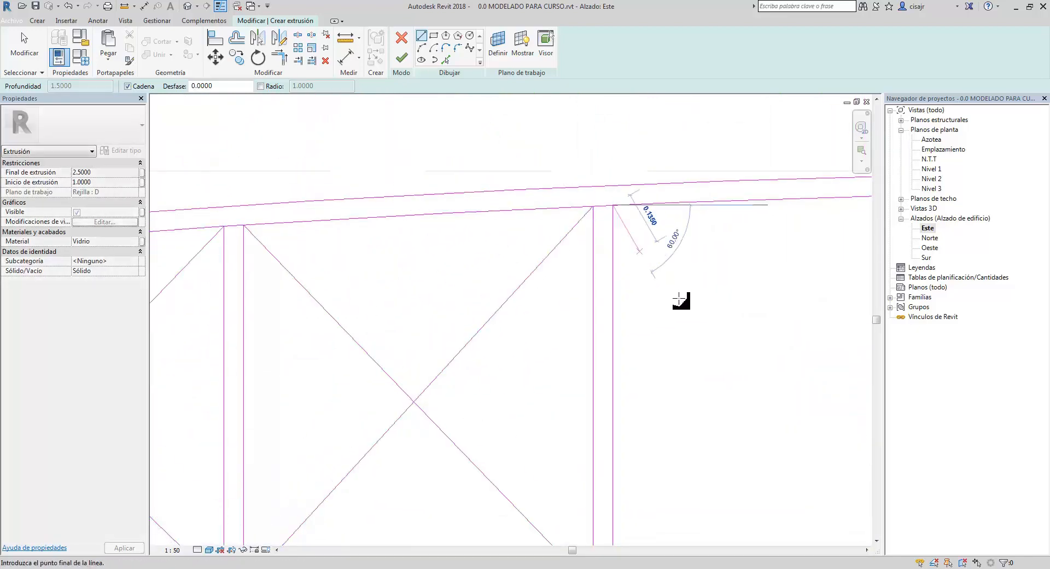
pyautogui.scroll(-2, 706, 328)
pyautogui.moveTo(705, 328); pyautogui.dragTo(526, 212, button='middle')
pyautogui.scroll(-1, 526, 211)
pyautogui.scroll(1, 621, 315)
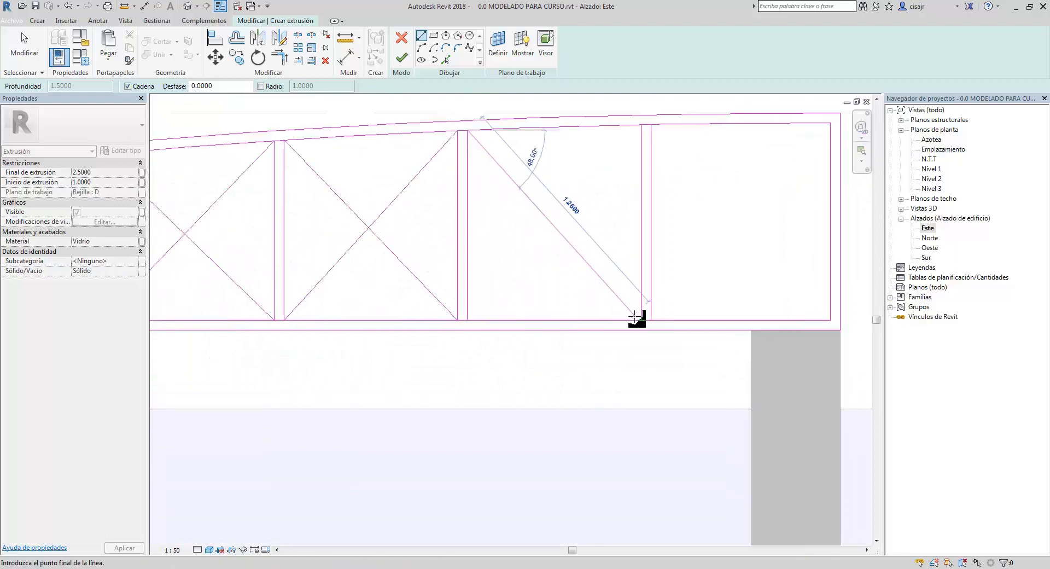
pyautogui.click(640, 319)
pyautogui.press('Escape')
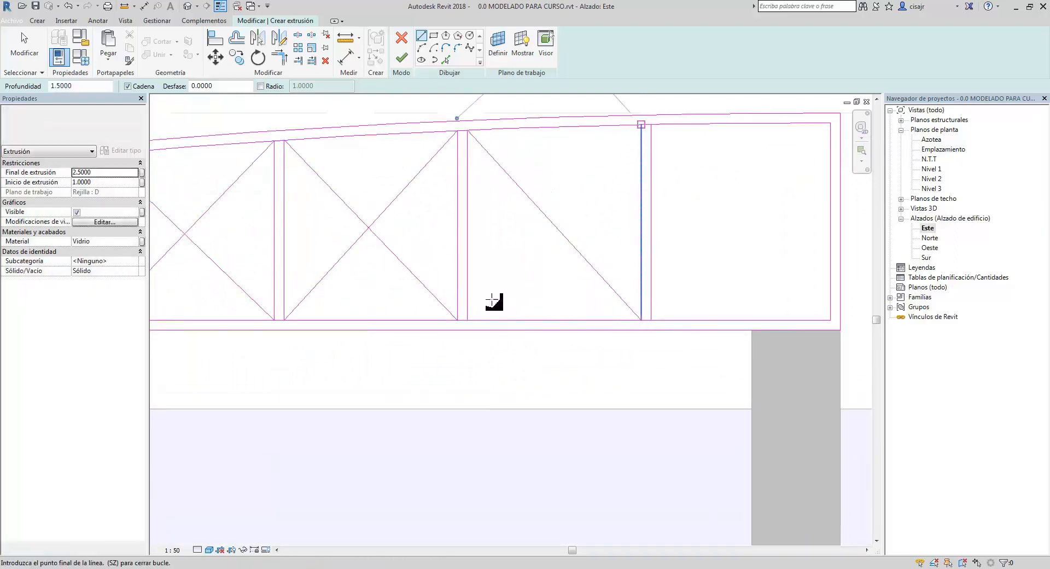
pyautogui.click(469, 321)
pyautogui.press('Escape')
# Try to sketch the falling diagonal of the last bay over the column, and delete the drawn line
pyautogui.click(656, 126)
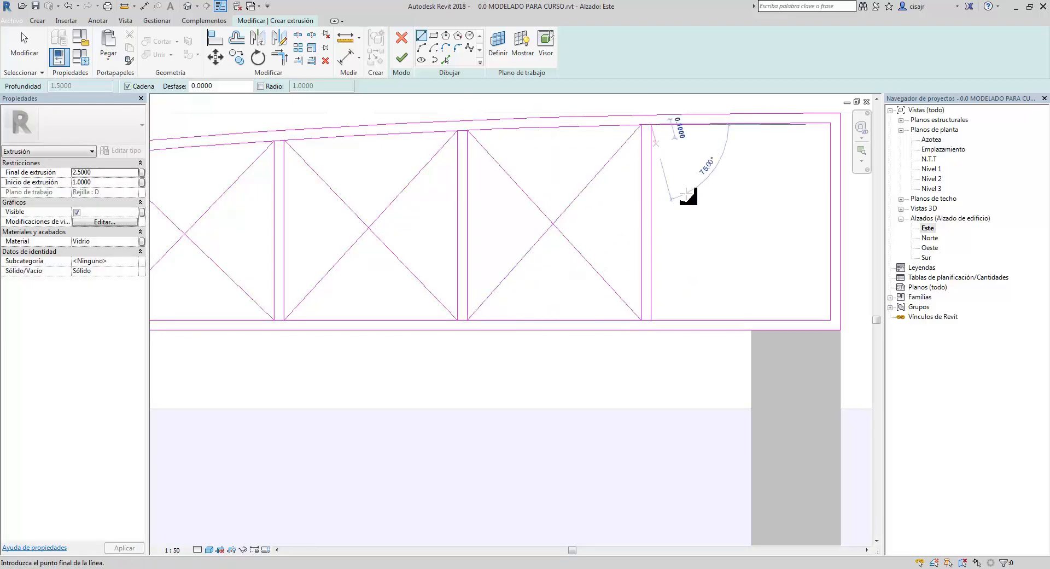
pyautogui.click(827, 318)
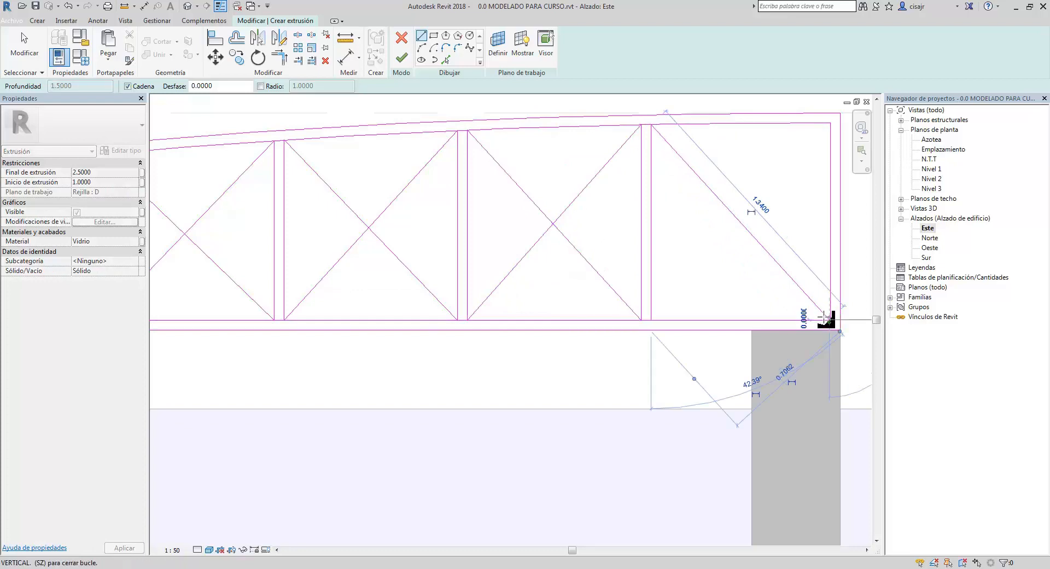
pyautogui.press('Escape')
pyautogui.press('Escape')
pyautogui.click(809, 300)
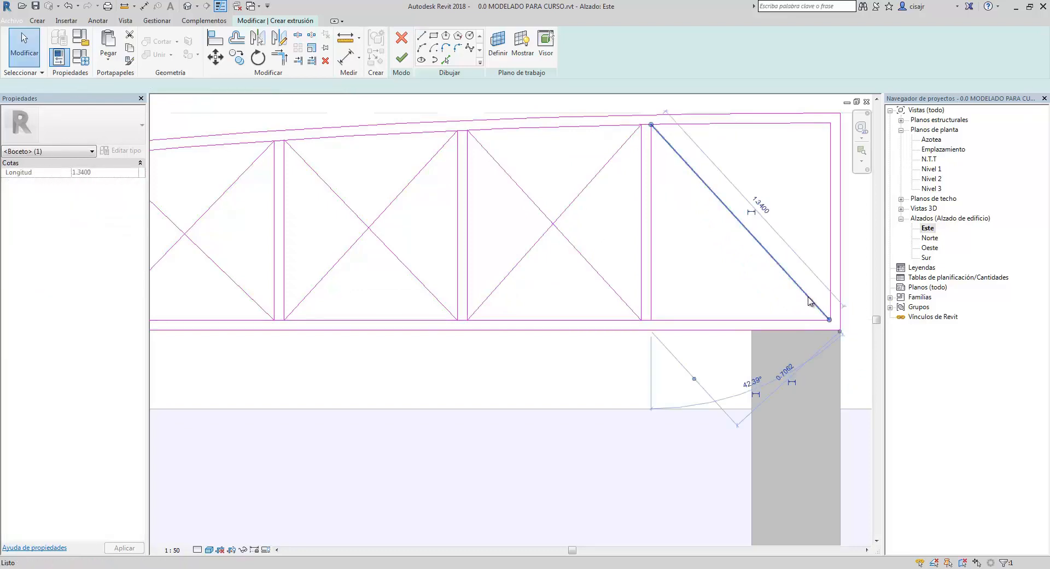
pyautogui.press('Delete')
# Sketch the last bay's falling diagonal from its upper inner corner beside the vertical to the lower inner corner at the high end
pyautogui.click(427, 37)
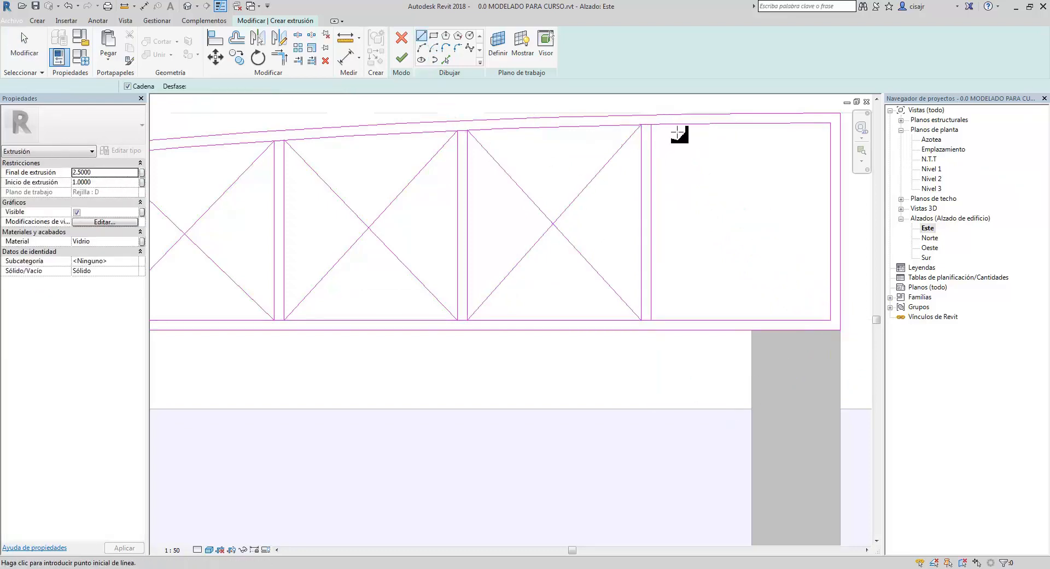
pyautogui.click(652, 125)
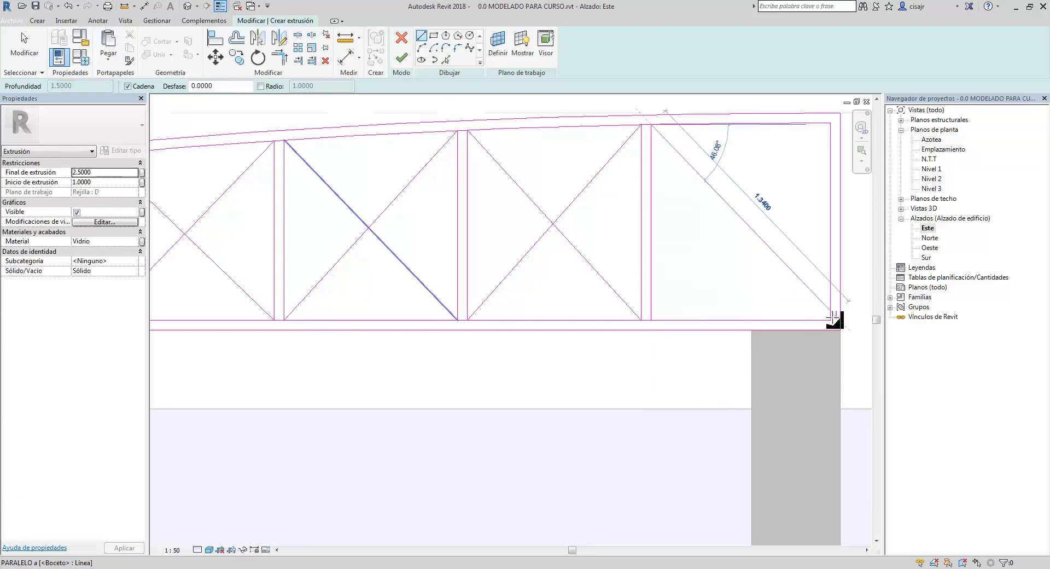
pyautogui.scroll(5, 830, 321)
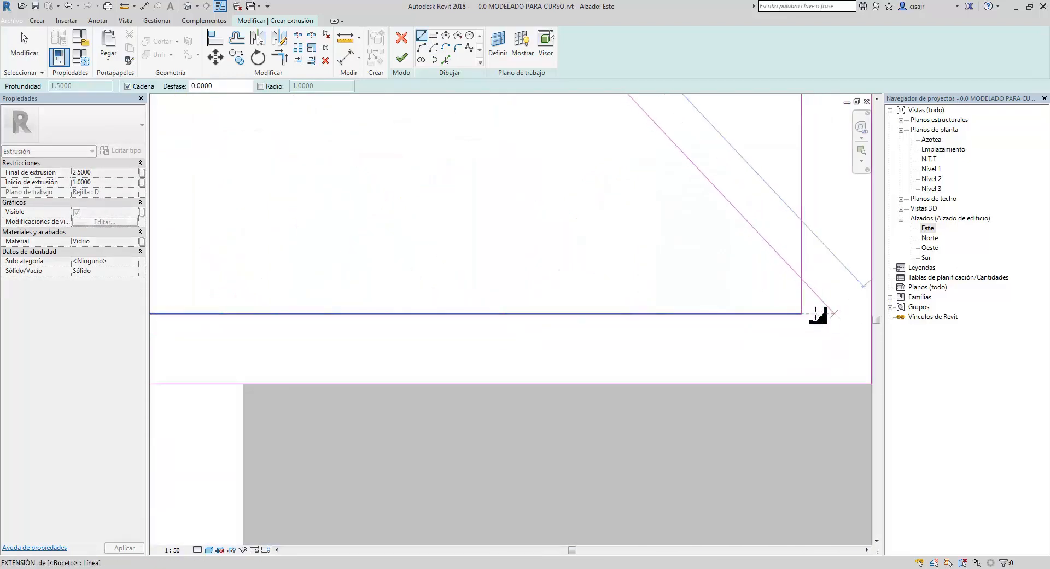
pyautogui.click(801, 314)
pyautogui.scroll(-4, 453, 318)
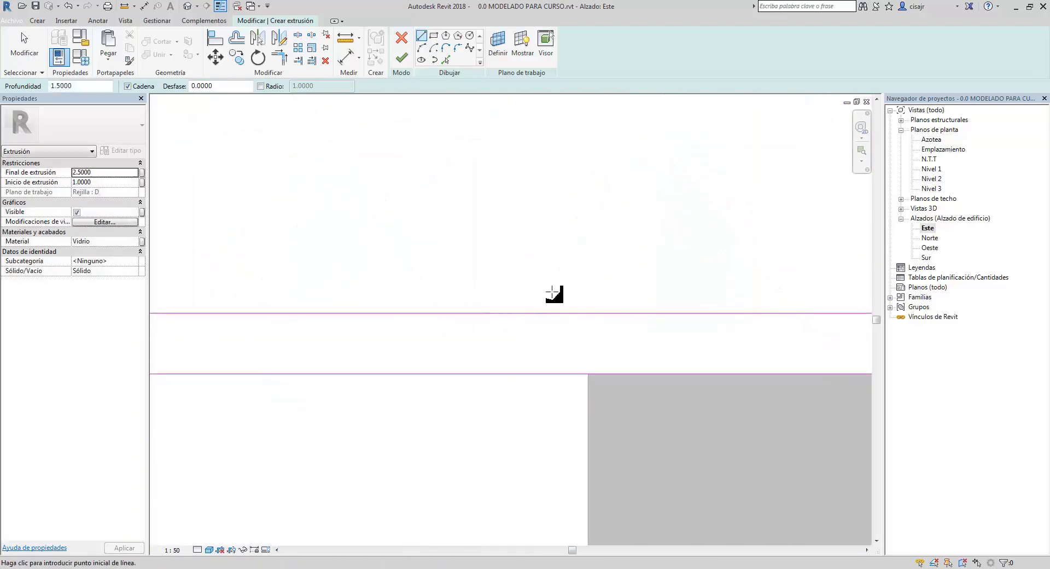
# Sketch the last bay's rising diagonal from the foot of its vertical to the upper inner corner at the high end
pyautogui.click(429, 299)
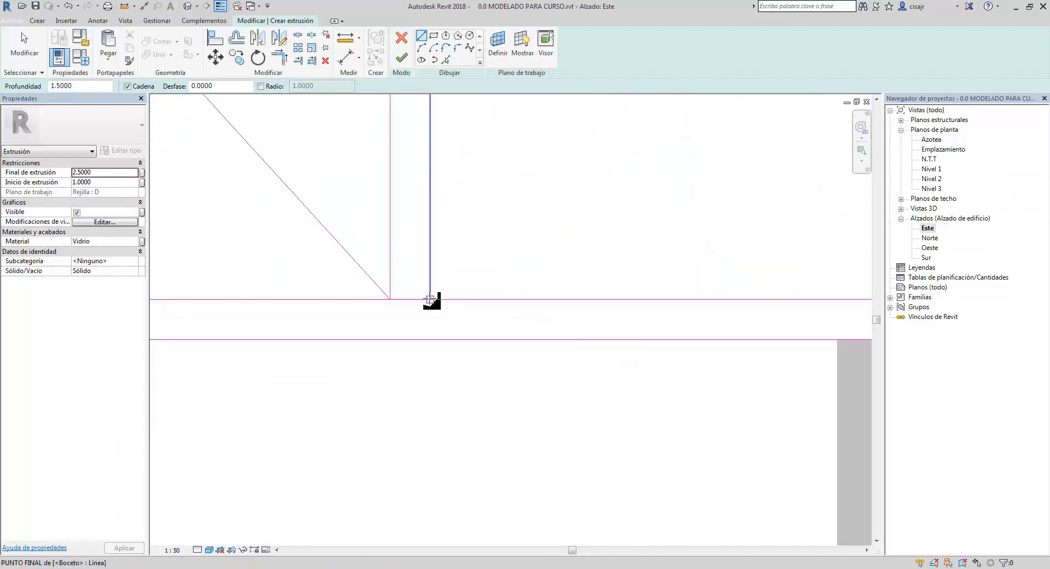
pyautogui.scroll(-4, 604, 215)
pyautogui.scroll(-1, 639, 217)
pyautogui.moveTo(661, 165); pyautogui.dragTo(638, 260, button='middle')
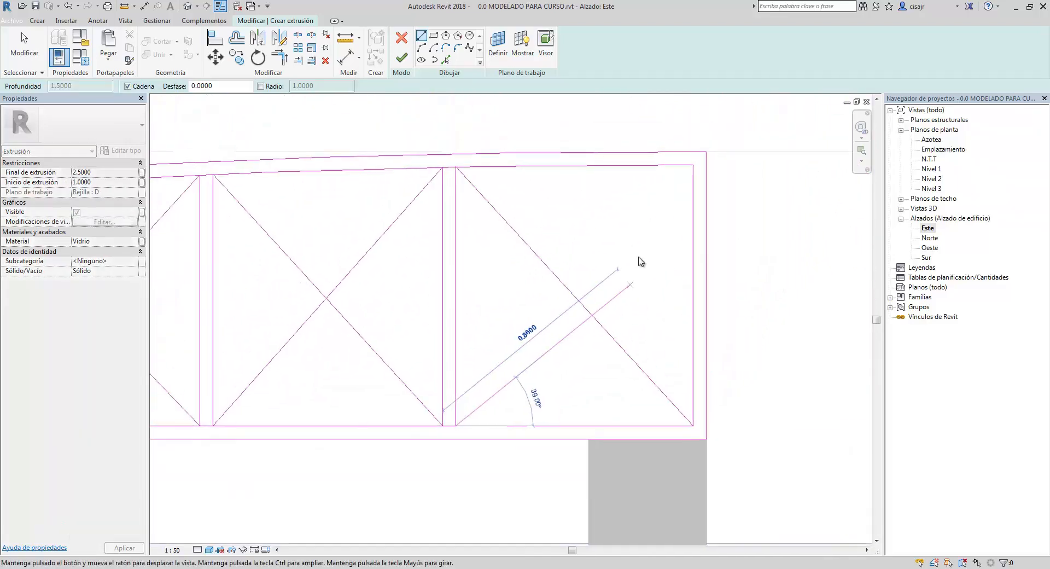
pyautogui.scroll(1, 690, 163)
pyautogui.scroll(3, 694, 163)
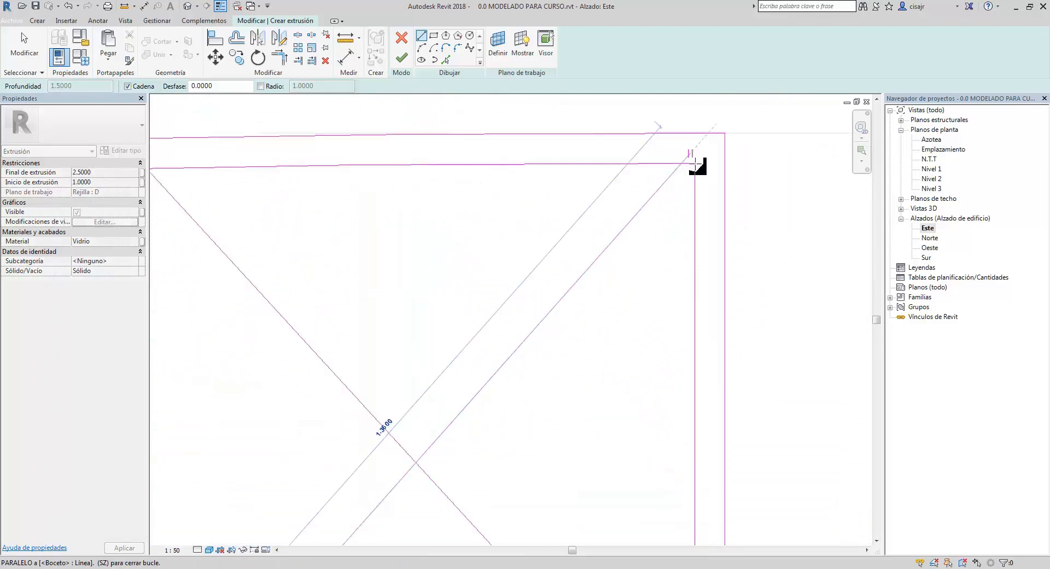
pyautogui.click(694, 163)
pyautogui.scroll(-4, 649, 201)
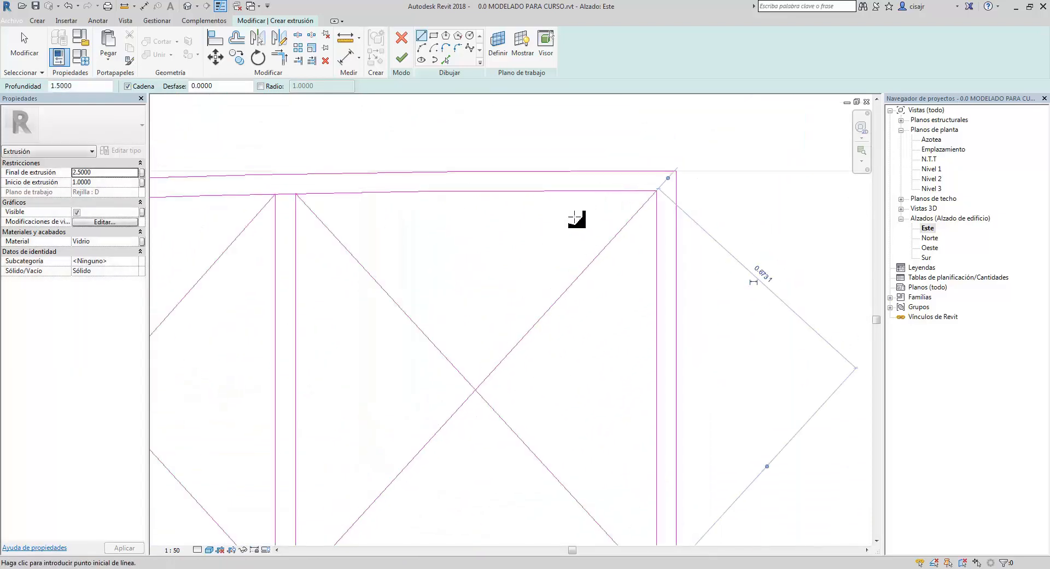
# Offset copies of both diagonals in the last bay to each side at a numeric distance of 0.0125
pyautogui.click(230, 40)
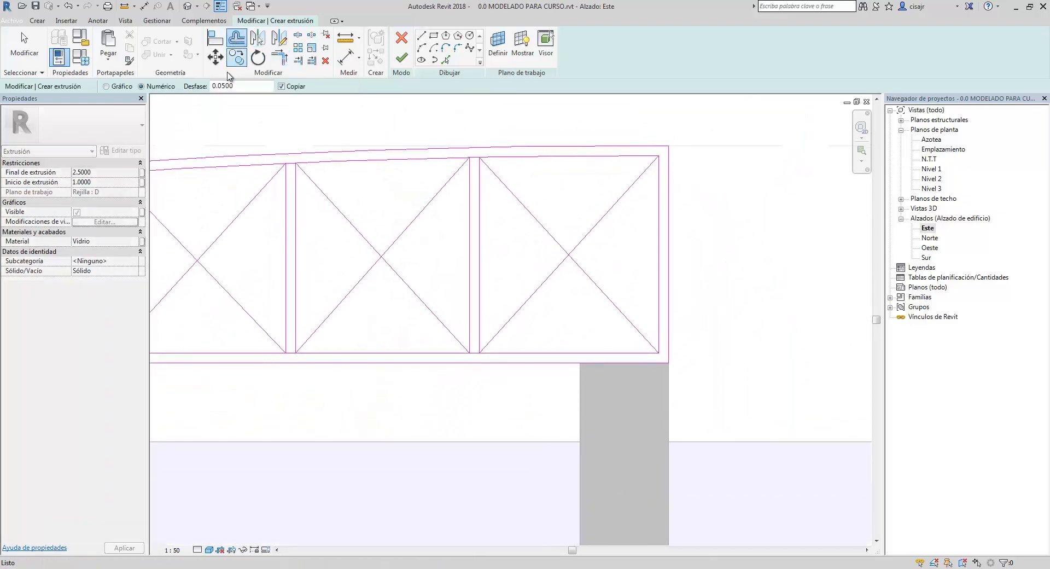
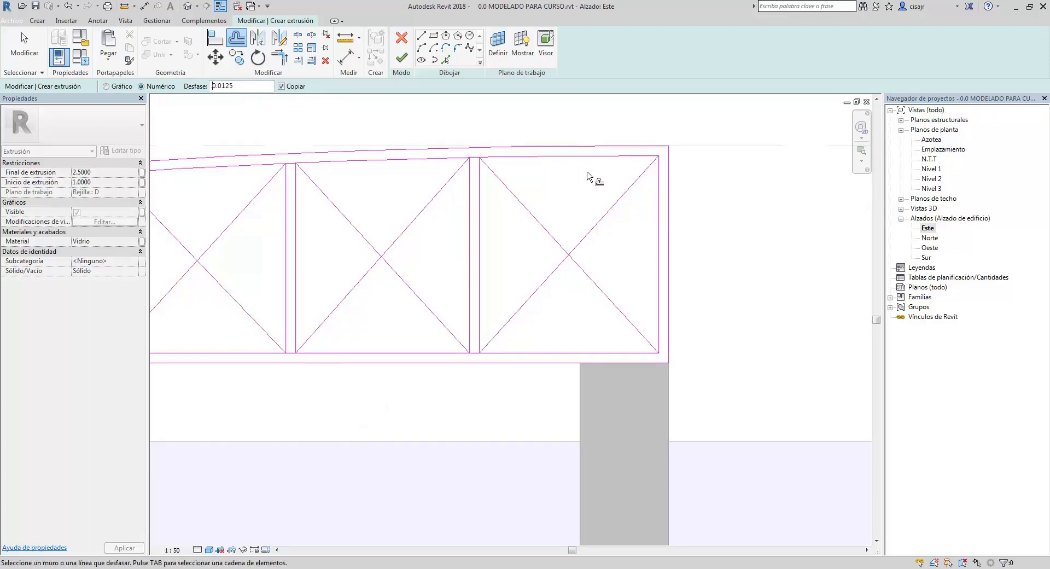
pyautogui.scroll(5, 588, 177)
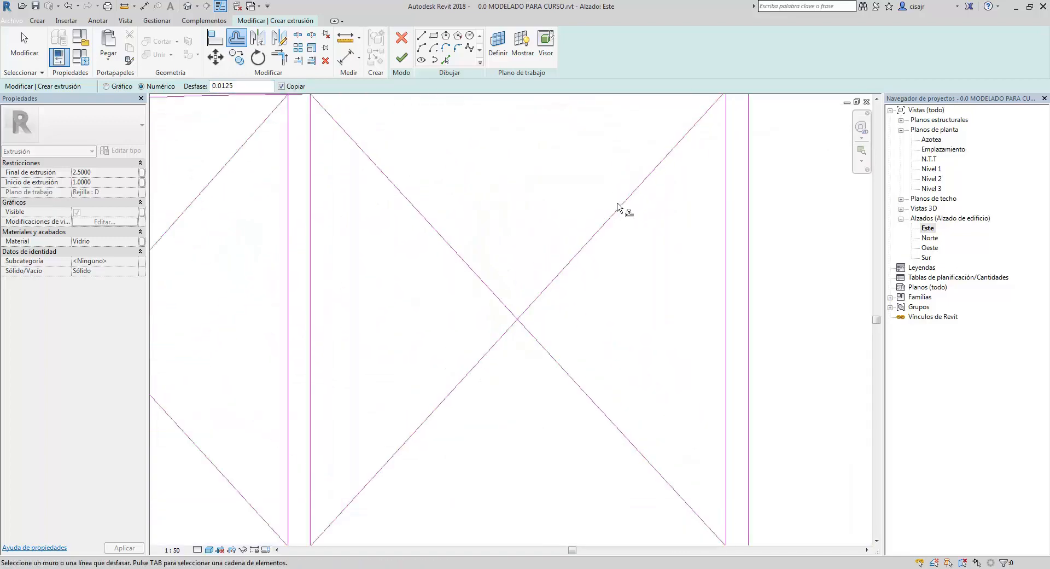
pyautogui.click(627, 204)
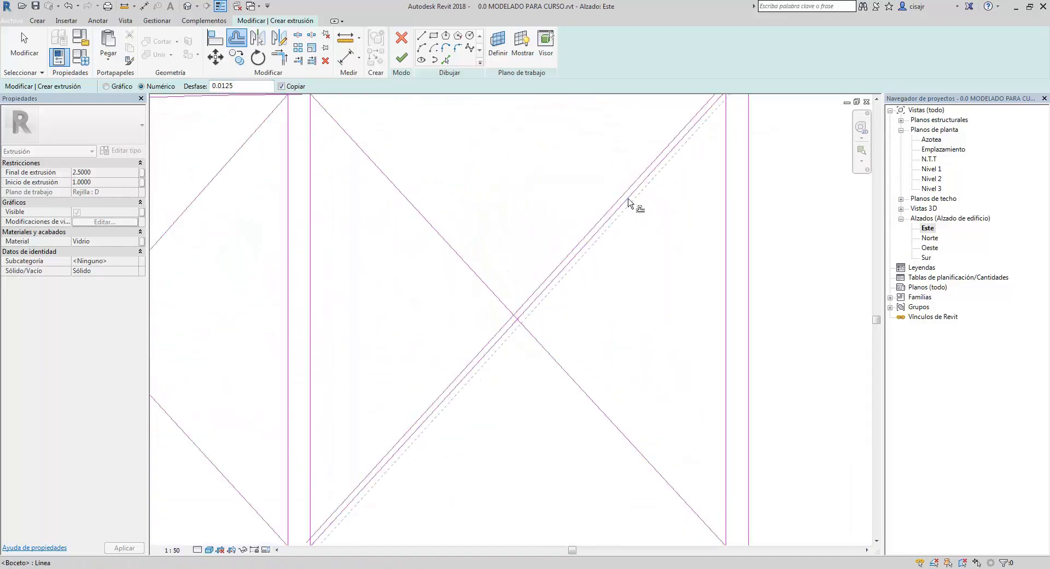
pyautogui.click(489, 276)
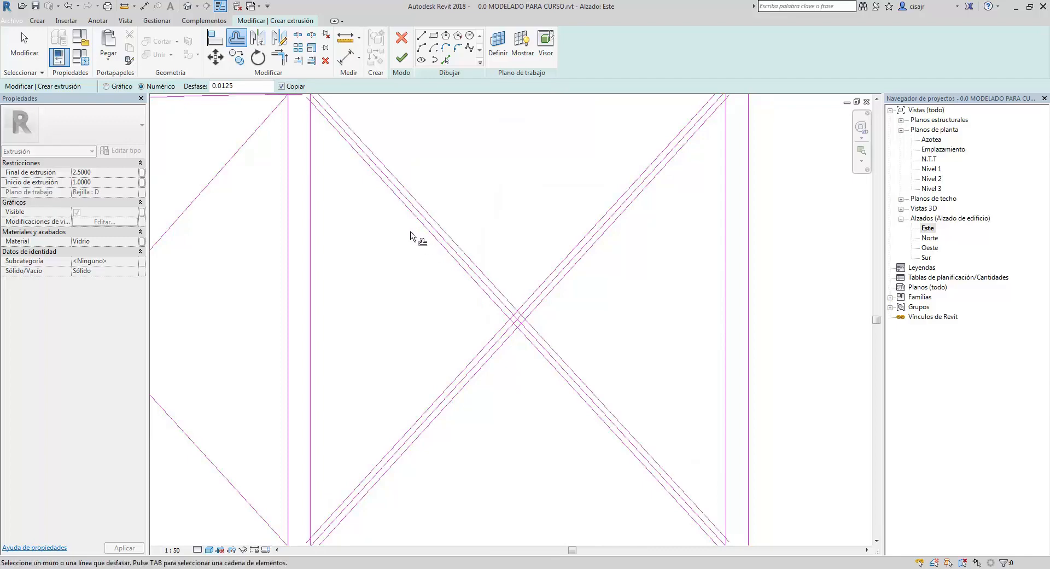
# Offset copies of the seventh bay's two diagonals 0.0125 to each side
pyautogui.scroll(-2, 466, 225)
pyautogui.click(466, 214)
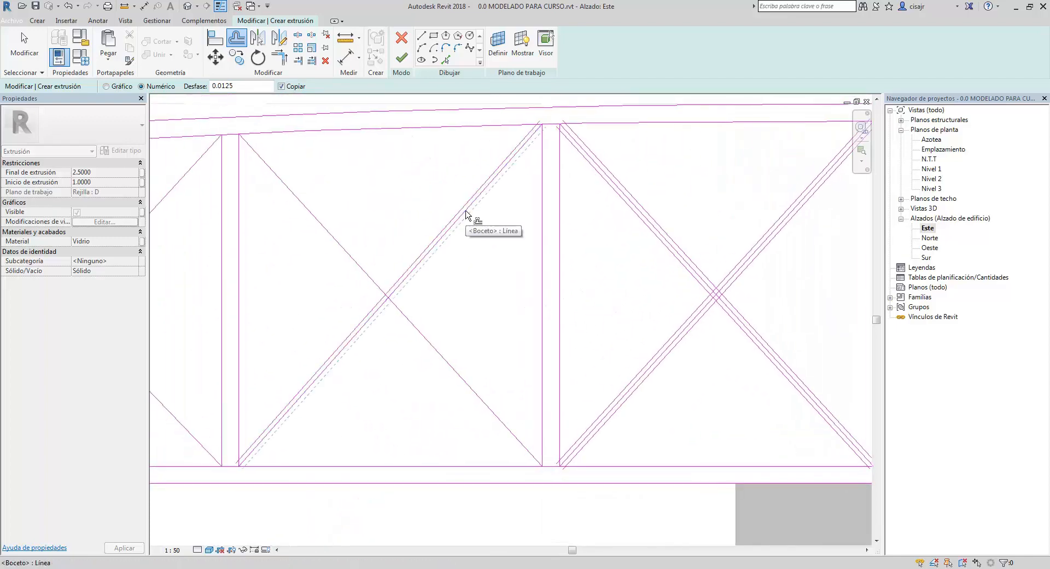
pyautogui.click(360, 267)
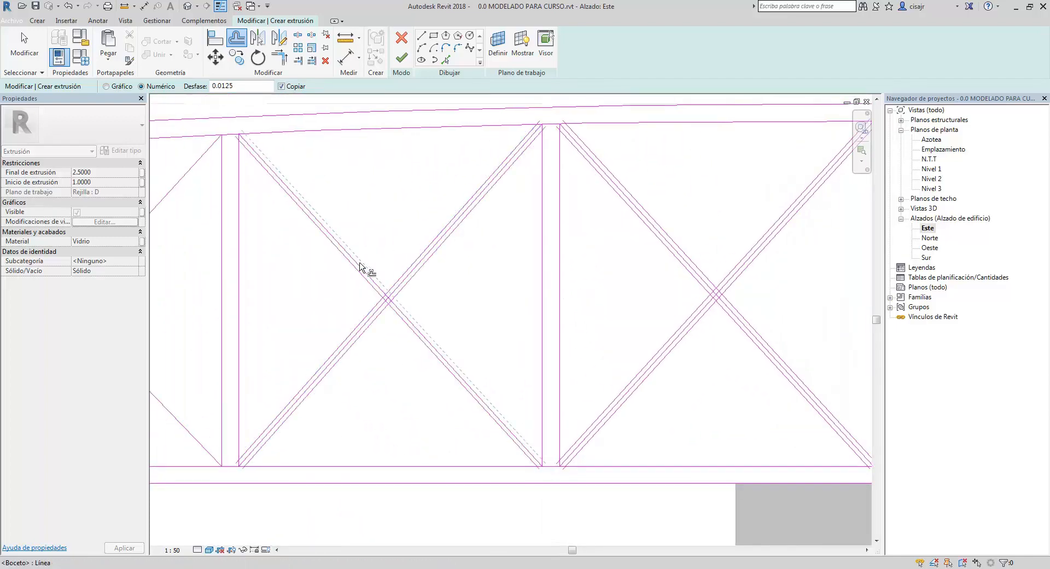
# Offset copies of the sixth bay's two diagonals 0.0125 to each side
pyautogui.scroll(4, 433, 230)
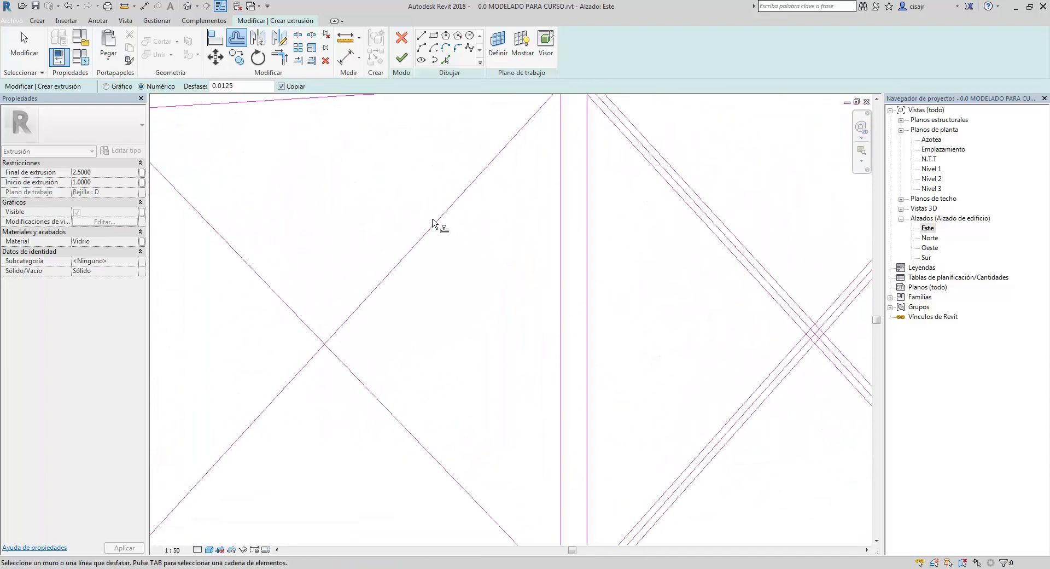
pyautogui.click(436, 222)
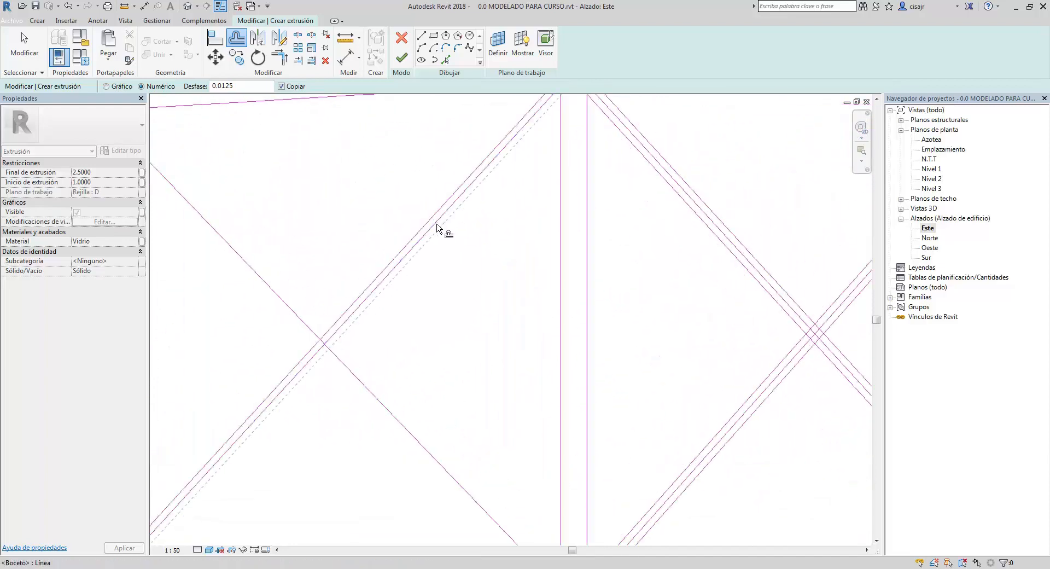
pyautogui.click(437, 227)
pyautogui.click(348, 374)
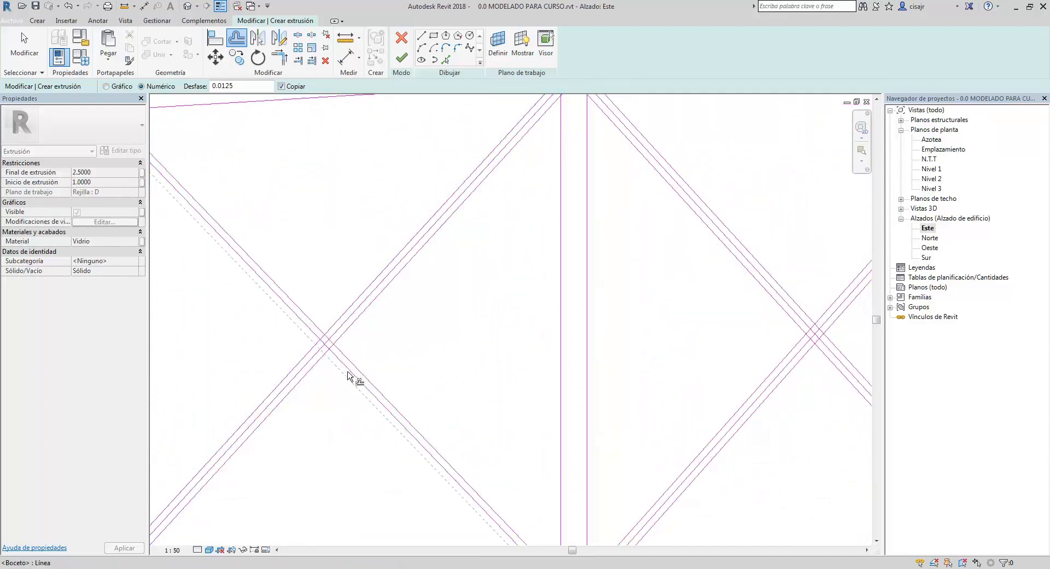
# Offset copies of the fifth bay's two diagonals 0.0125 to each side
pyautogui.moveTo(347, 374); pyautogui.dragTo(539, 373, button='middle')
pyautogui.scroll(-1, 356, 346)
pyautogui.moveTo(356, 346); pyautogui.dragTo(617, 341, button='middle')
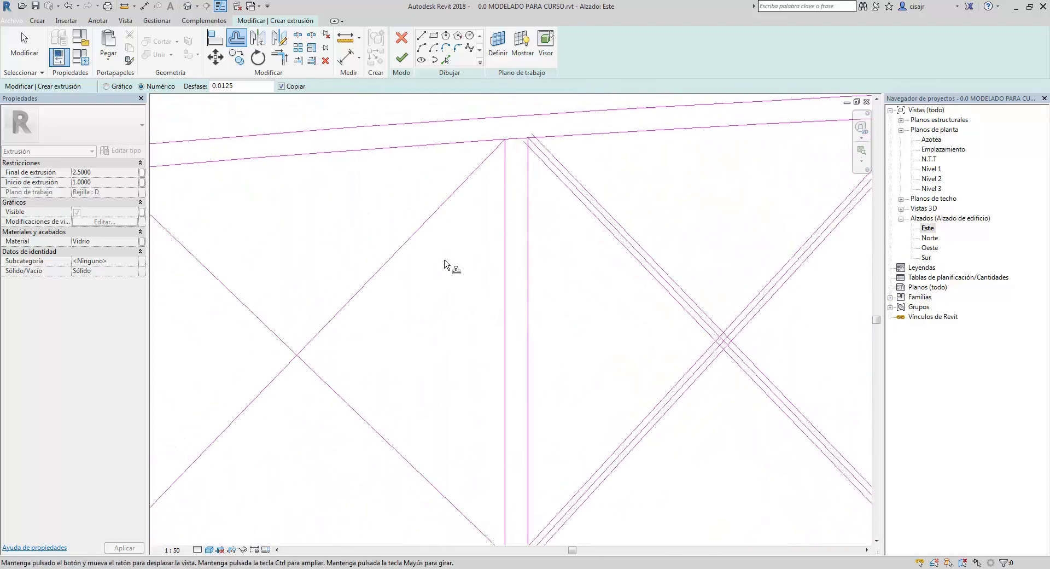
pyautogui.scroll(1, 441, 260)
pyautogui.click(416, 226)
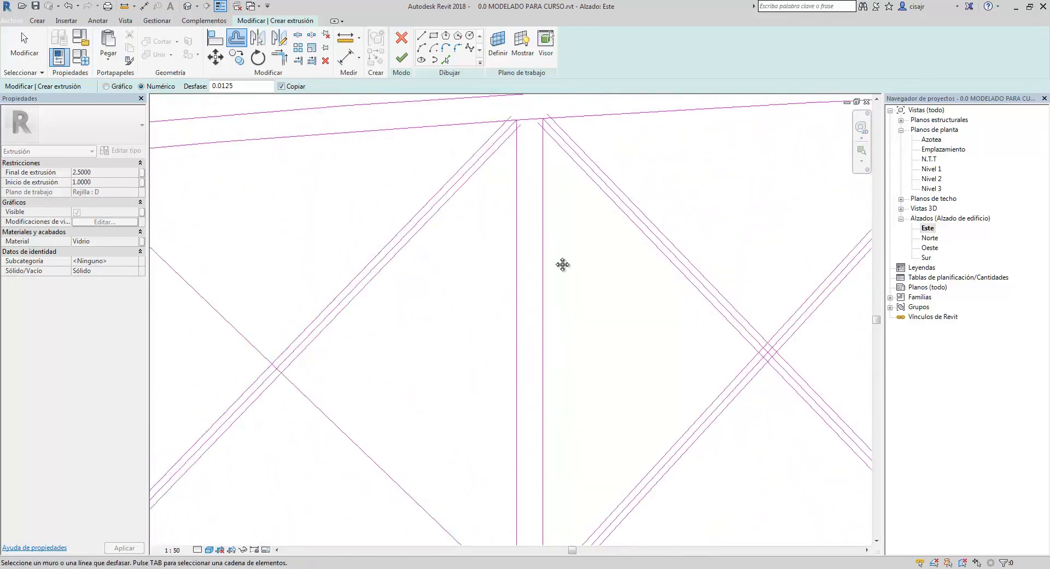
pyautogui.moveTo(563, 264); pyautogui.dragTo(753, 265, button='middle')
pyautogui.click(389, 298)
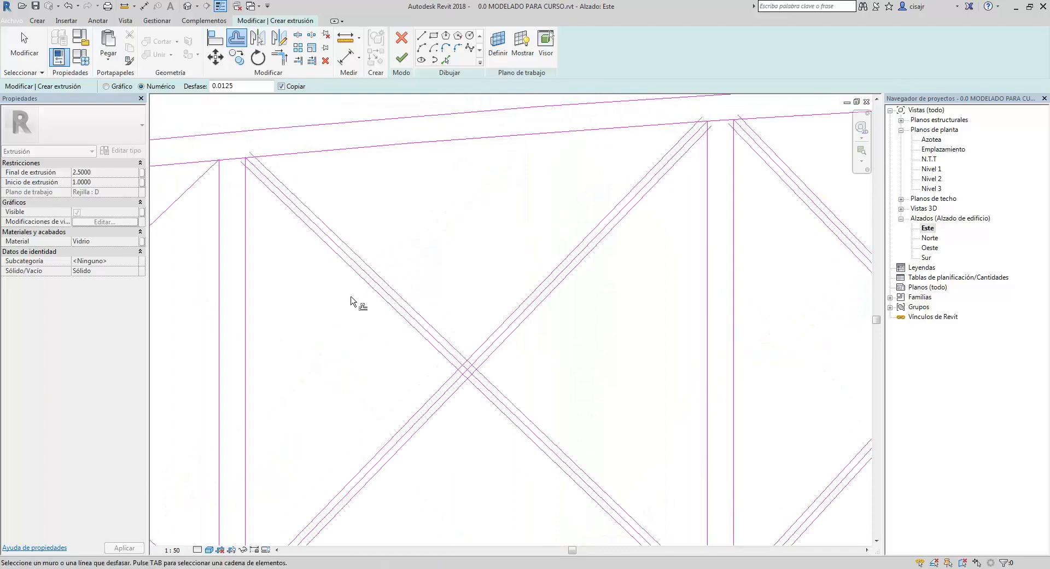
# Offset copies of the fourth bay's two diagonals 0.0125 to each side
pyautogui.moveTo(351, 300); pyautogui.dragTo(481, 281, button='middle')
pyautogui.click(481, 258)
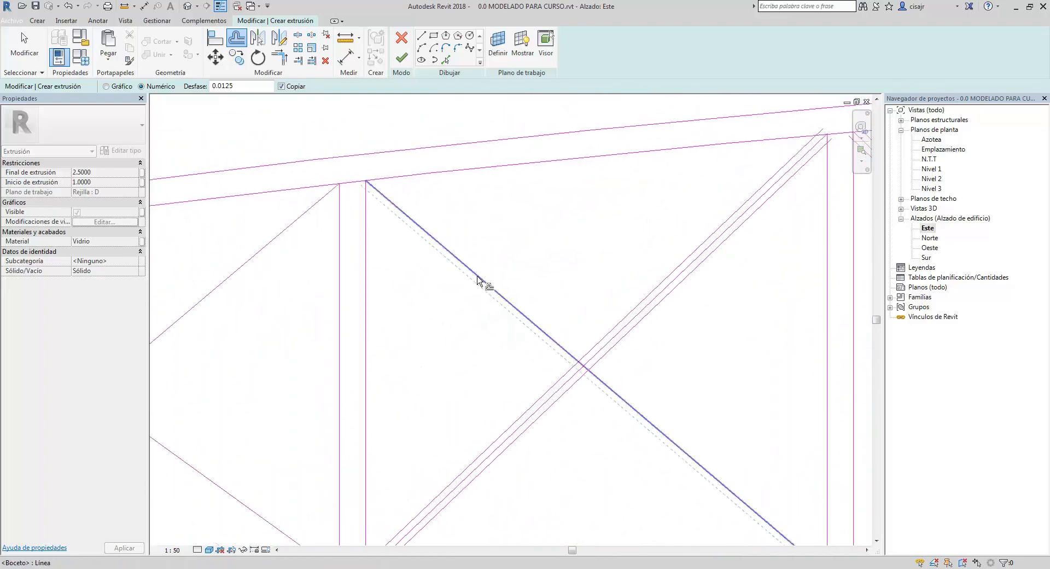
pyautogui.click(482, 280)
# Offset copies of the third bay's two diagonals 0.0125 to each side
pyautogui.moveTo(375, 280); pyautogui.dragTo(556, 272, button='middle')
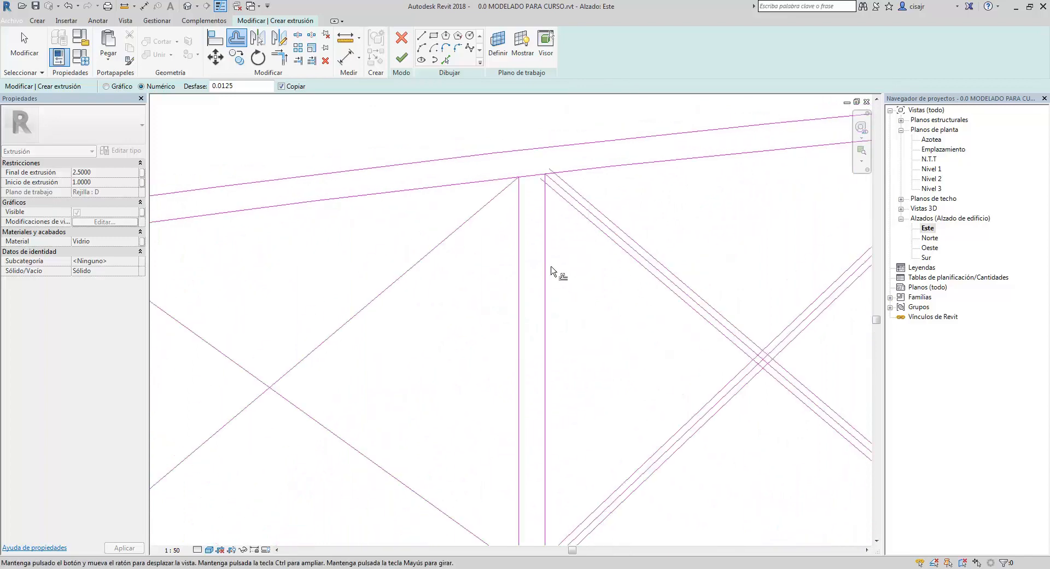
pyautogui.click(462, 231)
pyautogui.moveTo(266, 289); pyautogui.dragTo(552, 235, button='middle')
pyautogui.click(484, 280)
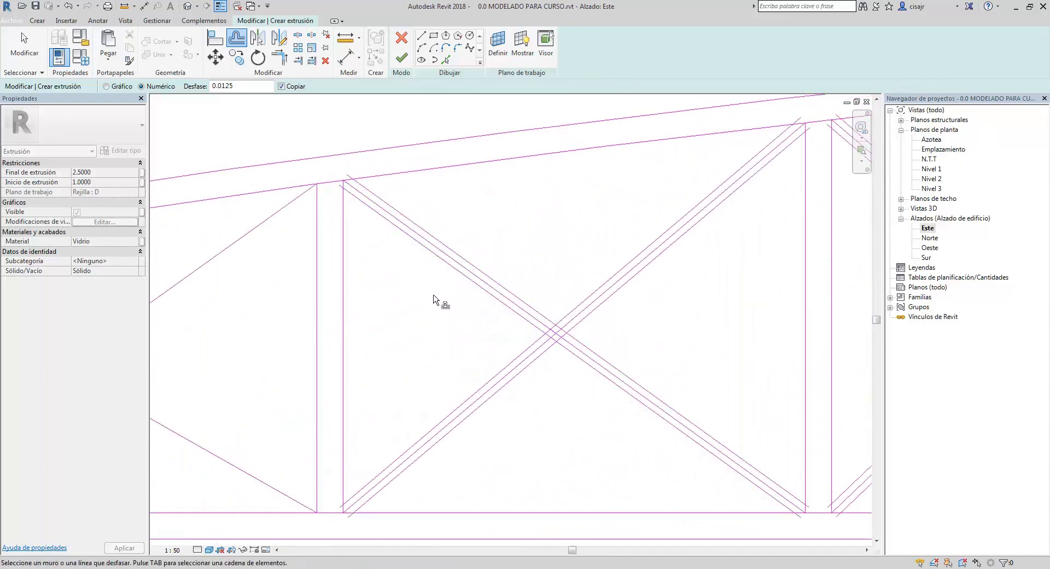
# Offset copies of the second bay's two diagonals 0.0125 to each side
pyautogui.moveTo(223, 254); pyautogui.dragTo(479, 247, button='middle')
pyautogui.click(476, 246)
pyautogui.moveTo(298, 300); pyautogui.dragTo(561, 274, button='middle')
pyautogui.click(546, 322)
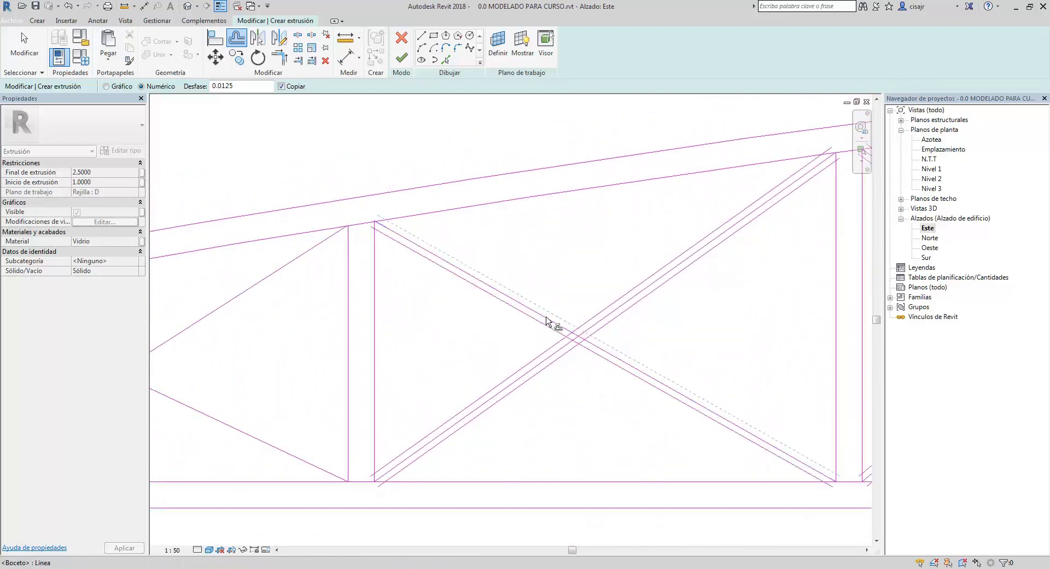
# Offset copies of the first bay's two diagonals 0.0125 to each side and end the Offset command
pyautogui.moveTo(547, 317); pyautogui.dragTo(476, 293, button='middle')
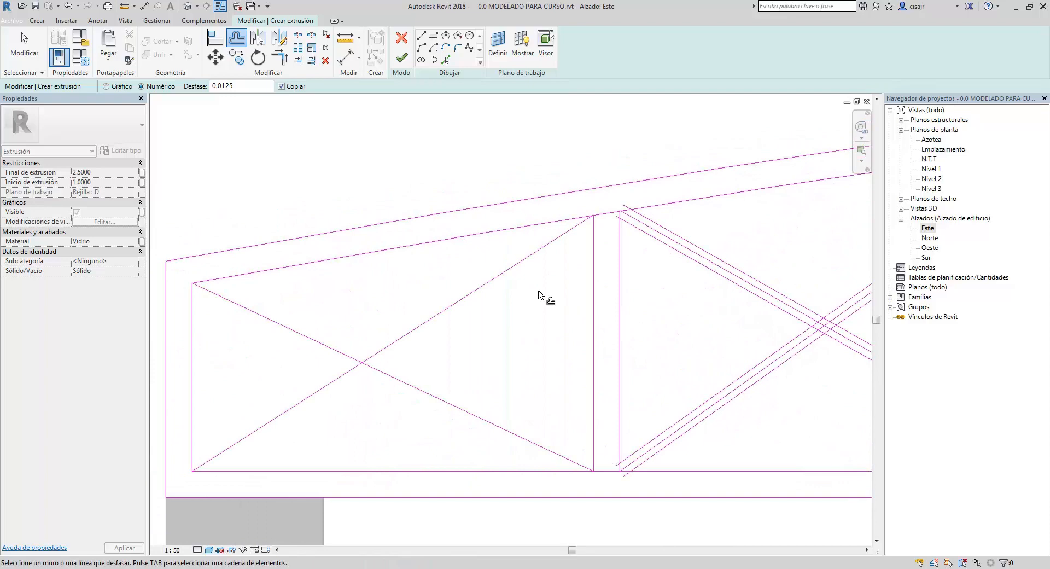
pyautogui.click(507, 274)
pyautogui.click(492, 318)
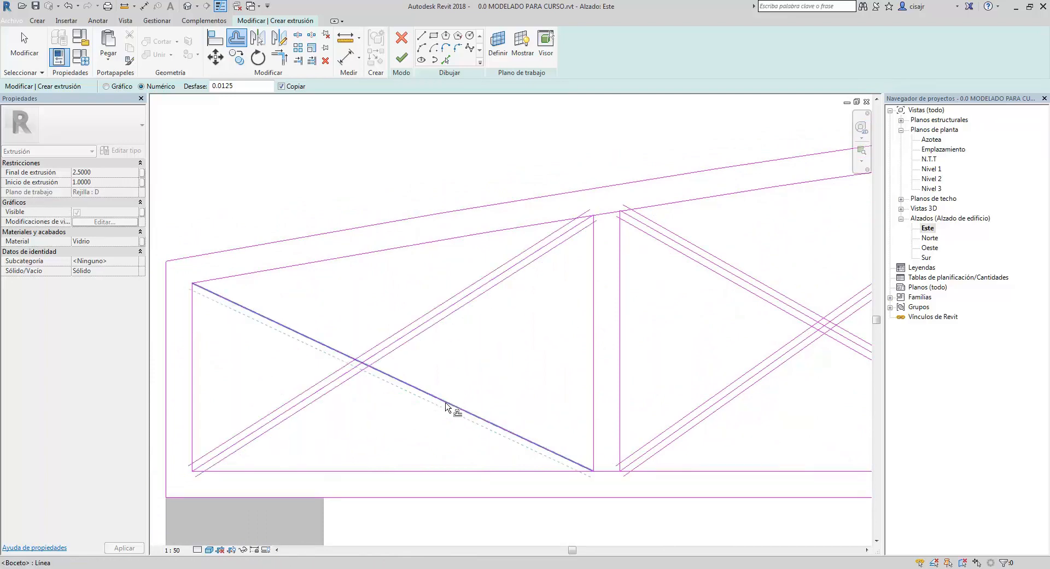
pyautogui.click(456, 404)
pyautogui.click(455, 406)
pyautogui.moveTo(381, 368); pyautogui.dragTo(492, 257, button='middle')
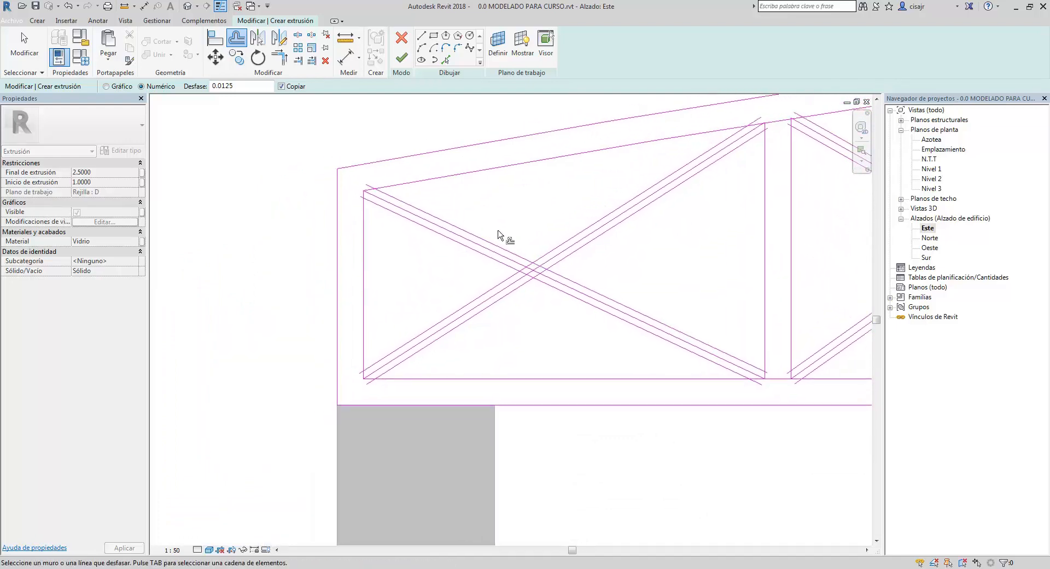
pyautogui.press('Escape')
# Delete the original centre lines of both diagonals in the first bay, keeping only the offset edges
pyautogui.scroll(2, 533, 273)
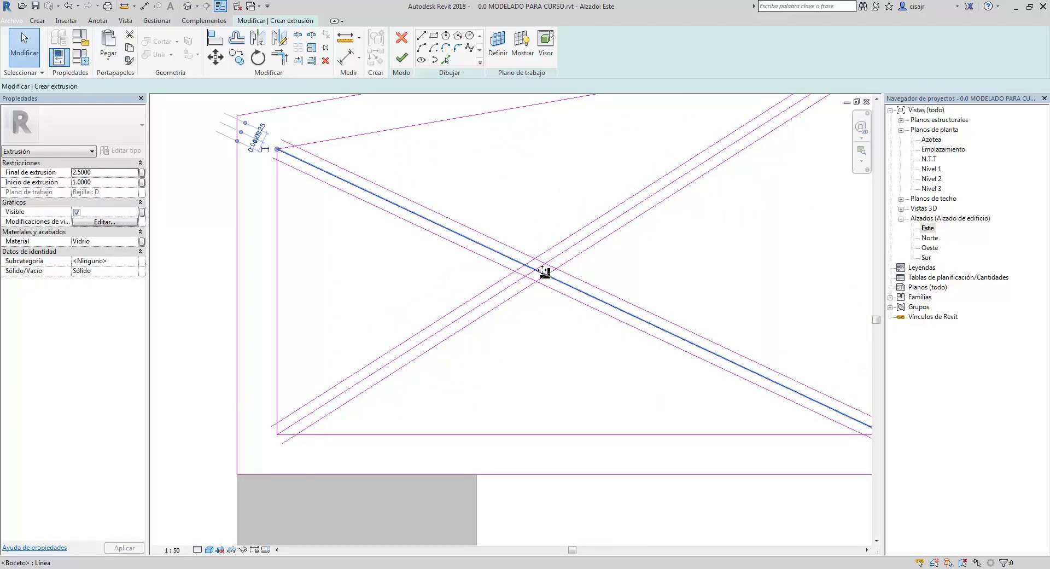
pyautogui.press('Delete')
pyautogui.scroll(-5, 552, 272)
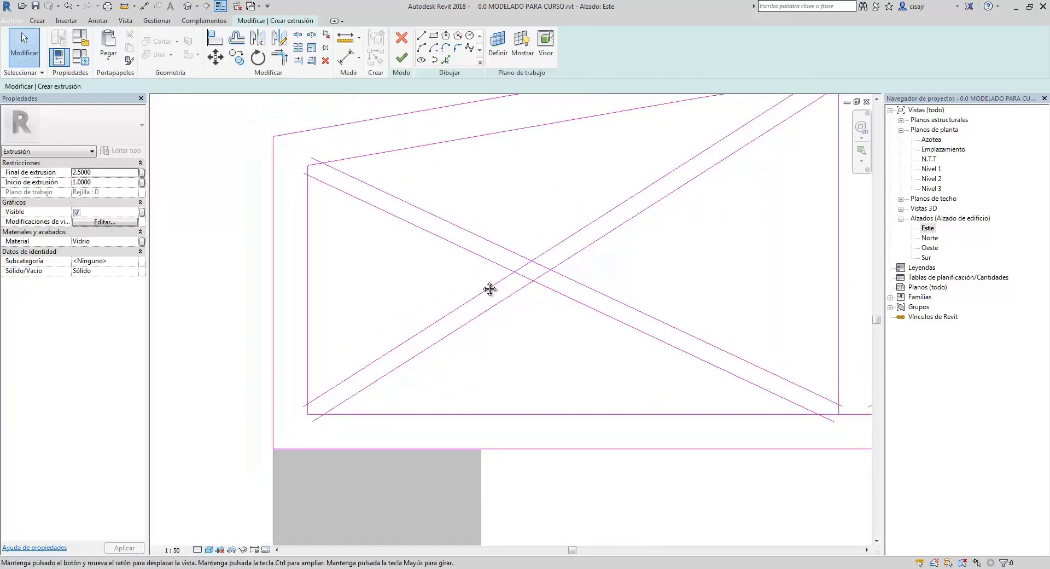
pyautogui.scroll(-2, 547, 277)
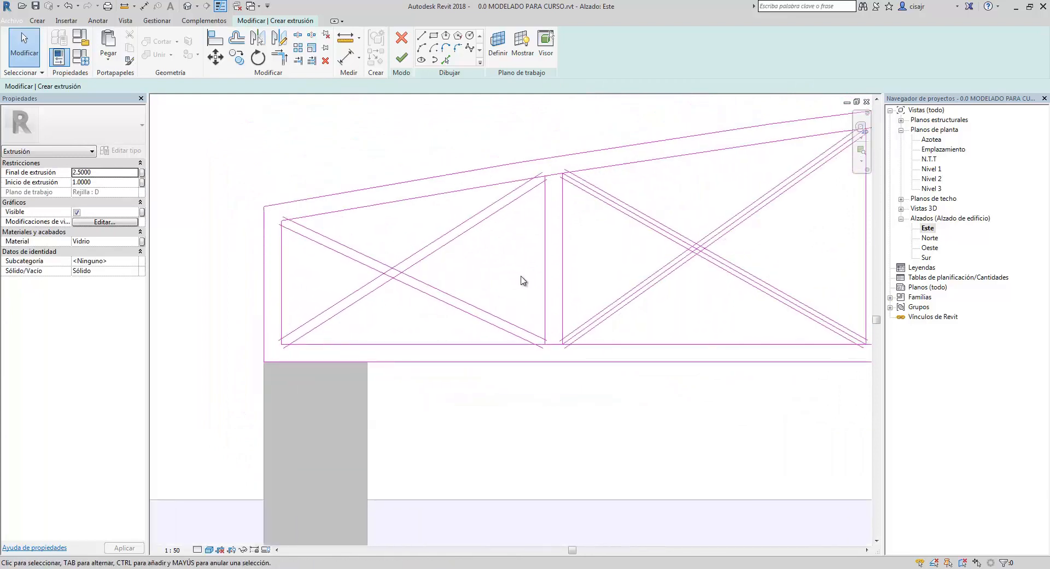
# Delete the centre lines of both diagonals in the second and third bays
pyautogui.scroll(2, 616, 248)
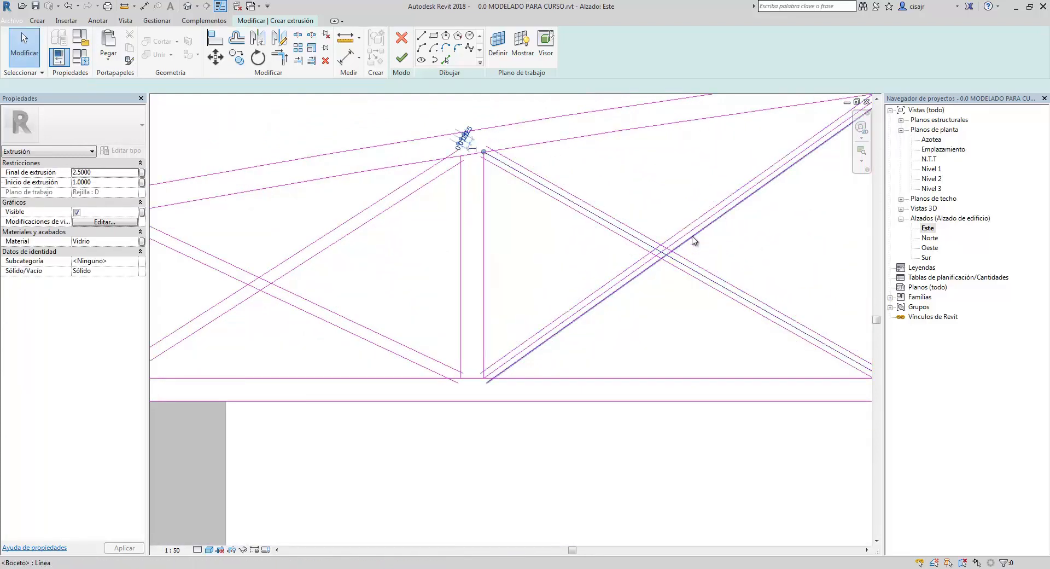
pyautogui.scroll(-2, 684, 268)
pyautogui.moveTo(684, 268); pyautogui.dragTo(464, 275, button='middle')
pyautogui.scroll(3, 711, 240)
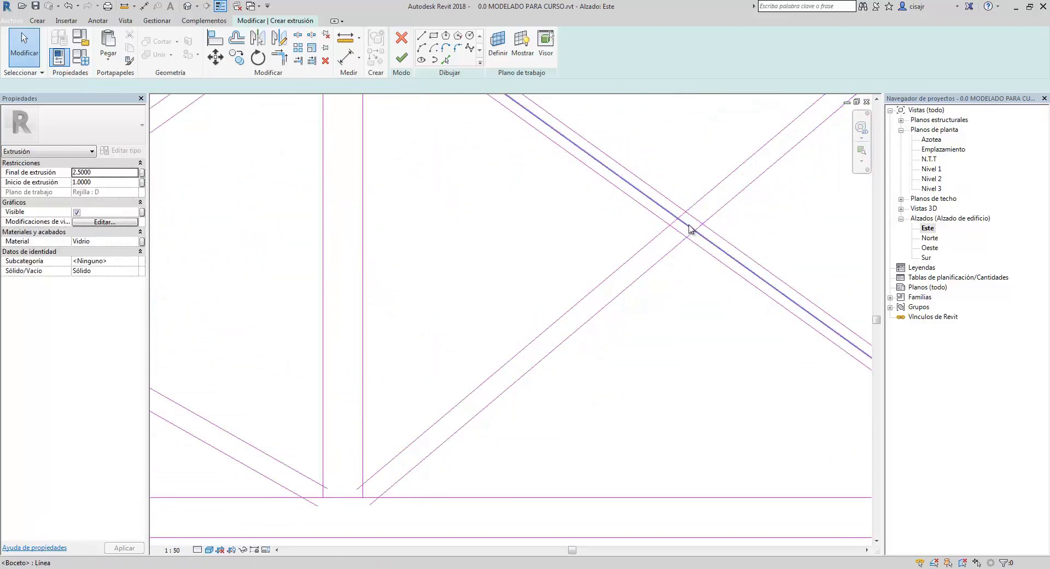
pyautogui.scroll(-3, 690, 230)
# Delete the centre lines of both diagonals in the fourth and fifth bays
pyautogui.scroll(5, 694, 241)
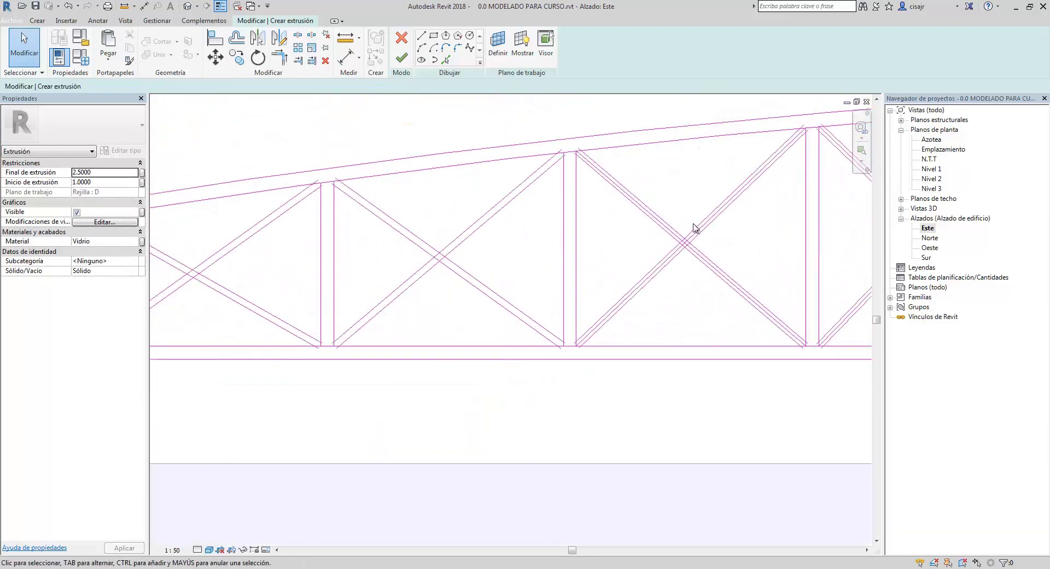
pyautogui.scroll(-3, 694, 263)
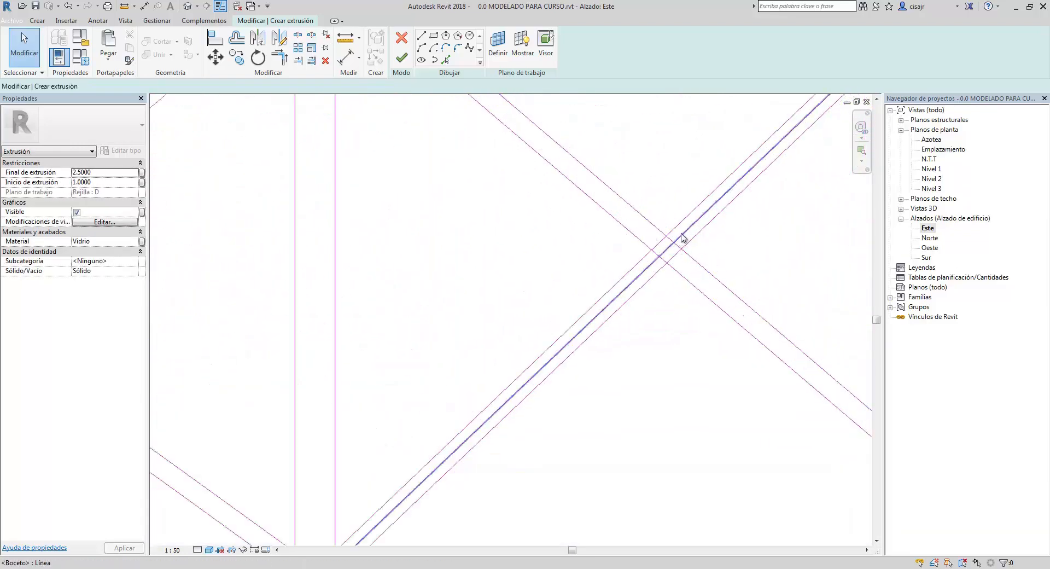
pyautogui.scroll(-4, 683, 273)
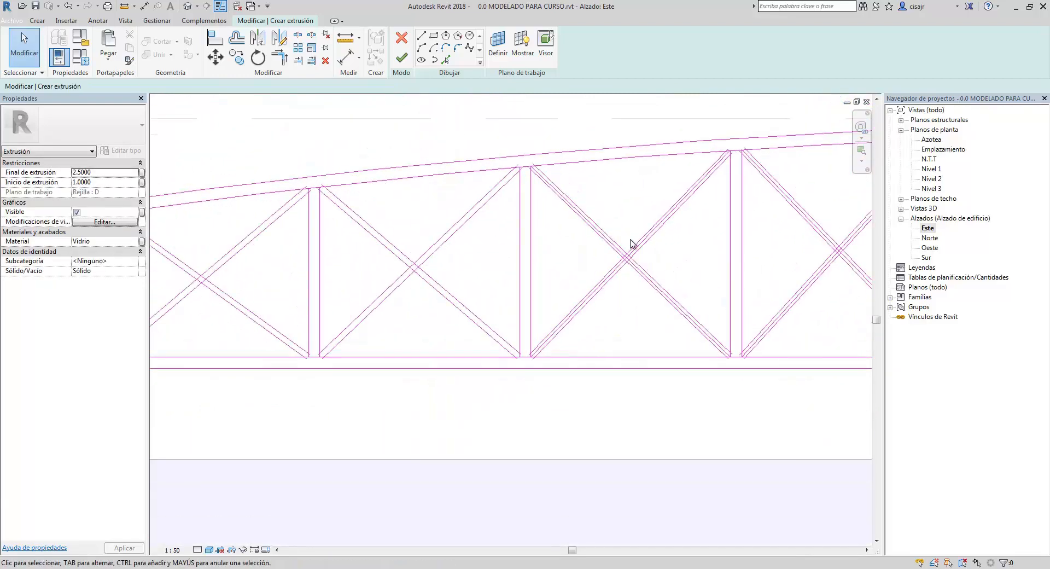
pyautogui.scroll(6, 695, 261)
pyautogui.scroll(-2, 645, 273)
pyautogui.scroll(2, 645, 298)
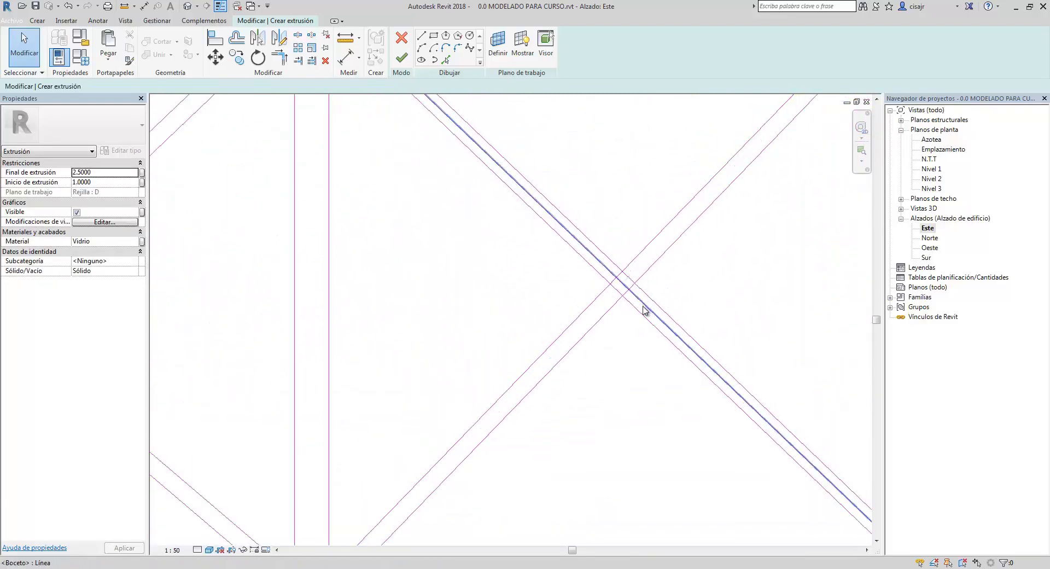
# Delete the centre lines of both diagonals in the sixth bay
pyautogui.scroll(-4, 654, 289)
pyautogui.scroll(5, 492, 295)
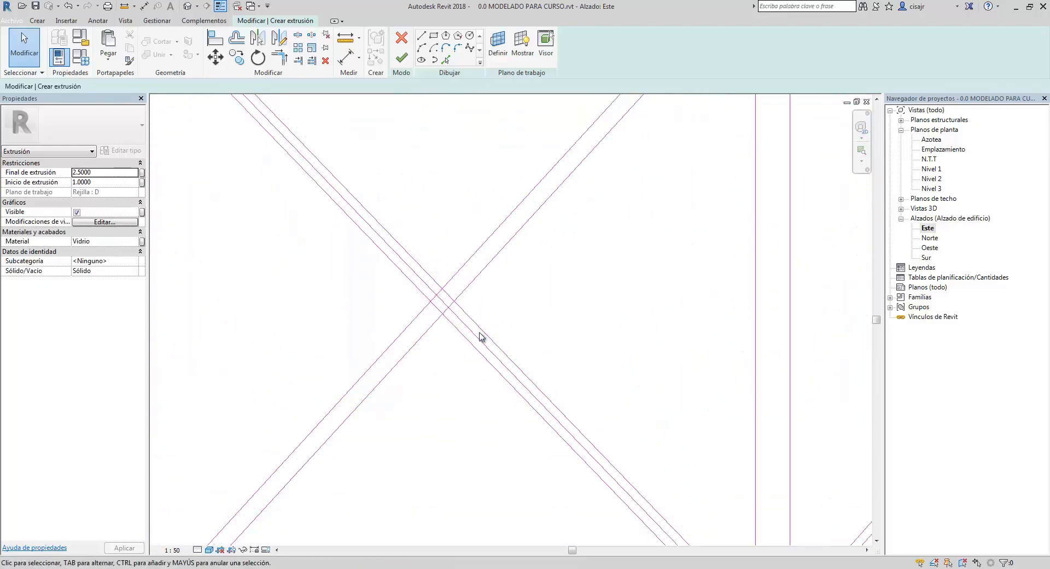
pyautogui.click(477, 340)
pyautogui.scroll(-3, 612, 306)
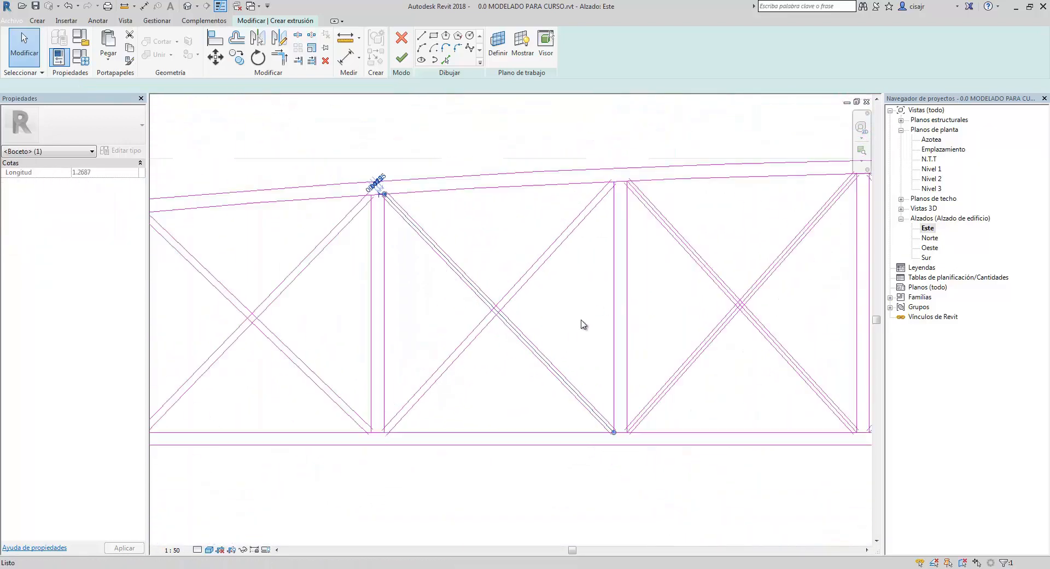
pyautogui.press('Delete')
# Delete the centre lines of both diagonals in the seventh bay
pyautogui.moveTo(543, 321); pyautogui.dragTo(368, 322, button='middle')
pyautogui.scroll(4, 609, 265)
pyautogui.click(591, 268)
pyautogui.press('Delete')
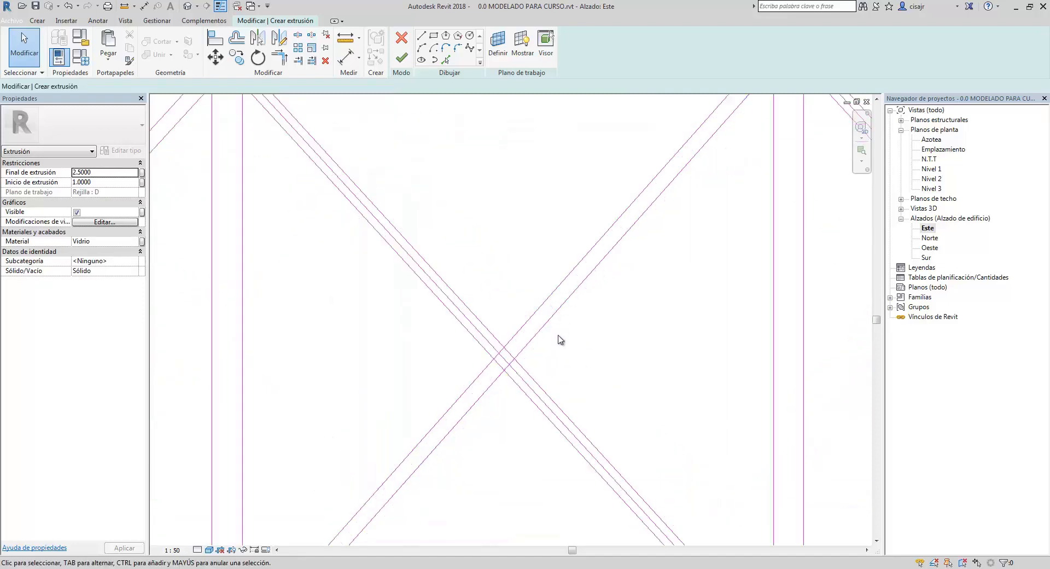
pyautogui.scroll(-3, 555, 394)
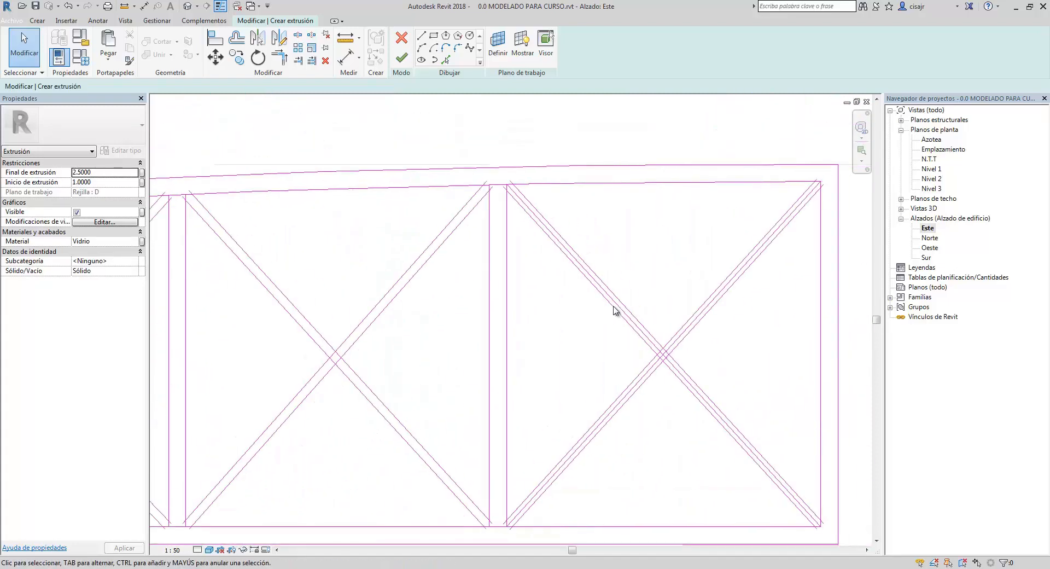
# Delete the centre lines of both diagonals in the last bay
pyautogui.scroll(3, 613, 310)
pyautogui.click(635, 335)
pyautogui.scroll(-1, 593, 339)
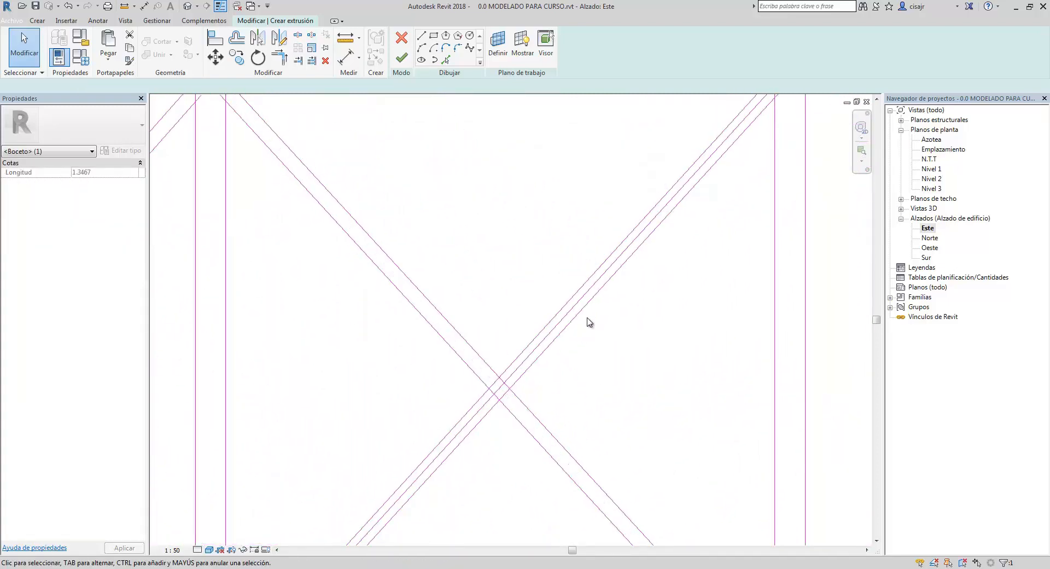
pyautogui.press('Delete')
pyautogui.scroll(-3, 544, 358)
# Trim the last bay's rising diagonal at the upper end corner, joining its edges to the top chord's inner line and the end vertical
pyautogui.scroll(2, 656, 206)
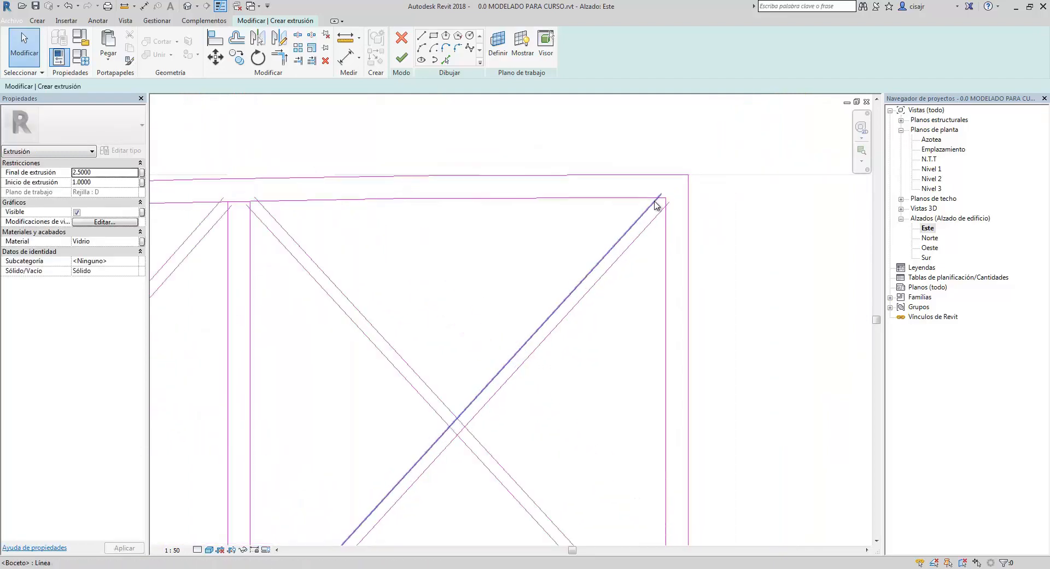
pyautogui.scroll(2, 656, 206)
pyautogui.scroll(1, 673, 218)
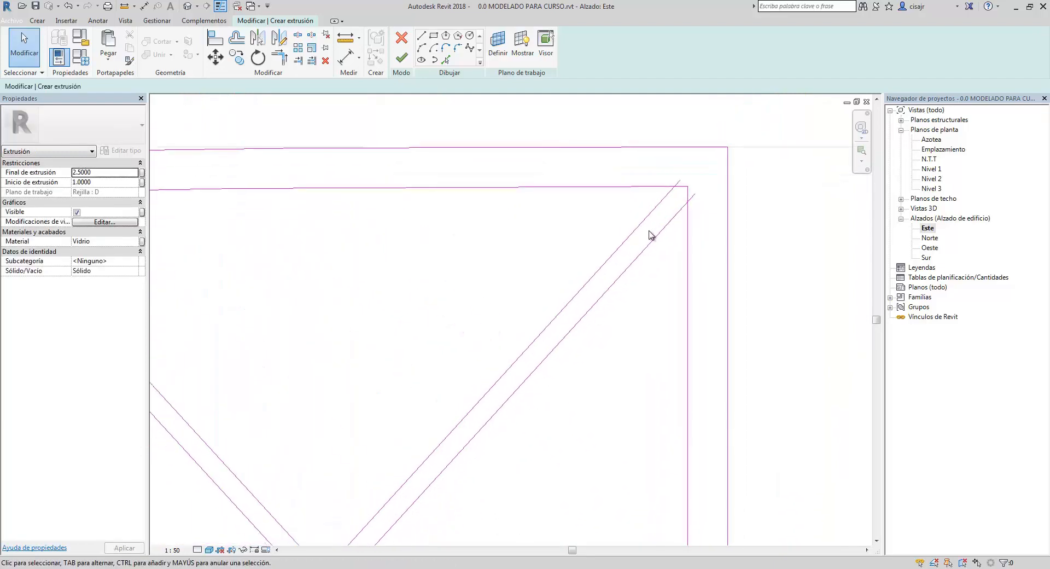
pyautogui.press('t')
pyautogui.press('r')
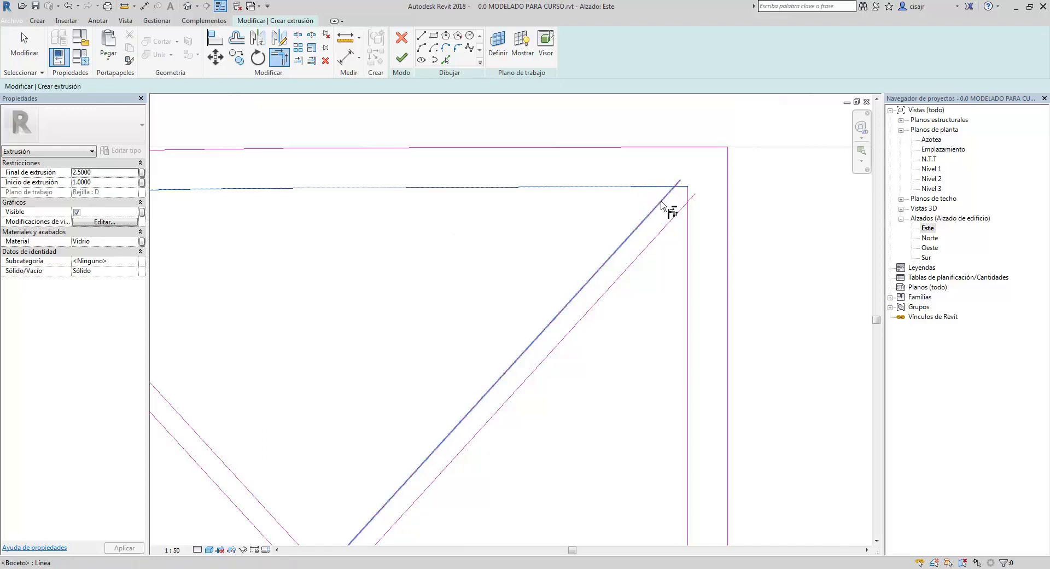
pyautogui.click(661, 203)
pyautogui.click(685, 221)
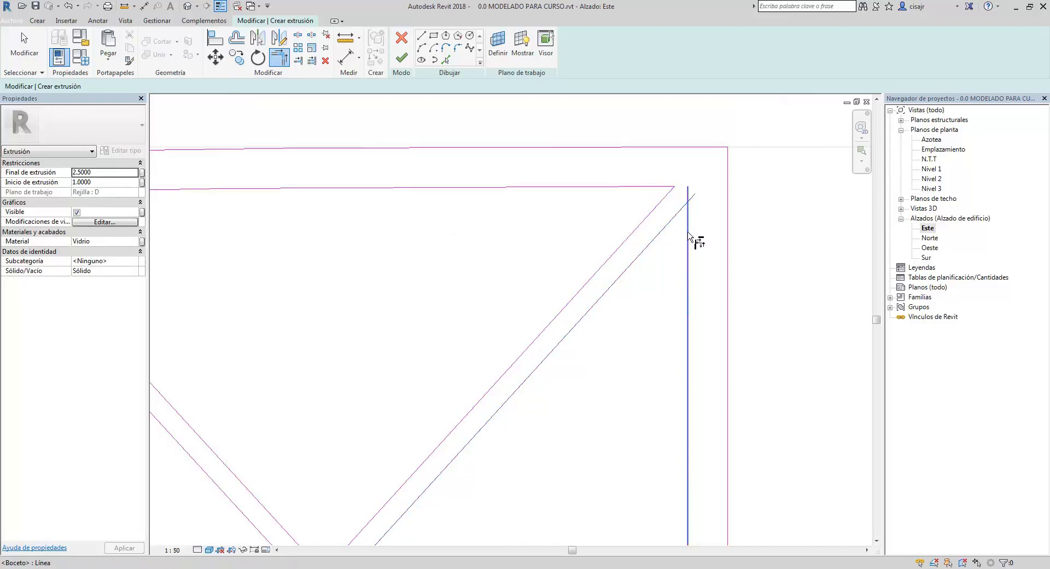
pyautogui.click(689, 229)
# Trim the last bay's falling diagonal at the lower end corner against the end vertical and the bottom chord's inner line
pyautogui.scroll(-3, 632, 235)
pyautogui.scroll(3, 656, 379)
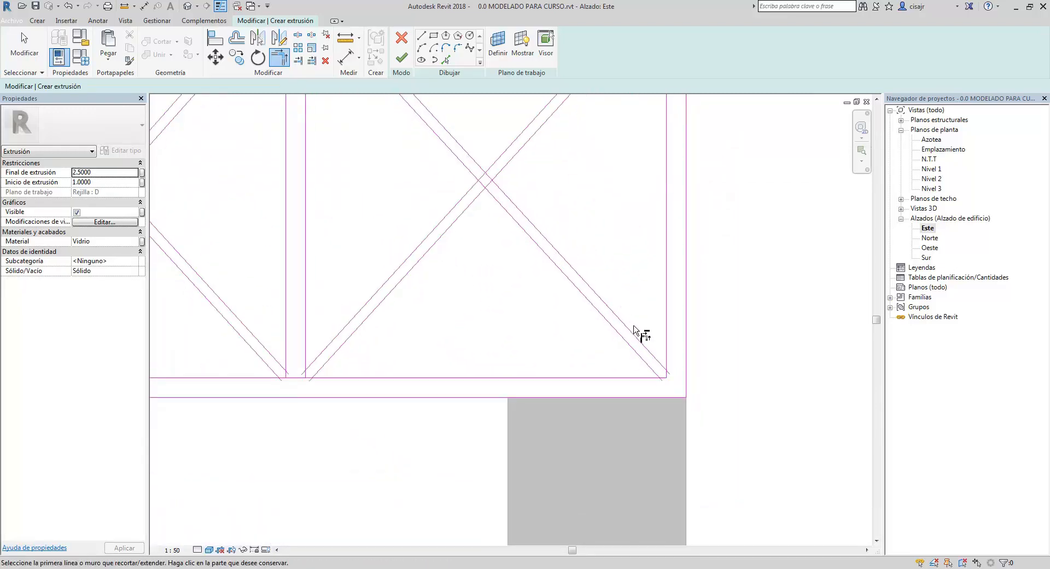
pyautogui.click(636, 377)
# Try to trim the lower edge of the last bay's rising diagonal to the bottom chord's inner line
pyautogui.moveTo(333, 358); pyautogui.dragTo(558, 359, button='middle')
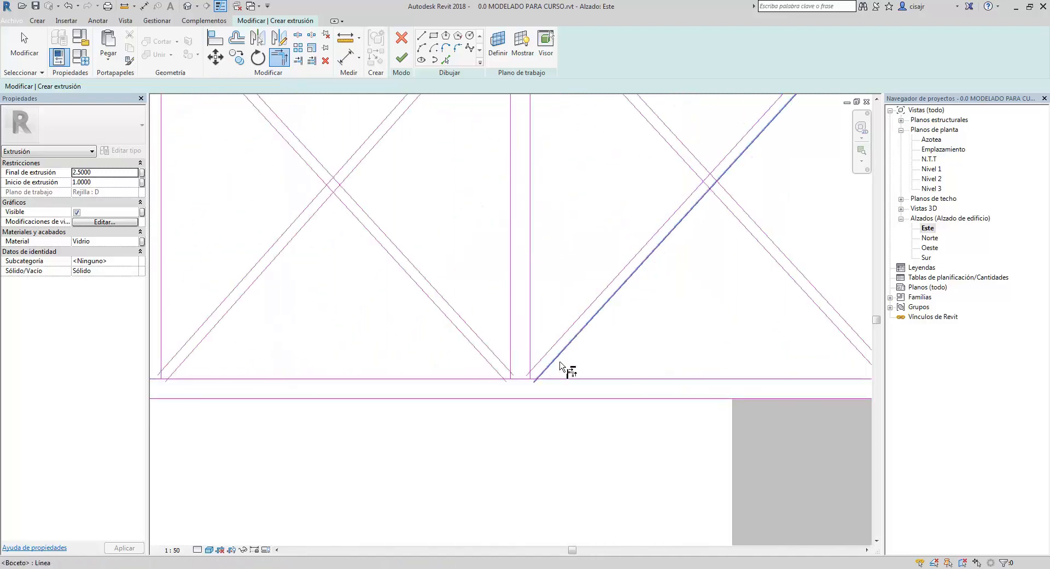
pyautogui.click(558, 358)
pyautogui.click(567, 378)
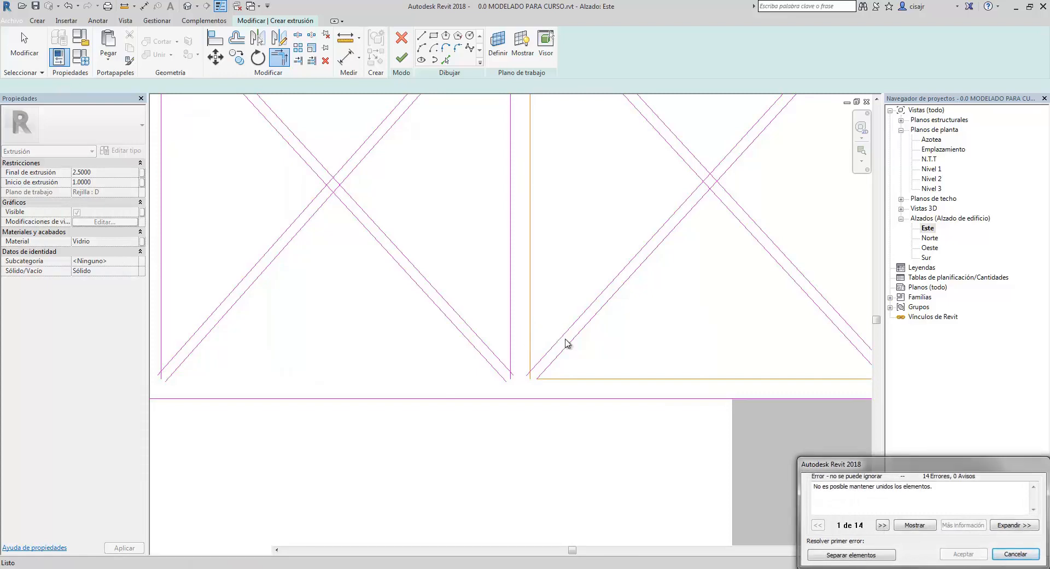
pyautogui.press('Escape')
# Examine where the diagonals and verticals meet the chords in the last bays, and end the Trim command
pyautogui.moveTo(522, 378); pyautogui.dragTo(582, 319, button='middle')
pyautogui.scroll(-1, 580, 332)
pyautogui.scroll(-2, 564, 340)
pyautogui.scroll(2, 631, 307)
pyautogui.scroll(-3, 454, 303)
pyautogui.moveTo(424, 309); pyautogui.dragTo(476, 319, button='middle')
pyautogui.scroll(-1, 592, 308)
pyautogui.scroll(3, 609, 211)
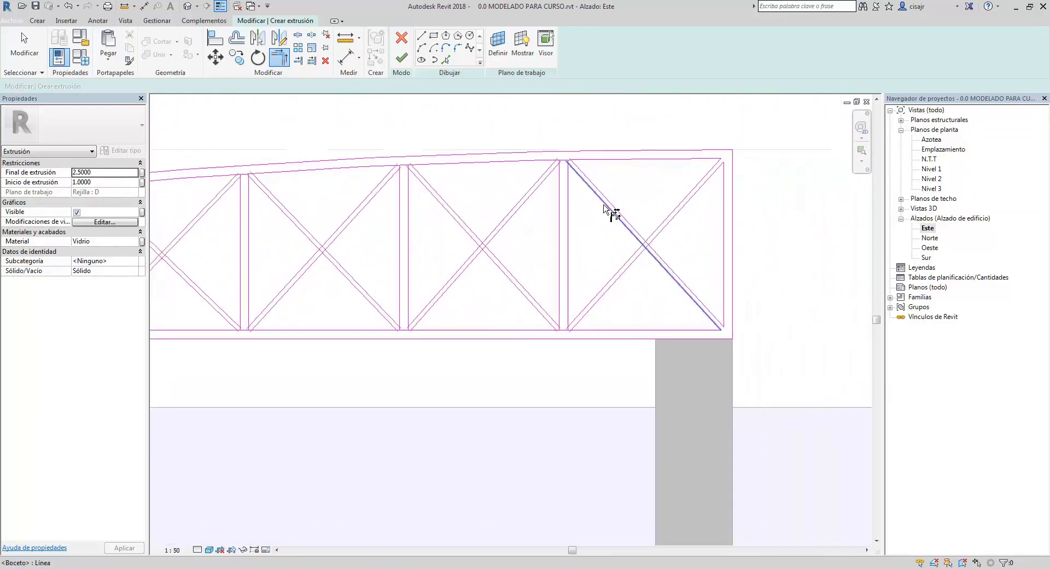
pyautogui.scroll(1, 607, 170)
pyautogui.moveTo(610, 189); pyautogui.dragTo(633, 162, button='middle')
pyautogui.moveTo(623, 258); pyautogui.dragTo(642, 143, button='middle')
pyautogui.moveTo(620, 228); pyautogui.dragTo(640, 191, button='middle')
pyautogui.press('Escape')
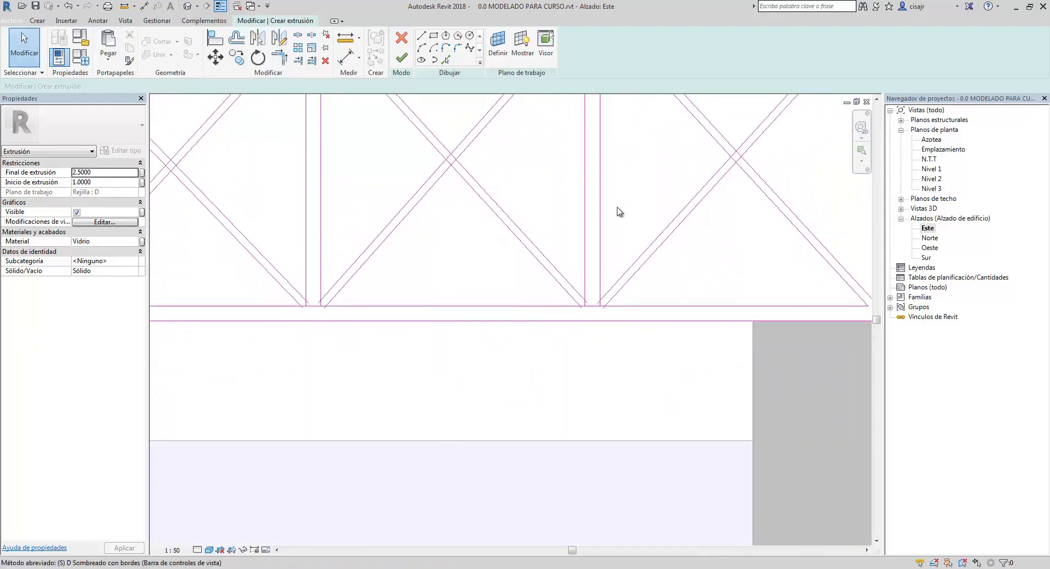
# Split the bottom chord's inner line between the edges of the two interior verticals nearest the truss's high end
pyautogui.press('s')
pyautogui.press('l')
pyautogui.scroll(1, 609, 277)
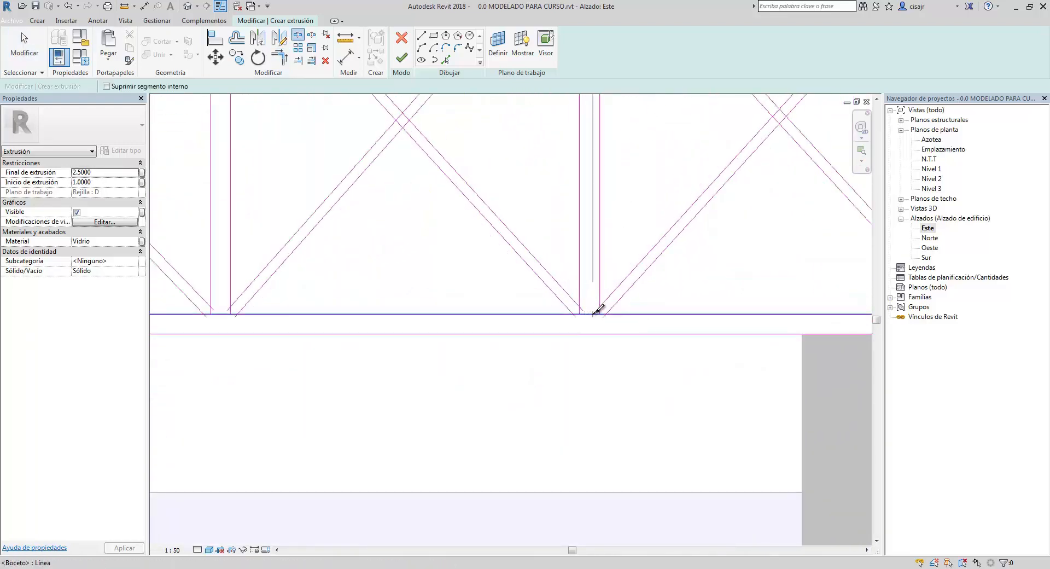
pyautogui.moveTo(596, 308); pyautogui.dragTo(550, 336, button='middle')
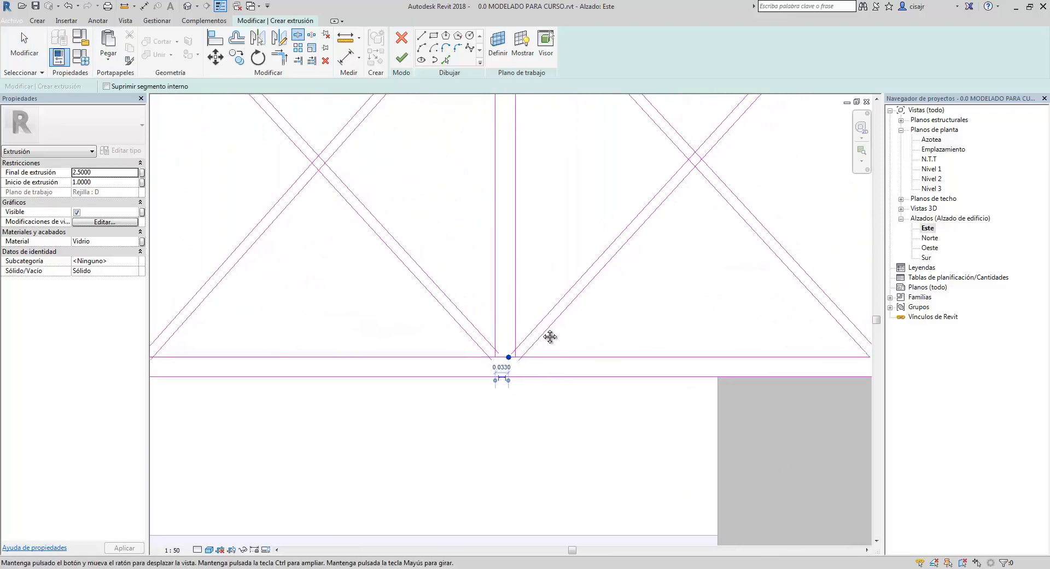
pyautogui.moveTo(359, 326); pyautogui.dragTo(579, 270, button='middle')
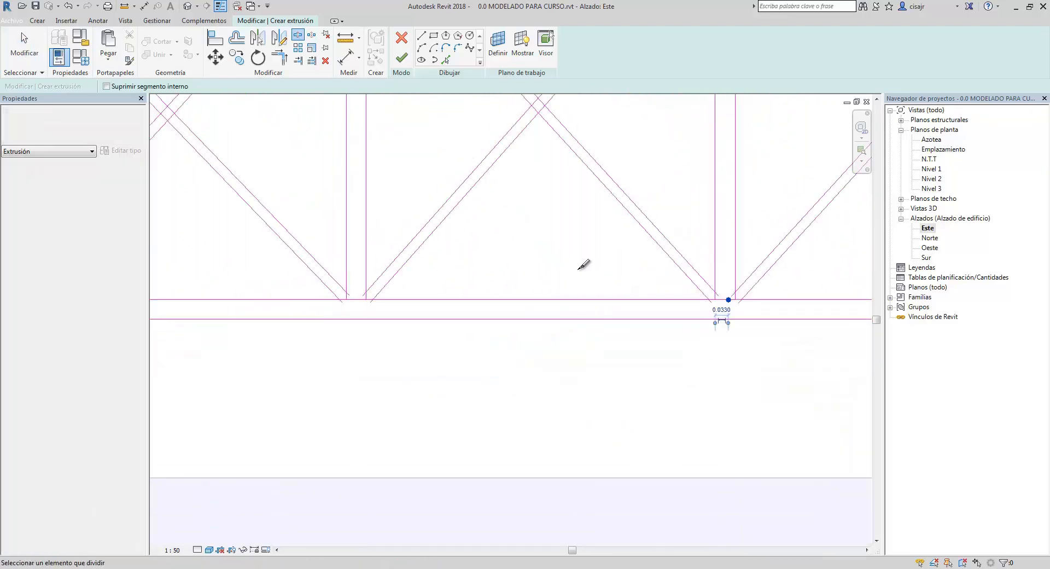
pyautogui.scroll(-1, 579, 269)
pyautogui.moveTo(371, 281); pyautogui.dragTo(524, 277, button='middle')
pyautogui.scroll(1, 530, 270)
pyautogui.moveTo(221, 294); pyautogui.dragTo(514, 294, button='middle')
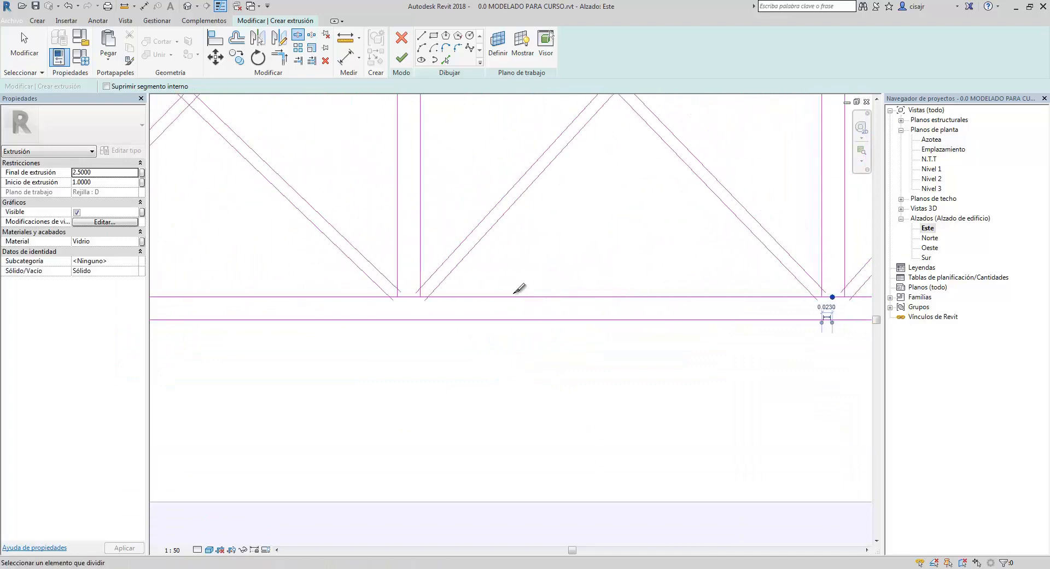
# Split the bottom chord's inner line between the edges of the verticals along the middle of the truss
pyautogui.moveTo(411, 290); pyautogui.dragTo(510, 290, button='middle')
pyautogui.scroll(1, 509, 291)
pyautogui.moveTo(197, 300); pyautogui.dragTo(441, 295, button='middle')
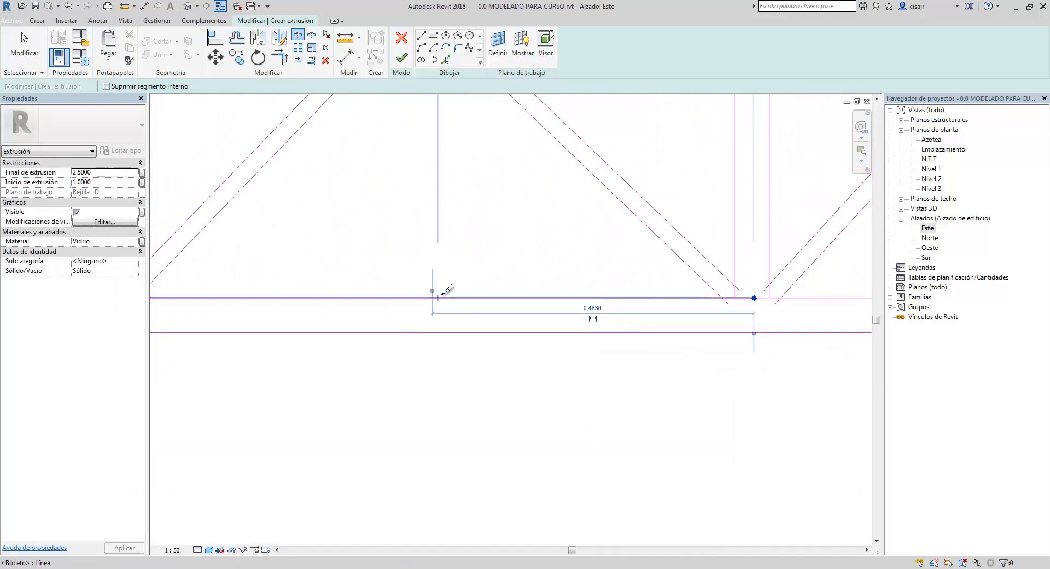
pyautogui.scroll(-3, 440, 295)
pyautogui.moveTo(536, 298); pyautogui.dragTo(743, 297, button='middle')
pyautogui.scroll(2, 432, 299)
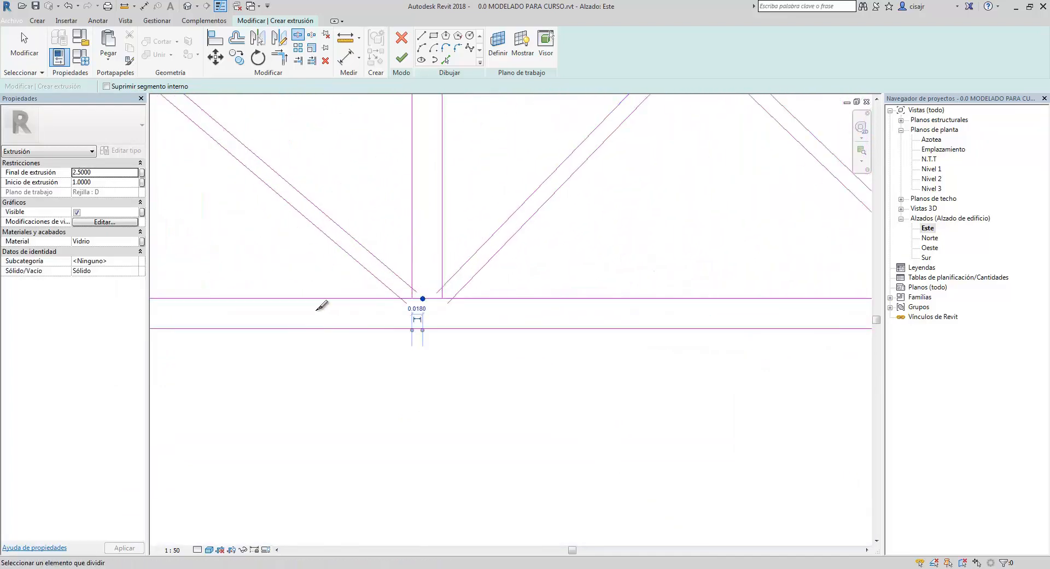
# Split the bottom chord's inner line between the vertical edges in the bays nearest the truss's low end
pyautogui.moveTo(159, 300); pyautogui.dragTo(667, 307, button='middle')
pyautogui.scroll(1, 405, 289)
pyautogui.scroll(-2, 400, 304)
pyautogui.scroll(1, 496, 297)
pyautogui.click(496, 293)
pyautogui.scroll(-2, 541, 290)
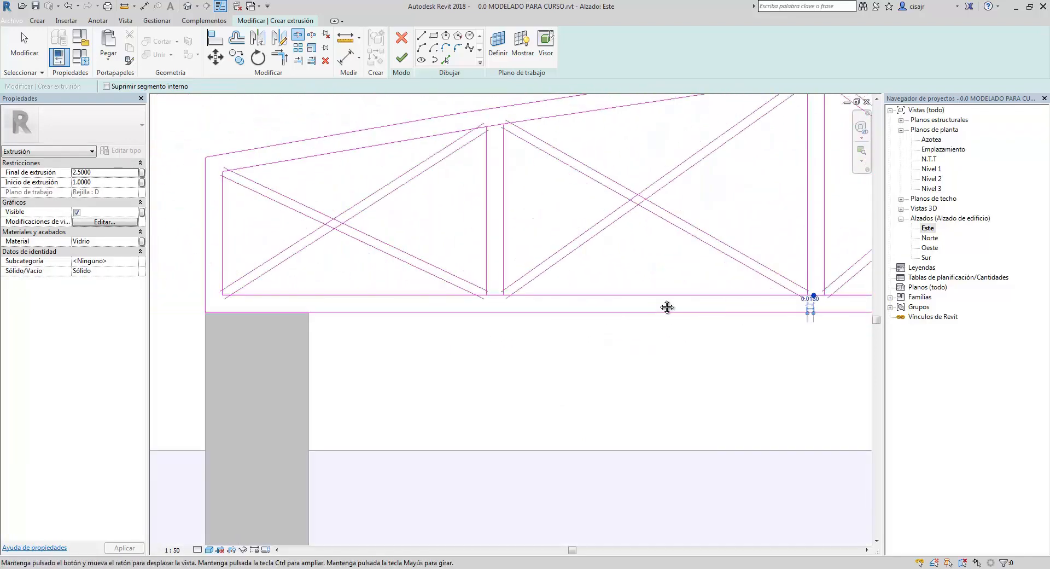
pyautogui.scroll(1, 498, 293)
pyautogui.click(496, 294)
pyautogui.scroll(-2, 387, 308)
pyautogui.moveTo(387, 308); pyautogui.dragTo(534, 314, button='middle')
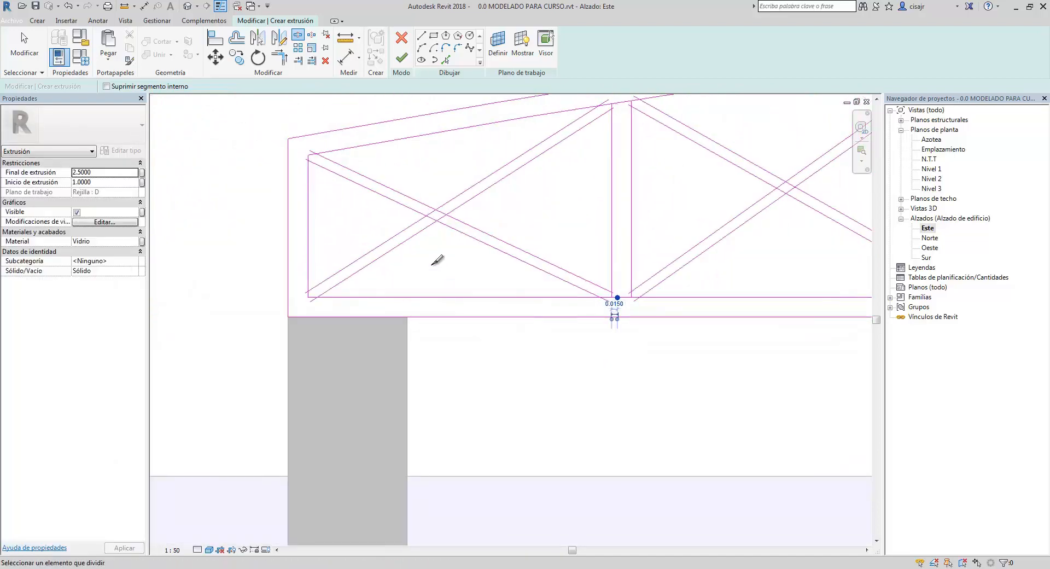
# Split the top chord's inner line between the edges of the first two interior verticals from the low end
pyautogui.moveTo(438, 263); pyautogui.dragTo(374, 335, button='middle')
pyautogui.moveTo(546, 244); pyautogui.dragTo(480, 267, button='middle')
pyautogui.scroll(1, 479, 267)
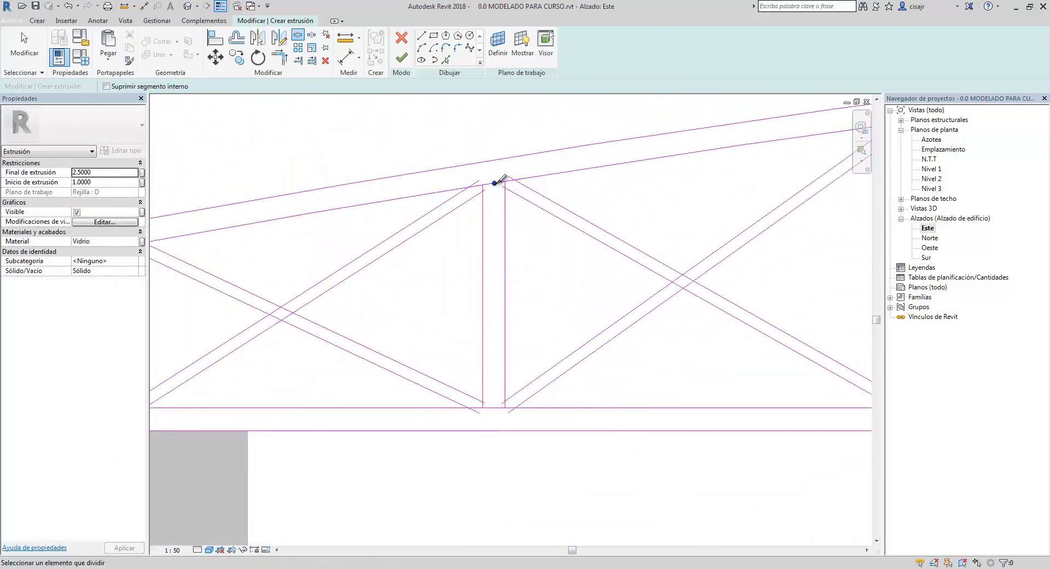
pyautogui.scroll(-1, 540, 215)
pyautogui.moveTo(711, 191); pyautogui.dragTo(397, 230, button='middle')
pyautogui.scroll(1, 519, 164)
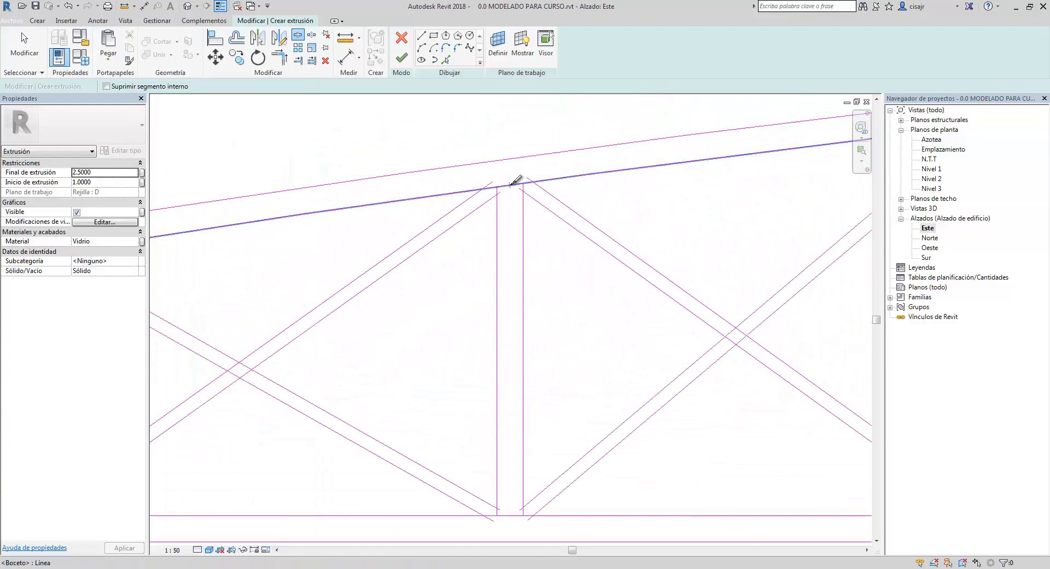
pyautogui.click(509, 185)
pyautogui.scroll(-1, 596, 199)
pyautogui.moveTo(596, 199); pyautogui.dragTo(383, 206, button='middle')
pyautogui.moveTo(586, 217); pyautogui.dragTo(344, 234, button='middle')
pyautogui.scroll(1, 523, 152)
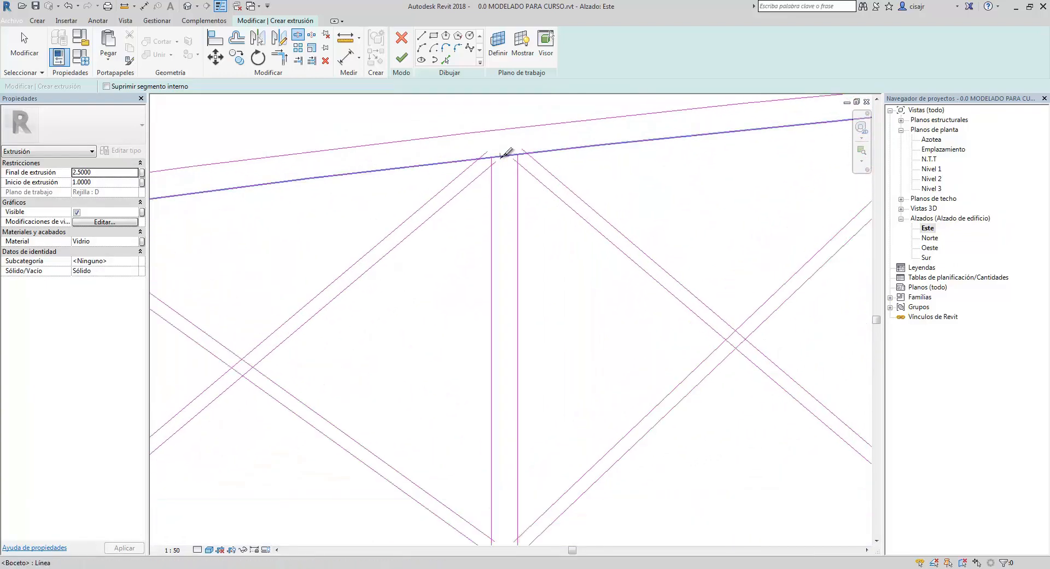
# Split the top chord's inner line between the edges of the third and fourth interior verticals
pyautogui.click(501, 157)
pyautogui.moveTo(536, 184); pyautogui.dragTo(279, 240, button='middle')
pyautogui.scroll(-1, 527, 225)
pyautogui.moveTo(527, 225); pyautogui.dragTo(375, 236, button='middle')
pyautogui.scroll(1, 561, 178)
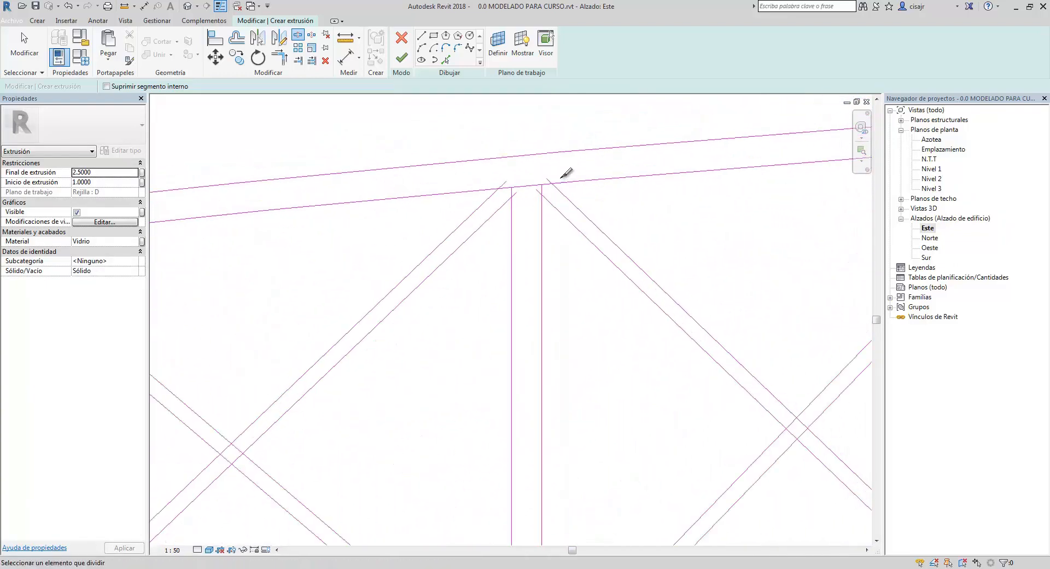
pyautogui.click(526, 187)
pyautogui.scroll(-1, 552, 211)
pyautogui.moveTo(557, 212); pyautogui.dragTo(382, 227, button='middle')
pyautogui.moveTo(569, 203); pyautogui.dragTo(400, 204, button='middle')
pyautogui.scroll(1, 625, 178)
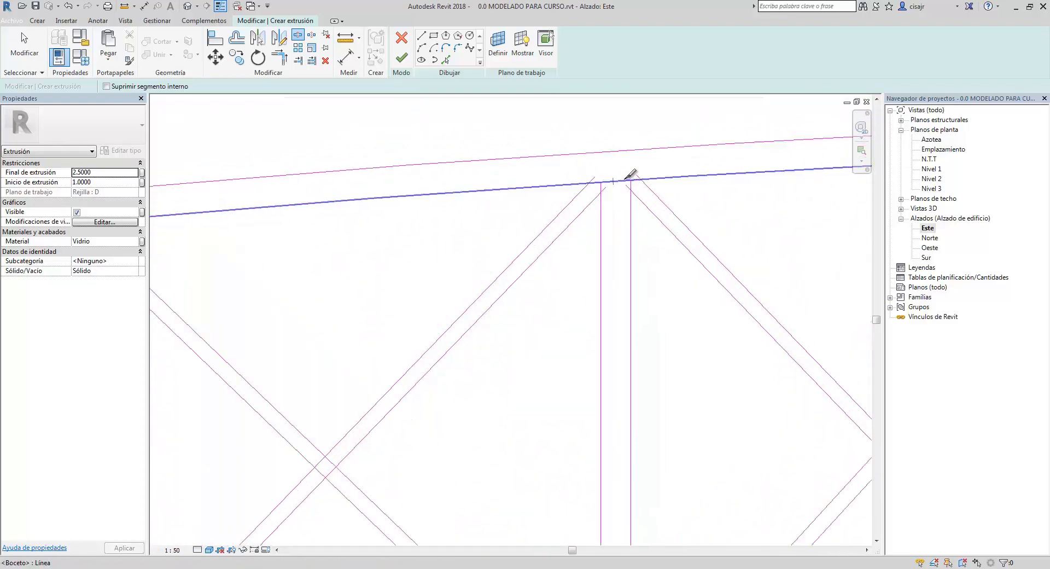
# Split the top chord's inner line at the three interior verticals nearest the high end, and end the Split command
pyautogui.click(615, 182)
pyautogui.scroll(-3, 624, 192)
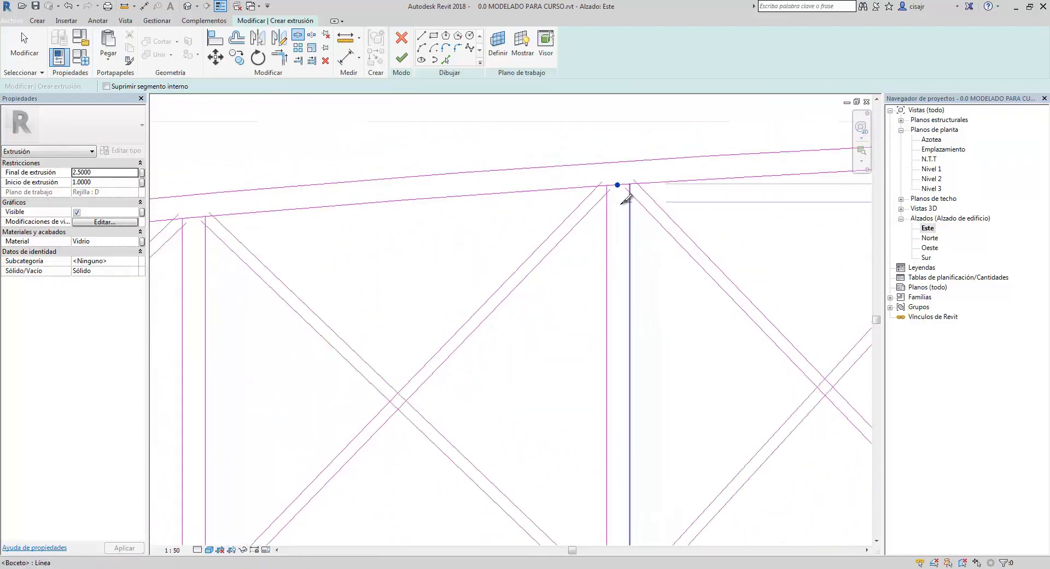
pyautogui.moveTo(745, 209); pyautogui.dragTo(350, 220, button='middle')
pyautogui.scroll(1, 631, 191)
pyautogui.scroll(1, 633, 188)
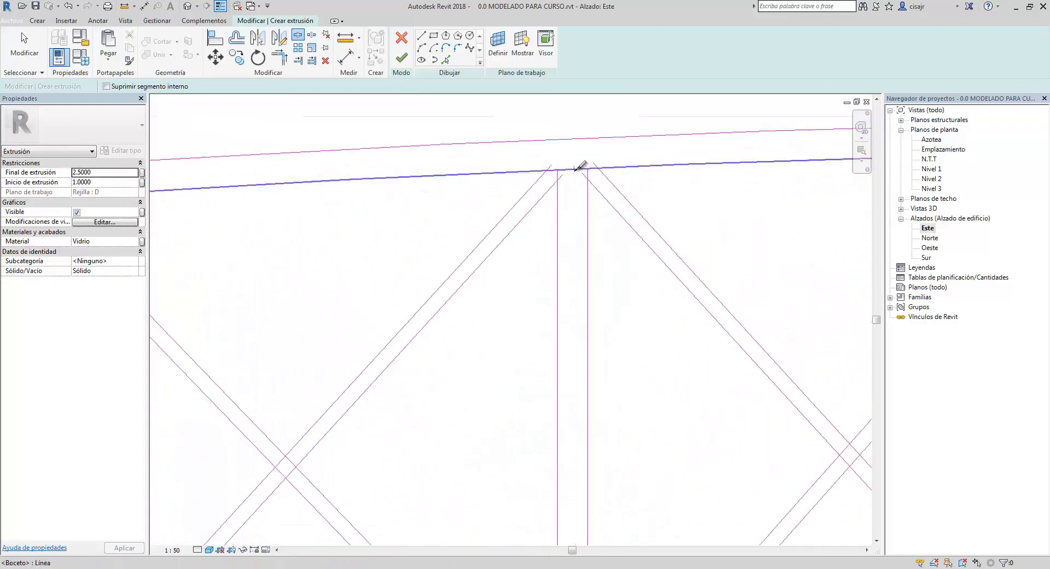
pyautogui.click(580, 166)
pyautogui.scroll(-2, 579, 166)
pyautogui.moveTo(656, 182); pyautogui.dragTo(438, 197, button='middle')
pyautogui.scroll(1, 454, 186)
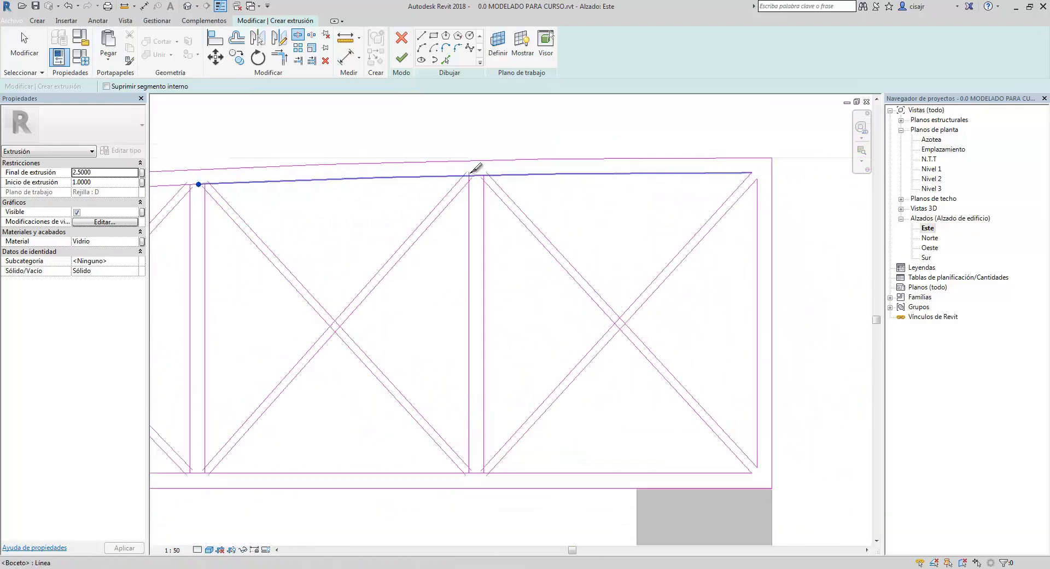
pyautogui.scroll(1, 476, 168)
pyautogui.click(485, 175)
pyautogui.scroll(-3, 481, 171)
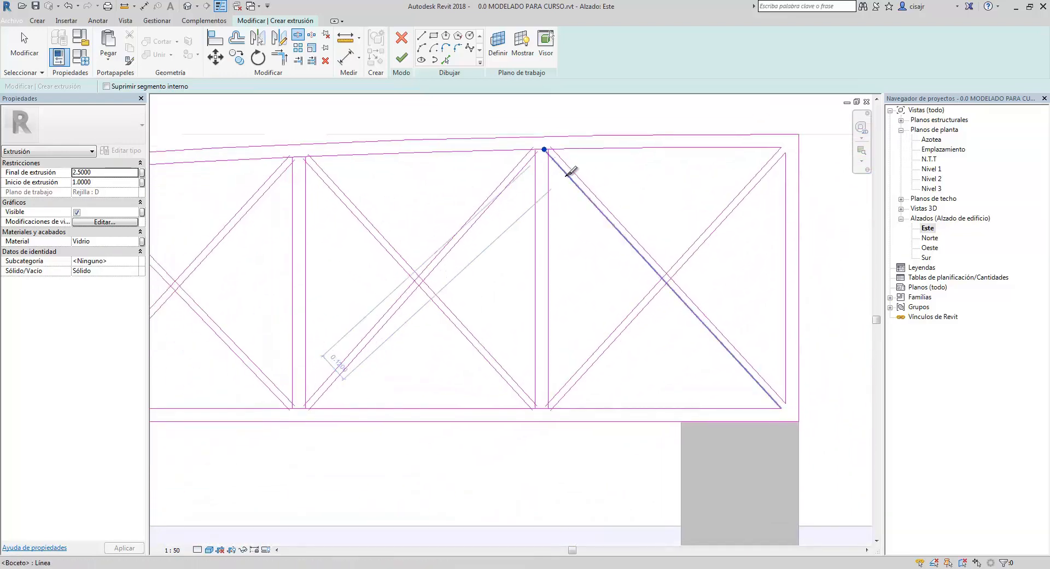
pyautogui.press('Escape')
# Trim the last bay's rising diagonal at its lower end to the bottom chord's inner line and the adjacent vertical, separating the joined elements
pyautogui.moveTo(585, 167); pyautogui.dragTo(560, 174, button='middle')
pyautogui.moveTo(579, 245); pyautogui.dragTo(575, 227, button='middle')
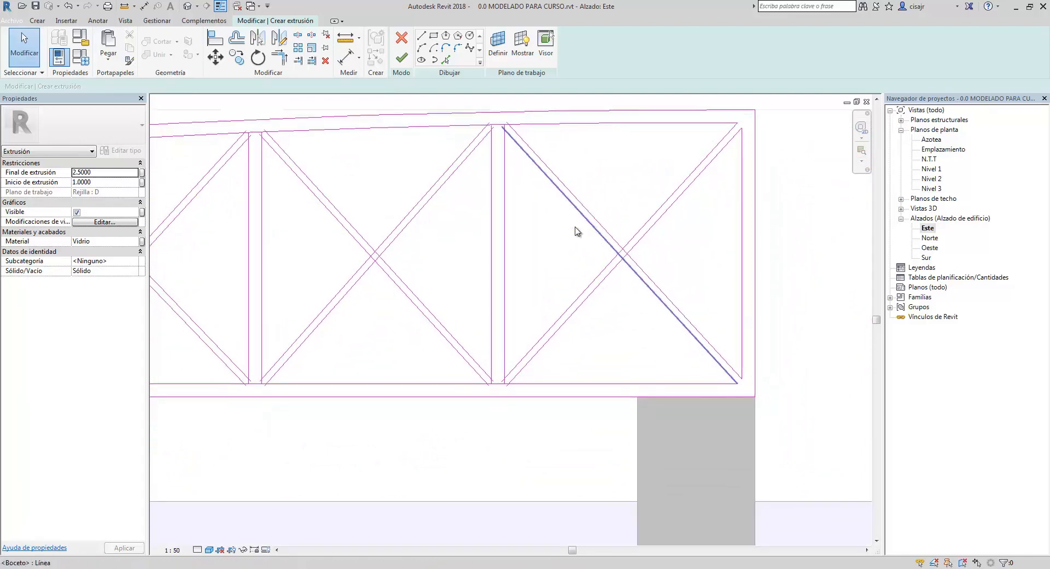
pyautogui.press('r')
pyautogui.scroll(2, 583, 244)
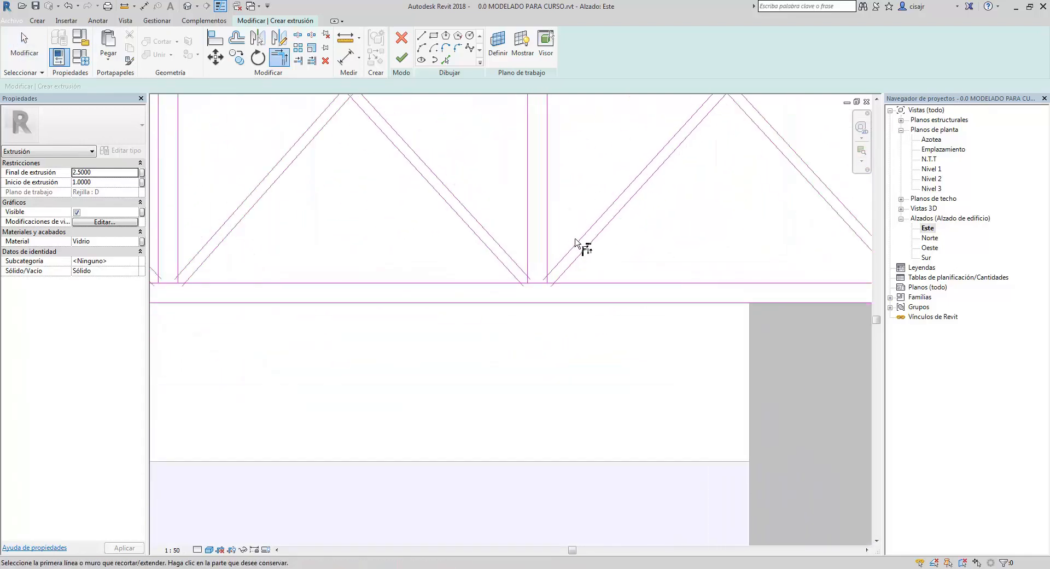
pyautogui.click(580, 251)
pyautogui.click(587, 283)
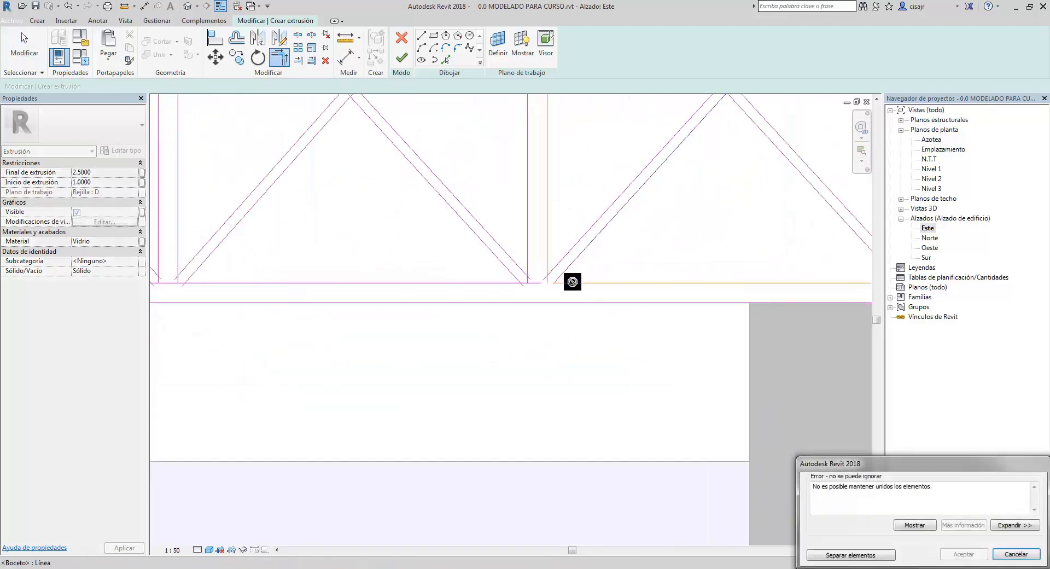
pyautogui.click(856, 555)
pyautogui.scroll(1, 605, 260)
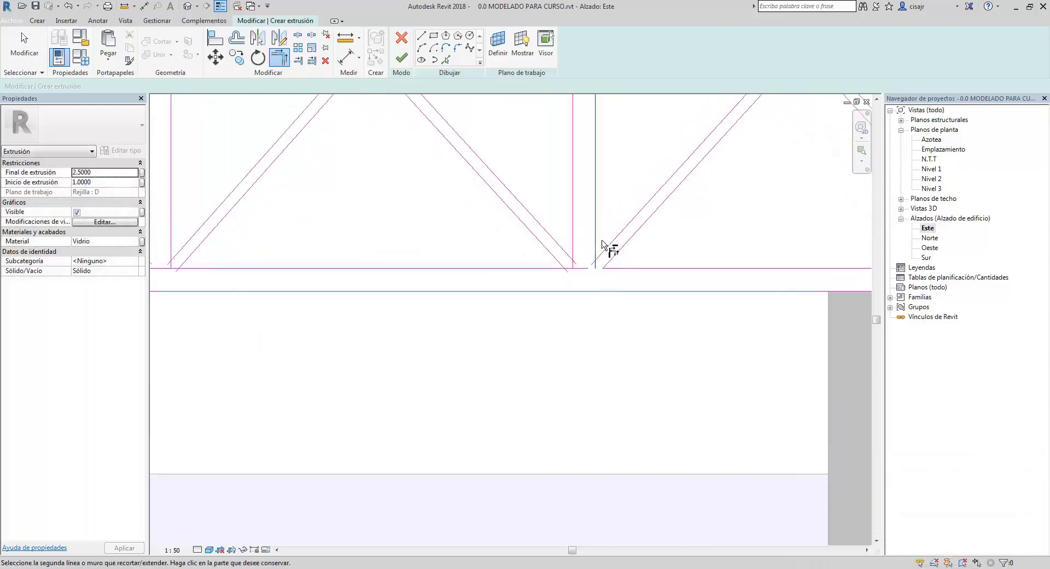
pyautogui.click(606, 246)
pyautogui.moveTo(581, 269); pyautogui.dragTo(601, 260, button='middle')
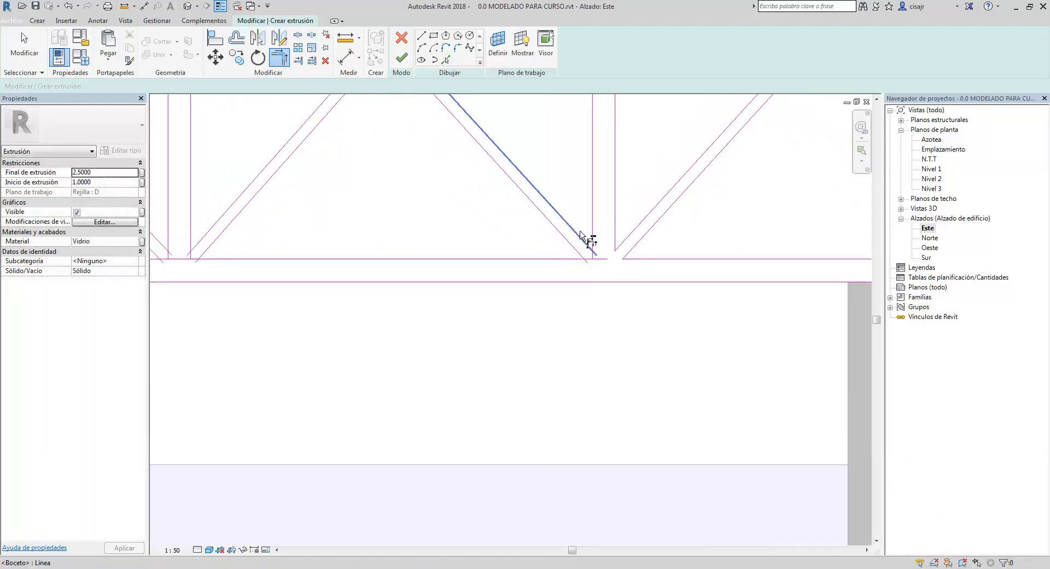
# Trim the second-to-last bay's falling diagonal at its lower end against the last interior vertical and the bottom chord's inner line
pyautogui.click(581, 235)
pyautogui.click(590, 250)
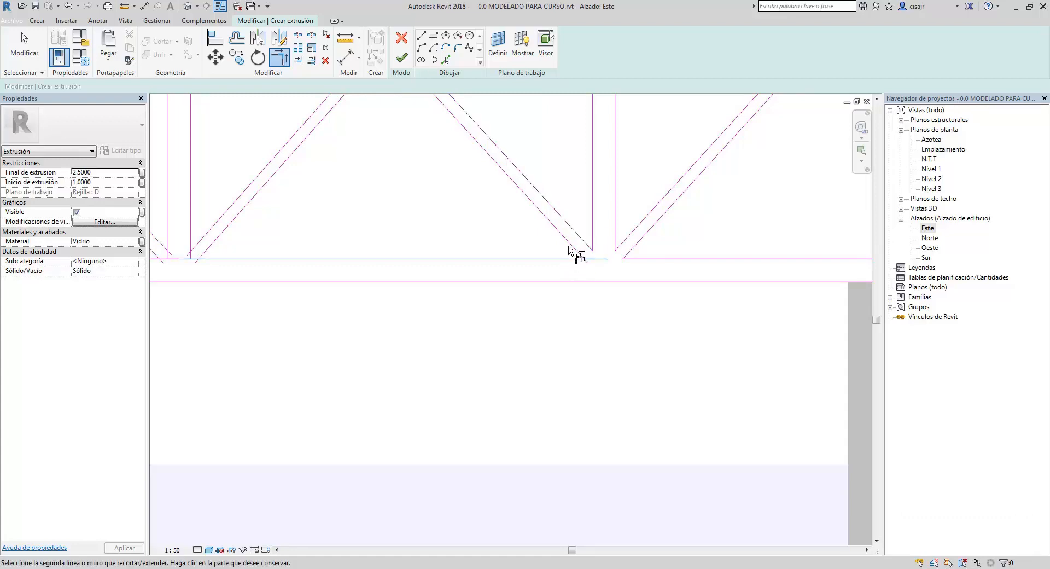
pyautogui.click(571, 247)
pyautogui.click(568, 259)
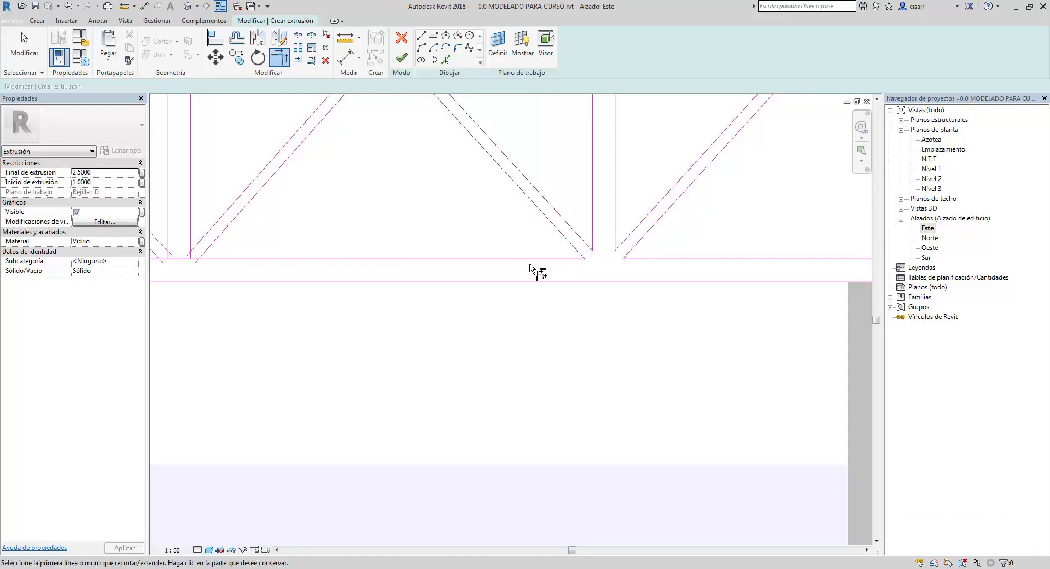
# Trim the second-to-last bay's rising diagonal at its lower end to the bottom chord's inner line and the vertical, separating the joined elements
pyautogui.scroll(-1, 246, 259)
pyautogui.moveTo(246, 260); pyautogui.dragTo(506, 254, button='middle')
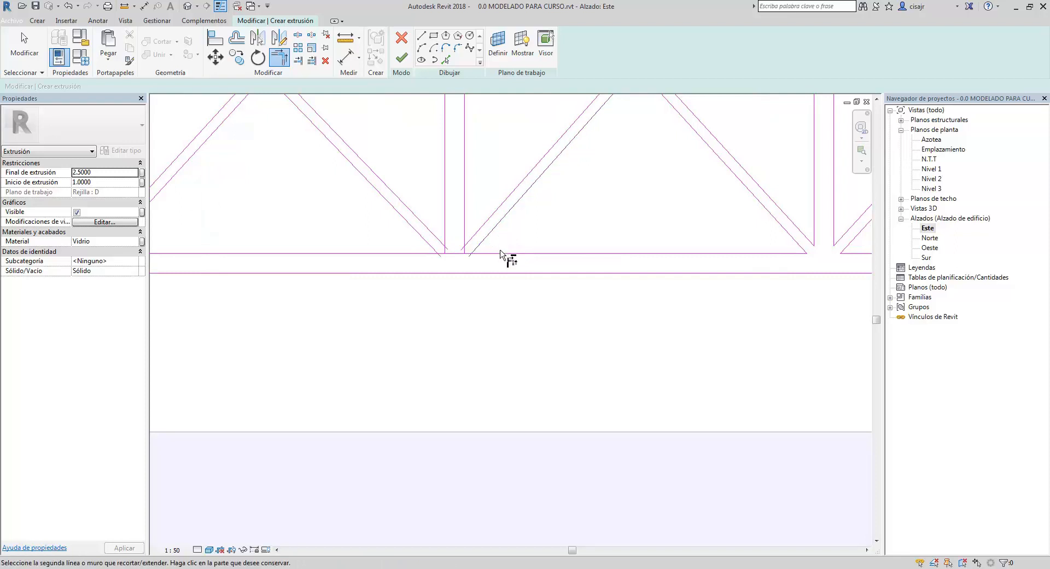
pyautogui.click(500, 253)
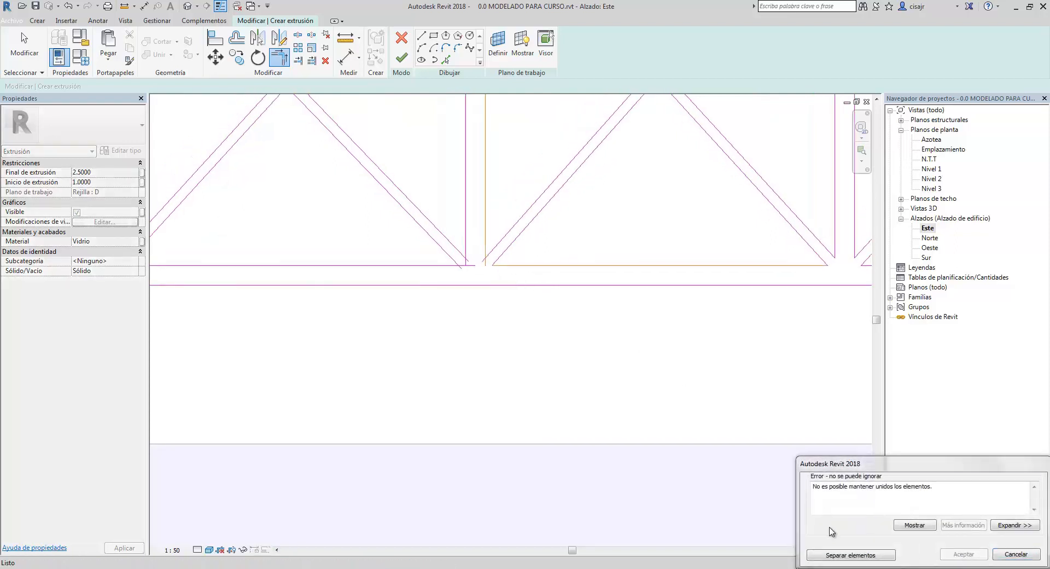
pyautogui.click(845, 555)
pyautogui.click(486, 241)
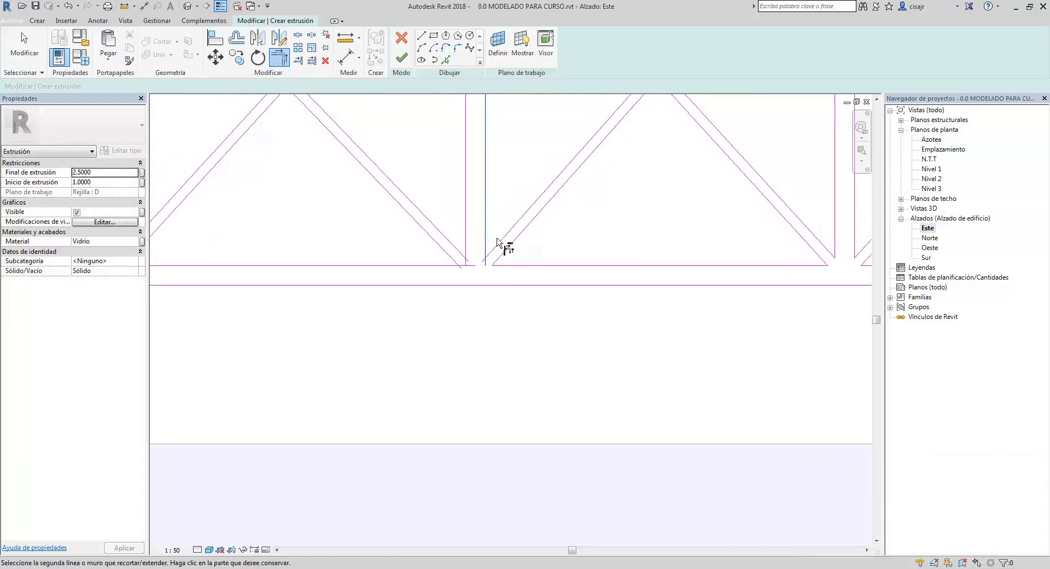
pyautogui.click(497, 243)
# Trim the third-to-last bay's falling diagonal at its lower end against the vertical and the bottom chord's inner line, undoing the wrongly kept piece
pyautogui.moveTo(470, 263); pyautogui.dragTo(542, 266, button='middle')
pyautogui.scroll(1, 539, 266)
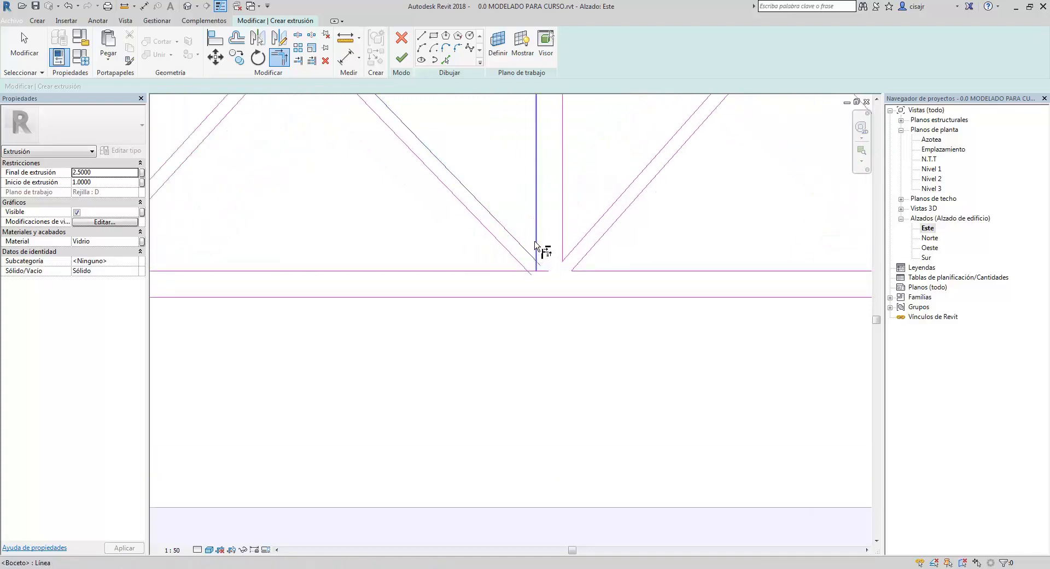
pyautogui.click(535, 244)
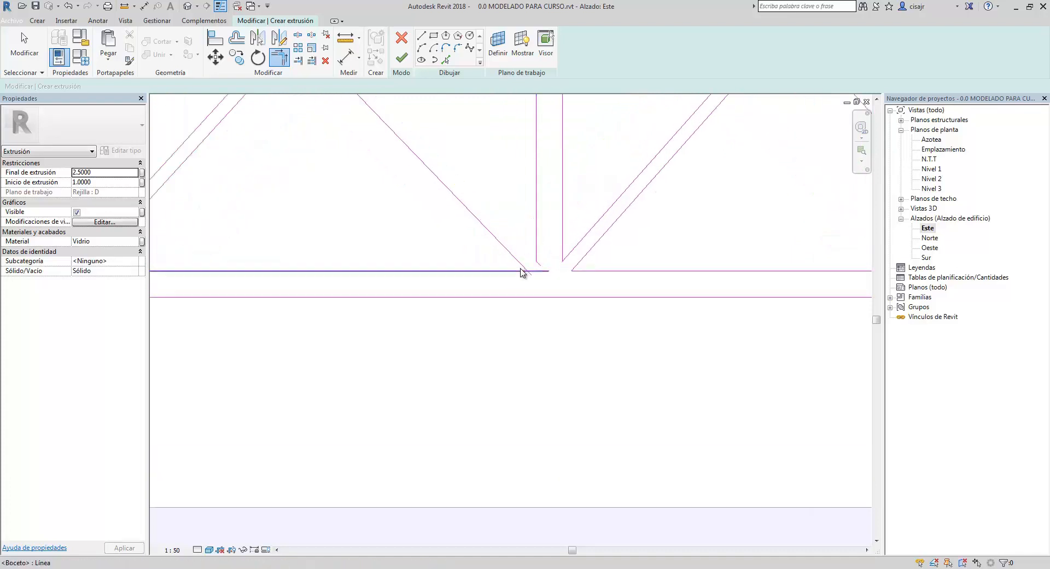
pyautogui.hotkey('ctrl', 'z')
pyautogui.moveTo(549, 268)
pyautogui.mouseDown(button='middle')
pyautogui.moveTo(584, 297)
pyautogui.moveTo(634, 282)
pyautogui.mouseUp(button='middle')
pyautogui.click(556, 276)
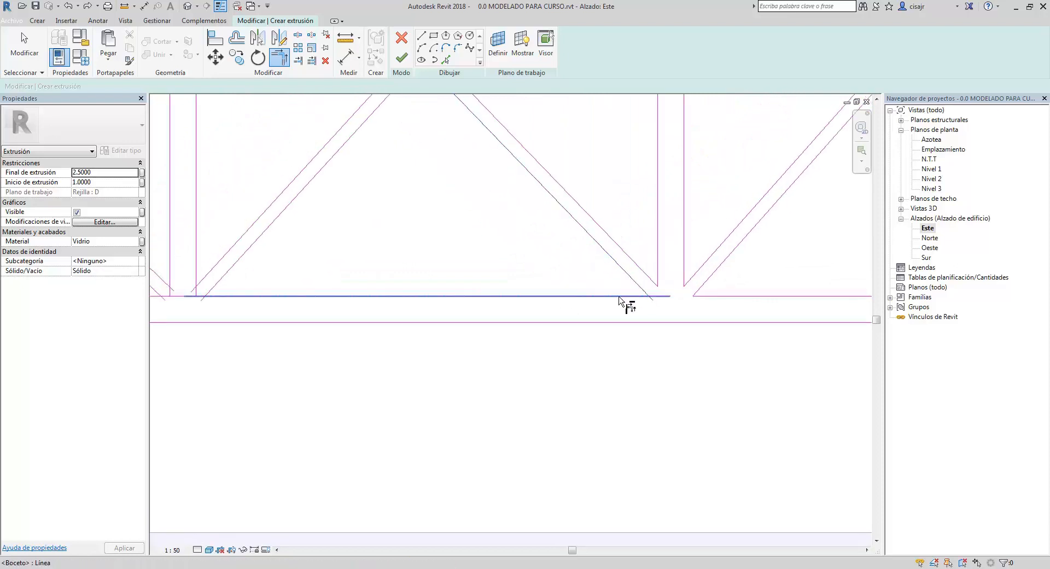
pyautogui.click(619, 298)
# Trim both diagonals meeting at the foot of the third-to-last interior vertical against its edges and the bottom chord's inner line, separating joined elements
pyautogui.scroll(-3, 603, 310)
pyautogui.moveTo(603, 316); pyautogui.dragTo(768, 313, button='middle')
pyautogui.scroll(2, 499, 303)
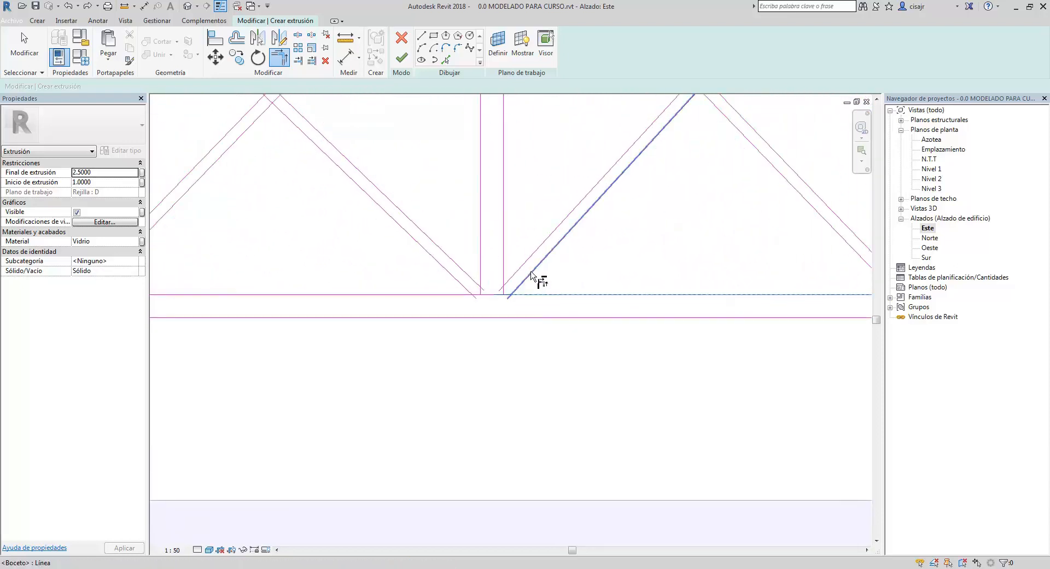
pyautogui.click(534, 281)
pyautogui.click(863, 555)
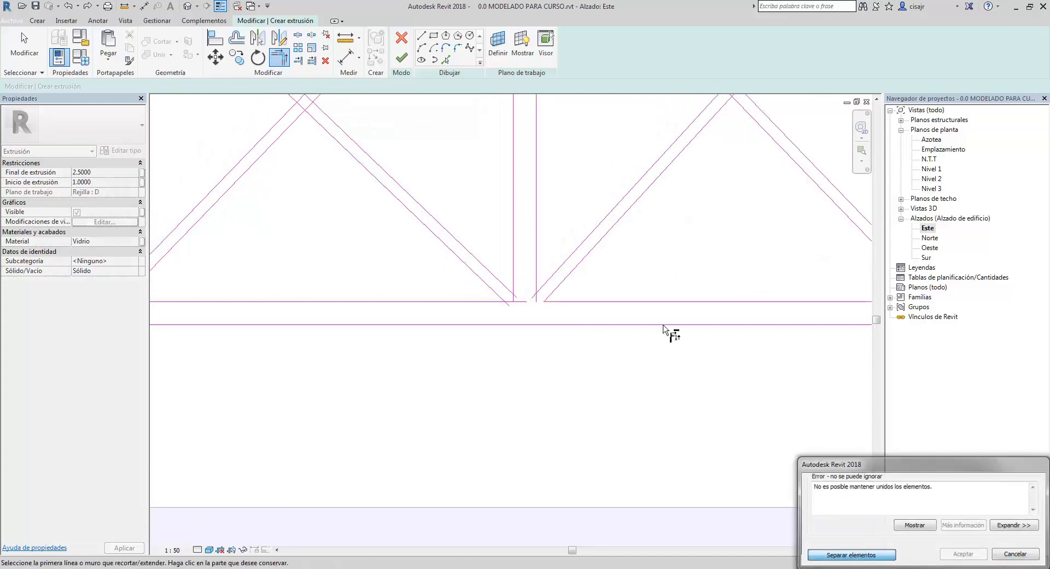
pyautogui.click(537, 283)
pyautogui.moveTo(540, 282); pyautogui.dragTo(603, 285, button='middle')
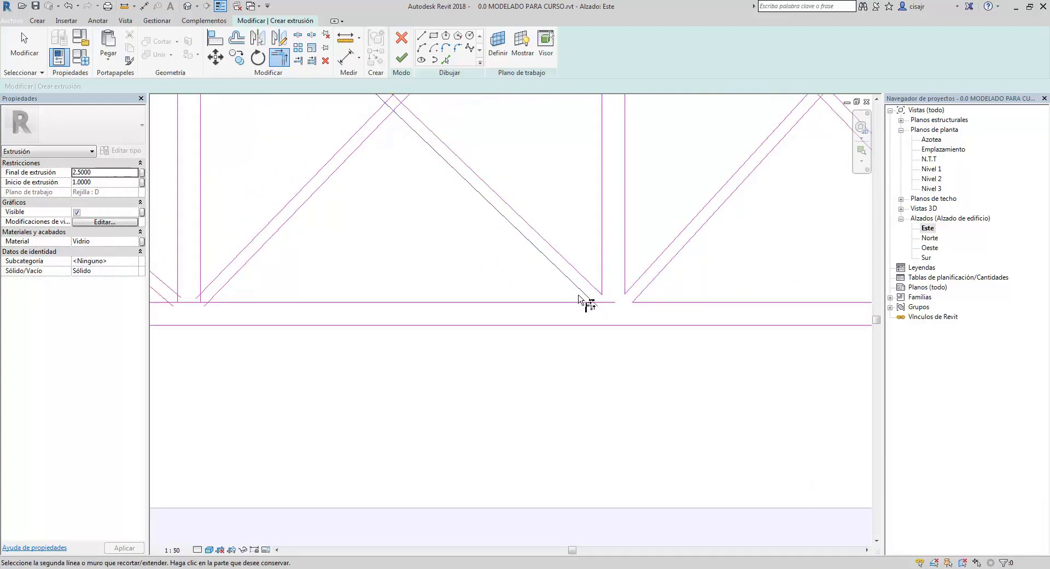
pyautogui.click(585, 304)
# Trim the rising diagonal at the foot of the fourth-to-last interior vertical to the bottom chord's inner line and the vertical, separating joined elements
pyautogui.scroll(-1, 665, 306)
pyautogui.moveTo(665, 306); pyautogui.dragTo(864, 301, button='middle')
pyautogui.scroll(1, 459, 291)
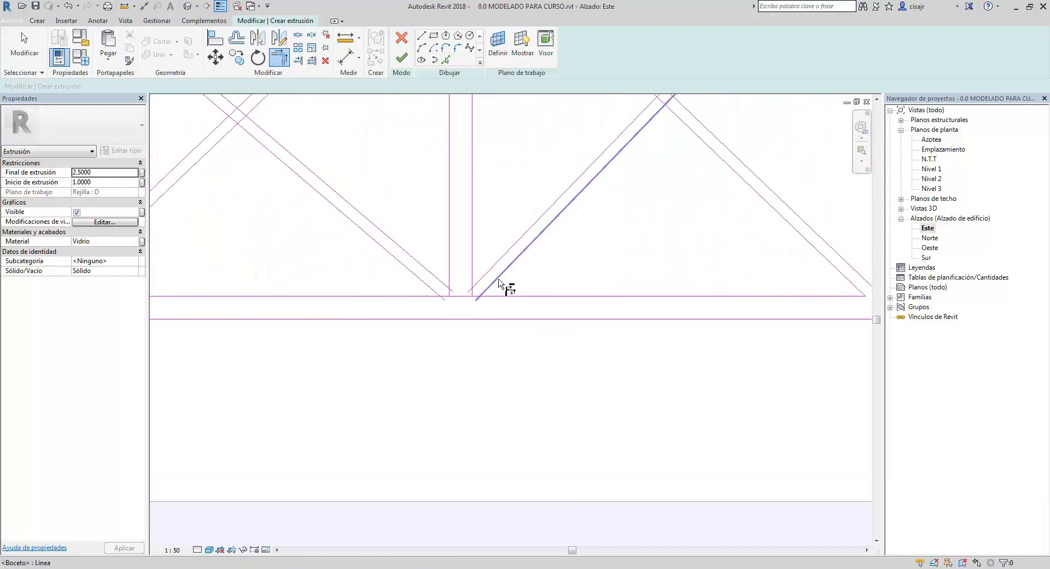
pyautogui.click(497, 278)
pyautogui.click(508, 300)
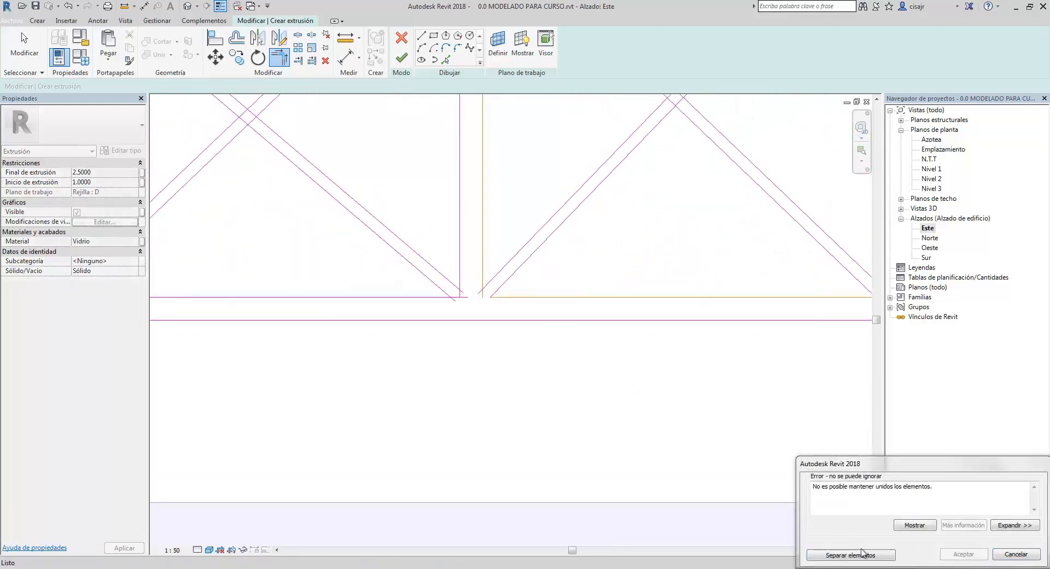
pyautogui.moveTo(544, 338); pyautogui.dragTo(581, 355, button='middle')
pyautogui.scroll(1, 510, 285)
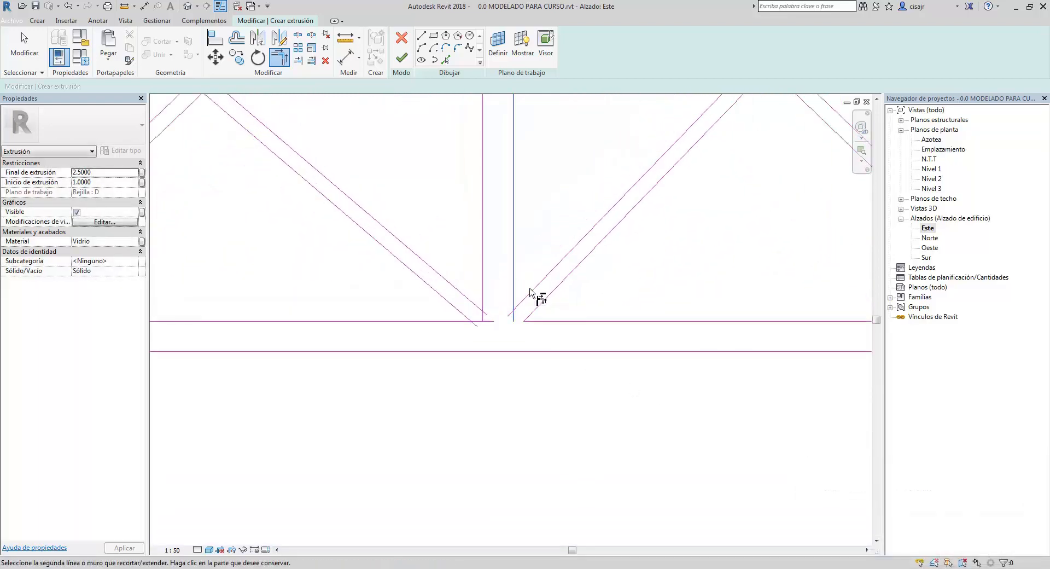
pyautogui.click(529, 289)
# Trim the falling diagonal's two edges at the foot of the fourth-to-last interior vertical against the vertical and the bottom chord's inner line
pyautogui.click(471, 299)
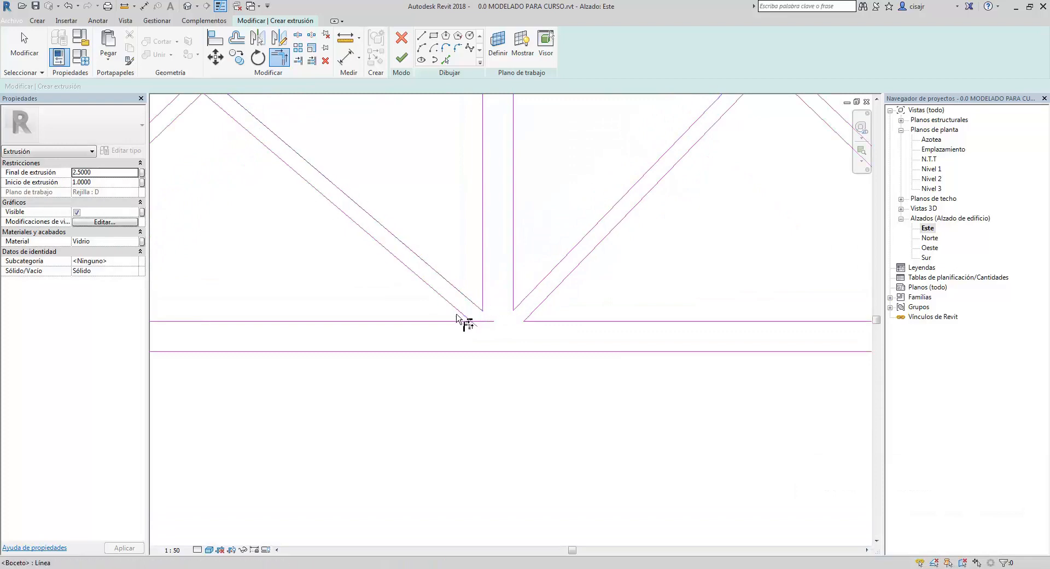
pyautogui.moveTo(457, 315); pyautogui.dragTo(560, 315, button='middle')
pyautogui.click(563, 311)
pyautogui.click(553, 322)
# Trim the diagonals meeting at the foot of the fifth-to-last interior vertical against its edges and the bottom chord's inner line, separating joined elements
pyautogui.scroll(-1, 516, 342)
pyautogui.moveTo(516, 342); pyautogui.dragTo(687, 344, button='middle')
pyautogui.scroll(-1, 687, 344)
pyautogui.moveTo(590, 327); pyautogui.dragTo(747, 314, button='middle')
pyautogui.scroll(1, 566, 308)
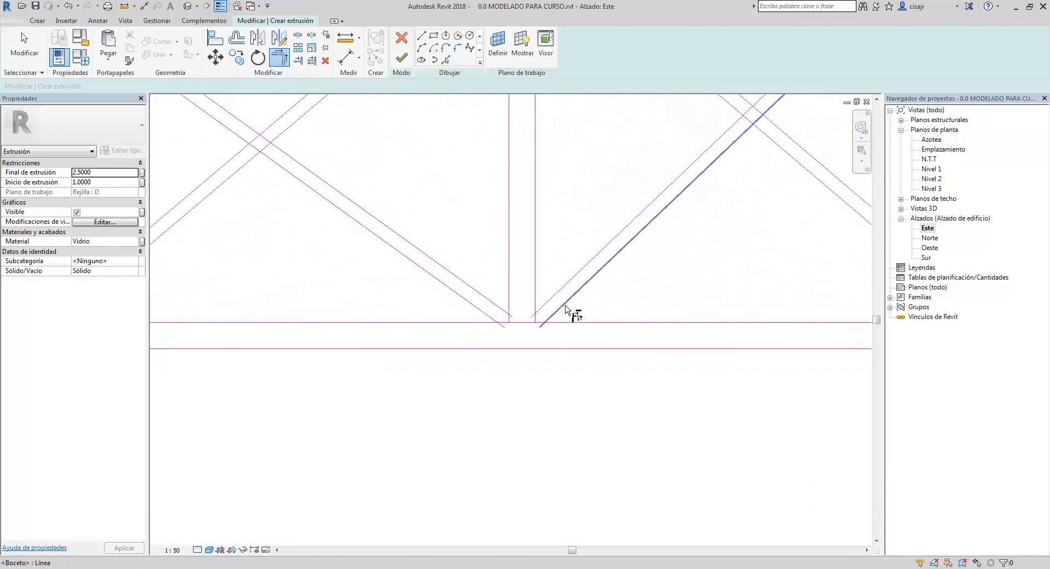
pyautogui.click(566, 309)
pyautogui.click(571, 323)
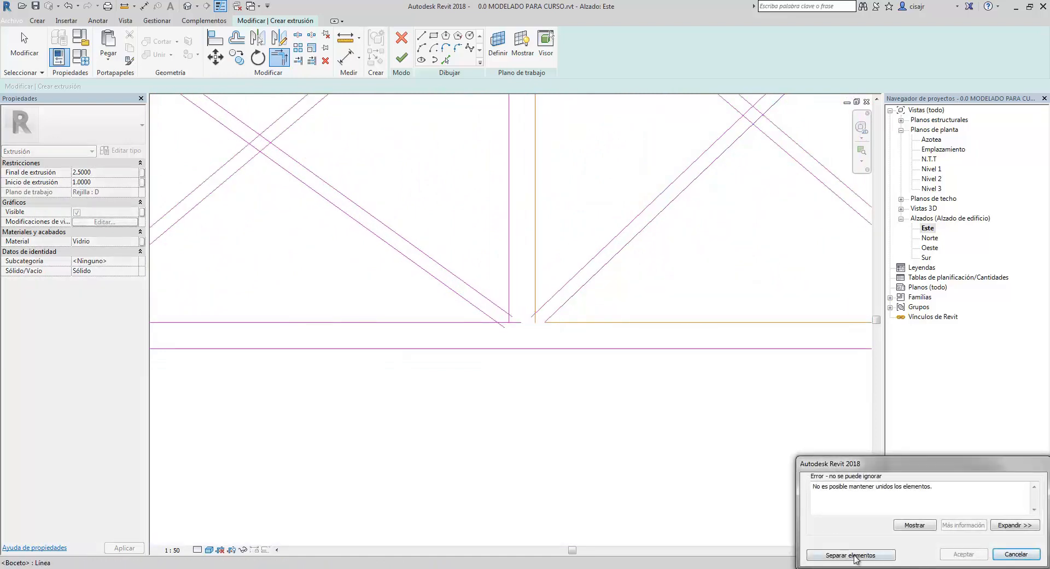
pyautogui.click(853, 555)
pyautogui.click(554, 293)
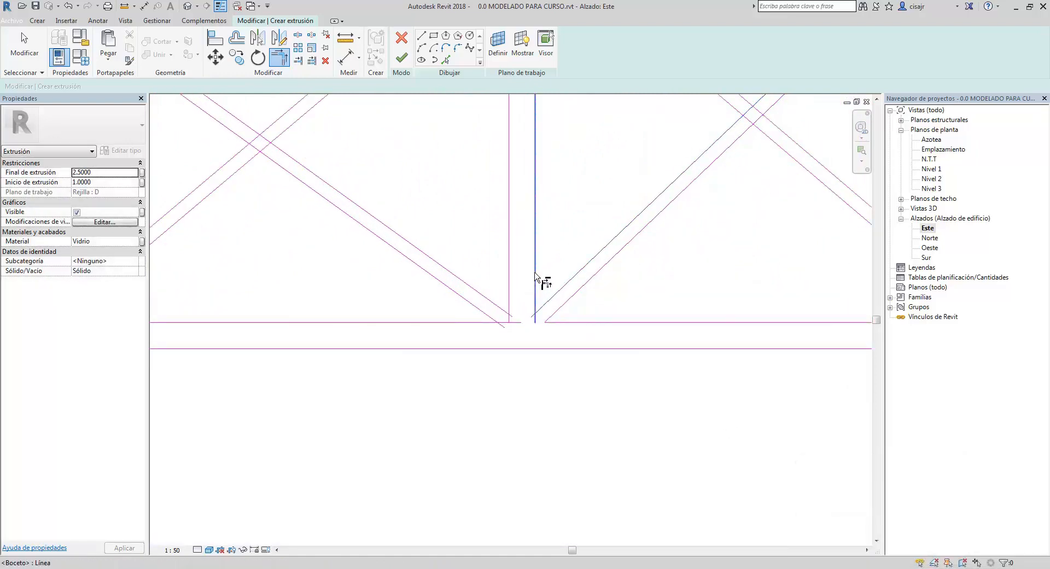
pyautogui.moveTo(529, 300); pyautogui.dragTo(597, 294, button='middle')
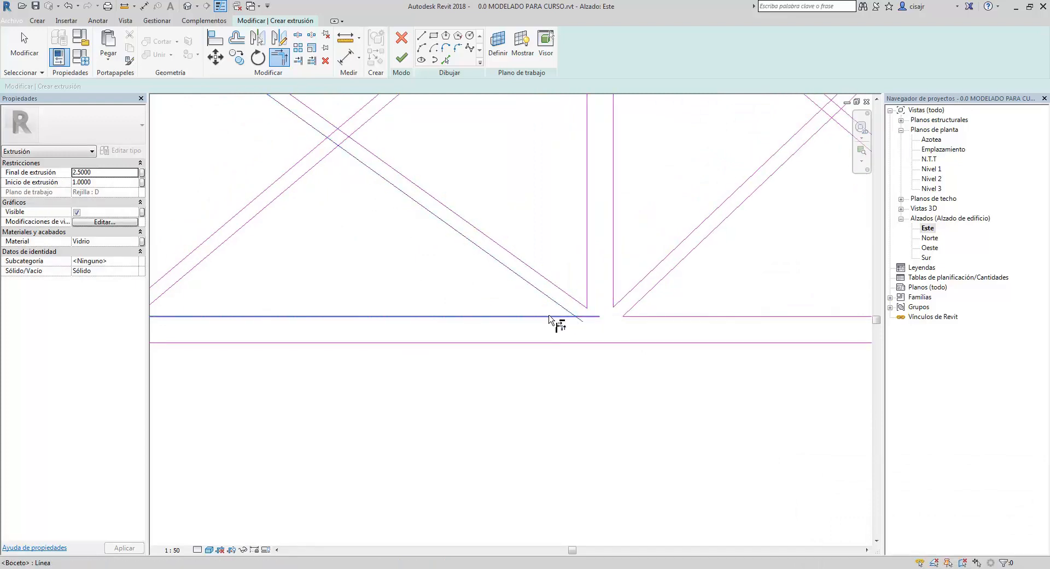
# Trim the diagonals, post lines and inner bottom-chord line into corners at the base of the second interior post, separating joined lines
pyautogui.scroll(-1, 549, 316)
pyautogui.moveTo(548, 316)
pyautogui.mouseDown(button='middle')
pyautogui.moveTo(537, 324)
pyautogui.moveTo(581, 312)
pyautogui.moveTo(517, 308)
pyautogui.moveTo(571, 293)
pyautogui.mouseUp(button='middle')
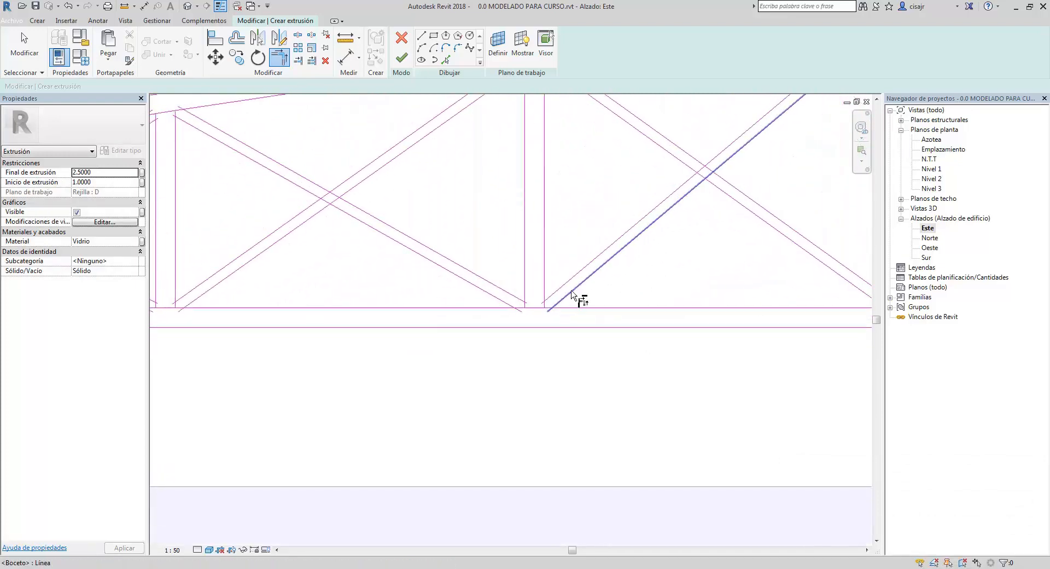
pyautogui.click(578, 290)
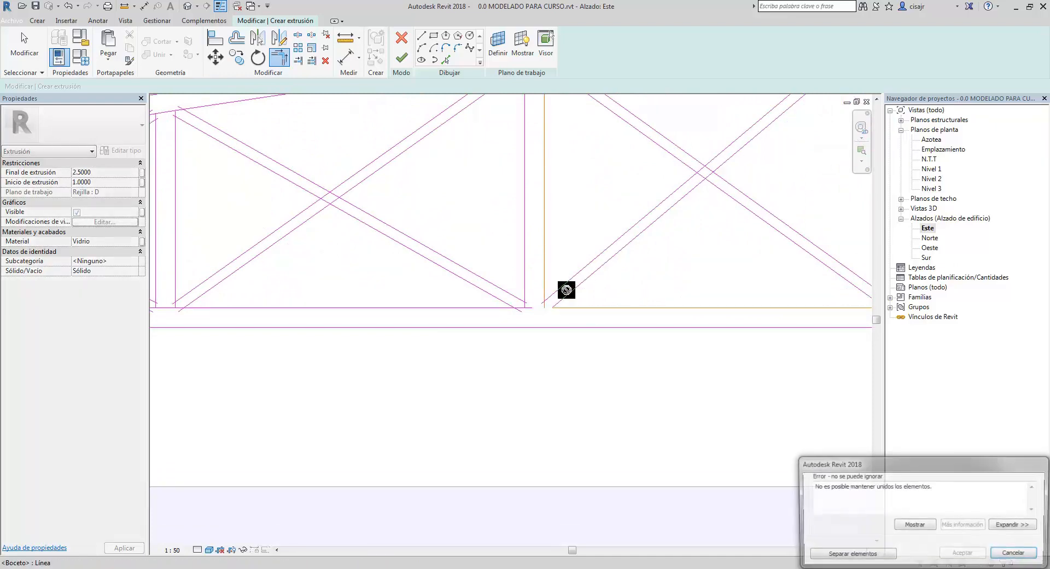
pyautogui.click(867, 554)
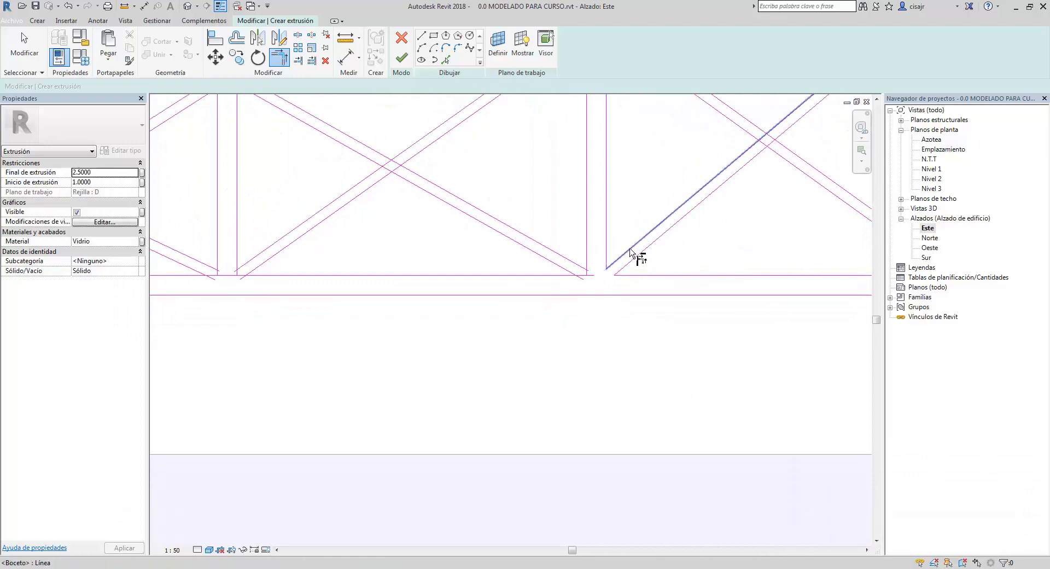
pyautogui.moveTo(676, 266); pyautogui.dragTo(740, 265, button='middle')
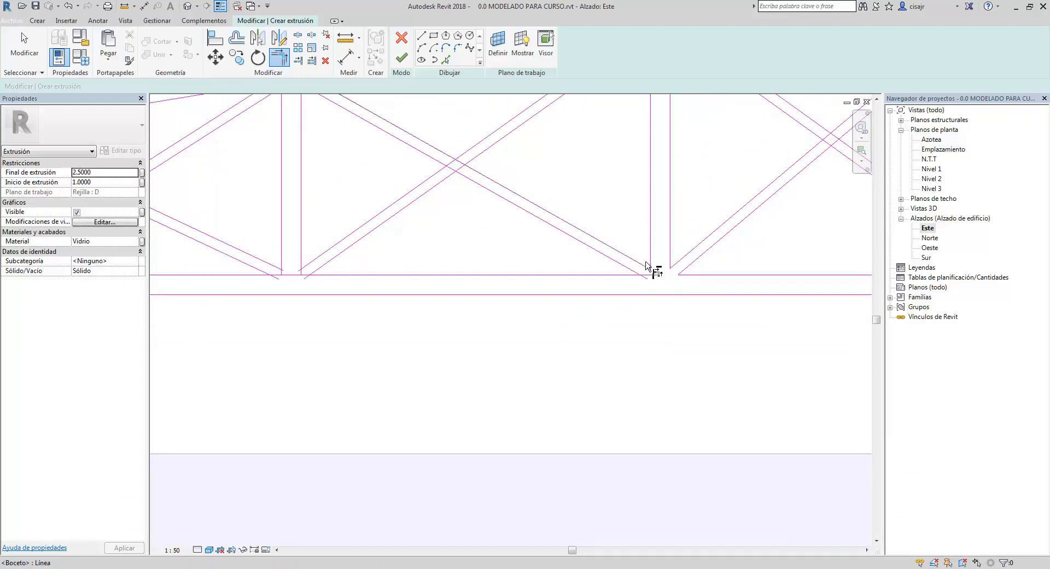
pyautogui.click(624, 268)
pyautogui.click(528, 275)
# Trim the sketch lines into corners along the bottom chord at the first interior post and the truss's left end post
pyautogui.moveTo(320, 269); pyautogui.dragTo(632, 270, button='middle')
pyautogui.scroll(1, 632, 270)
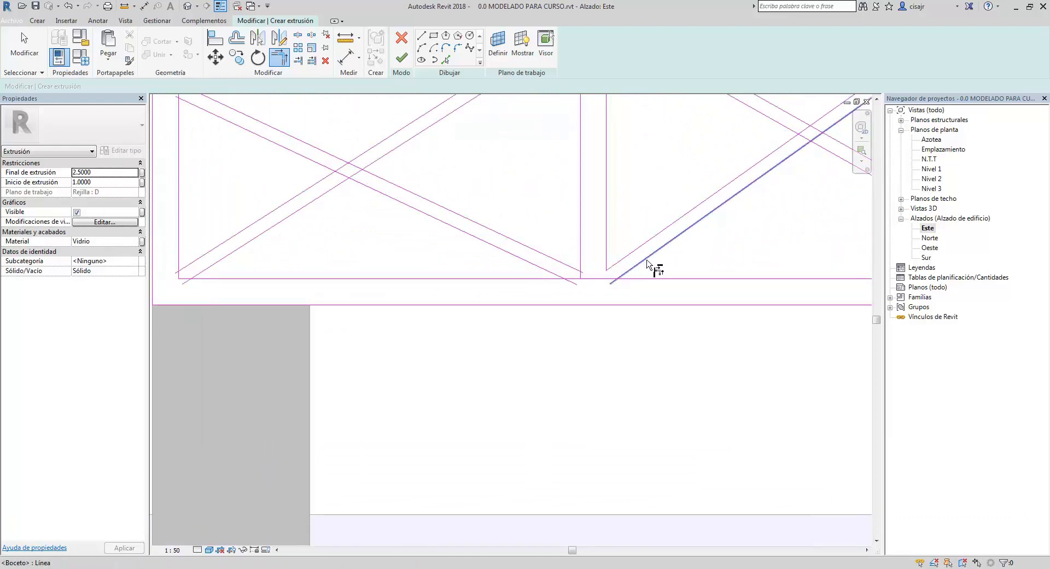
pyautogui.moveTo(608, 282); pyautogui.dragTo(676, 281, button='middle')
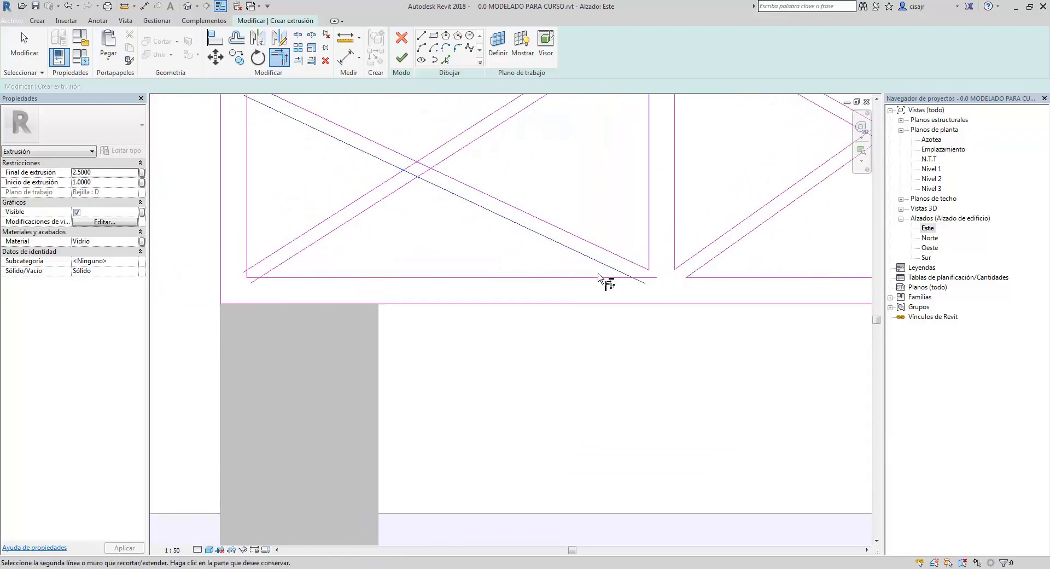
pyautogui.moveTo(551, 276); pyautogui.dragTo(711, 278, button='middle')
pyautogui.scroll(1, 481, 265)
pyautogui.moveTo(470, 266); pyautogui.dragTo(538, 269, button='middle')
pyautogui.scroll(1, 542, 264)
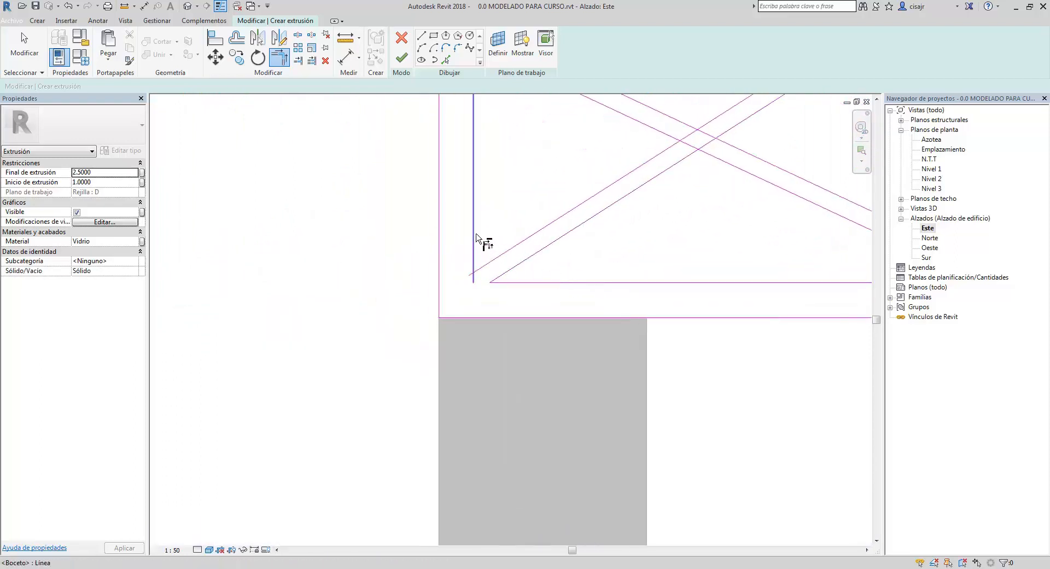
# Trim the left end post and inner top-chord line to the descending diagonal's edges at the truss's upper-left corner
pyautogui.scroll(-7, 494, 258)
pyautogui.moveTo(502, 225); pyautogui.dragTo(504, 264, button='middle')
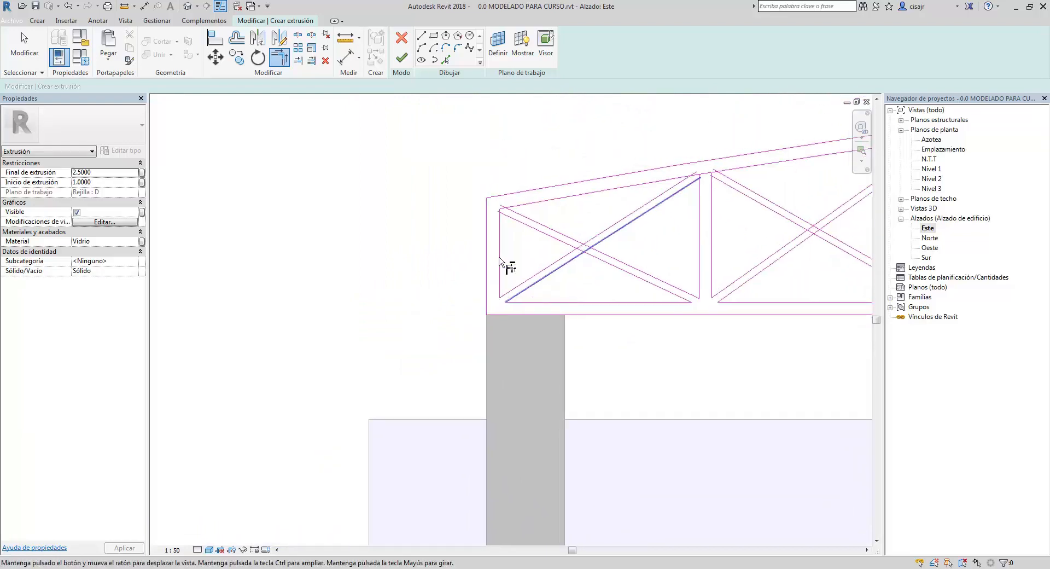
pyautogui.scroll(6, 499, 210)
pyautogui.moveTo(517, 230)
pyautogui.mouseDown(button='middle')
pyautogui.moveTo(528, 242)
pyautogui.moveTo(505, 263)
pyautogui.mouseUp(button='middle')
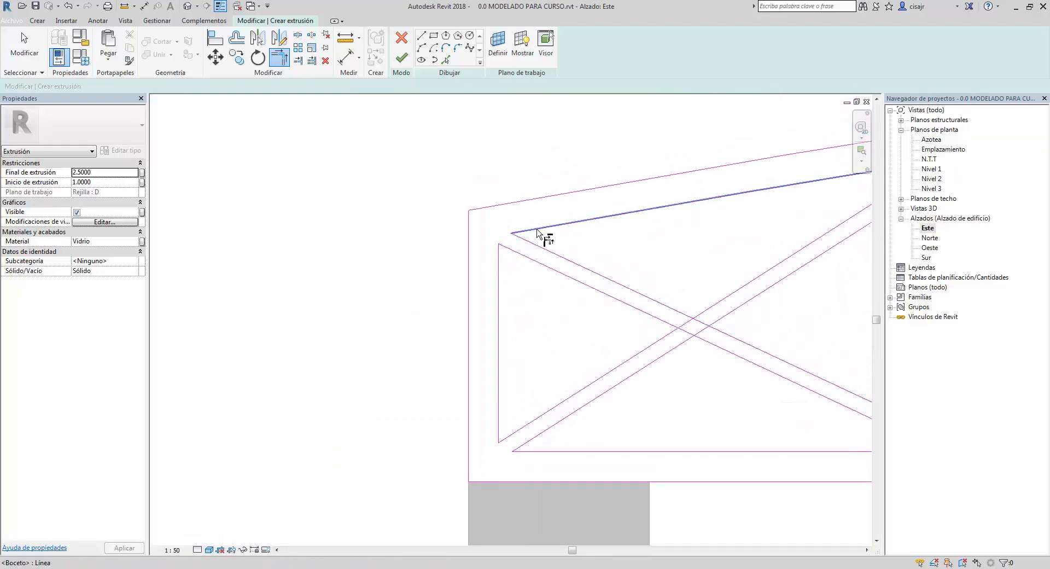
# Trim the inner top-chord line into corners with the diagonals and post lines at the head of the first interior post, separating joined lines
pyautogui.scroll(-5, 586, 235)
pyautogui.scroll(5, 602, 221)
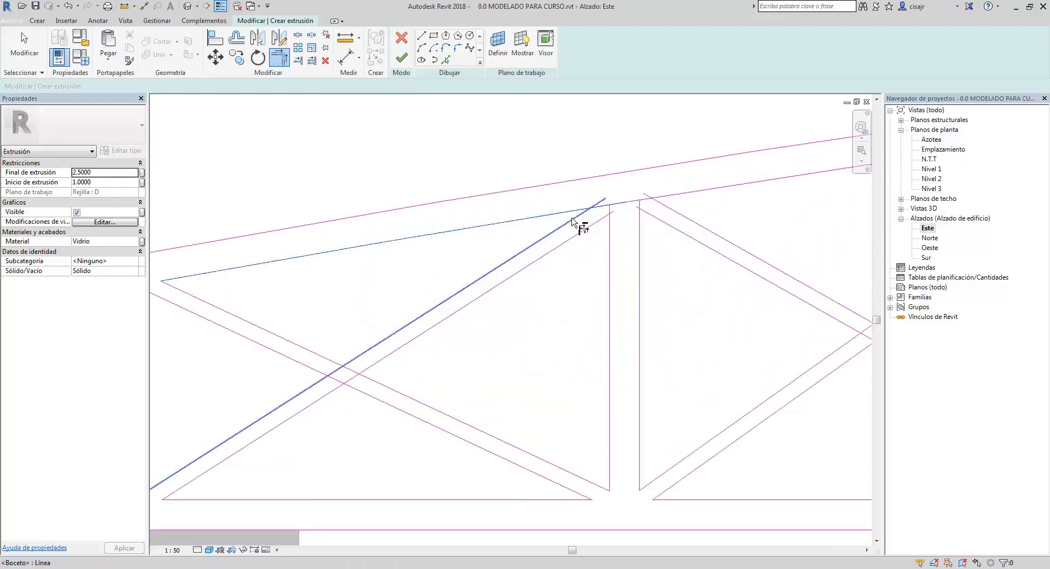
pyautogui.click(572, 221)
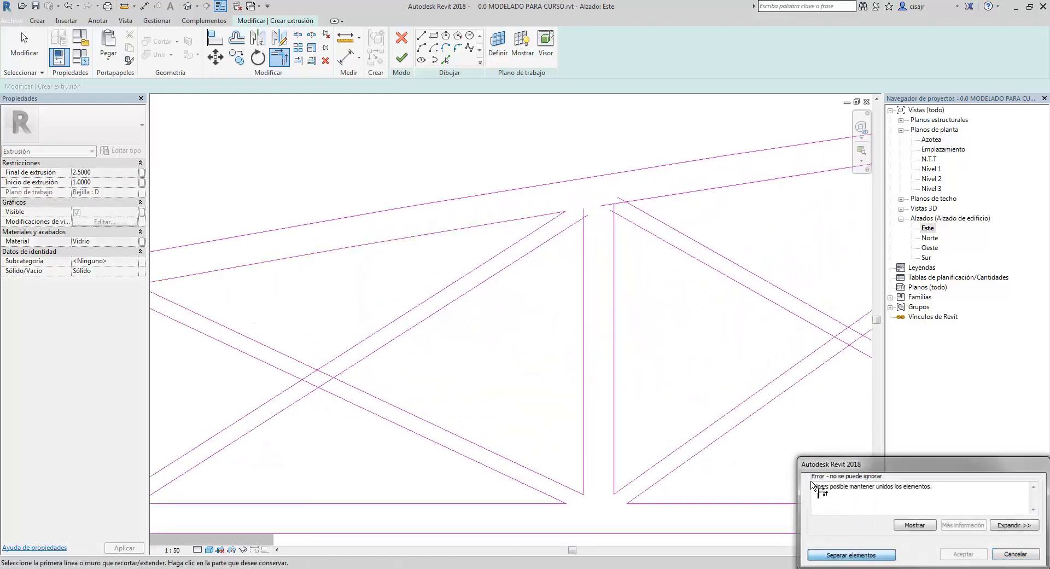
pyautogui.click(852, 554)
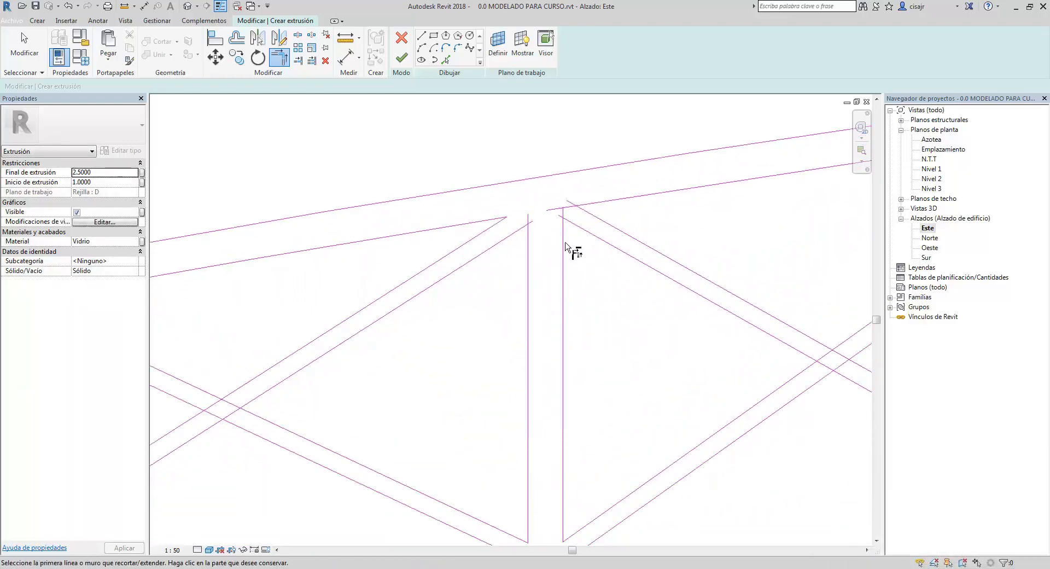
pyautogui.click(564, 246)
pyautogui.scroll(-1, 599, 207)
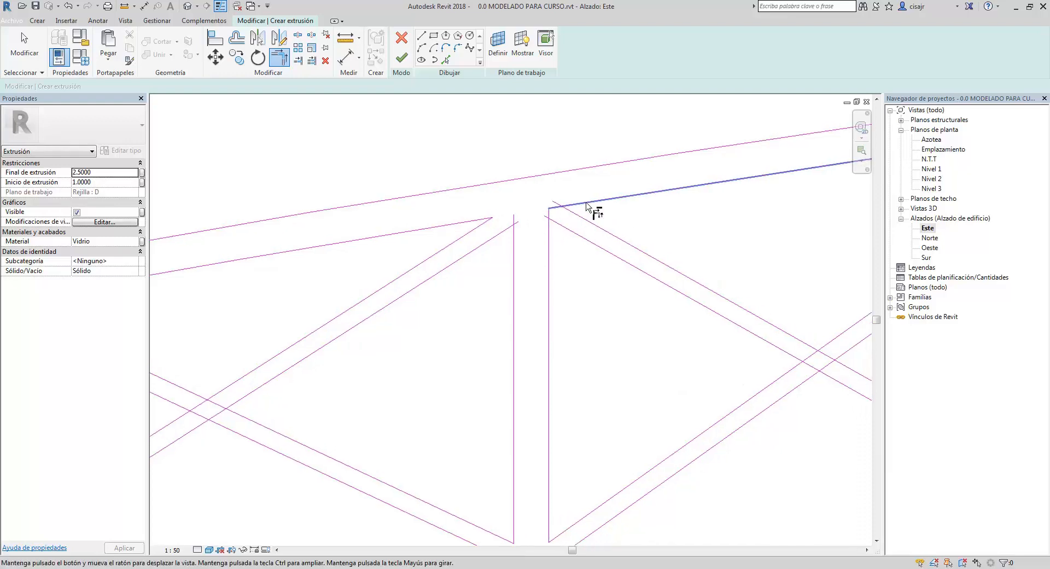
pyautogui.click(601, 204)
pyautogui.scroll(-2, 602, 226)
pyautogui.scroll(1, 561, 223)
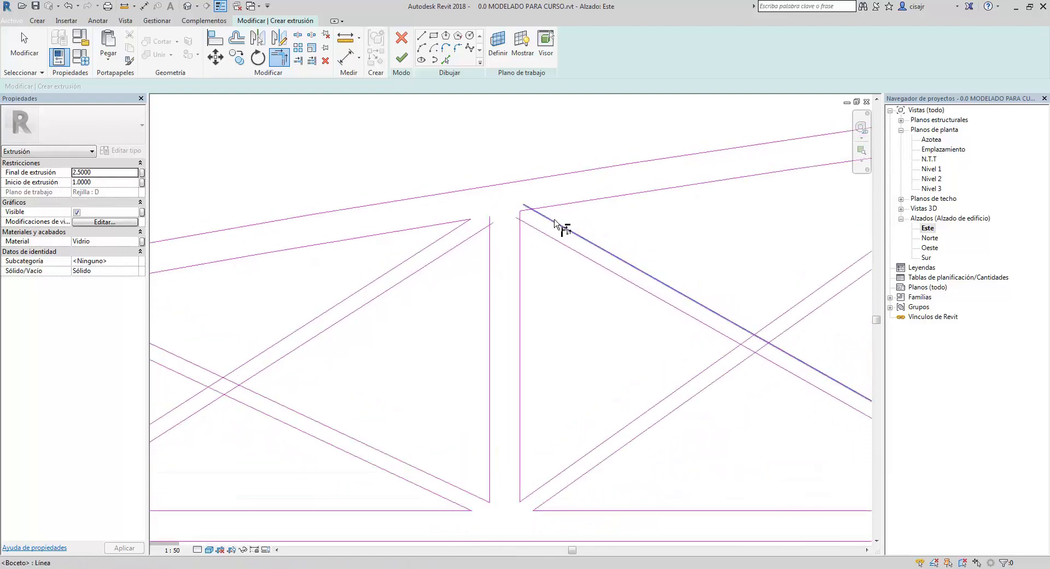
# Trim the inner top-chord line to the diagonals on both sides of the second interior post, separating the joined lines
pyautogui.scroll(-1, 527, 228)
pyautogui.moveTo(526, 228); pyautogui.dragTo(284, 246, button='middle')
pyautogui.scroll(-1, 490, 232)
pyautogui.scroll(1, 647, 183)
pyautogui.click(650, 181)
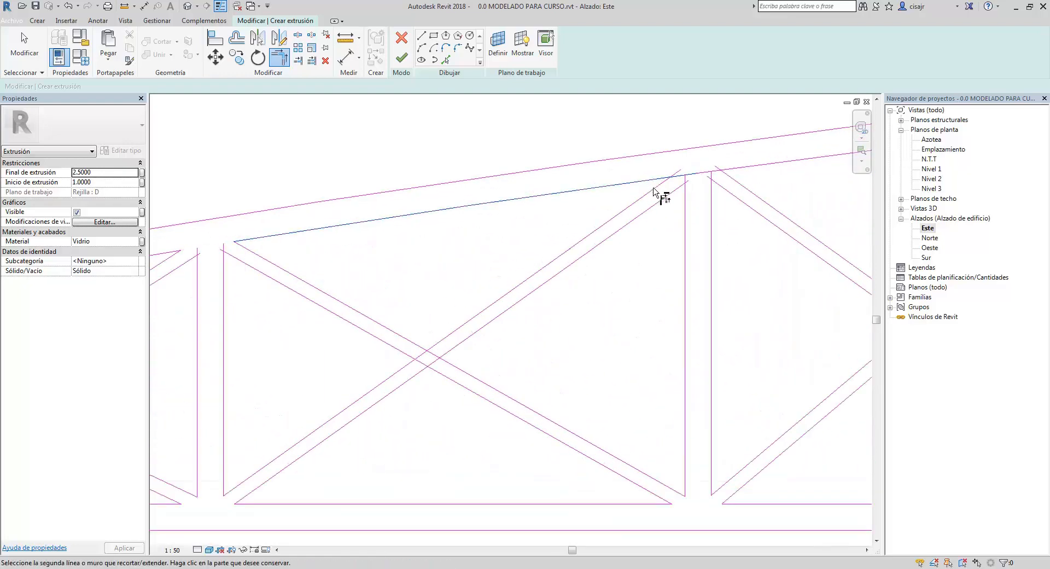
pyautogui.click(663, 186)
pyautogui.click(869, 558)
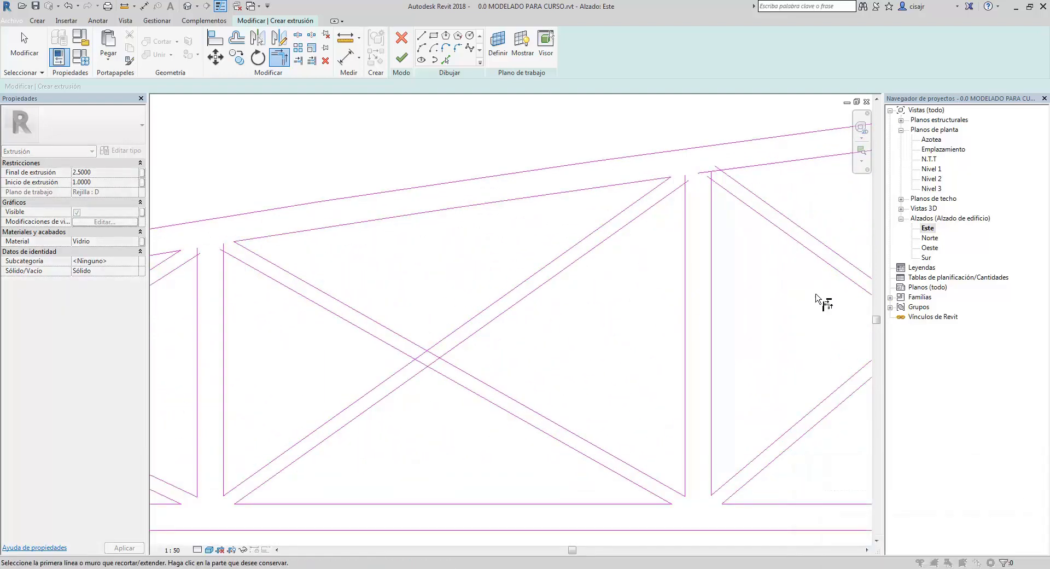
pyautogui.click(745, 164)
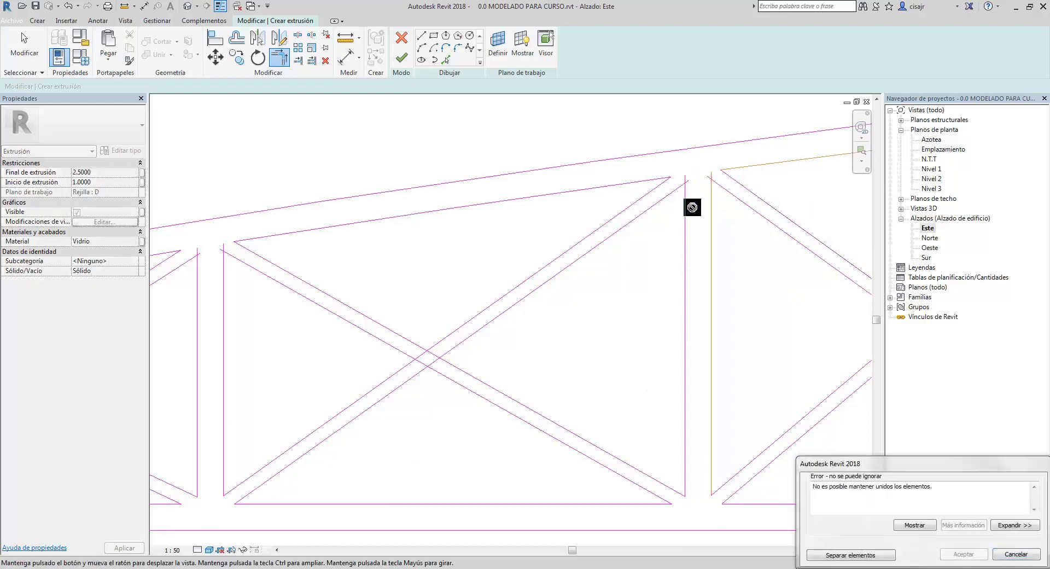
pyautogui.click(850, 555)
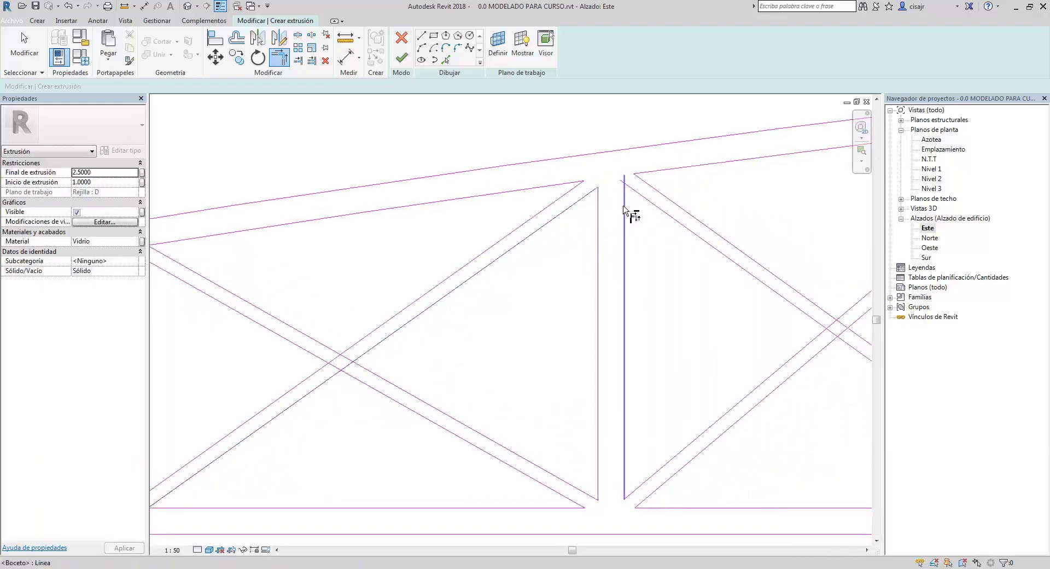
# Trim the top-chord, diagonal and post lines into corners at the head of the third interior post, separating joined lines
pyautogui.scroll(-3, 662, 206)
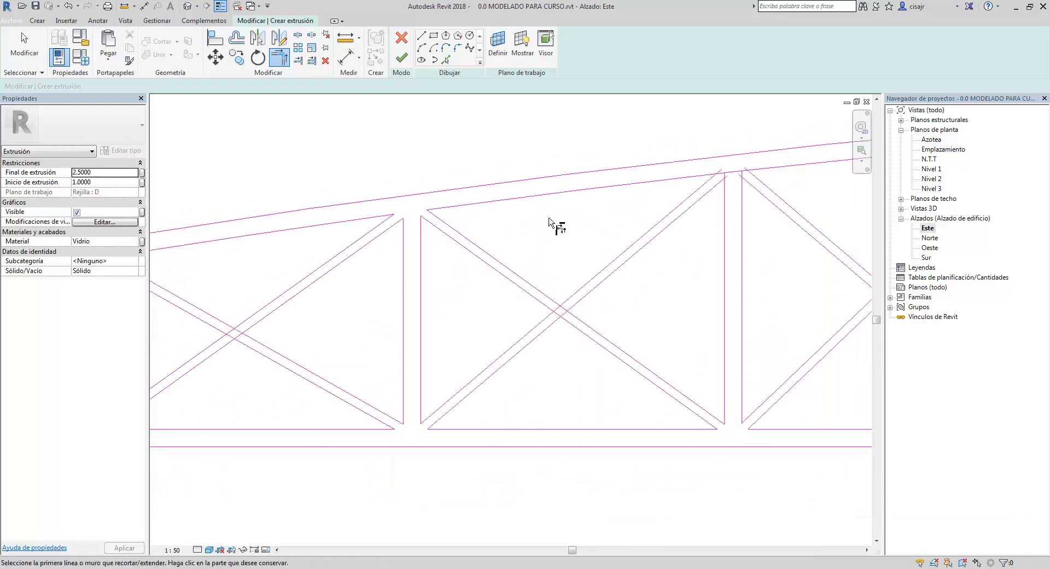
pyautogui.click(590, 198)
pyautogui.click(590, 198)
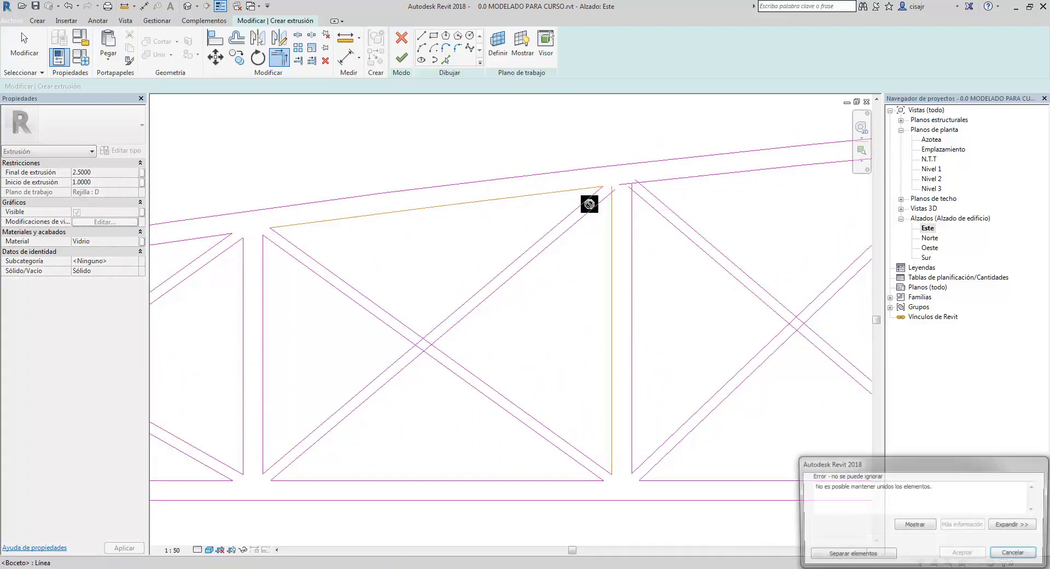
pyautogui.click(850, 555)
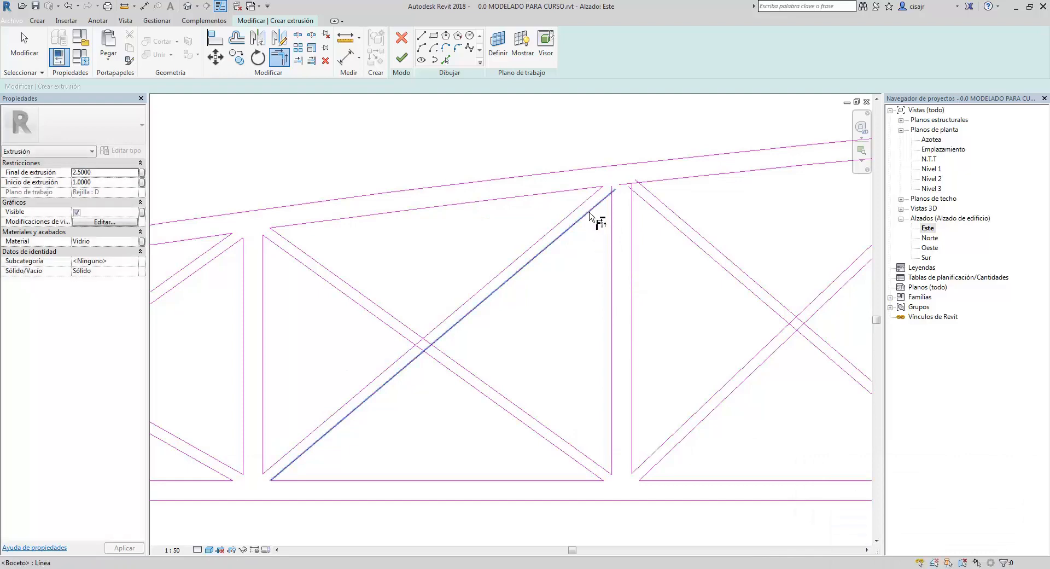
pyautogui.scroll(3, 645, 180)
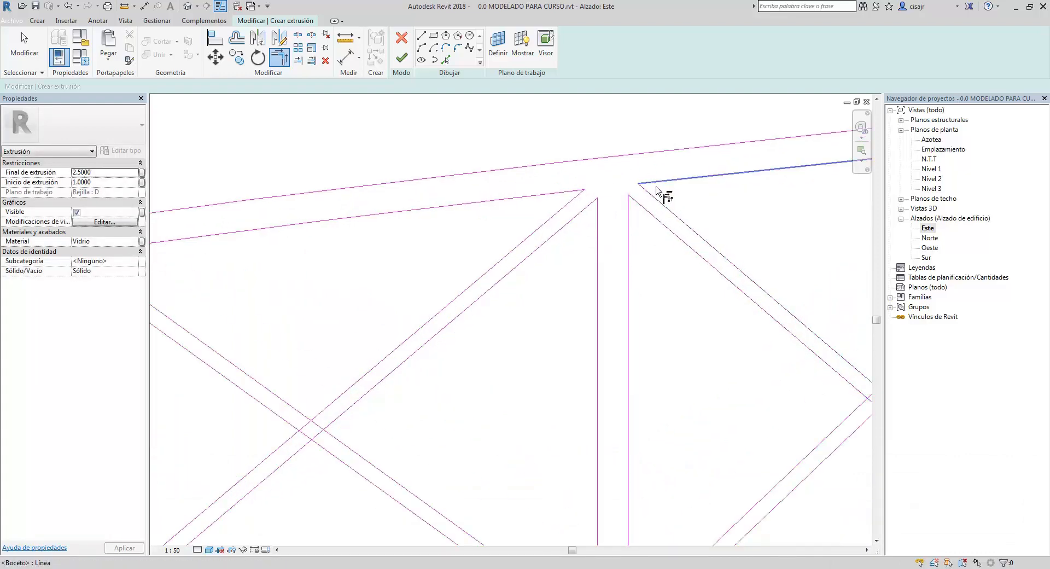
# Trim the fourth interior post's head, joining its lines and the inner top-chord line to the adjacent diagonals and separating joined lines
pyautogui.scroll(-2, 665, 197)
pyautogui.moveTo(665, 197)
pyautogui.mouseDown(button='middle')
pyautogui.moveTo(651, 228)
pyautogui.moveTo(304, 199)
pyautogui.mouseUp(button='middle')
pyautogui.press('t')
pyautogui.press('r')
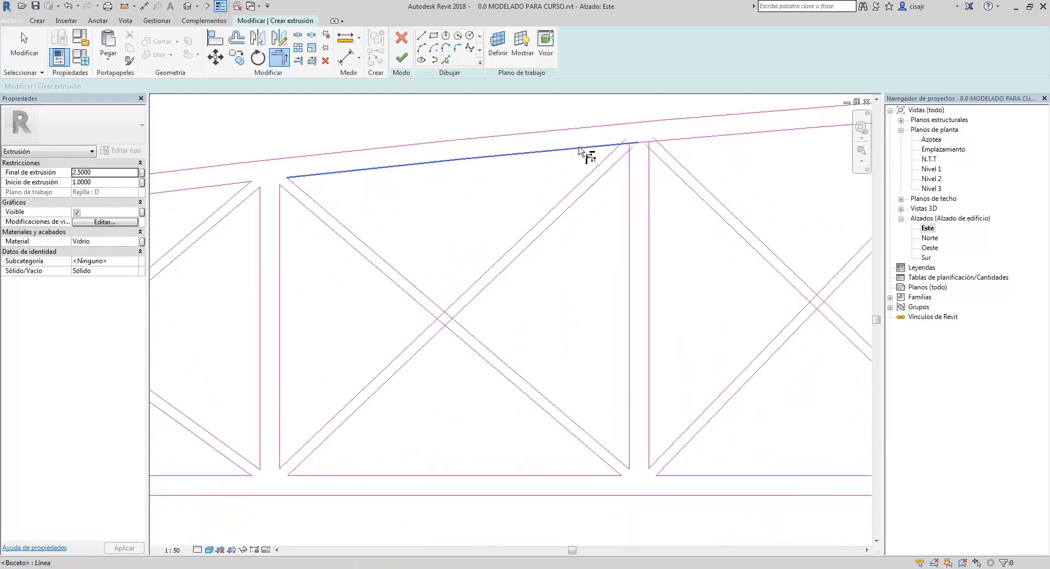
pyautogui.click(579, 147)
pyautogui.click(601, 162)
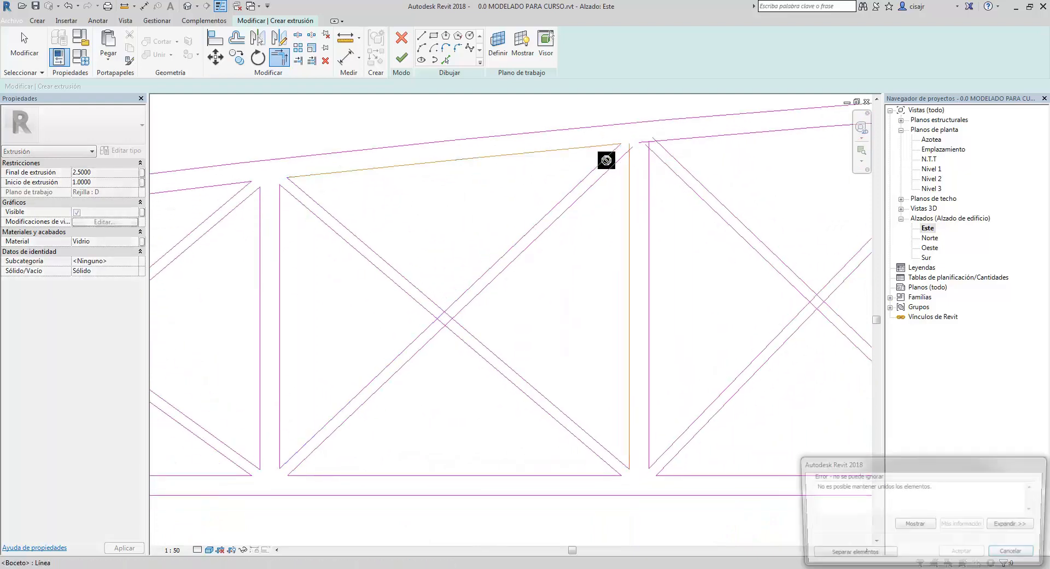
pyautogui.click(842, 555)
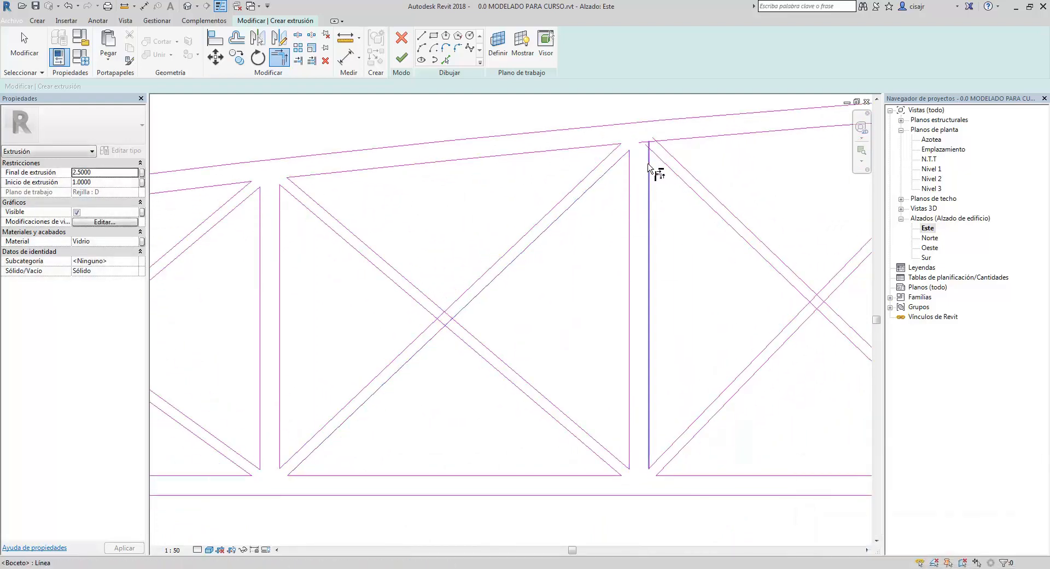
pyautogui.click(670, 166)
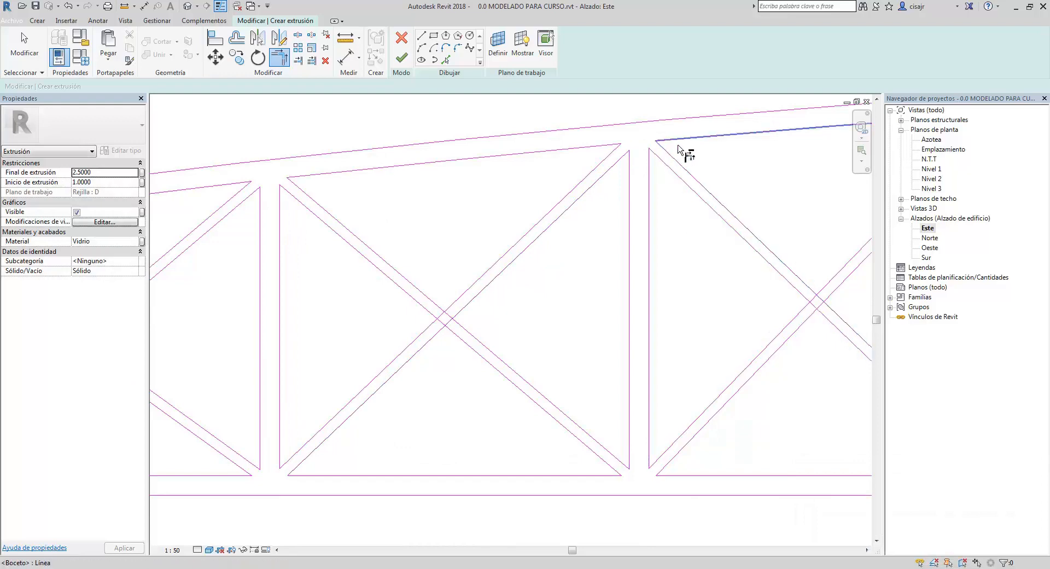
# Trim the inner top-chord line to the diagonals on both sides of the fifth interior post's head, separating the joined lines
pyautogui.scroll(-1, 678, 150)
pyautogui.moveTo(639, 176); pyautogui.dragTo(293, 219, button='middle')
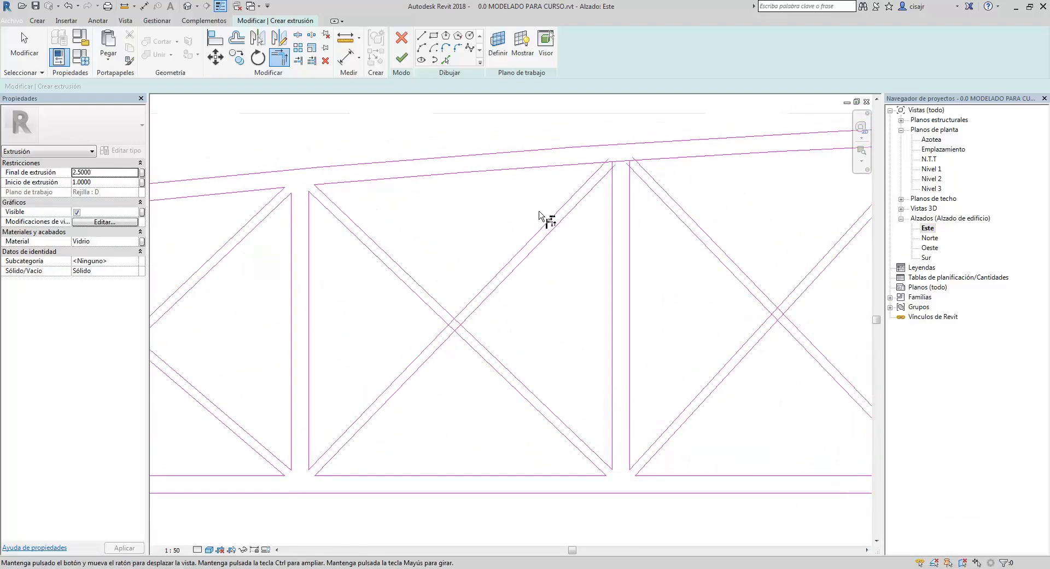
pyautogui.click(586, 165)
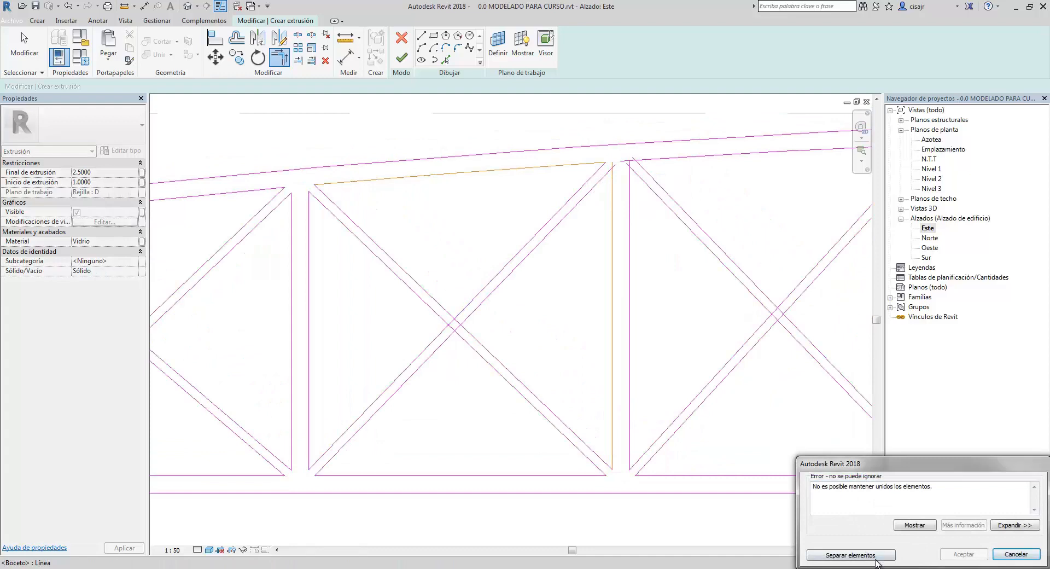
pyautogui.click(876, 563)
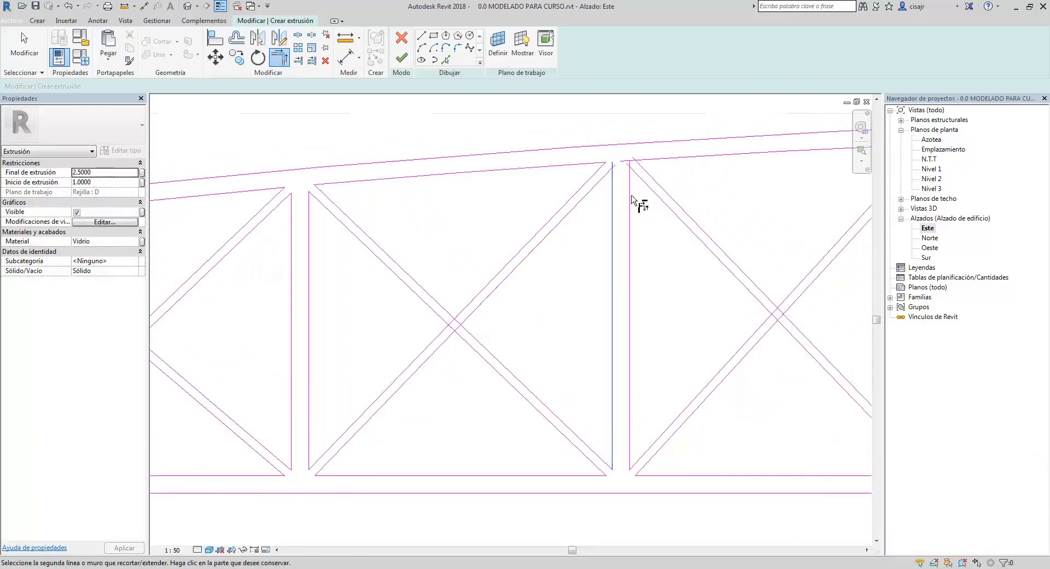
pyautogui.click(649, 186)
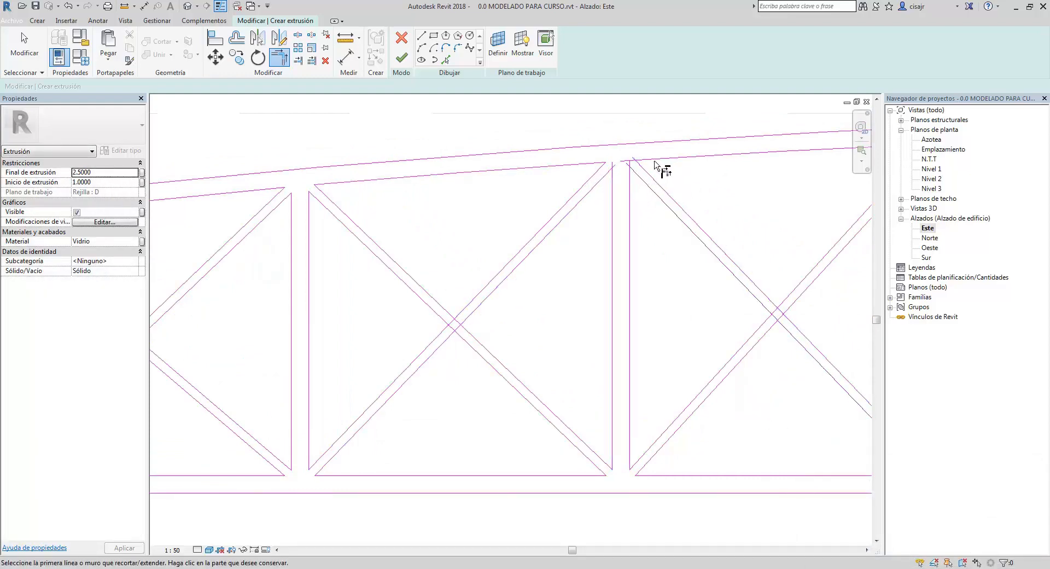
pyautogui.click(654, 171)
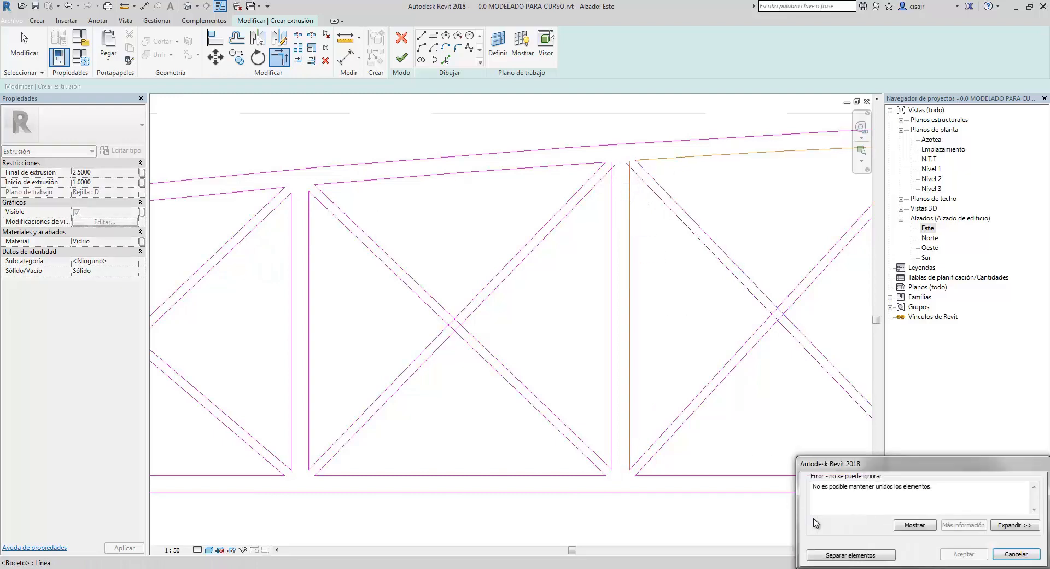
pyautogui.click(850, 554)
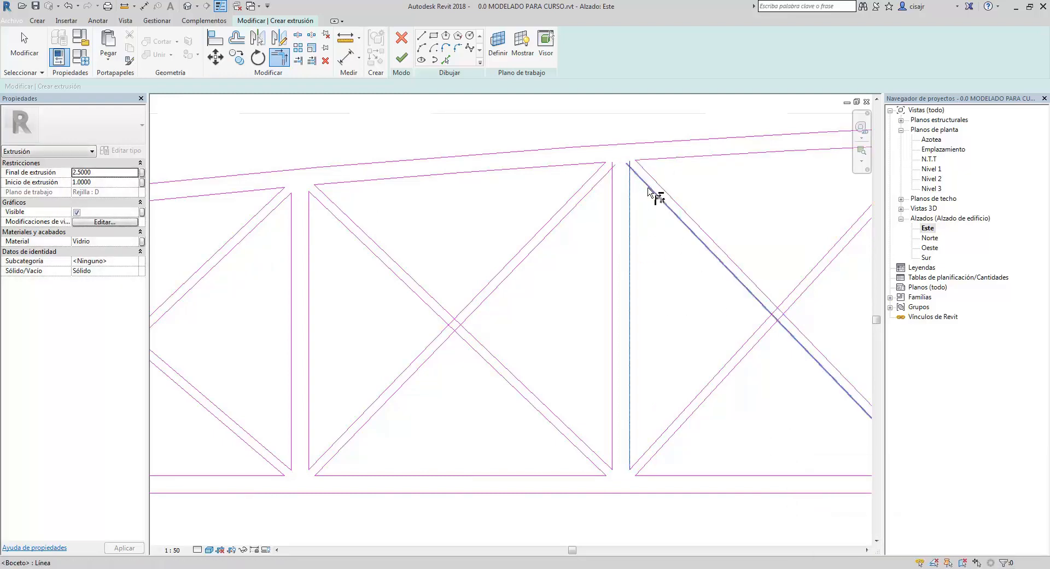
pyautogui.click(613, 211)
# Trim the top-chord, diagonal and post lines into corners at the head of the sixth interior post, separating joined lines
pyautogui.scroll(-1, 634, 211)
pyautogui.moveTo(634, 211); pyautogui.dragTo(331, 214, button='middle')
pyautogui.click(517, 165)
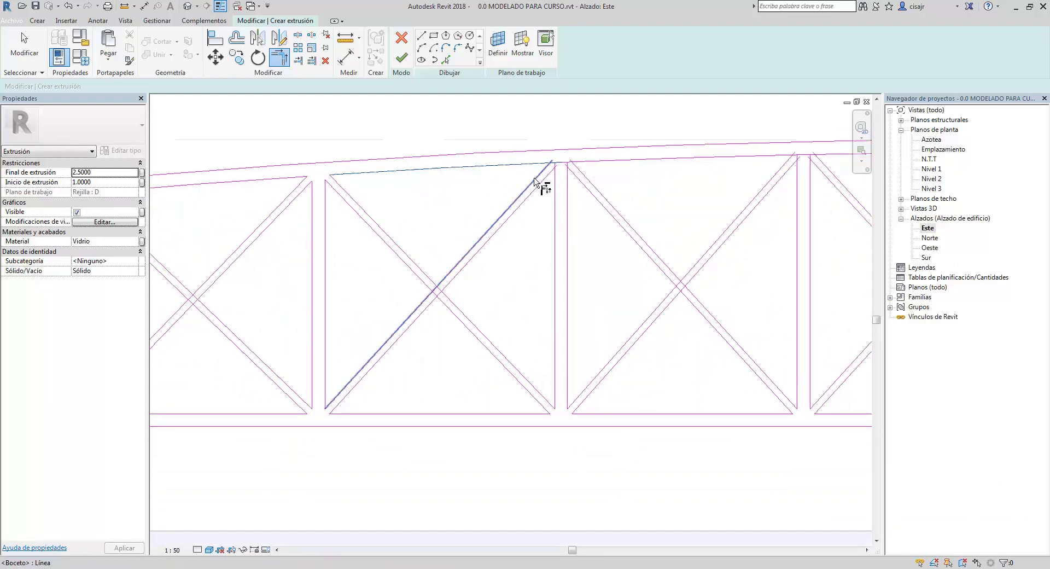
pyautogui.click(536, 179)
pyautogui.click(851, 555)
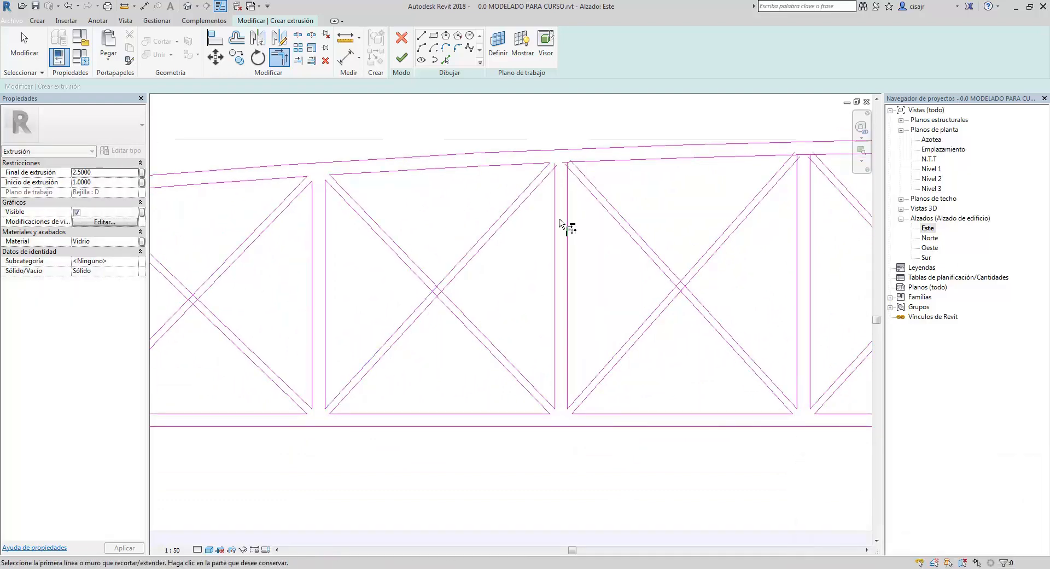
pyautogui.scroll(3, 551, 188)
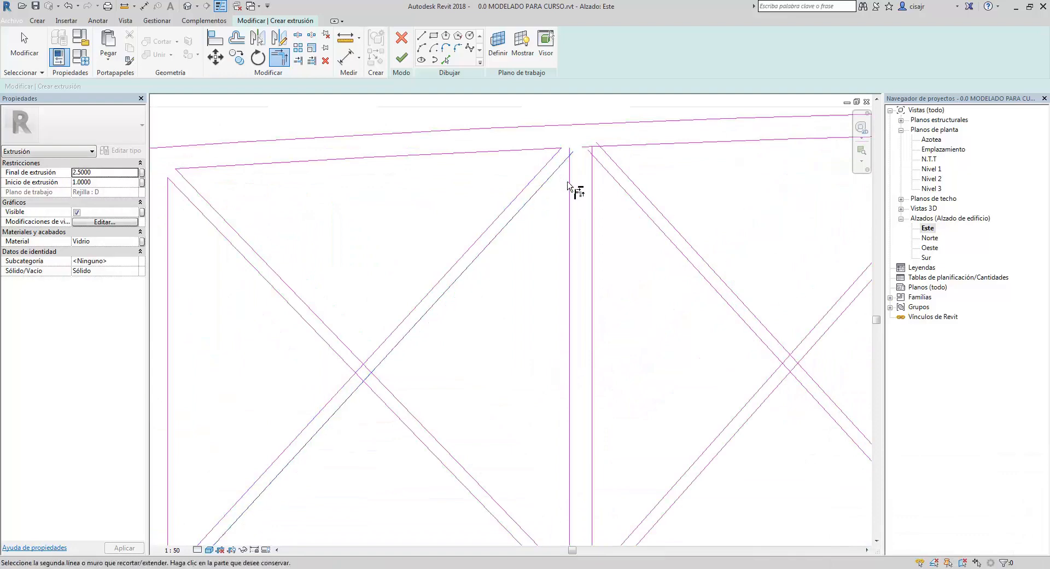
pyautogui.moveTo(613, 171); pyautogui.dragTo(566, 187, button='middle')
pyautogui.click(566, 191)
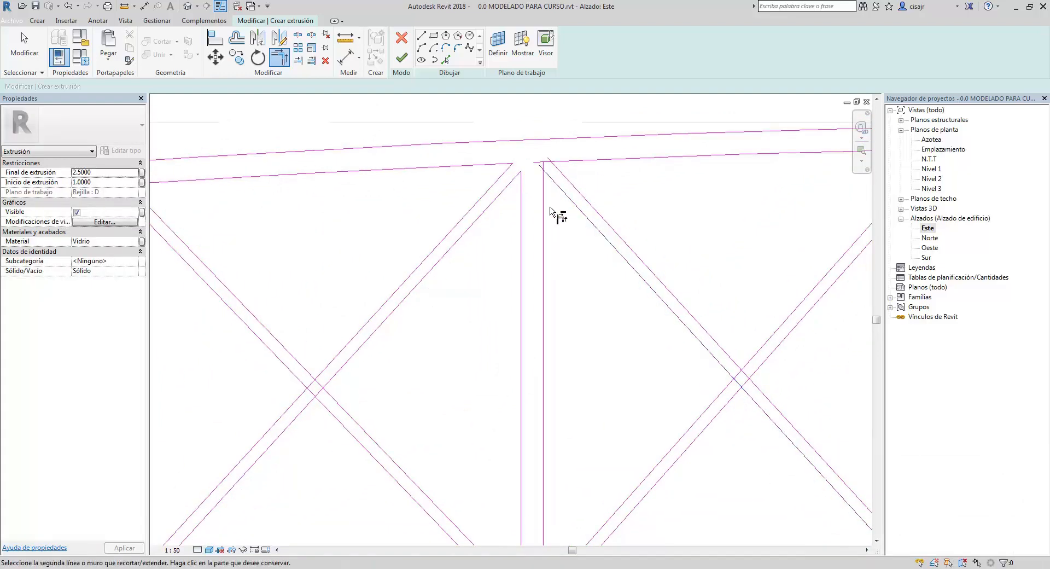
# Trim the inner top-chord line to the diagonals on both sides of the seventh interior post and close its head corners, separating joined lines
pyautogui.scroll(-3, 602, 181)
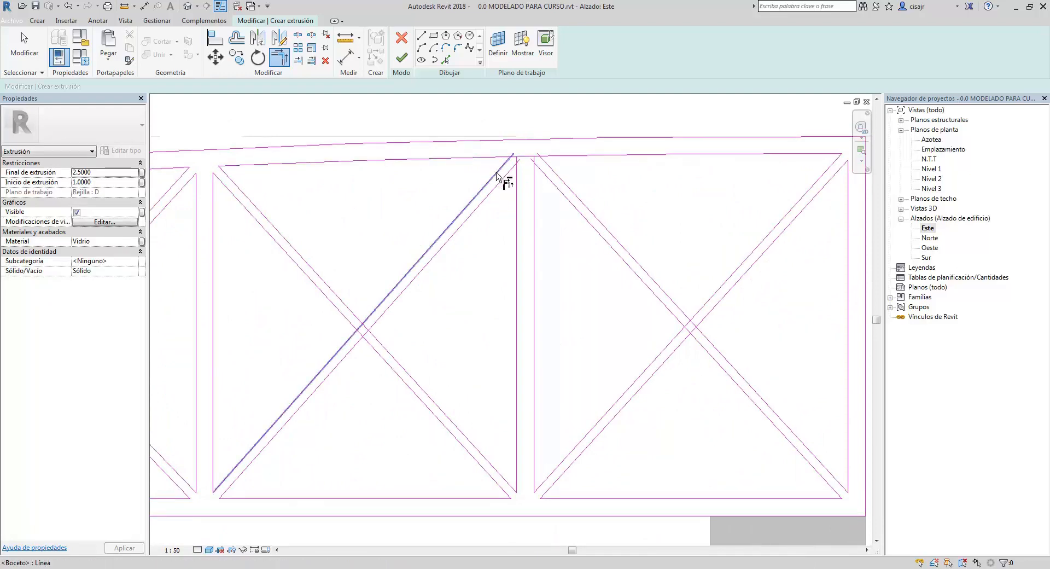
pyautogui.click(495, 158)
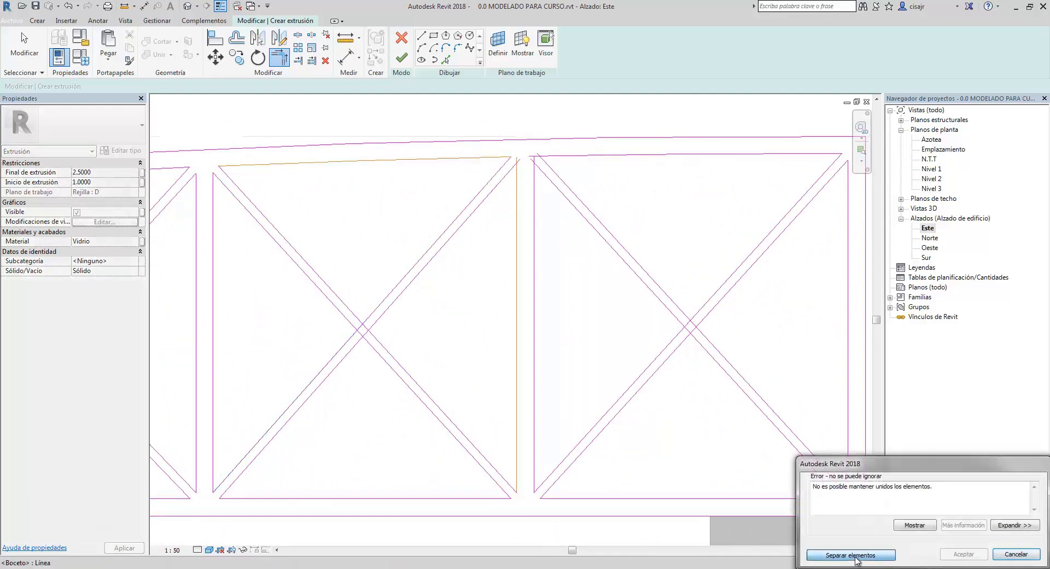
pyautogui.click(851, 555)
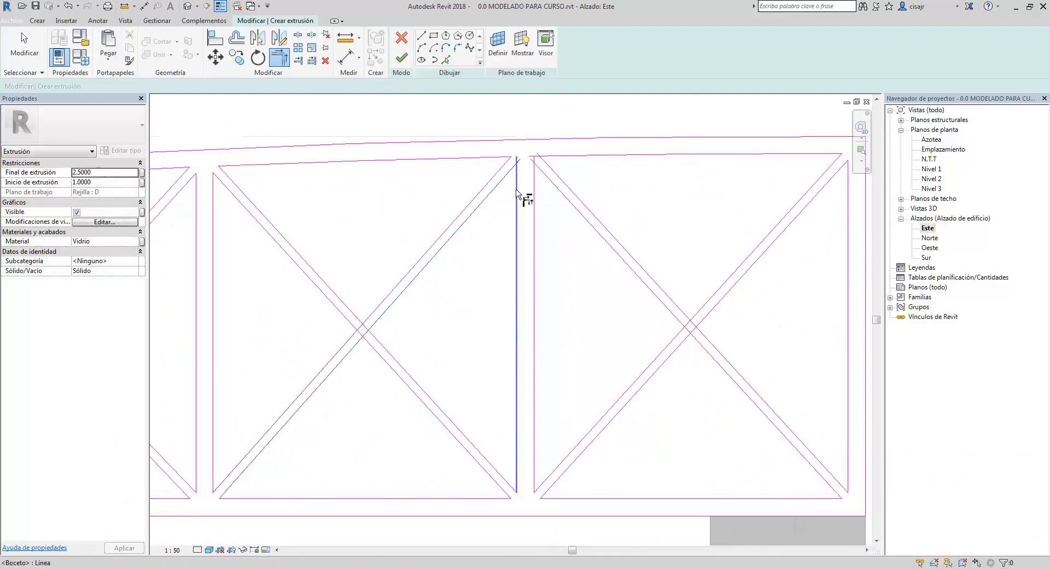
pyautogui.click(561, 178)
pyautogui.click(562, 156)
# Split each diagonal line between its crossing points in the seventh panel, the second-to-last one at the truss's right end
pyautogui.moveTo(794, 199); pyautogui.dragTo(535, 199, button='middle')
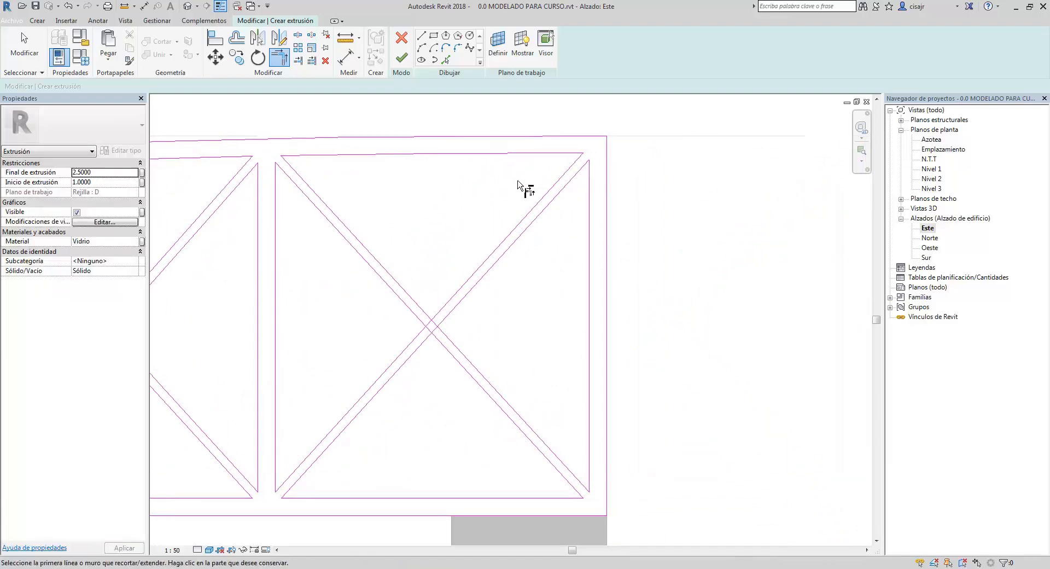
pyautogui.scroll(-4, 469, 206)
pyautogui.scroll(5, 539, 199)
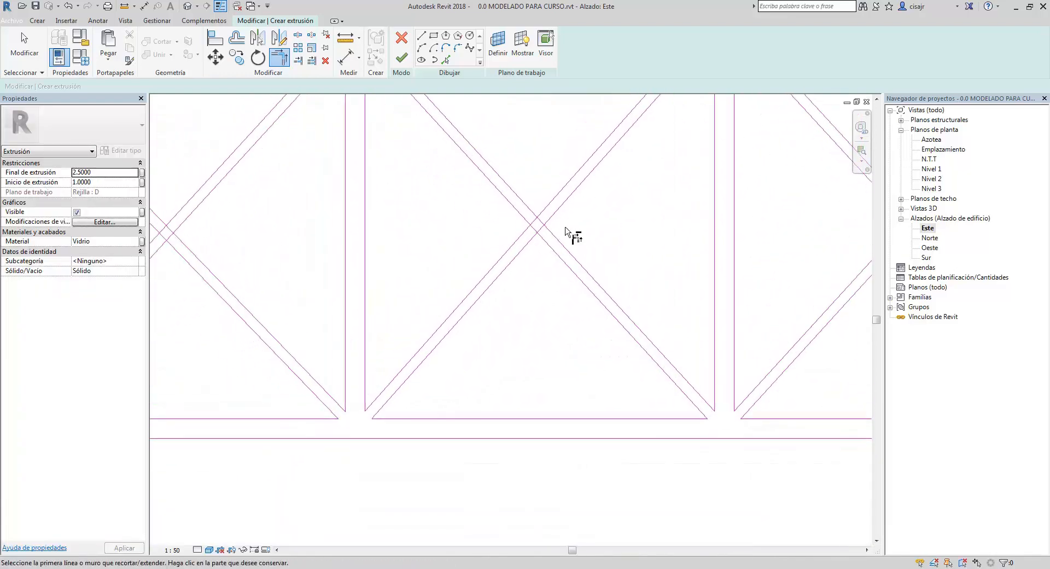
pyautogui.scroll(1, 566, 227)
pyautogui.moveTo(539, 201); pyautogui.dragTo(556, 206, button='middle')
pyautogui.scroll(1, 537, 190)
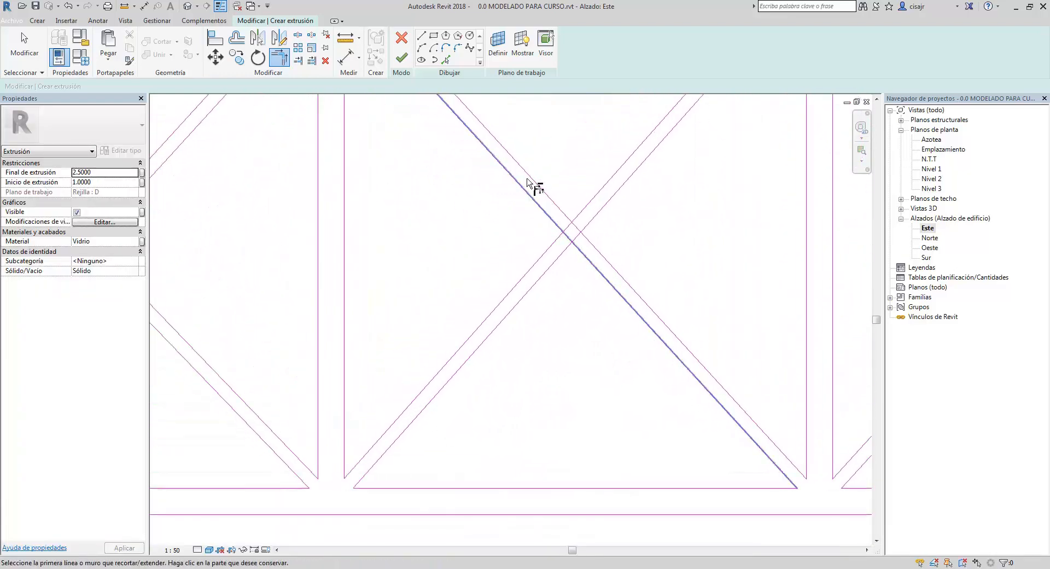
pyautogui.scroll(-2, 513, 199)
pyautogui.press('Escape')
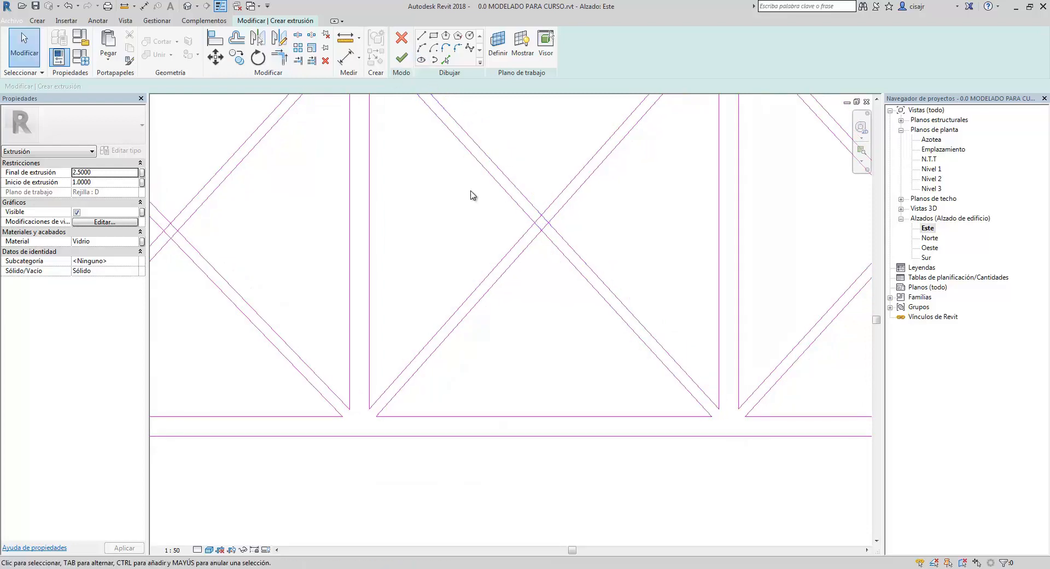
pyautogui.press('s')
pyautogui.press('l')
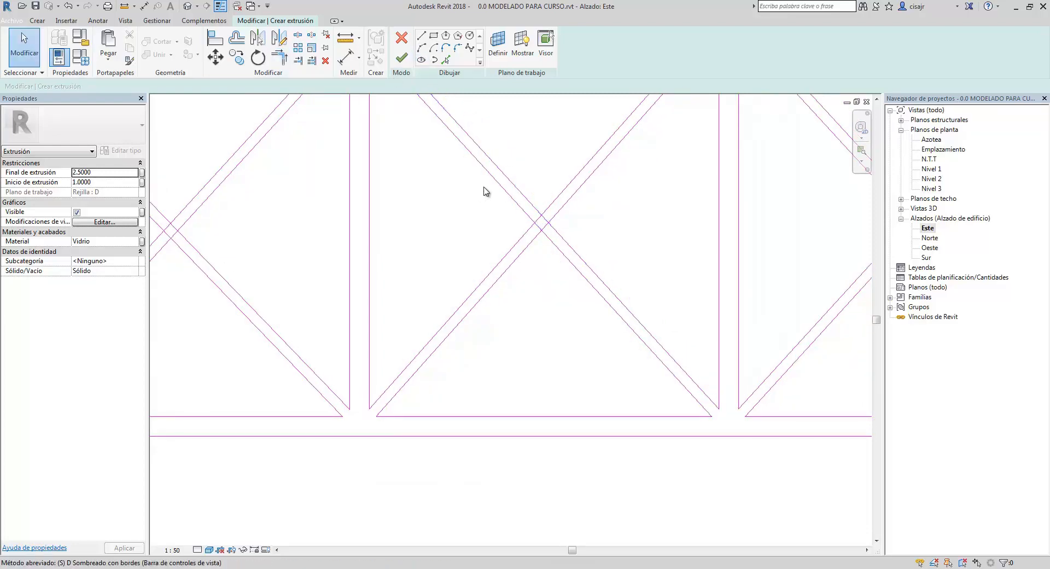
pyautogui.scroll(2, 542, 219)
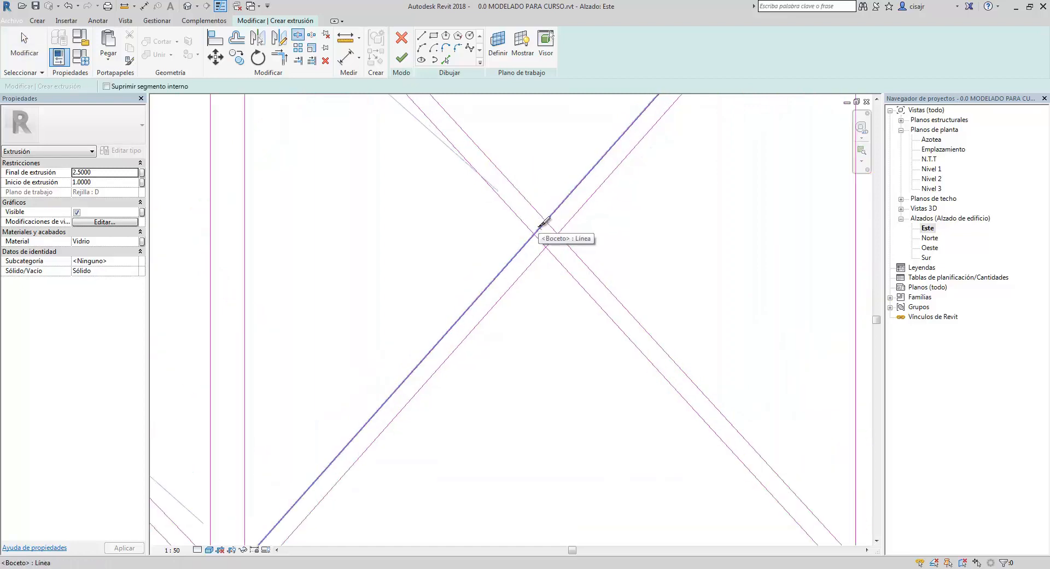
pyautogui.click(540, 228)
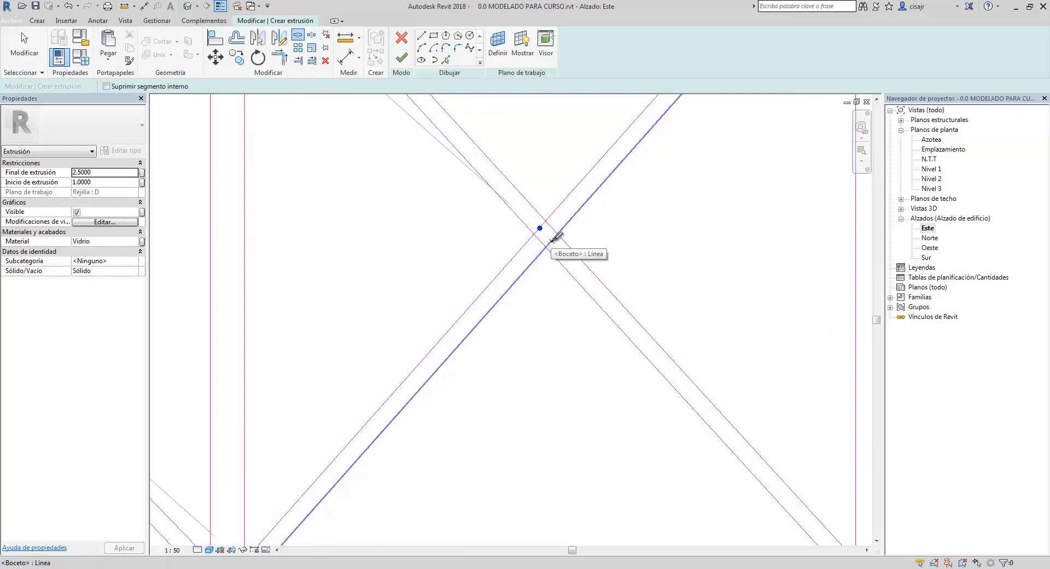
pyautogui.click(551, 226)
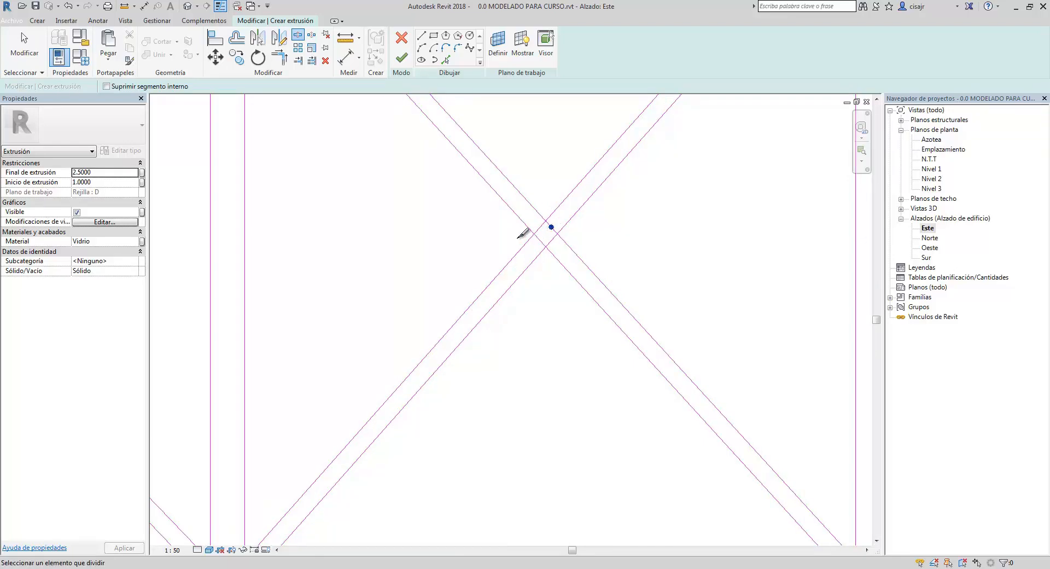
# Split the diagonal lines where they cross in the last panel at the truss's right end
pyautogui.scroll(-5, 518, 237)
pyautogui.moveTo(465, 229); pyautogui.dragTo(326, 253, button='middle')
pyautogui.scroll(5, 557, 240)
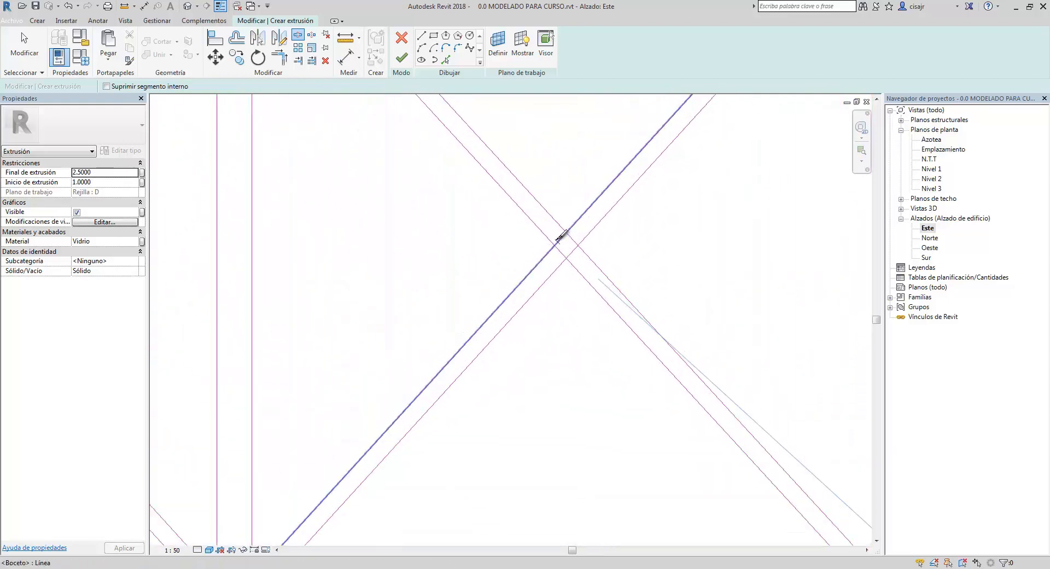
pyautogui.click(572, 249)
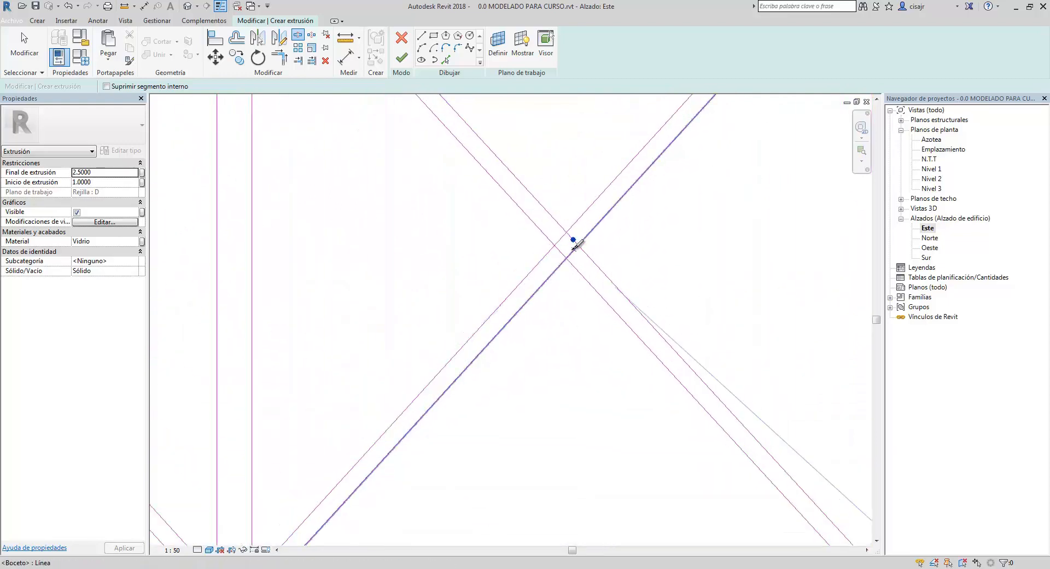
# Split the four diagonal lines inside their crossing in the sixth panel from the truss's left end
pyautogui.scroll(-2, 569, 252)
pyautogui.moveTo(656, 254); pyautogui.dragTo(668, 256, button='middle')
pyautogui.scroll(-3, 668, 256)
pyautogui.moveTo(476, 259); pyautogui.dragTo(913, 254, button='middle')
pyautogui.scroll(5, 432, 257)
pyautogui.click(453, 265)
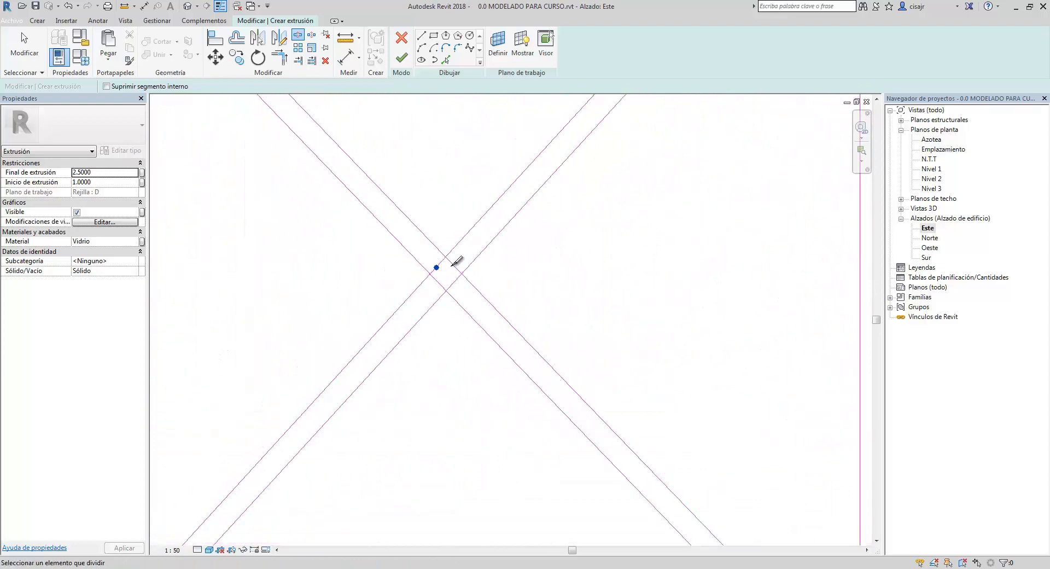
pyautogui.click(453, 282)
pyautogui.click(438, 282)
# Split the diagonal lines inside their crossing in the fifth panel from the truss's left end
pyautogui.scroll(-4, 377, 283)
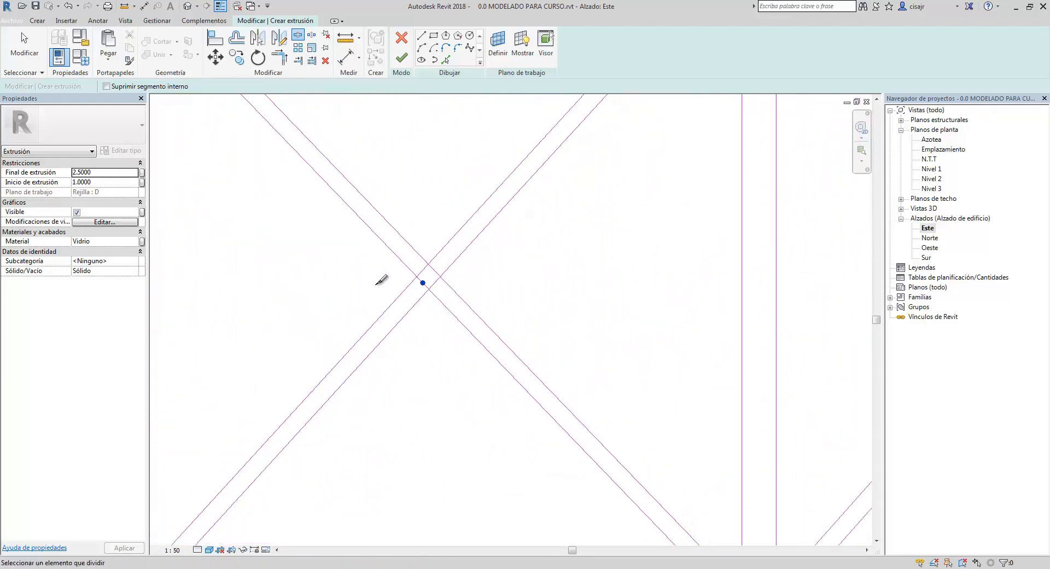
pyautogui.moveTo(375, 283); pyautogui.dragTo(606, 263, button='middle')
pyautogui.scroll(-1, 365, 267)
pyautogui.moveTo(264, 277); pyautogui.dragTo(678, 277, button='middle')
pyautogui.scroll(3, 533, 273)
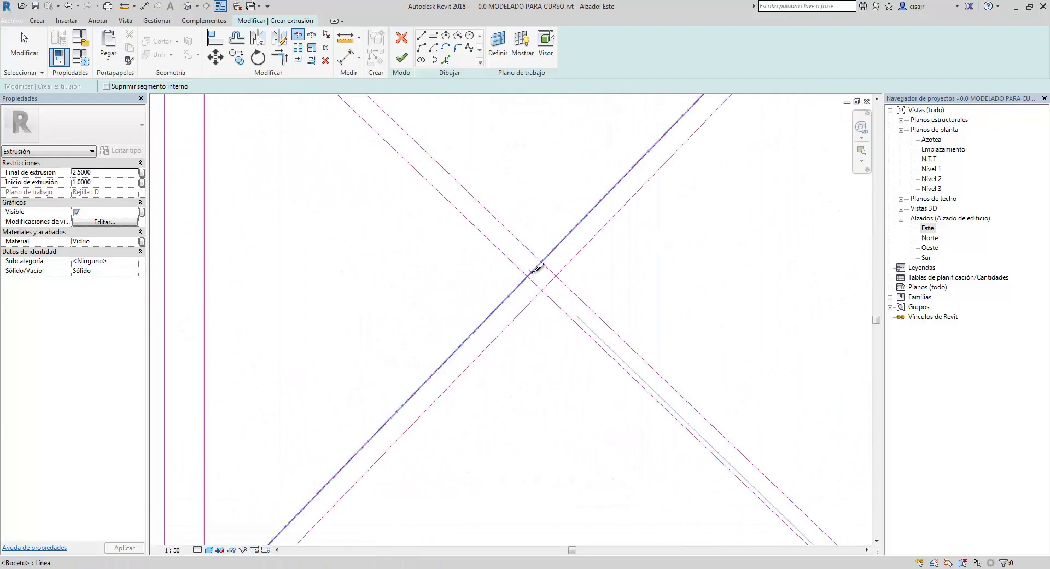
pyautogui.click(532, 273)
pyautogui.click(536, 285)
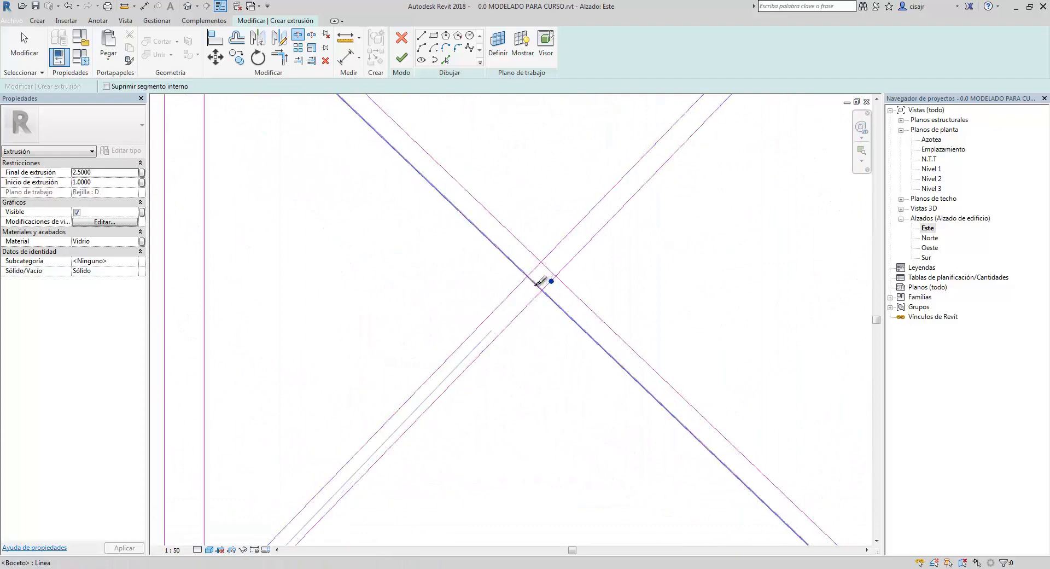
# Split the diagonal lines inside their crossing in the fourth panel from the truss's left end
pyautogui.scroll(-3, 454, 281)
pyautogui.moveTo(514, 281); pyautogui.dragTo(888, 273, button='middle')
pyautogui.scroll(3, 502, 282)
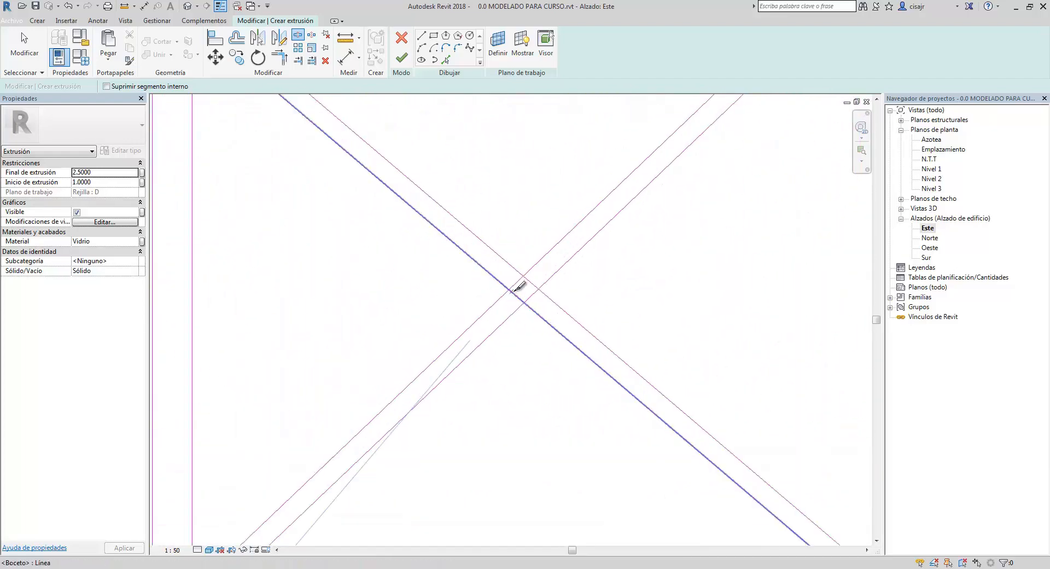
pyautogui.click(530, 296)
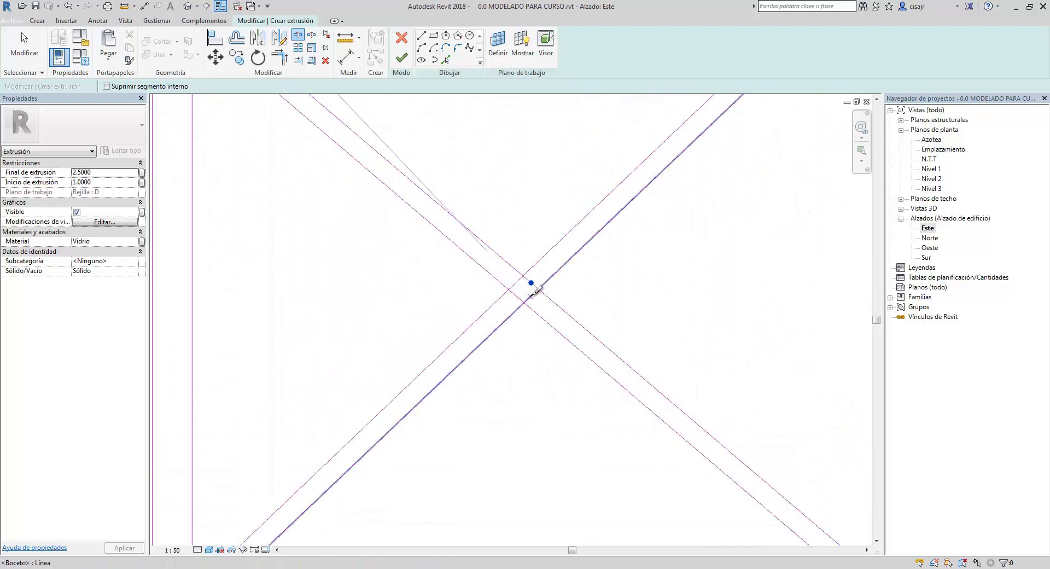
# Split the diagonal lines inside their crossing in the third panel from the truss's left end
pyautogui.scroll(-3, 448, 307)
pyautogui.moveTo(461, 291); pyautogui.dragTo(591, 284, button='middle')
pyautogui.moveTo(335, 283); pyautogui.dragTo(656, 283, button='middle')
pyautogui.scroll(4, 448, 304)
pyautogui.click(457, 300)
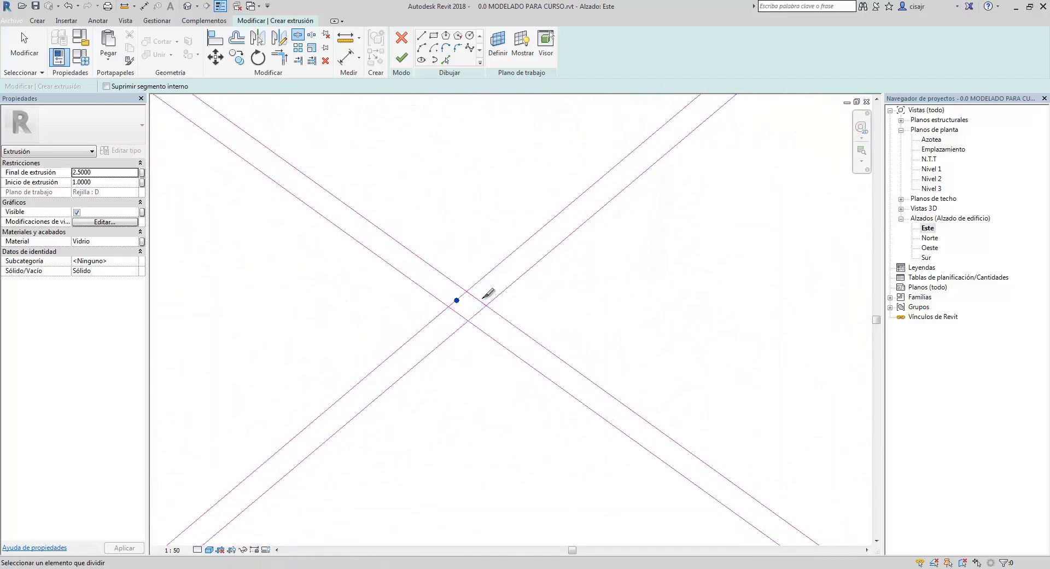
pyautogui.click(475, 314)
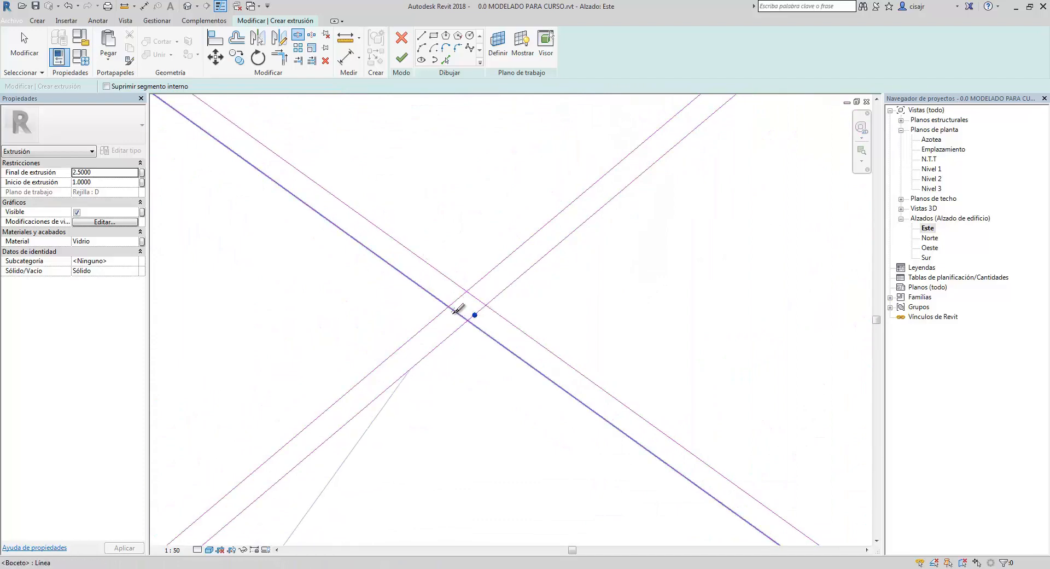
pyautogui.click(457, 312)
# Split the diagonal lines inside their crossing in the second panel from the truss's left end
pyautogui.scroll(-3, 390, 316)
pyautogui.moveTo(473, 309); pyautogui.dragTo(669, 253, button='middle')
pyautogui.scroll(-1, 565, 290)
pyautogui.moveTo(458, 244); pyautogui.dragTo(614, 241, button='middle')
pyautogui.moveTo(456, 264); pyautogui.dragTo(612, 257, button='middle')
pyautogui.scroll(2, 503, 278)
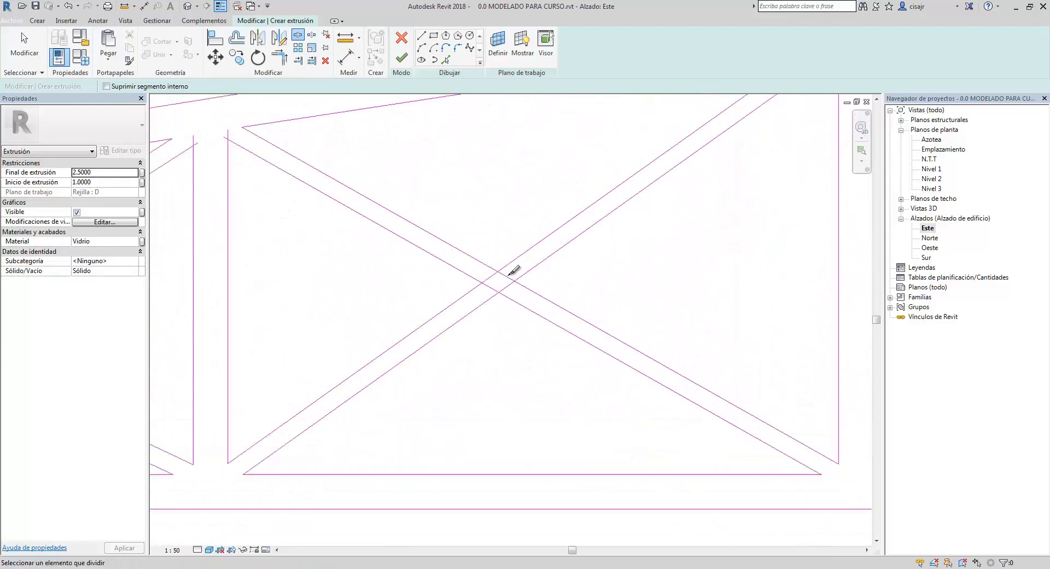
pyautogui.click(505, 277)
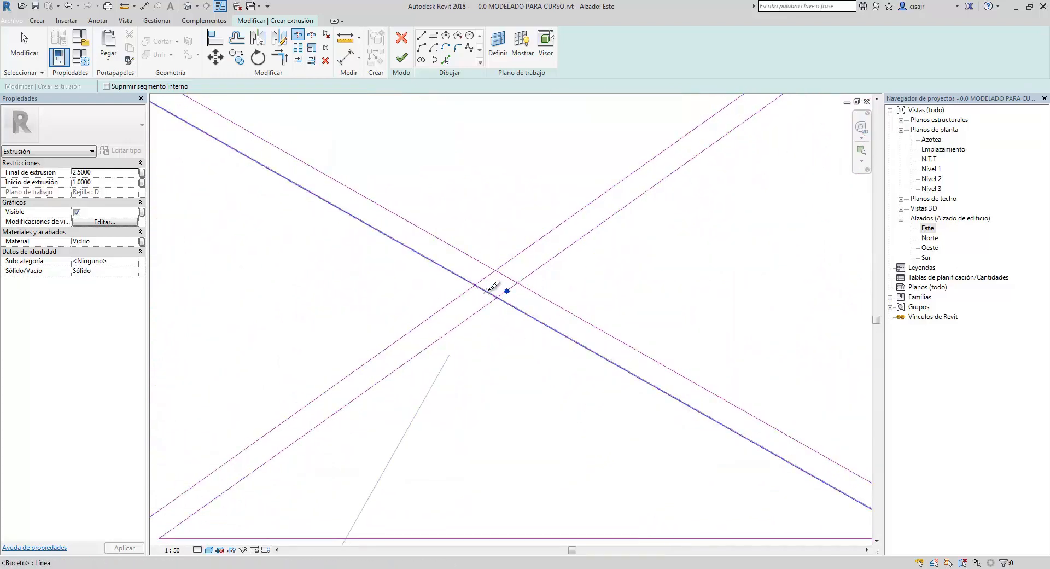
pyautogui.click(486, 291)
# Split the diagonal lines inside their crossing in the first panel at the truss's left end and end the Split command
pyautogui.scroll(-4, 435, 293)
pyautogui.scroll(3, 425, 304)
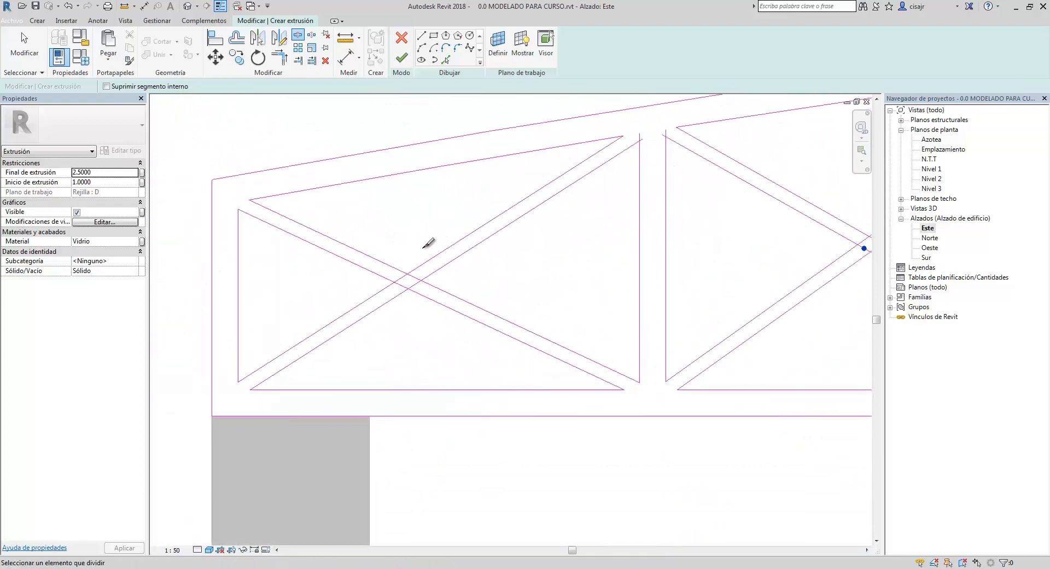
pyautogui.scroll(2, 506, 246)
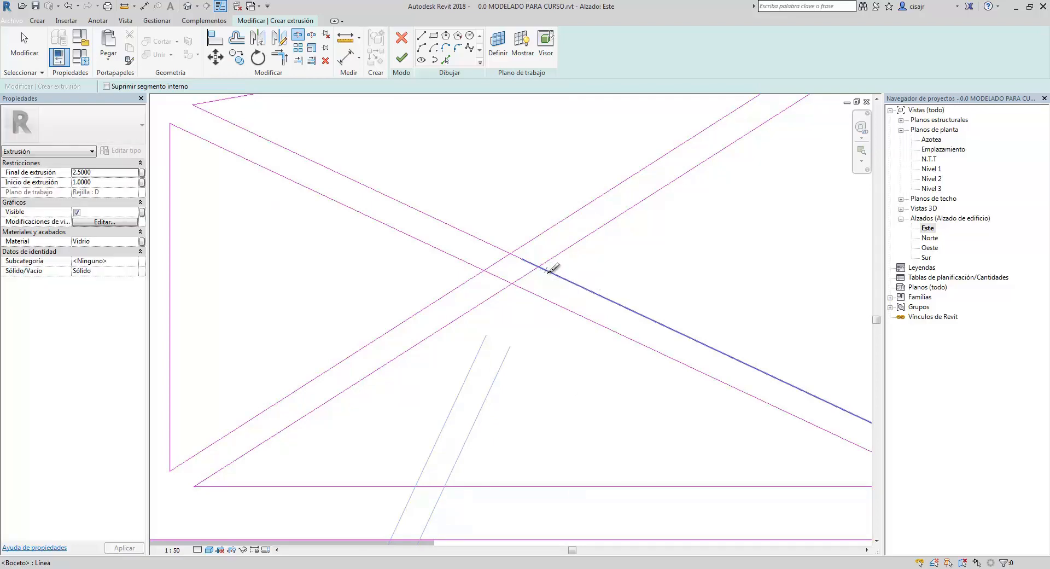
pyautogui.press('Escape')
# Trim the split diagonal lines in the first panel into corners around their crossing, leaving the X junction open
pyautogui.scroll(-2, 541, 276)
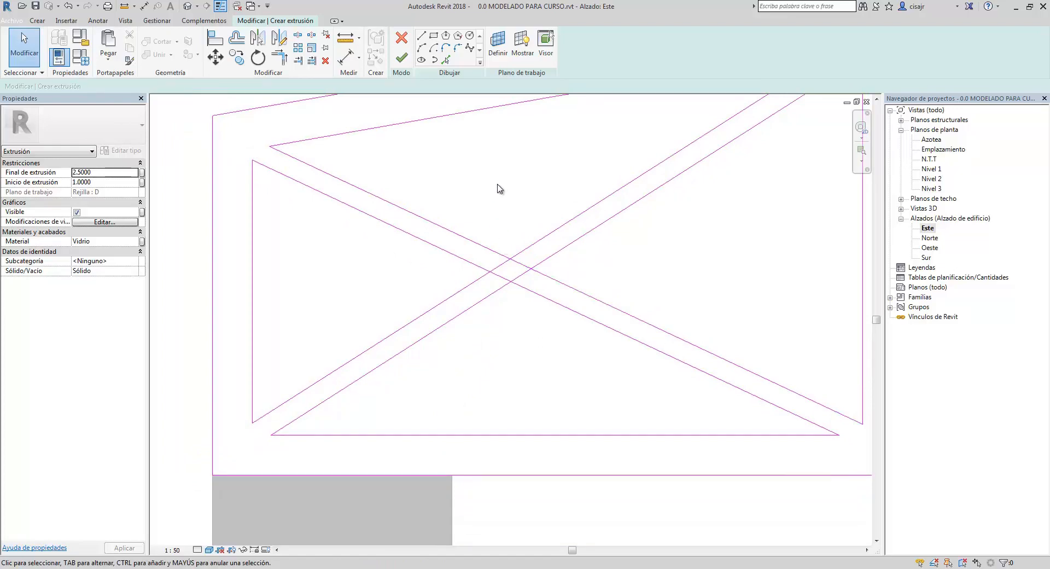
pyautogui.press('t')
pyautogui.press('r')
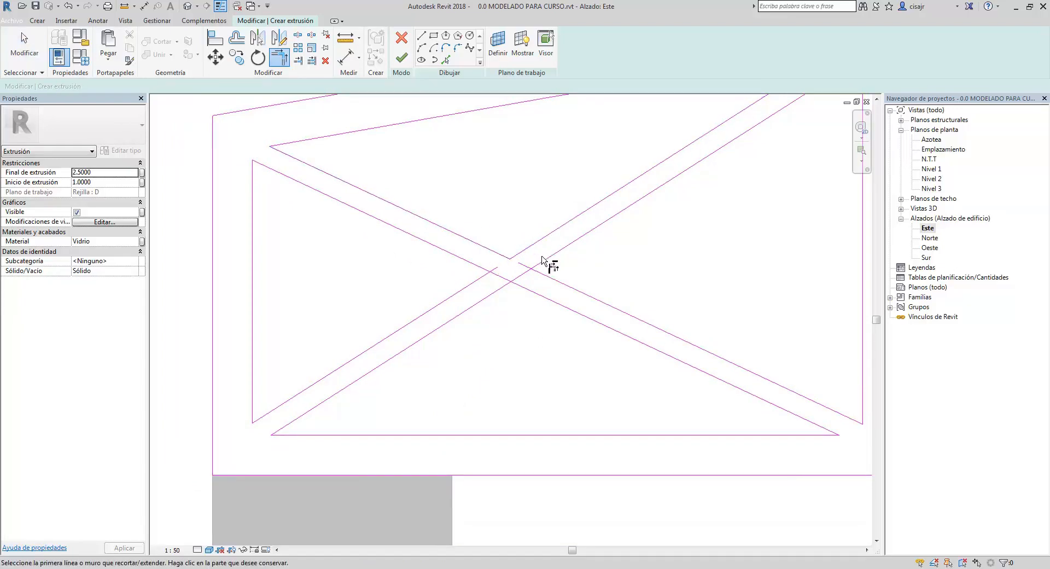
pyautogui.click(549, 258)
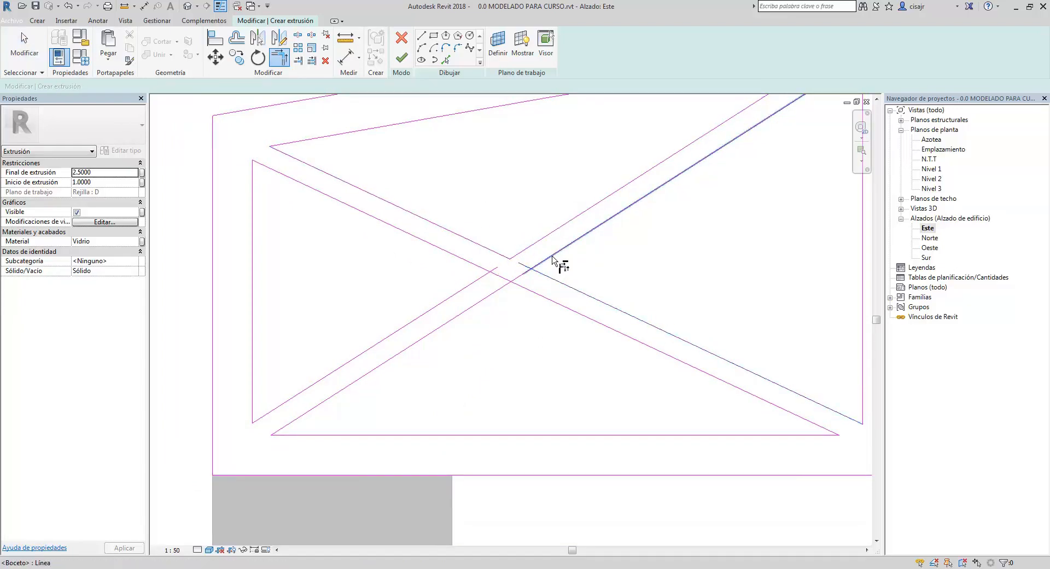
pyautogui.click(547, 277)
pyautogui.click(478, 279)
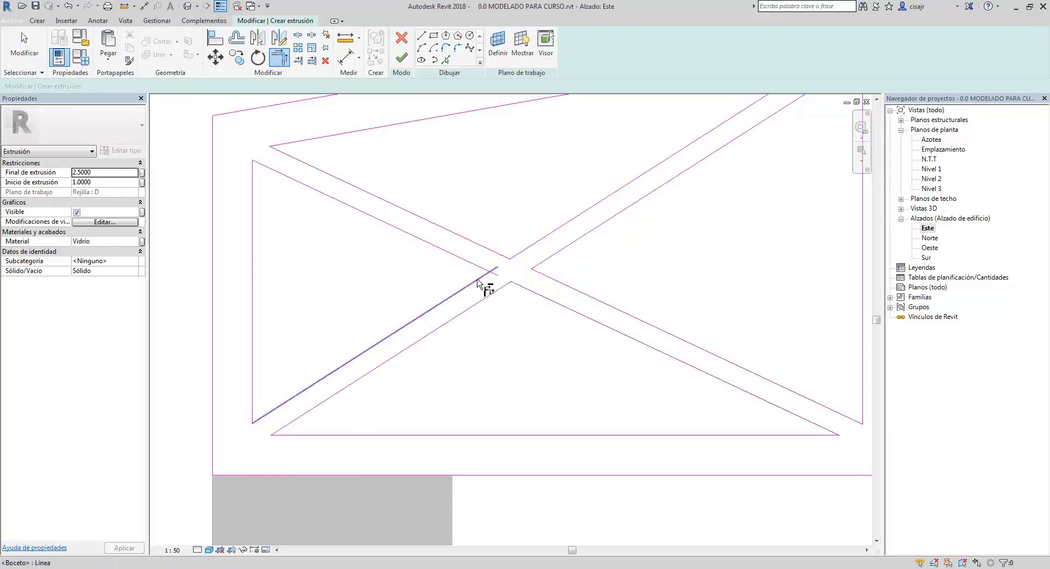
pyautogui.click(478, 267)
# Trim the posts between the first two panels to their diagonals and the second panel's split diagonals into corners around their crossing
pyautogui.scroll(-1, 502, 276)
pyautogui.scroll(-1, 607, 286)
pyautogui.moveTo(601, 286); pyautogui.dragTo(233, 282, button='middle')
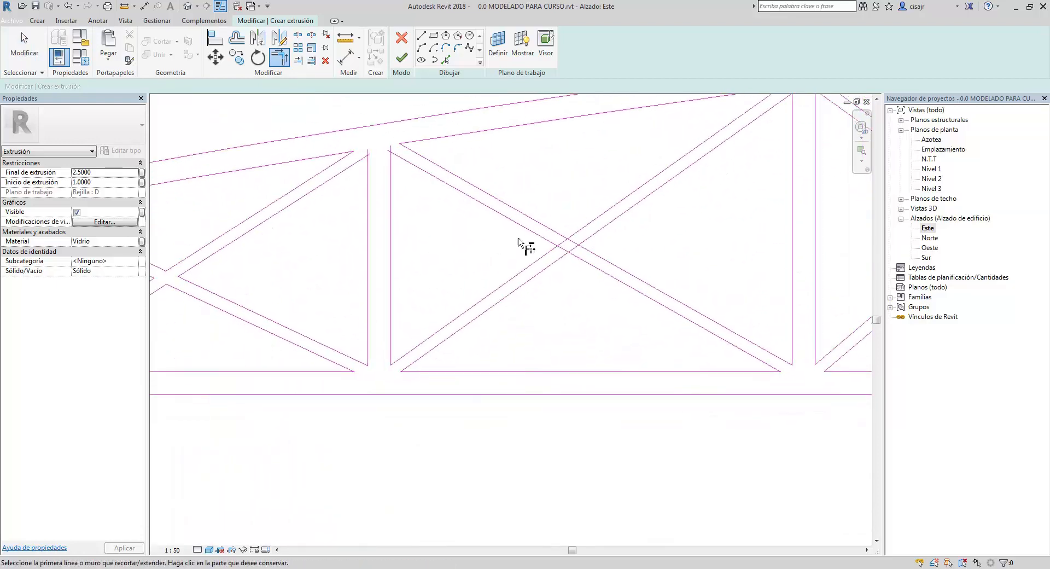
pyautogui.click(364, 164)
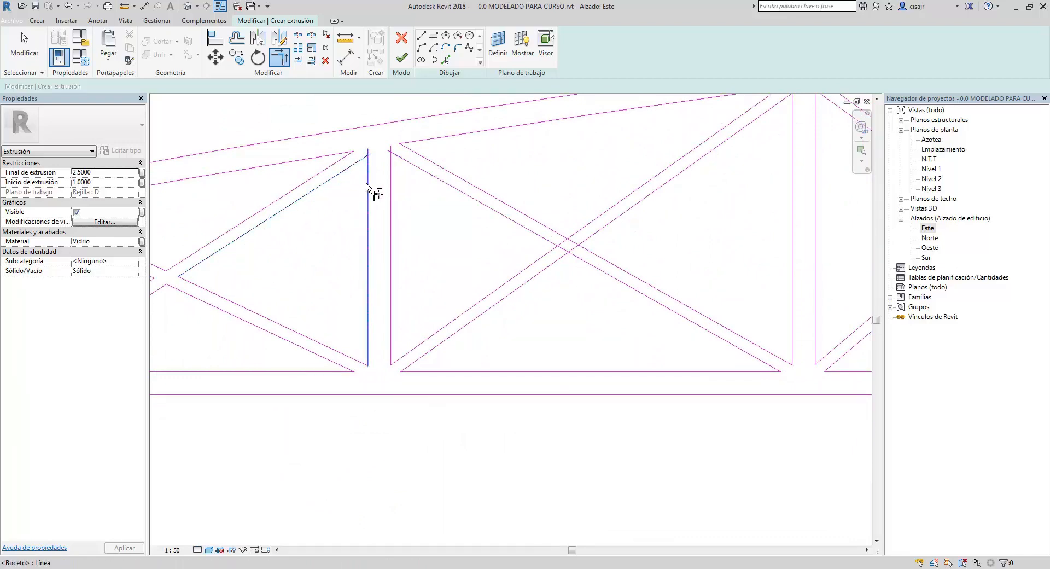
pyautogui.click(367, 187)
pyautogui.click(390, 182)
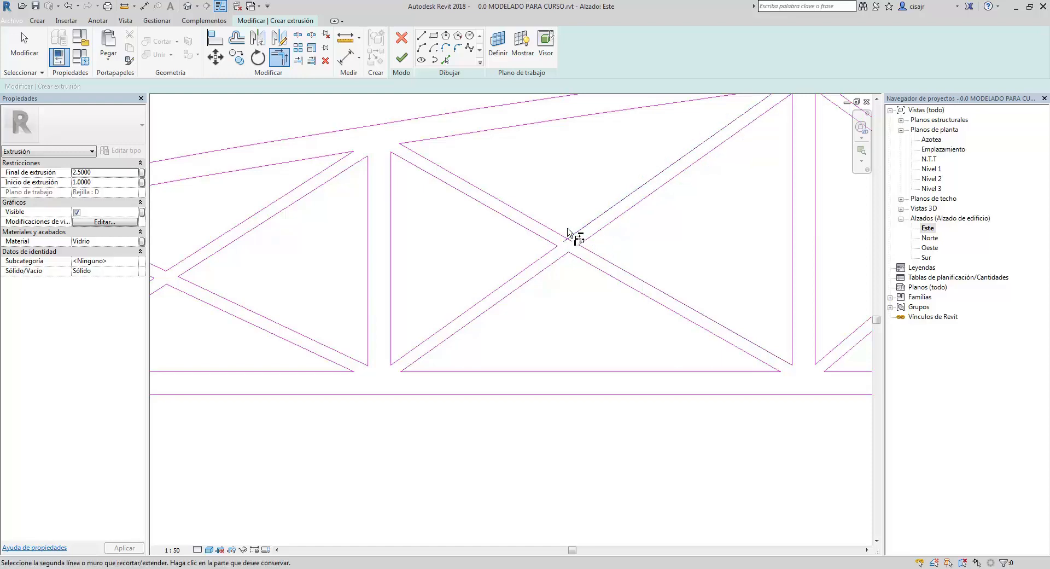
# Trim the split diagonal lines in the third panel from the truss's left end into corners, leaving the X junction open
pyautogui.moveTo(752, 254); pyautogui.dragTo(528, 328, button='middle')
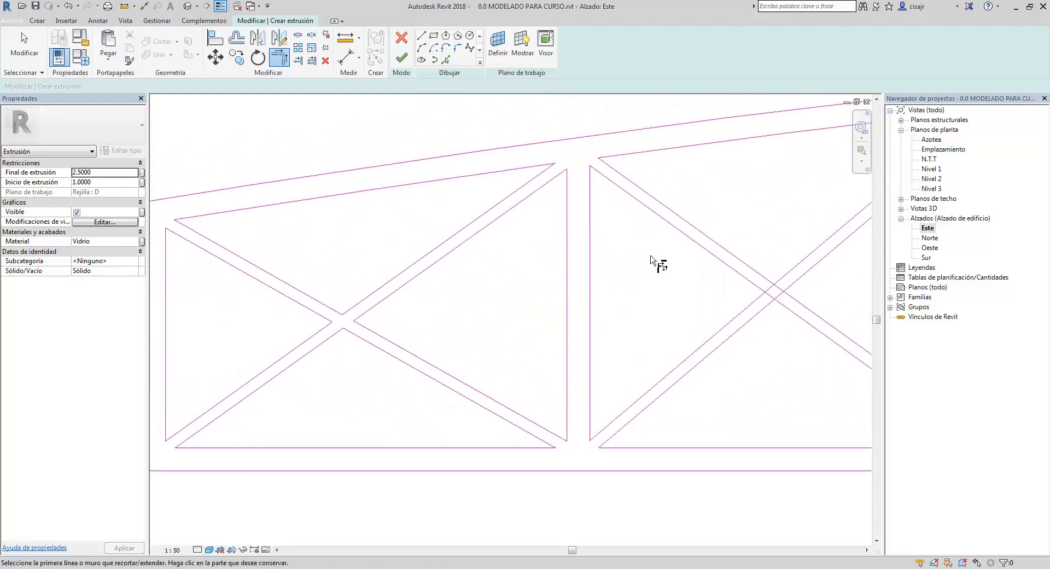
pyautogui.moveTo(746, 271); pyautogui.dragTo(563, 260, button='middle')
pyautogui.click(574, 288)
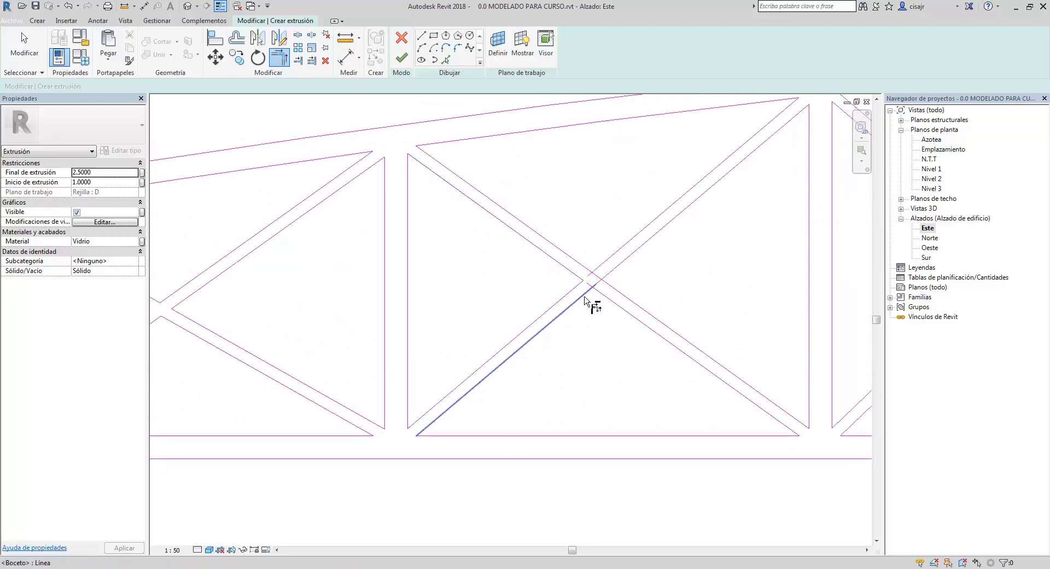
pyautogui.click(583, 296)
pyautogui.click(616, 302)
pyautogui.click(623, 294)
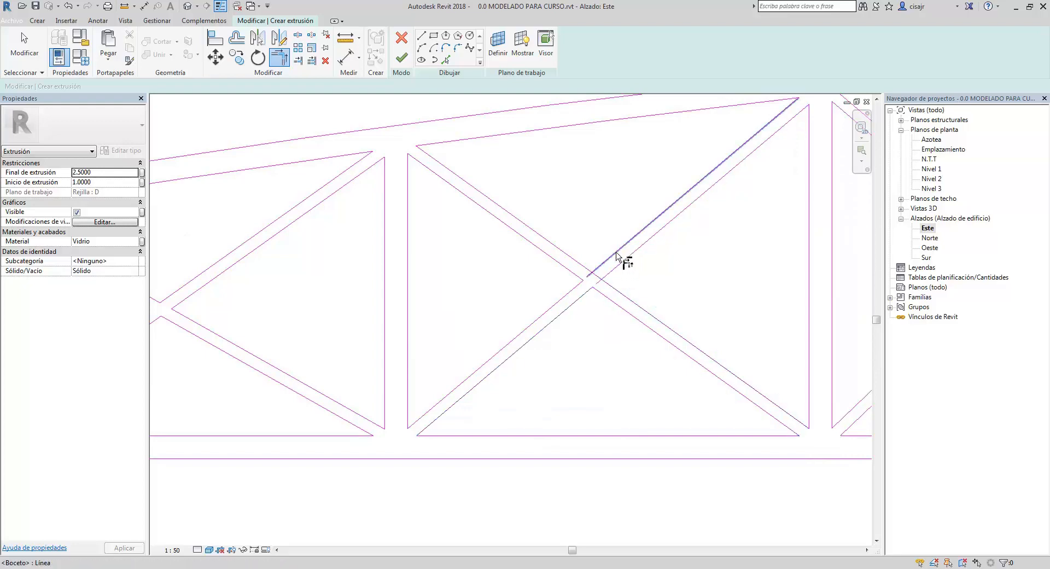
pyautogui.click(613, 253)
pyautogui.click(581, 264)
pyautogui.click(617, 268)
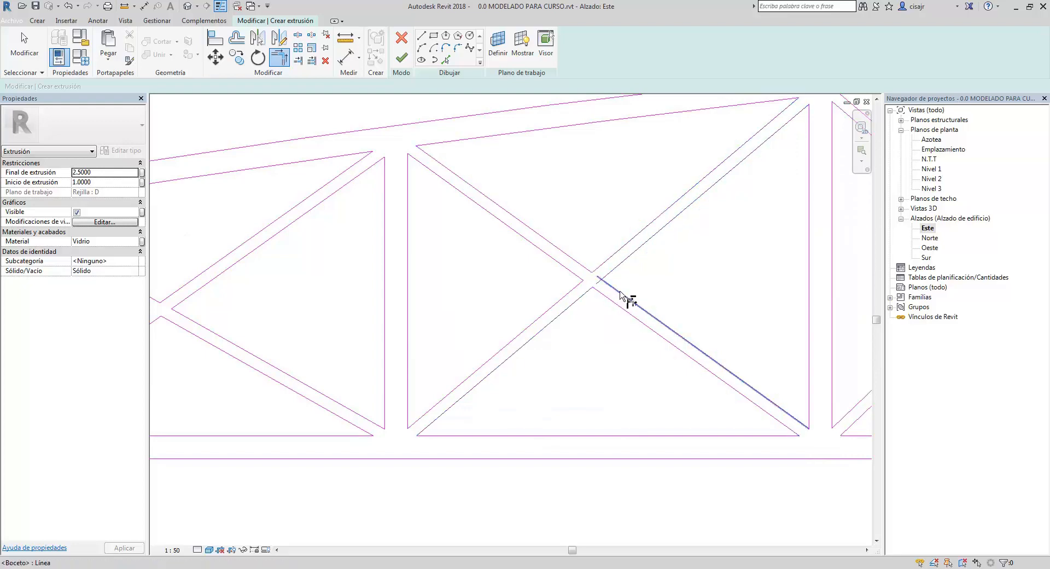
pyautogui.click(622, 292)
# Trim the split diagonal lines in the fourth panel from the truss's left end into corners around their crossing
pyautogui.moveTo(817, 268); pyautogui.dragTo(421, 281, button='middle')
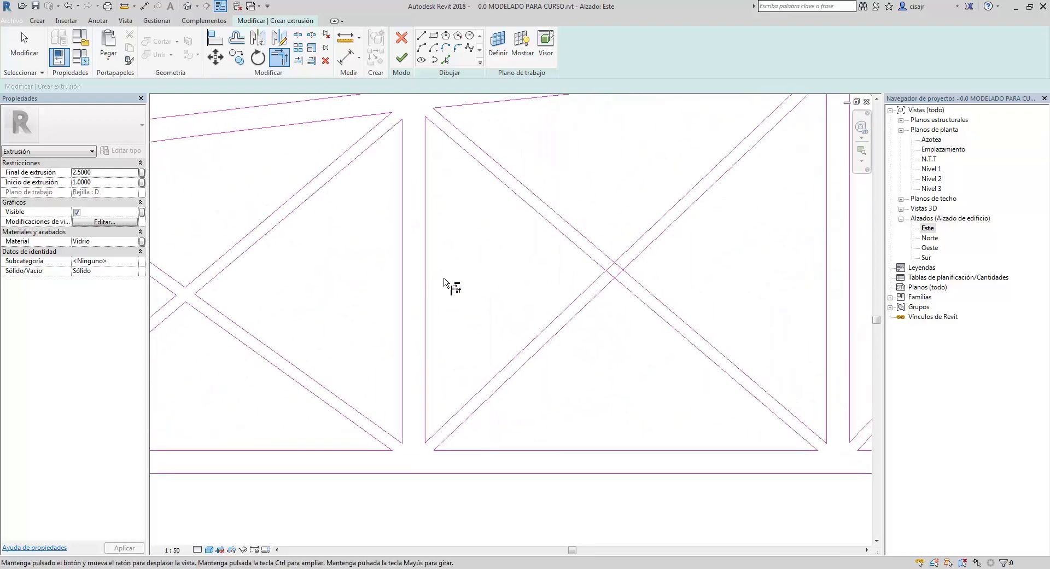
pyautogui.click(600, 256)
pyautogui.click(605, 284)
pyautogui.click(611, 292)
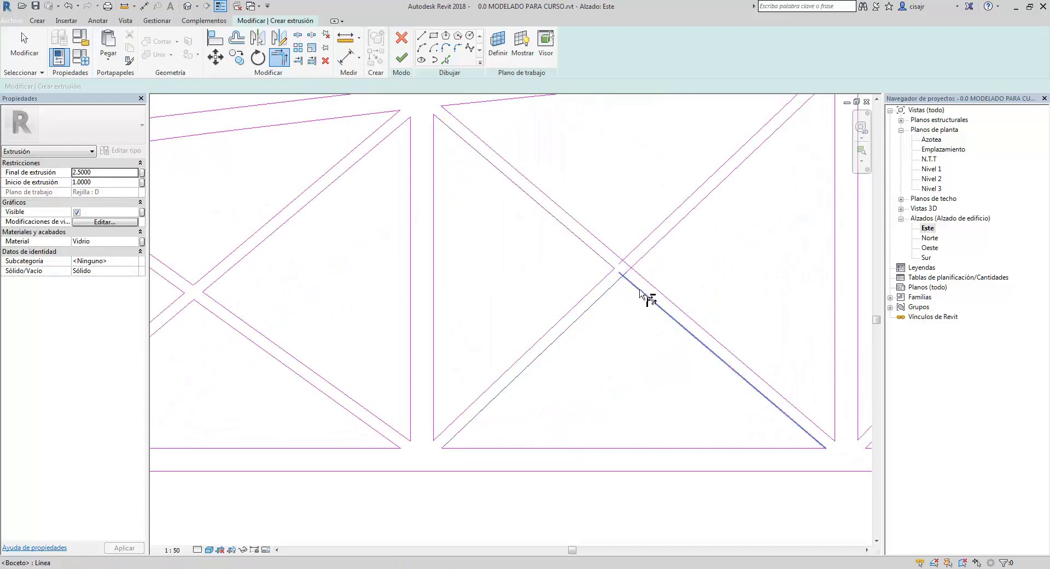
pyautogui.click(640, 290)
pyautogui.click(650, 283)
pyautogui.click(644, 255)
pyautogui.click(637, 247)
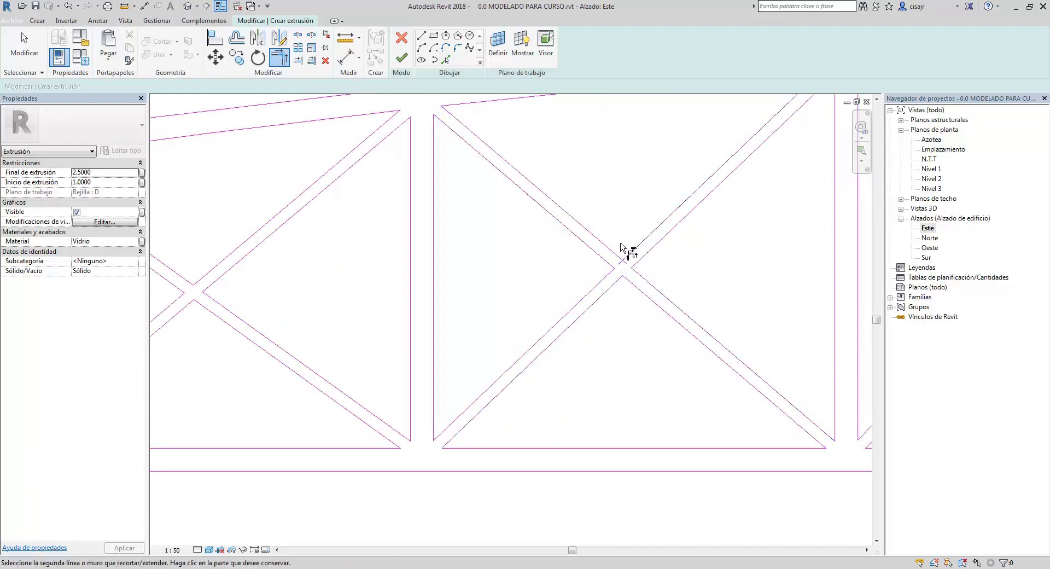
pyautogui.click(610, 245)
# Trim the split diagonal lines in the fifth panel from the truss's left end into corners around their crossing
pyautogui.moveTo(663, 249); pyautogui.dragTo(500, 279, button='middle')
pyautogui.moveTo(607, 251); pyautogui.dragTo(491, 319, button='middle')
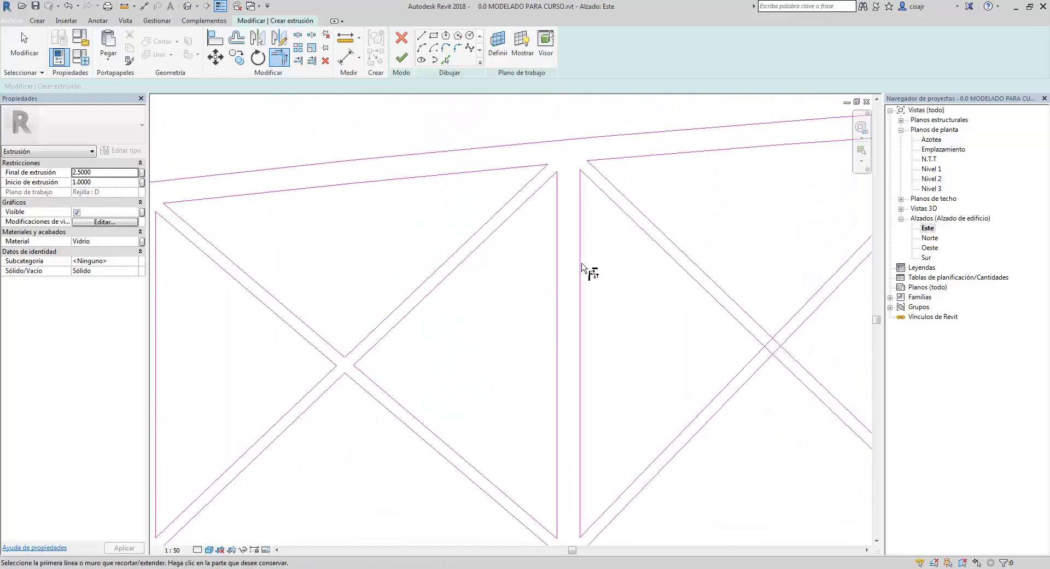
pyautogui.moveTo(581, 265); pyautogui.dragTo(465, 207, button='middle')
pyautogui.moveTo(600, 250); pyautogui.dragTo(525, 228, button='middle')
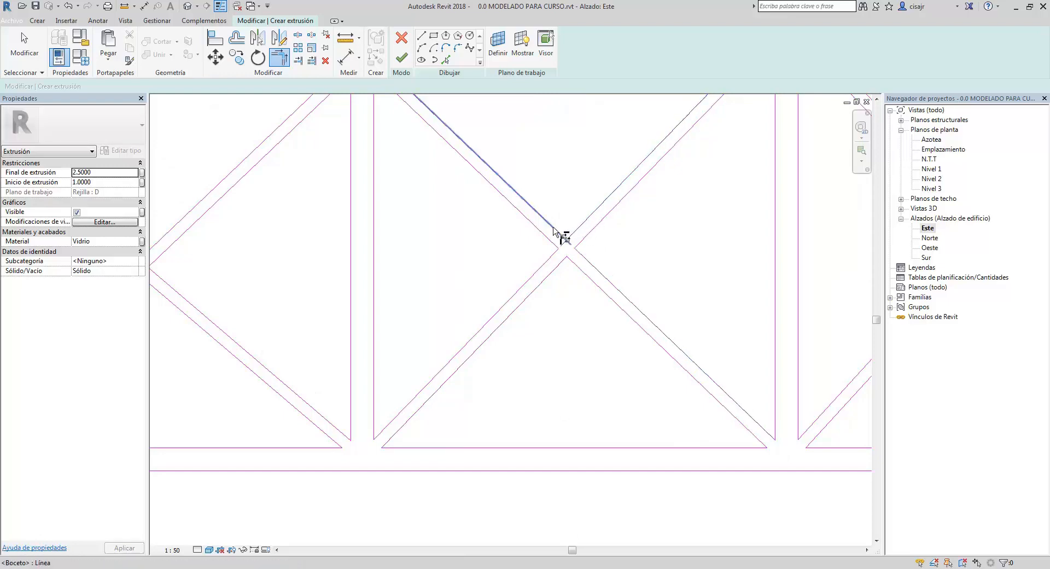
# Trim the split diagonal lines in the sixth panel from the truss's left end into corners, leaving the X junction open
pyautogui.moveTo(587, 245); pyautogui.dragTo(399, 270, button='middle')
pyautogui.scroll(-1, 268, 258)
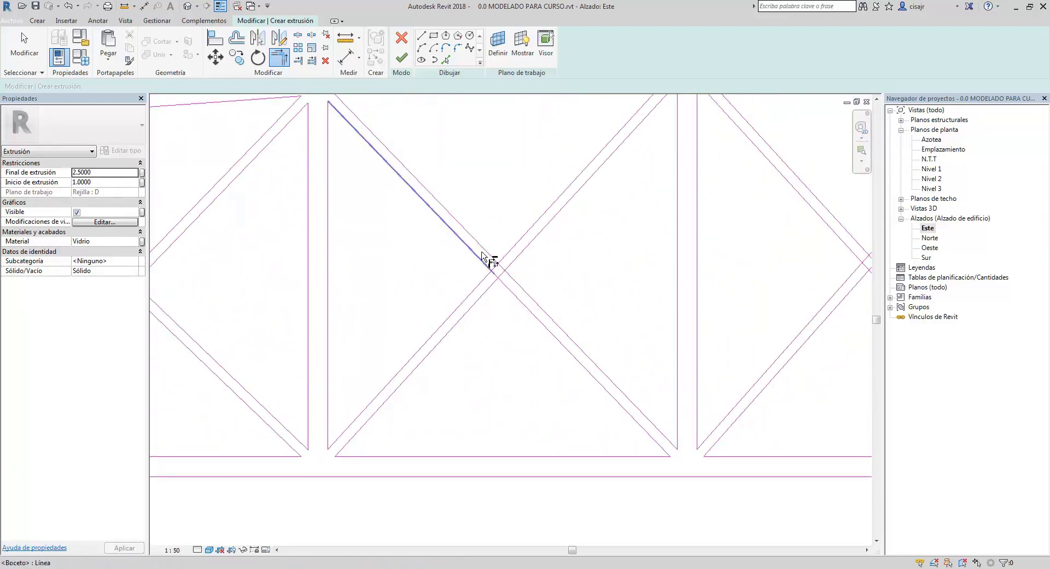
pyautogui.click(531, 254)
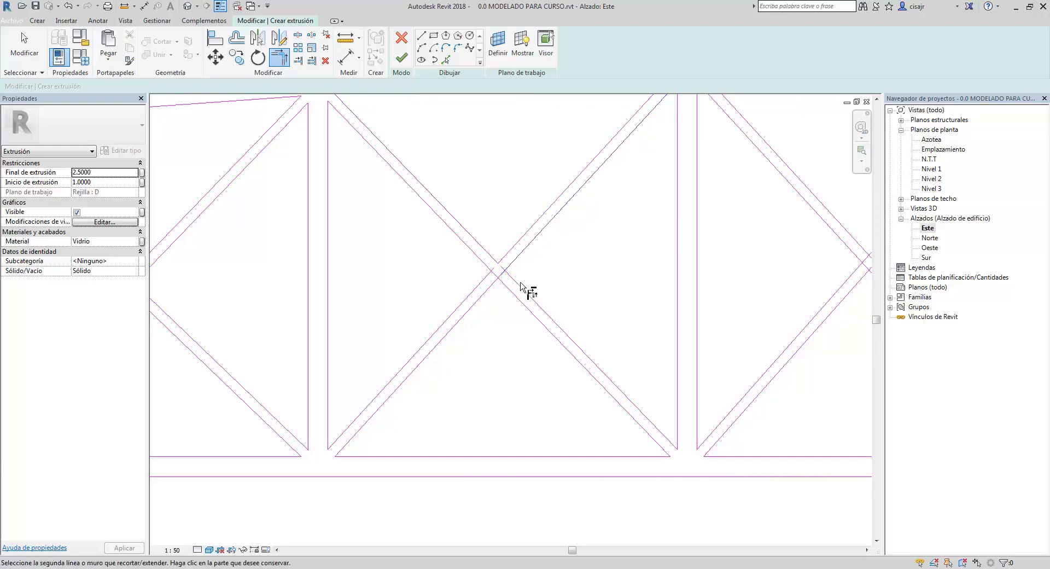
pyautogui.click(518, 285)
pyautogui.click(509, 290)
pyautogui.click(484, 293)
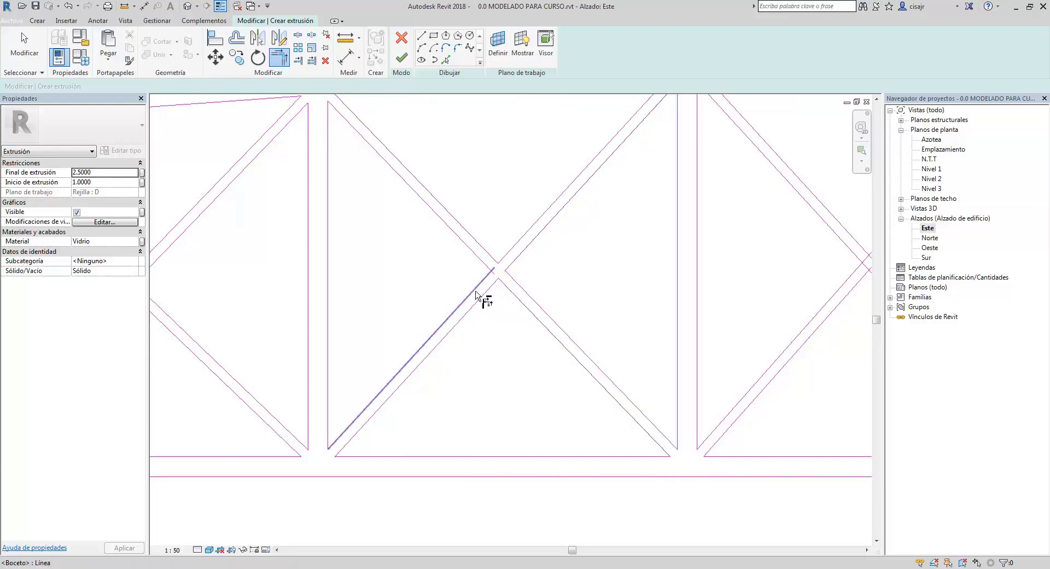
pyautogui.click(475, 293)
# Trim the split diagonal lines in the seventh panel from the truss's left end into corners around their crossing
pyautogui.moveTo(638, 275)
pyautogui.mouseDown(button='middle')
pyautogui.moveTo(408, 284)
pyautogui.moveTo(440, 295)
pyautogui.mouseUp(button='middle')
pyautogui.scroll(-2, 408, 284)
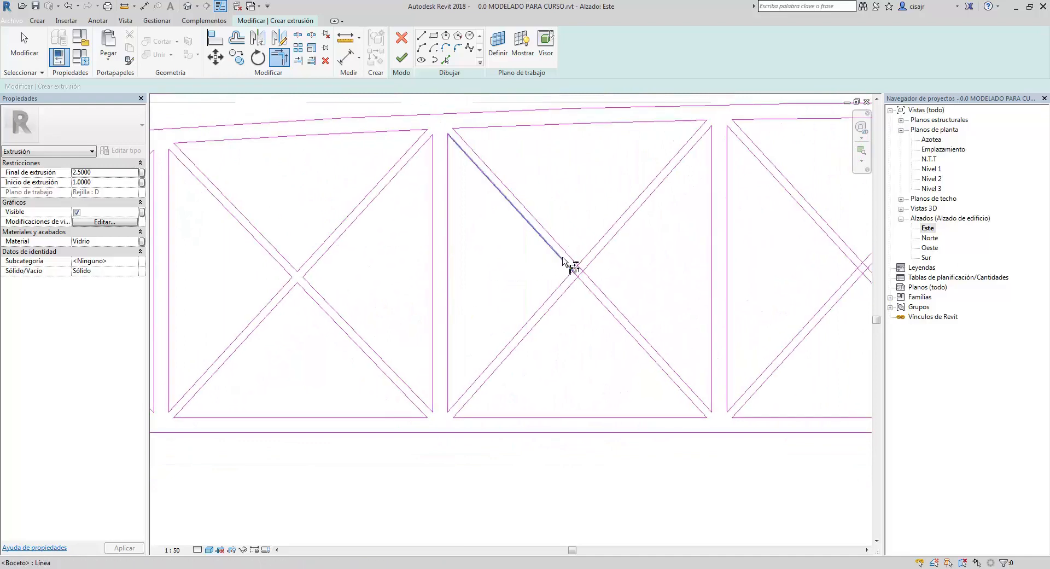
pyautogui.click(584, 294)
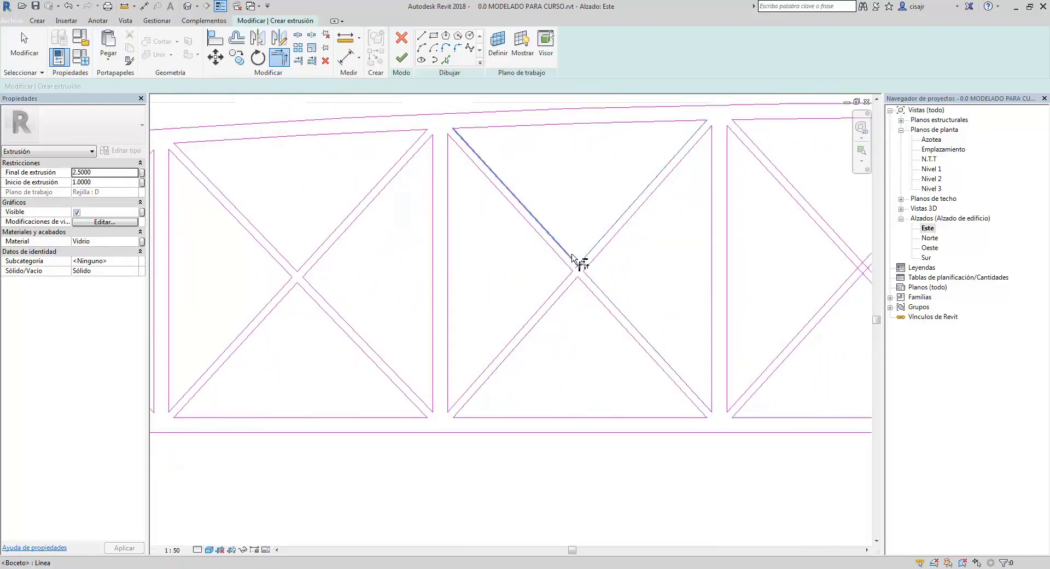
# Trim the split diagonal lines in the eighth panel at the truss's right end into corners, leaving the X junction open
pyautogui.moveTo(572, 256); pyautogui.dragTo(531, 270, button='middle')
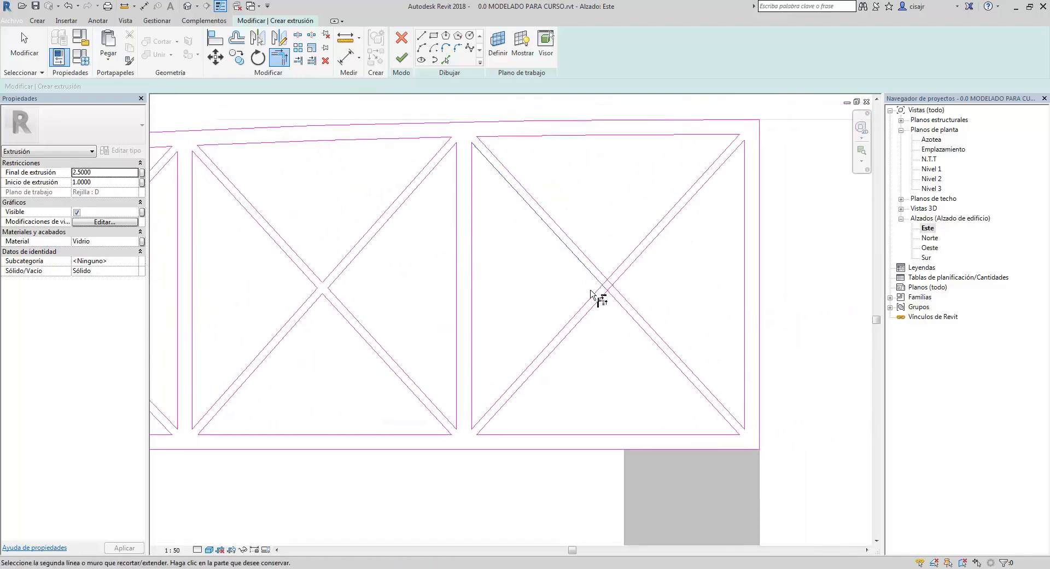
pyautogui.click(616, 301)
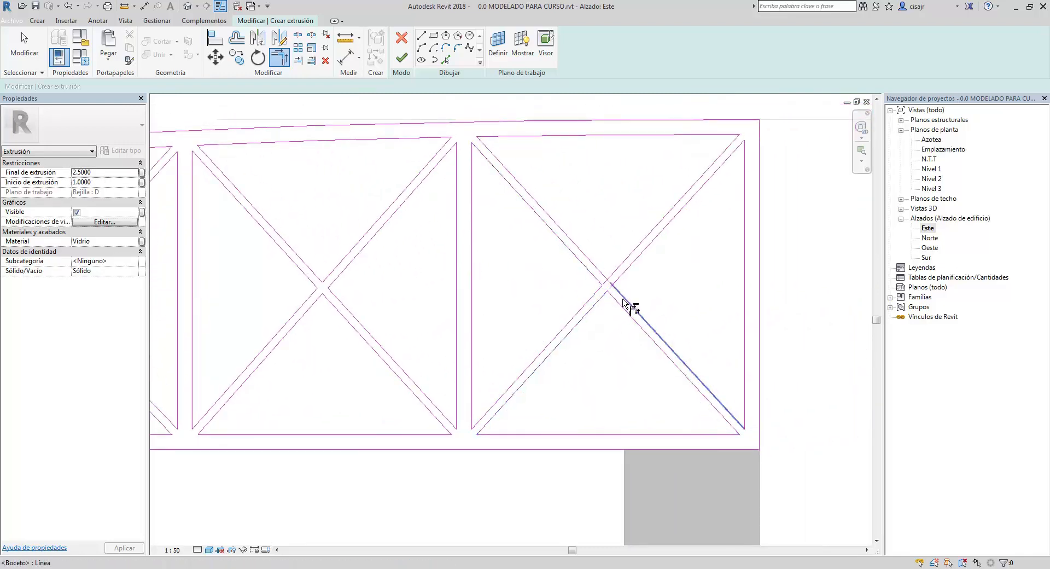
pyautogui.click(621, 297)
pyautogui.click(622, 276)
pyautogui.click(619, 266)
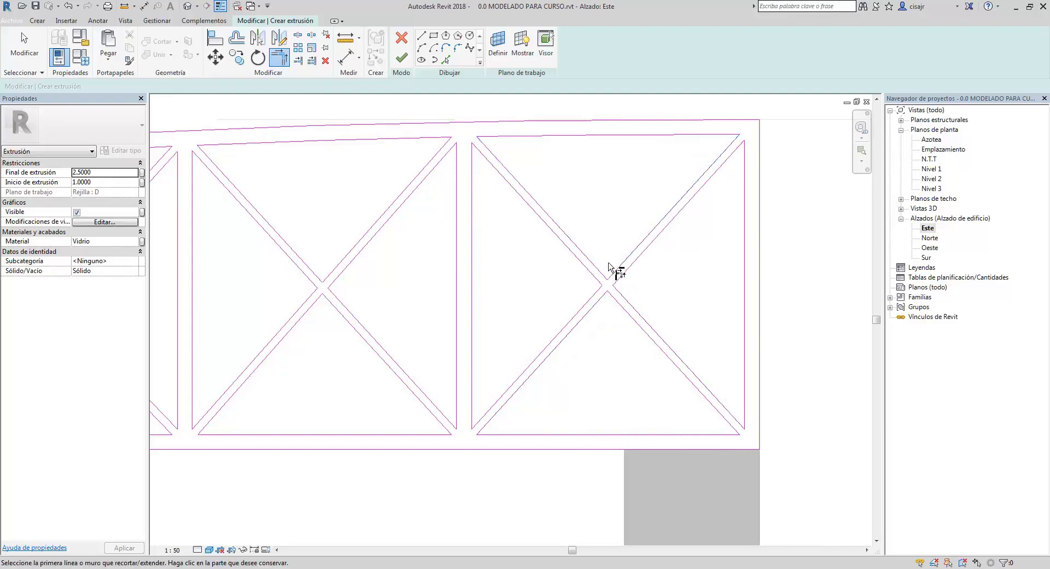
# Examine all panels of the truss sketch for untrimmed lines and end the Trim command
pyautogui.scroll(-4, 609, 267)
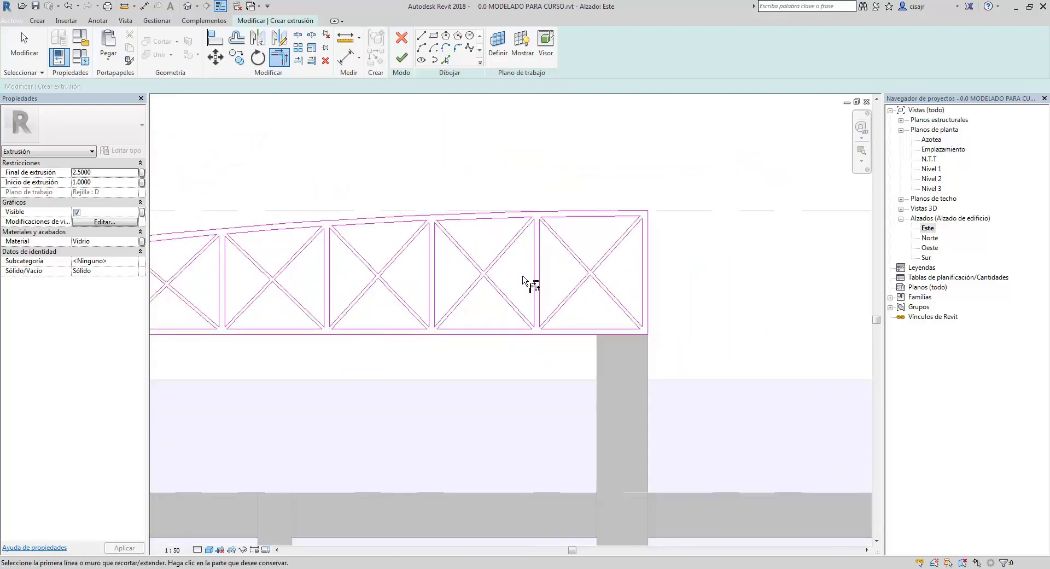
pyautogui.scroll(-2, 523, 280)
pyautogui.moveTo(466, 304); pyautogui.dragTo(618, 265, button='middle')
pyautogui.moveTo(553, 206); pyautogui.dragTo(723, 206, button='middle')
pyautogui.scroll(-1, 722, 206)
pyautogui.moveTo(563, 244); pyautogui.dragTo(408, 263, button='middle')
pyautogui.scroll(-1, 448, 260)
pyautogui.scroll(2, 459, 230)
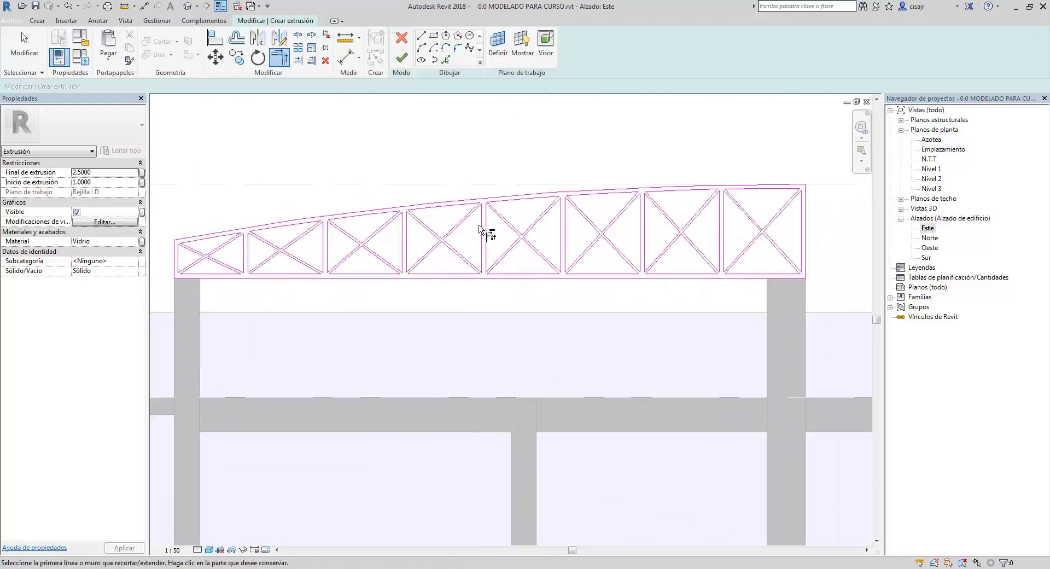
pyautogui.scroll(3, 480, 226)
pyautogui.moveTo(497, 228); pyautogui.dragTo(577, 232, button='middle')
pyautogui.scroll(-1, 521, 212)
pyautogui.scroll(-3, 593, 217)
pyautogui.press('t')
pyautogui.press('r')
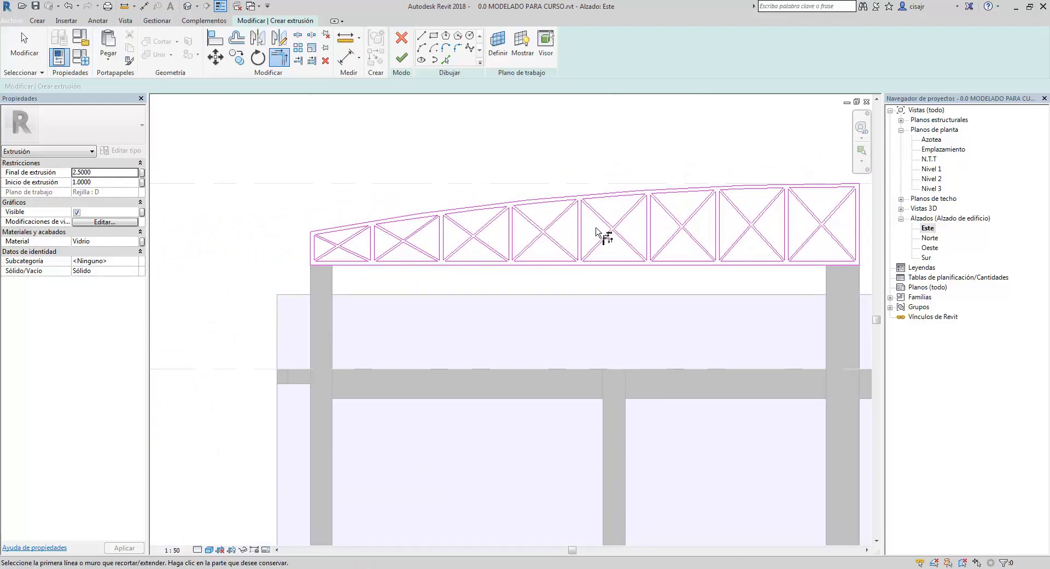
pyautogui.scroll(1, 601, 234)
pyautogui.scroll(-2, 591, 240)
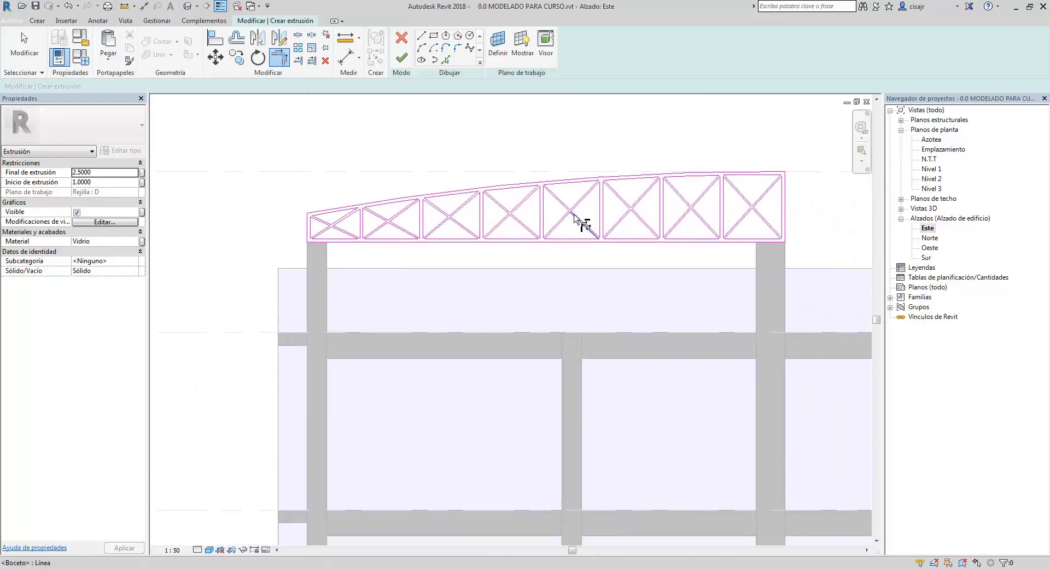
pyautogui.press('Escape')
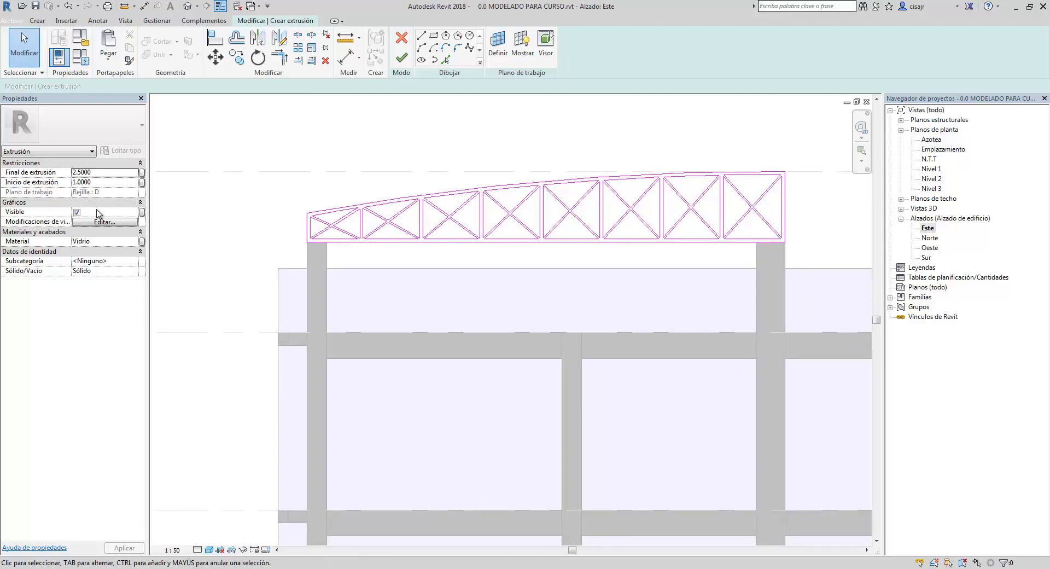
# Set the truss extrusion's start to 0 and its end to 0.05, and finish the sketch
pyautogui.click(101, 183)
pyautogui.click(114, 180)
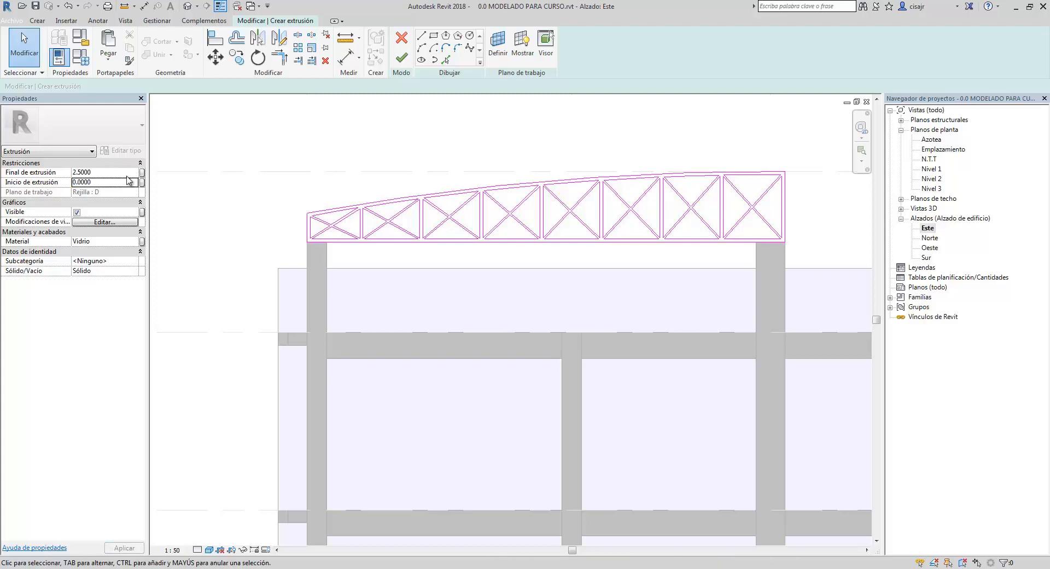
pyautogui.click(118, 173)
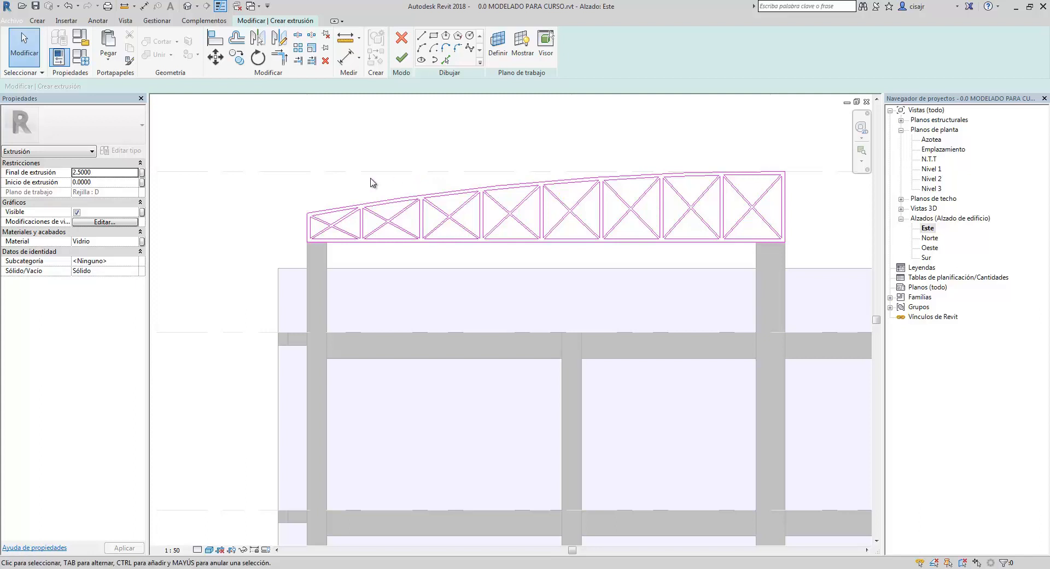
pyautogui.click(123, 171)
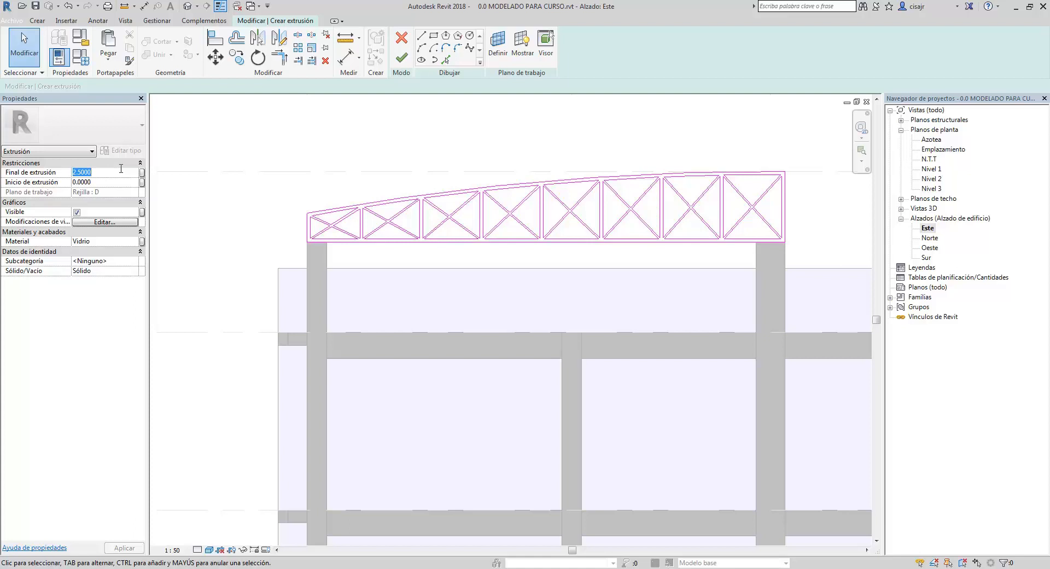
pyautogui.write('.0')
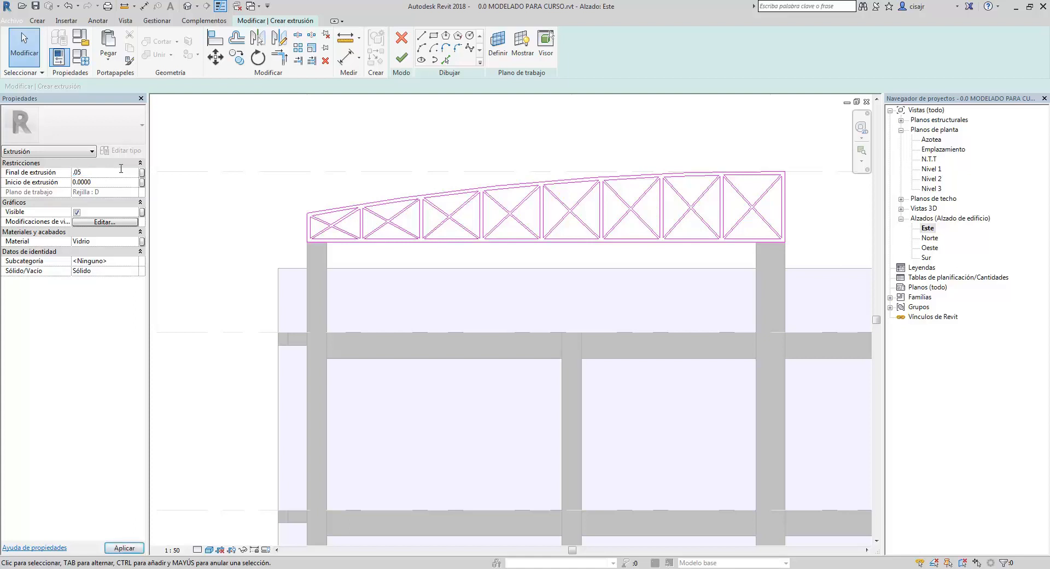
pyautogui.write('5')
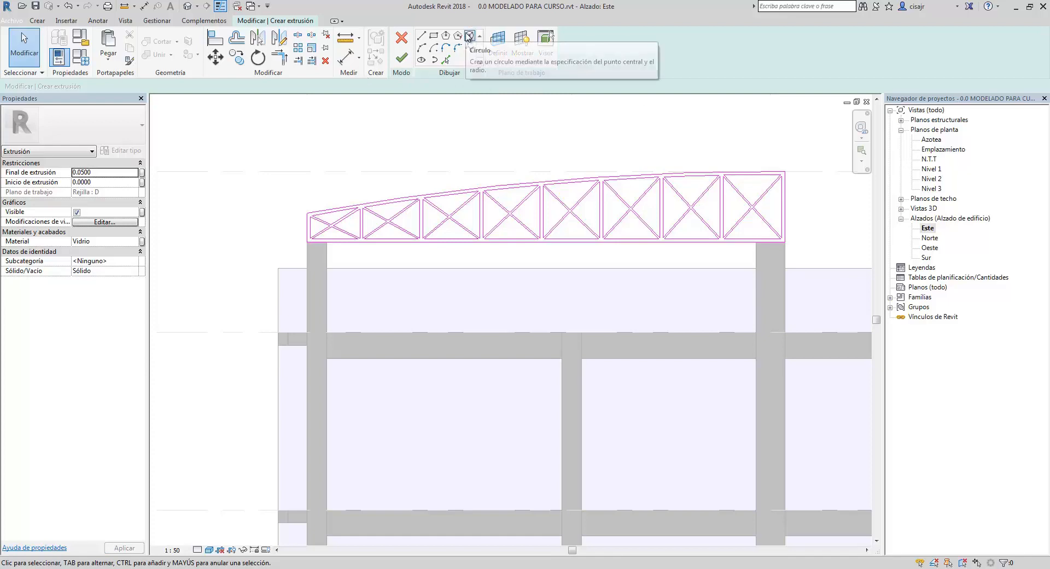
pyautogui.click(401, 57)
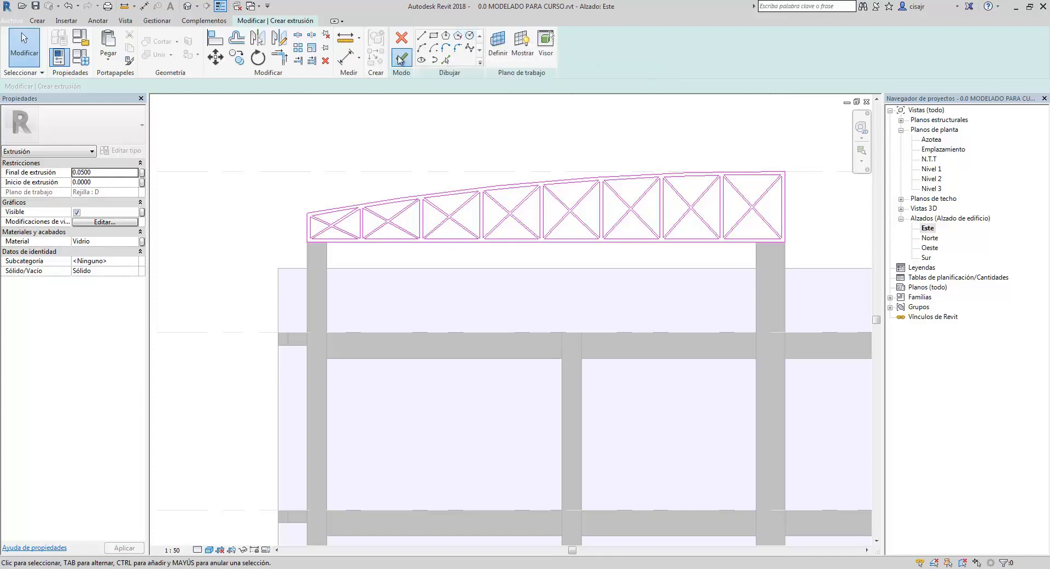
pyautogui.click(602, 146)
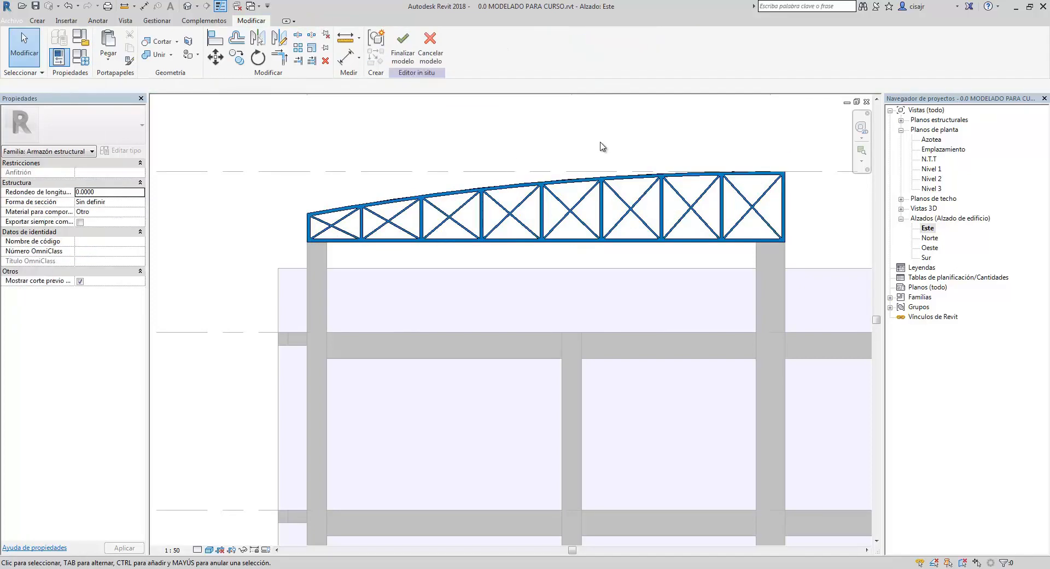
# Assign the Acero inoxidable material to the truss extrusion
pyautogui.click(603, 198)
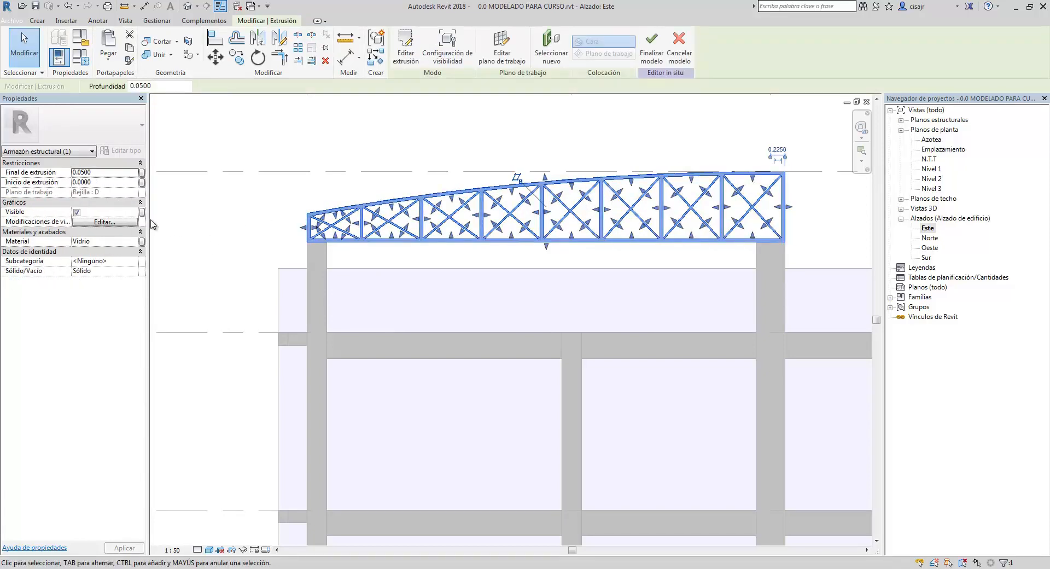
pyautogui.click(137, 243)
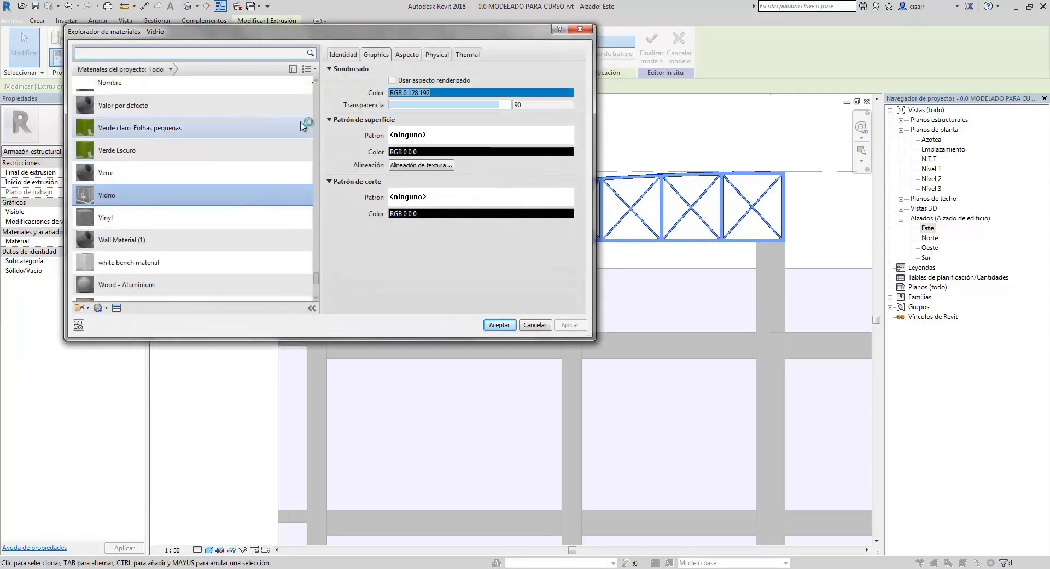
pyautogui.moveTo(316, 279); pyautogui.dragTo(318, 80)
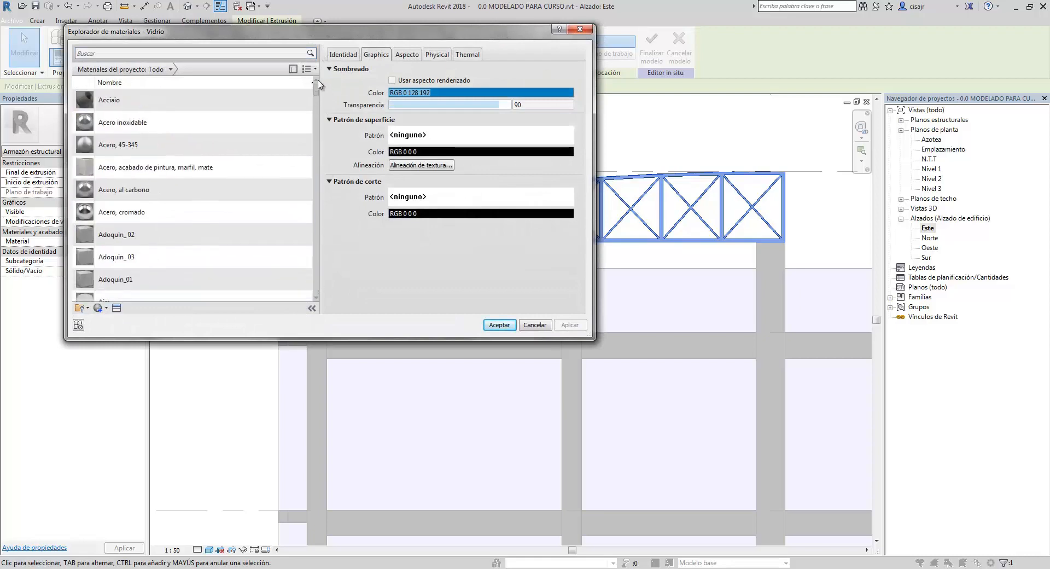
pyautogui.click(149, 120)
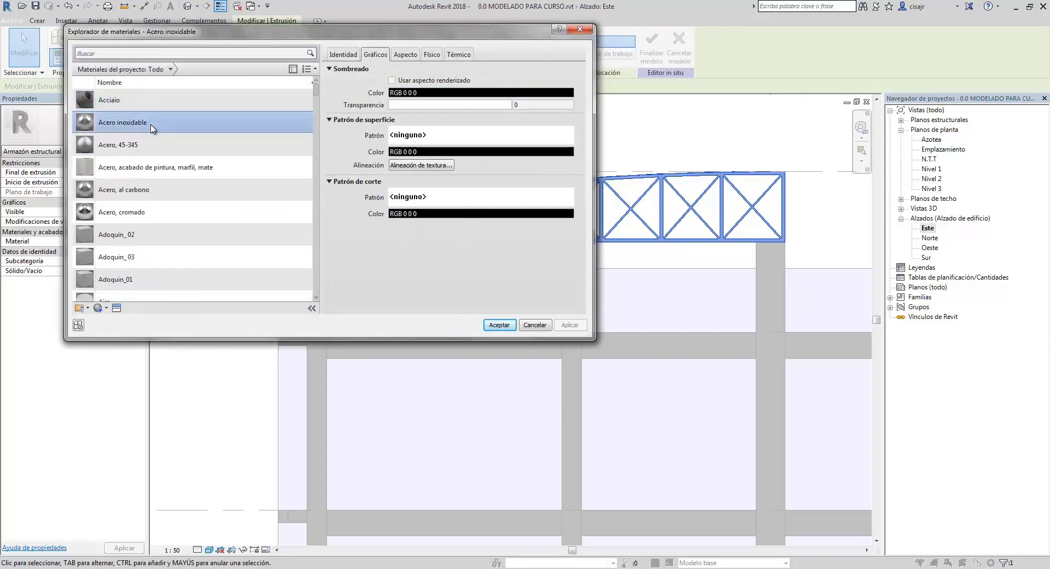
pyautogui.click(155, 217)
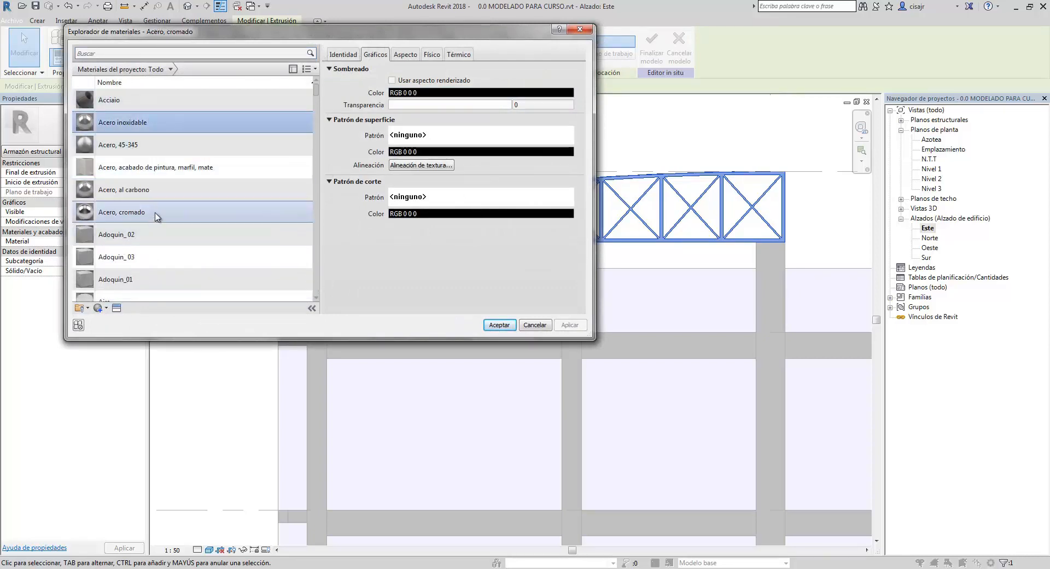
pyautogui.click(156, 122)
pyautogui.press('Return')
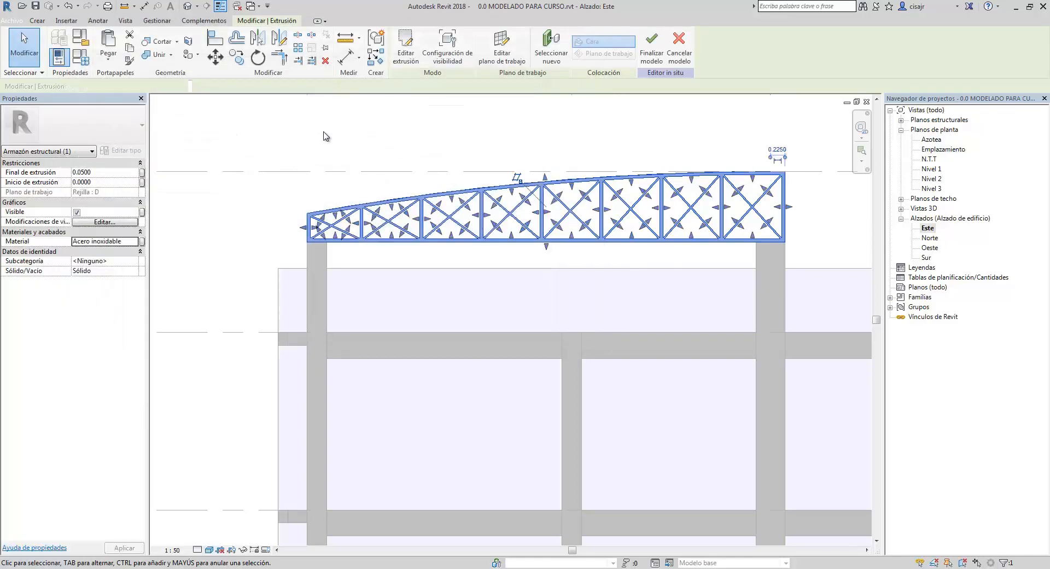
# Deselect the truss extrusion and finish the in-place model
pyautogui.click(418, 274)
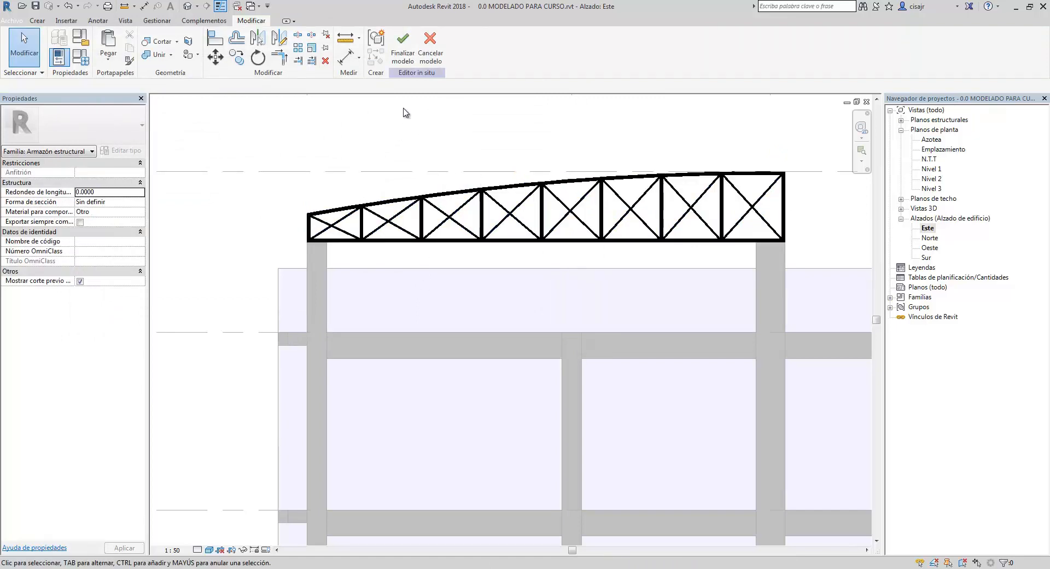
pyautogui.click(403, 46)
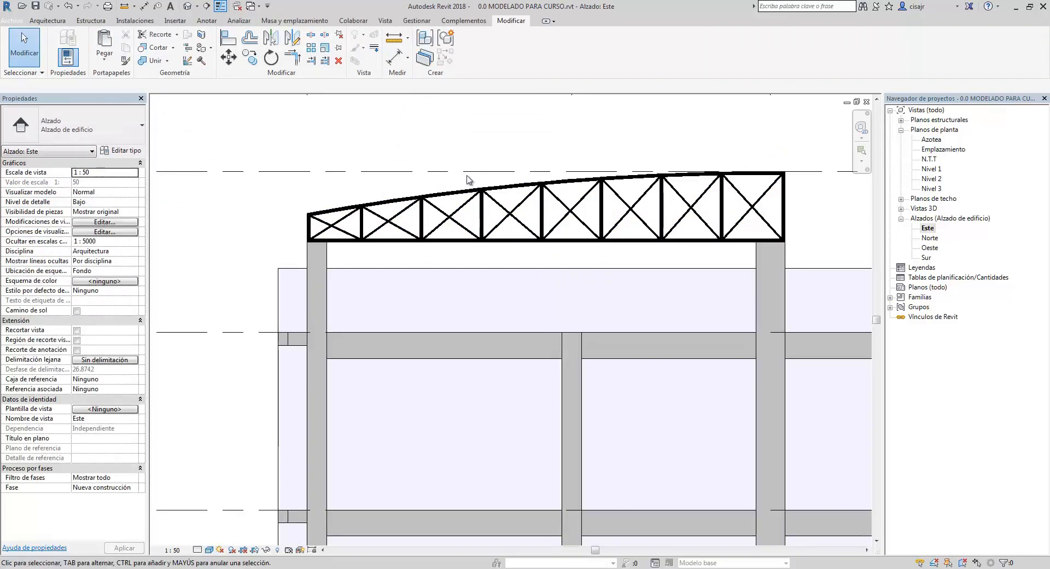
pyautogui.scroll(-5, 545, 149)
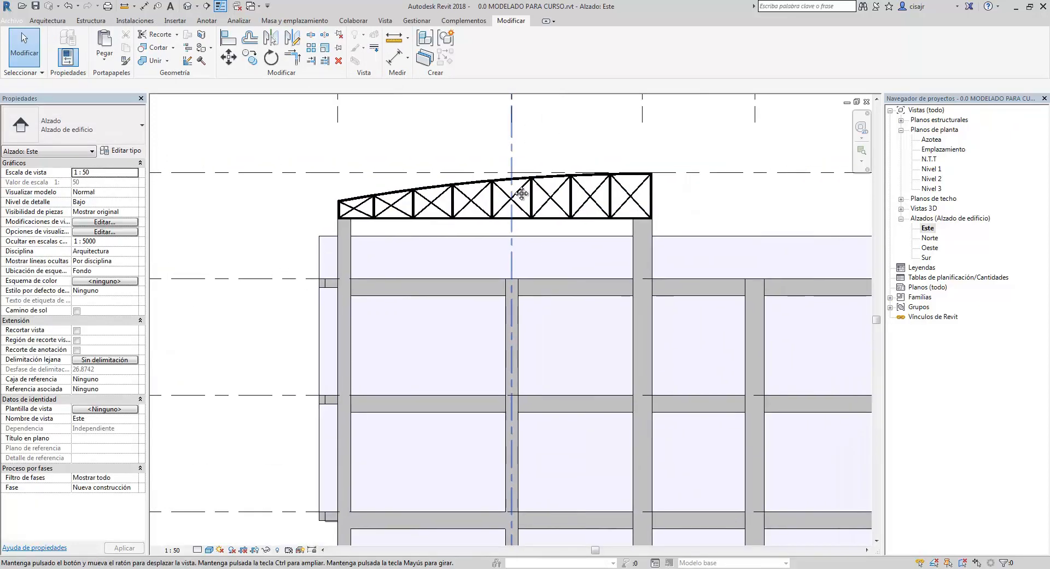
pyautogui.scroll(2, 513, 239)
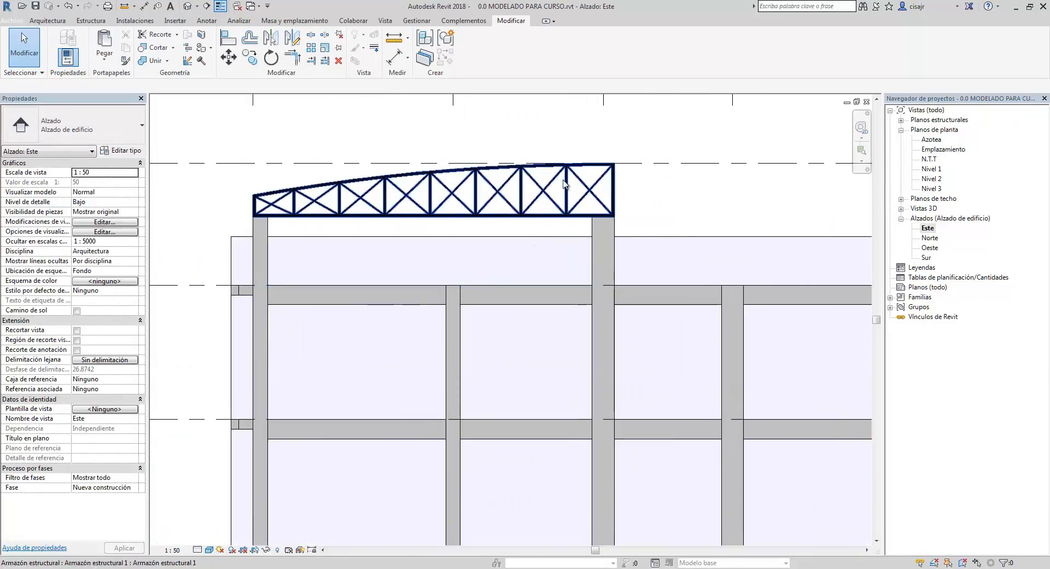
# Open the 3D view and examine how the truss's front end sits on the corner column at roof level
pyautogui.click(189, 7)
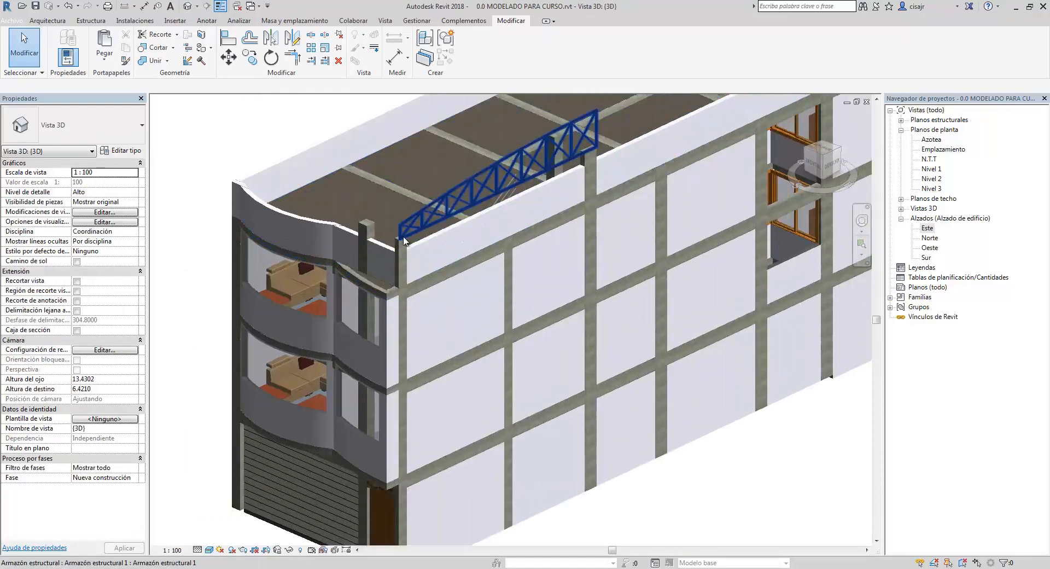
pyautogui.scroll(3, 387, 250)
pyautogui.keyDown('shift'); pyautogui.moveTo(371, 260); pyautogui.dragTo(575, 318, button='middle'); pyautogui.keyUp('shift')
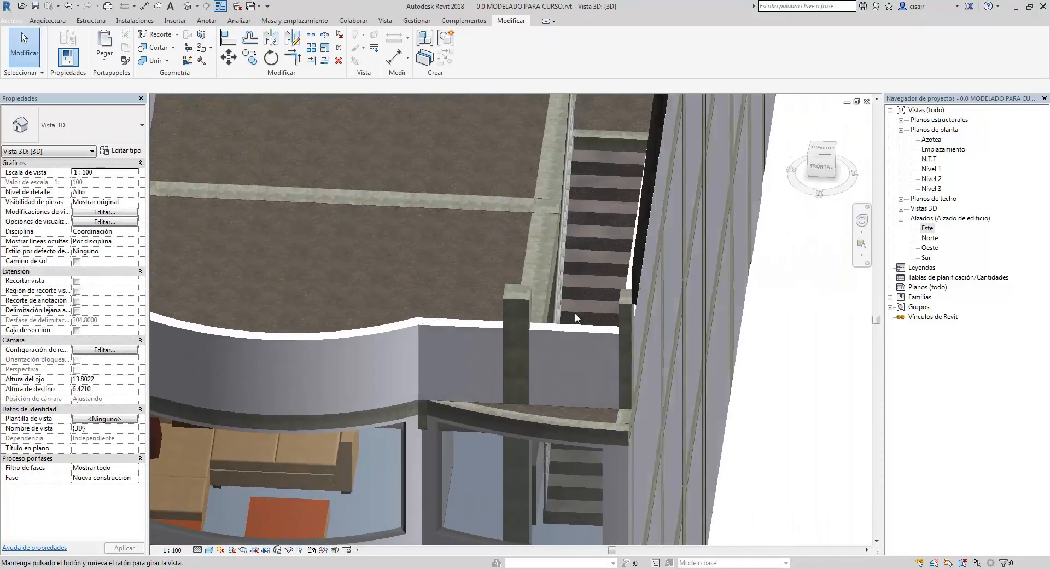
pyautogui.scroll(1, 606, 309)
pyautogui.moveTo(616, 279); pyautogui.dragTo(559, 237, button='middle')
pyautogui.scroll(2, 606, 237)
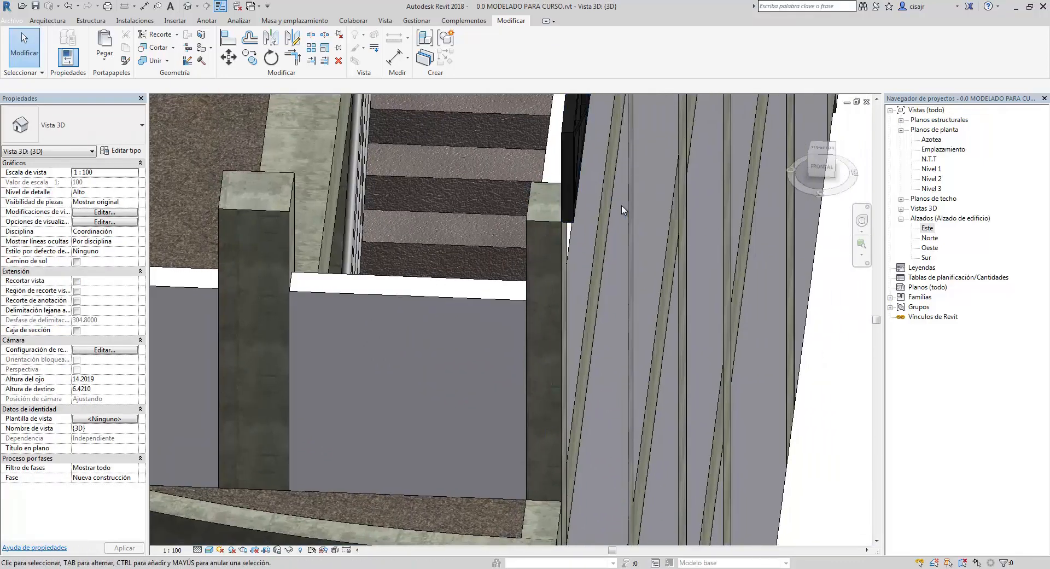
pyautogui.scroll(-4, 622, 209)
pyautogui.keyDown('shift'); pyautogui.moveTo(706, 267); pyautogui.dragTo(601, 328, button='middle'); pyautogui.keyUp('shift')
# Edit the truss in place and set its extrusion end to -0.05, checking its position on the column
pyautogui.click(533, 210)
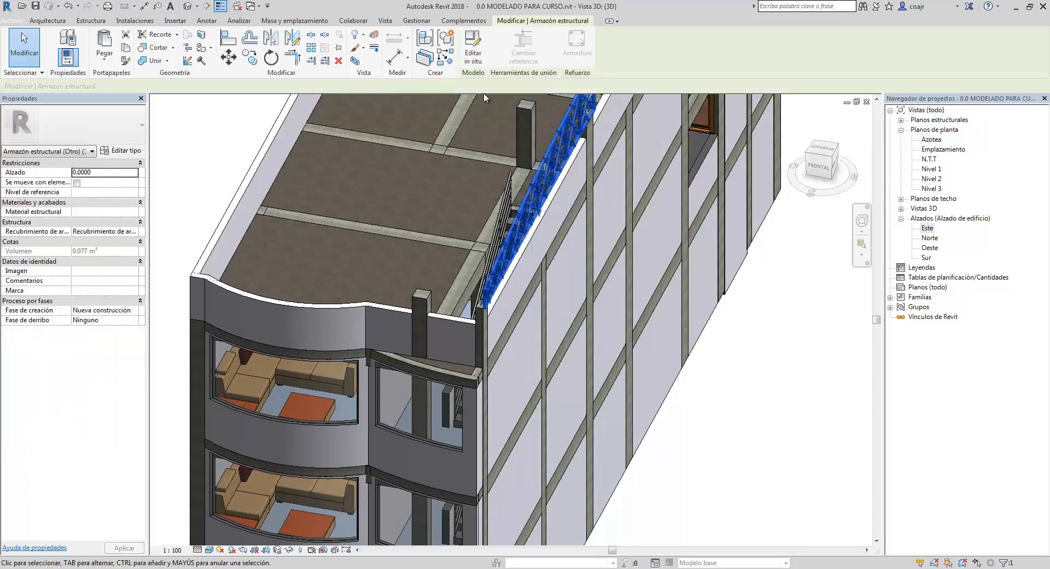
pyautogui.click(473, 46)
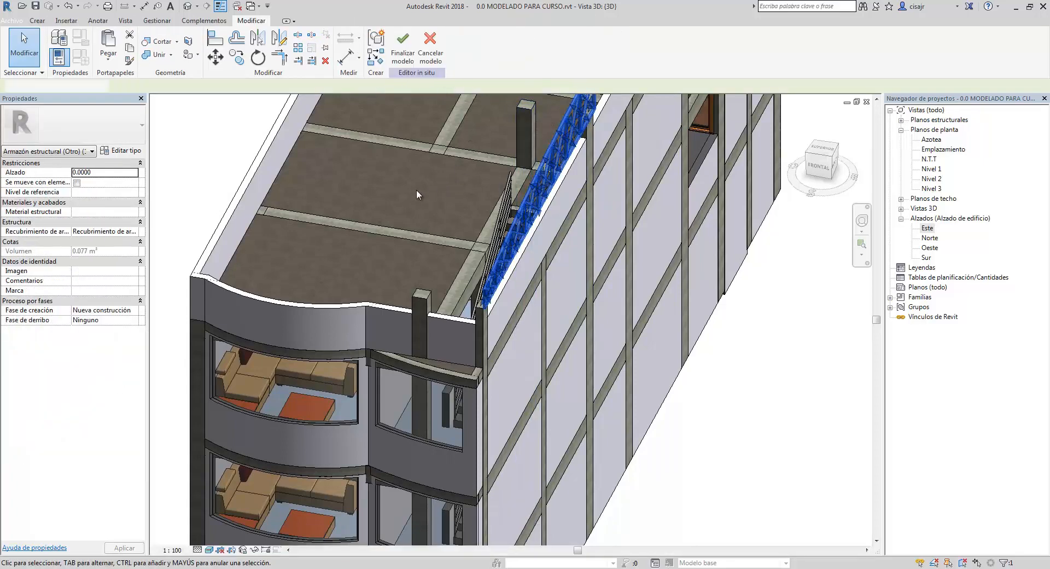
pyautogui.click(541, 172)
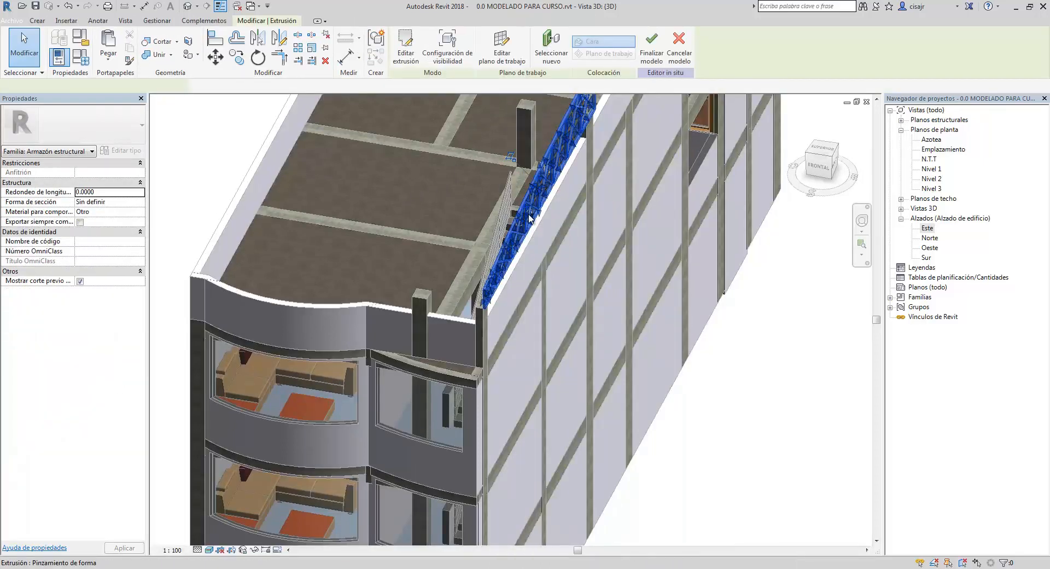
pyautogui.click(514, 244)
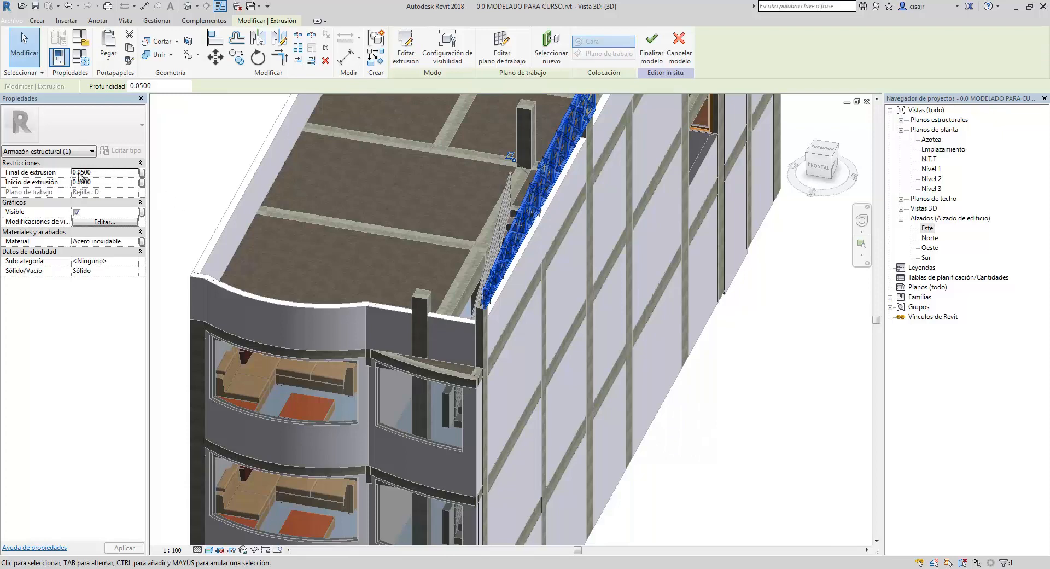
pyautogui.click(81, 172)
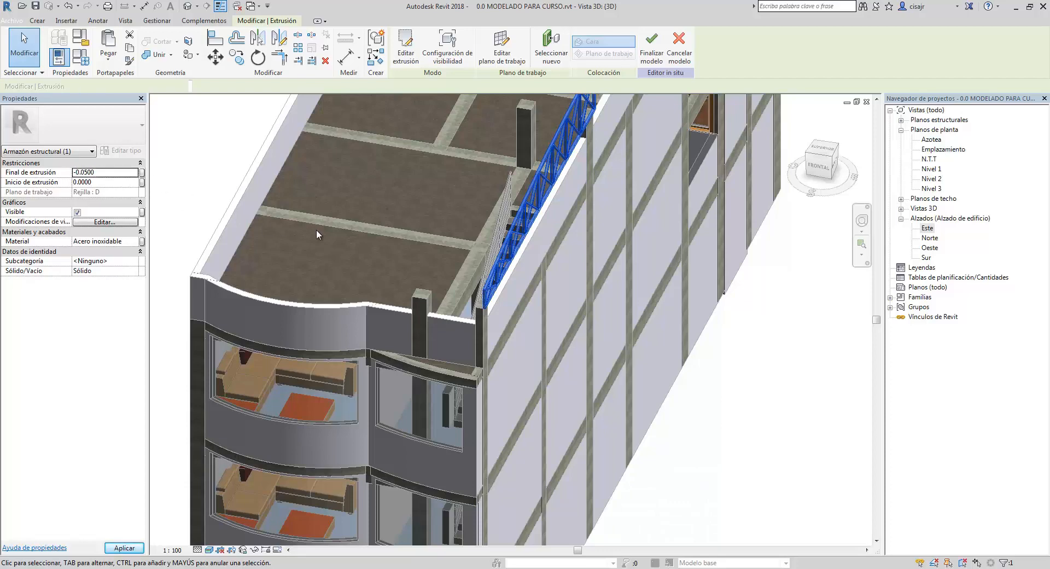
pyautogui.scroll(6, 431, 266)
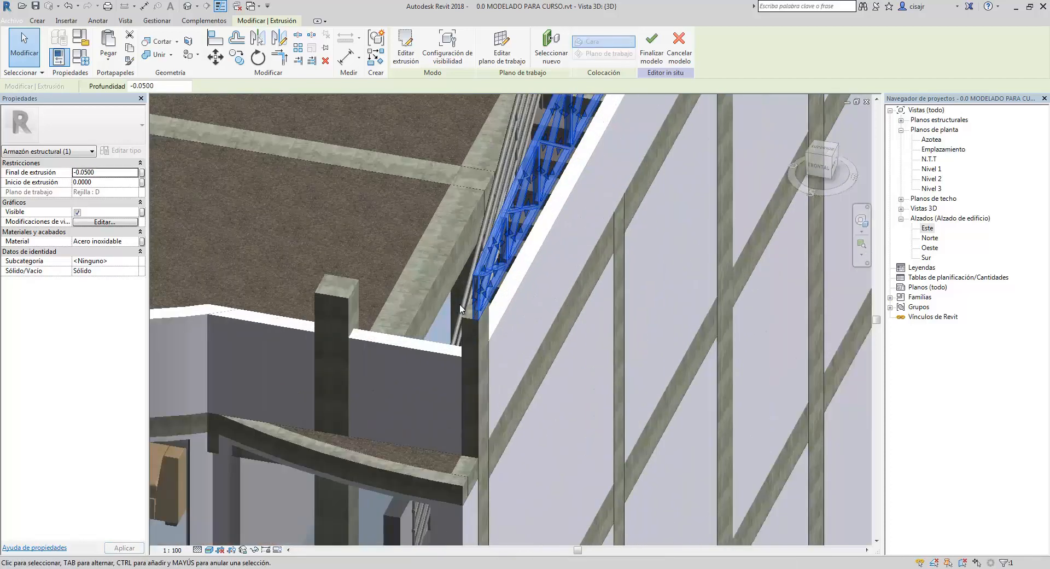
pyautogui.scroll(3, 480, 256)
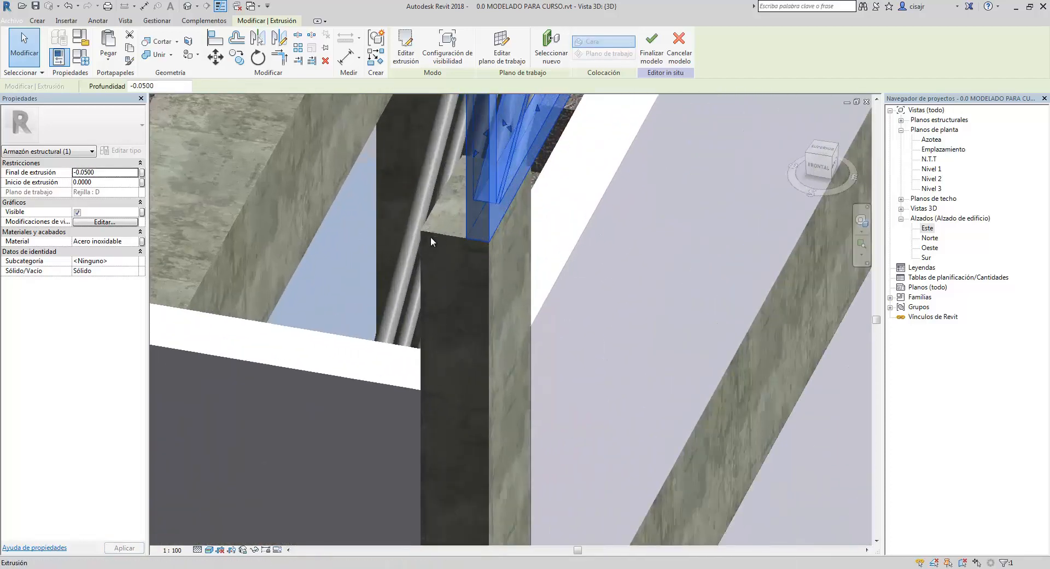
pyautogui.scroll(-3, 447, 229)
pyautogui.scroll(-4, 457, 223)
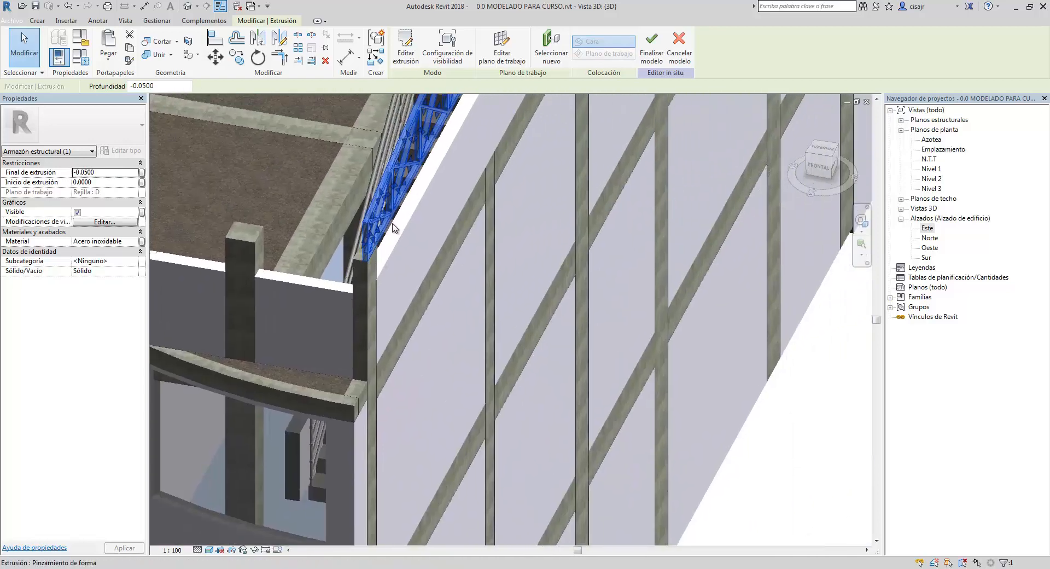
pyautogui.scroll(5, 381, 246)
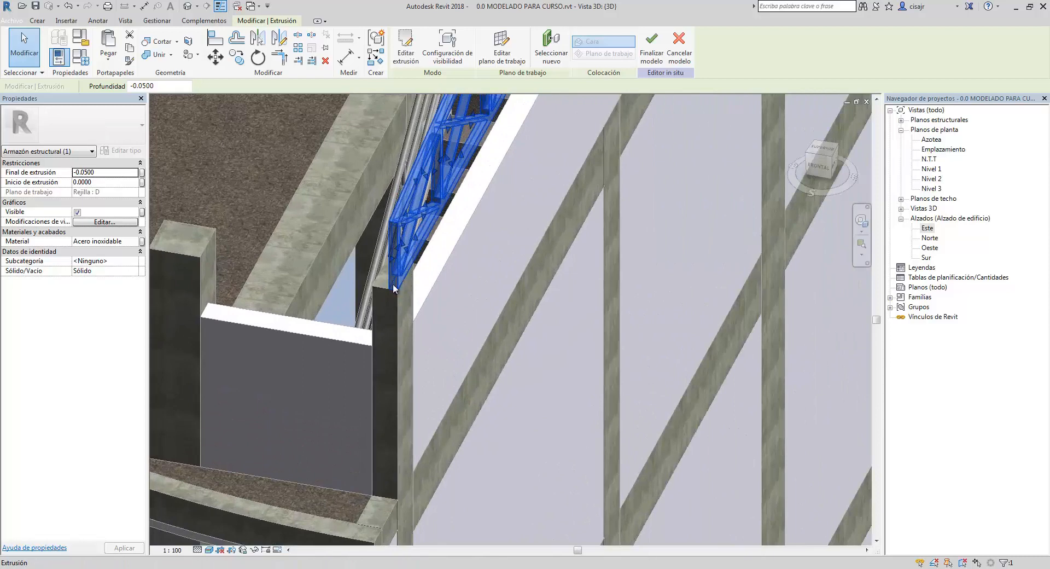
# Set the truss extrusion's start to -0.1
pyautogui.click(106, 182)
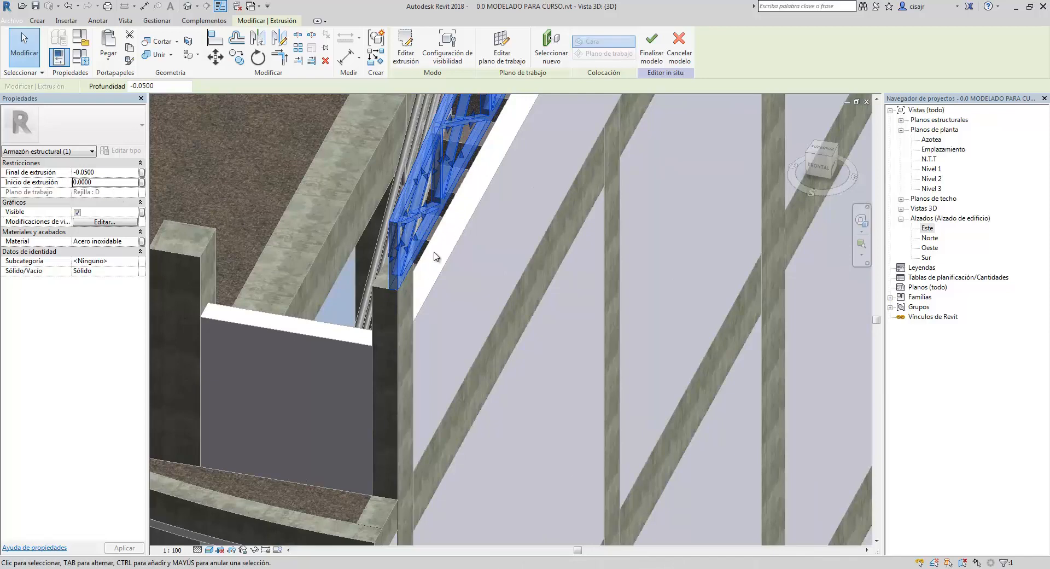
pyautogui.doubleClick(103, 182)
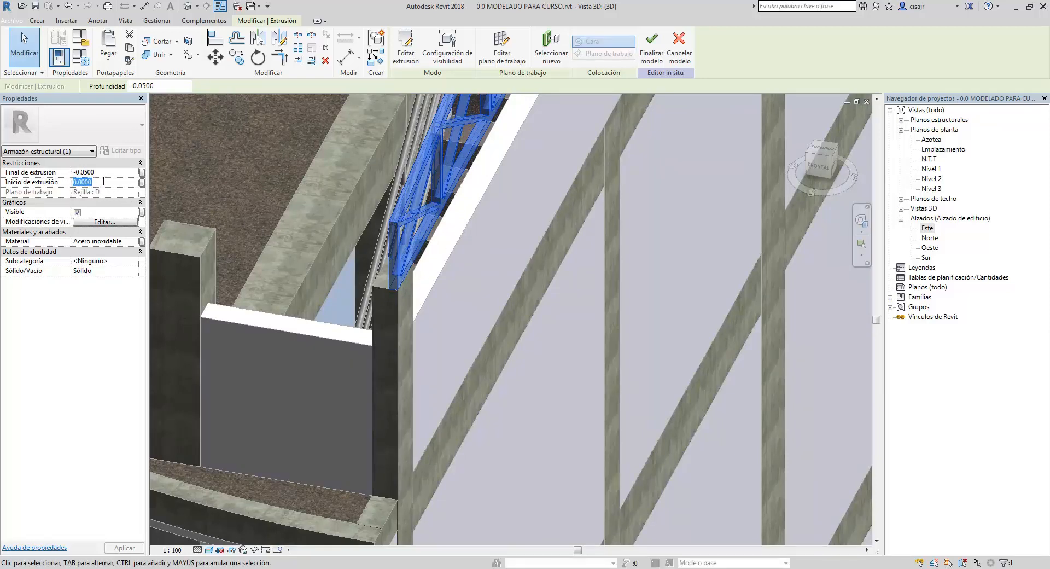
pyautogui.write('-1')
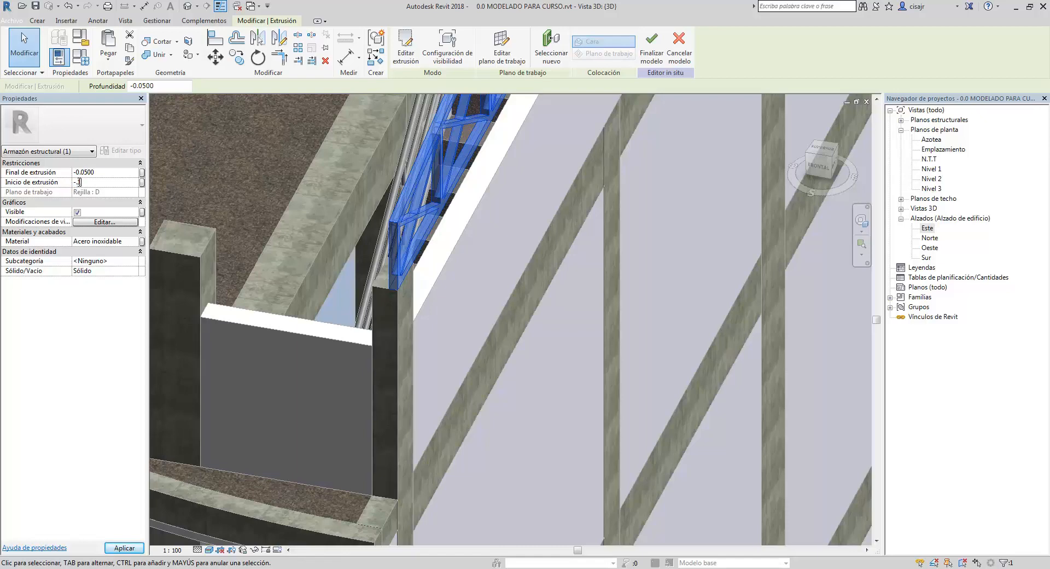
pyautogui.press('Return')
pyautogui.scroll(2, 379, 287)
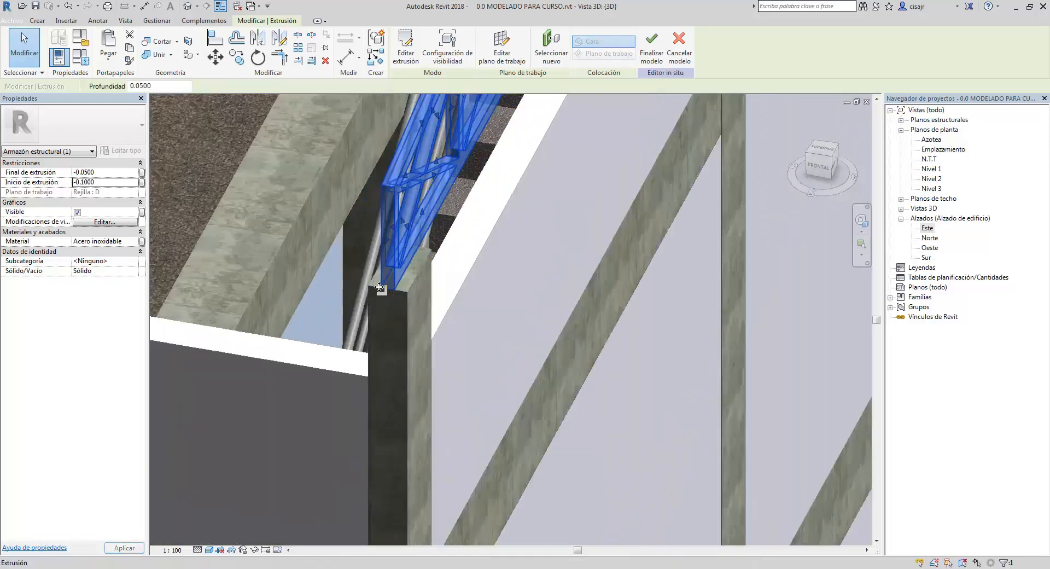
pyautogui.scroll(2, 379, 287)
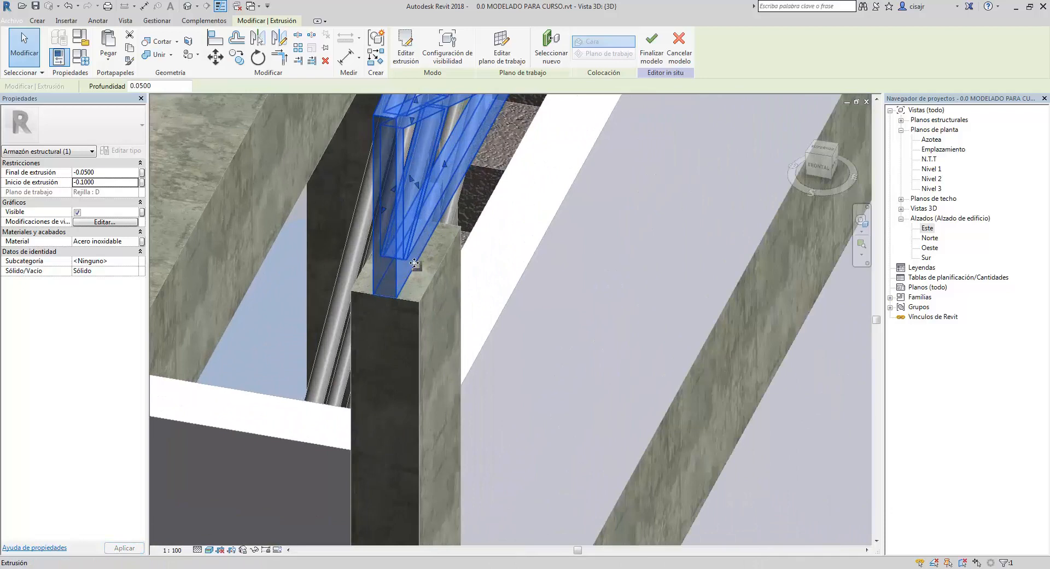
# Examine the truss's seating on top of the corner column from several angles
pyautogui.scroll(-3, 415, 268)
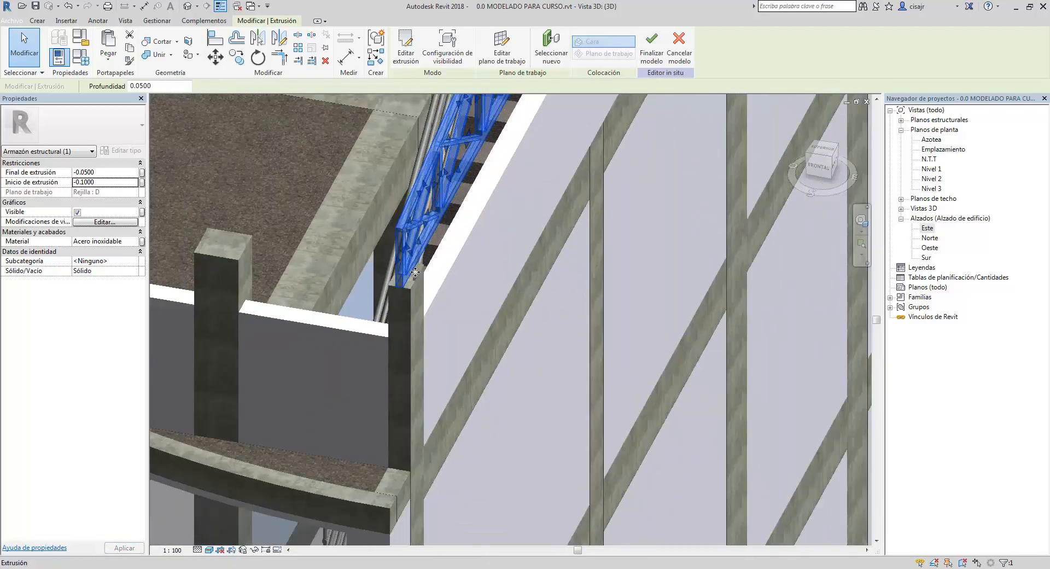
pyautogui.scroll(2, 415, 272)
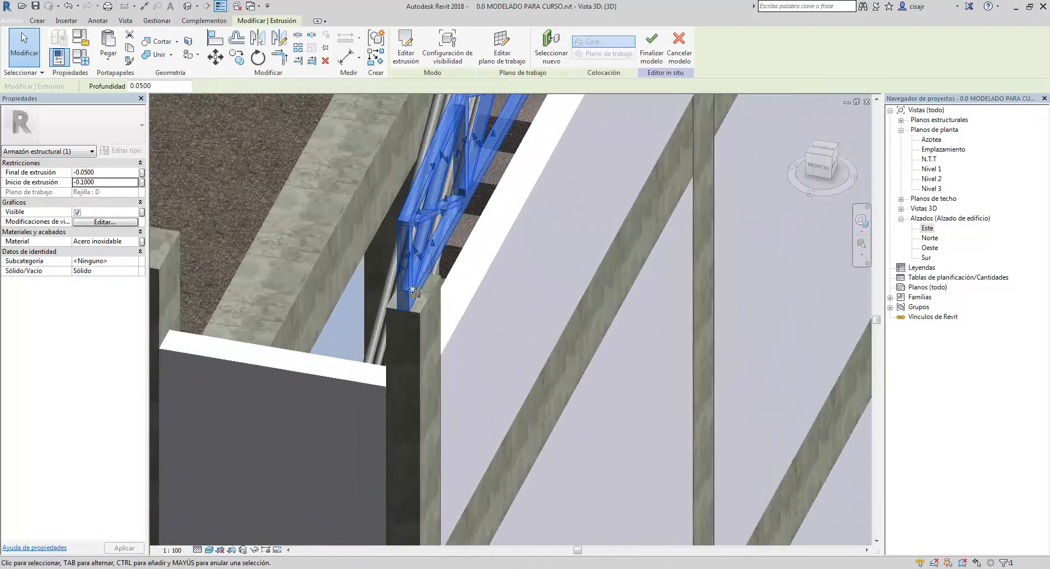
pyautogui.scroll(-1, 421, 303)
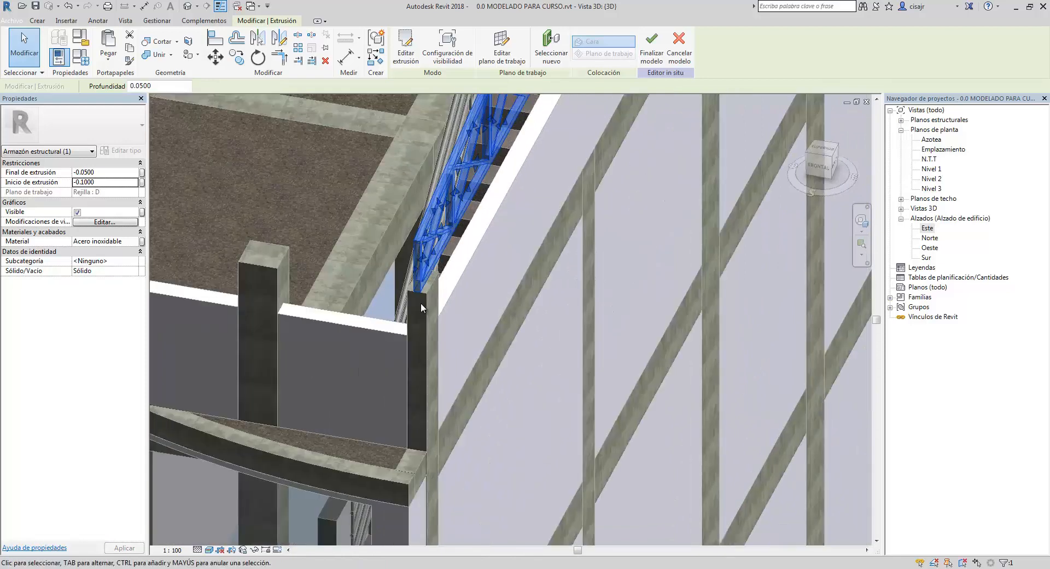
pyautogui.scroll(2, 421, 303)
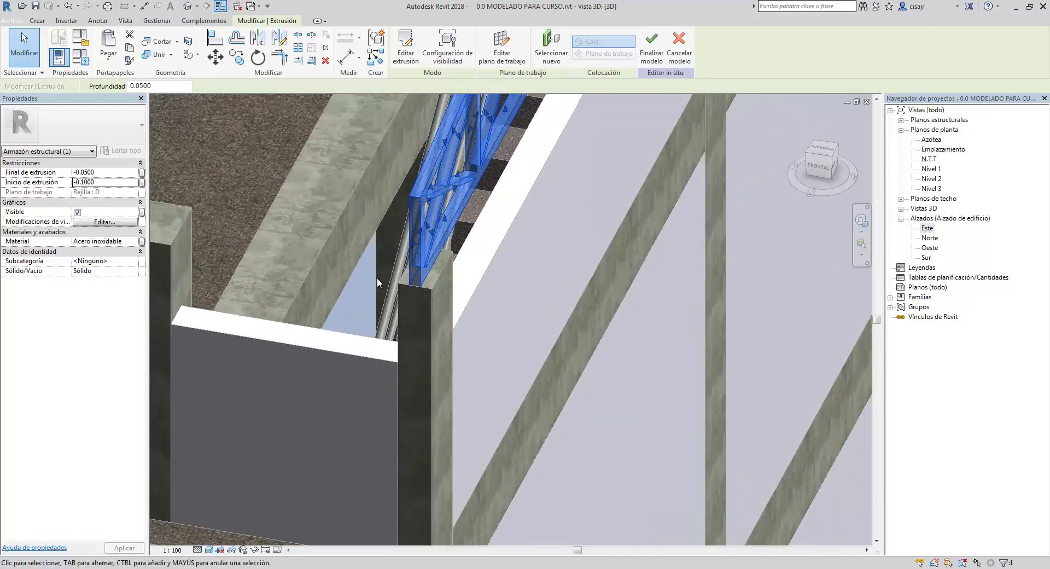
pyautogui.scroll(-3, 476, 244)
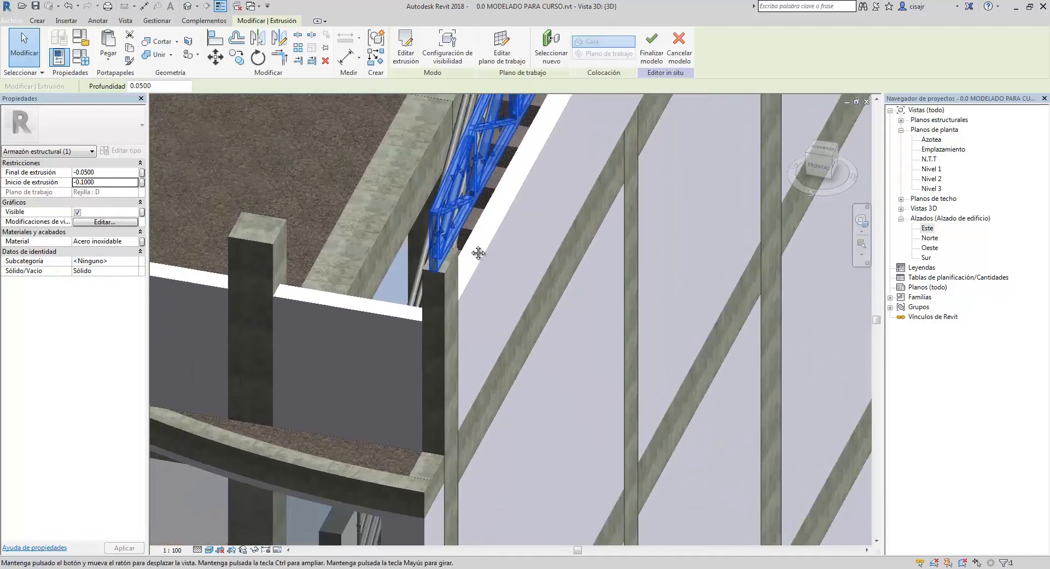
pyautogui.keyDown('shift'); pyautogui.moveTo(482, 235); pyautogui.dragTo(579, 283, button='middle'); pyautogui.keyUp('shift')
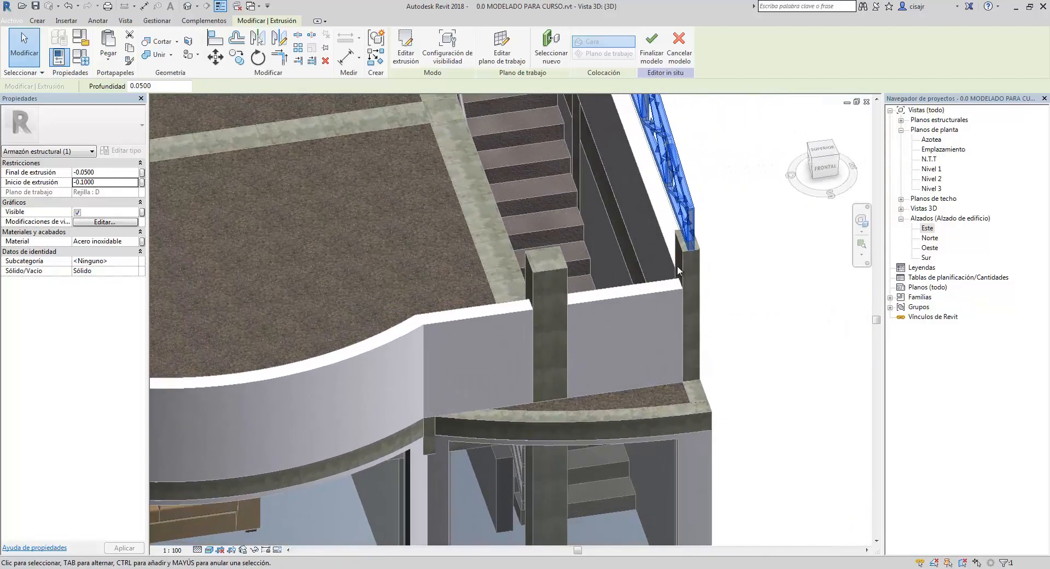
pyautogui.scroll(2, 680, 271)
pyautogui.moveTo(683, 270); pyautogui.dragTo(519, 270, button='middle')
pyautogui.scroll(3, 455, 223)
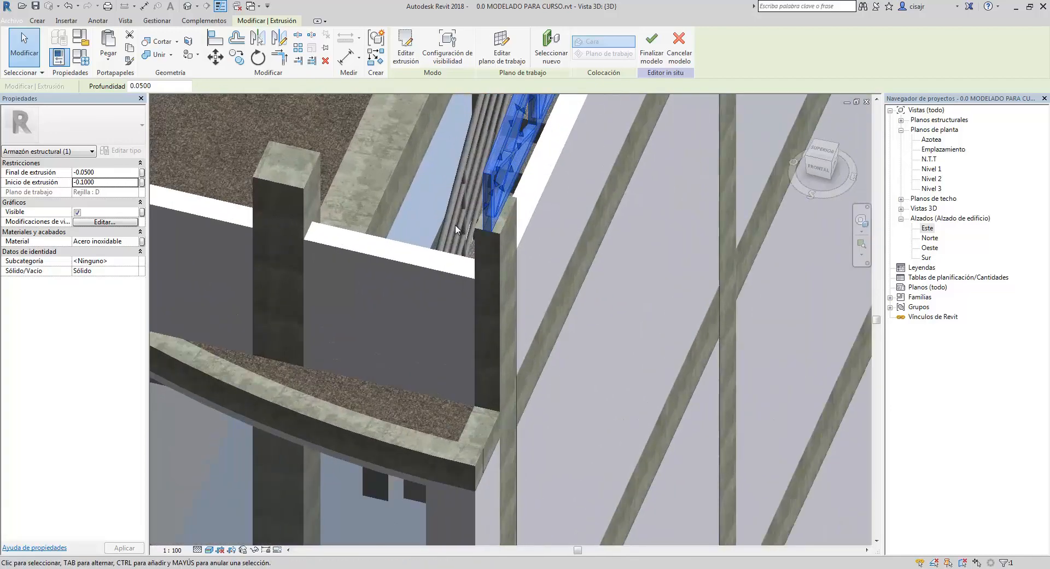
pyautogui.scroll(-2, 517, 191)
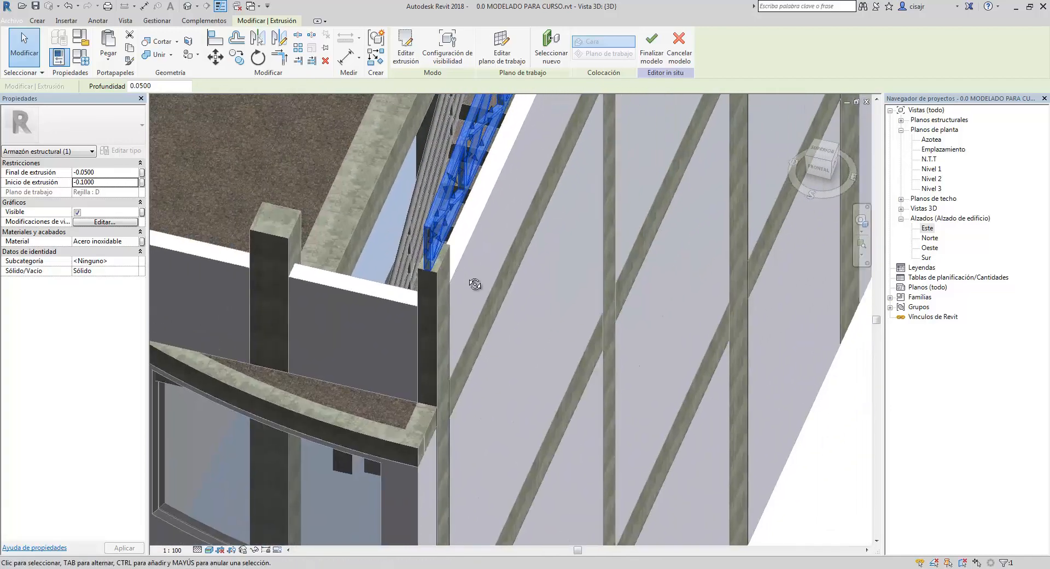
# Finish the in-place truss model and check it against the whole building in 3D
pyautogui.scroll(-5, 512, 266)
pyautogui.keyDown('shift'); pyautogui.moveTo(512, 266); pyautogui.dragTo(441, 249, button='middle'); pyautogui.keyUp('shift')
pyautogui.click(579, 340)
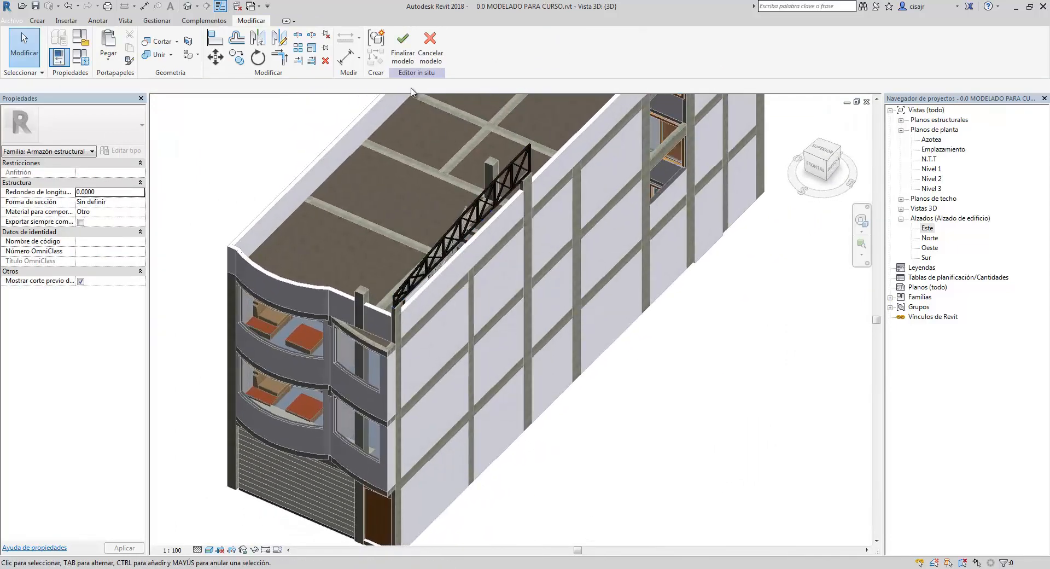
pyautogui.click(401, 55)
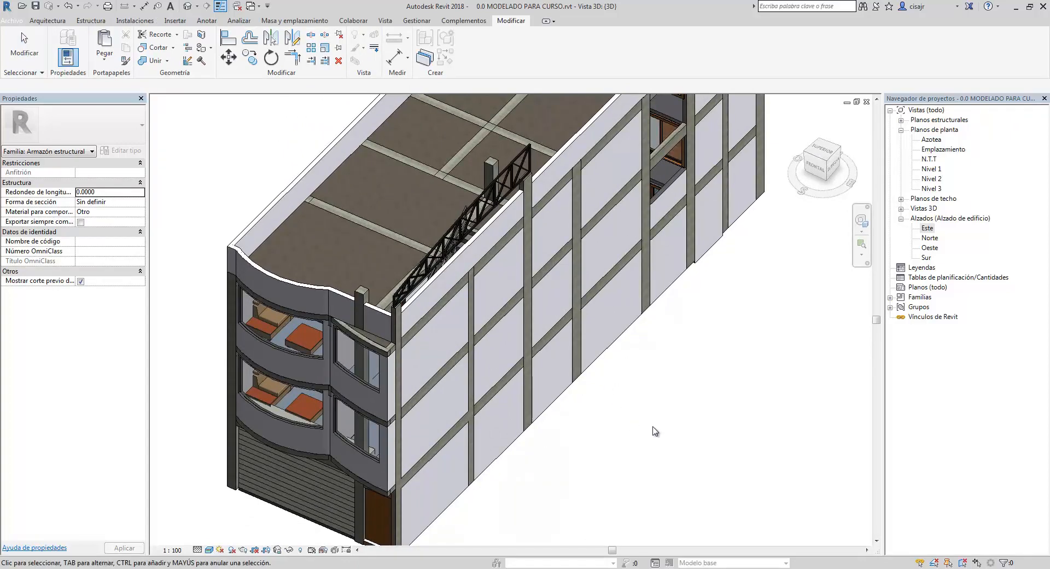
pyautogui.moveTo(613, 304)
pyautogui.keyDown('shift'); pyautogui.mouseDown(button='middle')
pyautogui.moveTo(585, 263)
pyautogui.moveTo(581, 283)
pyautogui.moveTo(608, 285)
pyautogui.mouseUp(button='middle'); pyautogui.keyUp('shift')
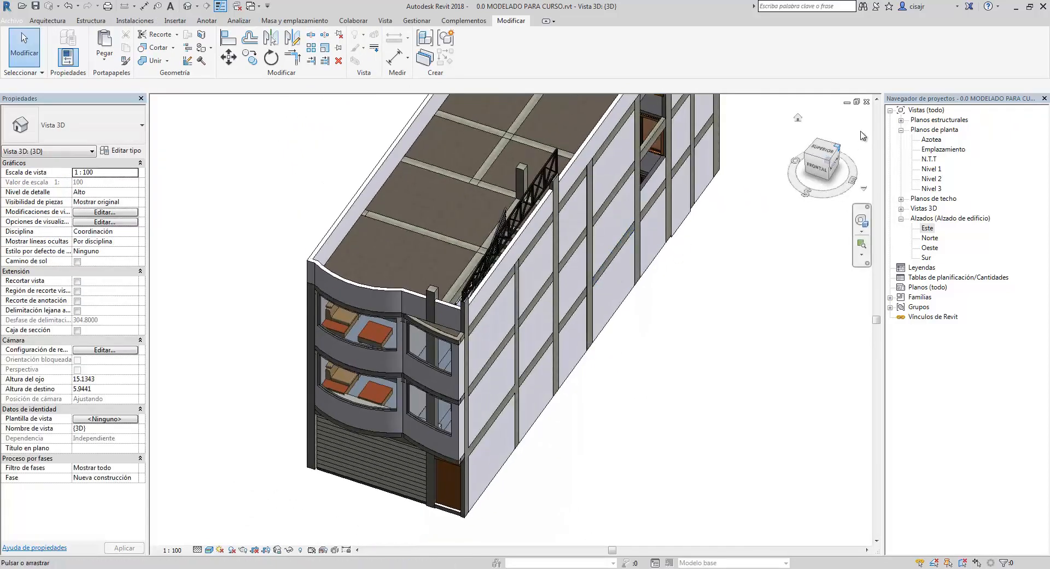
# Open the Azotea floor plan and examine the stair bay between axes C and D near axes 6 and 7
pyautogui.doubleClick(930, 140)
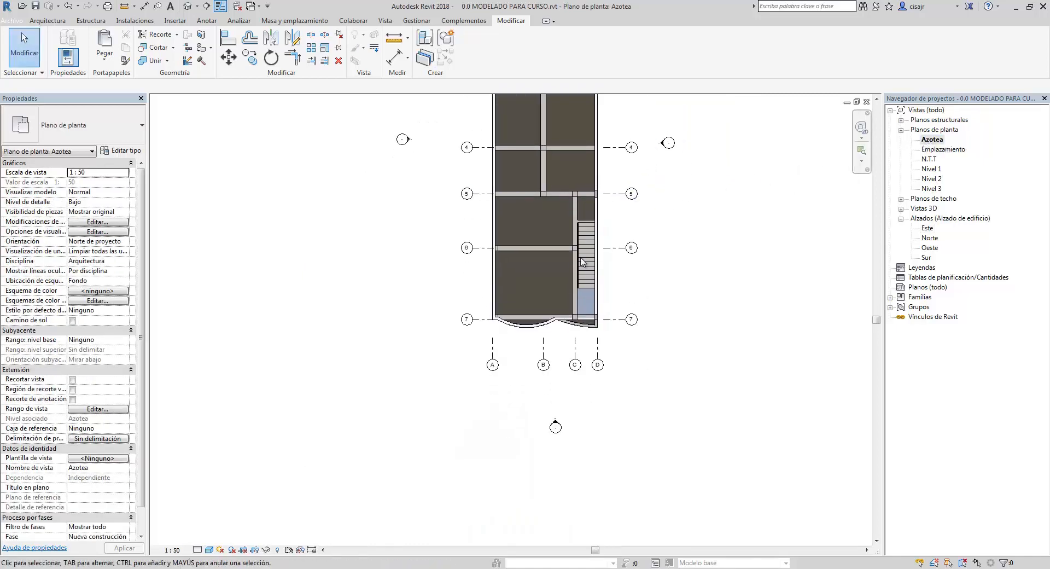
pyautogui.scroll(5, 582, 261)
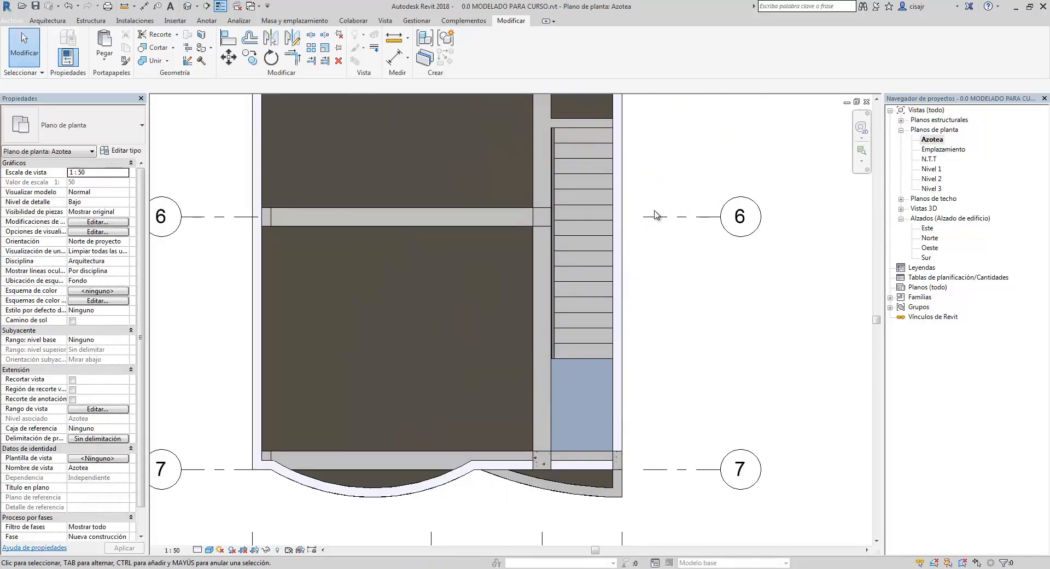
pyautogui.scroll(-2, 656, 216)
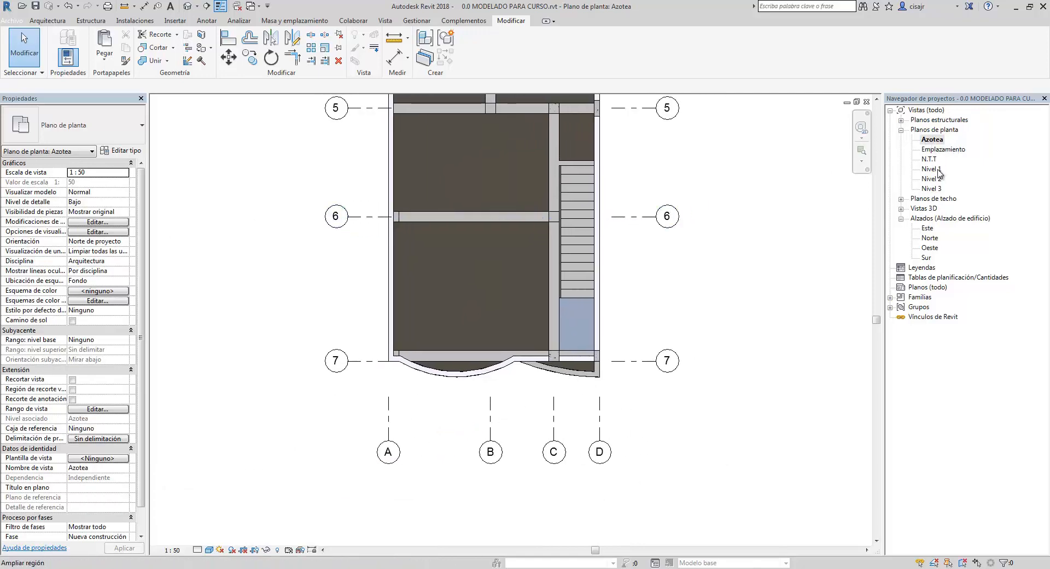
# Open the N.T.T floor plan and set its visual style to Colores coherentes
pyautogui.doubleClick(929, 158)
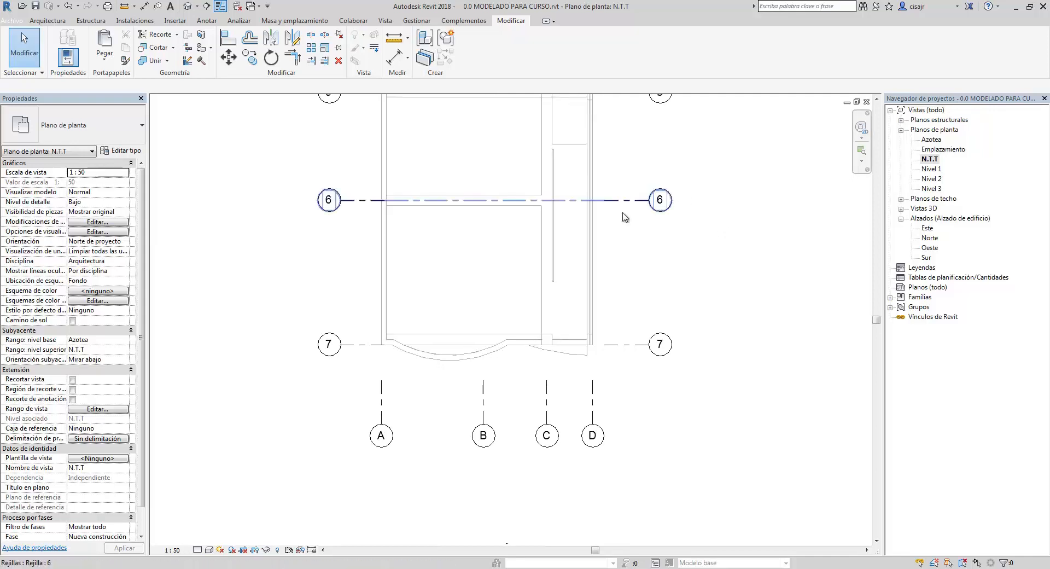
pyautogui.click(209, 551)
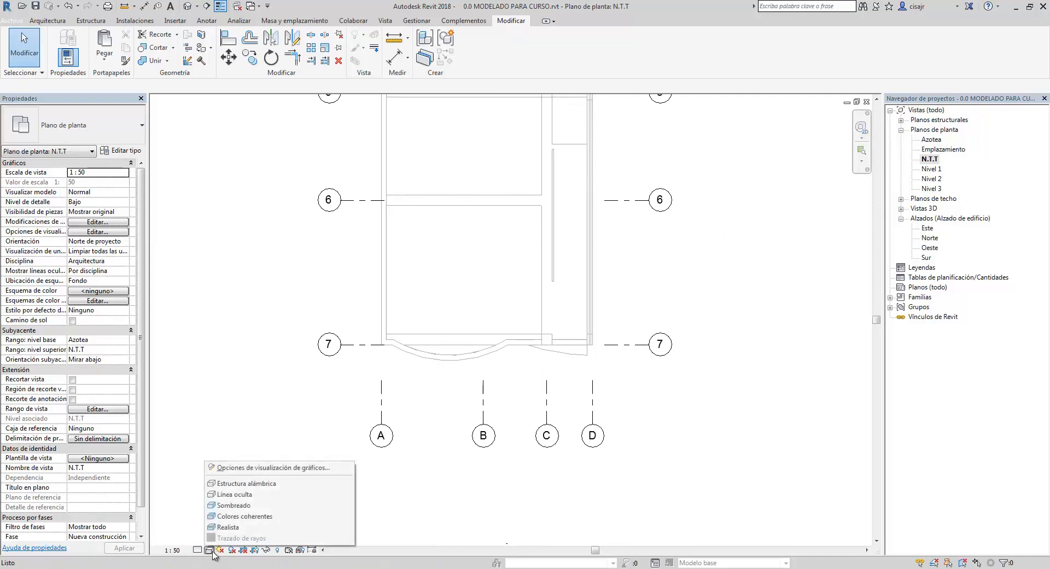
pyautogui.click(257, 519)
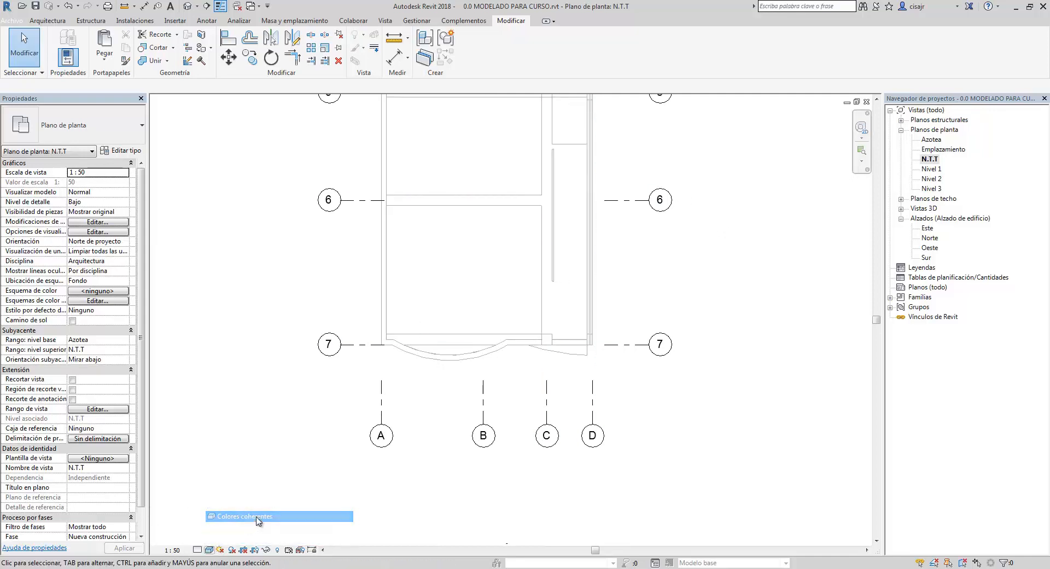
pyautogui.click(209, 551)
pyautogui.click(265, 518)
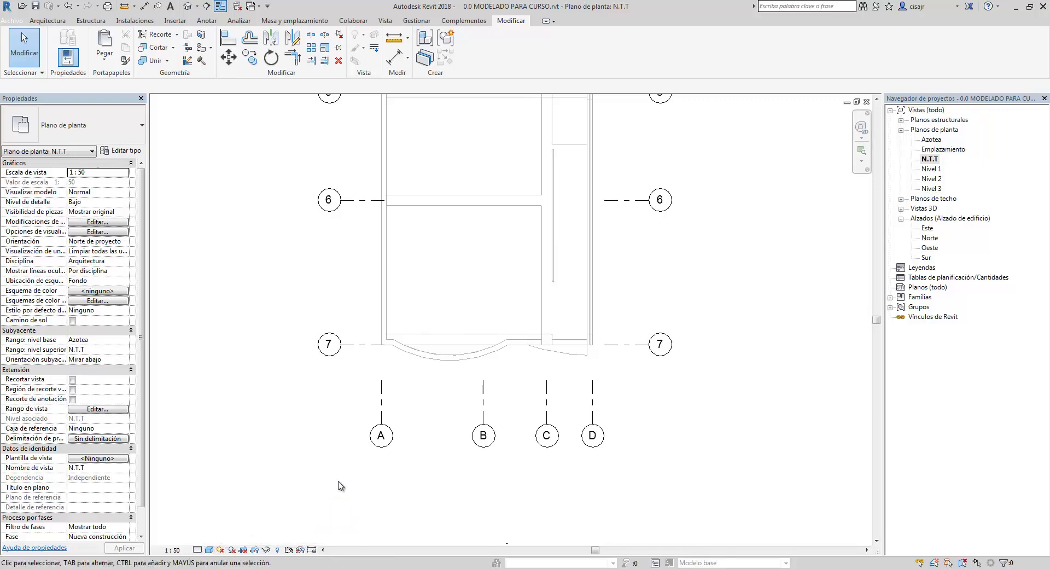
# Check the N.T.T plan's underlay base level options and look over the stair bay along axis D
pyautogui.scroll(5, 542, 241)
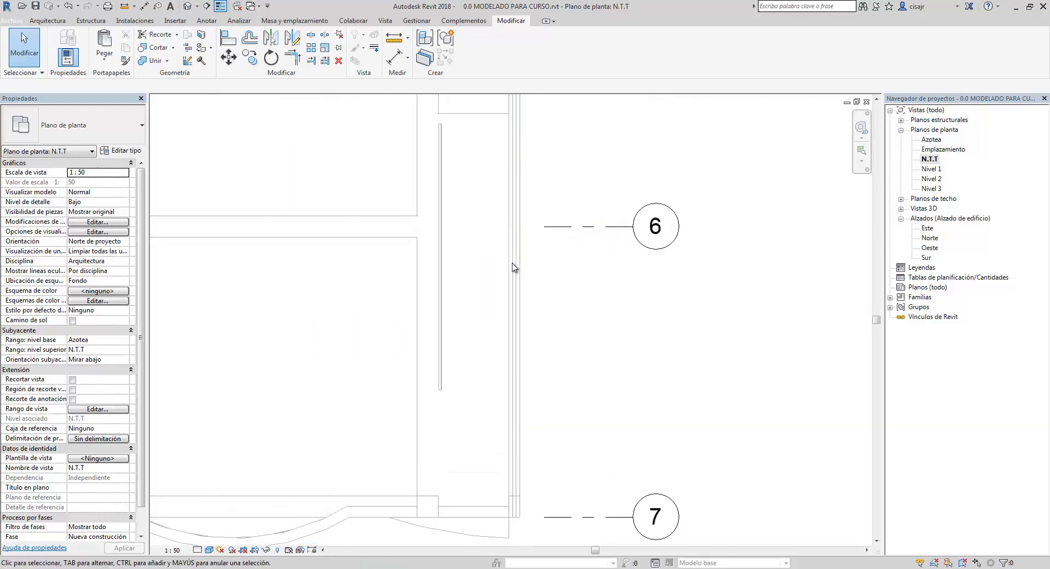
pyautogui.click(124, 342)
pyautogui.click(125, 341)
pyautogui.click(124, 341)
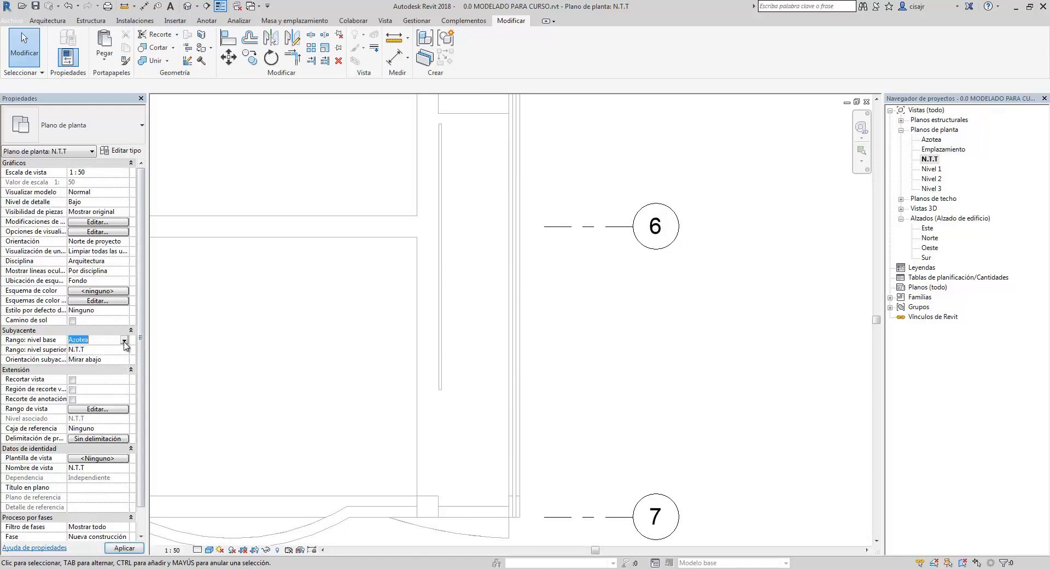
pyautogui.click(125, 341)
pyautogui.click(125, 341)
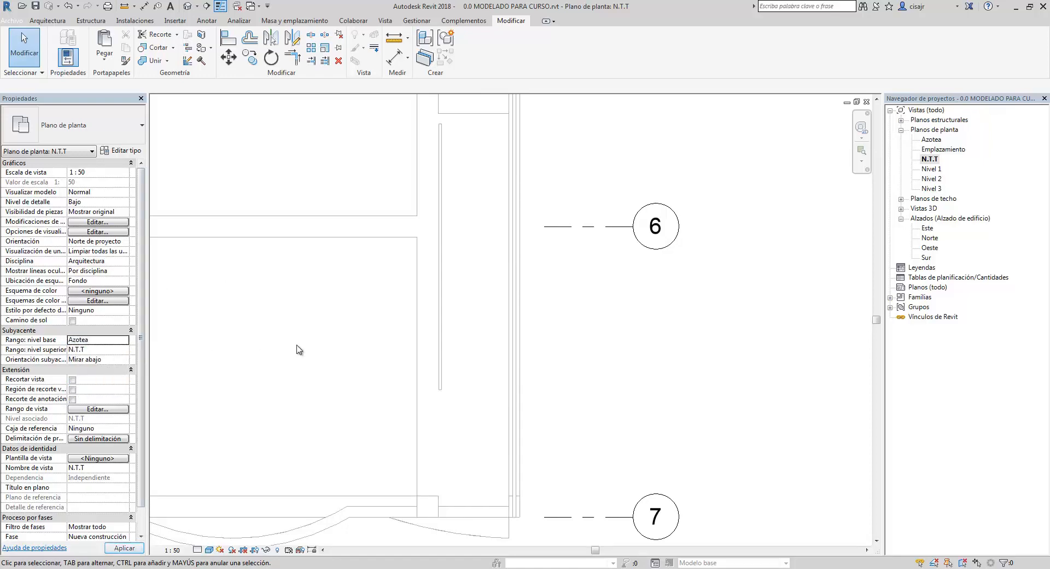
pyautogui.scroll(-3, 377, 309)
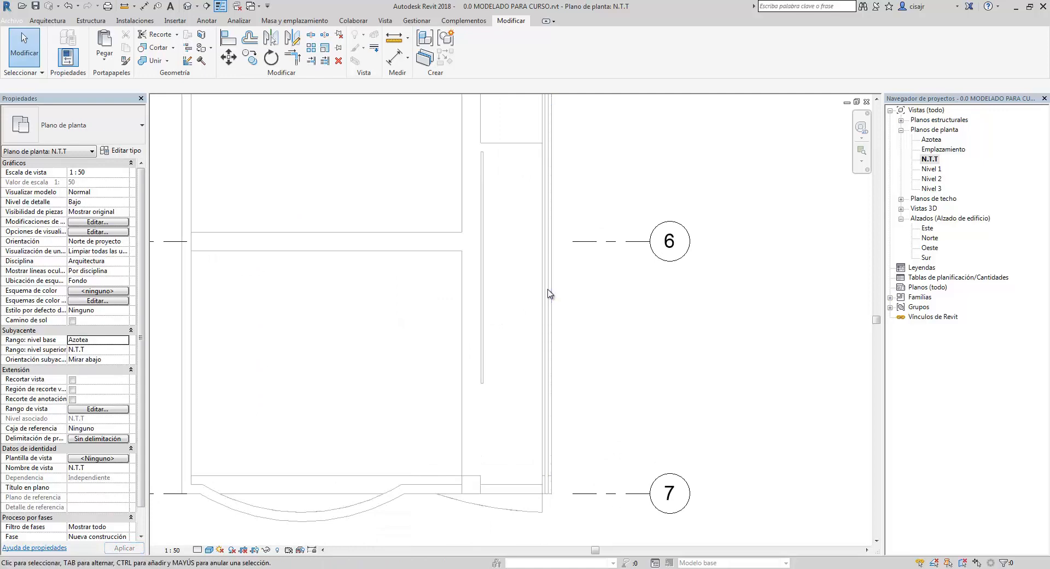
pyautogui.scroll(-5, 546, 291)
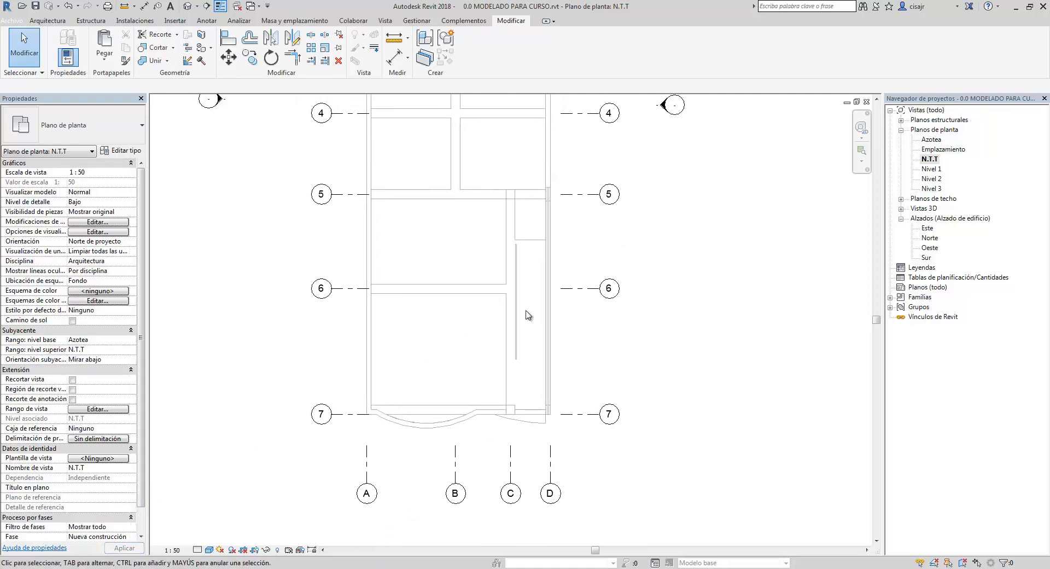
# Close the N.T.T plan, Nivel 2 plan and Este elevation, and tile the Azotea plan beside the 3D view
pyautogui.click(866, 102)
pyautogui.moveTo(652, 260); pyautogui.dragTo(641, 266, button='middle')
pyautogui.press('w')
pyautogui.press('t')
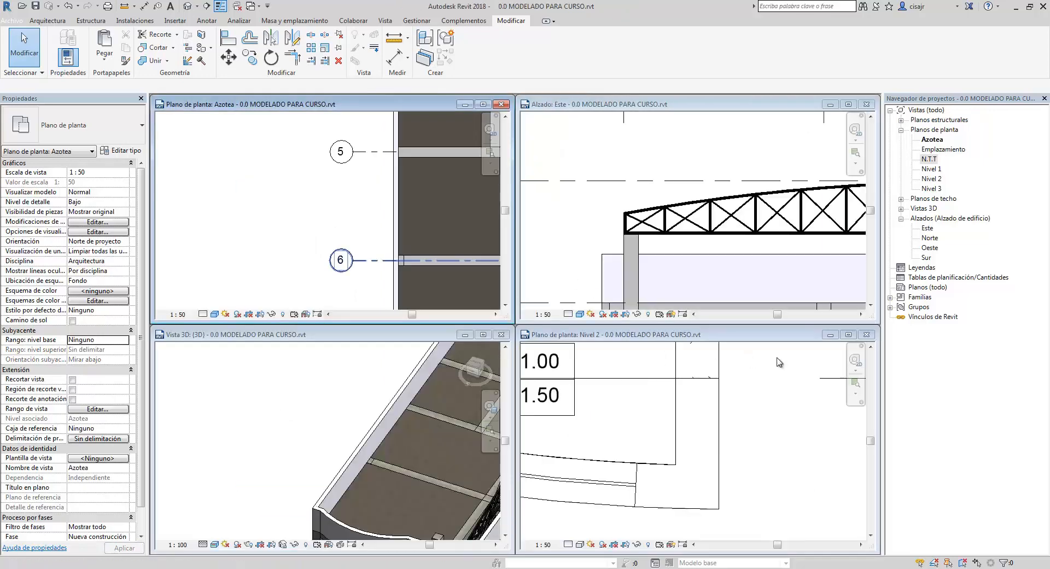
pyautogui.click(866, 334)
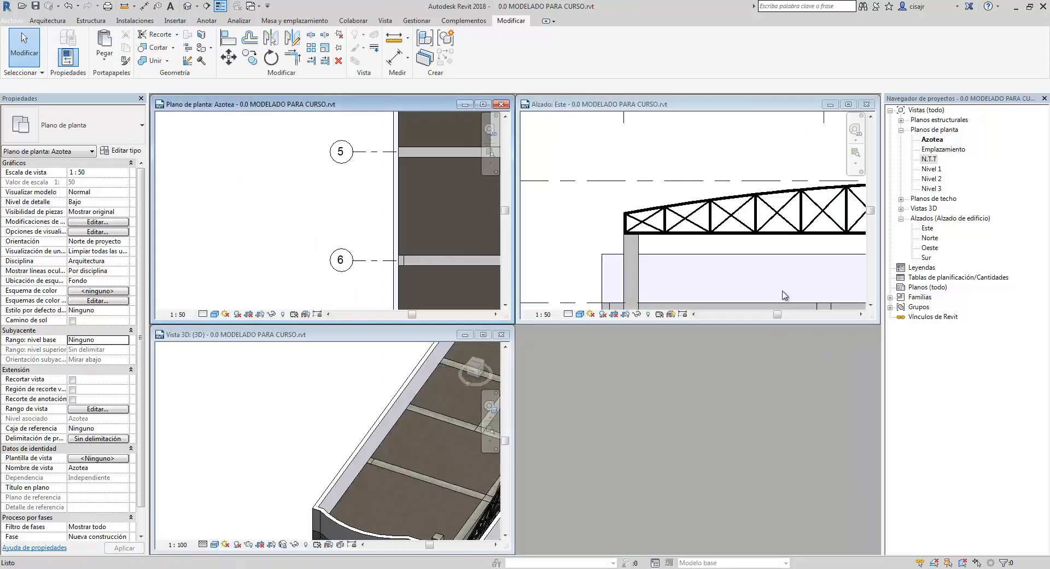
pyautogui.click(863, 104)
pyautogui.press('w')
pyautogui.press('t')
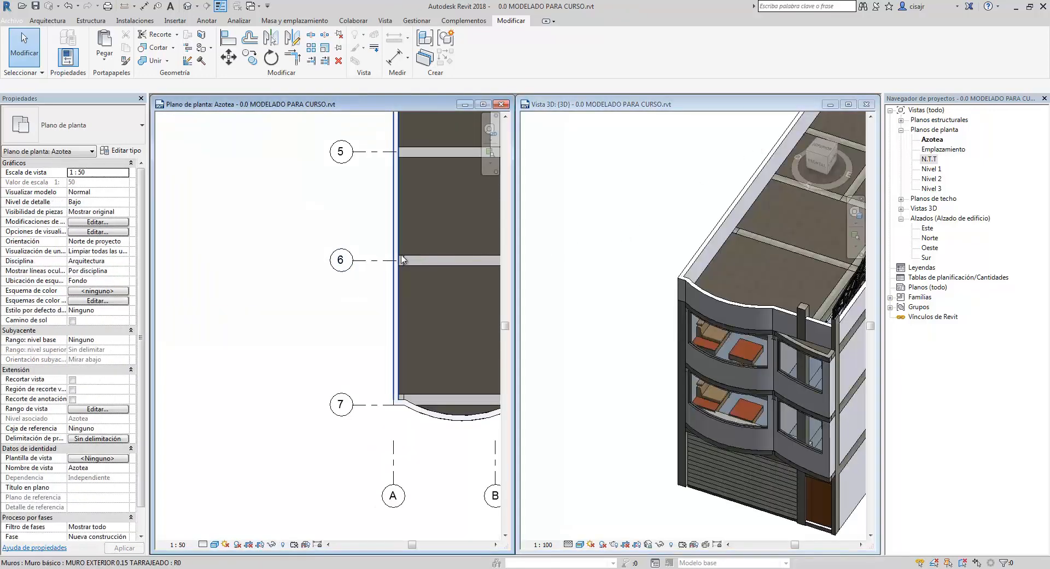
# Examine the stair bay in the Azotea plan together with the roof truss in the 3D view
pyautogui.scroll(-1, 383, 260)
pyautogui.moveTo(294, 293); pyautogui.dragTo(47, 347, button='middle')
pyautogui.moveTo(342, 272); pyautogui.dragTo(218, 263, button='middle')
pyautogui.scroll(1, 292, 269)
pyautogui.click(593, 324)
pyautogui.scroll(-3, 527, 330)
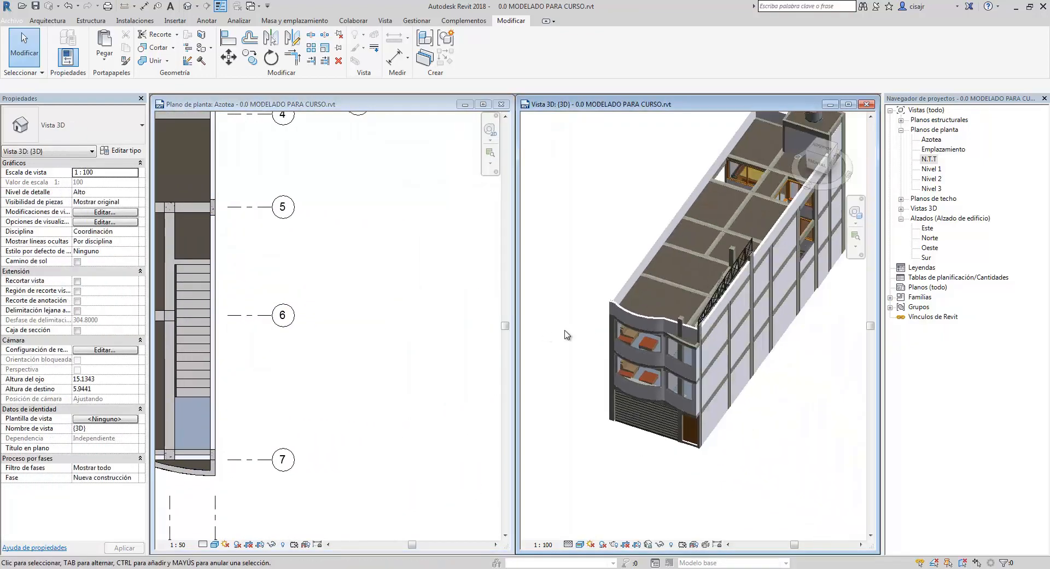
pyautogui.scroll(4, 694, 280)
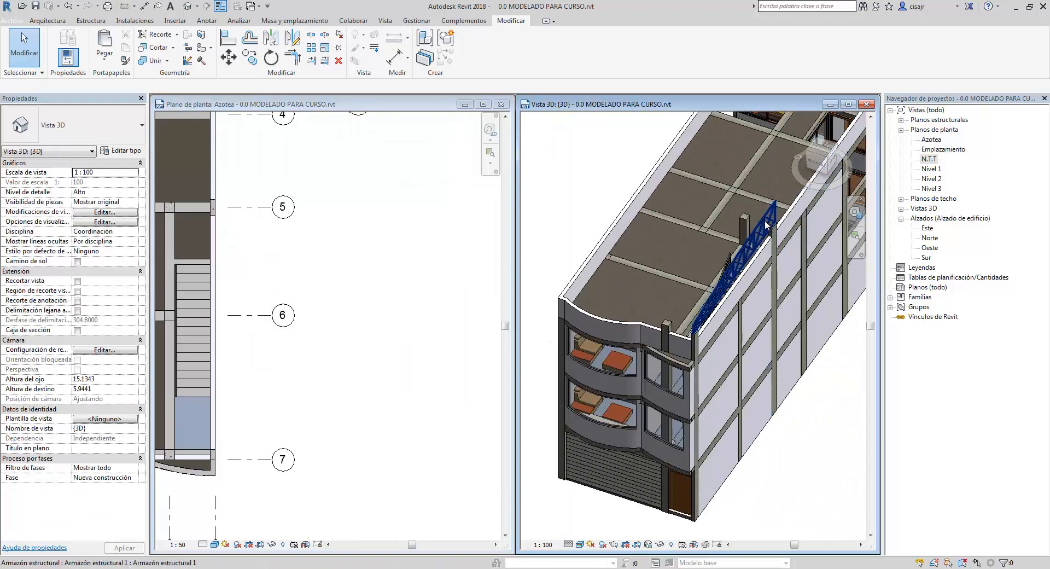
# Try to copy the roof truss in the Azotea plan from the corner column at D-7 to the column at C-7
pyautogui.click(765, 224)
pyautogui.click(356, 281)
pyautogui.moveTo(356, 281); pyautogui.dragTo(403, 251, button='middle')
pyautogui.scroll(1, 375, 322)
pyautogui.moveTo(381, 327); pyautogui.dragTo(399, 280, button='middle')
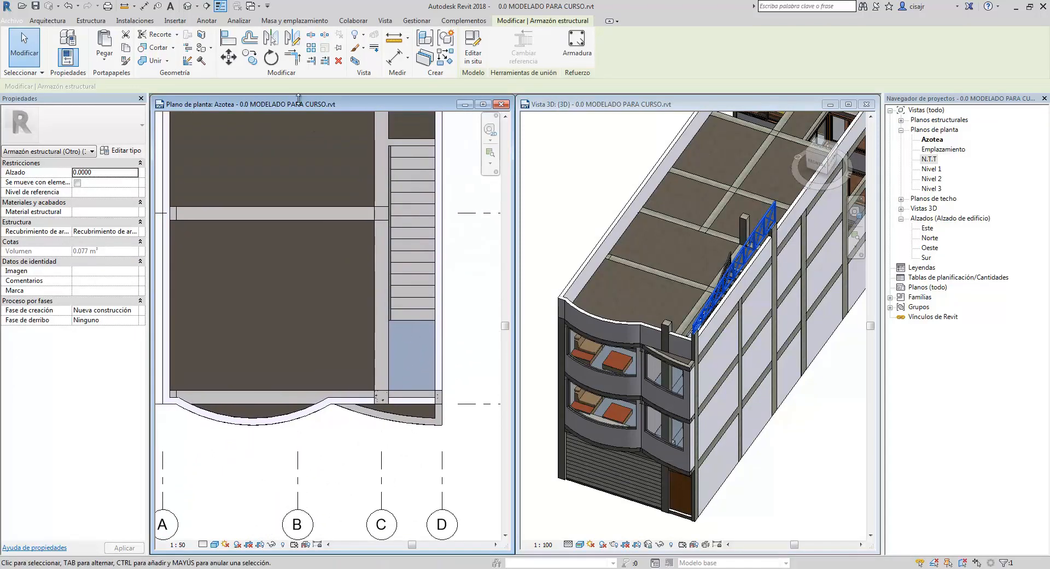
pyautogui.click(249, 56)
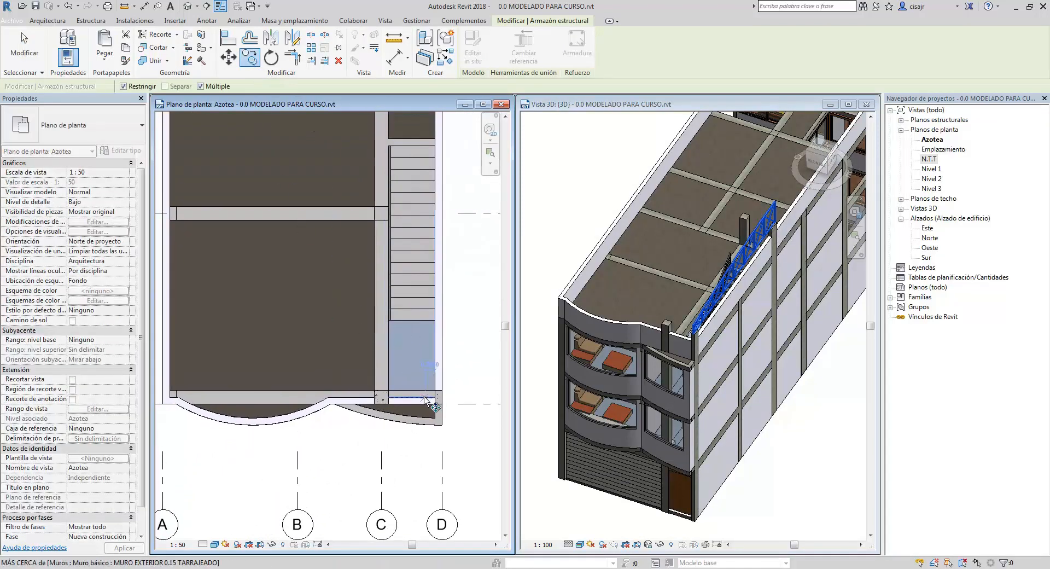
pyautogui.scroll(5, 437, 400)
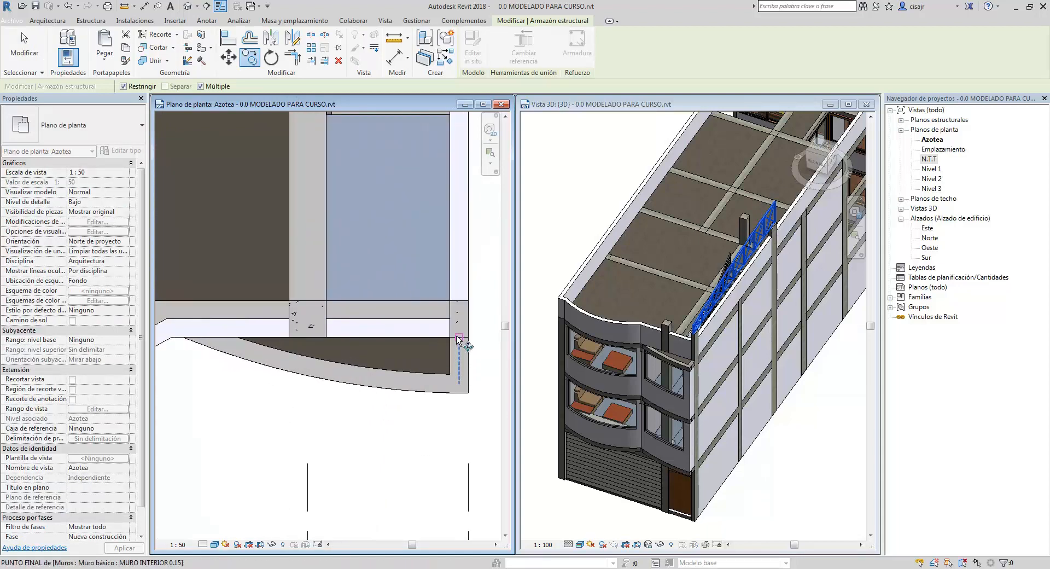
pyautogui.click(459, 338)
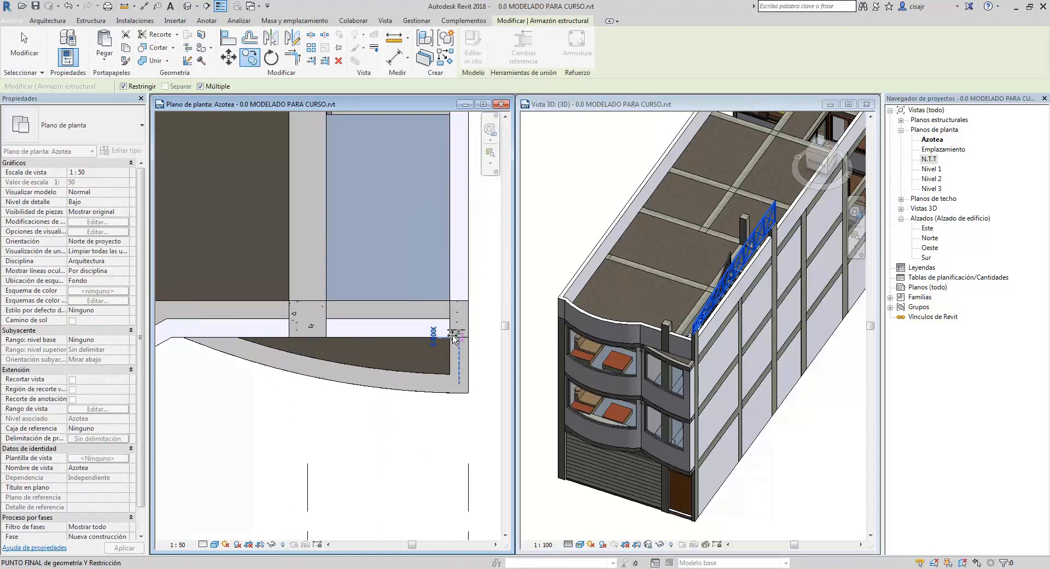
pyautogui.click(308, 334)
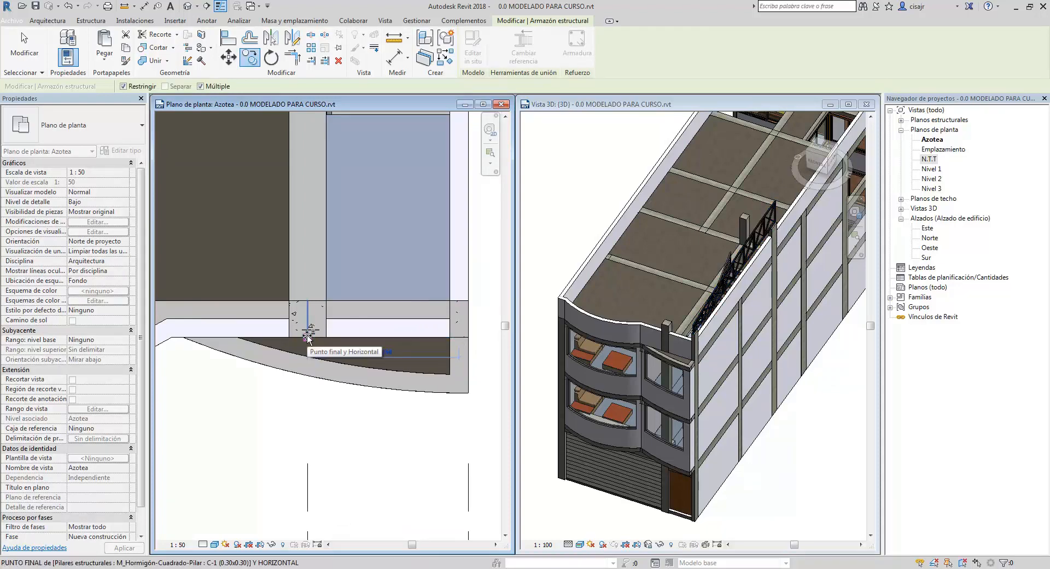
pyautogui.press('Escape')
pyautogui.scroll(1, 743, 246)
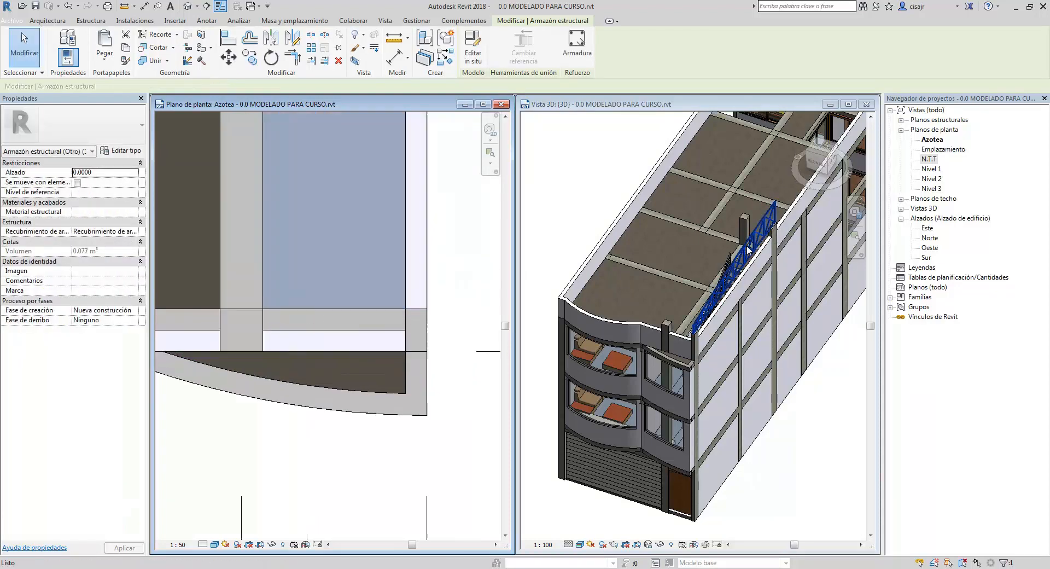
pyautogui.scroll(2, 746, 247)
pyautogui.scroll(-3, 562, 290)
pyautogui.moveTo(268, 338); pyautogui.dragTo(302, 333, button='middle')
pyautogui.press('Escape')
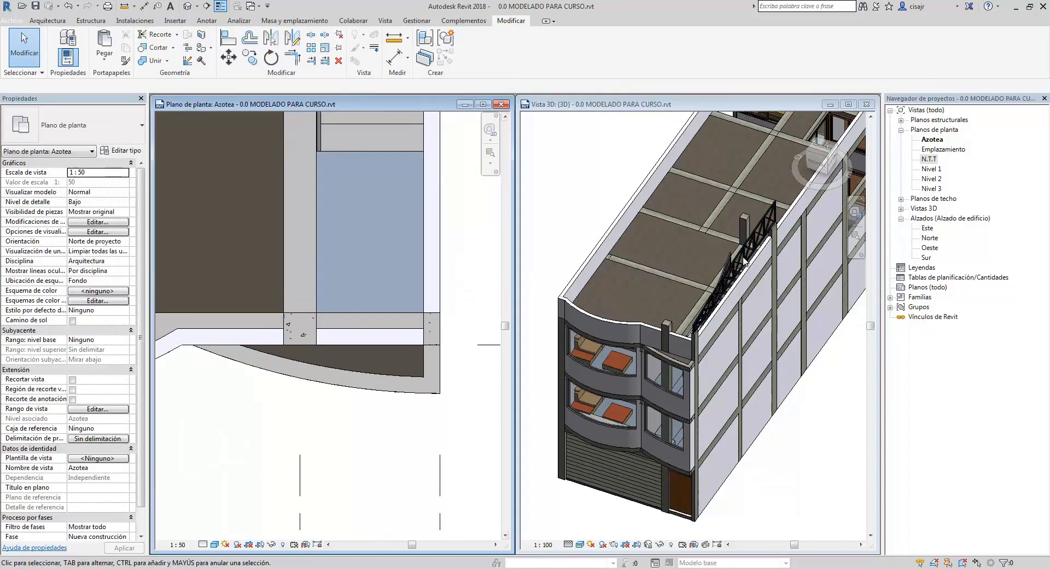
pyautogui.click(750, 245)
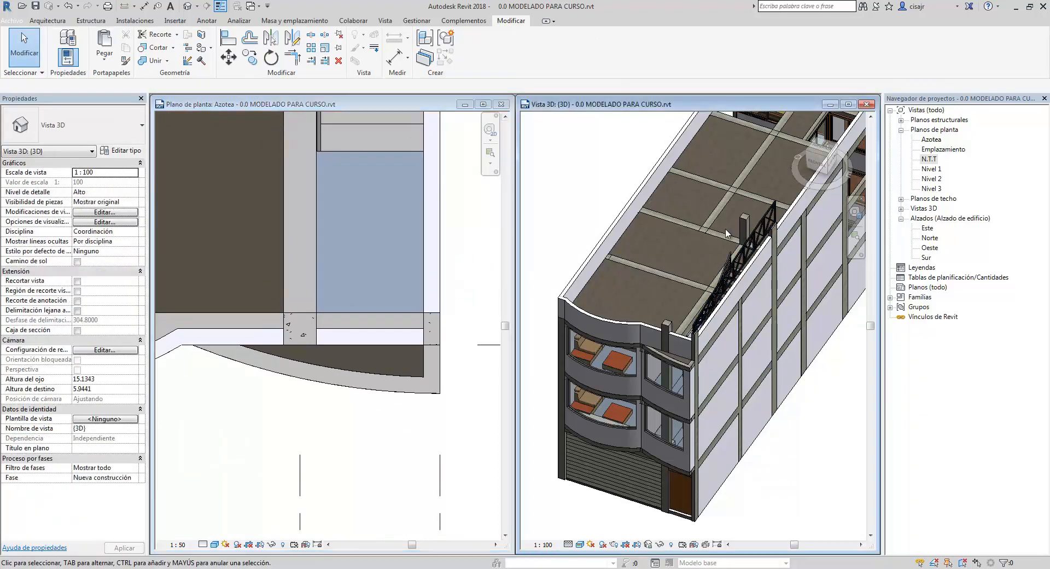
pyautogui.click(758, 238)
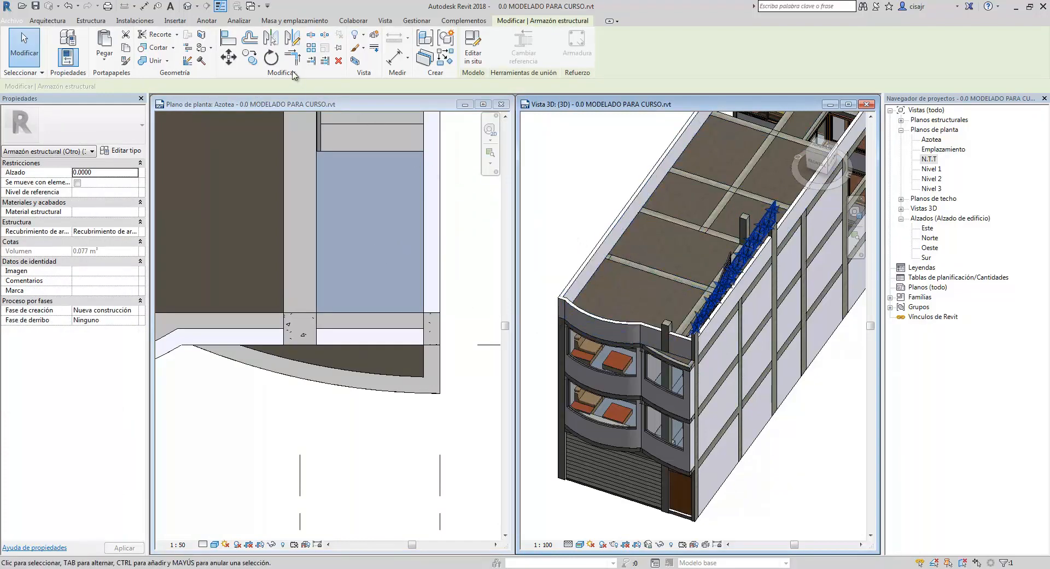
pyautogui.click(250, 57)
pyautogui.click(474, 267)
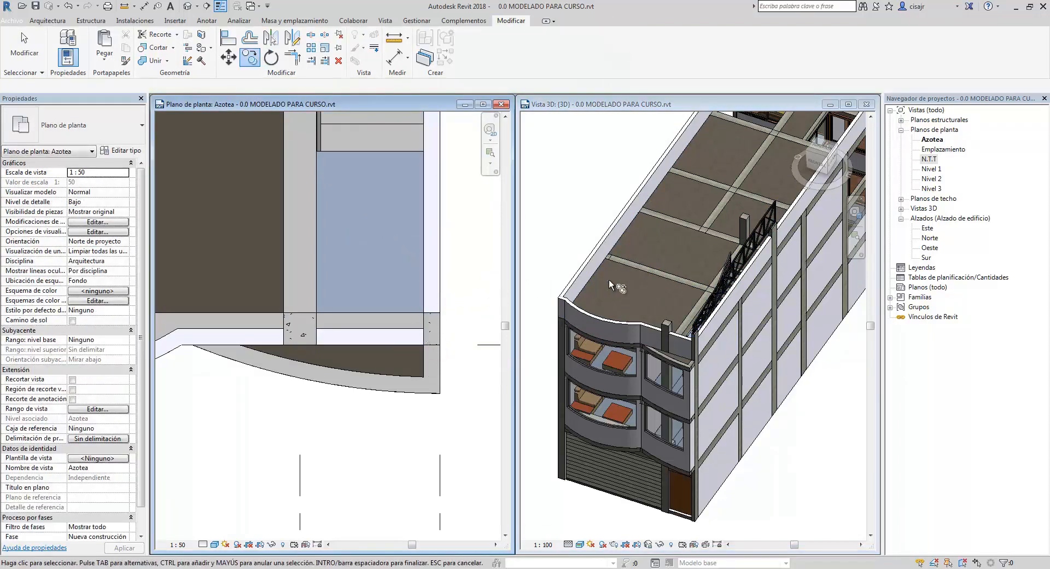
pyautogui.press('Escape')
# Copy the roof truss in the Azotea plan, with the Restringir constraint off, from the corner column at D-7 to the column at C-7
pyautogui.click(751, 239)
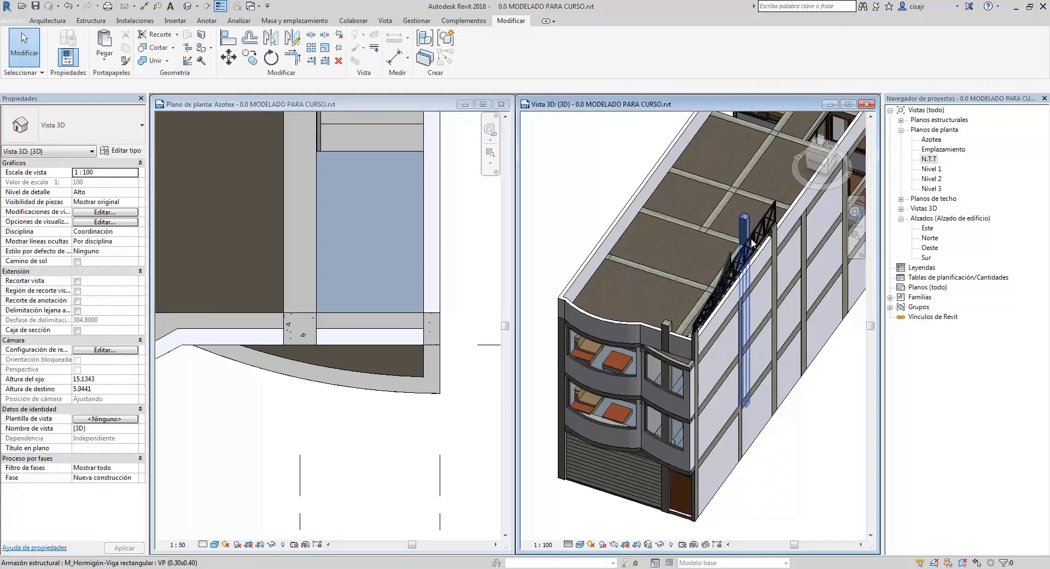
pyautogui.click(754, 239)
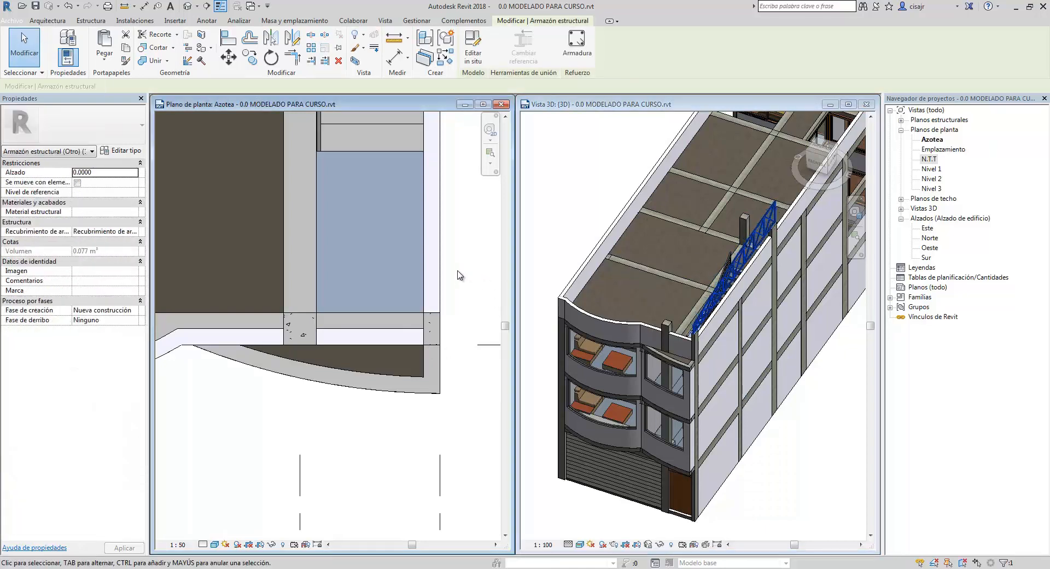
pyautogui.moveTo(460, 275); pyautogui.dragTo(469, 286, button='middle')
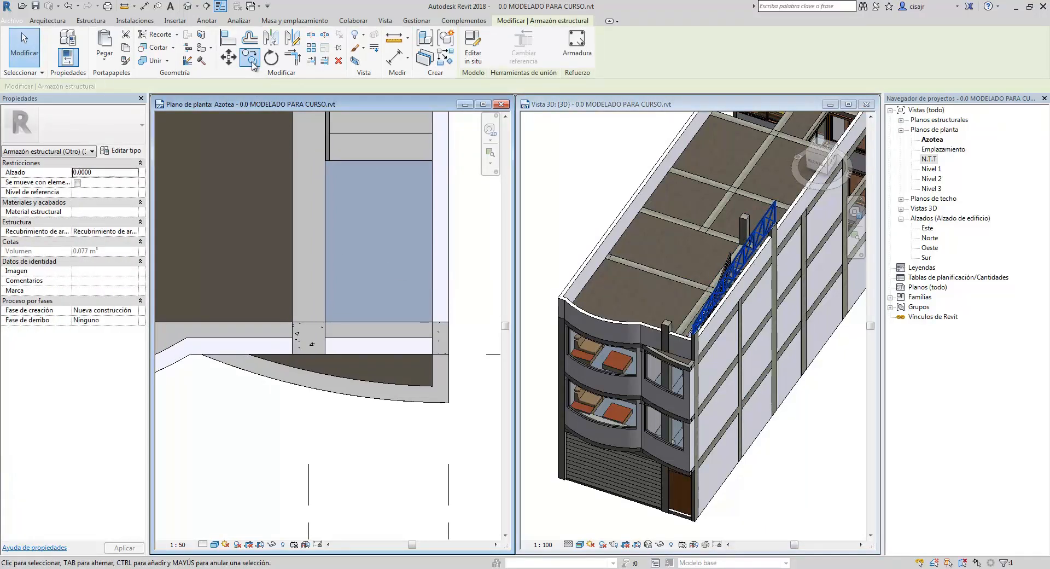
pyautogui.click(252, 64)
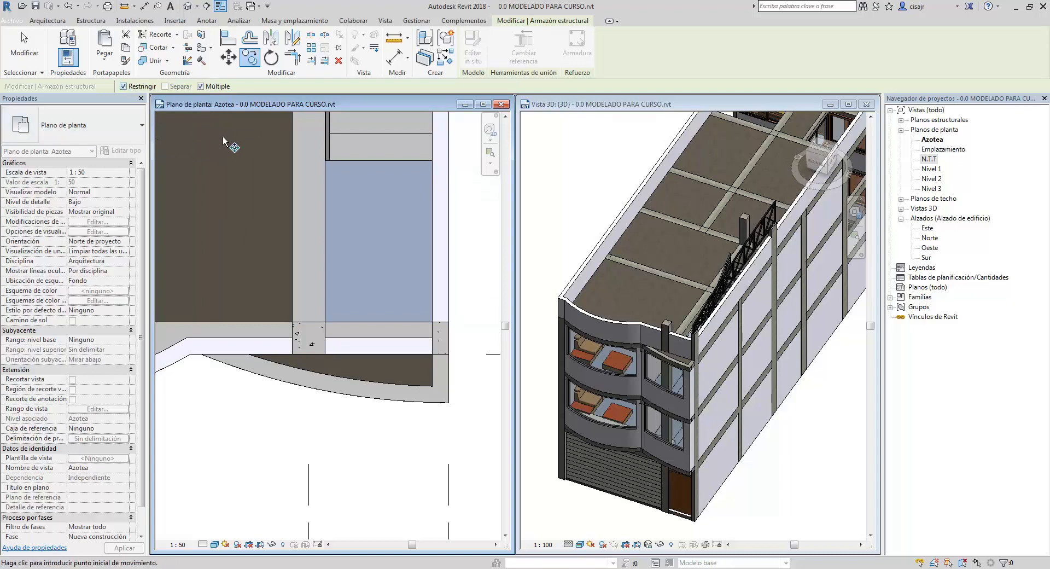
pyautogui.scroll(-5, 429, 156)
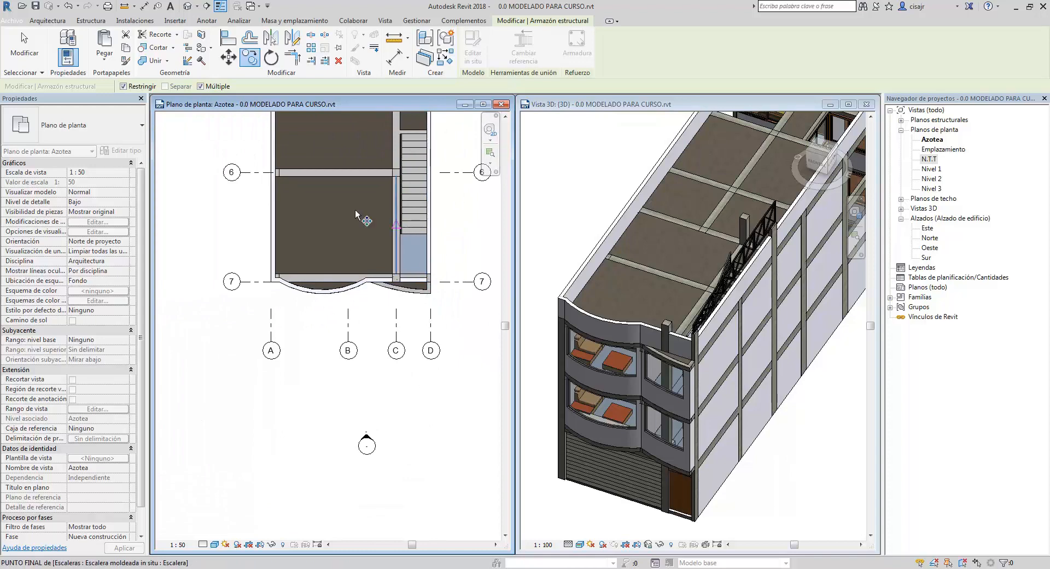
pyautogui.click(123, 86)
pyautogui.scroll(5, 421, 271)
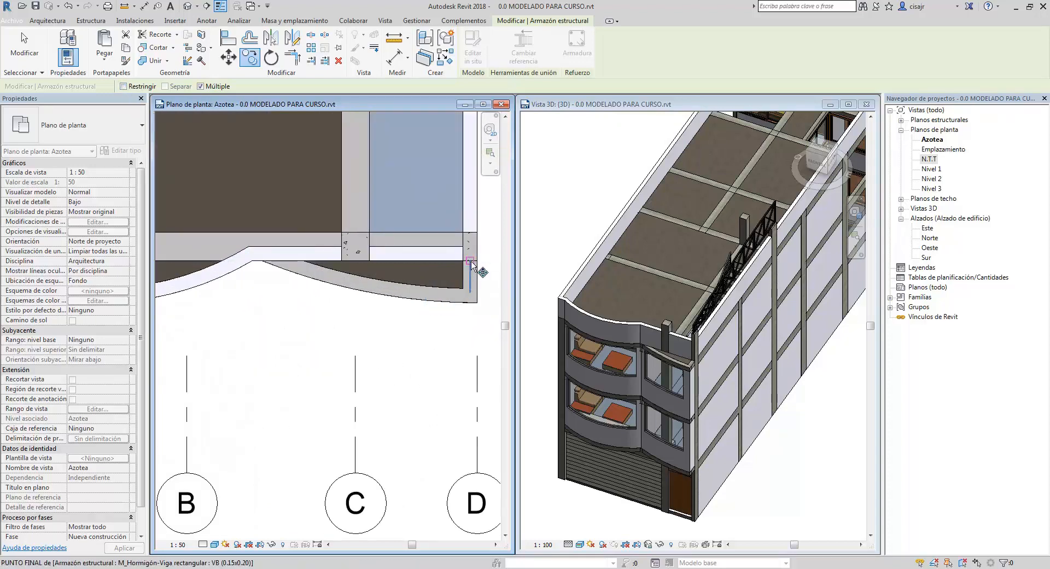
pyautogui.click(471, 264)
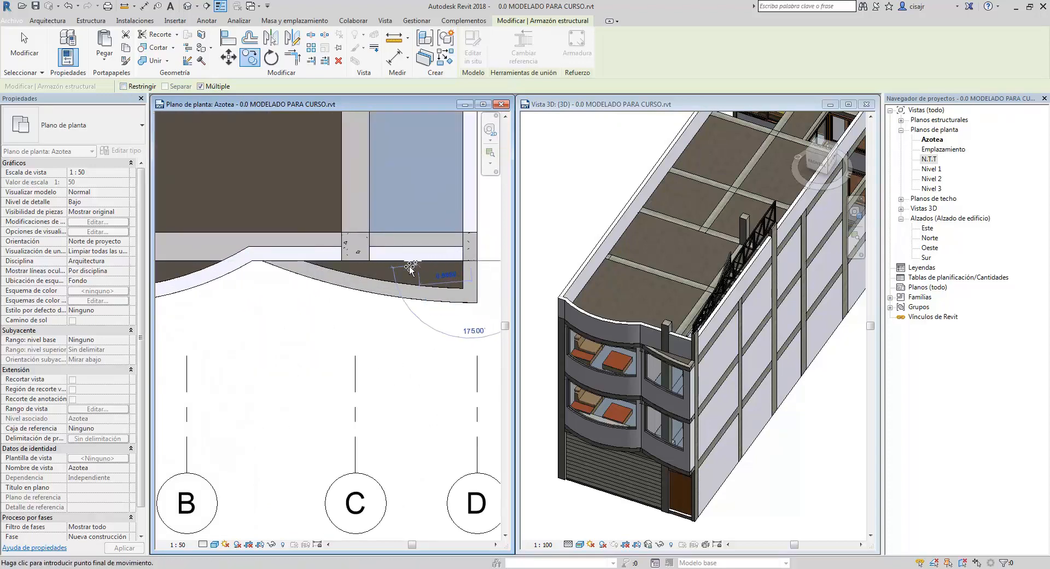
pyautogui.click(354, 262)
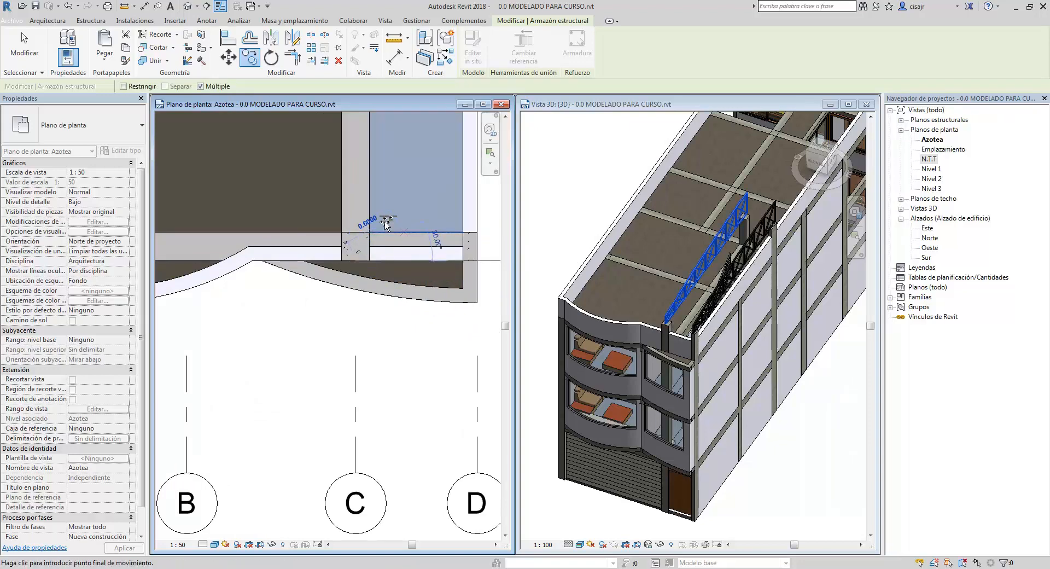
pyautogui.click(352, 228)
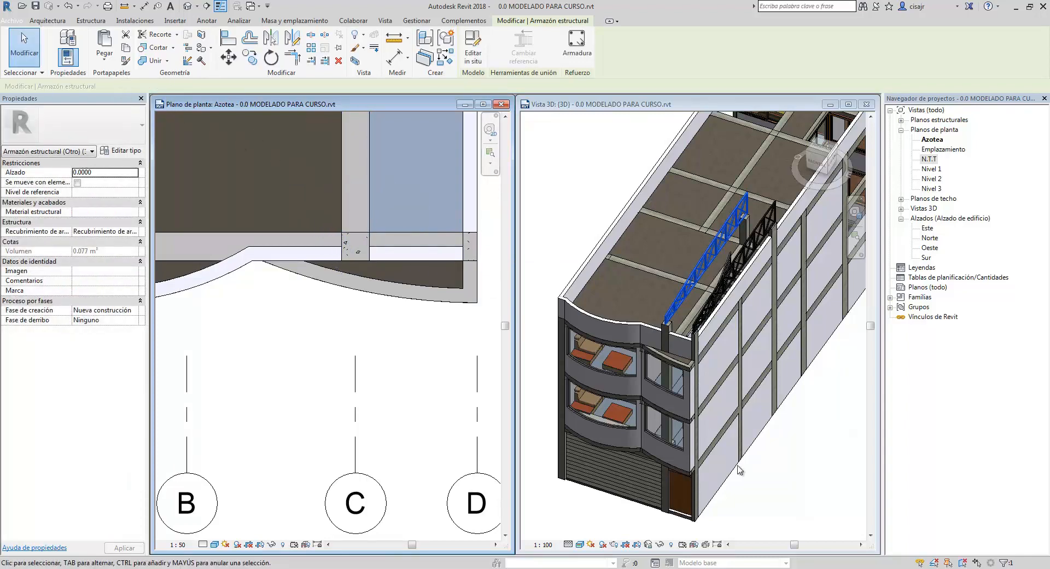
pyautogui.click(782, 466)
pyautogui.press('Escape')
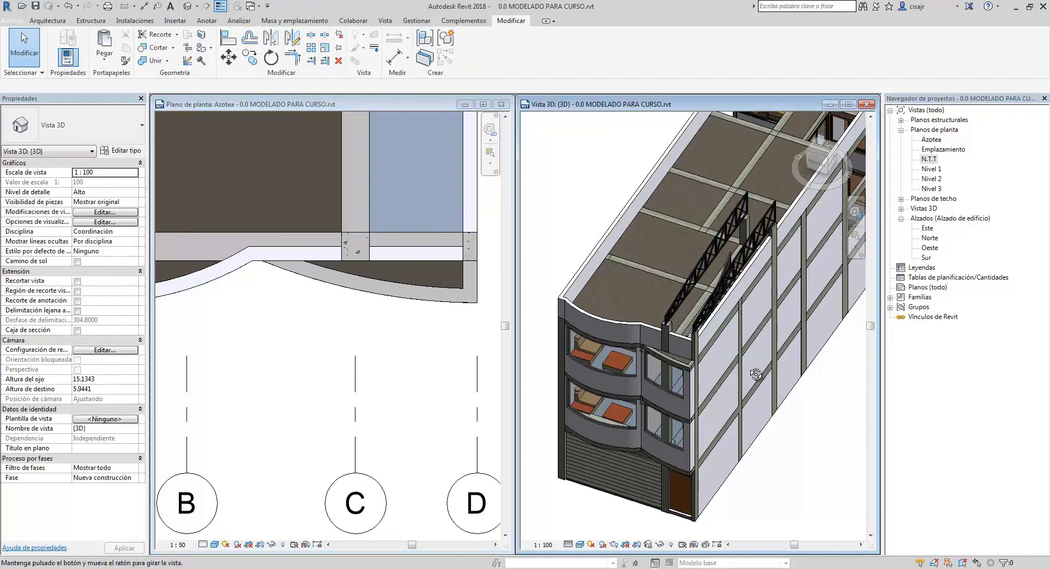
# Create an in-place mass named "Cubierta Liviana" with the Este elevation beside the 3D view
pyautogui.keyDown('shift'); pyautogui.moveTo(758, 369); pyautogui.dragTo(746, 290, button='middle'); pyautogui.keyUp('shift')
pyautogui.scroll(1, 623, 274)
pyautogui.moveTo(654, 256); pyautogui.dragTo(661, 286, button='middle')
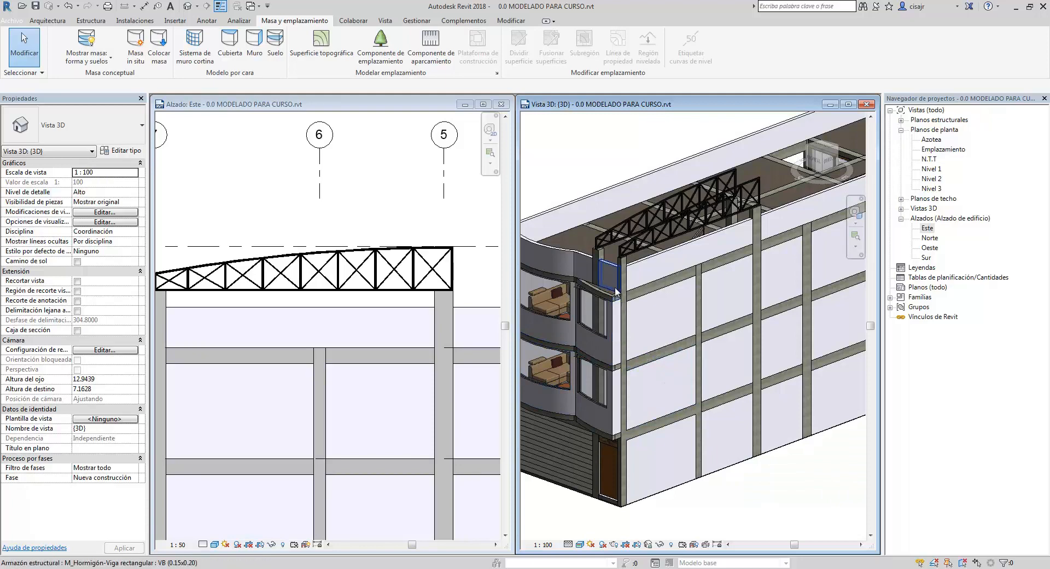
pyautogui.click(426, 189)
pyautogui.moveTo(378, 240); pyautogui.dragTo(332, 225, button='middle')
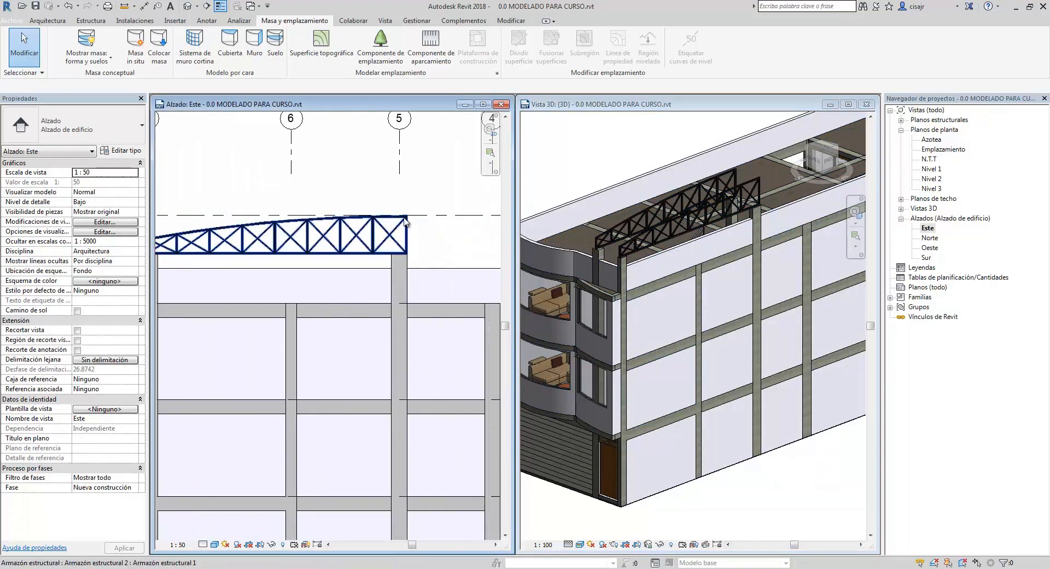
pyautogui.moveTo(244, 241); pyautogui.dragTo(479, 245, button='middle')
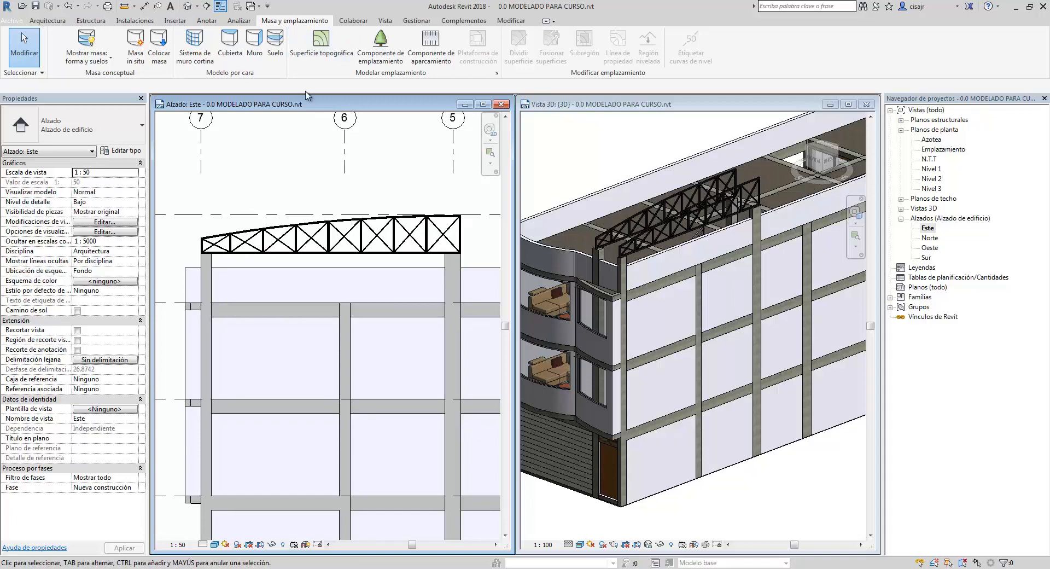
pyautogui.click(136, 46)
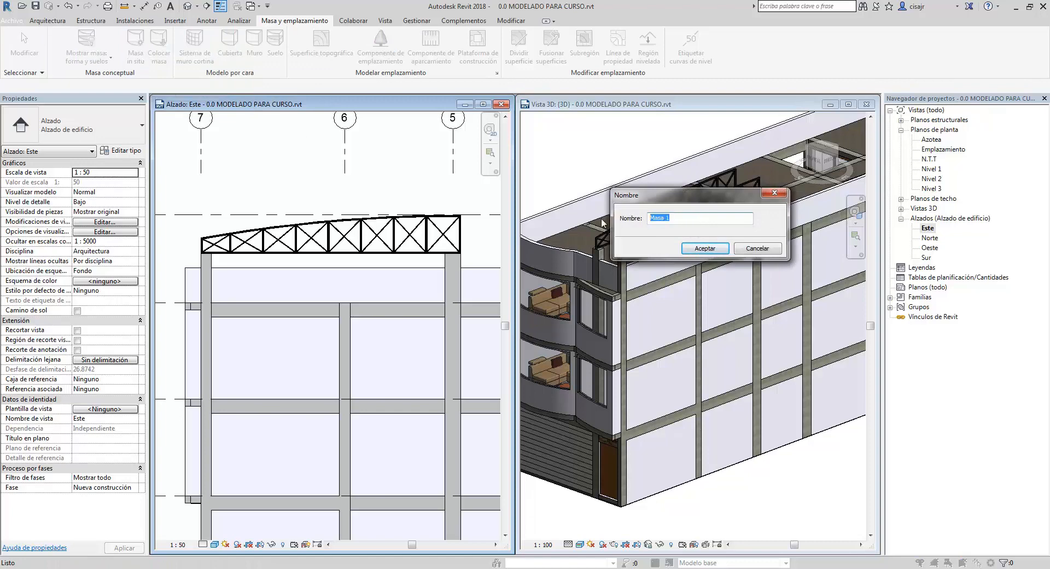
pyautogui.write('Cubierta Liviana')
pyautogui.click(705, 248)
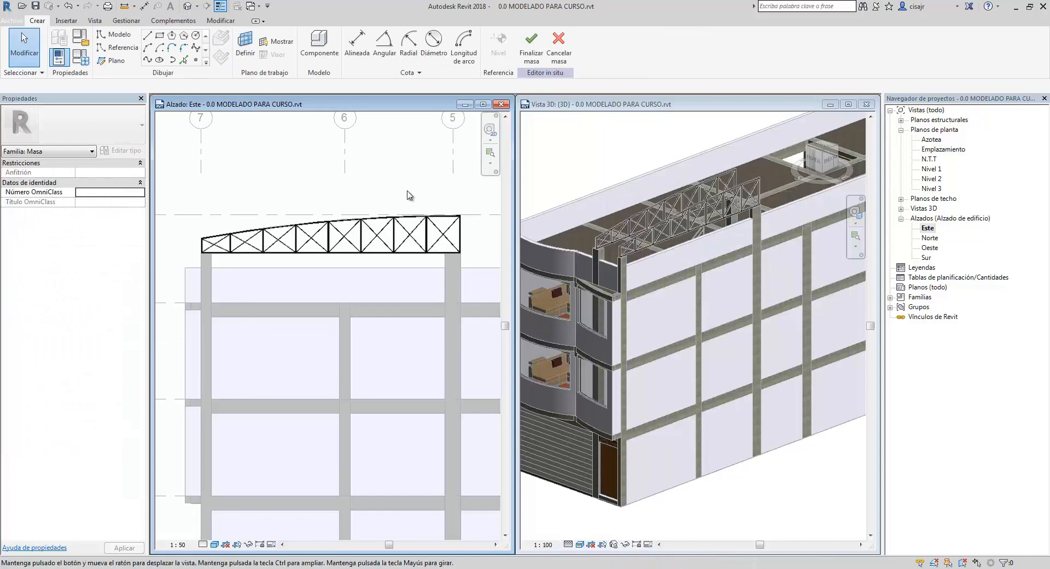
# Set the mass work plane to Rejilla : D
pyautogui.moveTo(322, 202); pyautogui.dragTo(356, 205, button='middle')
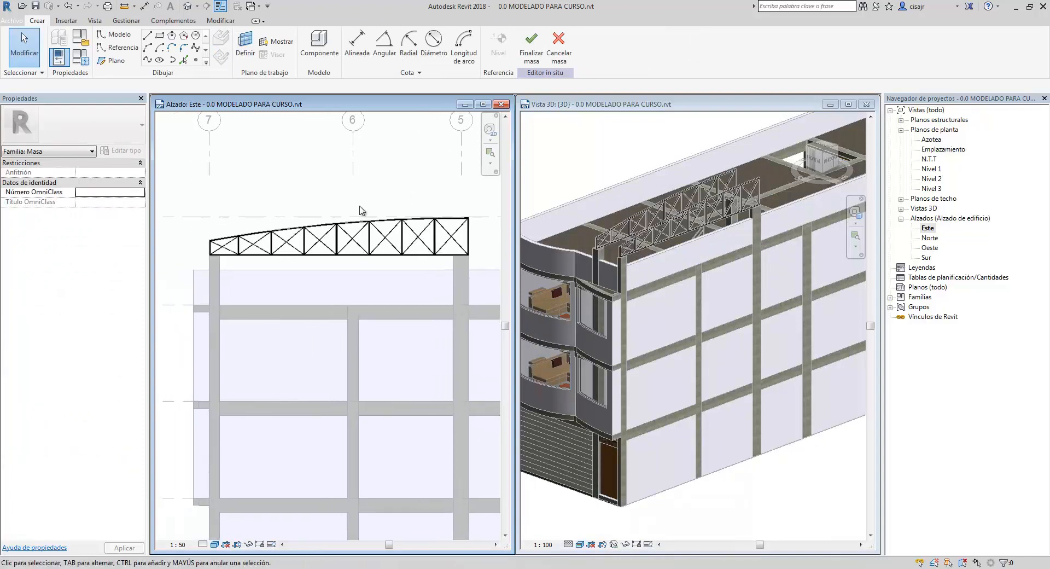
pyautogui.click(249, 53)
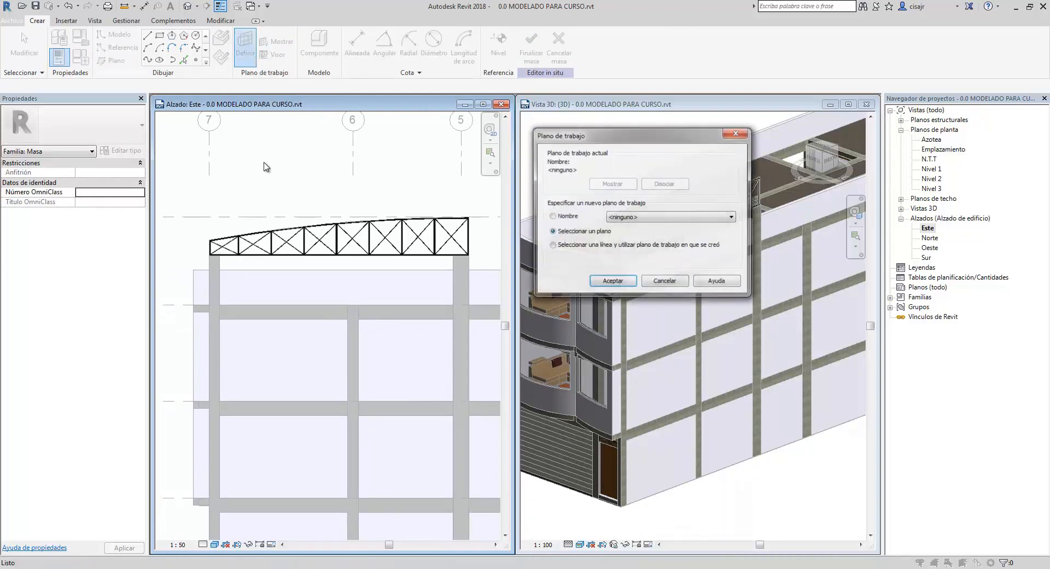
pyautogui.click(701, 218)
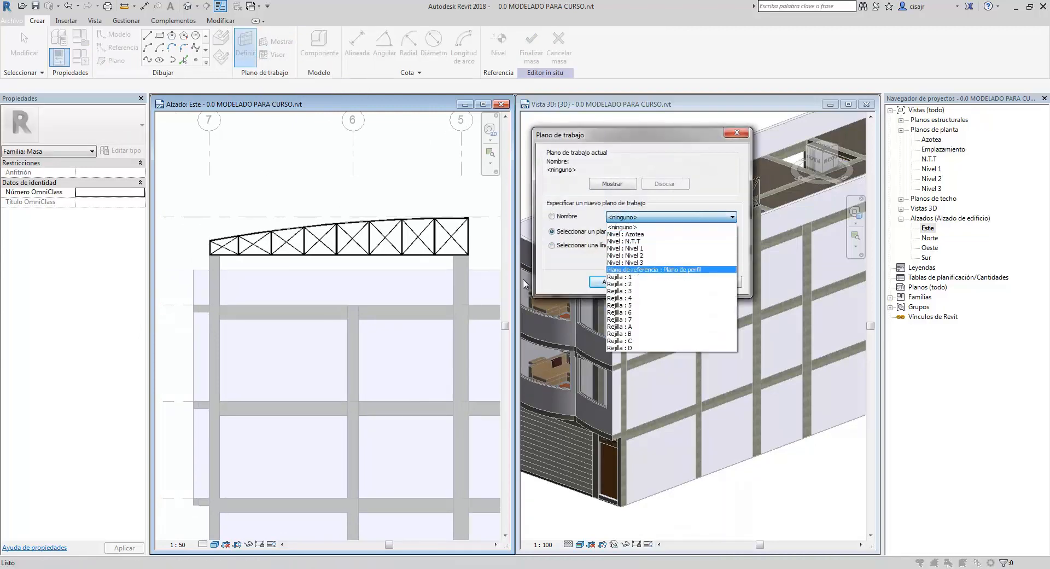
pyautogui.click(661, 348)
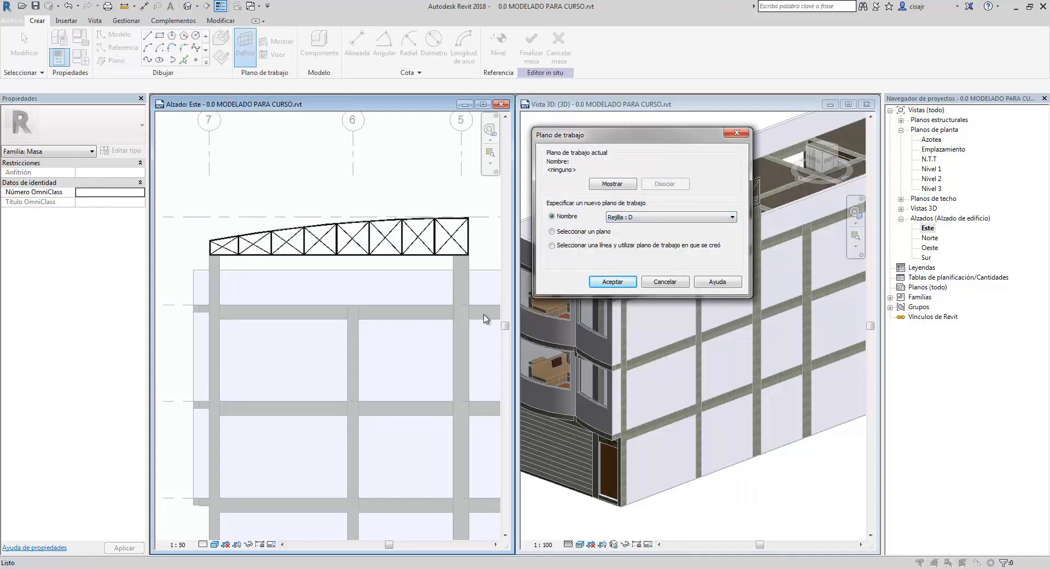
pyautogui.click(627, 282)
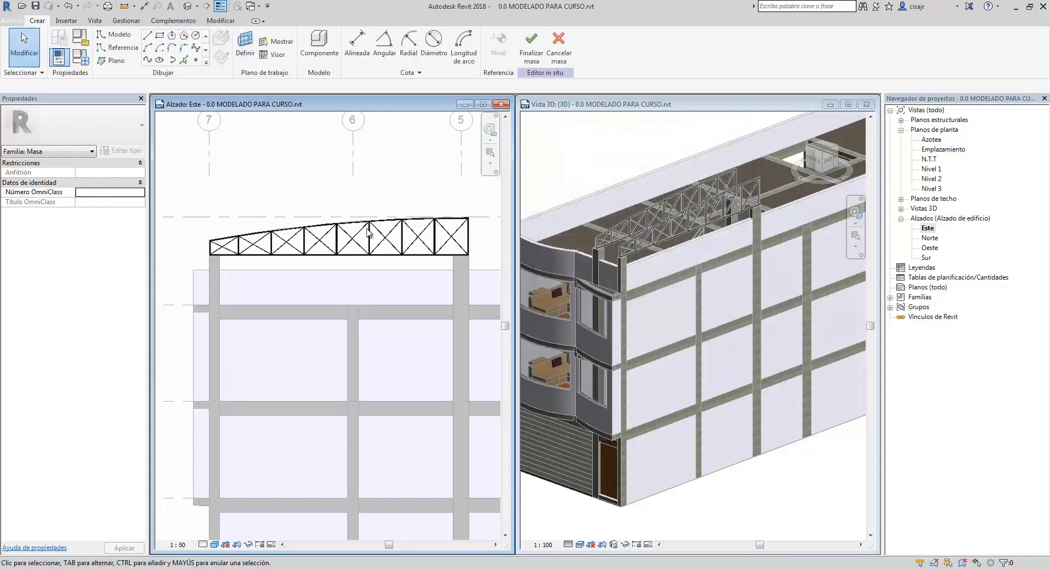
# Draw a model-line arc in the Este elevation along the truss's curved top chord, from its upper end at axis 5 to axis 7
pyautogui.click(148, 48)
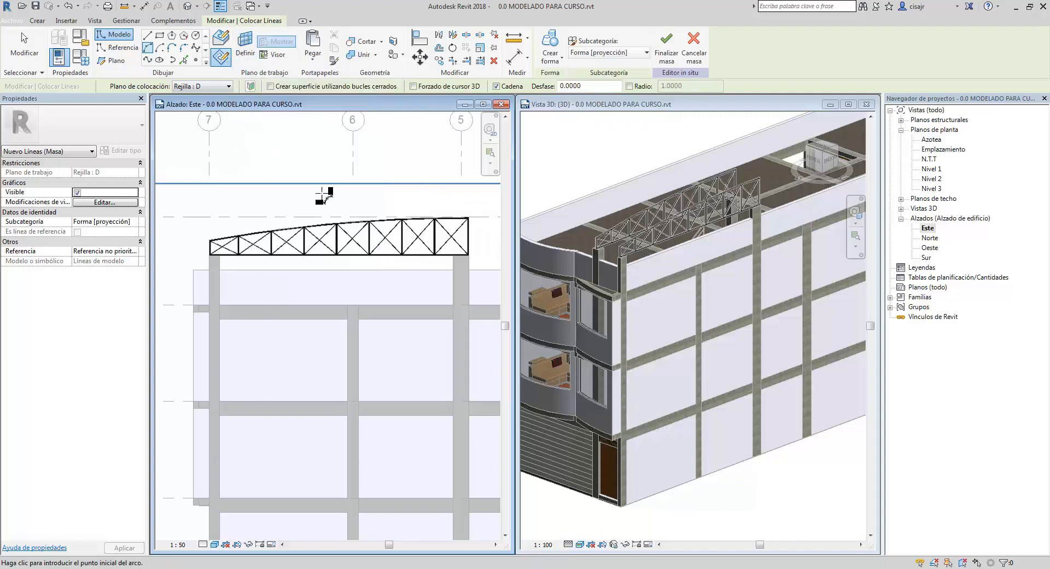
pyautogui.click(148, 49)
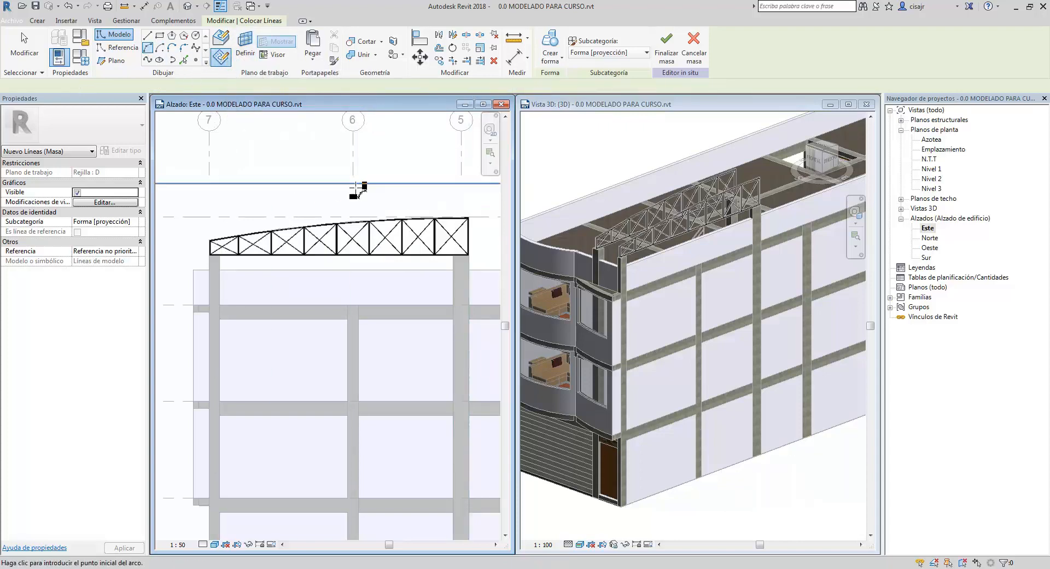
pyautogui.scroll(5, 473, 208)
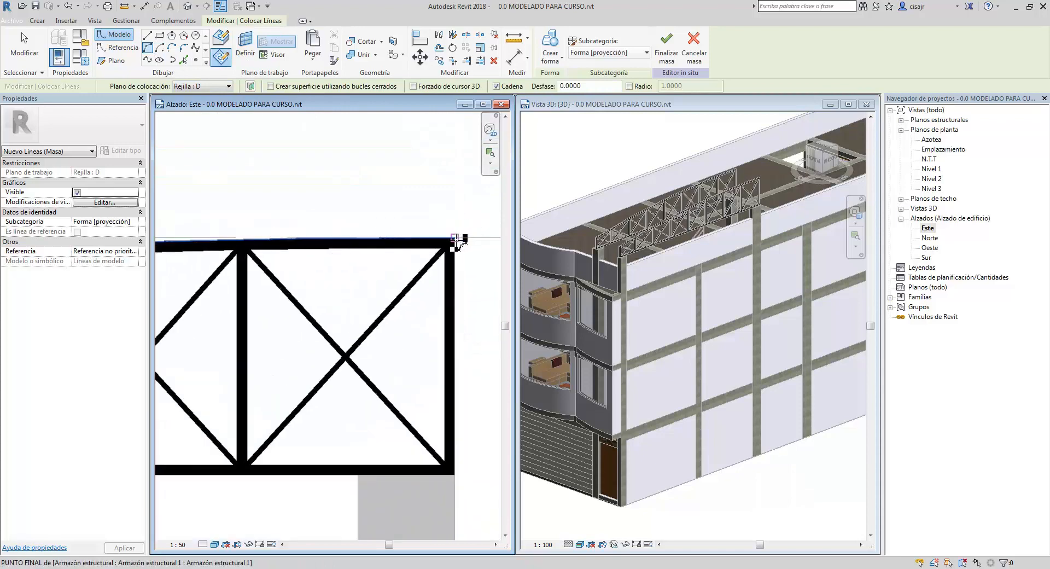
pyautogui.scroll(-4, 448, 253)
pyautogui.scroll(5, 290, 273)
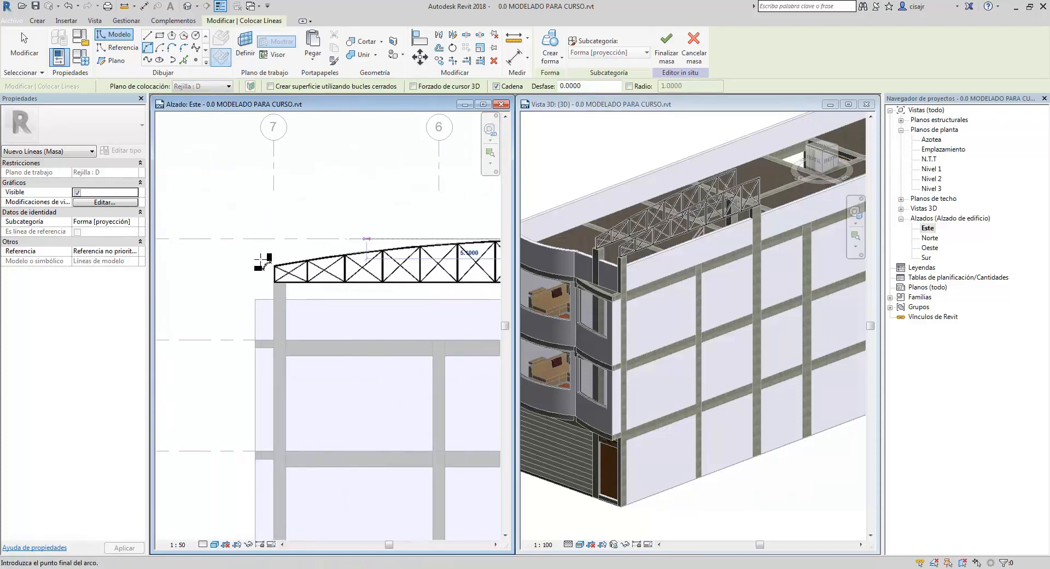
pyautogui.click(340, 275)
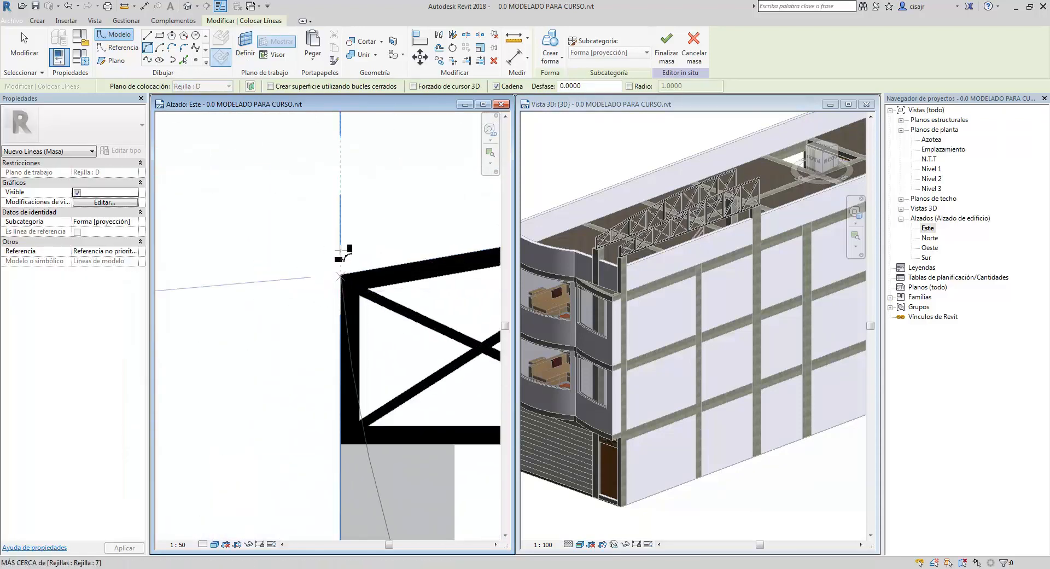
pyautogui.click(400, 263)
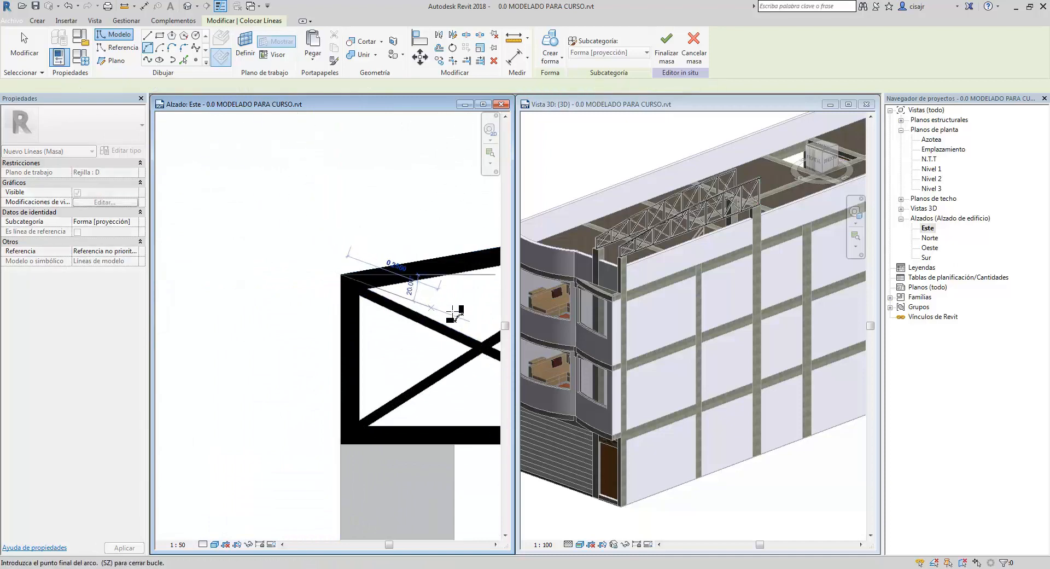
pyautogui.moveTo(465, 315); pyautogui.dragTo(286, 288, button='middle')
pyautogui.scroll(-1, 330, 301)
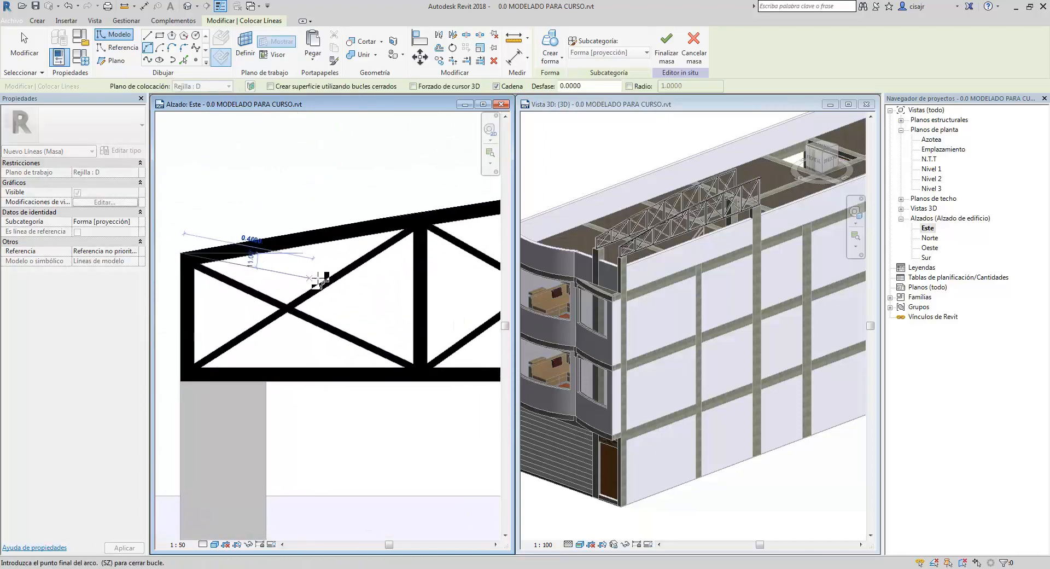
pyautogui.press('Escape')
pyautogui.scroll(-2, 366, 274)
pyautogui.moveTo(382, 276); pyautogui.dragTo(333, 278, button='middle')
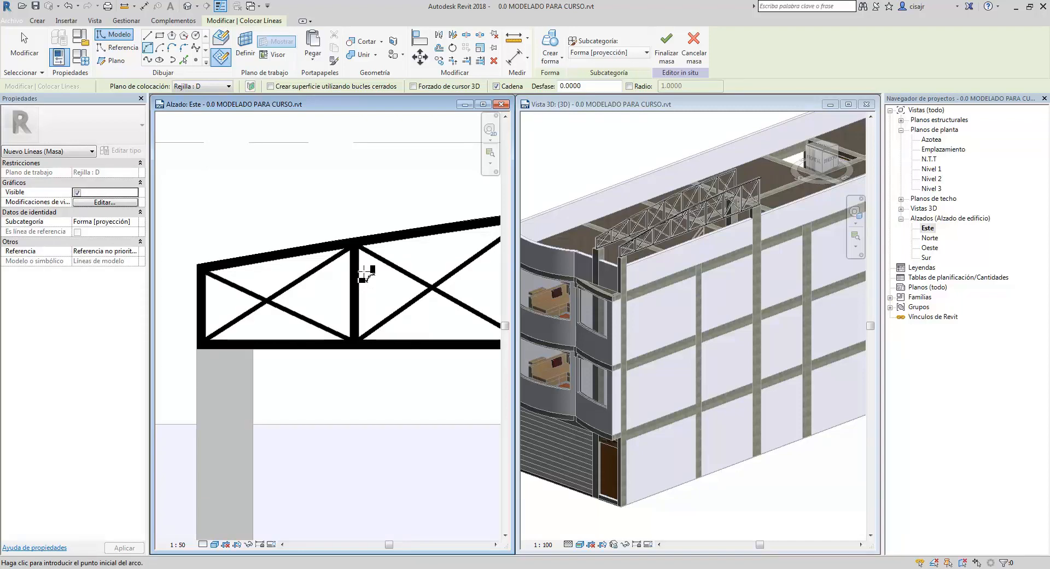
# Change the work plane for the mass lines to Rejilla : C
pyautogui.scroll(-3, 364, 272)
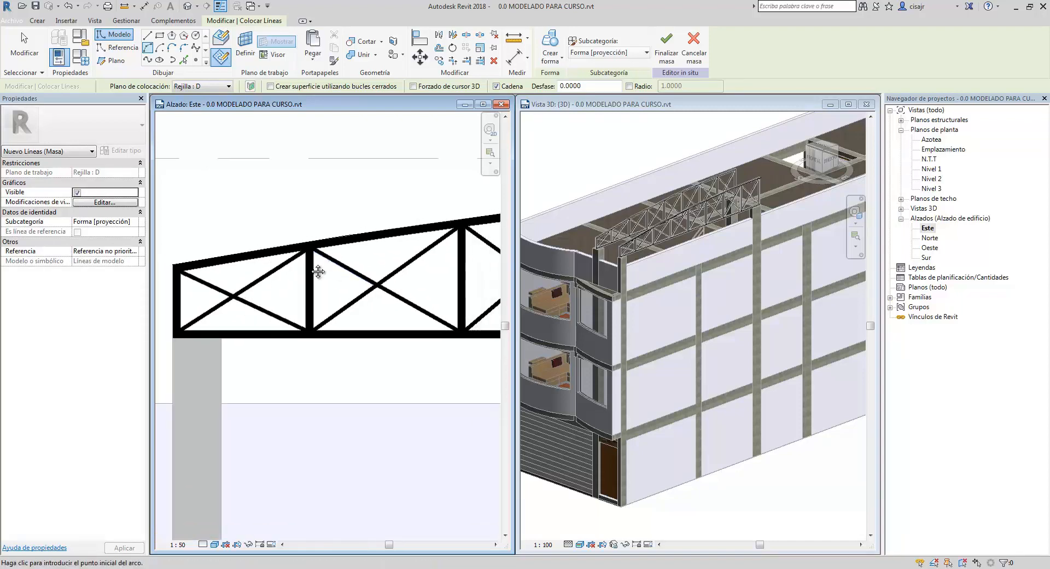
pyautogui.scroll(-1, 254, 272)
pyautogui.scroll(-3, 307, 272)
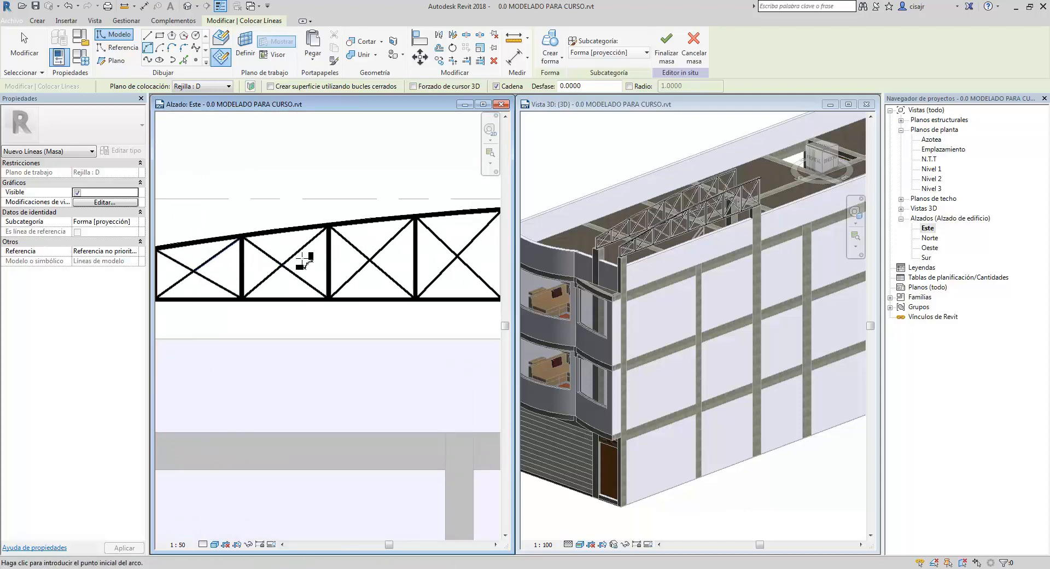
pyautogui.scroll(-3, 305, 261)
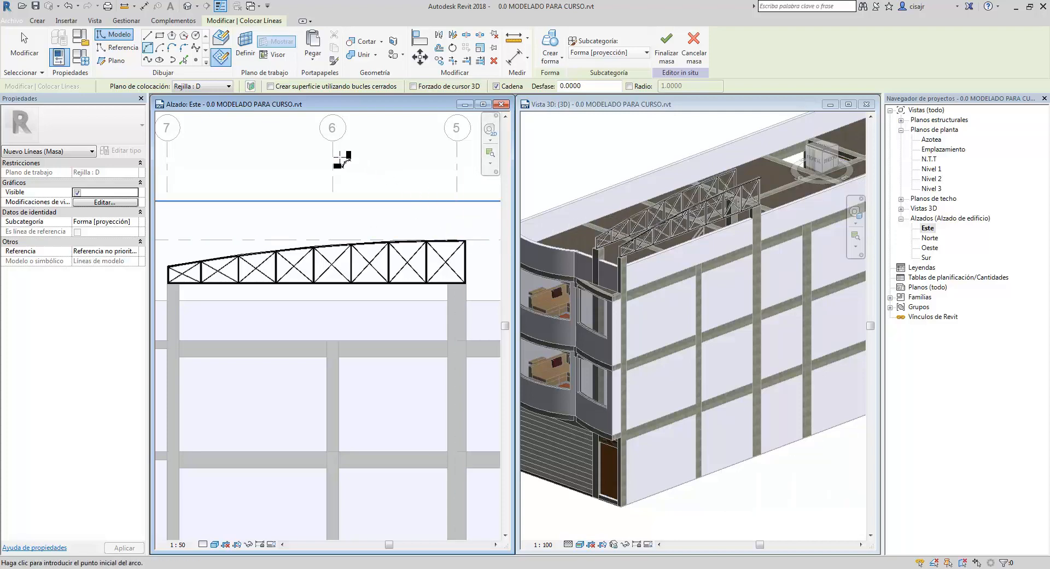
pyautogui.click(224, 87)
pyautogui.click(222, 90)
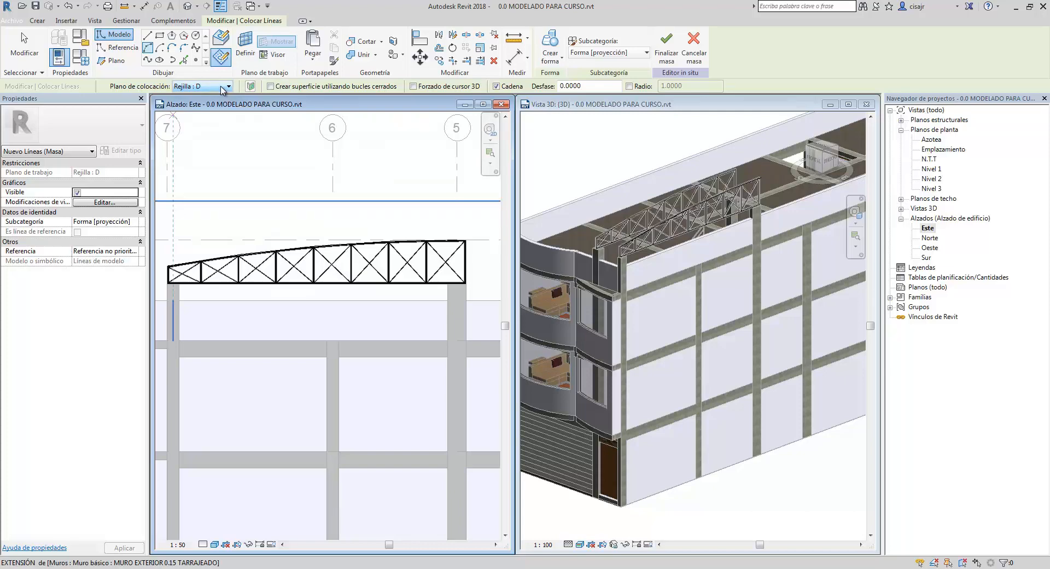
pyautogui.click(245, 46)
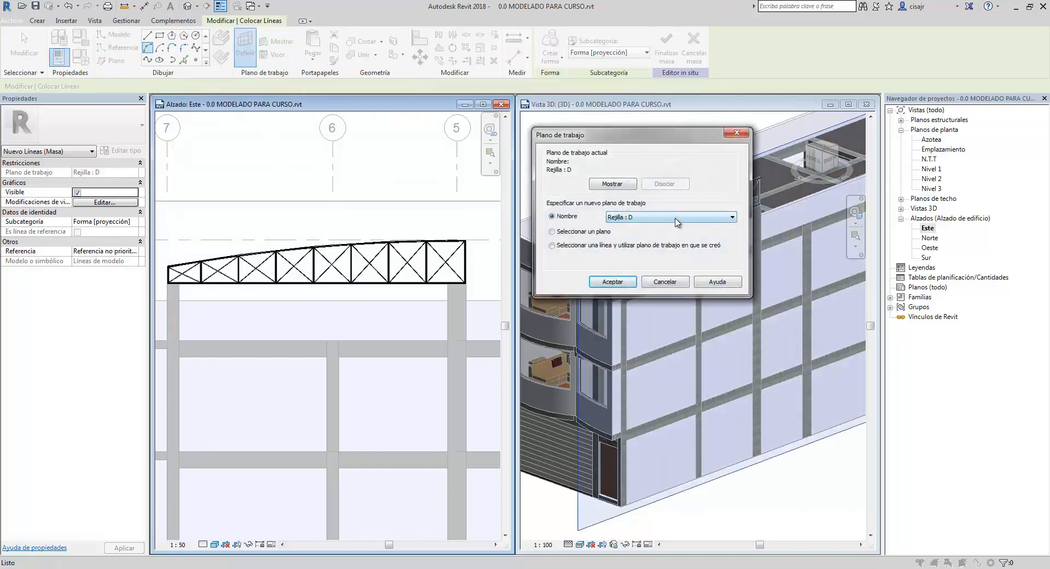
pyautogui.click(677, 219)
pyautogui.click(647, 336)
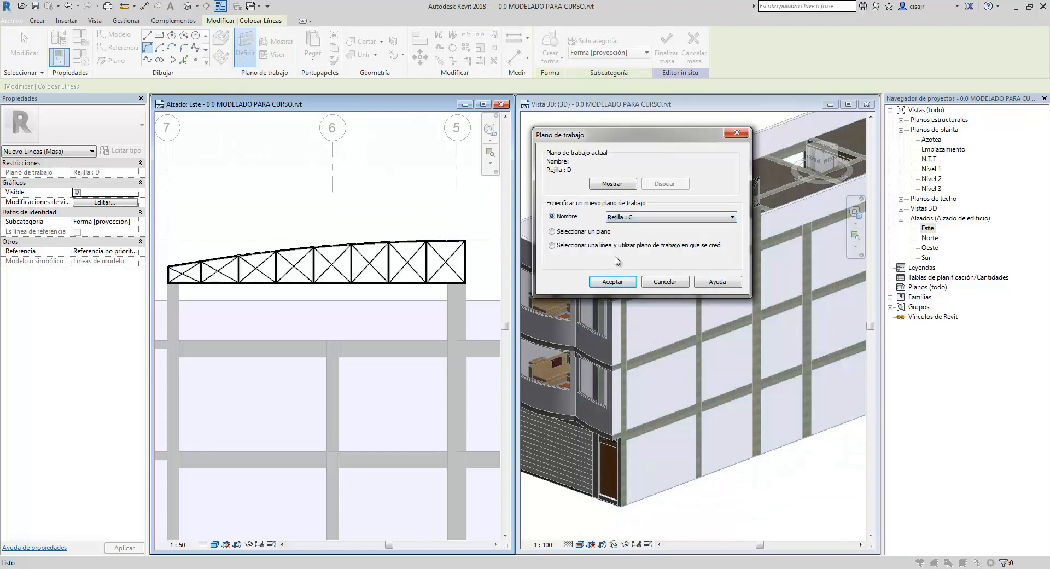
pyautogui.click(612, 281)
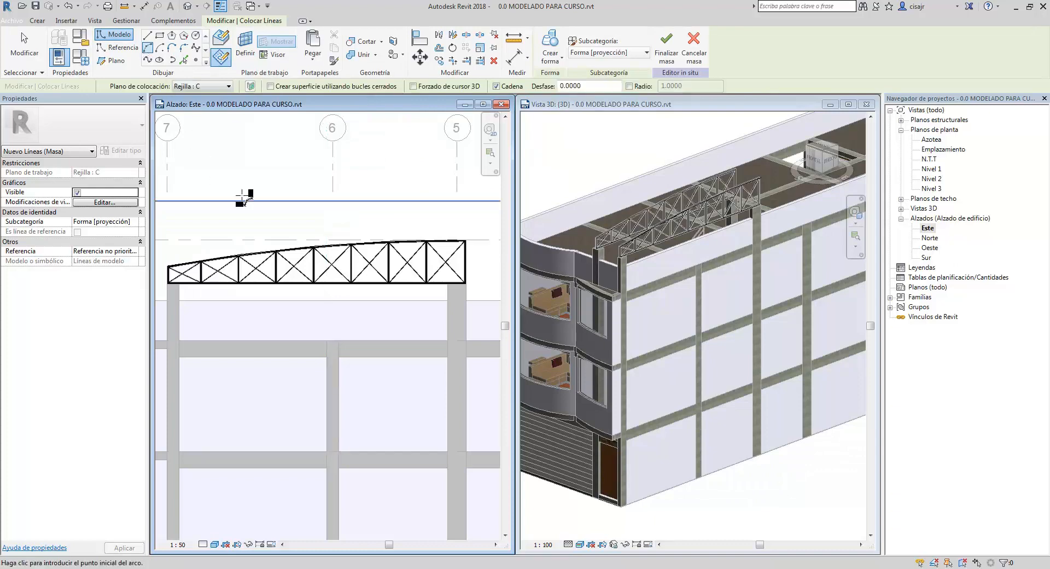
# Draw a model-line arc on Rejilla : C in the Este elevation along the truss's curved top chord, from its upper end at axis 5 to axis 7
pyautogui.scroll(4, 468, 221)
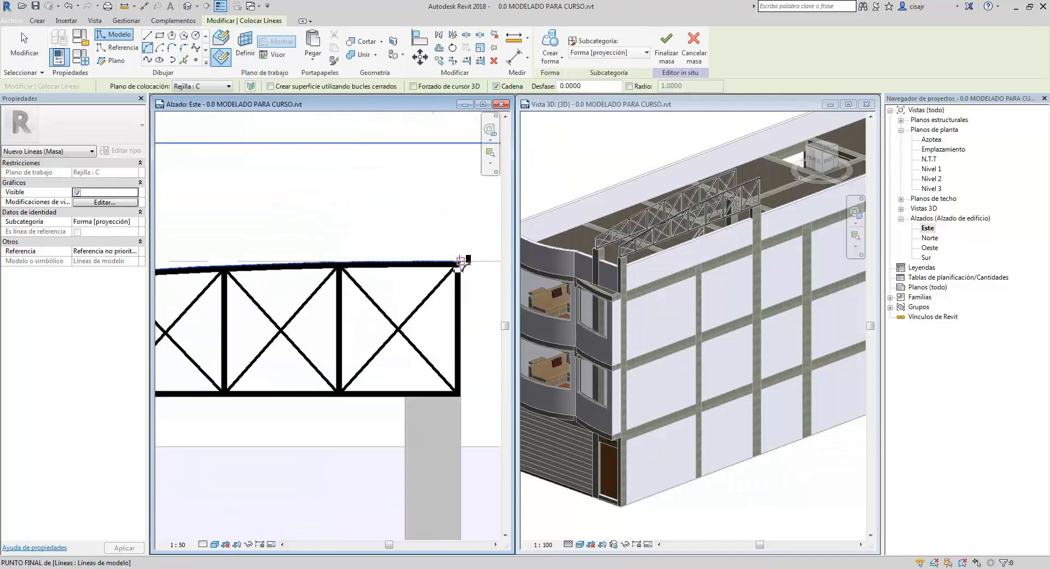
pyautogui.click(443, 263)
pyautogui.scroll(-3, 344, 268)
pyautogui.moveTo(230, 271); pyautogui.dragTo(474, 252, button='middle')
pyautogui.scroll(5, 281, 270)
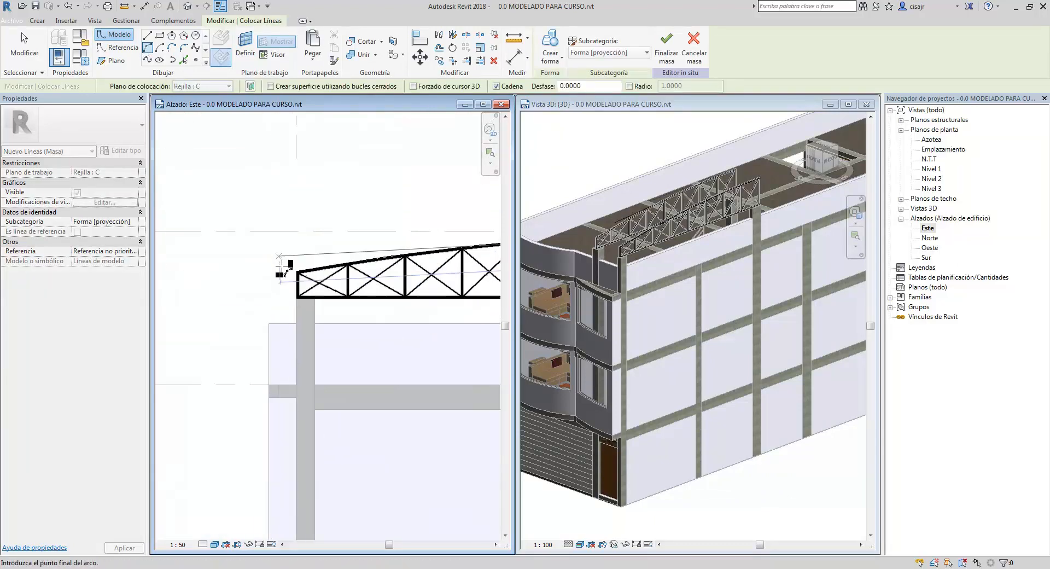
pyautogui.click(332, 281)
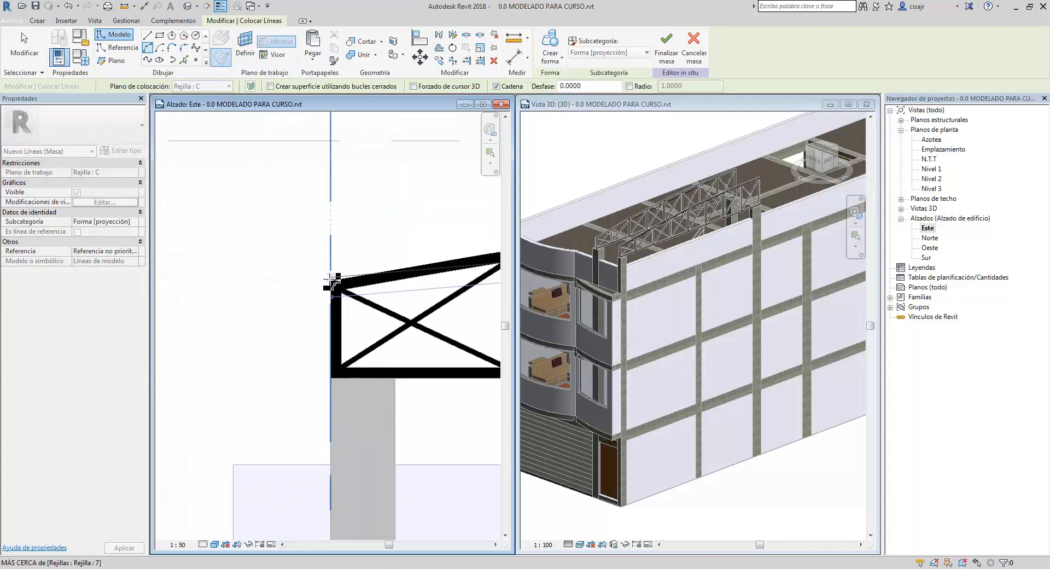
pyautogui.click(406, 270)
pyautogui.scroll(-3, 360, 282)
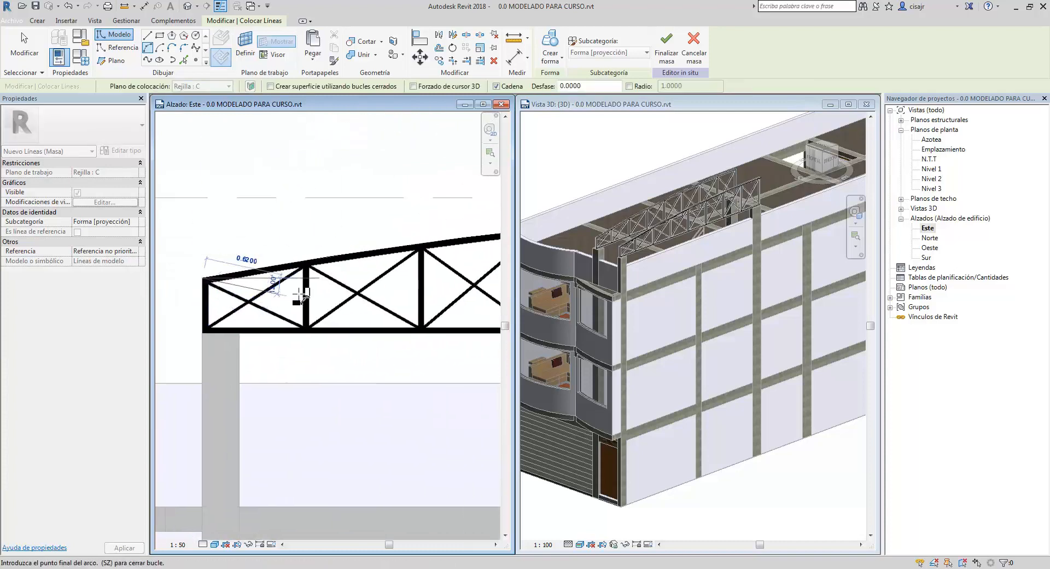
pyautogui.press('Escape')
pyautogui.scroll(-2, 345, 275)
pyautogui.moveTo(481, 307); pyautogui.dragTo(412, 306, button='middle')
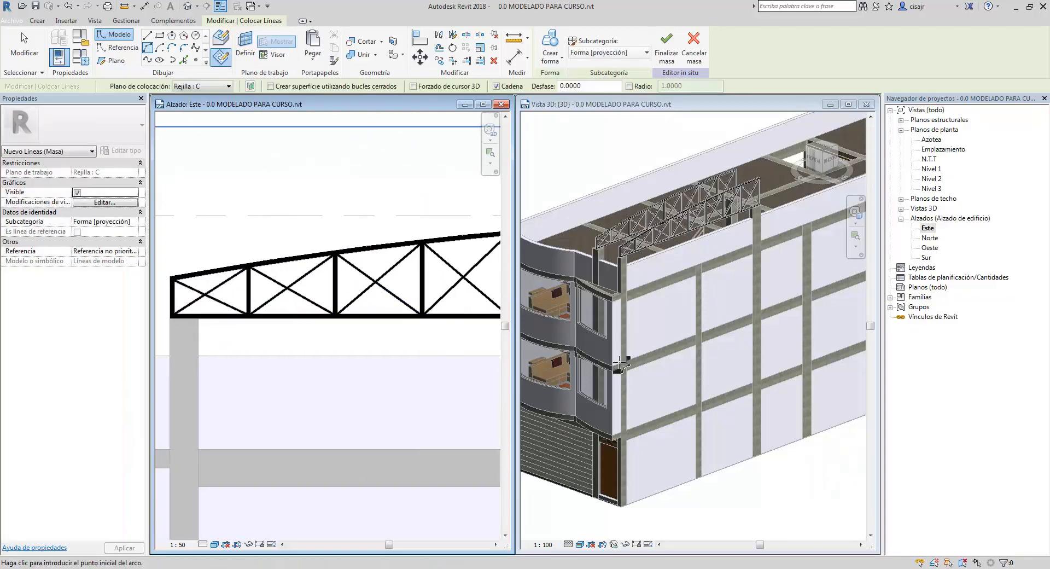
pyautogui.press('Escape')
# Create a mass form from the two arcs along the truss top chords and finish the in-place mass
pyautogui.click(671, 346)
pyautogui.keyDown('shift'); pyautogui.moveTo(664, 307); pyautogui.dragTo(680, 319, button='middle'); pyautogui.keyUp('shift')
pyautogui.scroll(3, 677, 219)
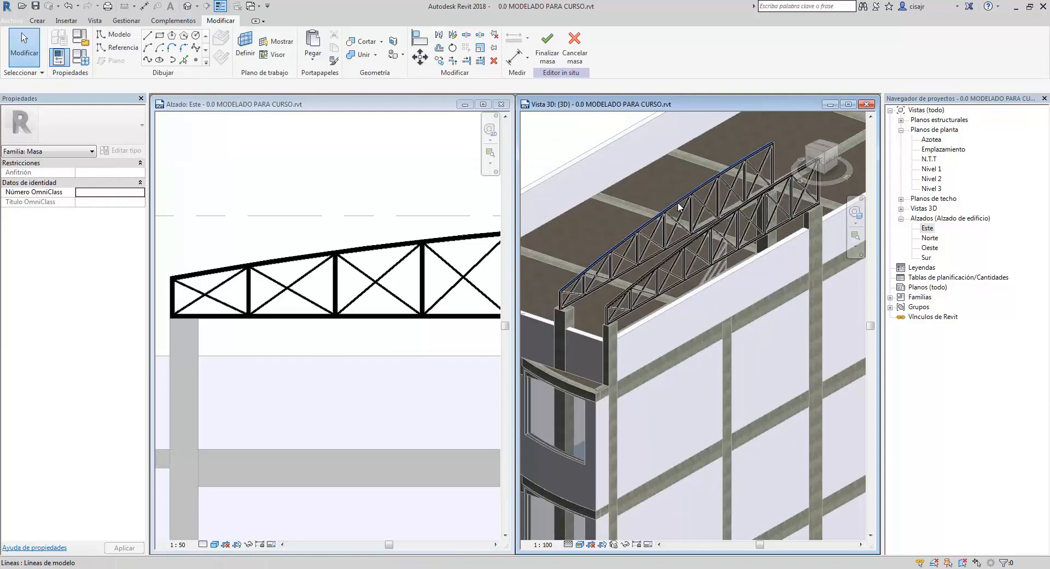
pyautogui.click(678, 207)
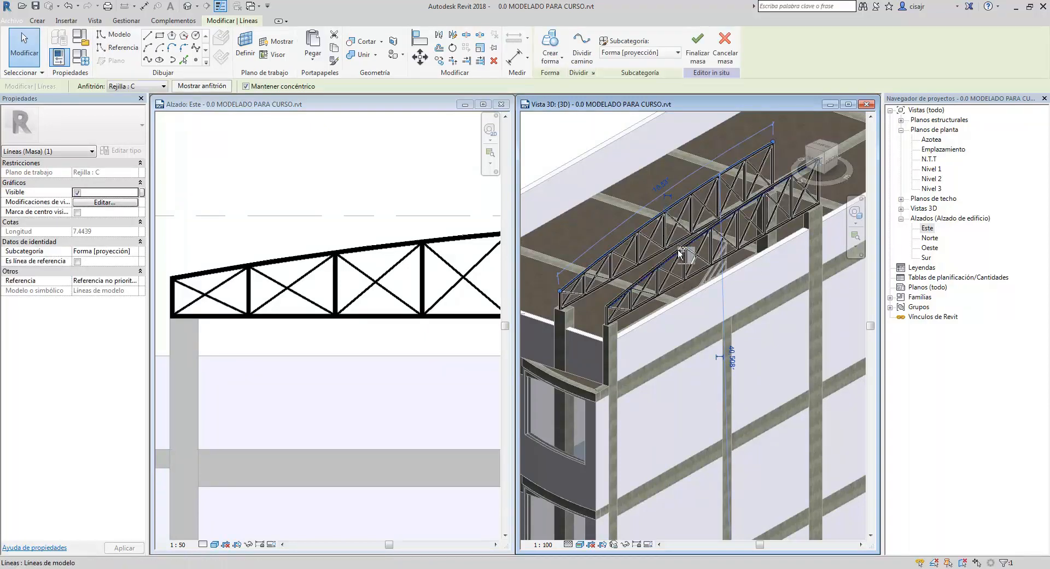
pyautogui.keyDown('ctrl'); pyautogui.click(622, 293); pyautogui.keyUp('ctrl')
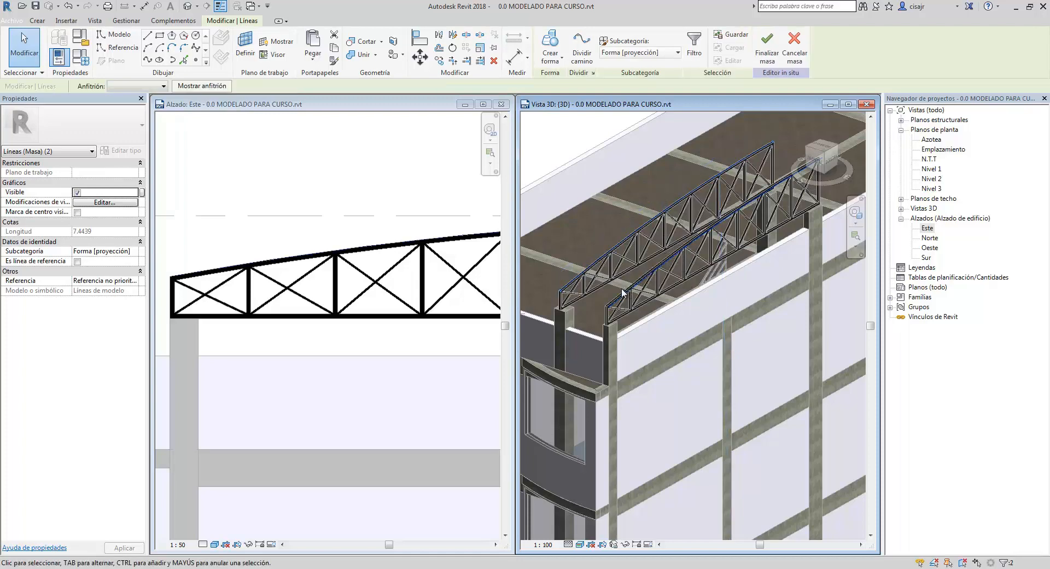
pyautogui.keyDown('shift'); pyautogui.moveTo(673, 204); pyautogui.dragTo(679, 224, button='middle'); pyautogui.keyUp('shift')
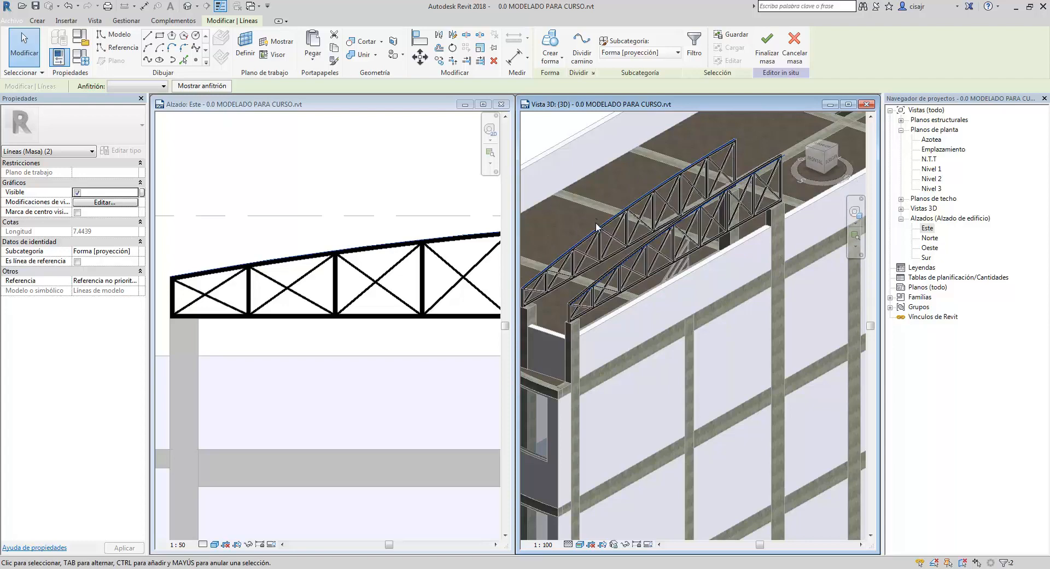
pyautogui.keyDown('shift'); pyautogui.moveTo(597, 226); pyautogui.dragTo(644, 232, button='middle'); pyautogui.keyUp('shift')
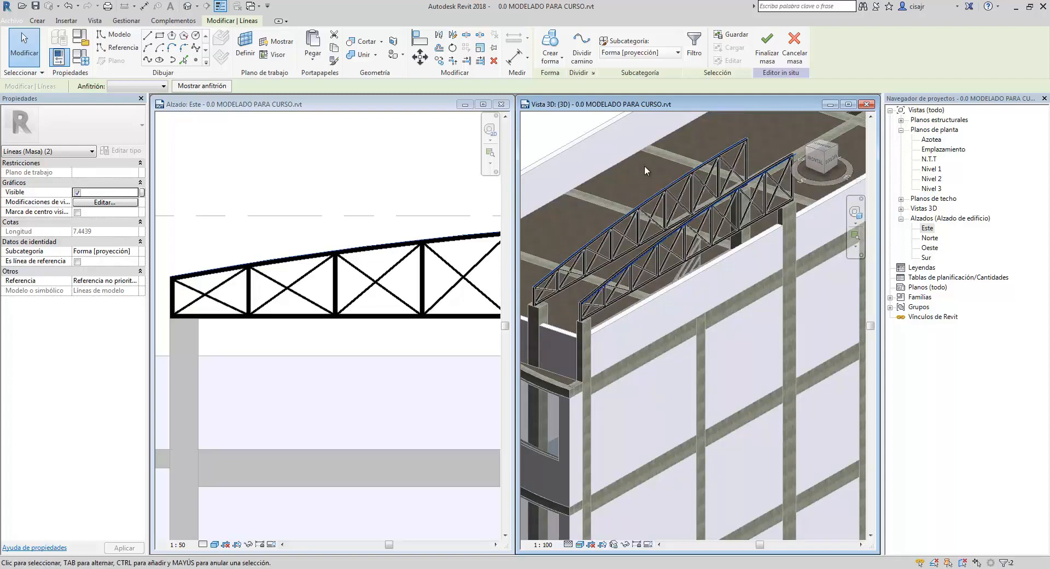
pyautogui.click(551, 38)
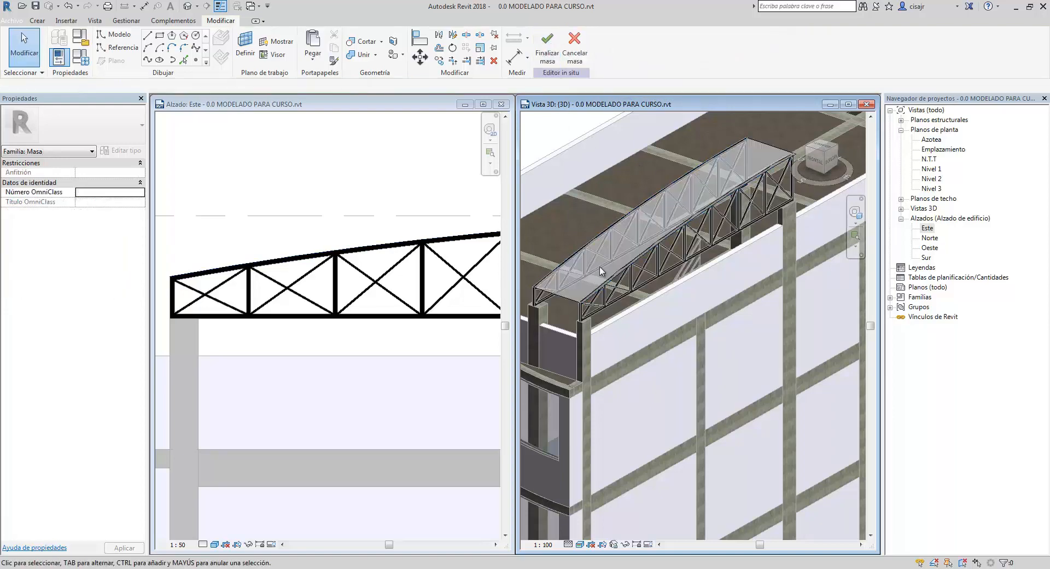
pyautogui.keyDown('shift'); pyautogui.moveTo(698, 290); pyautogui.dragTo(699, 170, button='middle'); pyautogui.keyUp('shift')
pyautogui.click(547, 45)
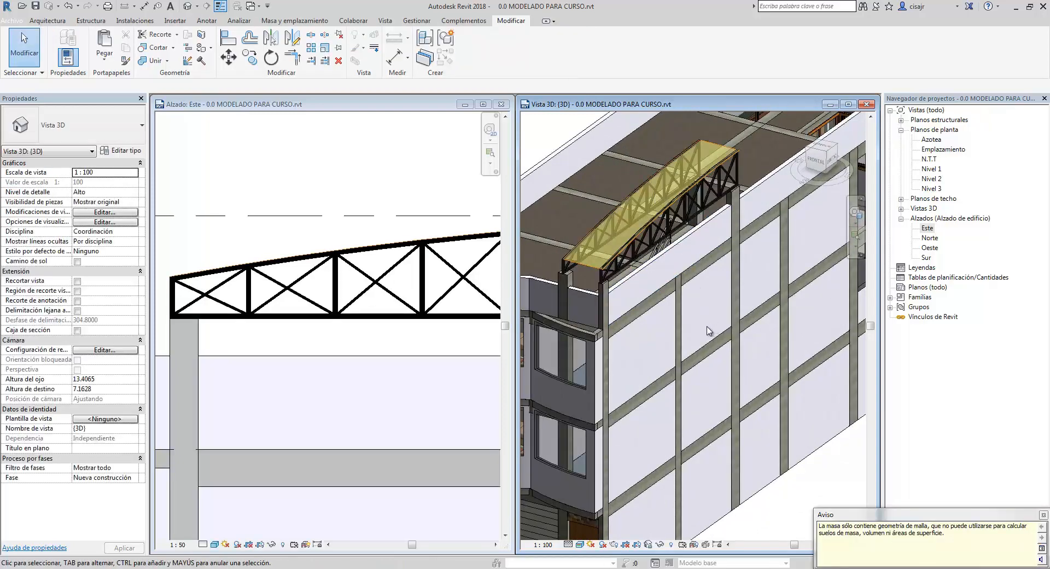
pyautogui.keyDown('shift'); pyautogui.moveTo(696, 328); pyautogui.dragTo(655, 318, button='middle'); pyautogui.keyUp('shift')
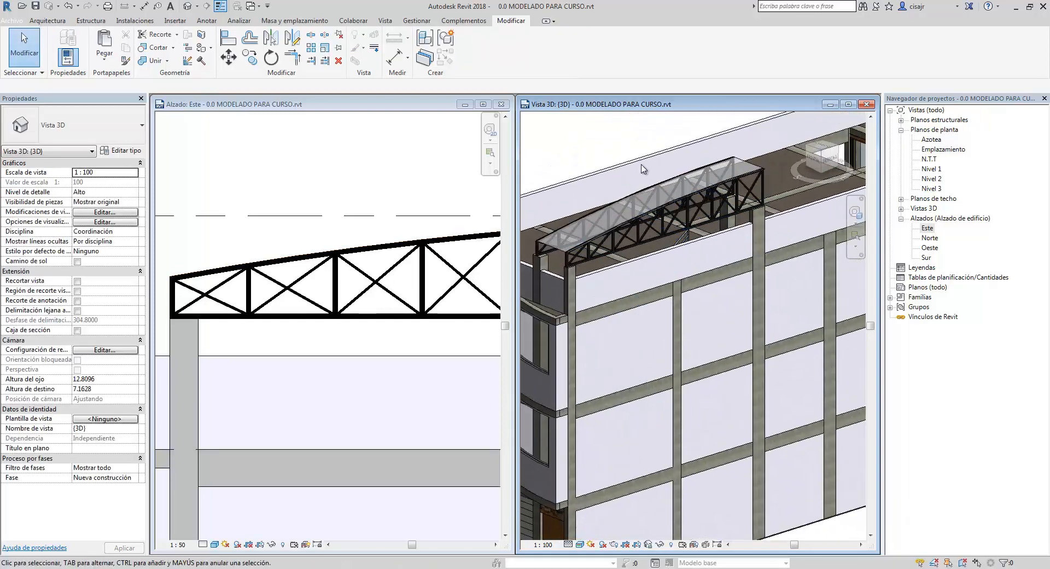
pyautogui.keyDown('shift'); pyautogui.moveTo(656, 227); pyautogui.dragTo(577, 219, button='middle'); pyautogui.keyUp('shift')
pyautogui.scroll(-1, 676, 232)
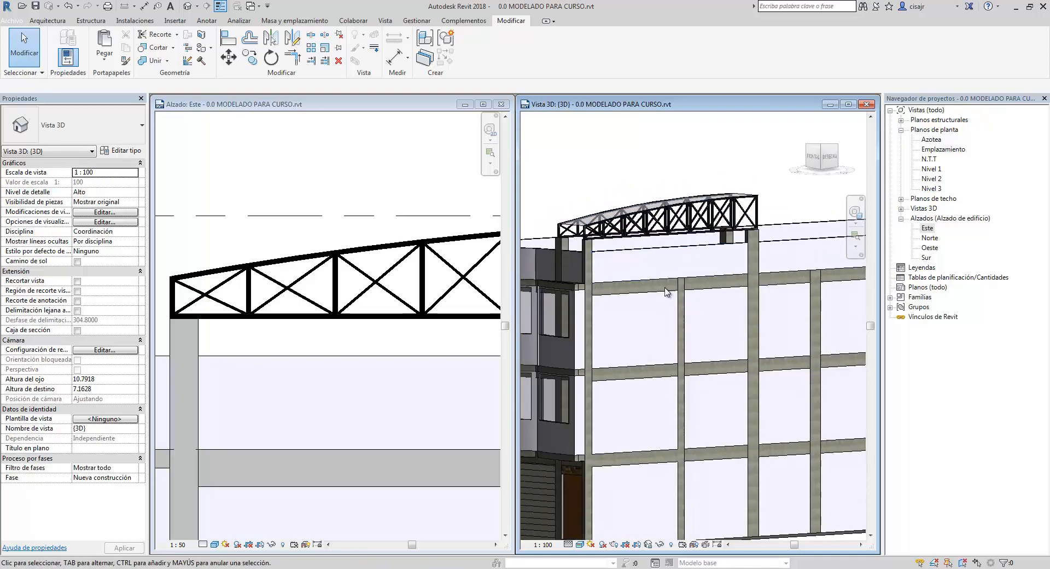
pyautogui.keyDown('shift'); pyautogui.moveTo(650, 260); pyautogui.dragTo(588, 235, button='middle'); pyautogui.keyUp('shift')
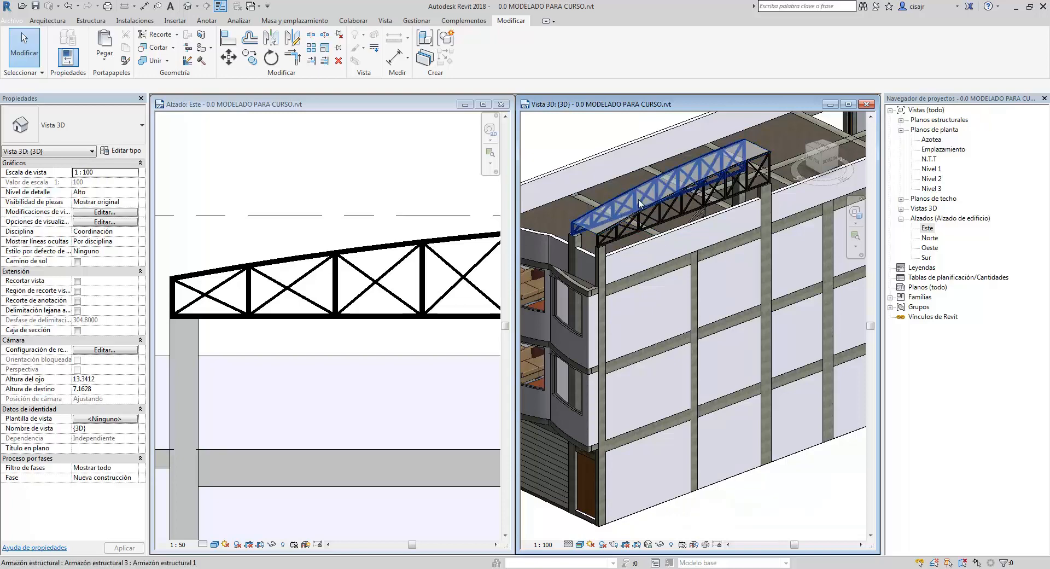
pyautogui.click(591, 235)
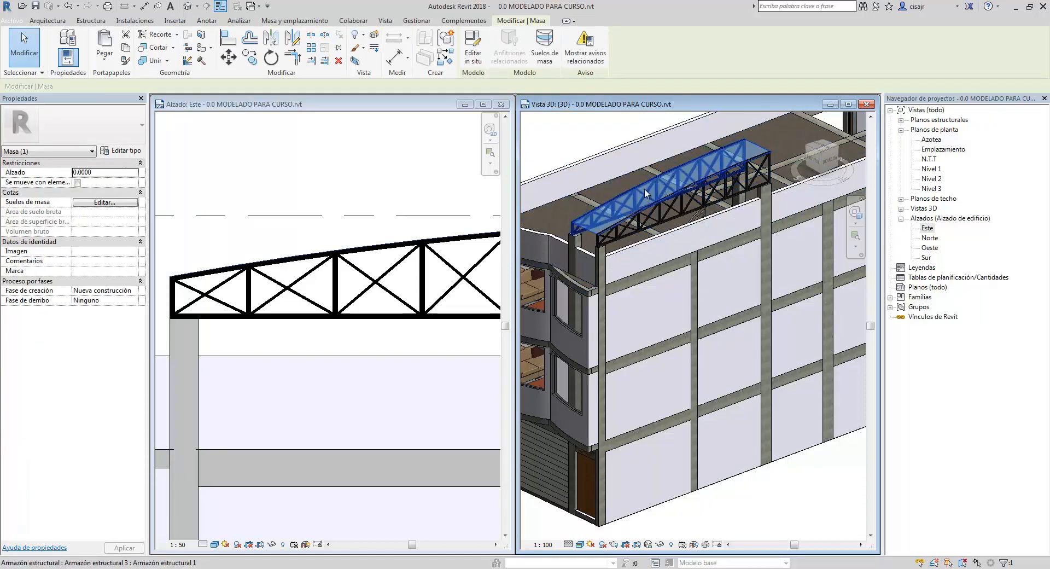
pyautogui.press('Escape')
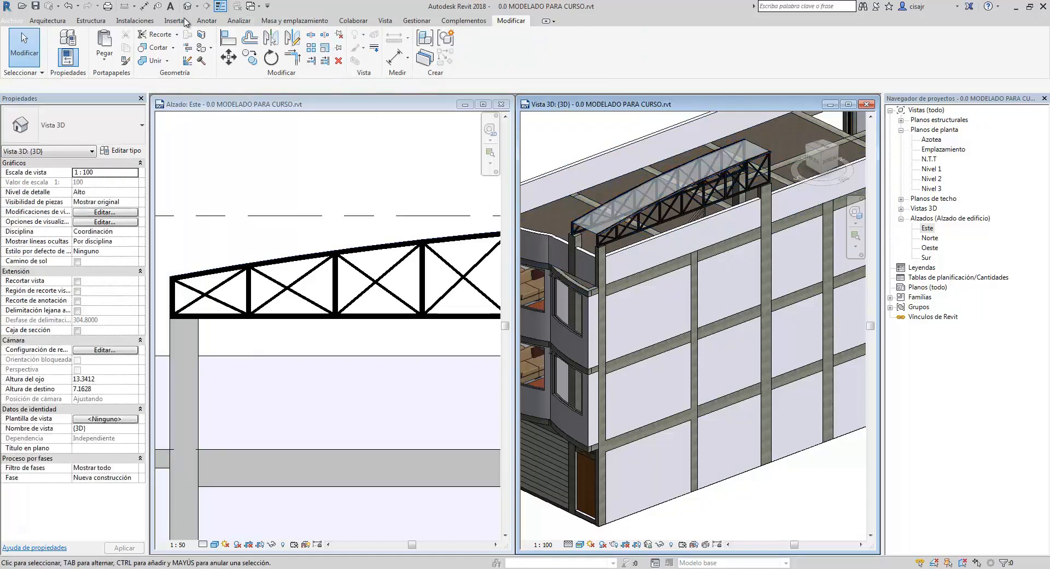
# Create a roof by face of type Cubierta básica Genérico - 125 mm on the curved mass surface over the trusses
pyautogui.click(282, 22)
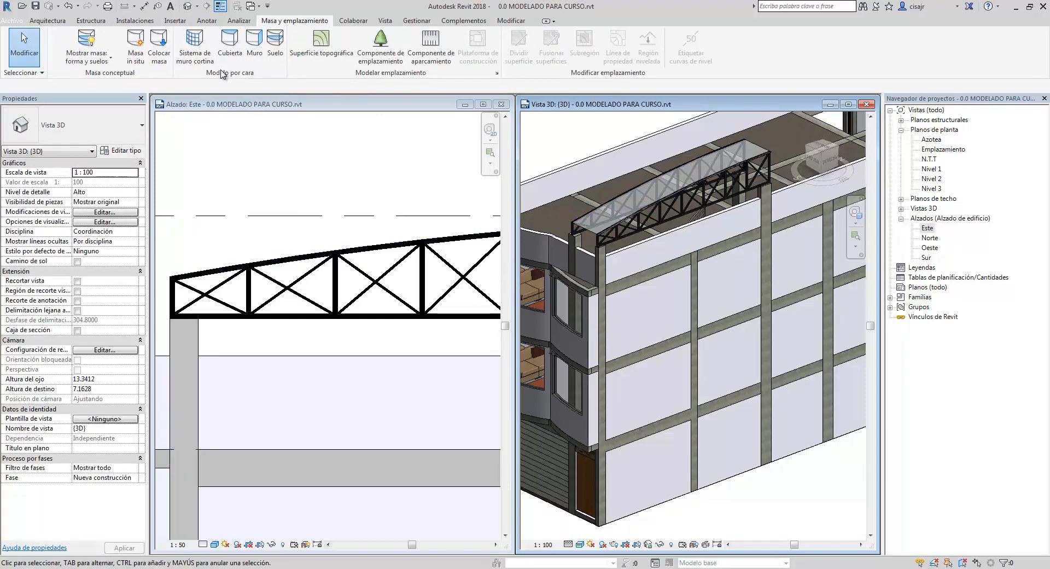
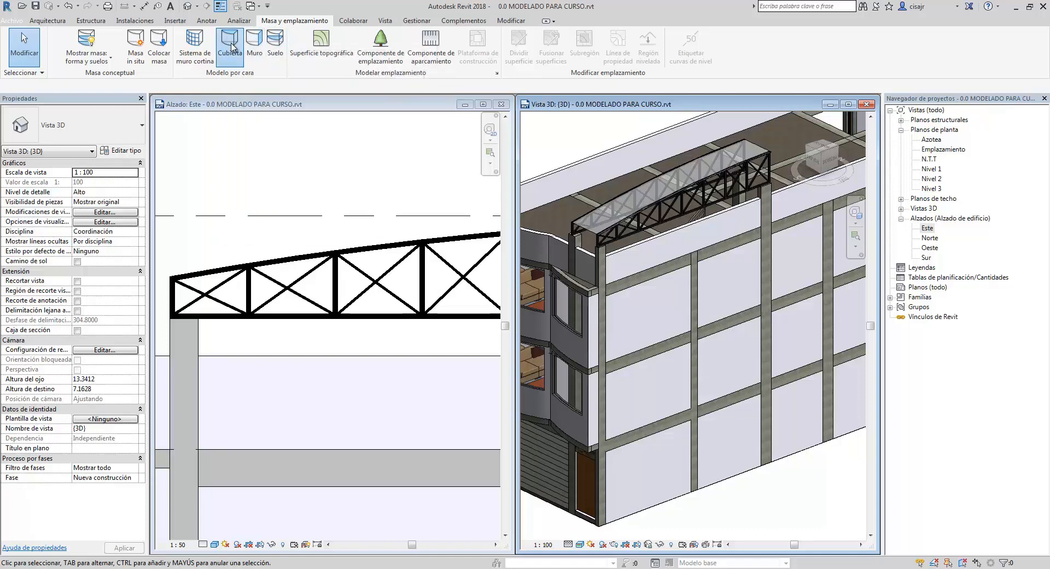
pyautogui.click(232, 48)
pyautogui.click(116, 131)
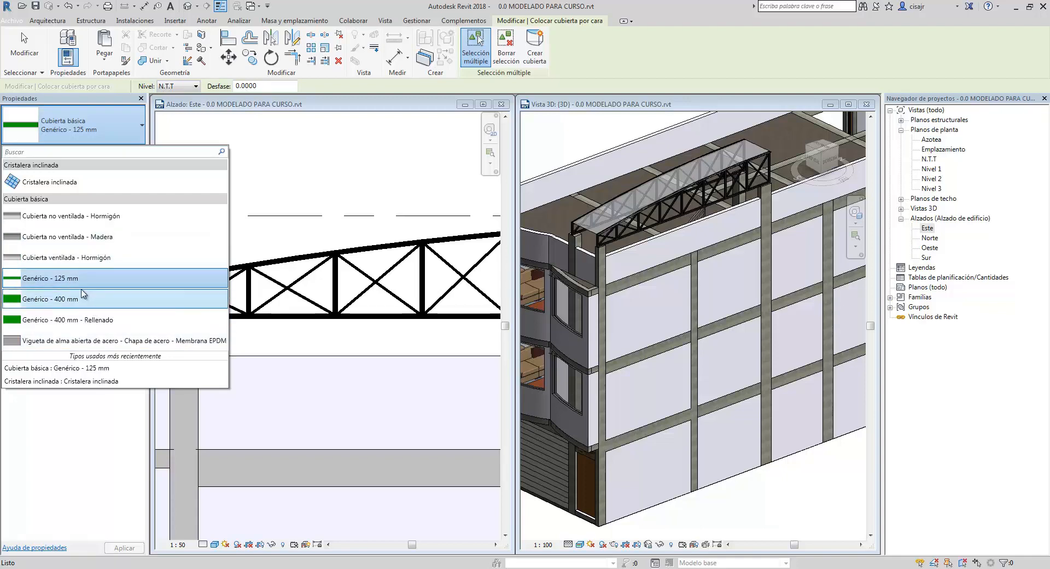
pyautogui.click(79, 280)
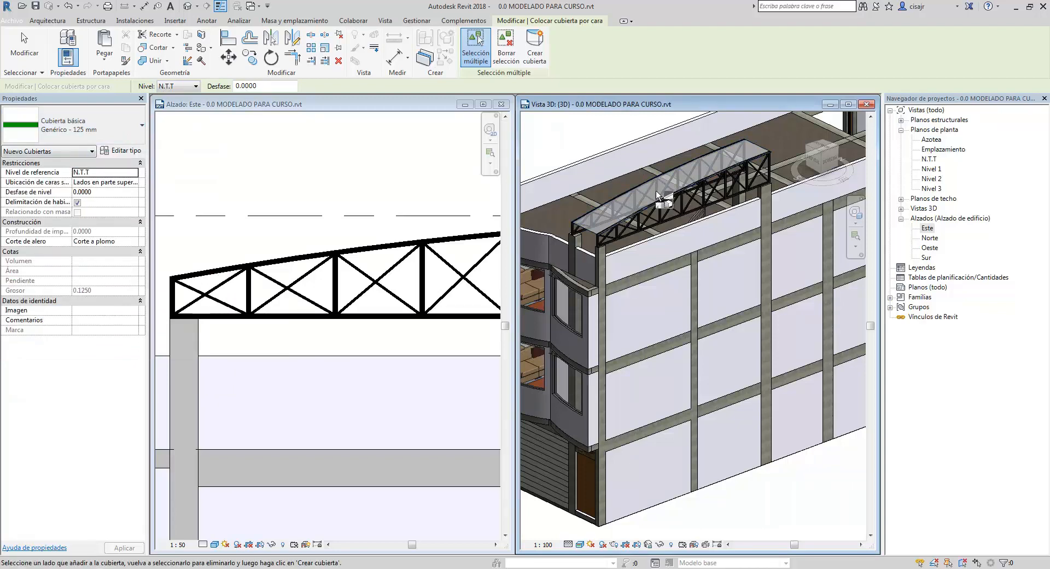
pyautogui.click(589, 236)
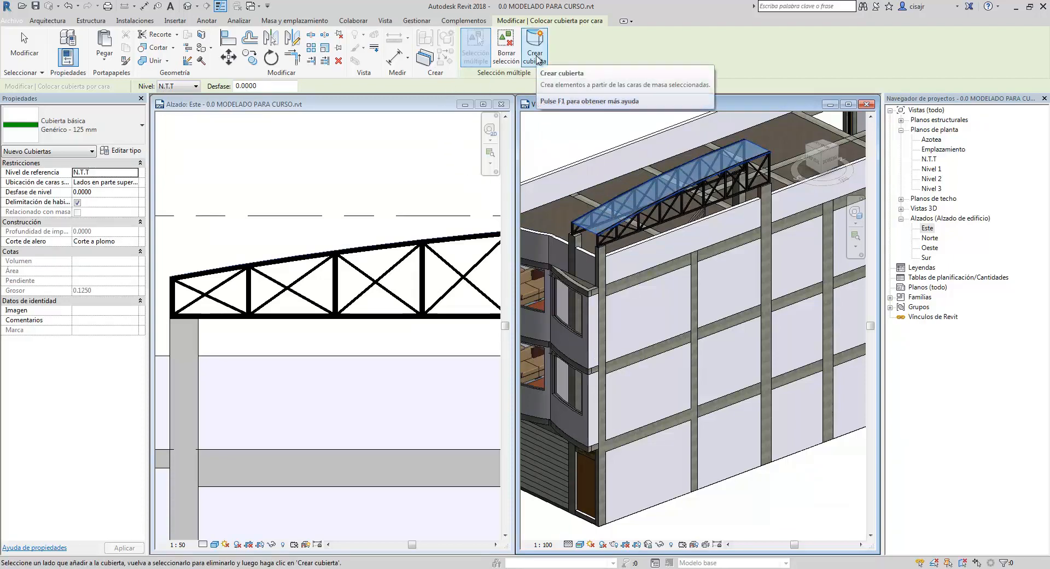
pyautogui.click(536, 57)
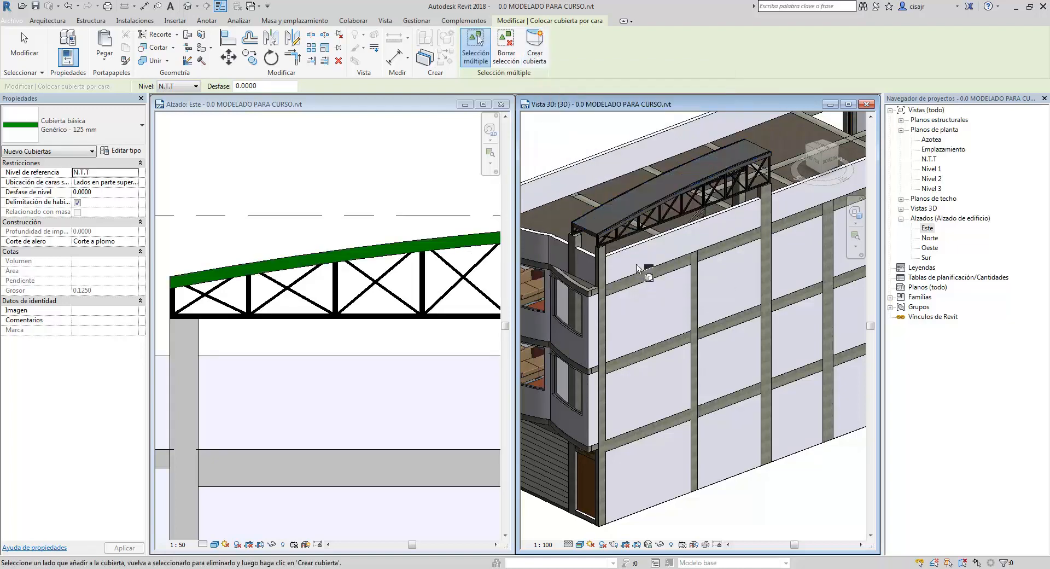
pyautogui.press('Escape')
# Select the new roof resting on the two trusses in the 3D view
pyautogui.scroll(-2, 664, 230)
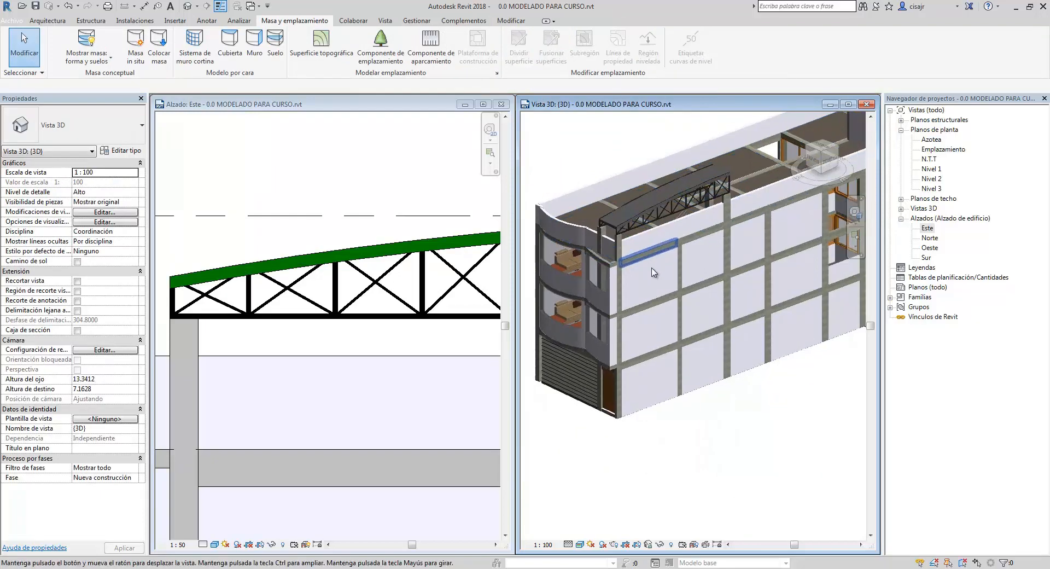
pyautogui.scroll(5, 607, 246)
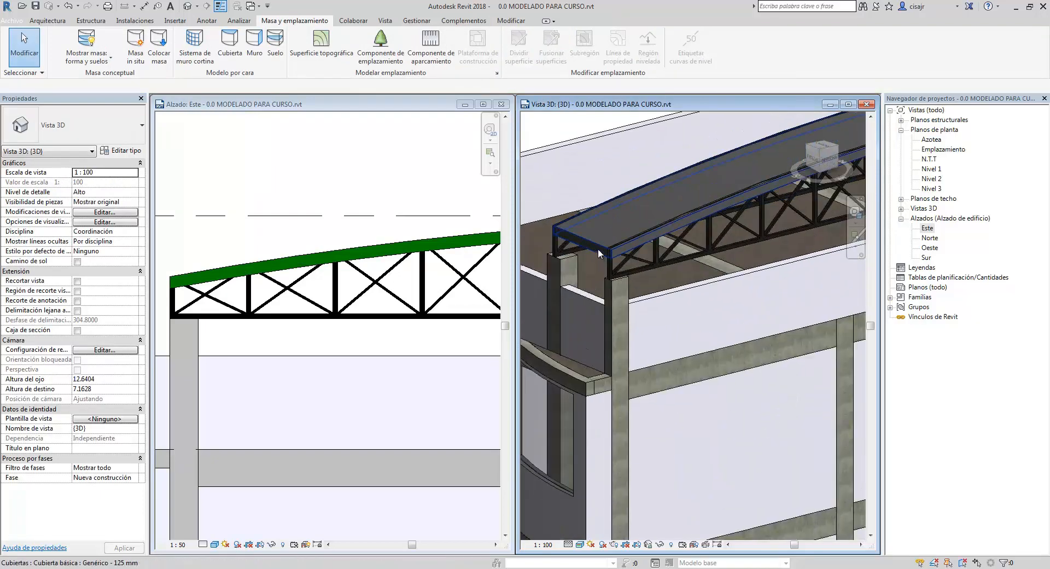
pyautogui.click(607, 246)
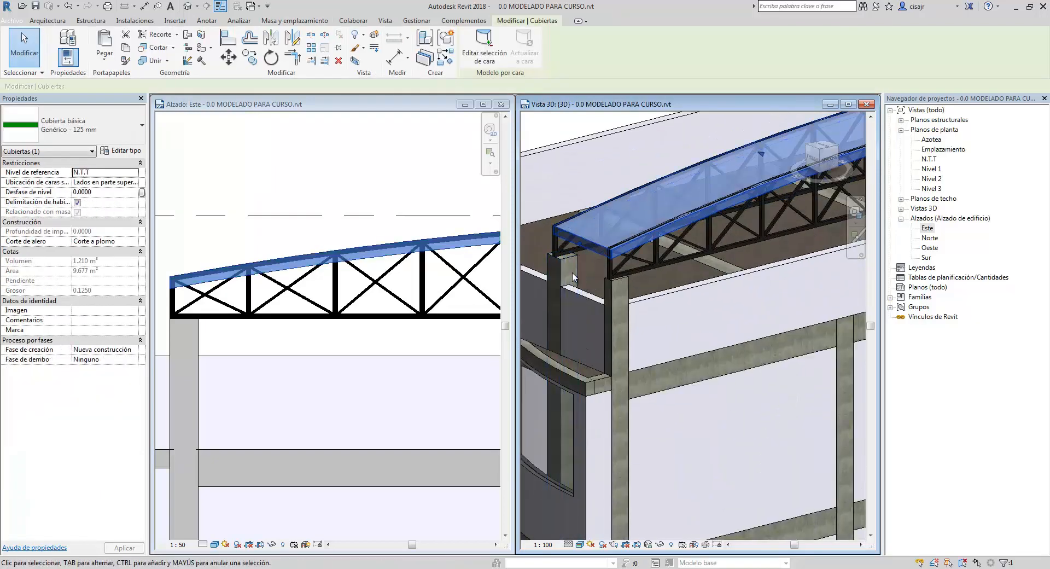
pyautogui.scroll(-5, 573, 276)
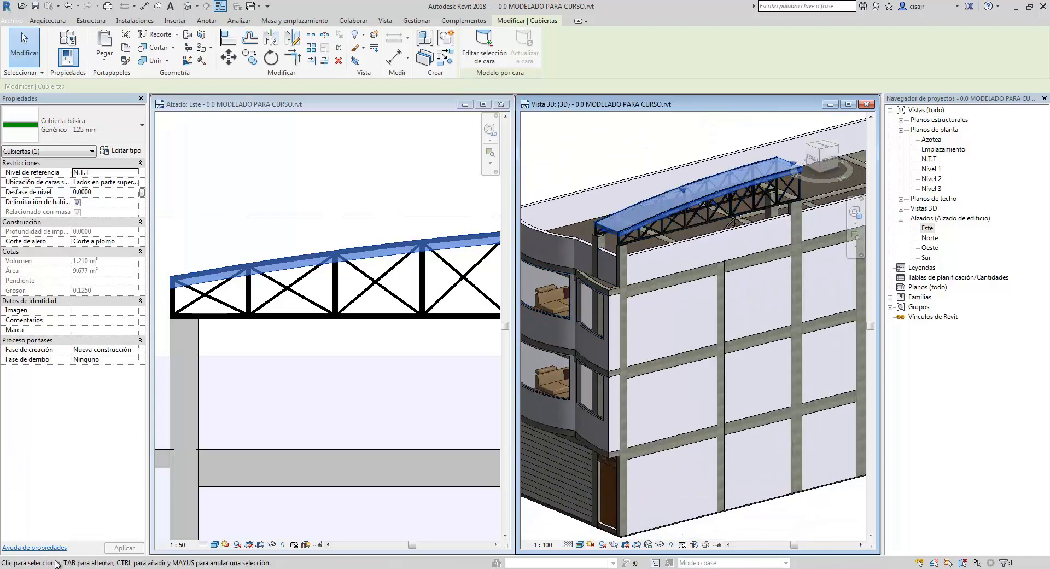
# Switch to the Chrome browser and examine the thicknesses and sizes of the polycarbonate sheets in Sodimac's Policarbonato catalogue
pyautogui.moveTo(71, 567)
pyautogui.click(71, 522)
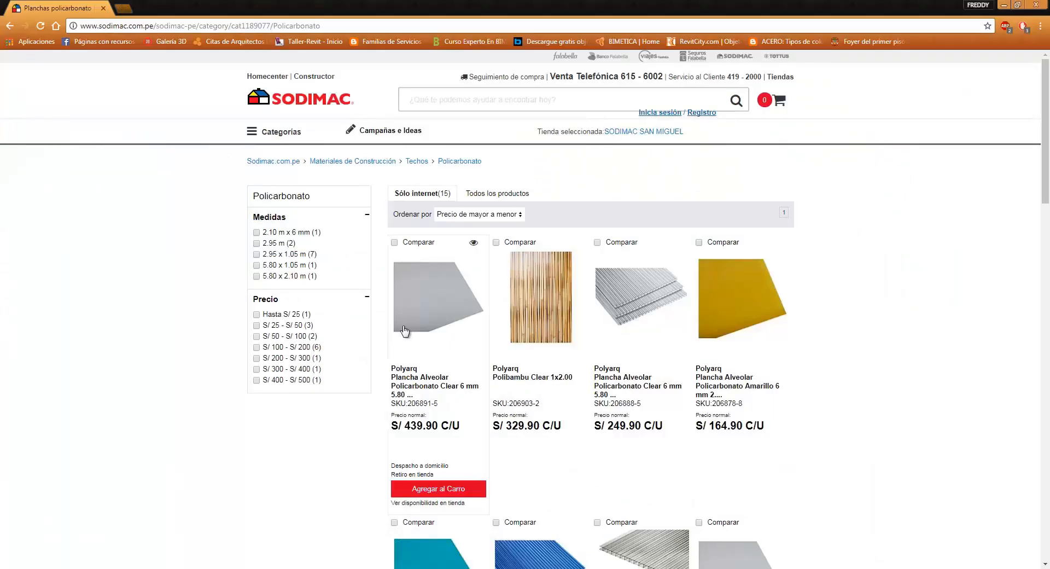
pyautogui.scroll(-1, 534, 188)
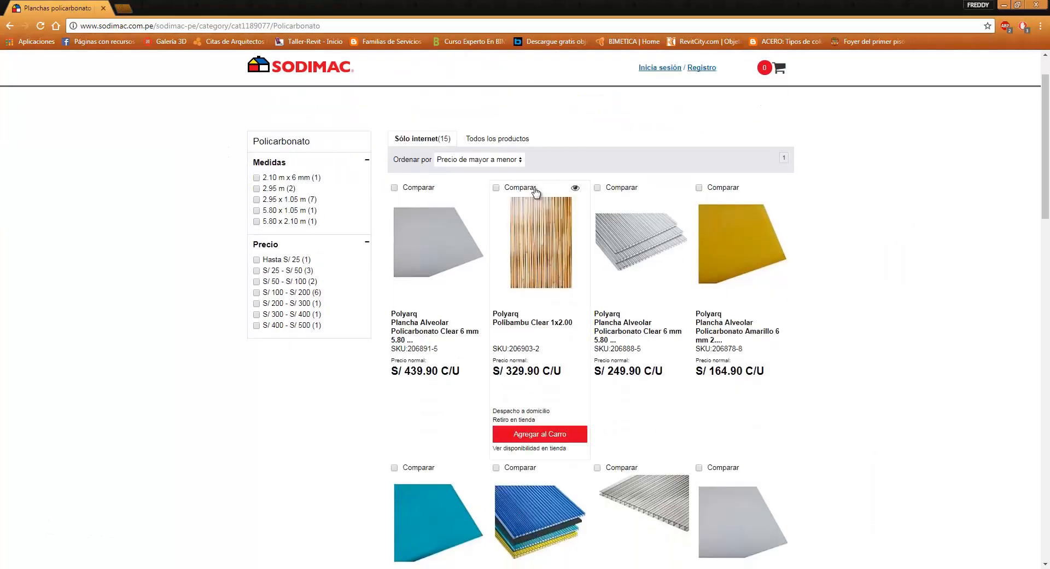
pyautogui.scroll(-2, 574, 197)
pyautogui.scroll(2, 580, 222)
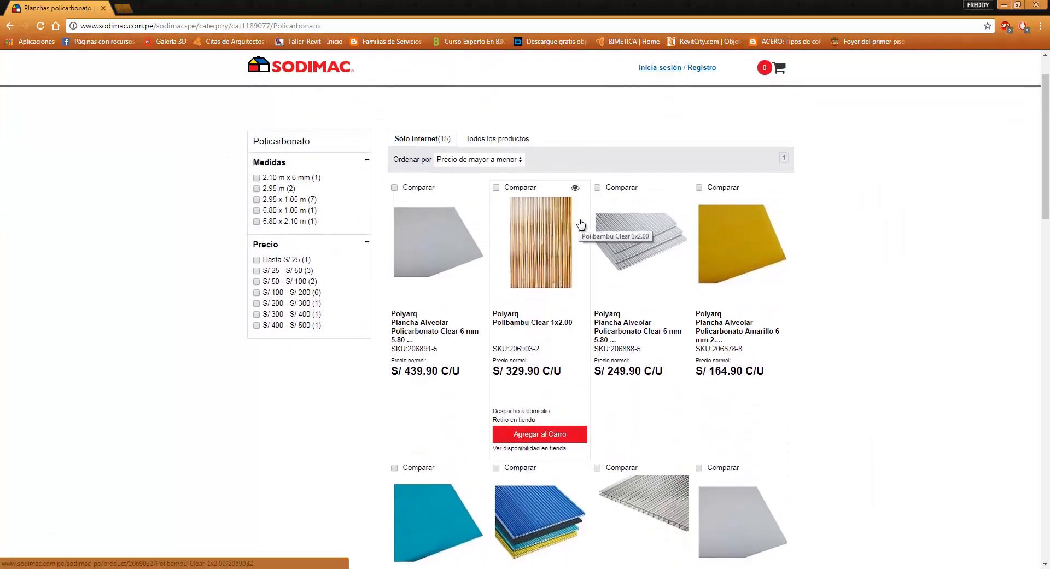
pyautogui.scroll(-1, 580, 227)
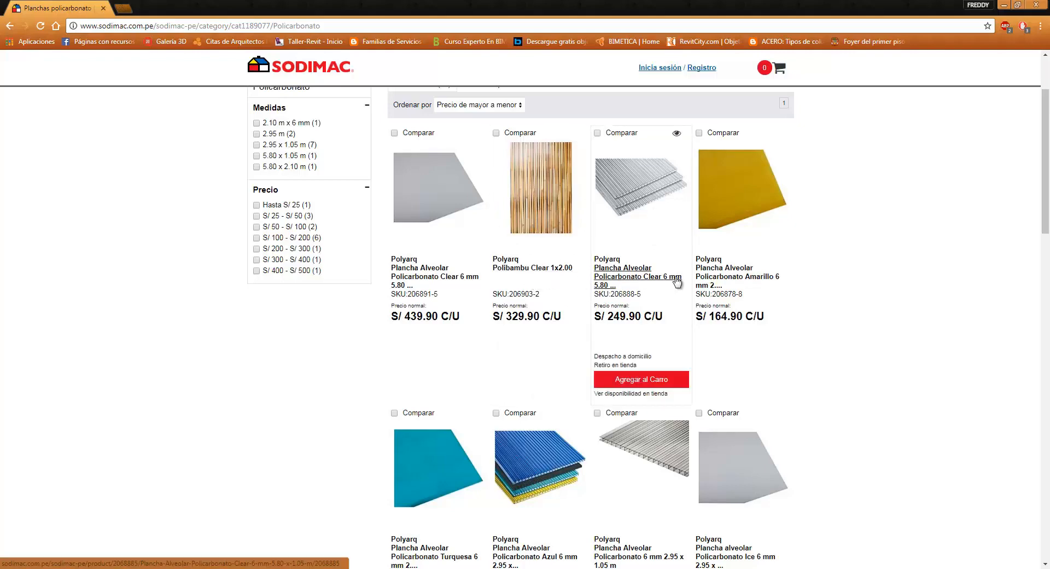
pyautogui.scroll(-1, 775, 298)
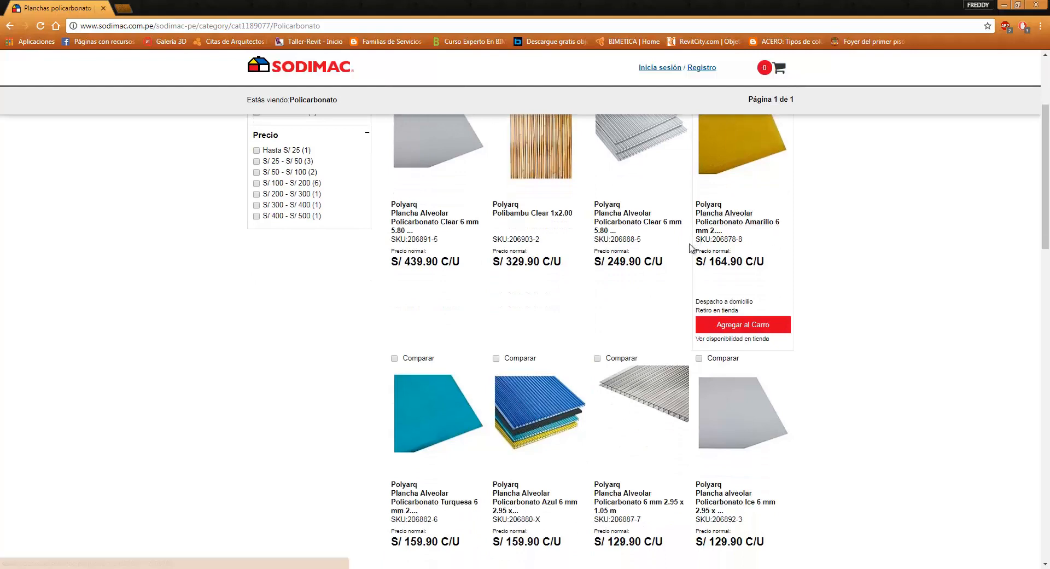
pyautogui.scroll(-3, 690, 247)
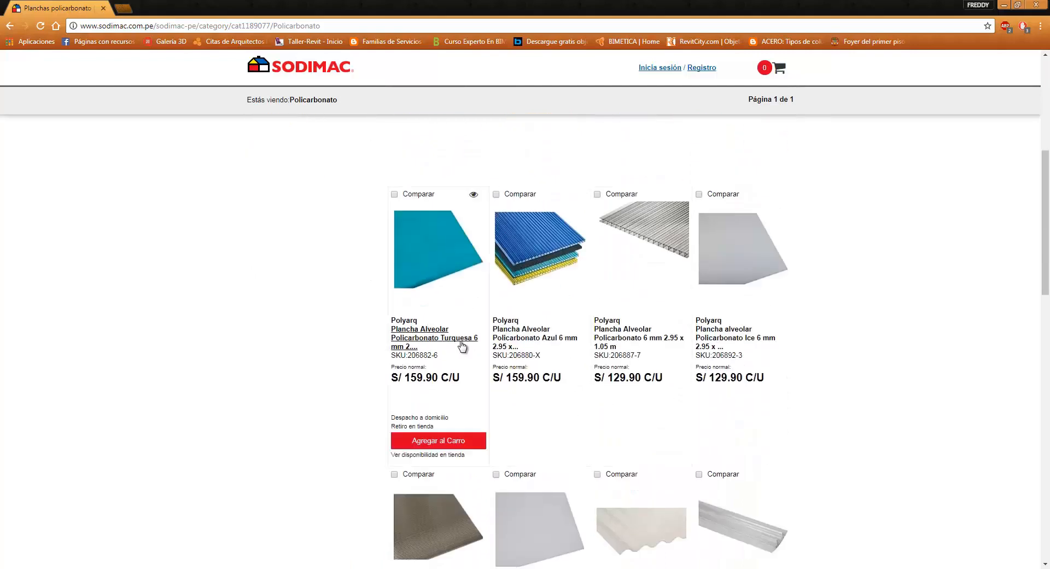
pyautogui.scroll(-1, 632, 334)
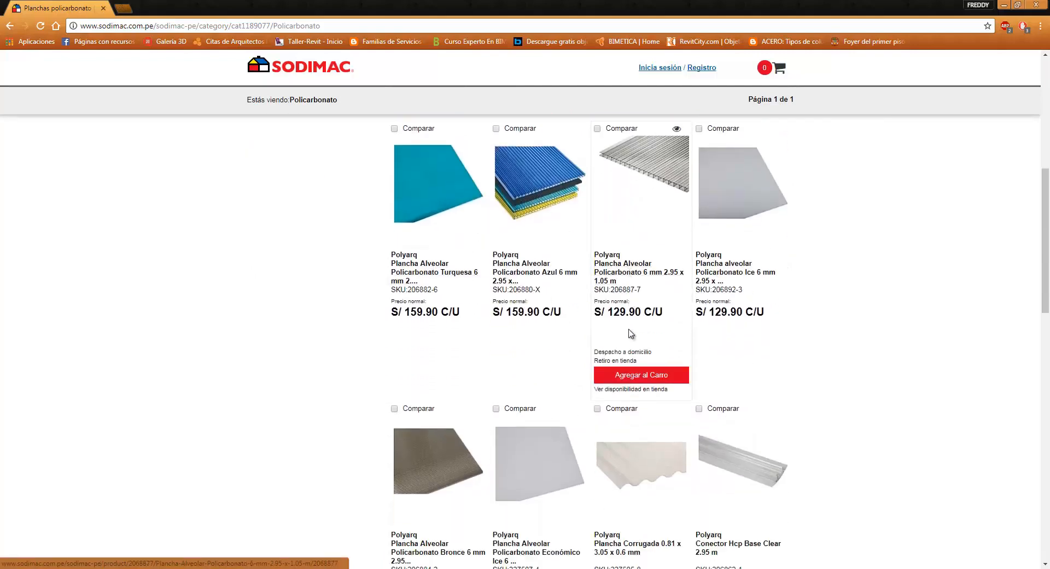
pyautogui.scroll(2, 659, 252)
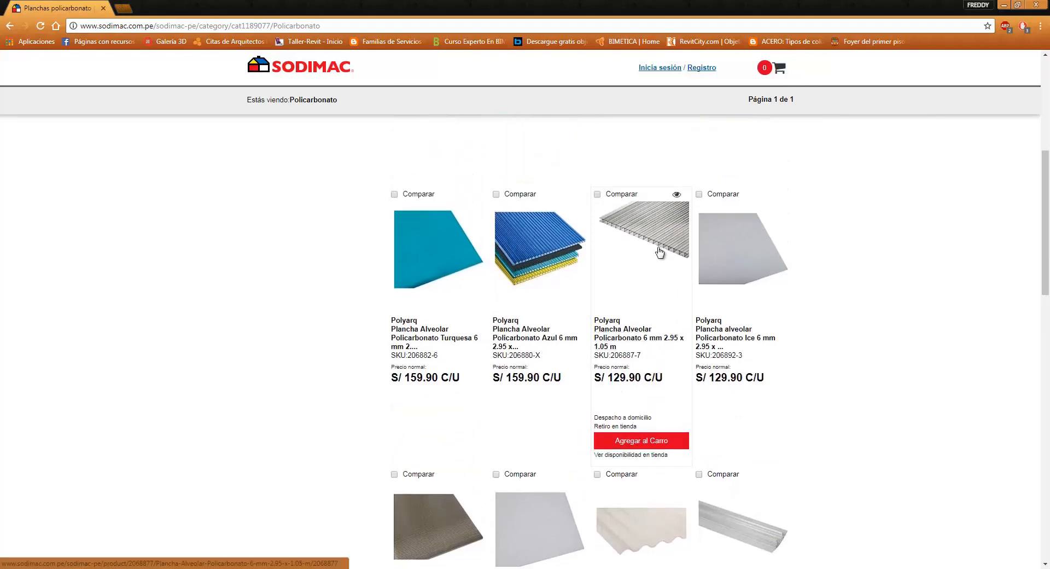
# Return to Revit and duplicate the selected roof's type under the name Cobertura Policarbonato
pyautogui.scroll(-3, 604, 297)
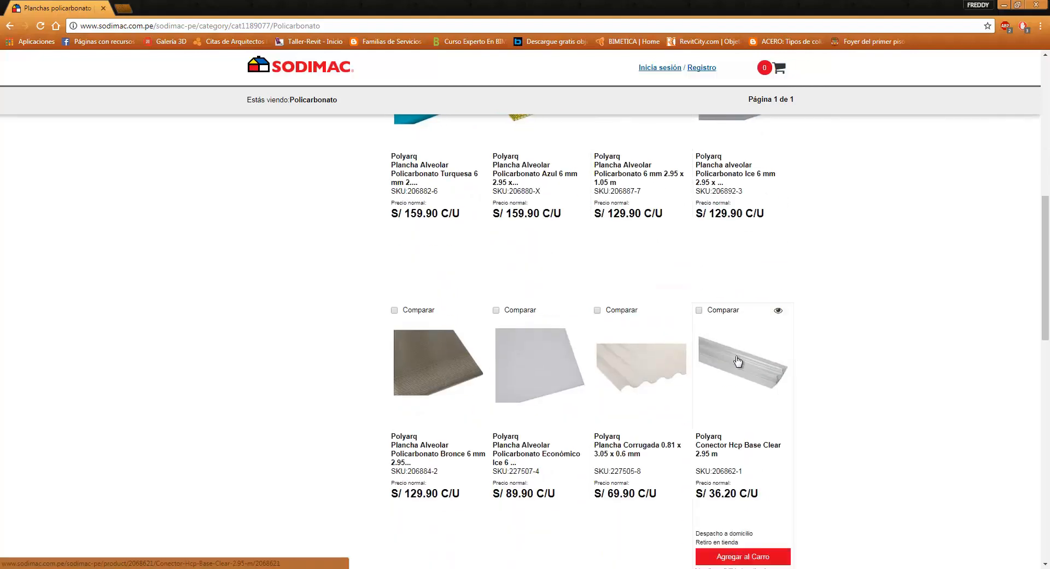
pyautogui.scroll(-1, 683, 380)
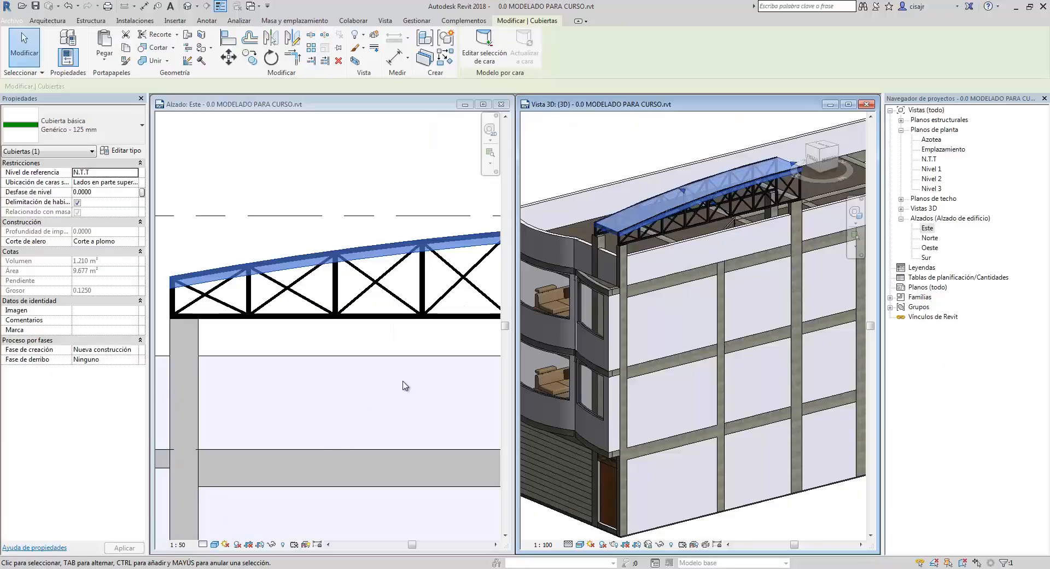
pyautogui.click(125, 151)
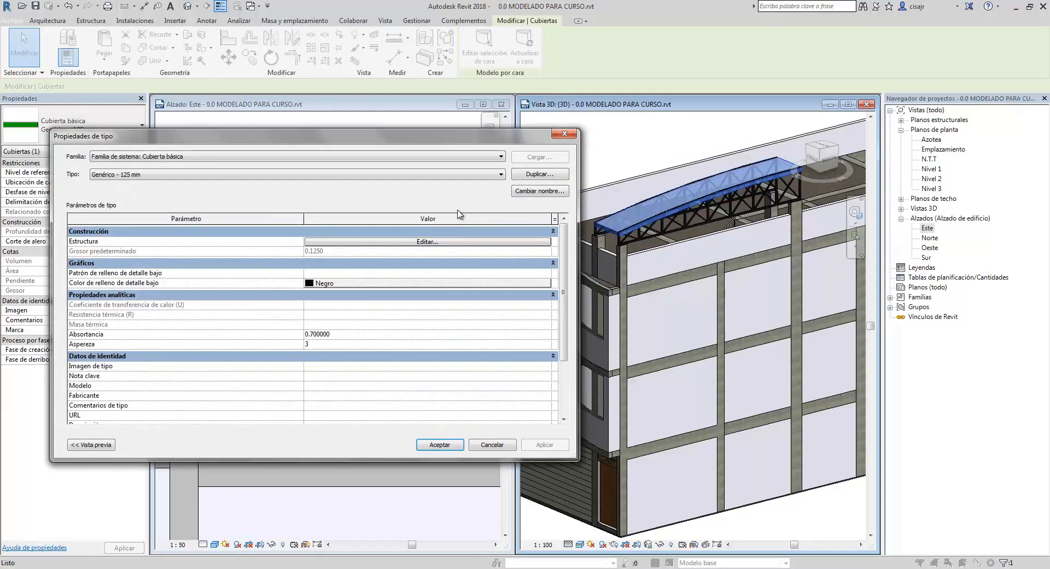
pyautogui.click(557, 175)
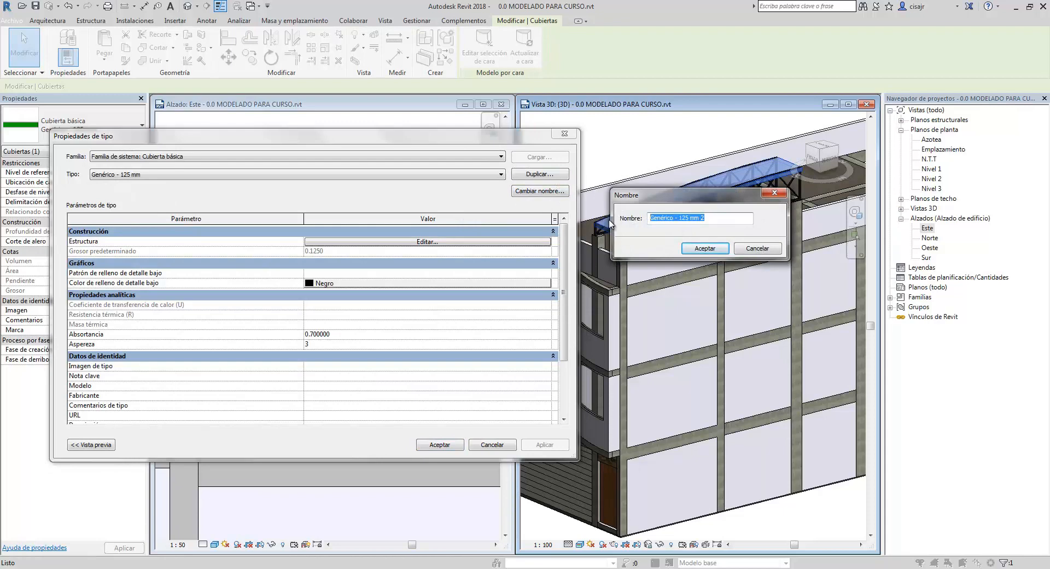
pyautogui.write('Cobertura Policarbonato')
pyautogui.click(705, 248)
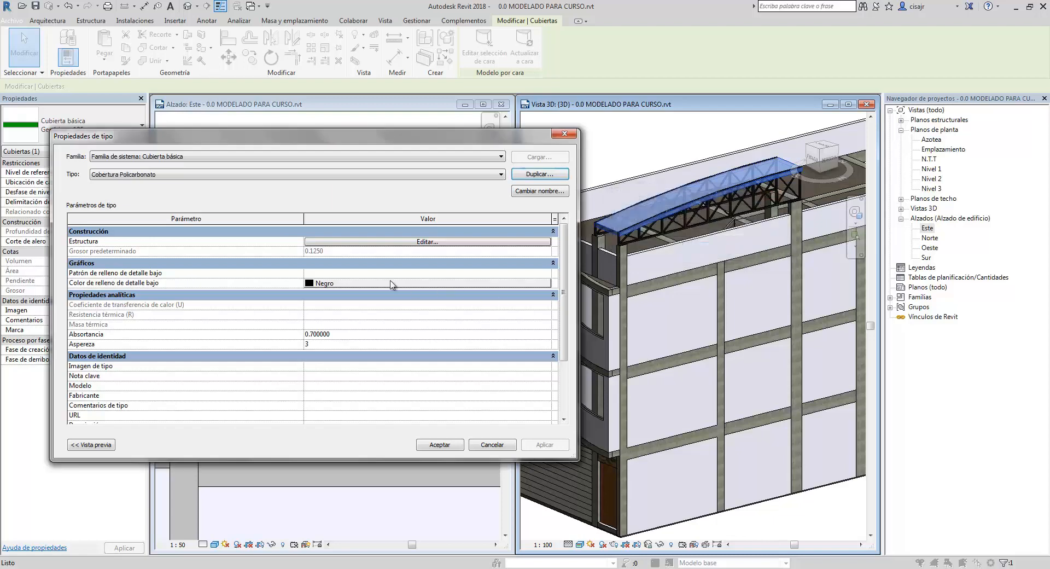
# Set the thickness of the structure layer to 0.0060 in the Cobertura Policarbonato roof type's assembly
pyautogui.click(418, 242)
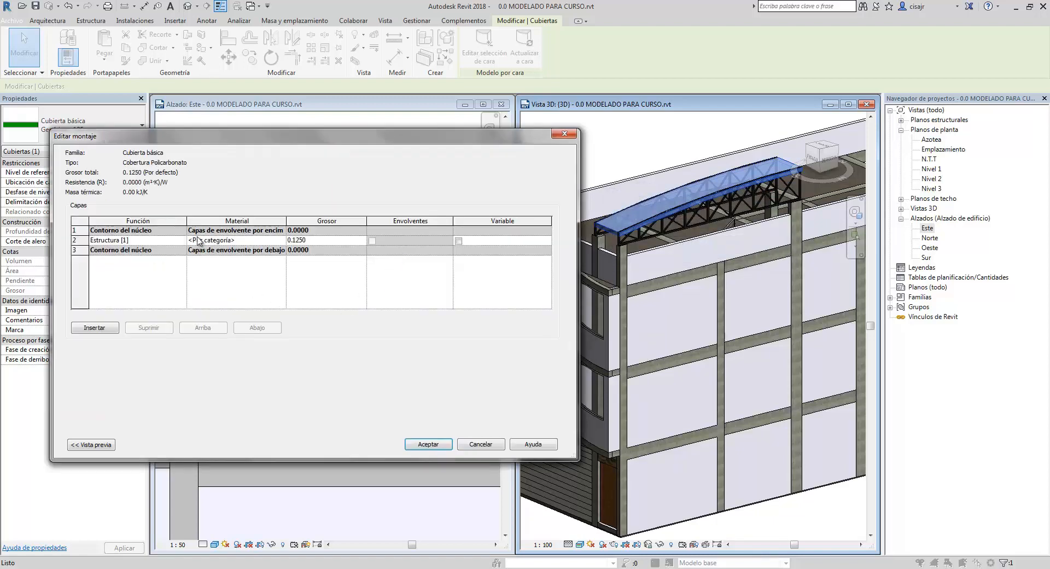
pyautogui.click(321, 240)
pyautogui.press('BackSpace')
# Create a new material named Policarbonato from the structure layer's material setting and show its identity data
pyautogui.click(280, 241)
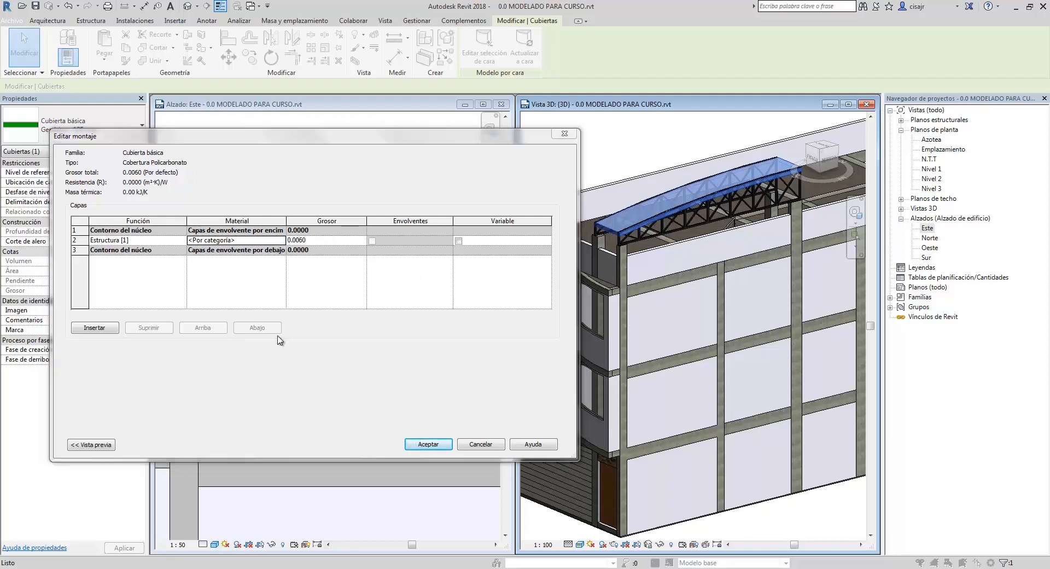
pyautogui.click(105, 308)
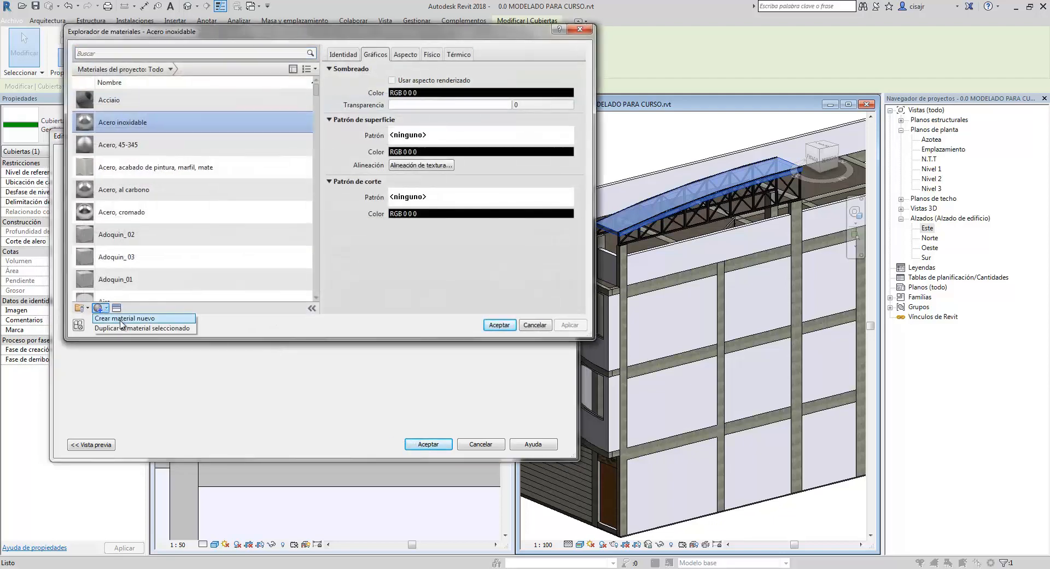
pyautogui.click(121, 318)
pyautogui.scroll(-2, 175, 246)
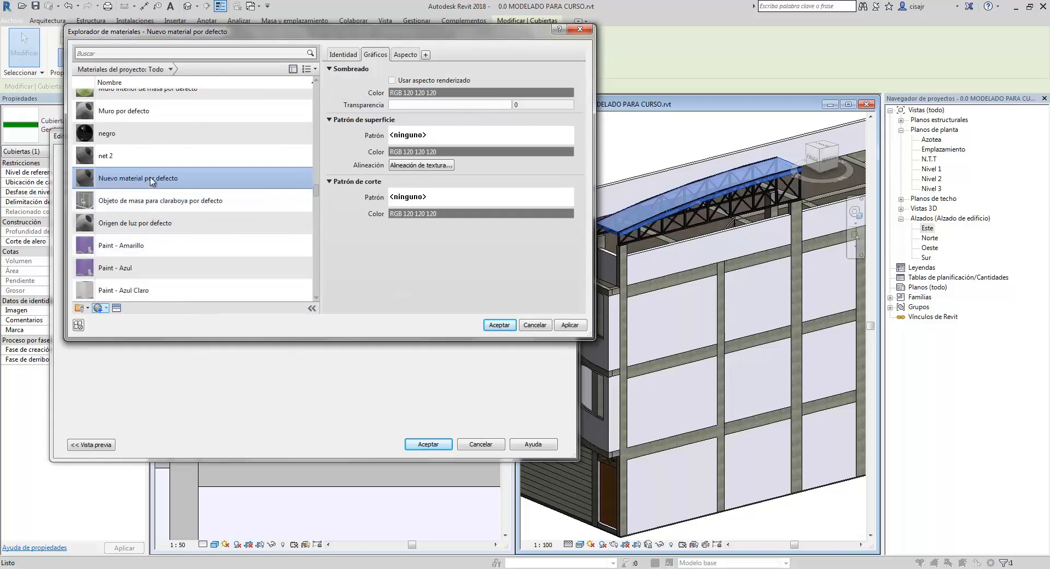
pyautogui.rightClick(159, 176)
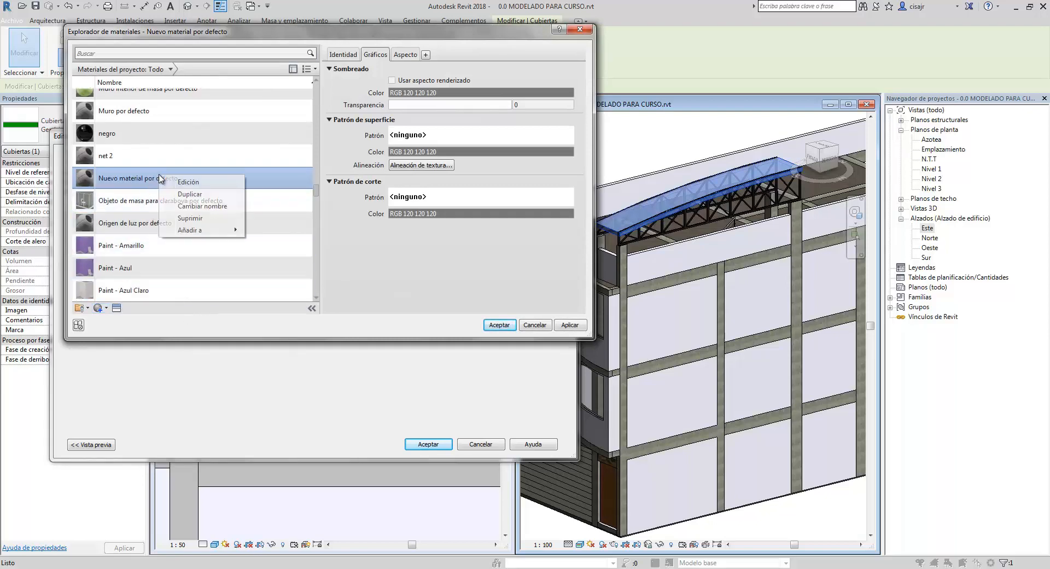
pyautogui.click(180, 206)
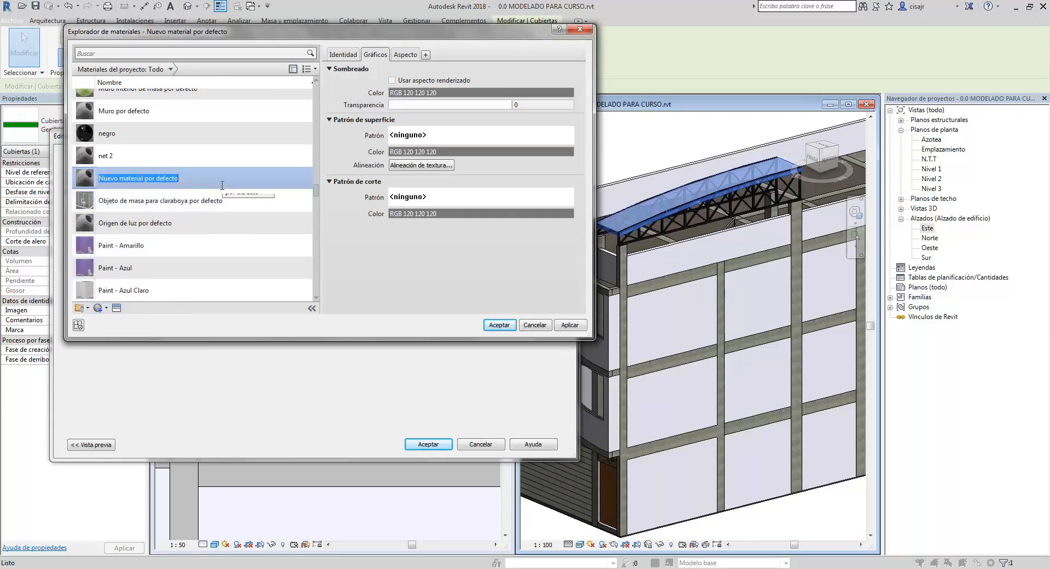
pyautogui.write('Policarbonato')
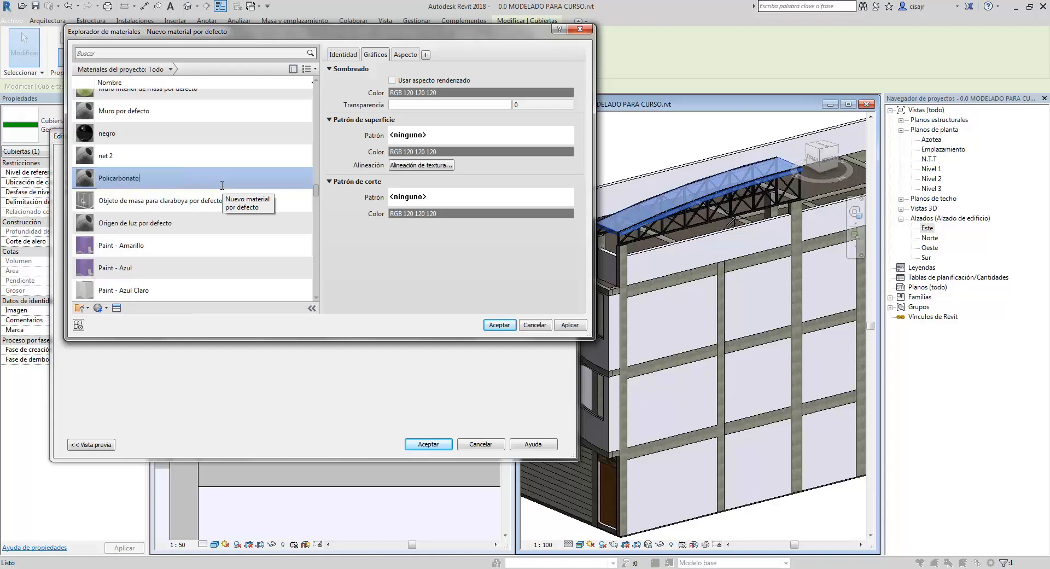
pyautogui.click(353, 54)
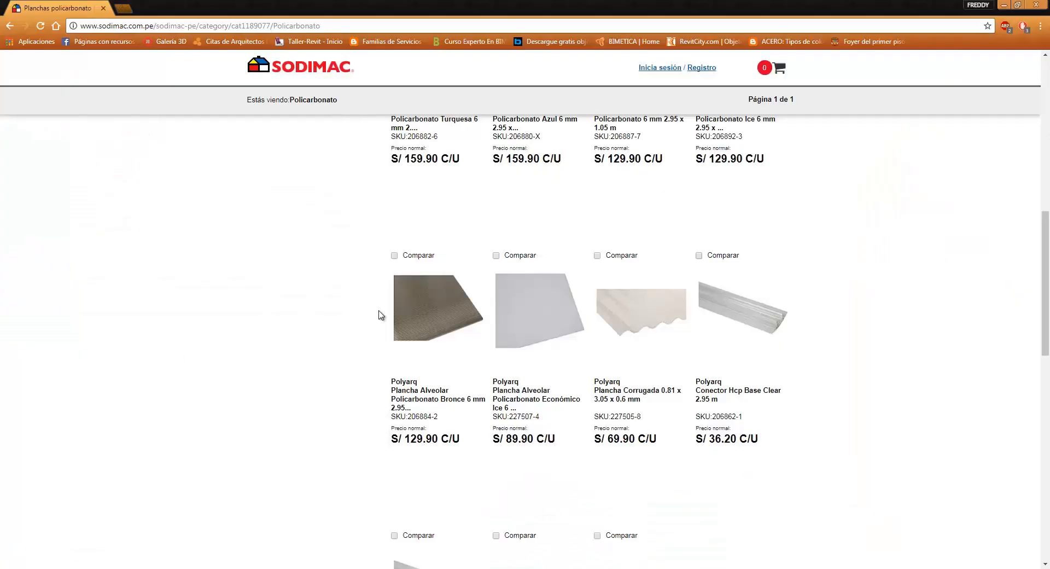
# Switch to the Chrome browser, examine Sodimac's product page for the blue 6 mm alveolar polycarbonate sheet, and return to Revit
pyautogui.scroll(4, 382, 314)
pyautogui.scroll(-1, 458, 298)
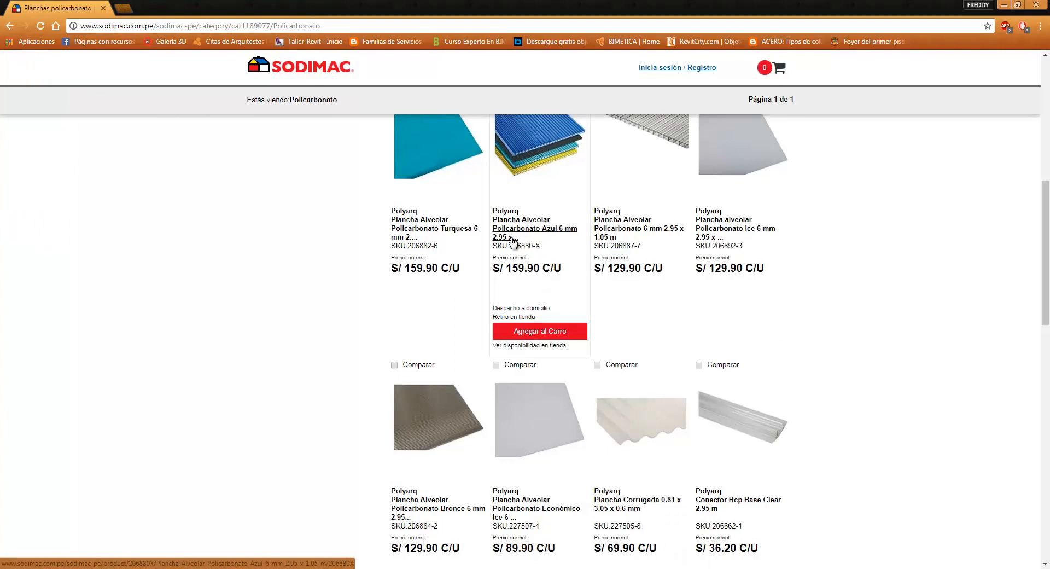
pyautogui.click(515, 239)
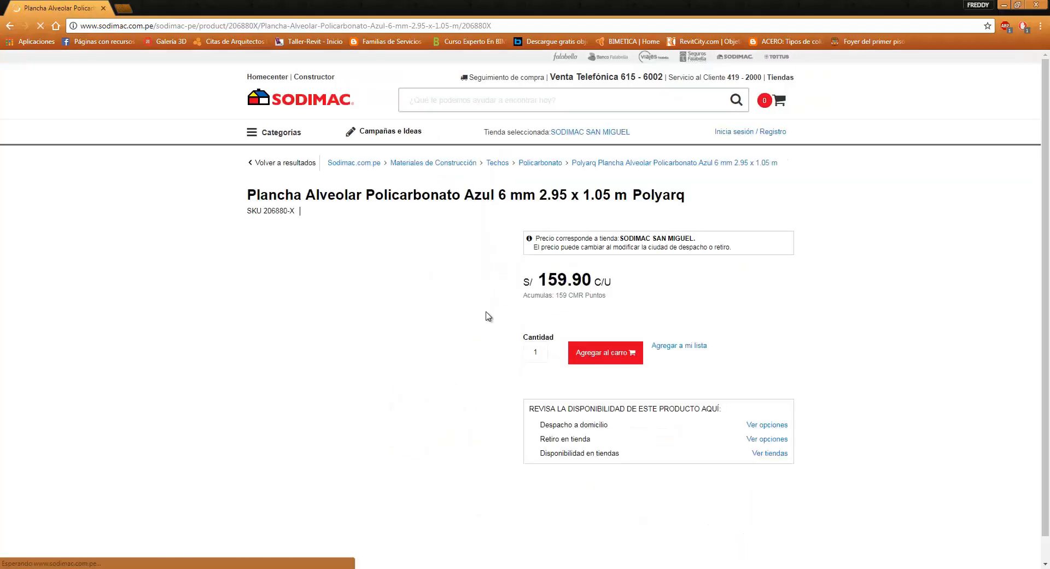
pyautogui.scroll(-1, 500, 309)
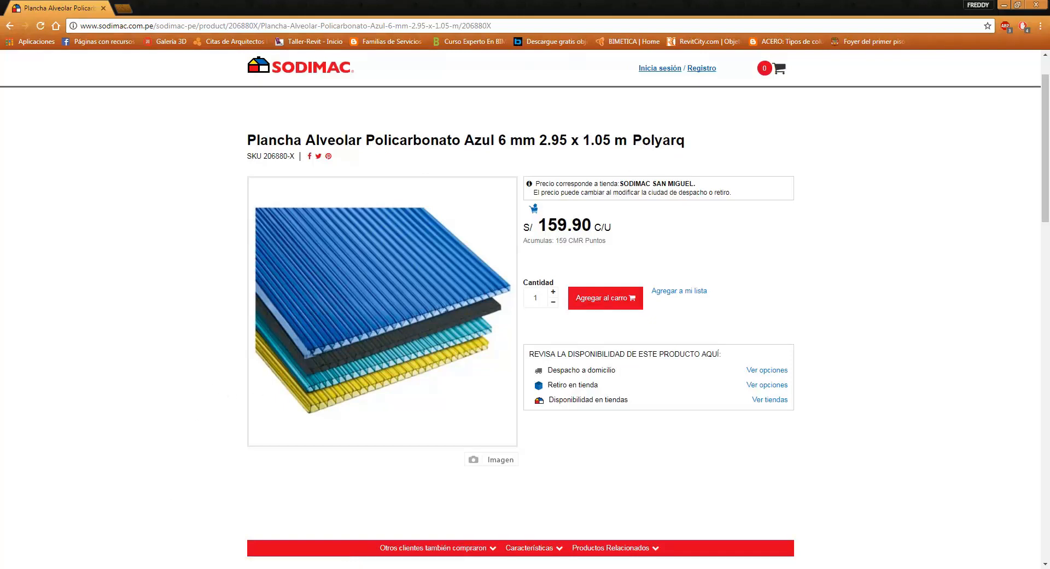
pyautogui.click(117, 520)
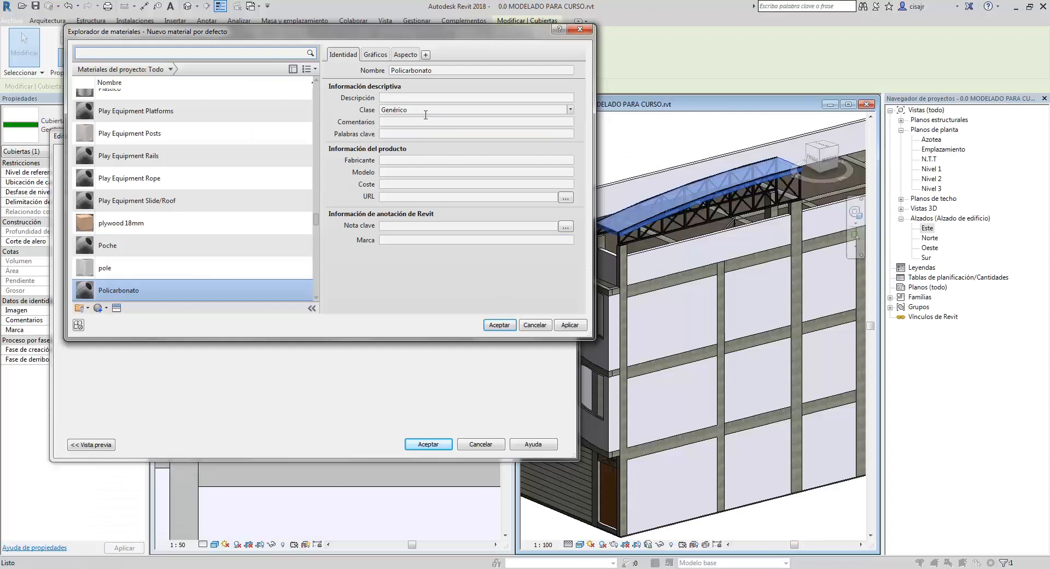
# Fill in the Policarbonato material's description as an alveolar sheet of 2.95x1.05 m with a 6mm thickness
pyautogui.click(441, 100)
pyautogui.write('x')
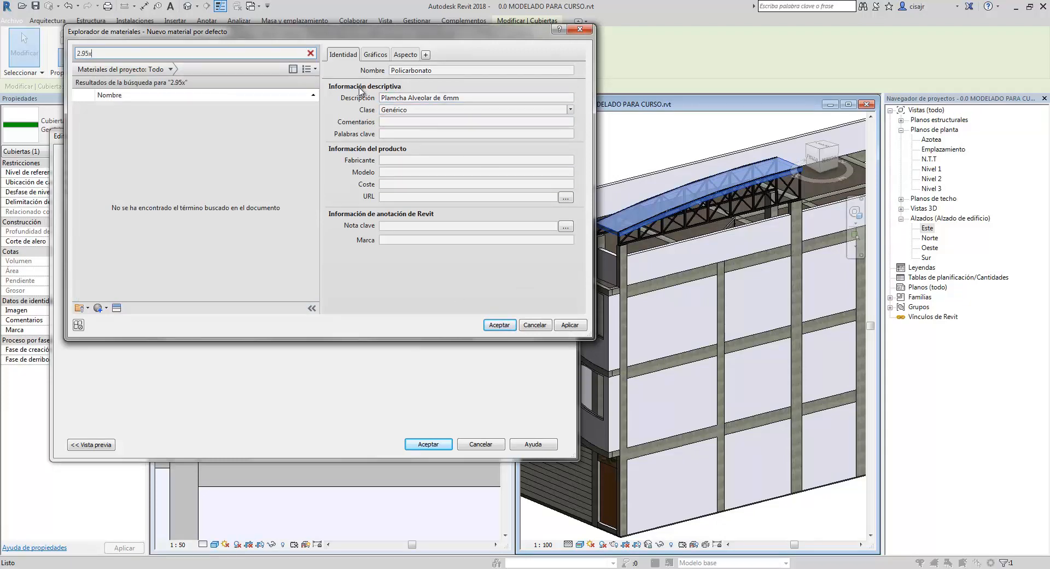
pyautogui.press('BackSpace')
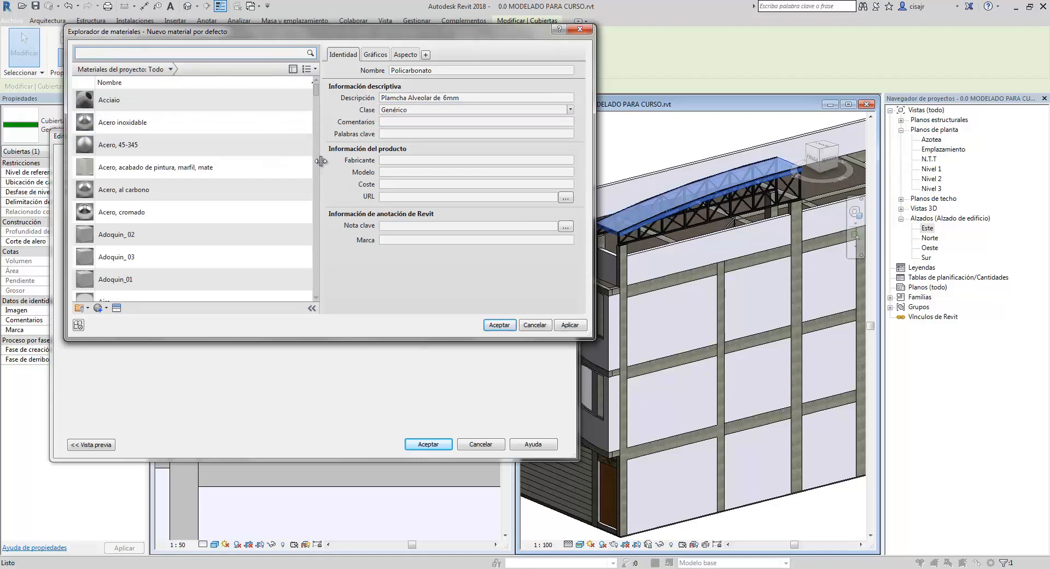
pyautogui.scroll(-5, 306, 169)
pyautogui.moveTo(316, 106); pyautogui.dragTo(317, 217)
pyautogui.scroll(-5, 274, 236)
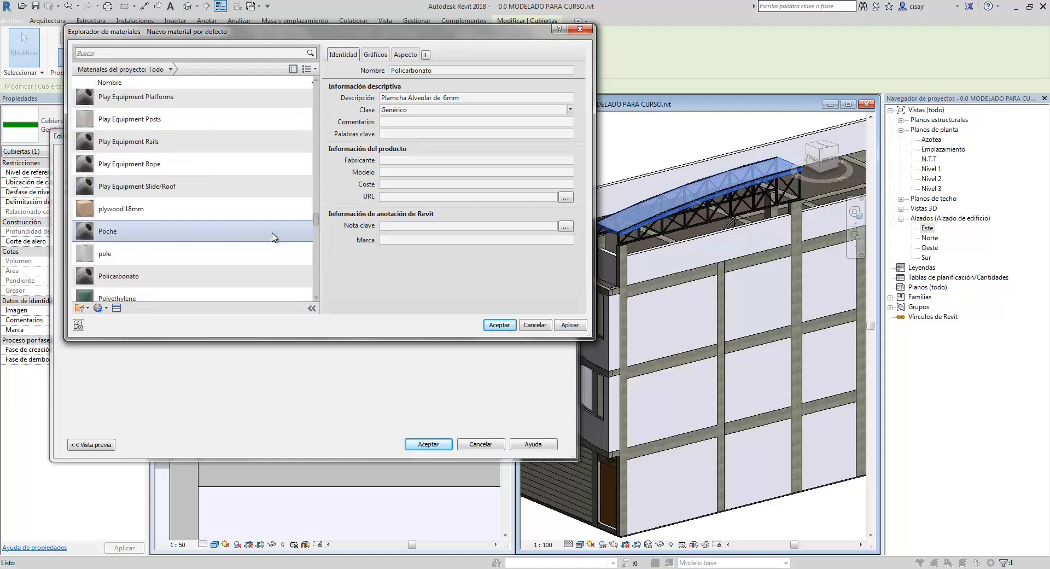
pyautogui.click(202, 151)
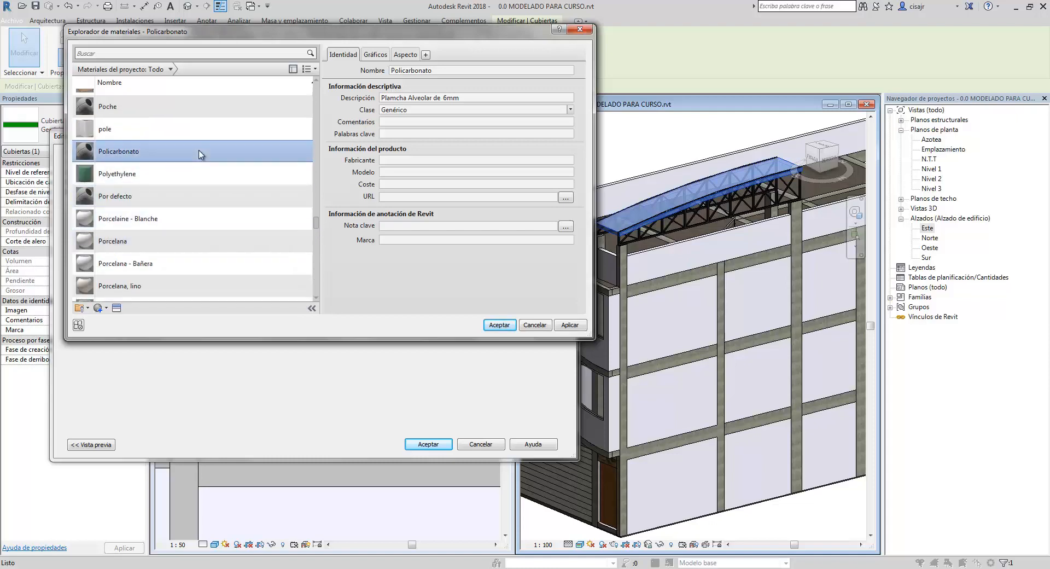
pyautogui.click(441, 99)
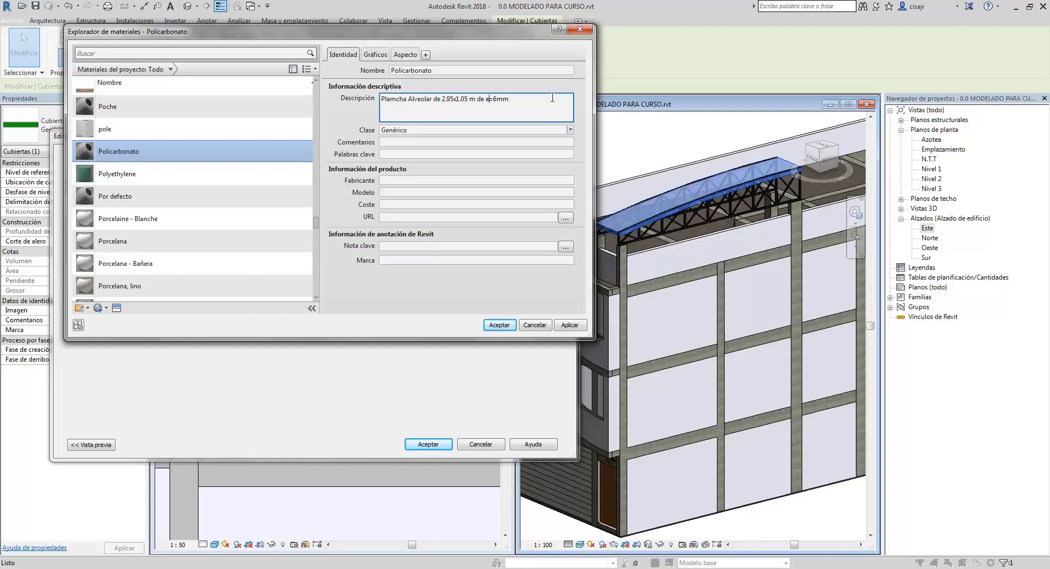
# Make Policarbonato's shading use the rendered appearance and replace its appearance asset with Claro - Azul from the Cristal library
pyautogui.click(375, 54)
pyautogui.click(399, 80)
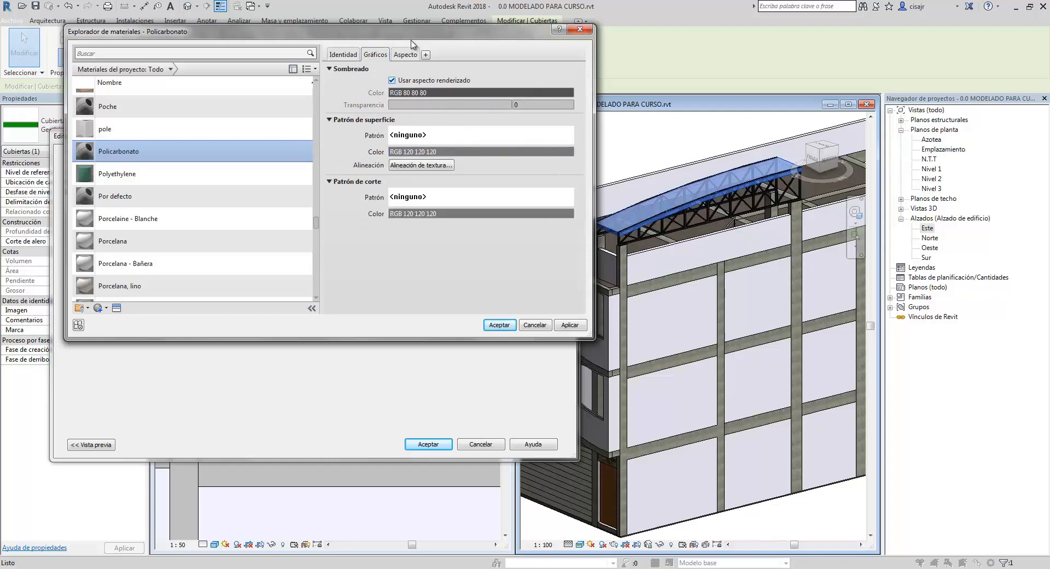
pyautogui.click(407, 55)
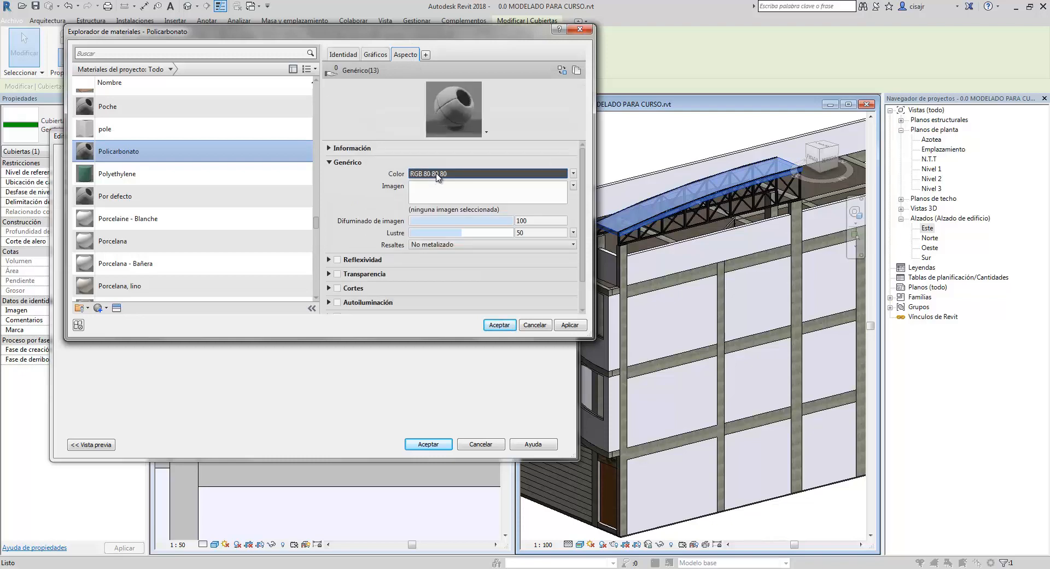
pyautogui.click(562, 70)
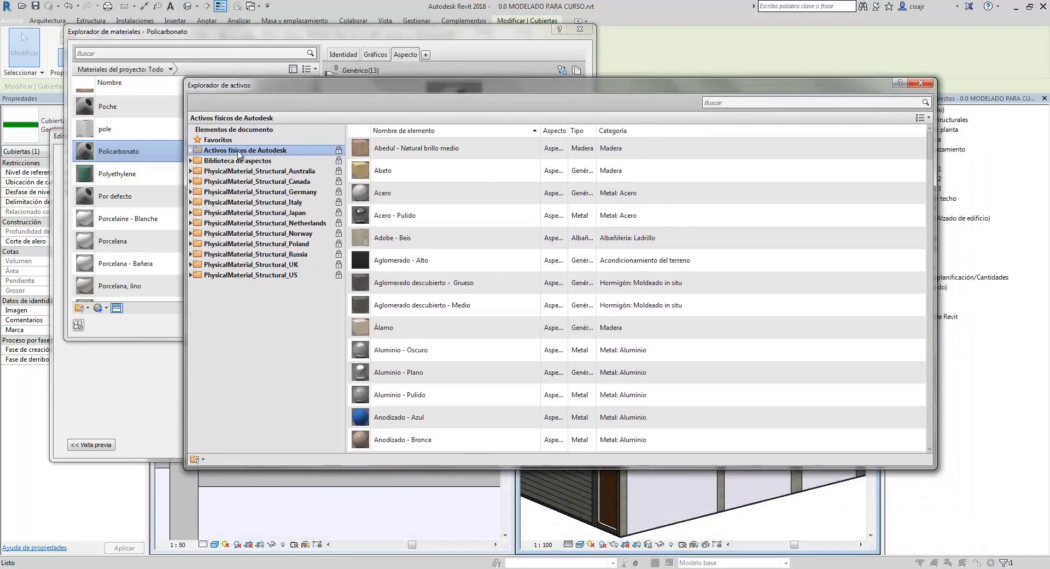
pyautogui.click(191, 161)
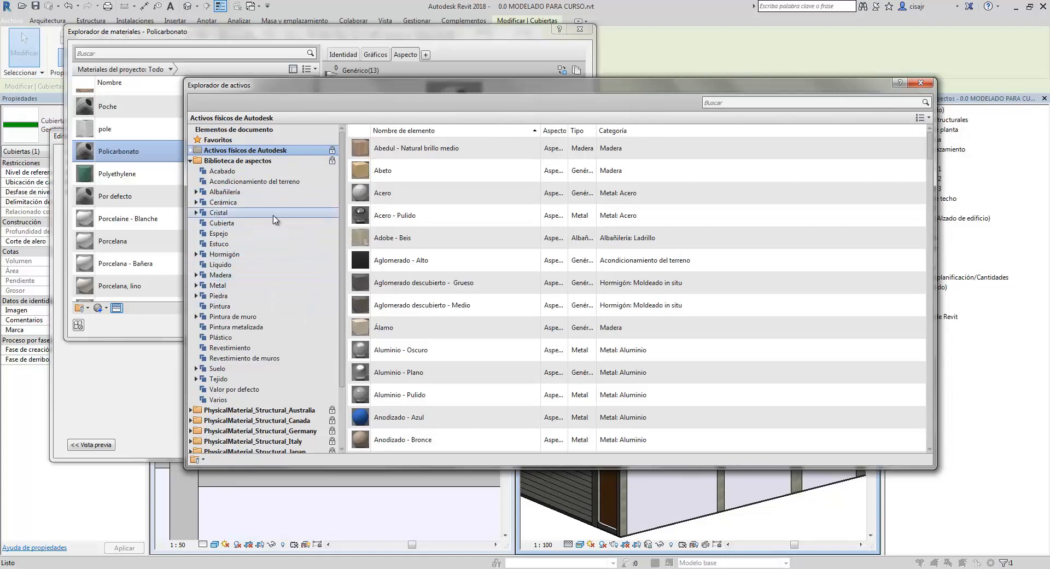
pyautogui.click(204, 213)
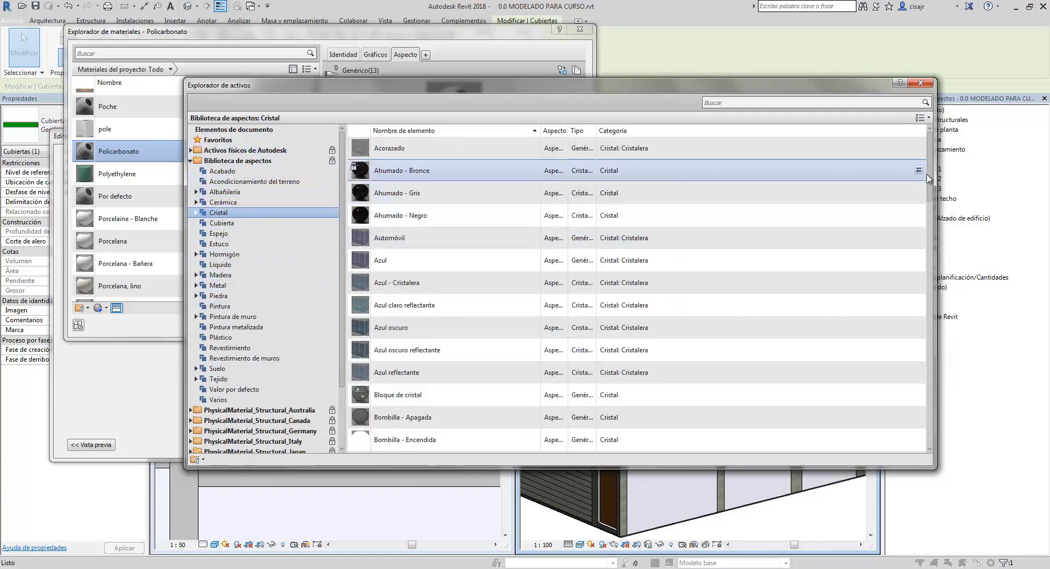
pyautogui.moveTo(928, 179); pyautogui.dragTo(928, 290)
pyautogui.doubleClick(398, 200)
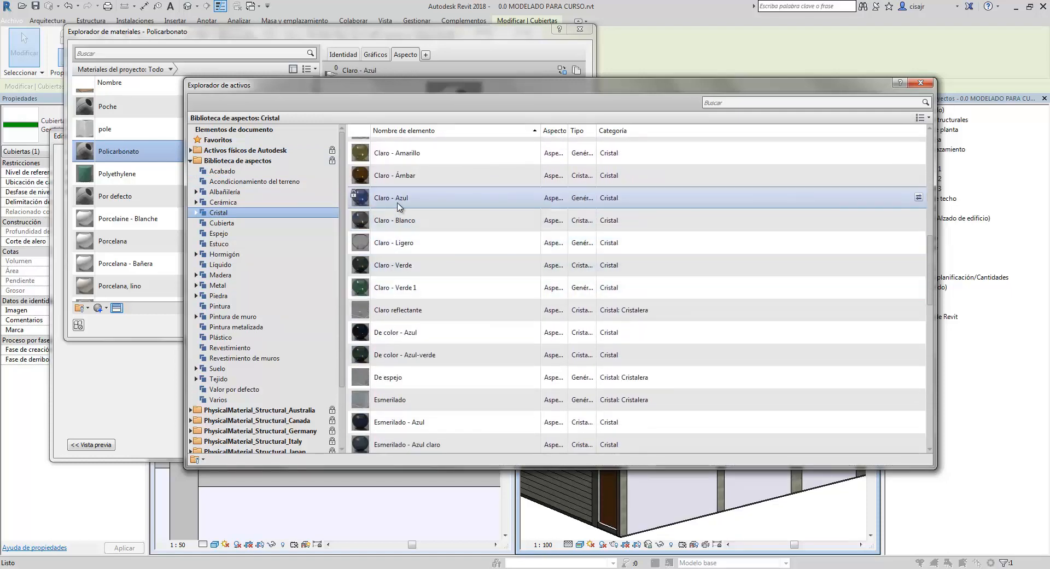
pyautogui.click(921, 85)
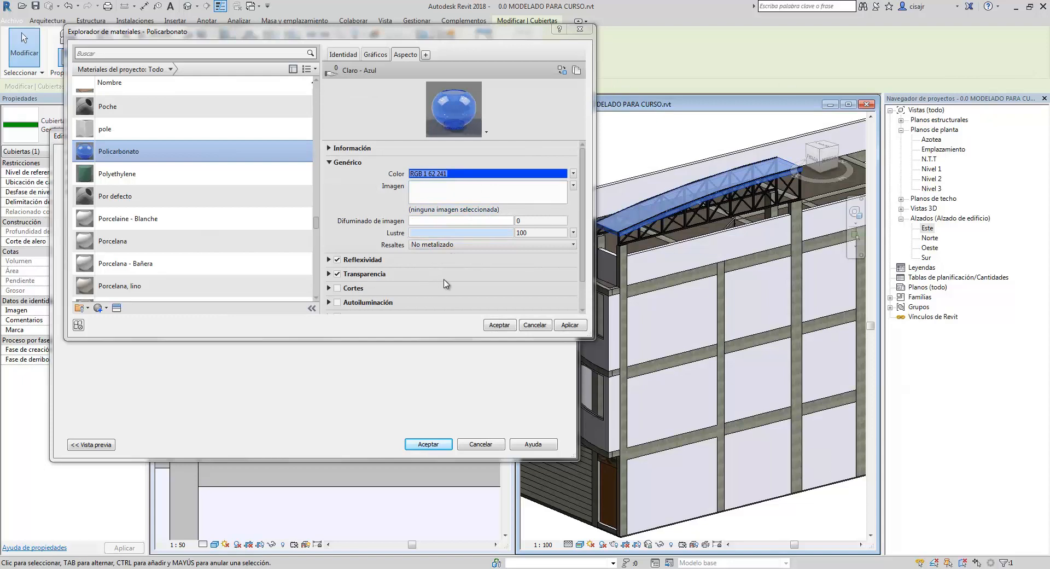
# Assign the Policarbonato material to the structure layer and apply the edited Cobertura Policarbonato type to the roof
pyautogui.click(376, 54)
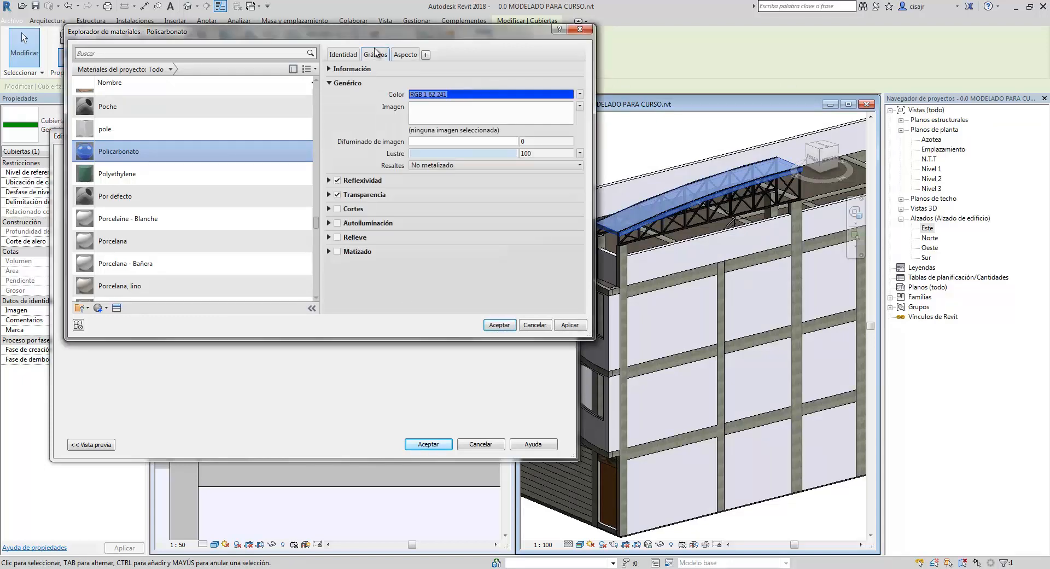
pyautogui.click(569, 325)
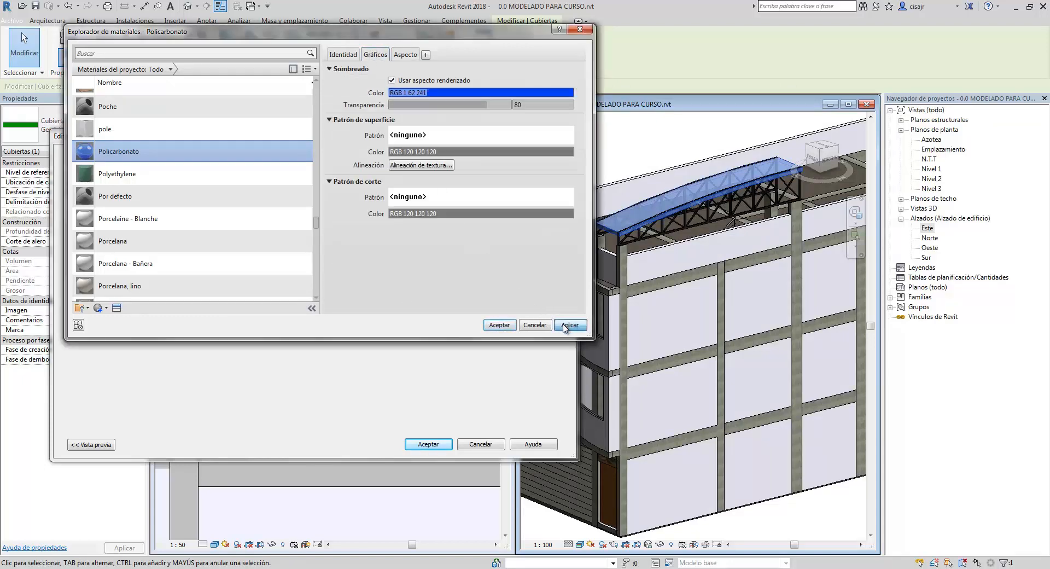
pyautogui.click(499, 325)
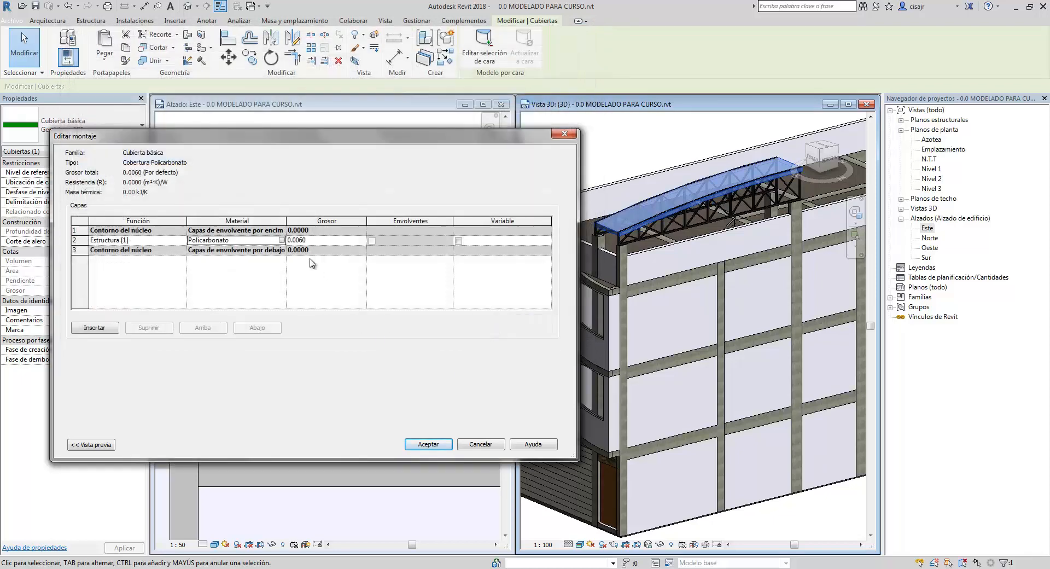
pyautogui.click(421, 444)
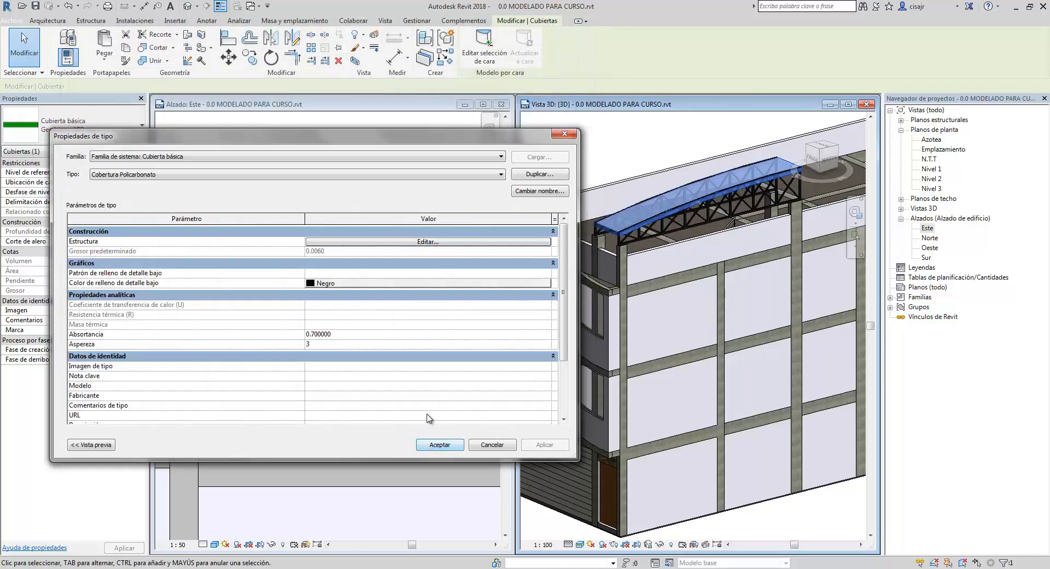
pyautogui.click(441, 445)
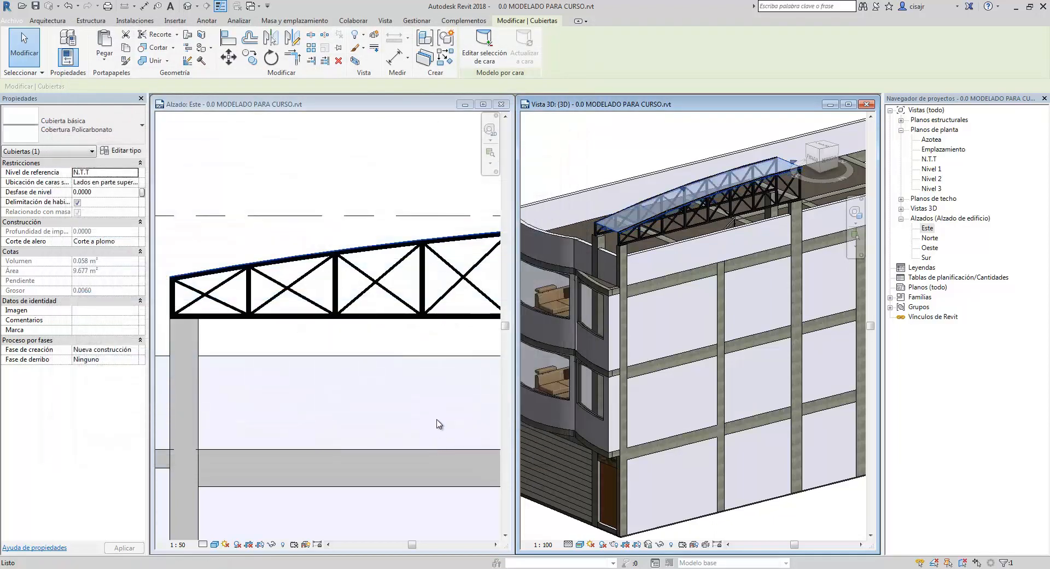
pyautogui.scroll(5, 251, 243)
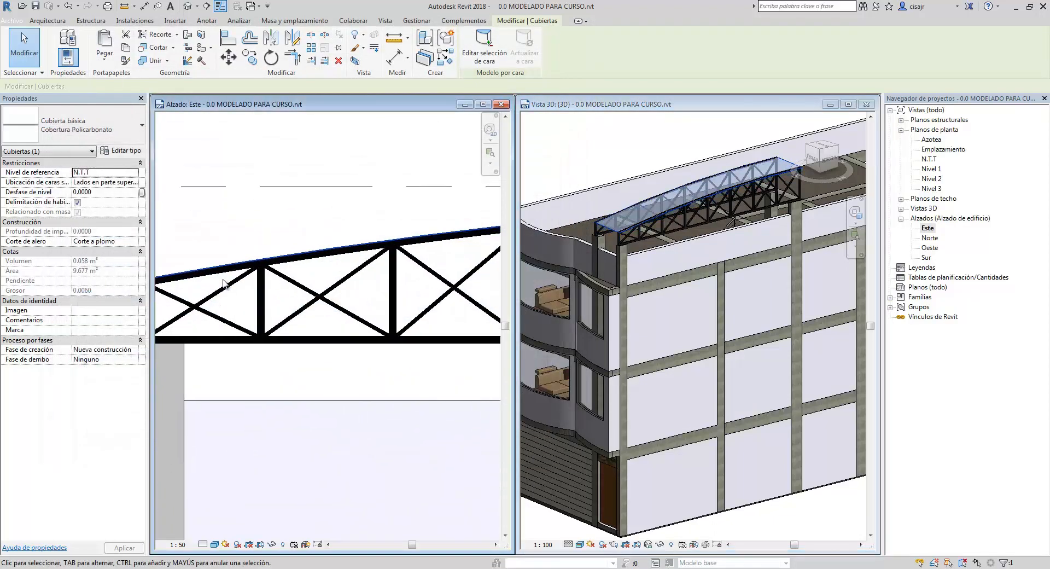
# Examine how the polycarbonate roof sits on the trusses' upper chords in the east elevation and the 3D view
pyautogui.scroll(3, 274, 282)
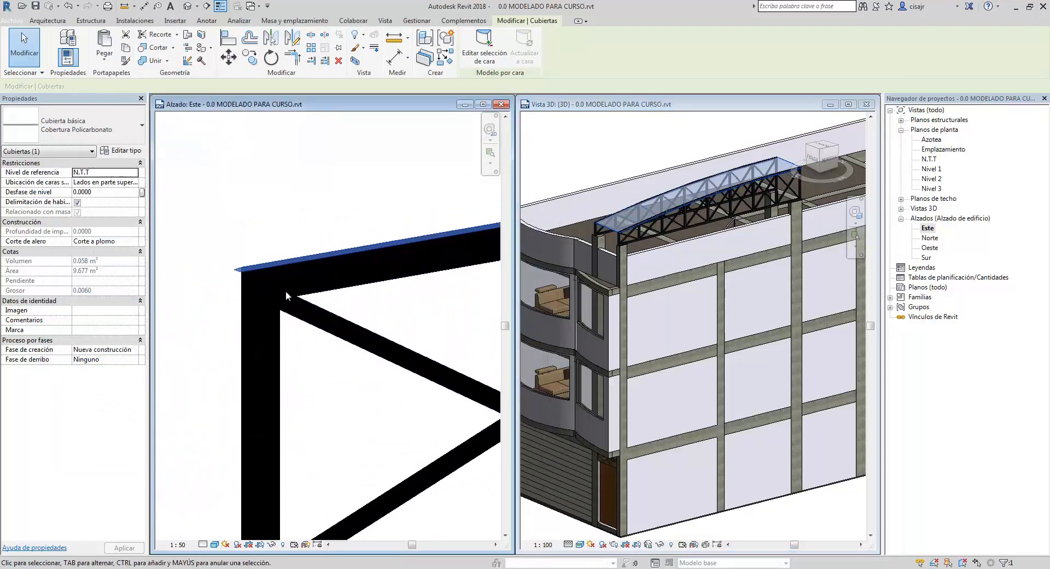
pyautogui.scroll(-4, 301, 276)
pyautogui.scroll(-4, 337, 286)
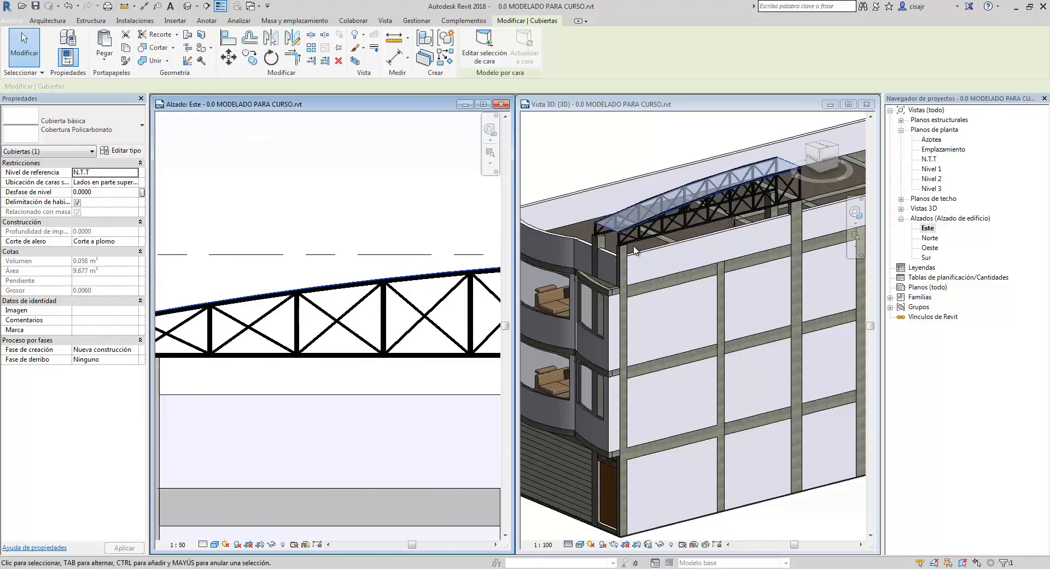
pyautogui.scroll(5, 599, 232)
pyautogui.scroll(3, 620, 251)
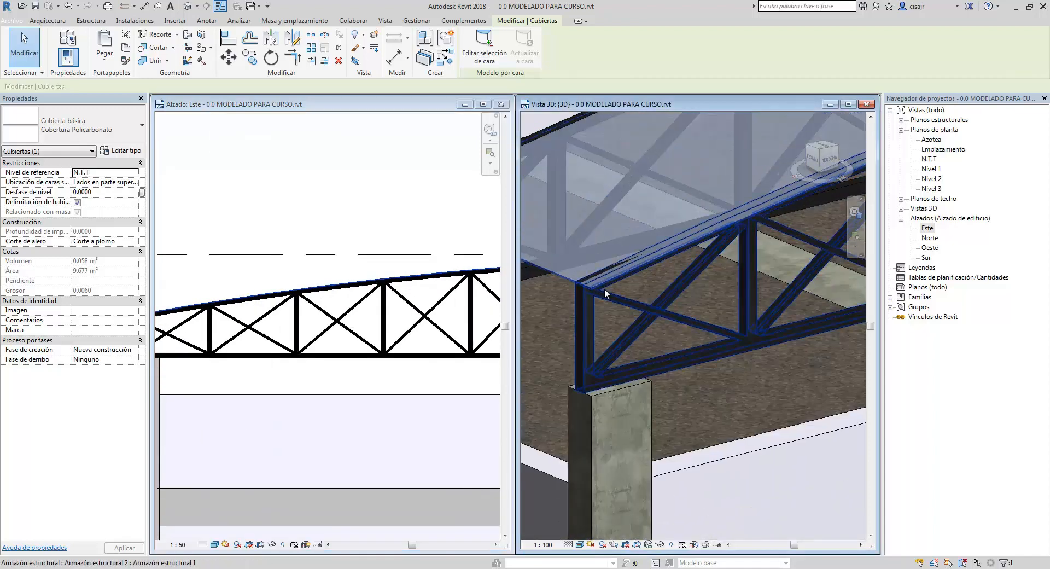
pyautogui.scroll(-3, 605, 286)
pyautogui.scroll(-5, 626, 303)
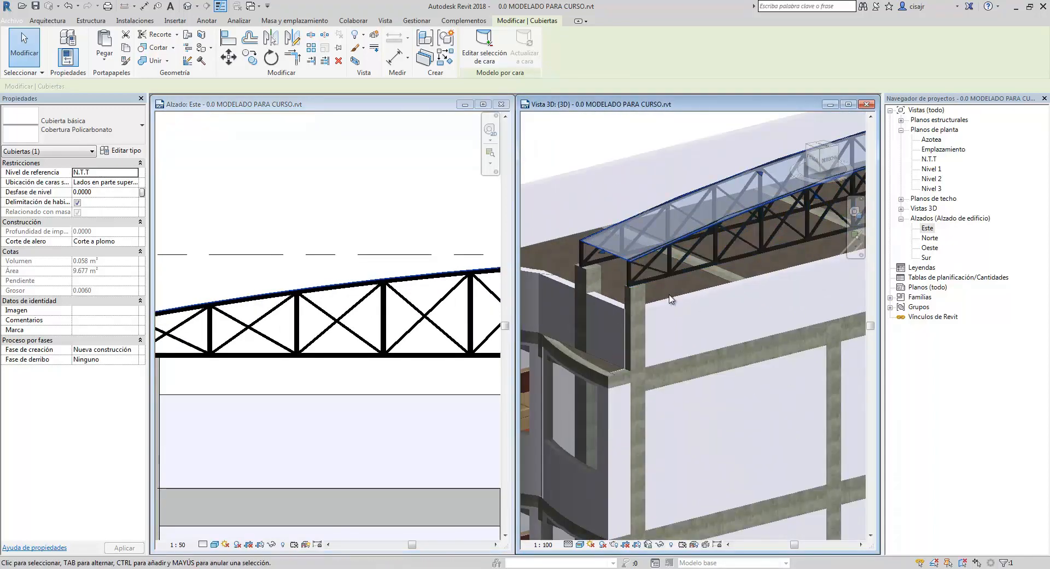
pyautogui.scroll(5, 669, 300)
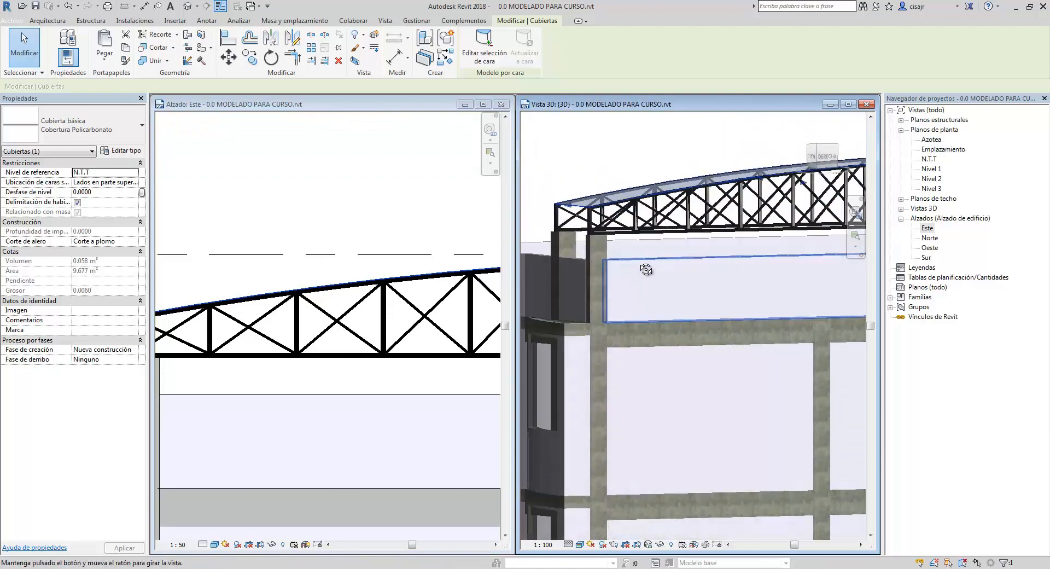
pyautogui.moveTo(615, 208); pyautogui.dragTo(611, 287, button='middle')
pyautogui.scroll(4, 595, 211)
pyautogui.scroll(1, 645, 246)
pyautogui.scroll(-6, 611, 287)
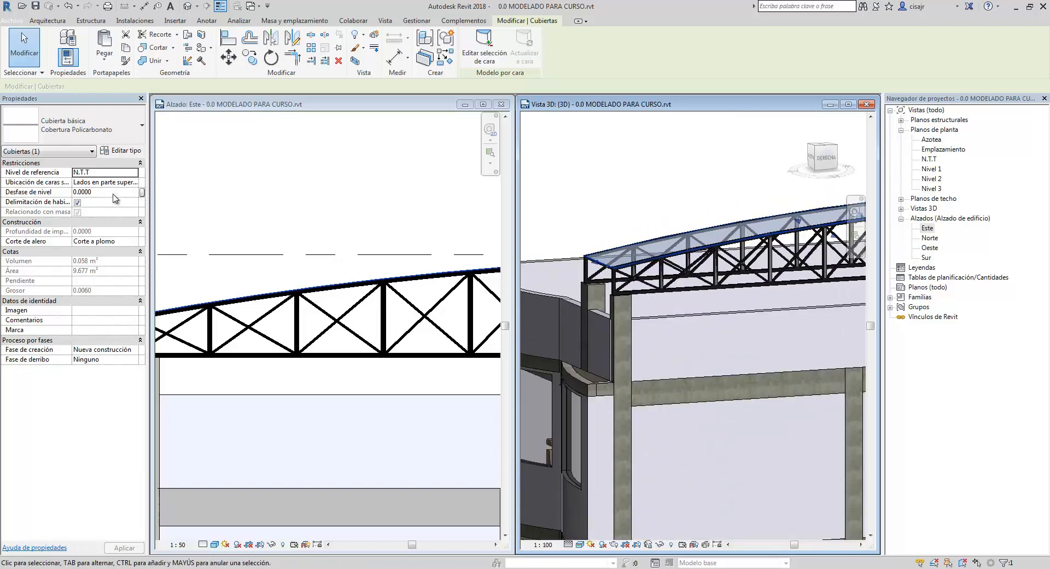
# Set the polycarbonate roof's level offset to 0.0060 m
pyautogui.click(115, 192)
pyautogui.write('.0')
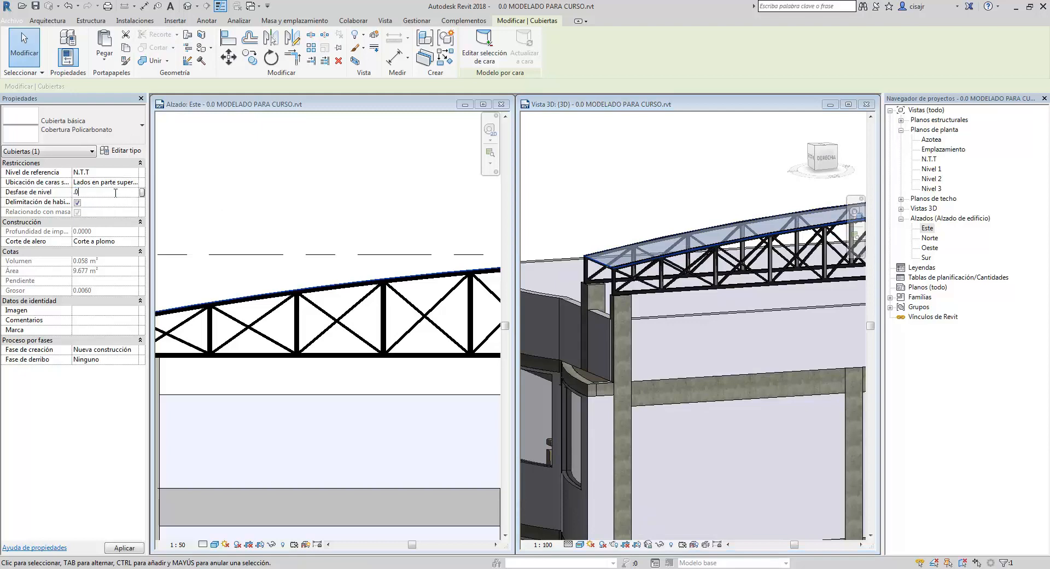
pyautogui.press('Return')
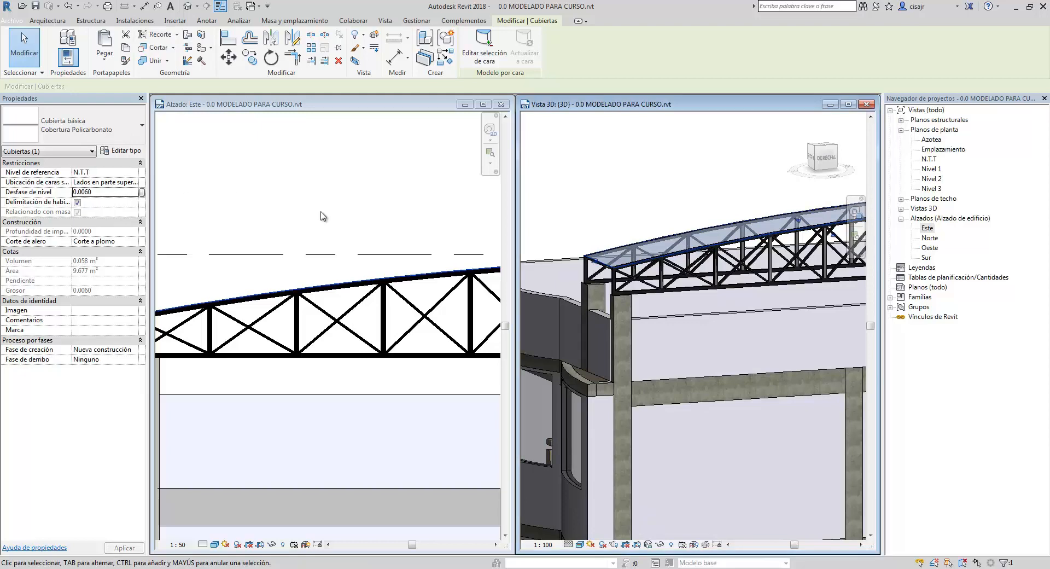
# Check the raised roof's position against the truss ends in the 3D view and the east elevation
pyautogui.scroll(3, 652, 272)
pyautogui.scroll(6, 656, 265)
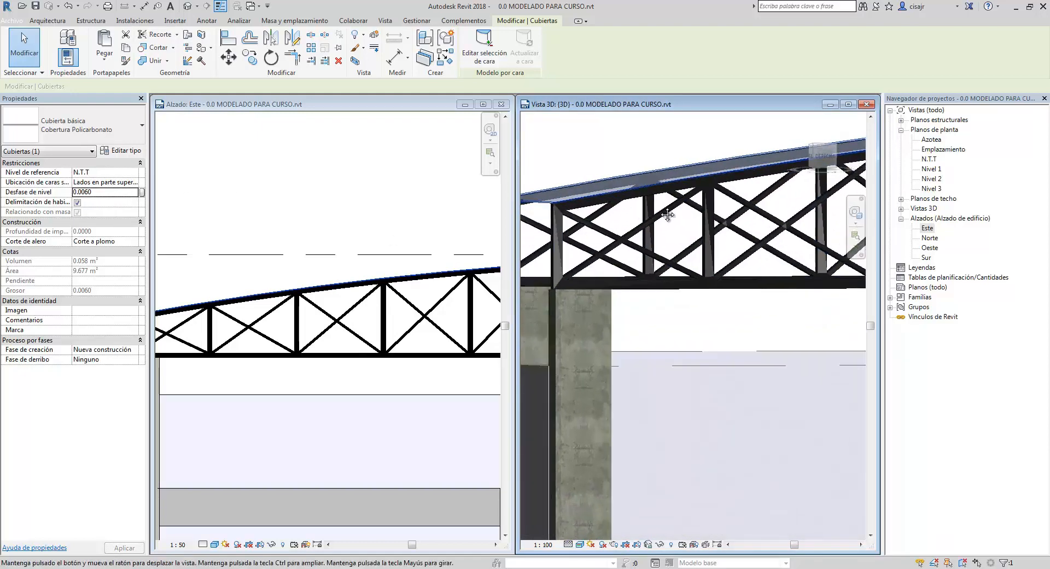
pyautogui.scroll(-2, 667, 256)
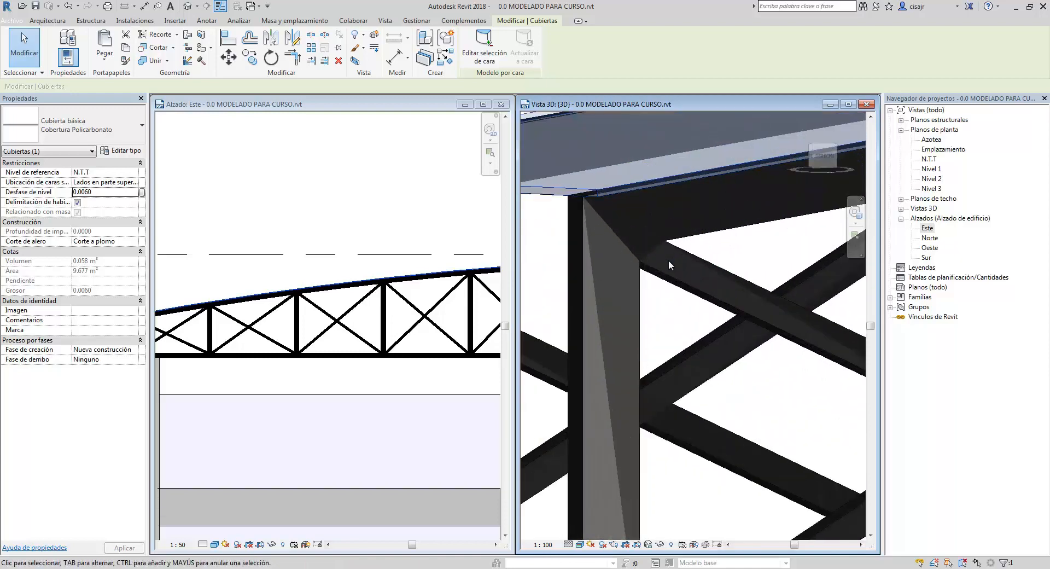
pyautogui.scroll(-4, 668, 260)
pyautogui.scroll(6, 400, 364)
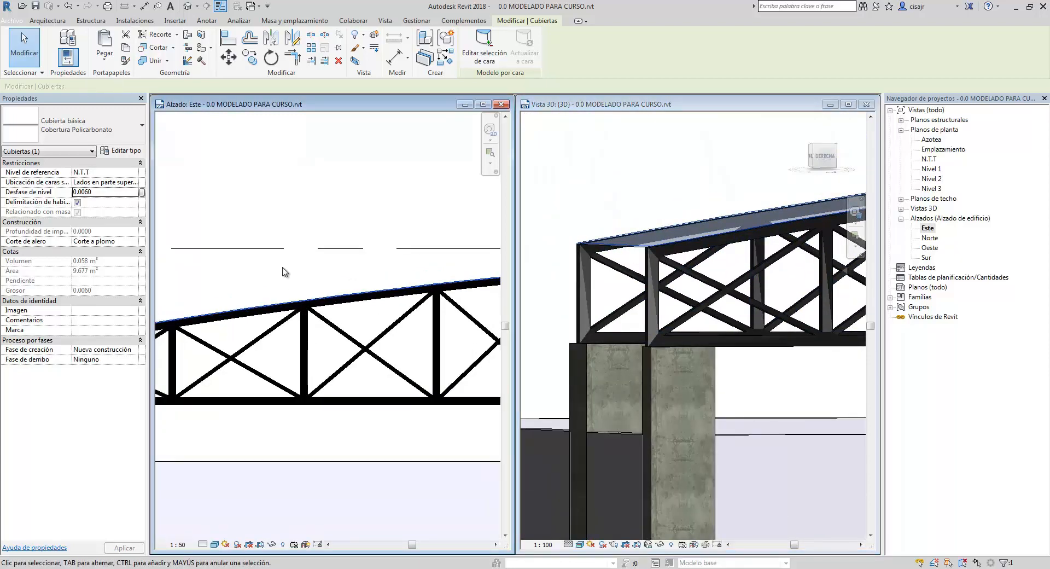
pyautogui.scroll(3, 191, 310)
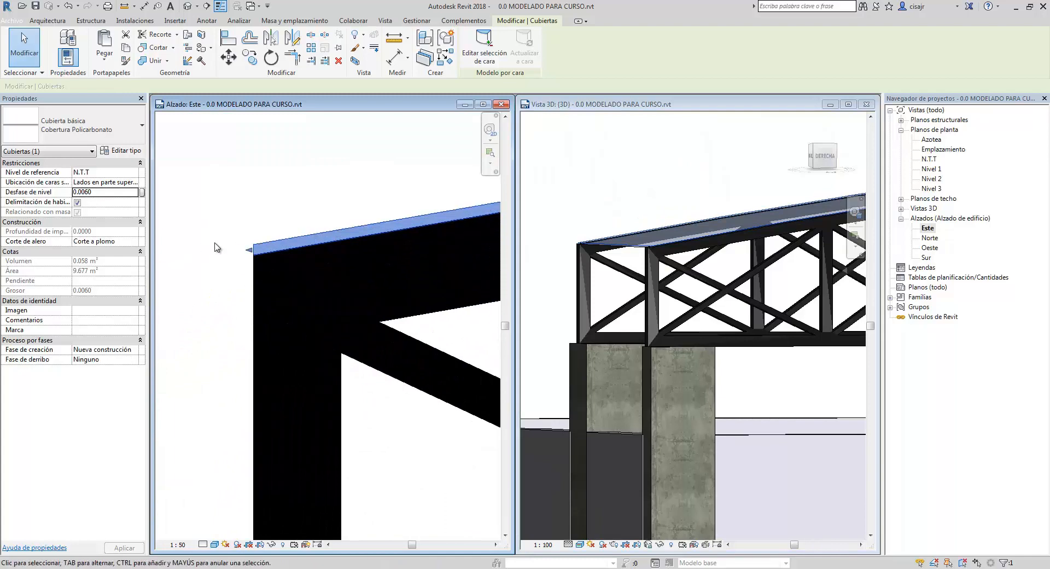
pyautogui.scroll(-4, 317, 246)
pyautogui.scroll(-5, 488, 269)
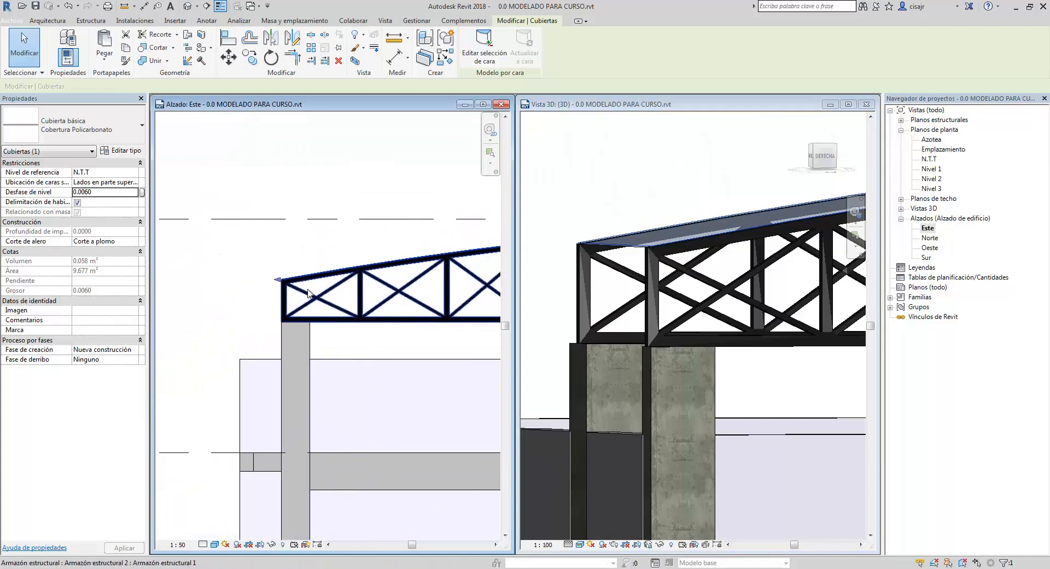
# Stretch the polycarbonate roof's long inner edge outward over the terrace so it overhangs the truss
pyautogui.keyDown('shift'); pyautogui.moveTo(639, 204); pyautogui.dragTo(694, 228, button='middle'); pyautogui.keyUp('shift')
pyautogui.scroll(3, 644, 232)
pyautogui.scroll(2, 721, 227)
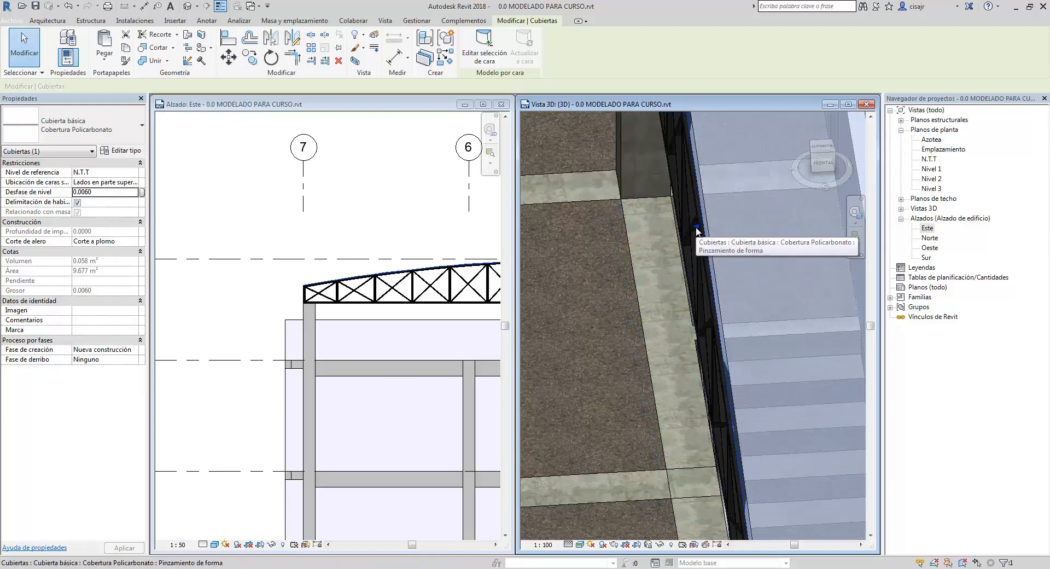
pyautogui.moveTo(696, 226); pyautogui.dragTo(679, 227)
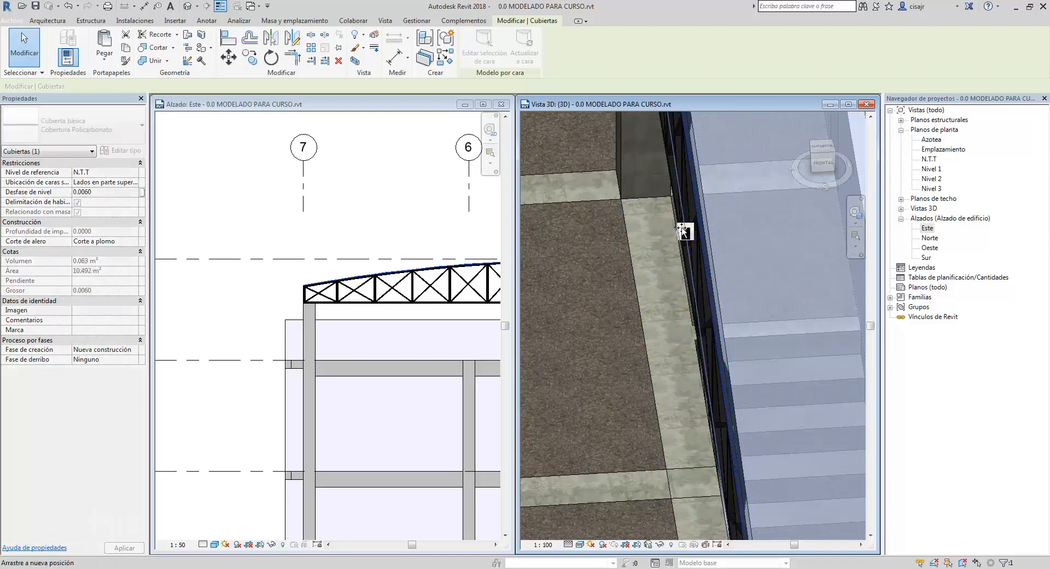
pyautogui.scroll(-4, 657, 245)
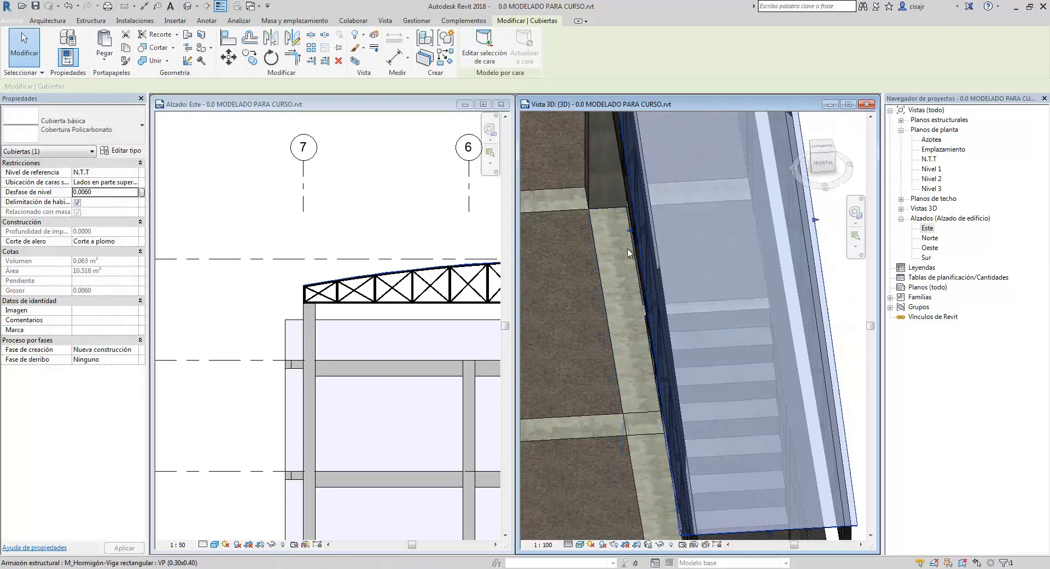
pyautogui.scroll(5, 625, 238)
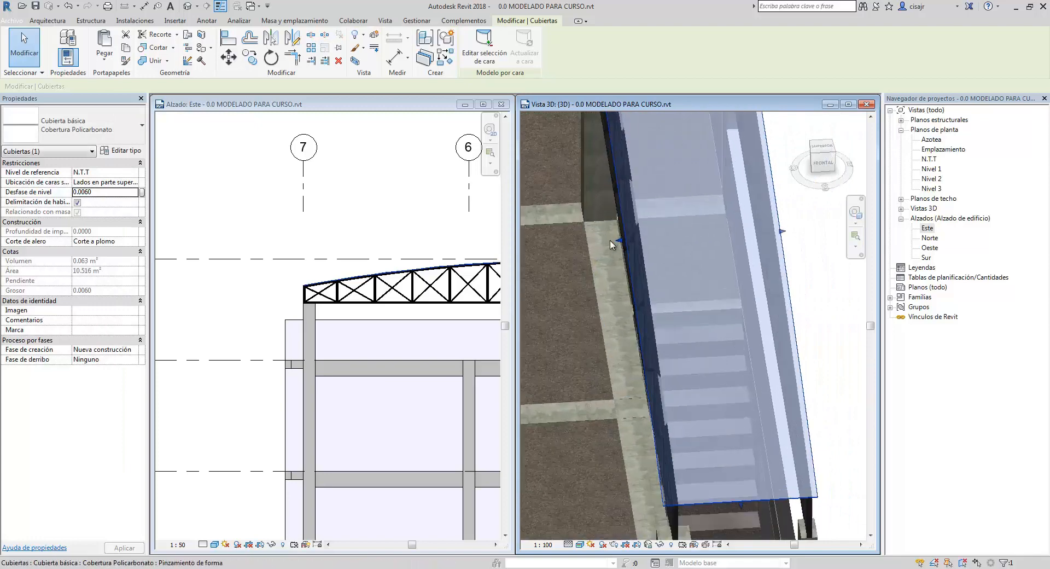
pyautogui.moveTo(623, 239); pyautogui.dragTo(625, 243)
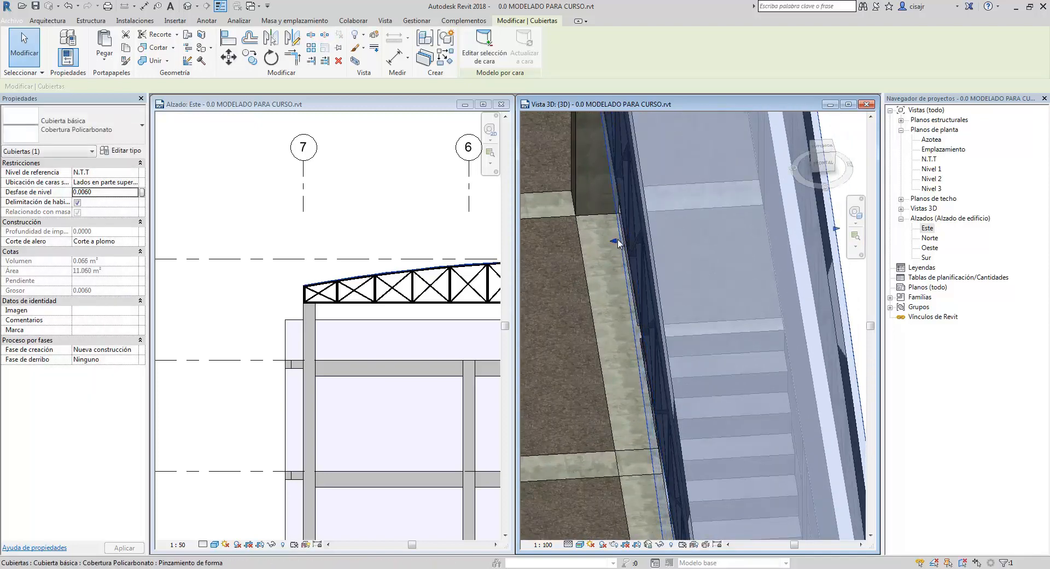
pyautogui.scroll(-4, 619, 244)
pyautogui.press('Escape')
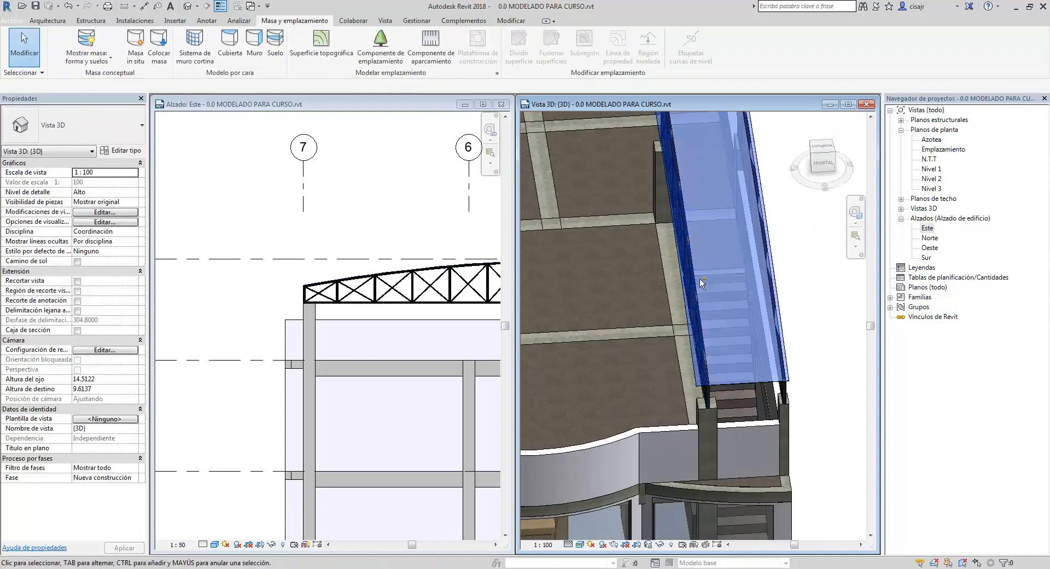
# Set the unconnected height of the short front wall between the two columns under the roof to 1.4 m
pyautogui.keyDown('shift'); pyautogui.moveTo(704, 280); pyautogui.dragTo(623, 307, button='middle'); pyautogui.keyUp('shift')
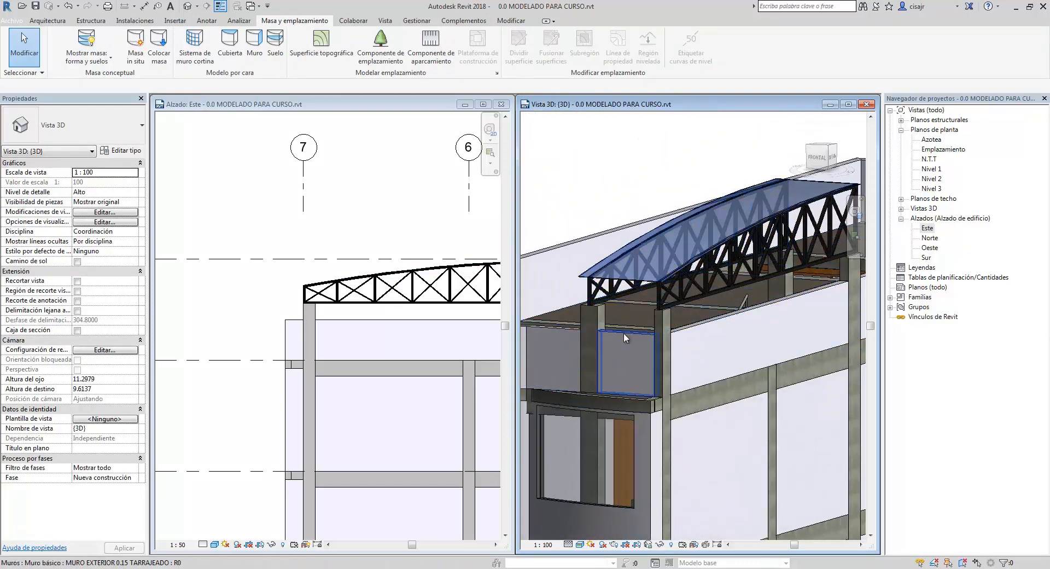
pyautogui.click(624, 332)
pyautogui.click(125, 231)
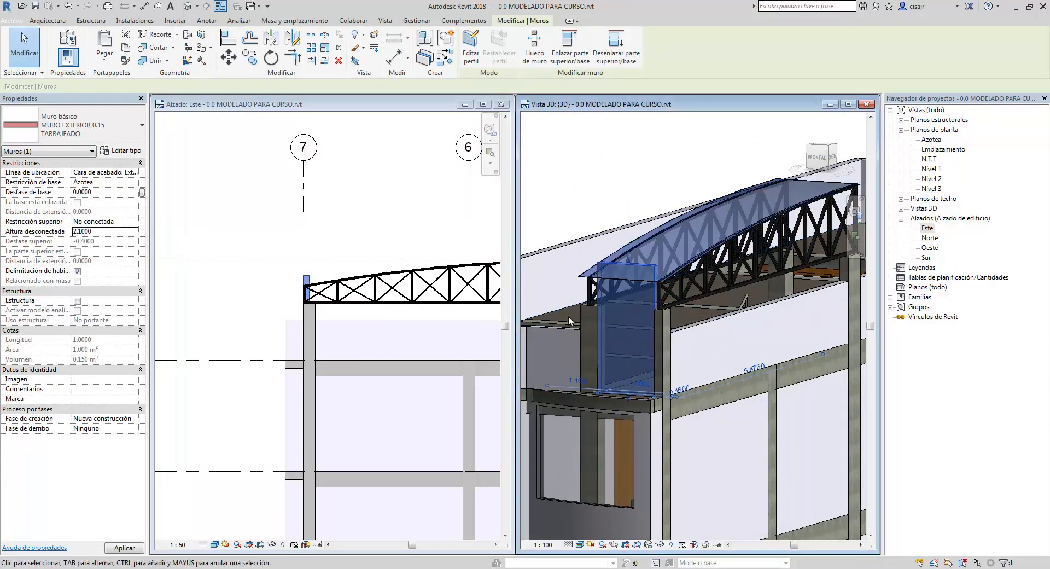
pyautogui.click(125, 231)
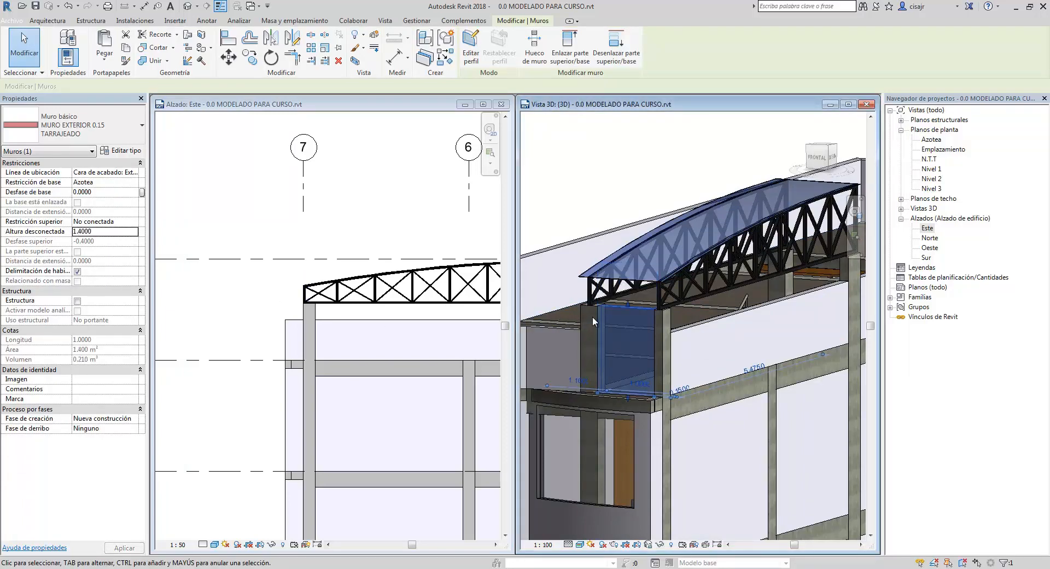
# Set the unconnected height of the long exterior side wall beneath the truss to 1.4 m
pyautogui.keyDown('shift'); pyautogui.moveTo(592, 316); pyautogui.dragTo(665, 320, button='middle'); pyautogui.keyUp('shift')
pyautogui.click(668, 317)
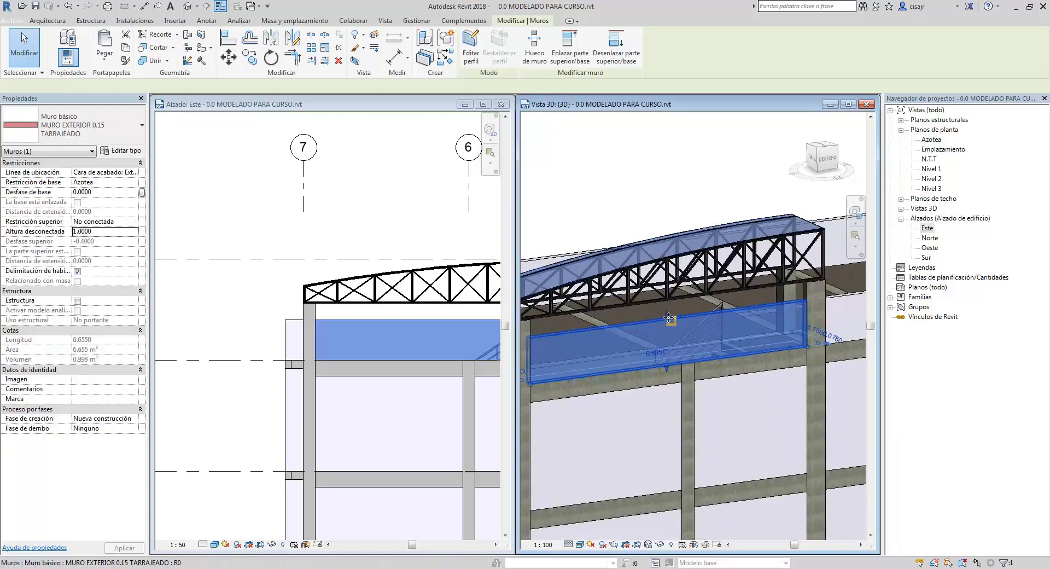
pyautogui.click(116, 232)
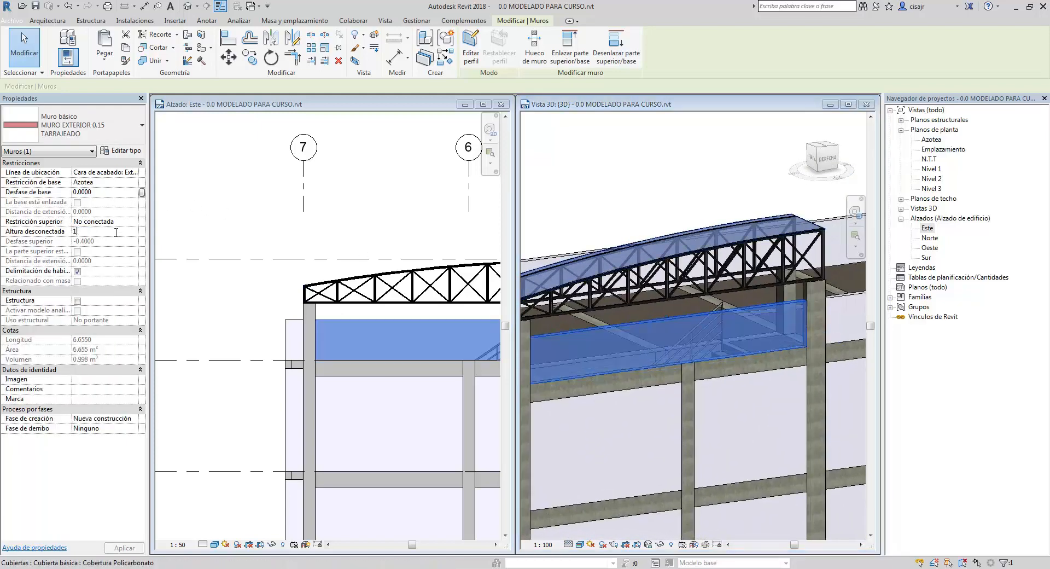
pyautogui.write('1.4')
pyautogui.press('Return')
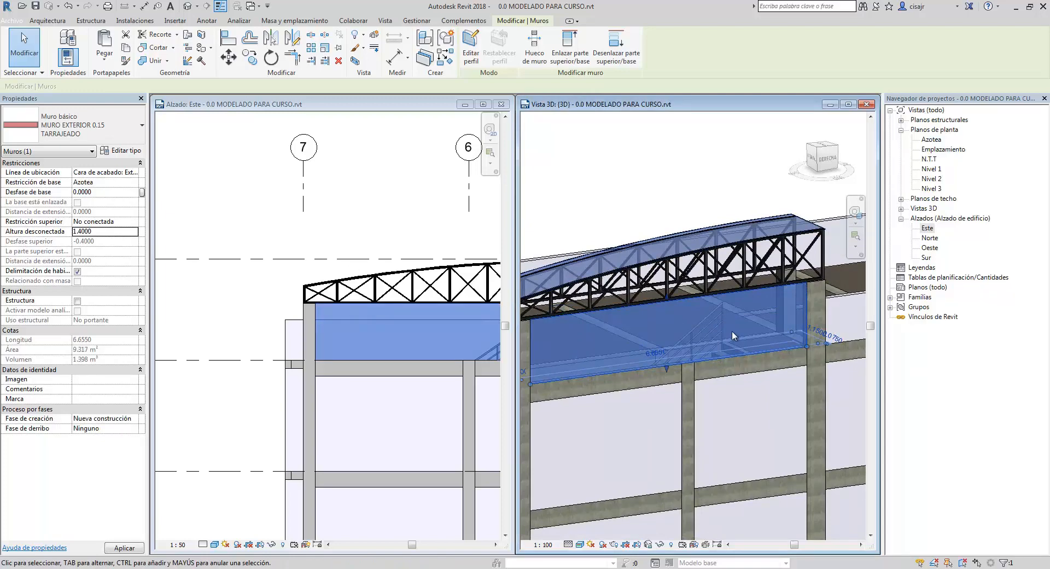
pyautogui.press('Escape')
# Close the Este elevation, open the Azotea floor plan, and tile it beside the 3D view
pyautogui.keyDown('shift'); pyautogui.moveTo(781, 330); pyautogui.dragTo(649, 323, button='middle'); pyautogui.keyUp('shift')
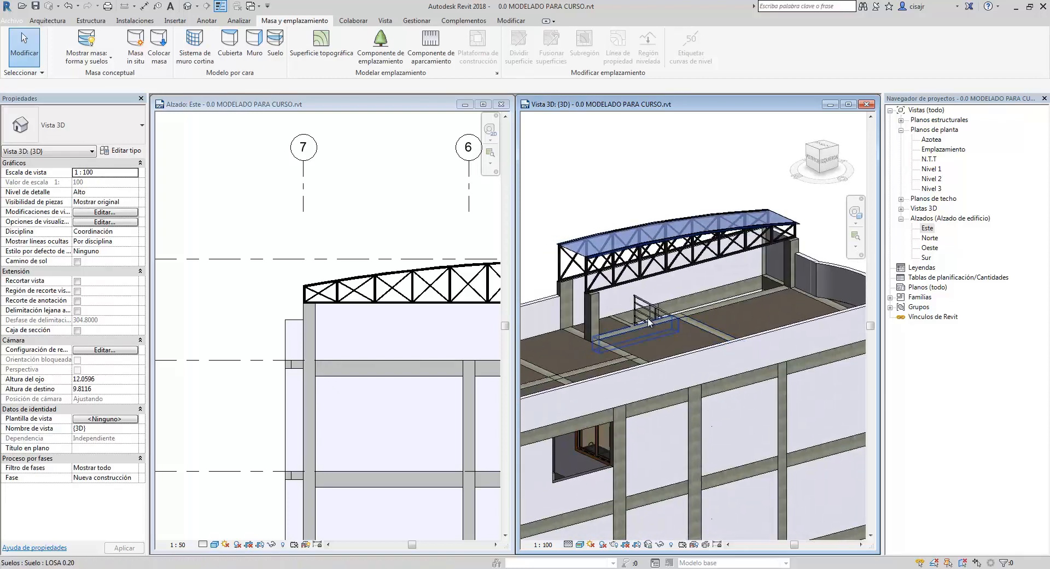
pyautogui.click(459, 210)
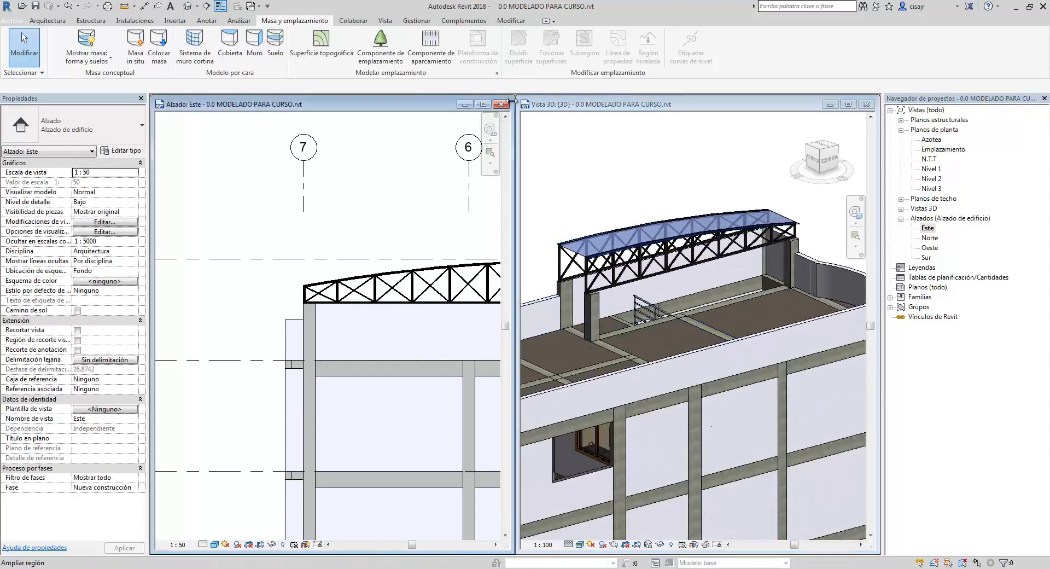
pyautogui.click(500, 104)
pyautogui.doubleClick(931, 140)
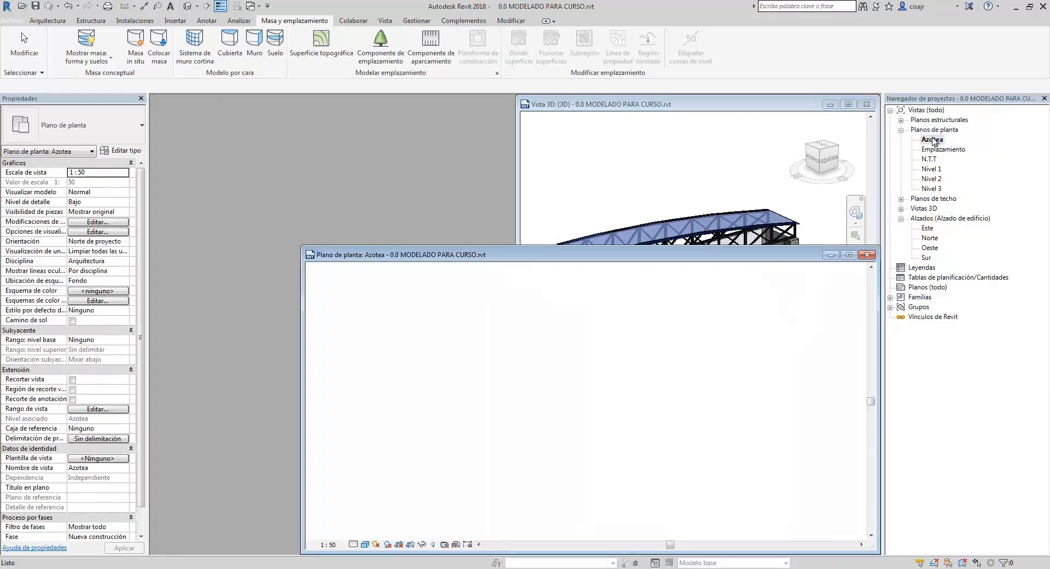
pyautogui.press('w')
pyautogui.press('t')
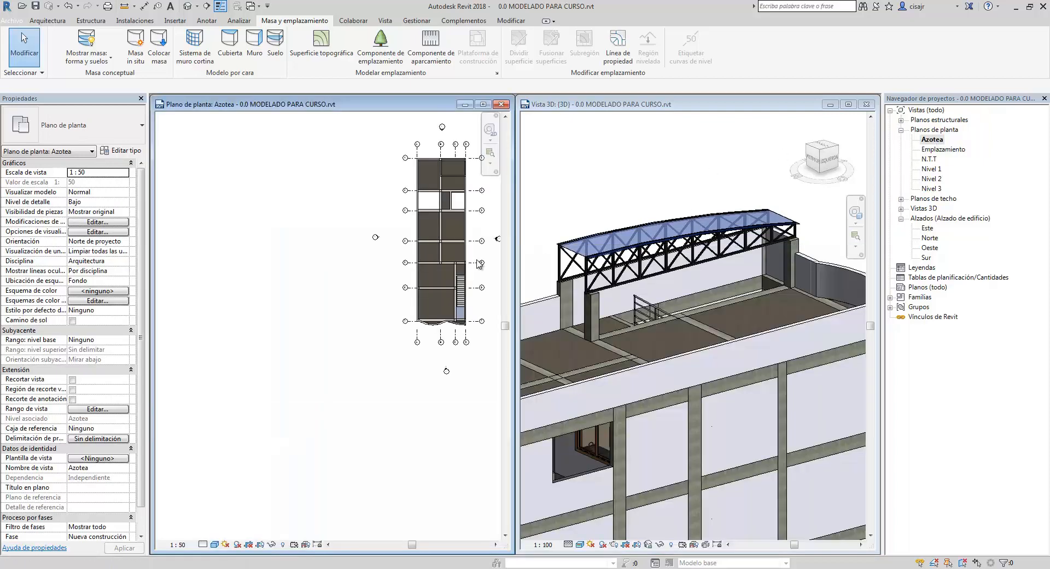
pyautogui.scroll(5, 360, 287)
pyautogui.scroll(-3, 360, 287)
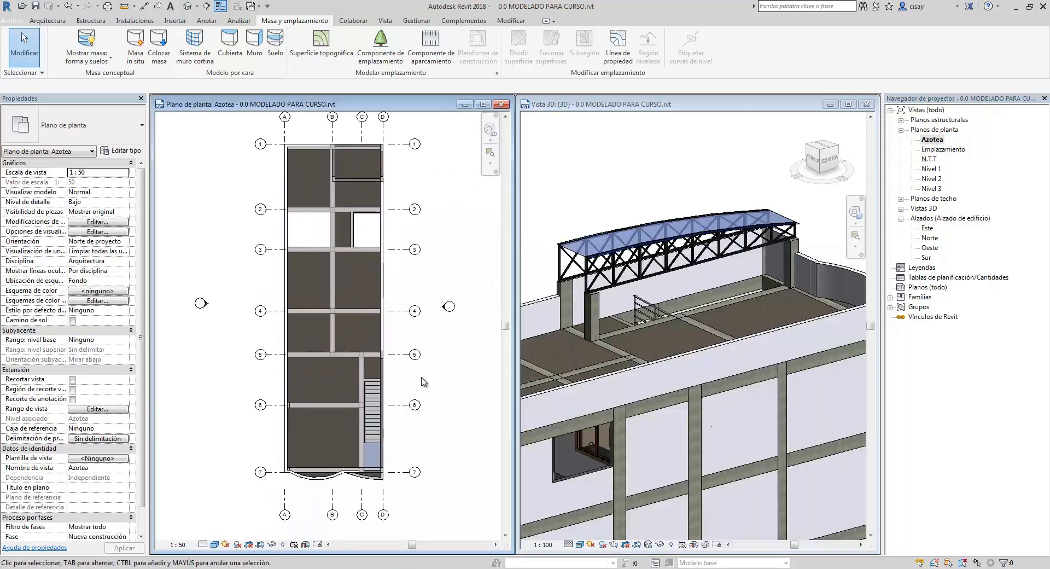
# Start a MURO EXTERIOR 0.15 TARRAJEADO wall on the Azotea plan with an unconnected top and a height of 1.4 m
pyautogui.keyDown('shift'); pyautogui.moveTo(606, 368); pyautogui.dragTo(765, 339, button='middle'); pyautogui.keyUp('shift')
pyautogui.click(414, 370)
pyautogui.scroll(2, 364, 356)
pyautogui.moveTo(362, 373); pyautogui.dragTo(380, 291, button='middle')
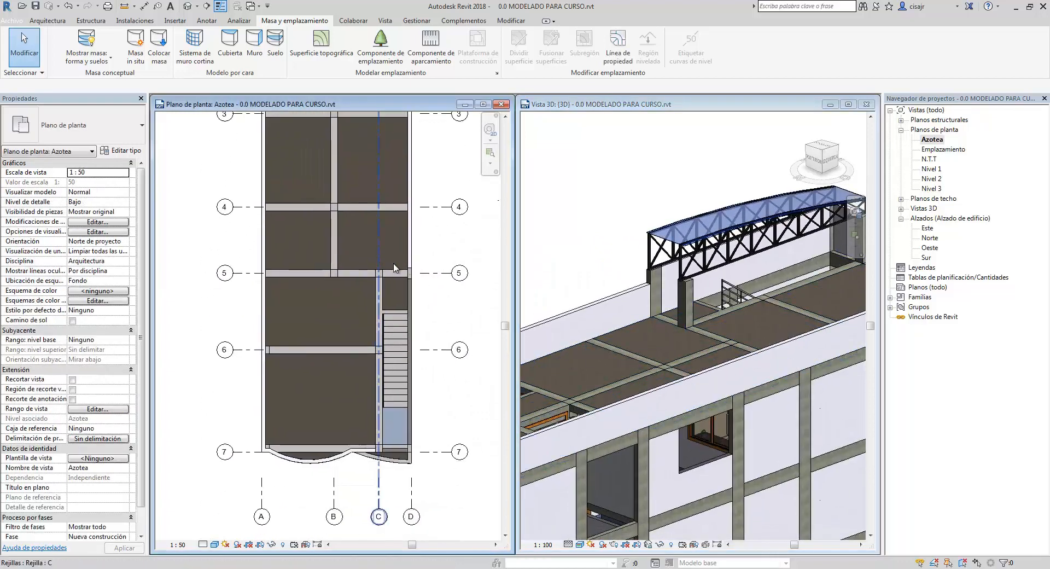
pyautogui.scroll(1, 371, 343)
pyautogui.moveTo(371, 343); pyautogui.dragTo(369, 316, button='middle')
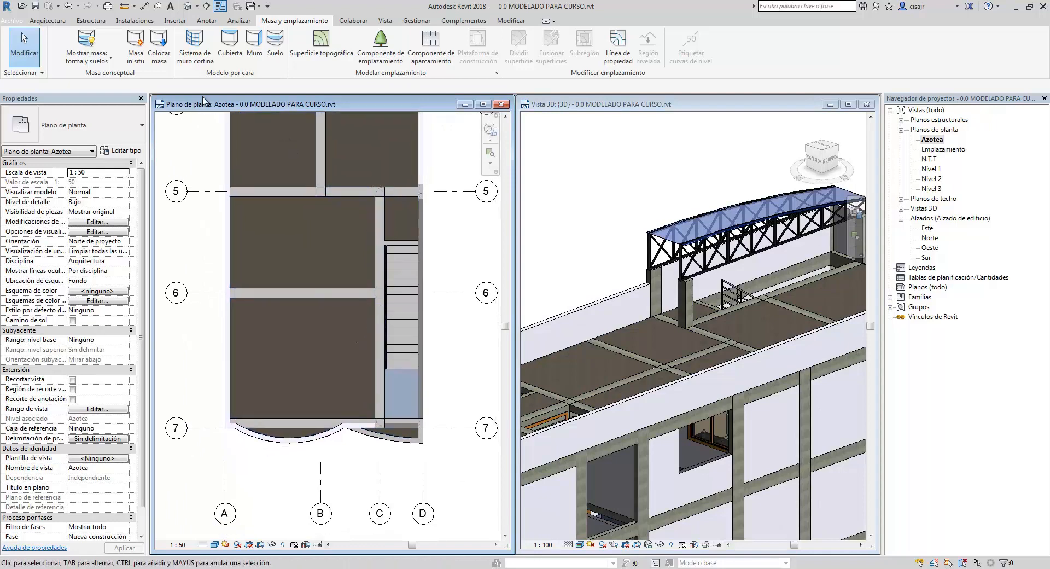
pyautogui.click(48, 21)
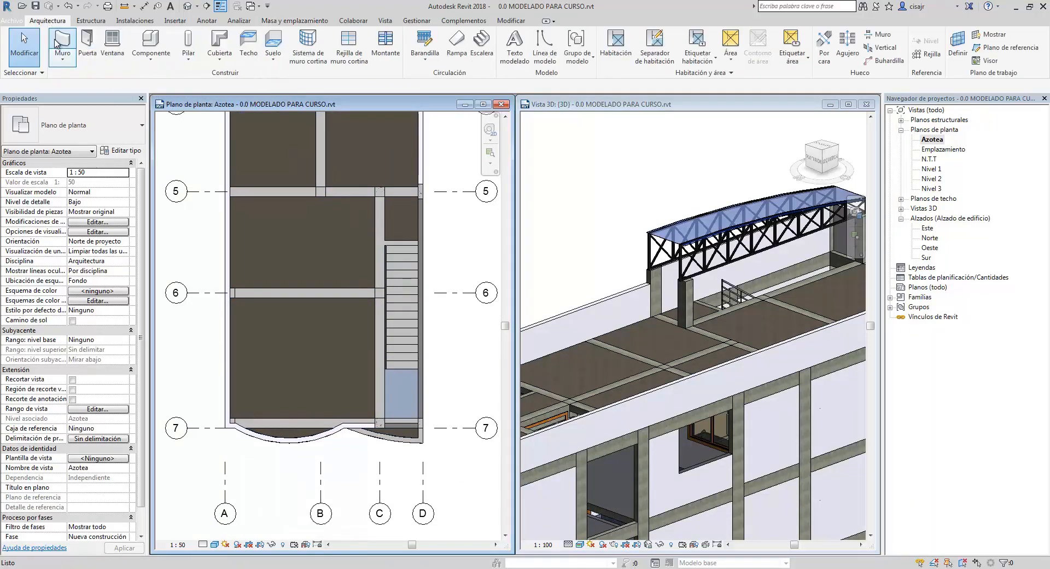
pyautogui.click(58, 43)
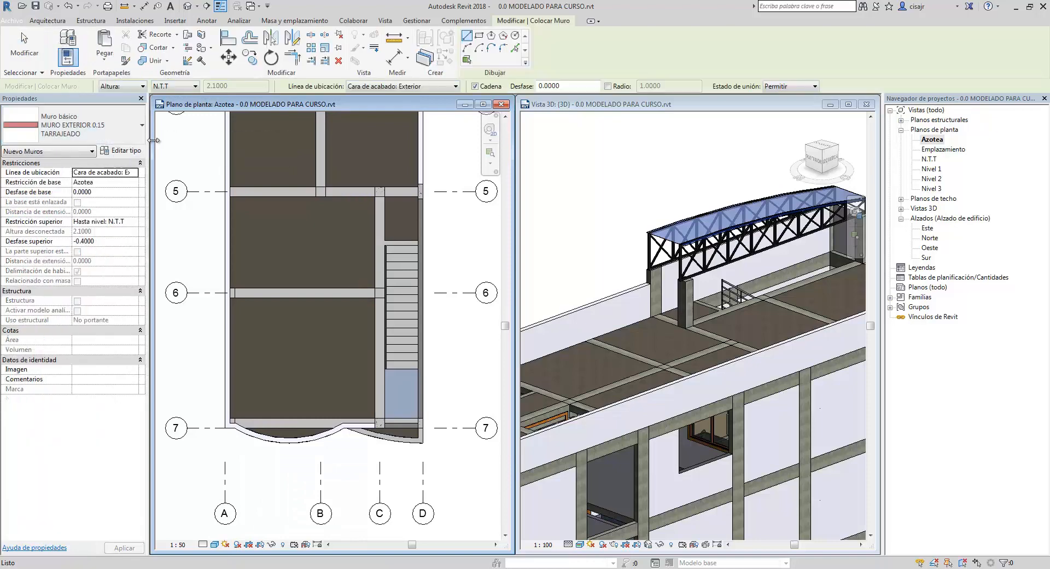
pyautogui.click(134, 223)
pyautogui.click(119, 235)
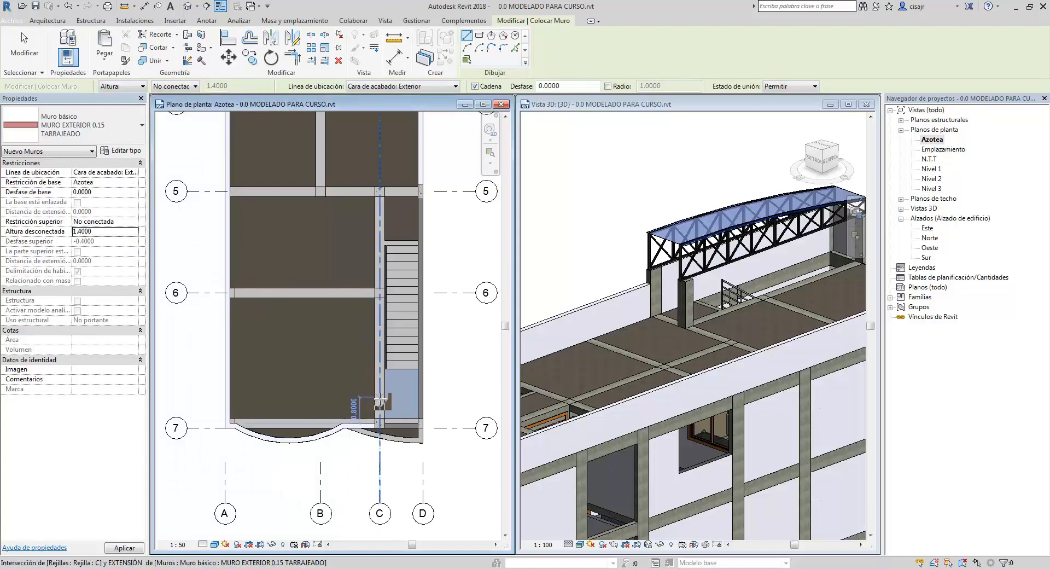
# Draw the wall by its centreline along grid C beside the staircase, from the column at grid 7 to the column at grid 5
pyautogui.scroll(3, 392, 409)
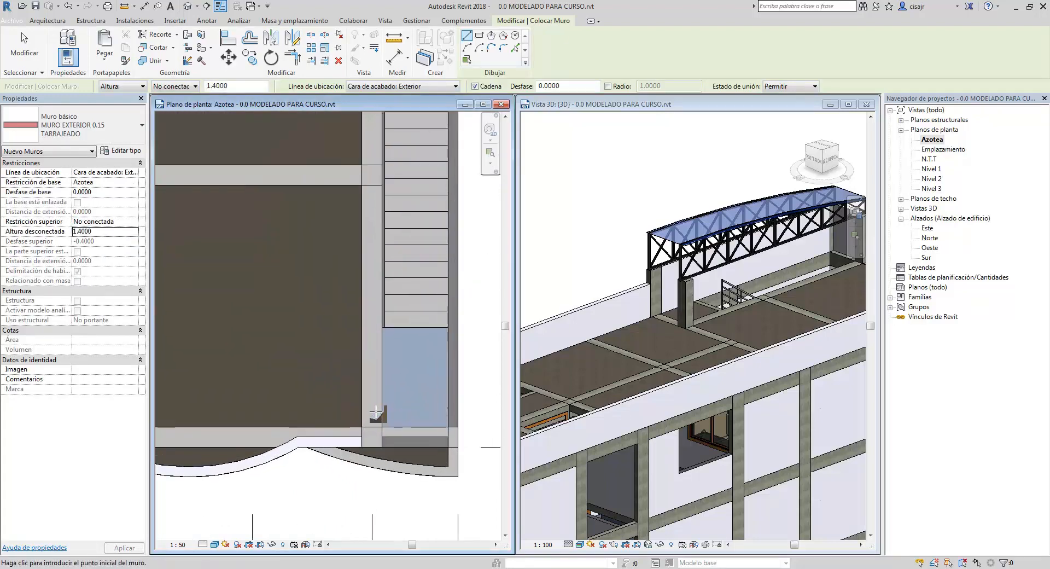
pyautogui.scroll(1, 377, 411)
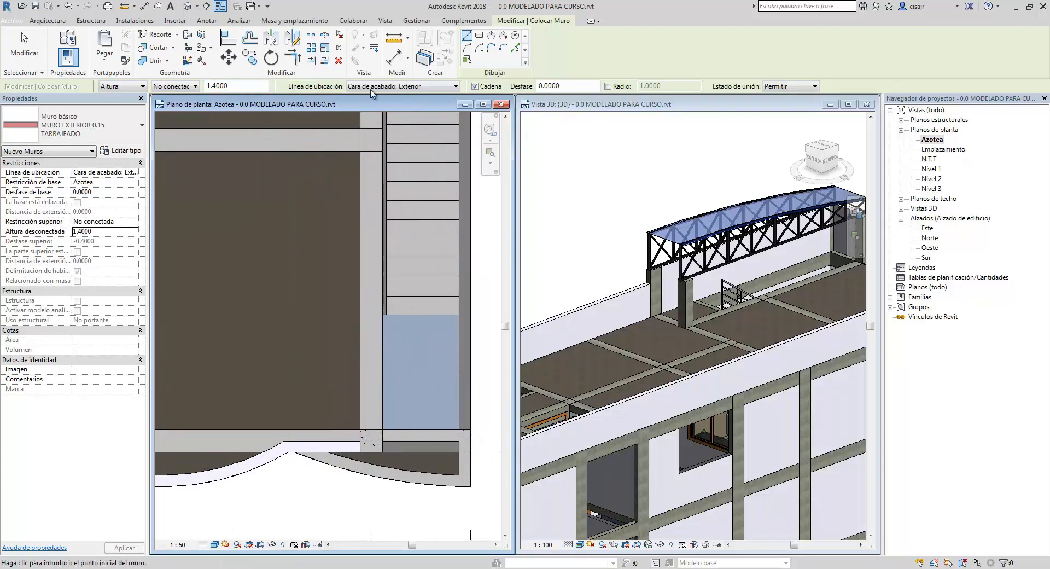
pyautogui.click(399, 97)
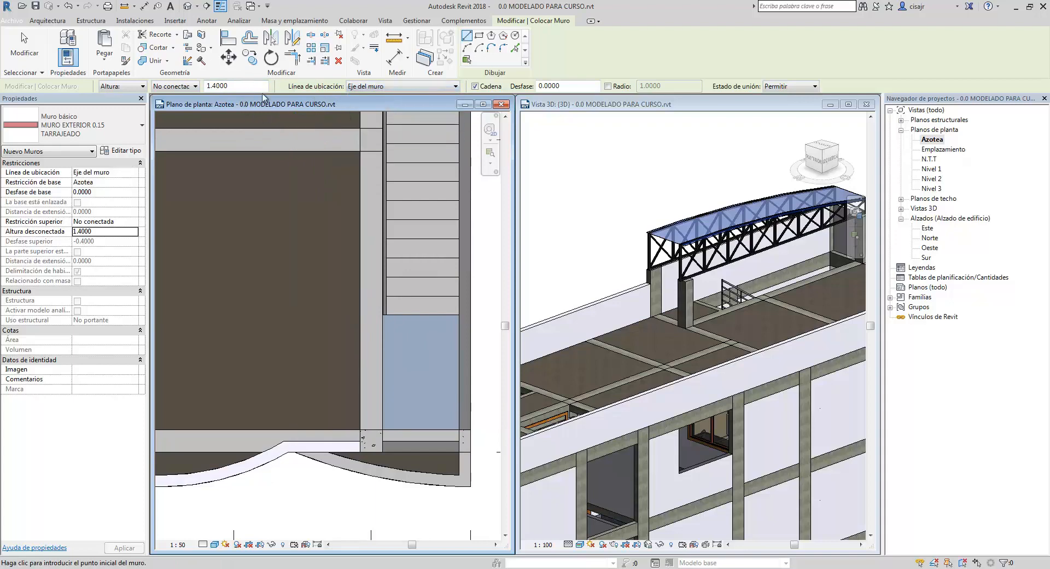
pyautogui.click(372, 432)
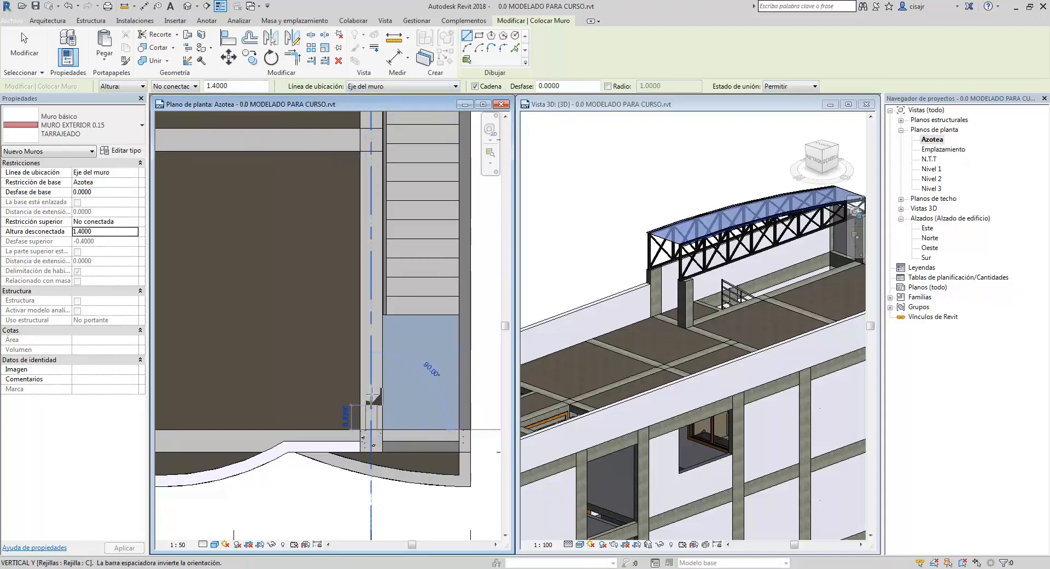
pyautogui.scroll(-3, 390, 363)
pyautogui.scroll(3, 383, 175)
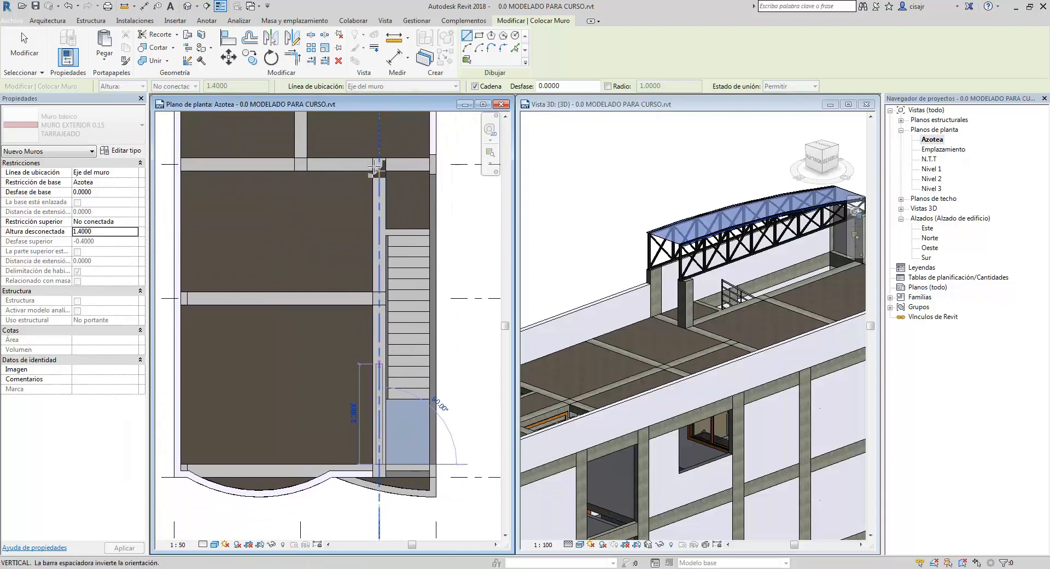
pyautogui.click(379, 172)
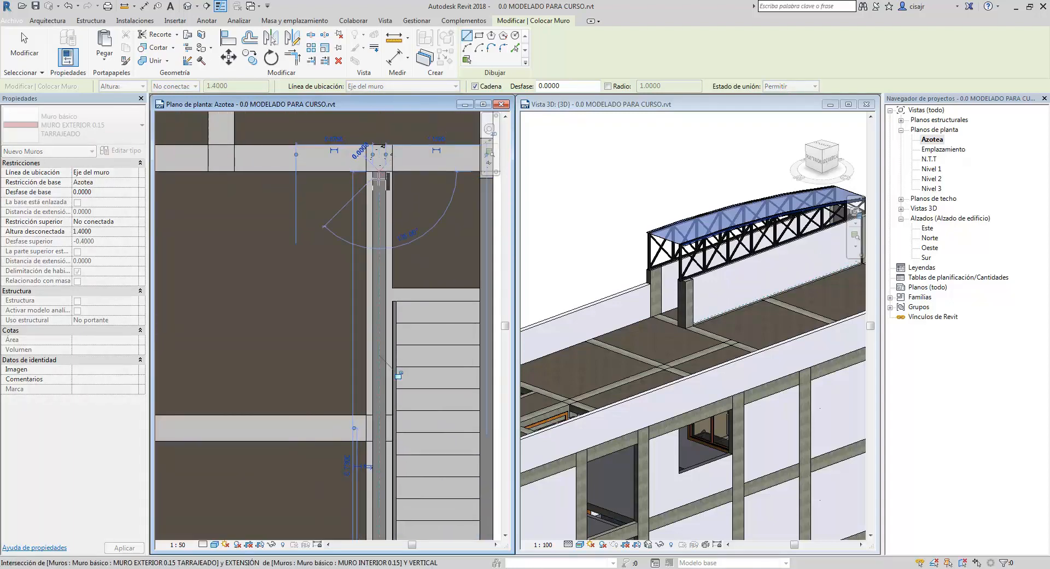
pyautogui.press('Escape')
# Set the location line for the wall across the stair entrance to the exterior finish face
pyautogui.scroll(-2, 393, 235)
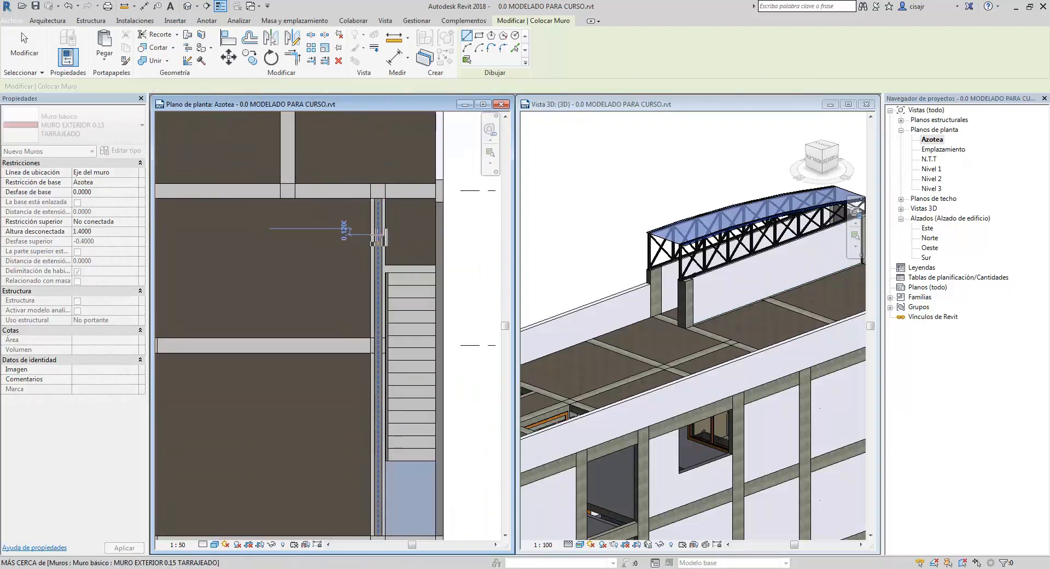
pyautogui.moveTo(393, 223); pyautogui.dragTo(343, 228, button='middle')
pyautogui.scroll(3, 342, 199)
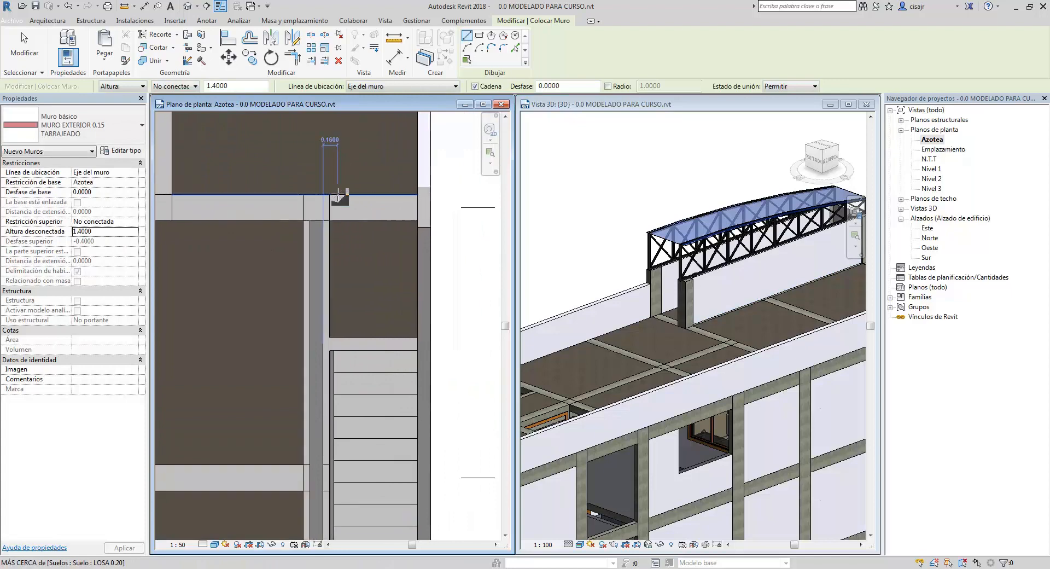
pyautogui.click(398, 86)
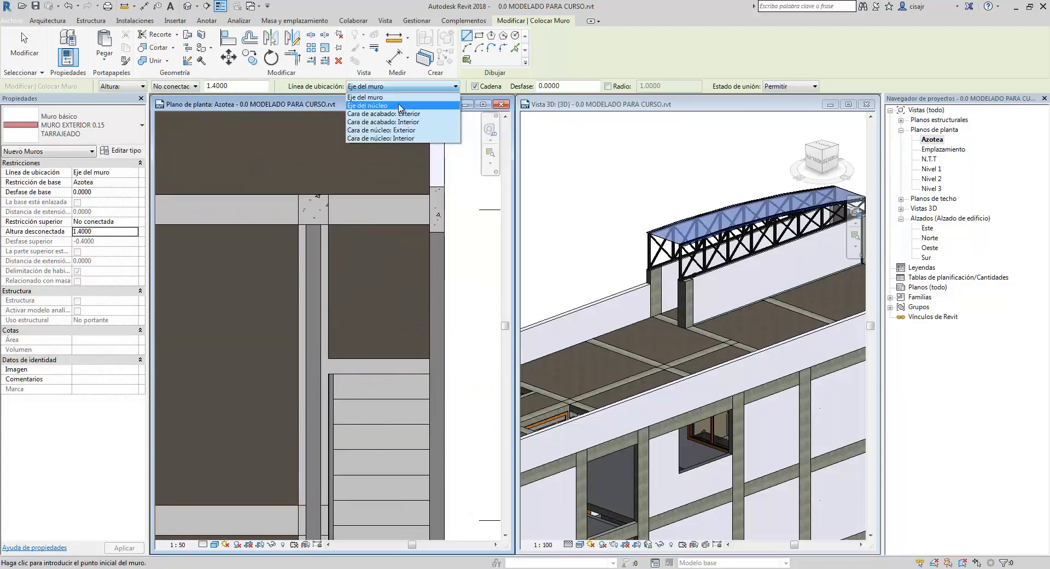
pyautogui.click(402, 114)
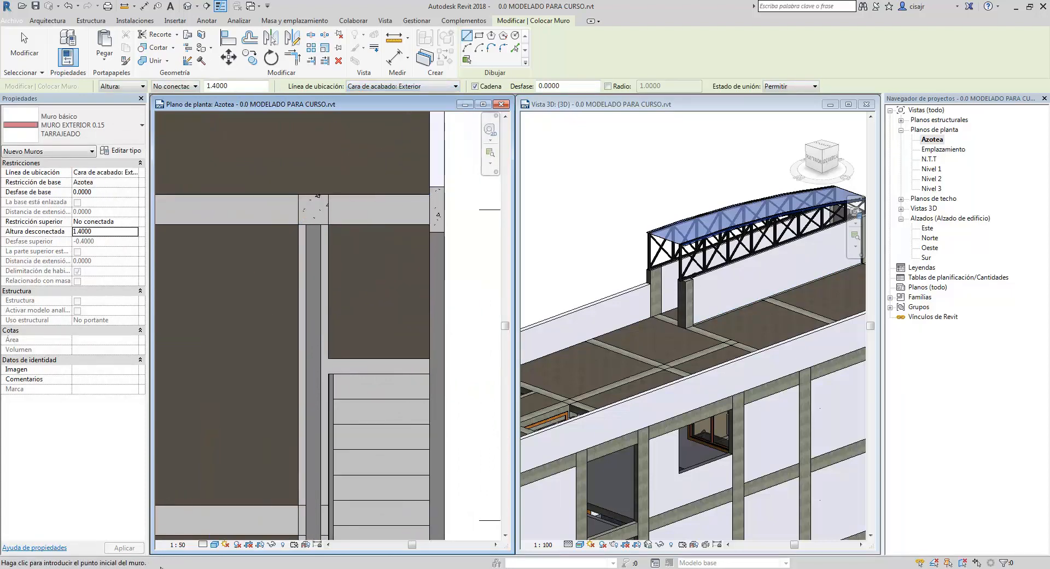
# Switch to the AutoCAD drawing and examine the sections and elevation for the wall and door at the rooftop stair exit
pyautogui.click(161, 568)
pyautogui.scroll(-5, 373, 331)
pyautogui.scroll(3, 406, 336)
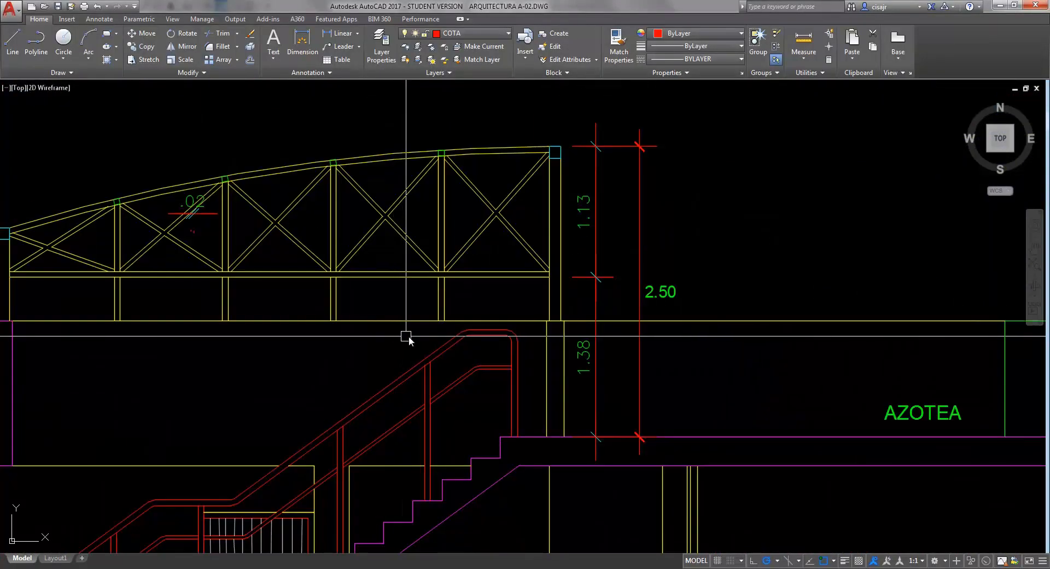
pyautogui.scroll(-10, 405, 336)
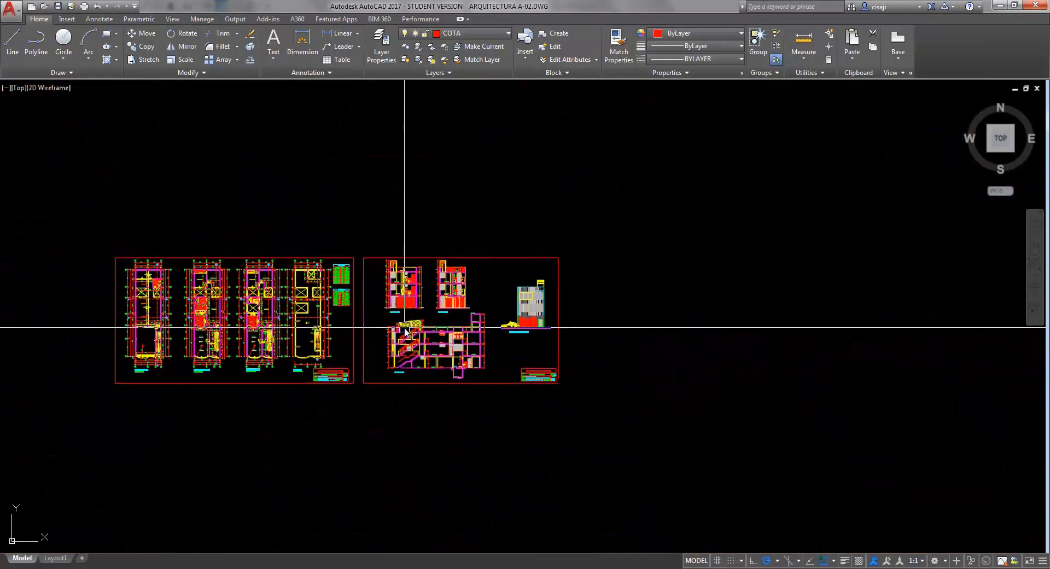
pyautogui.scroll(6, 405, 331)
pyautogui.scroll(-5, 503, 328)
pyautogui.scroll(4, 487, 333)
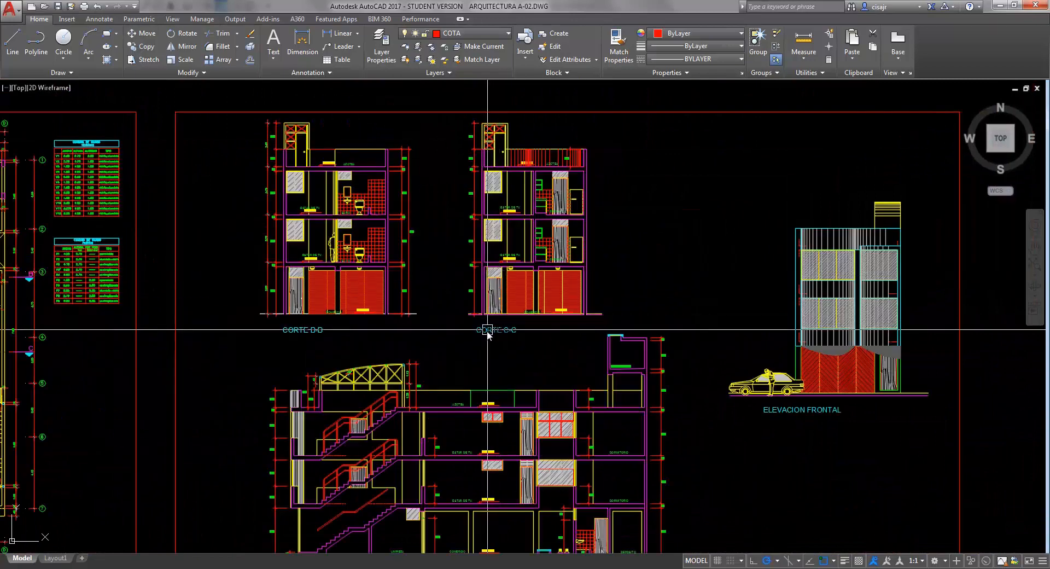
pyautogui.moveTo(479, 334); pyautogui.dragTo(526, 343, button='middle')
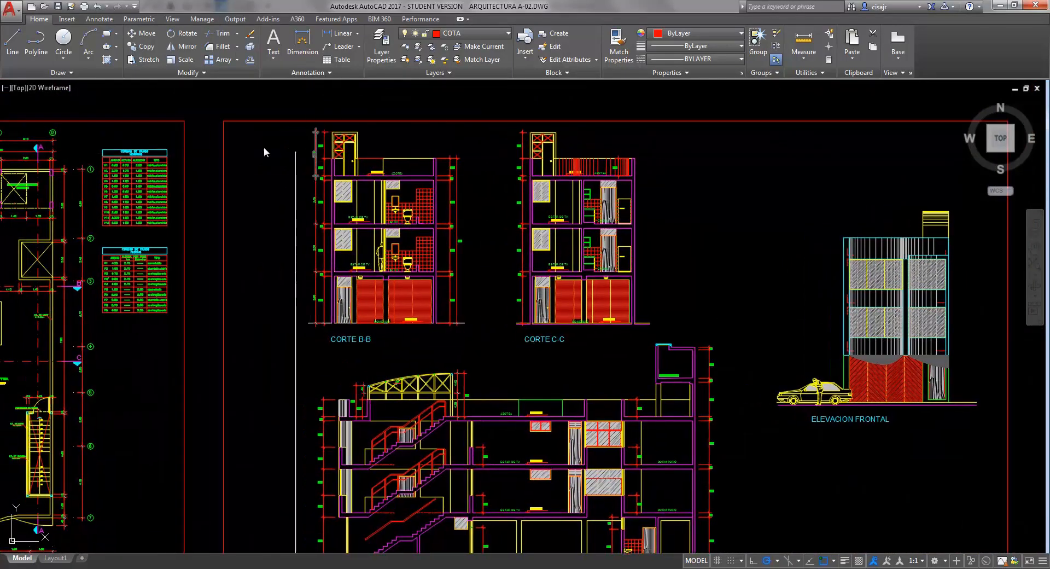
pyautogui.scroll(5, 551, 158)
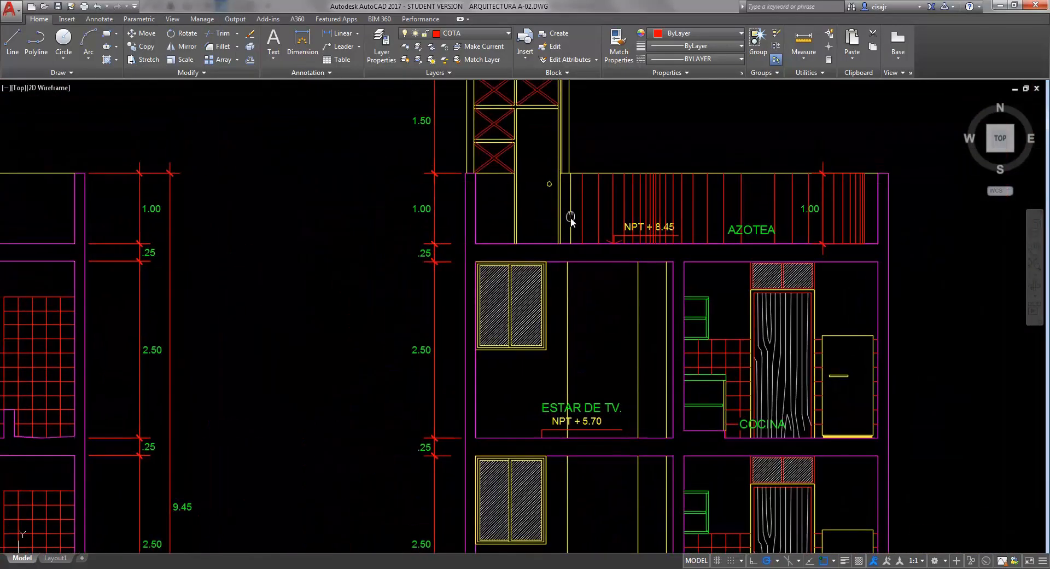
pyautogui.scroll(-3, 544, 99)
pyautogui.scroll(-2, 453, 230)
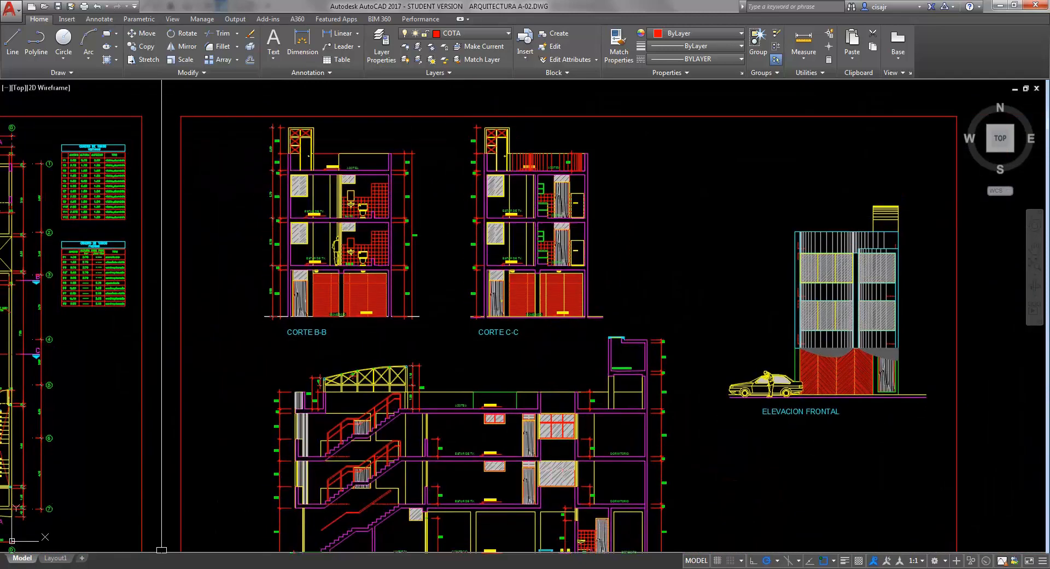
# Return to Revit and draw a wall across the stair entrance along grid 5 between the columns at grids C and D
pyautogui.moveTo(117, 568)
pyautogui.click(117, 519)
pyautogui.scroll(1, 328, 189)
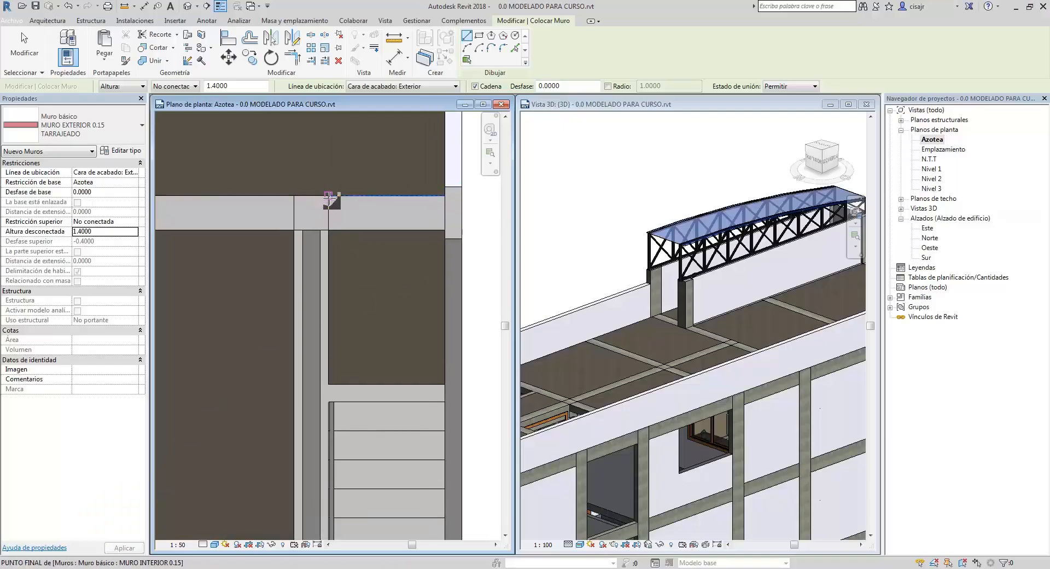
pyautogui.click(329, 195)
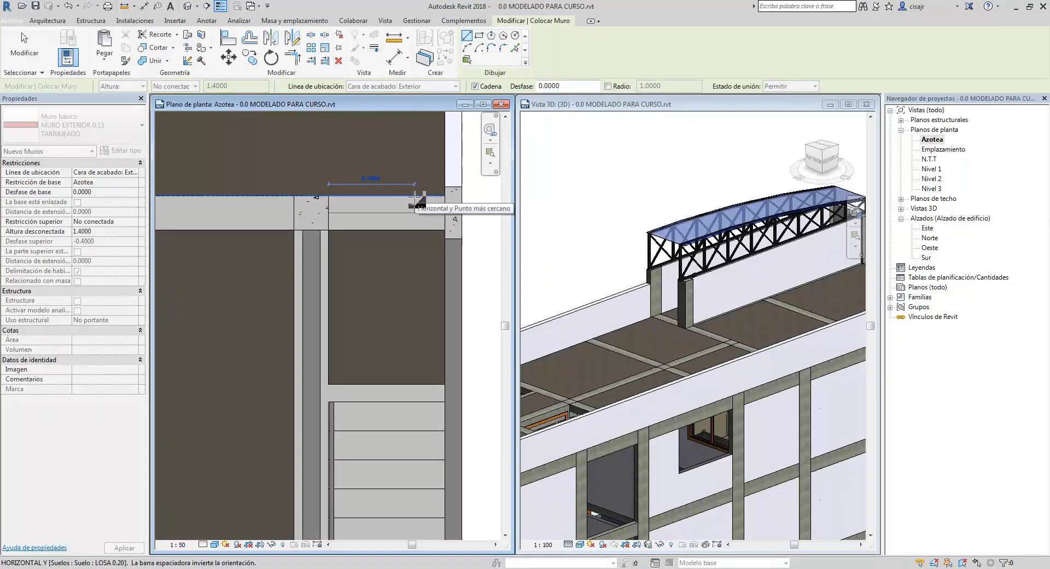
pyautogui.click(444, 195)
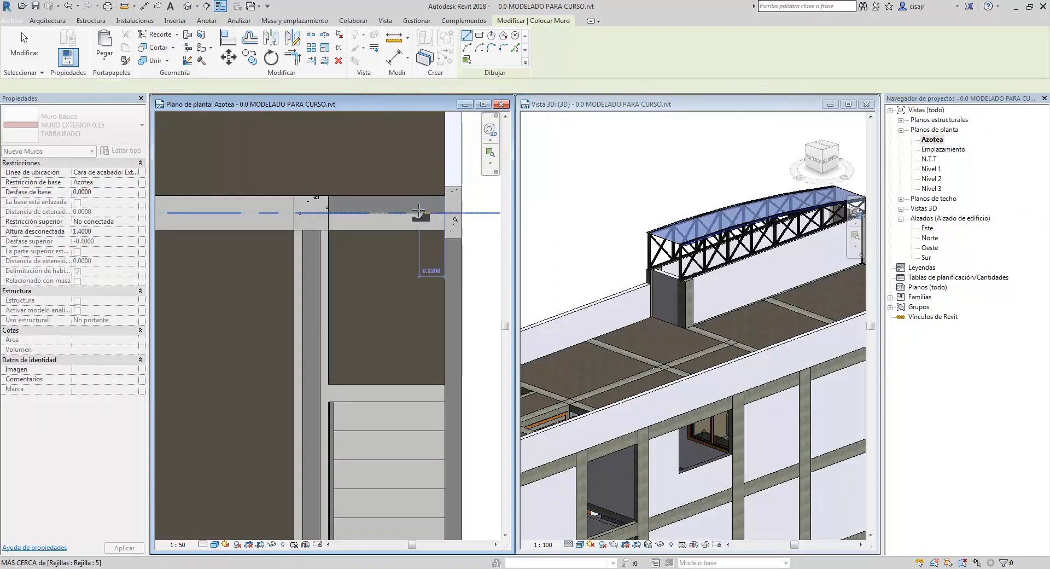
pyautogui.press('Escape')
pyautogui.press('Escape')
# Set the unconnected height of the short wall across the stair entrance to 2.5 m
pyautogui.click(412, 201)
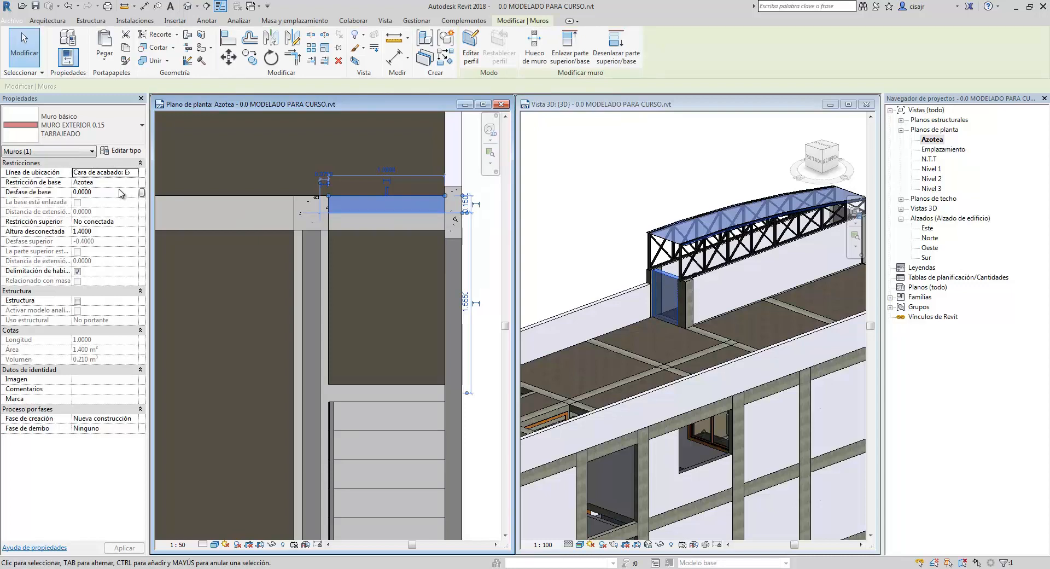
pyautogui.click(113, 230)
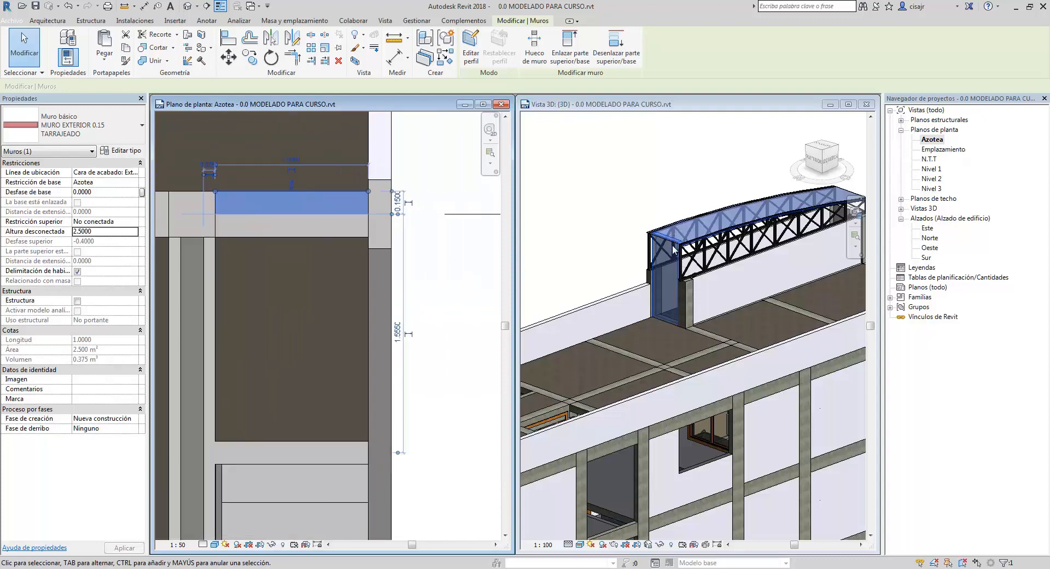
pyautogui.scroll(3, 694, 262)
pyautogui.keyDown('shift'); pyautogui.moveTo(693, 261); pyautogui.dragTo(723, 350, button='middle'); pyautogui.keyUp('shift')
pyautogui.press('Escape')
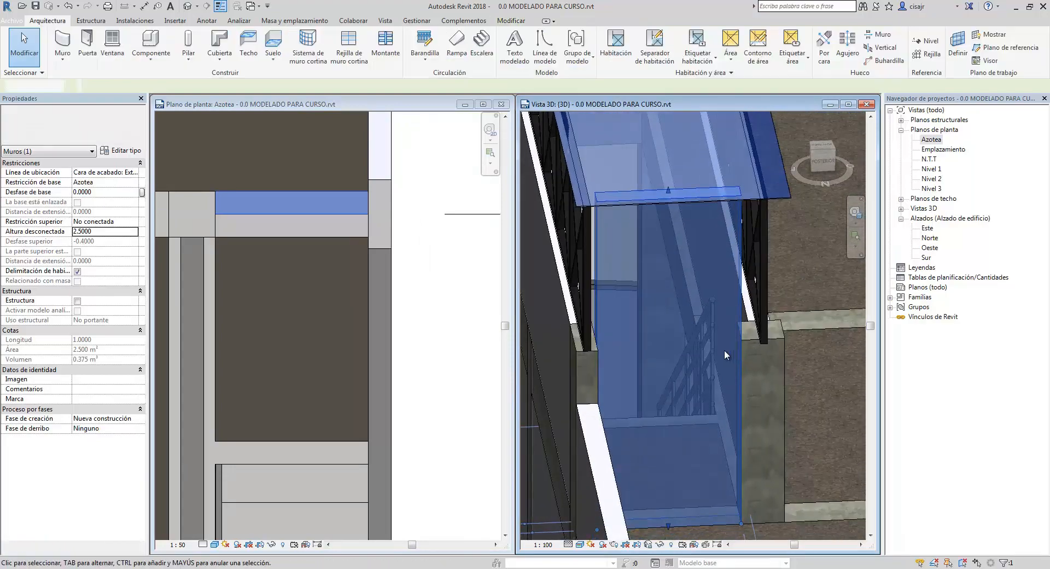
# Place an M_Simple-A ras P-1 (0.90x2.10) door in the stair entrance wall, opening outward onto the terrace against grid D
pyautogui.click(300, 313)
pyautogui.scroll(-2, 298, 306)
pyautogui.scroll(-2, 297, 306)
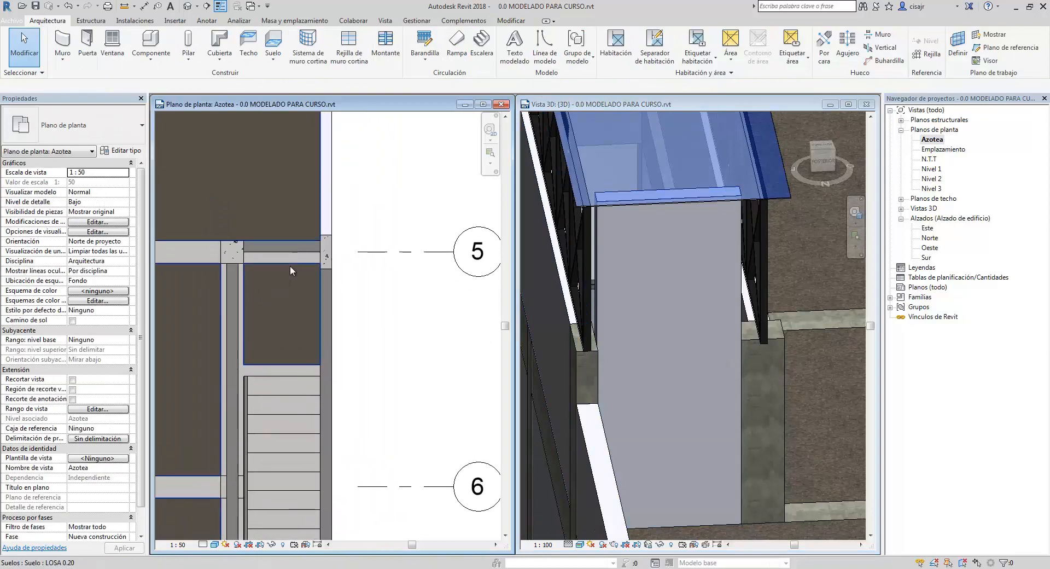
pyautogui.press('d')
pyautogui.press('r')
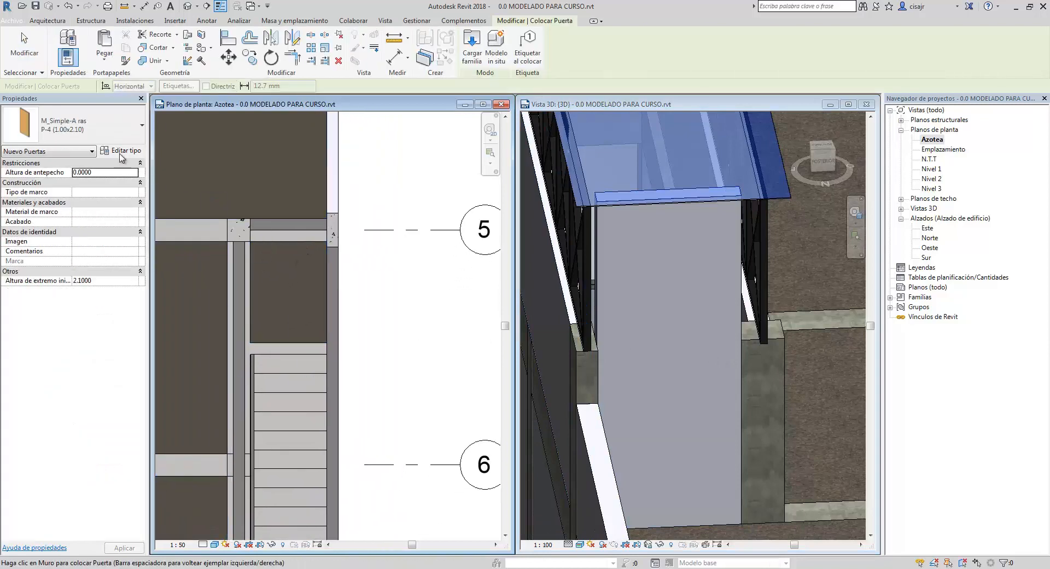
pyautogui.click(116, 121)
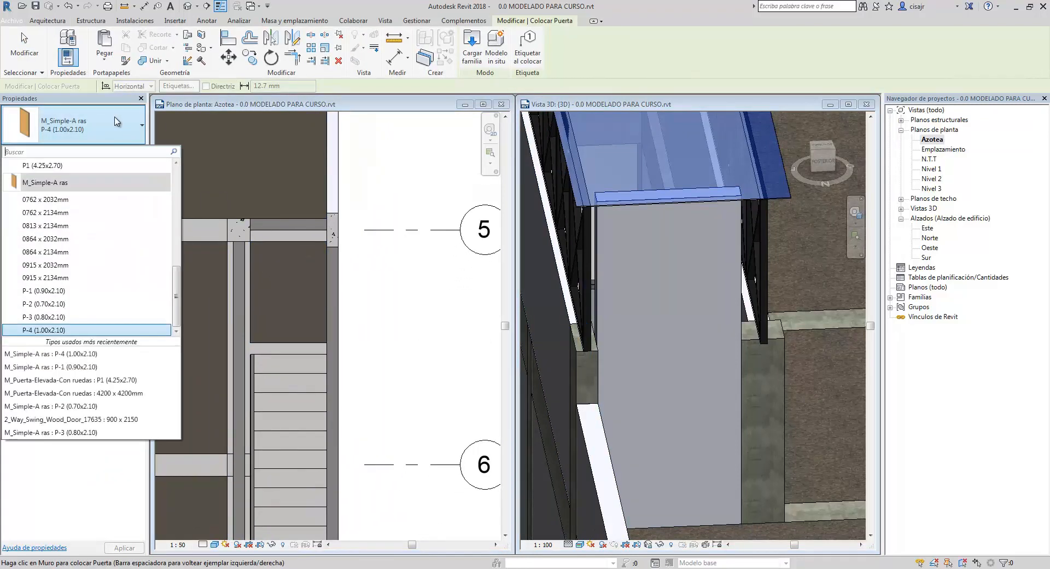
pyautogui.click(75, 291)
pyautogui.scroll(1, 294, 223)
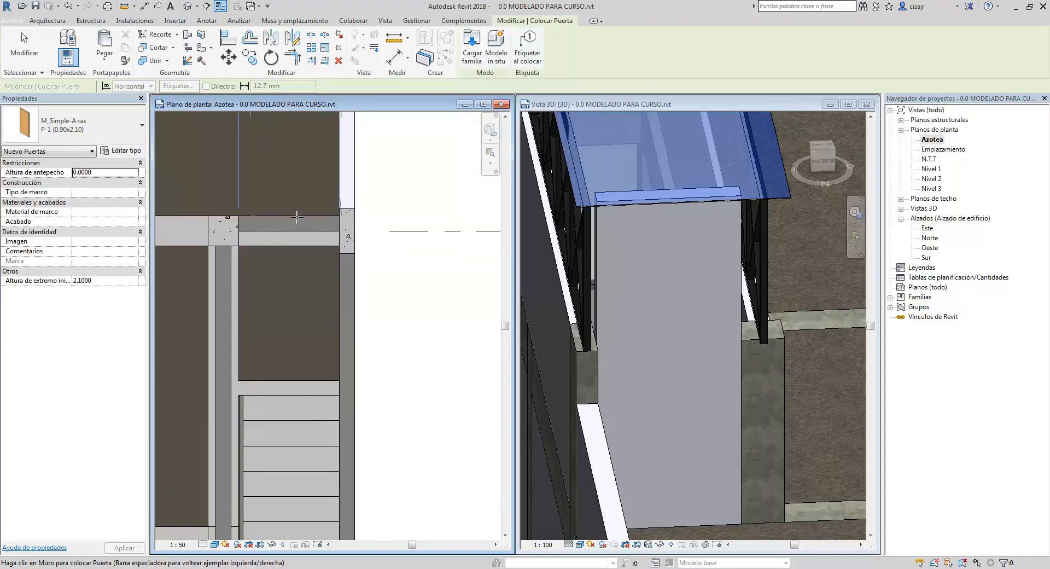
pyautogui.click(286, 216)
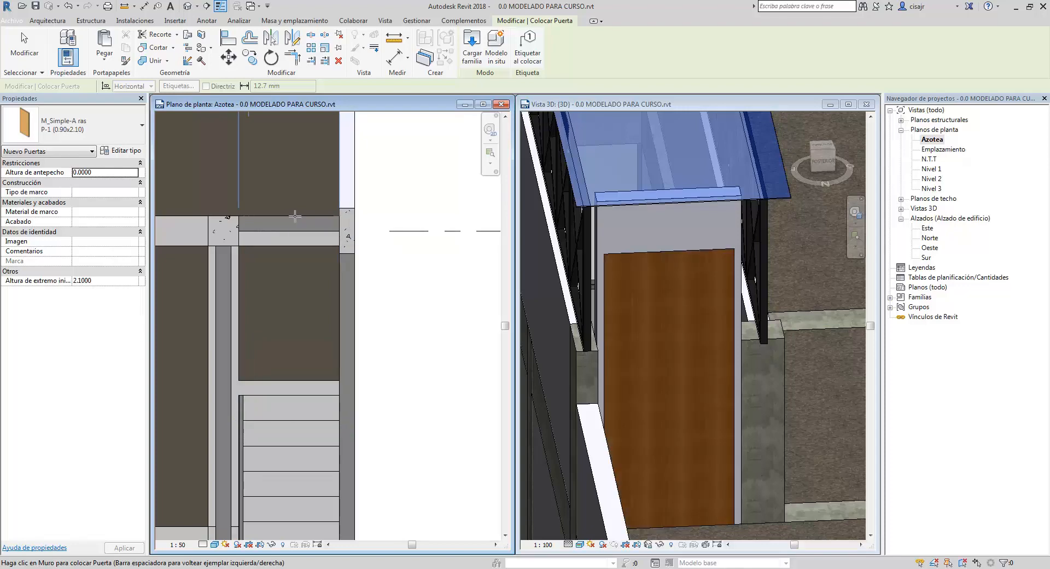
pyautogui.click(295, 216)
pyautogui.scroll(-1, 309, 219)
pyautogui.moveTo(310, 220); pyautogui.dragTo(332, 329, button='middle')
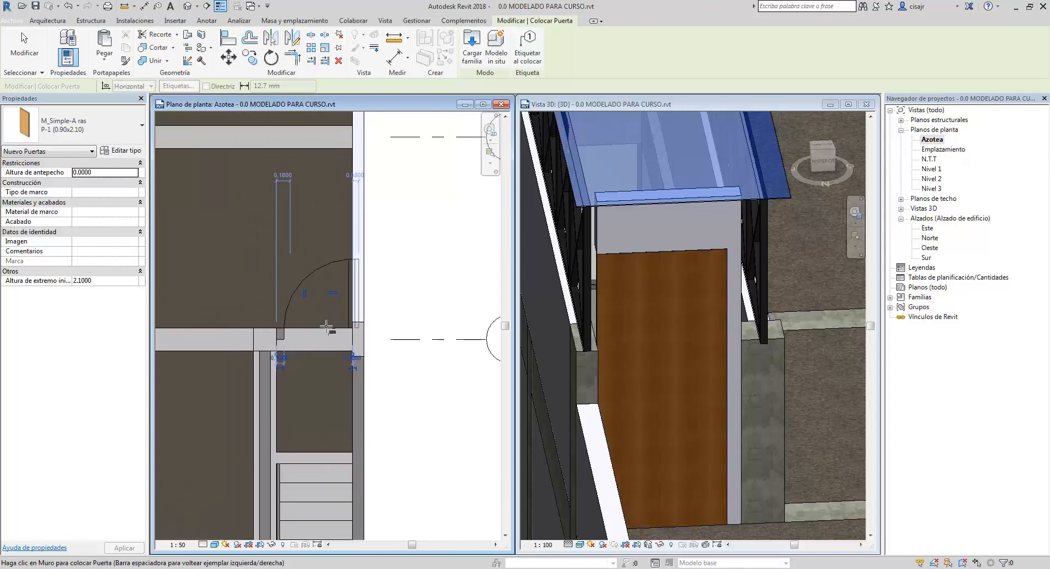
pyautogui.press('Escape')
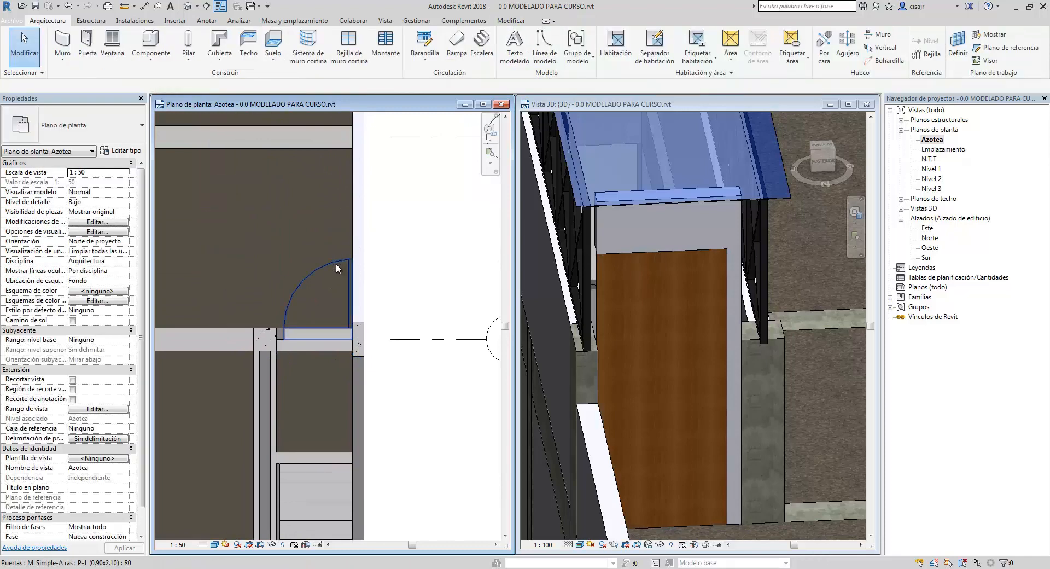
# Examine the door and the enclosed rooftop staircase under the curved roof in the 3D view
pyautogui.click(336, 264)
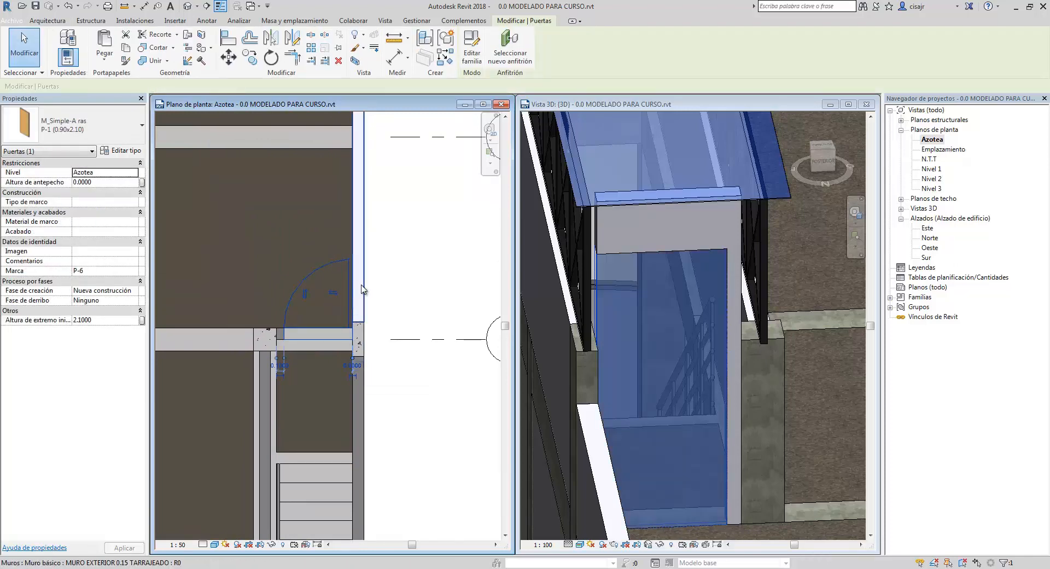
pyautogui.click(495, 316)
pyautogui.scroll(-8, 697, 386)
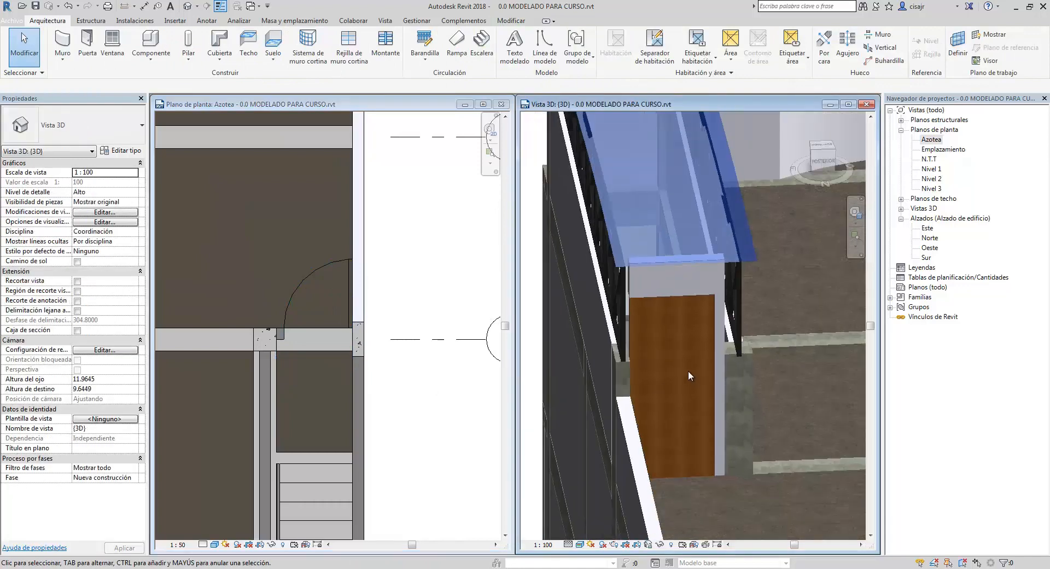
pyautogui.keyDown('shift'); pyautogui.moveTo(688, 369); pyautogui.dragTo(612, 342, button='middle'); pyautogui.keyUp('shift')
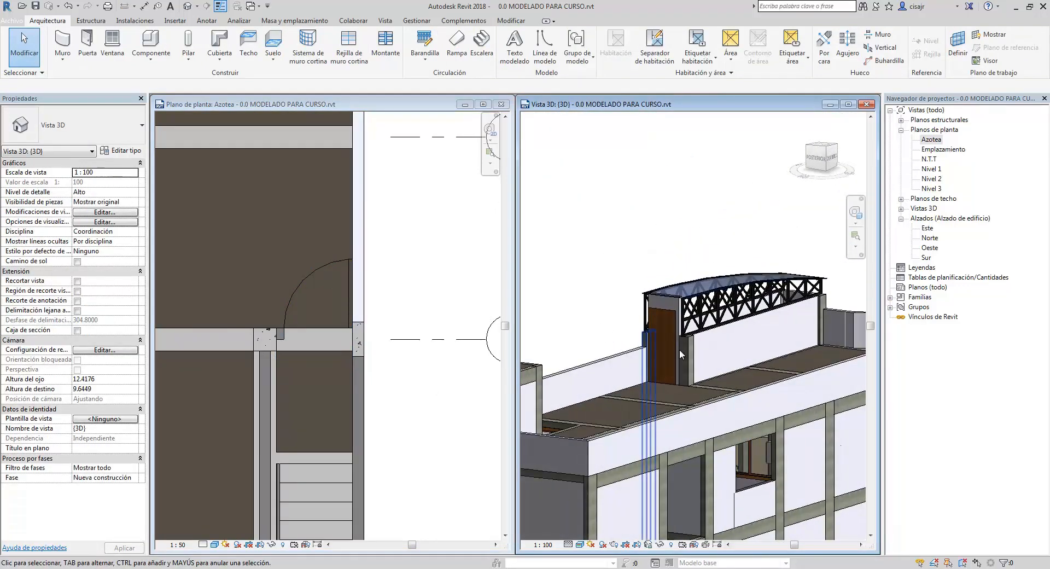
pyautogui.moveTo(679, 348); pyautogui.dragTo(760, 319, button='middle')
pyautogui.scroll(3, 667, 321)
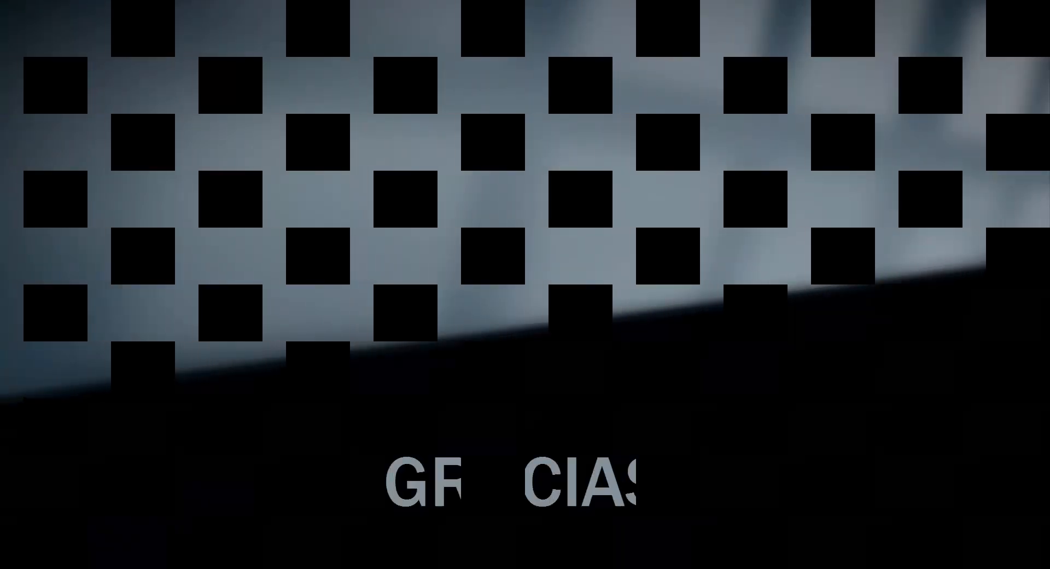